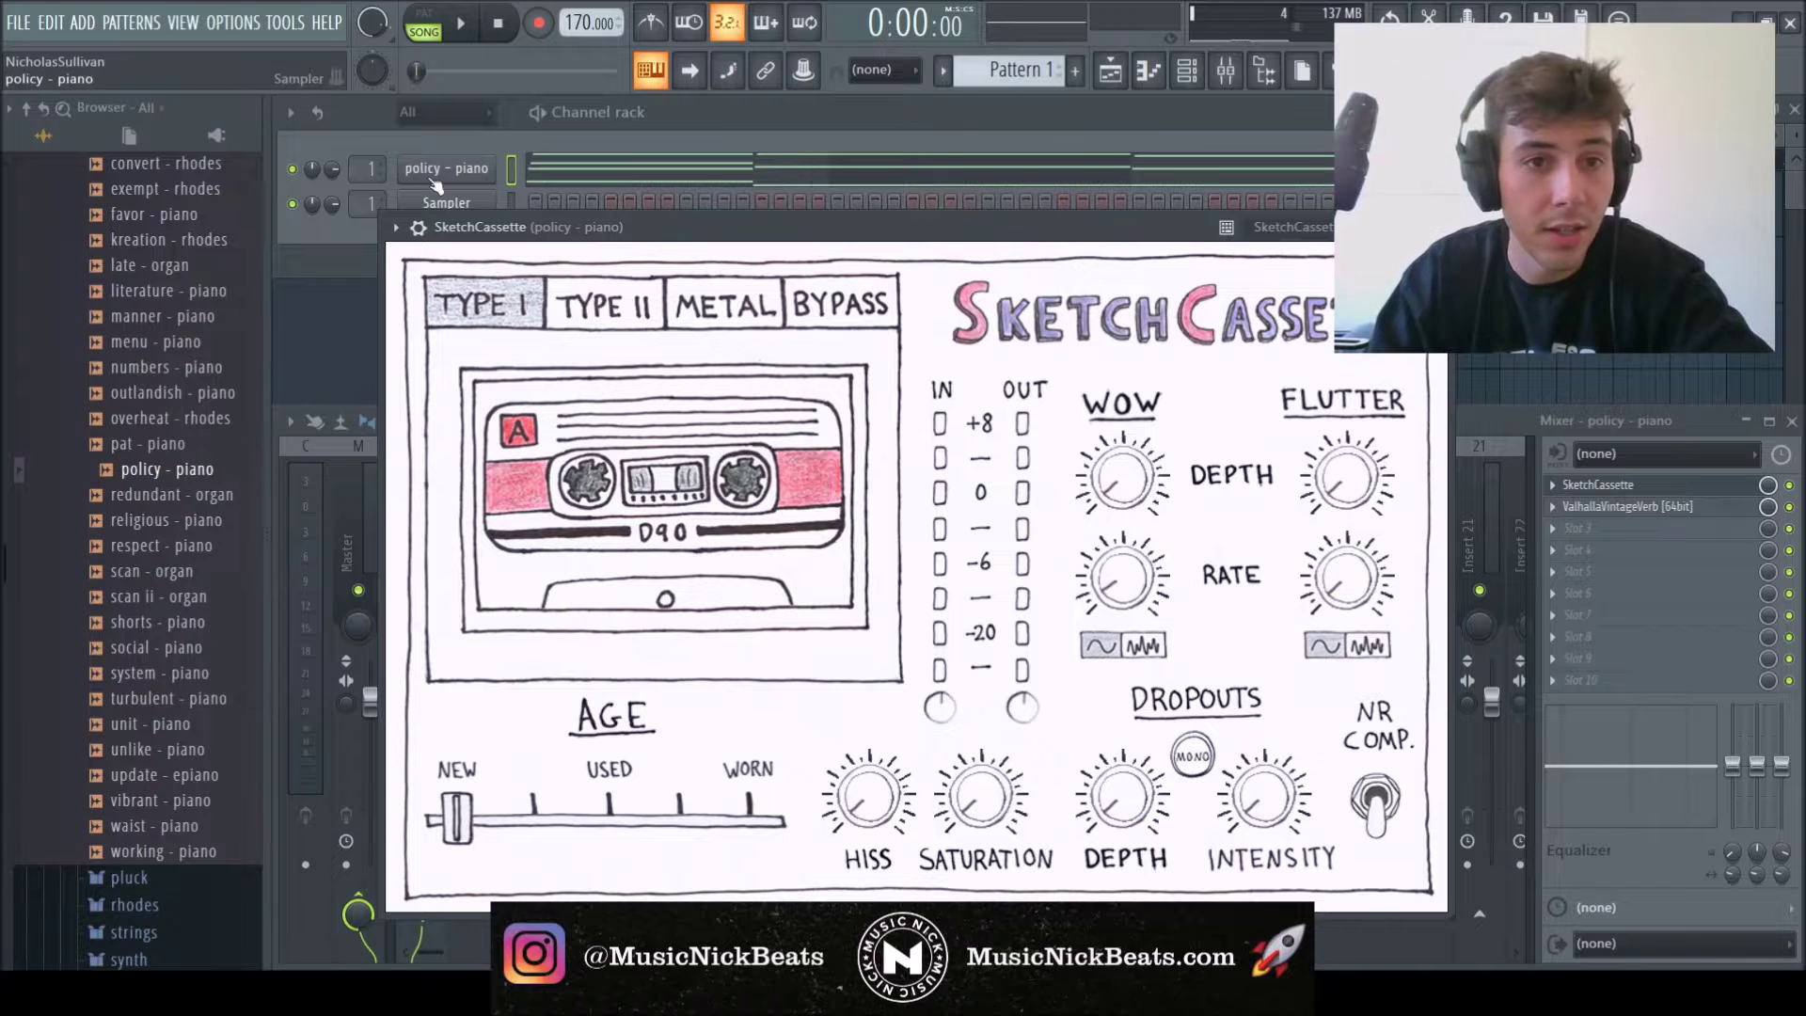
- Look through the one-shot kit's piano samples and open the policy - piano chords in the piano roll to review them
scroll(118, 442, up, 8)
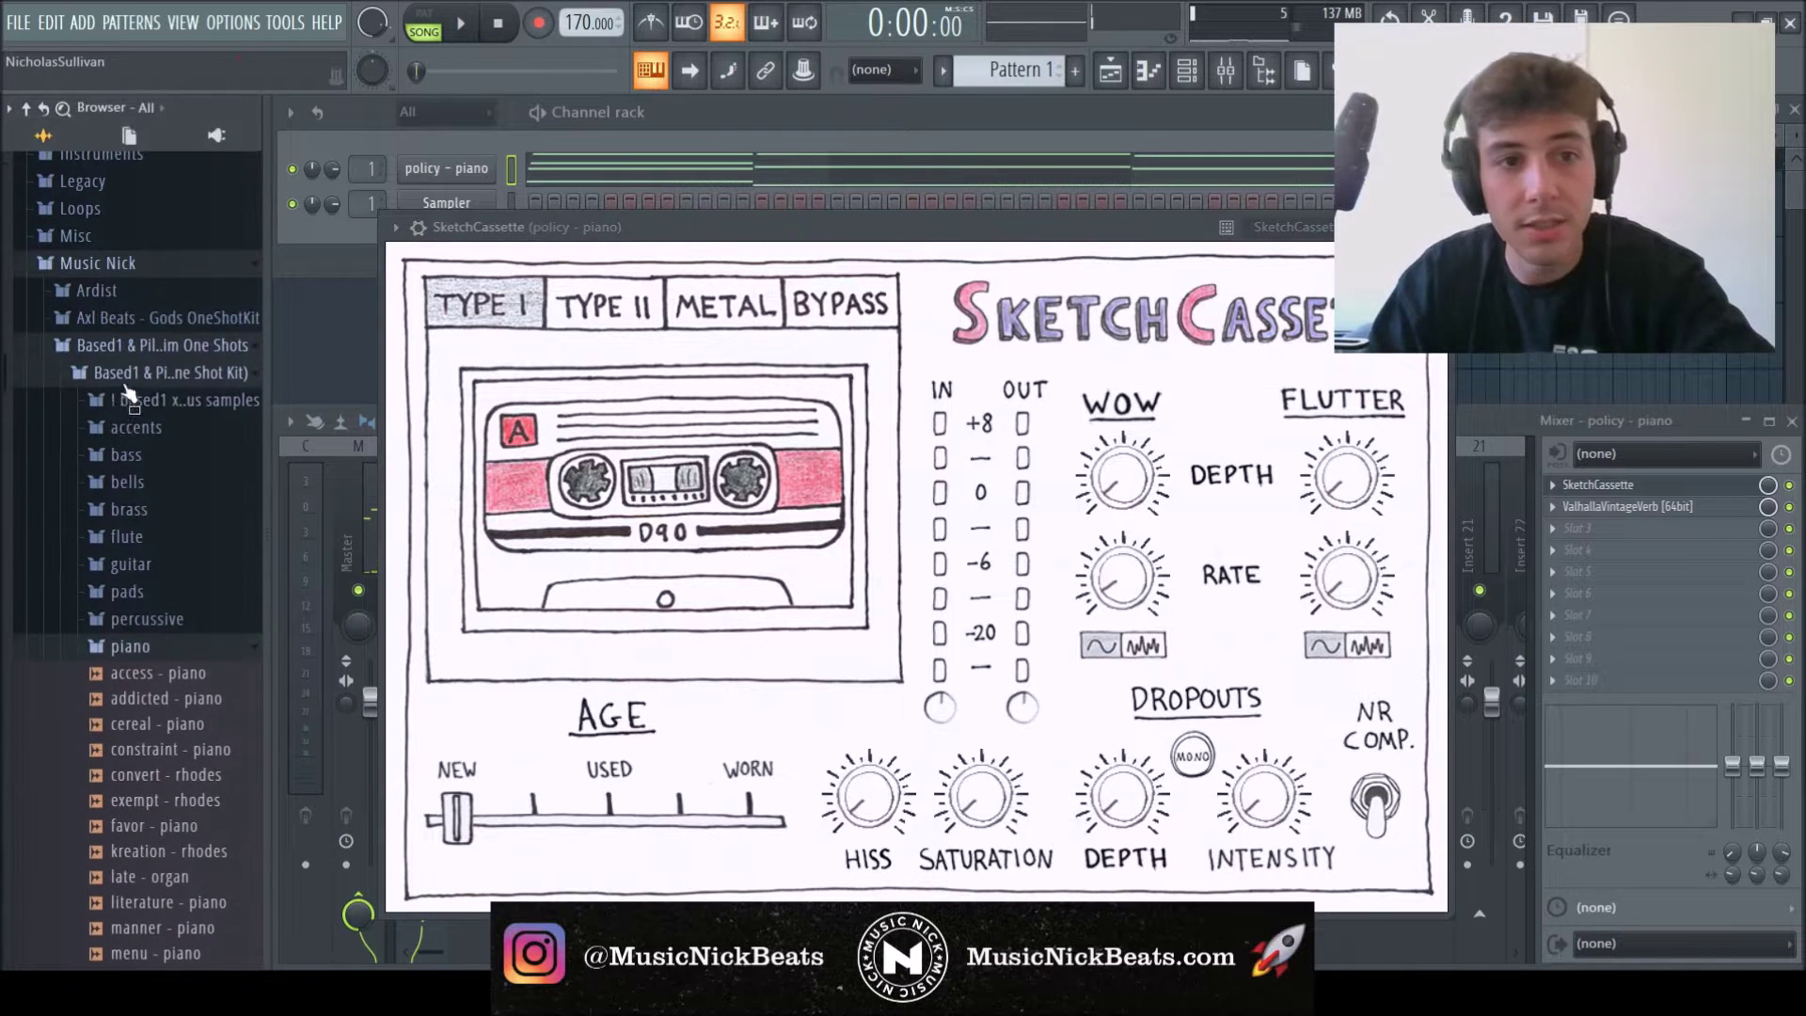
scroll(135, 652, down, 6)
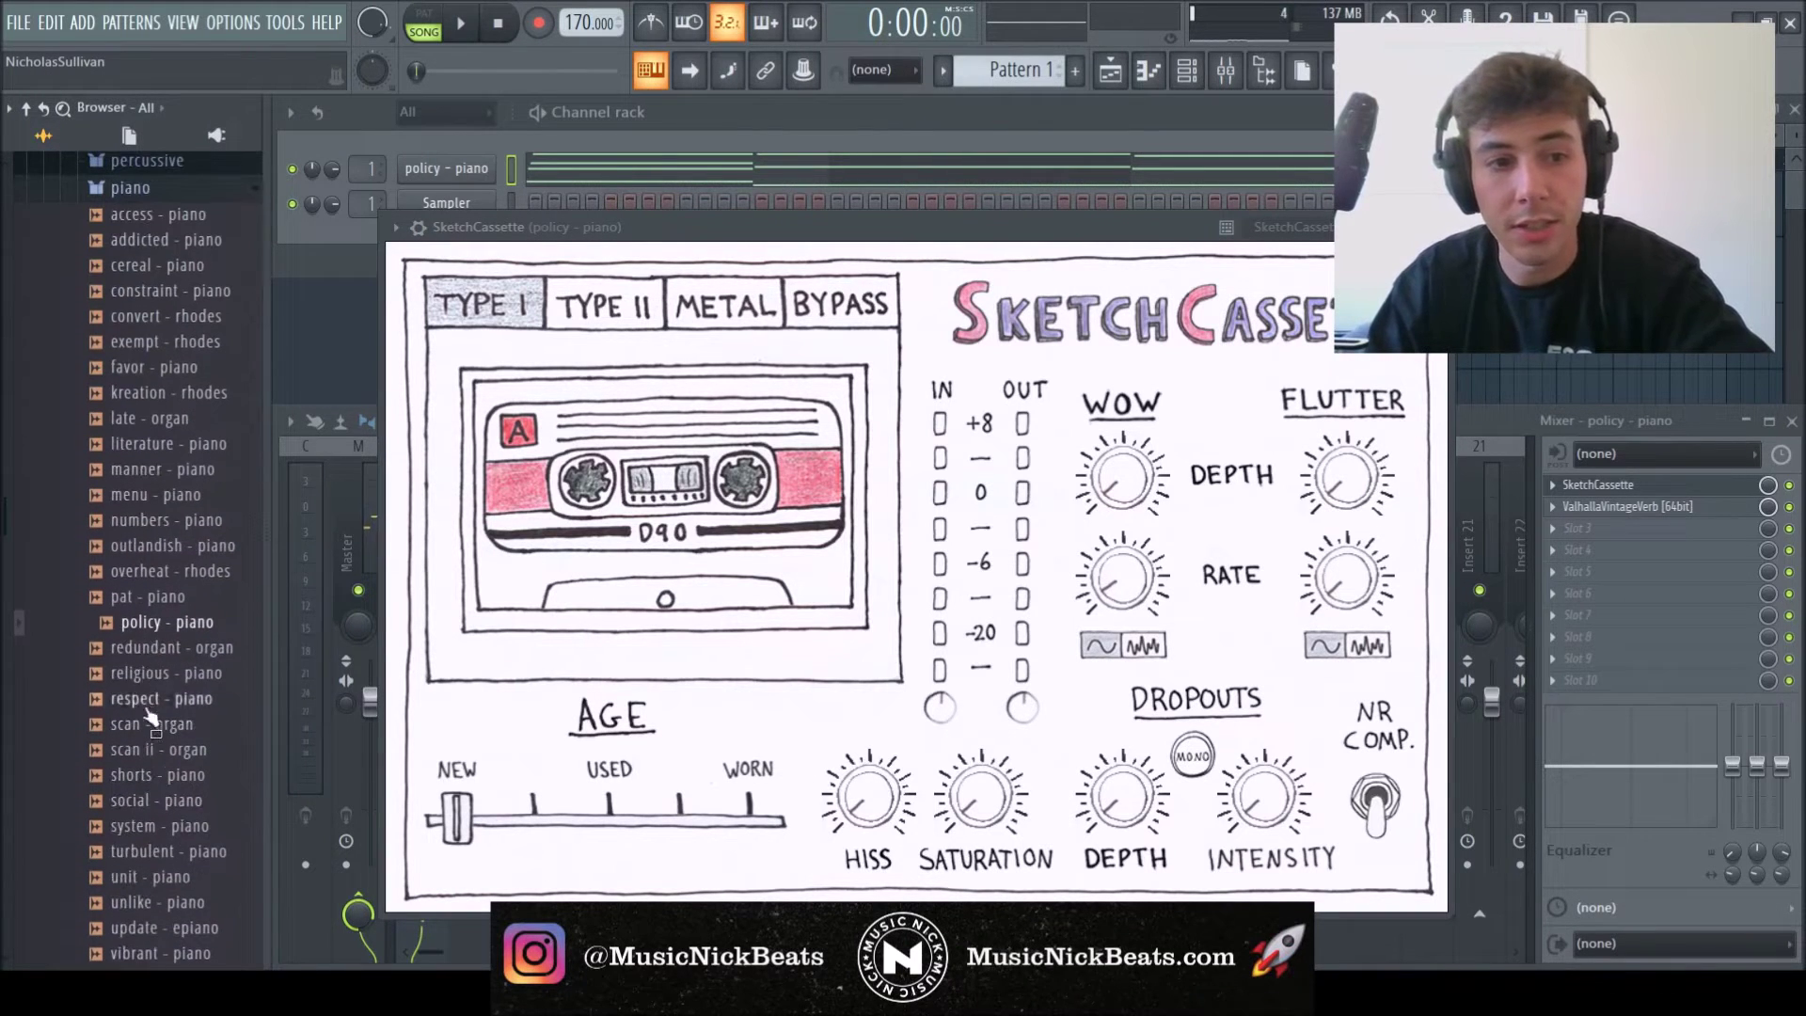
click(738, 173)
scroll(414, 410, down, 4)
scroll(400, 424, up, 3)
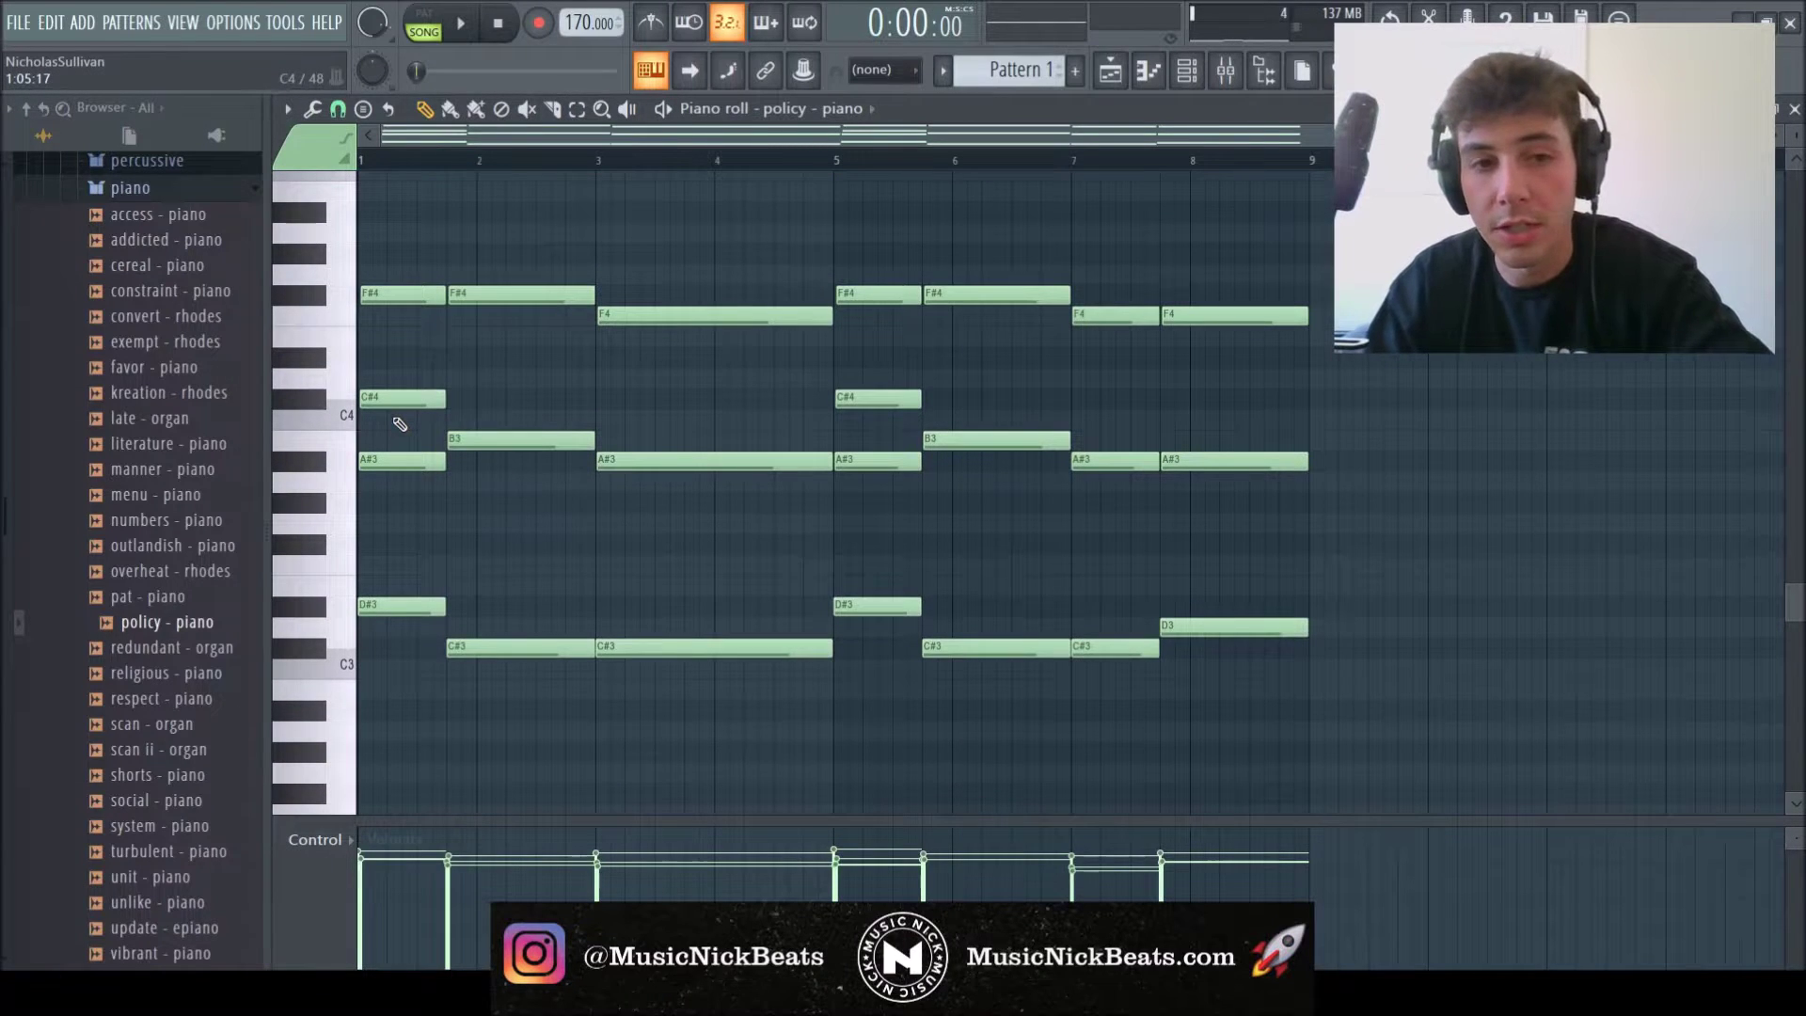
scroll(552, 399, down, 6)
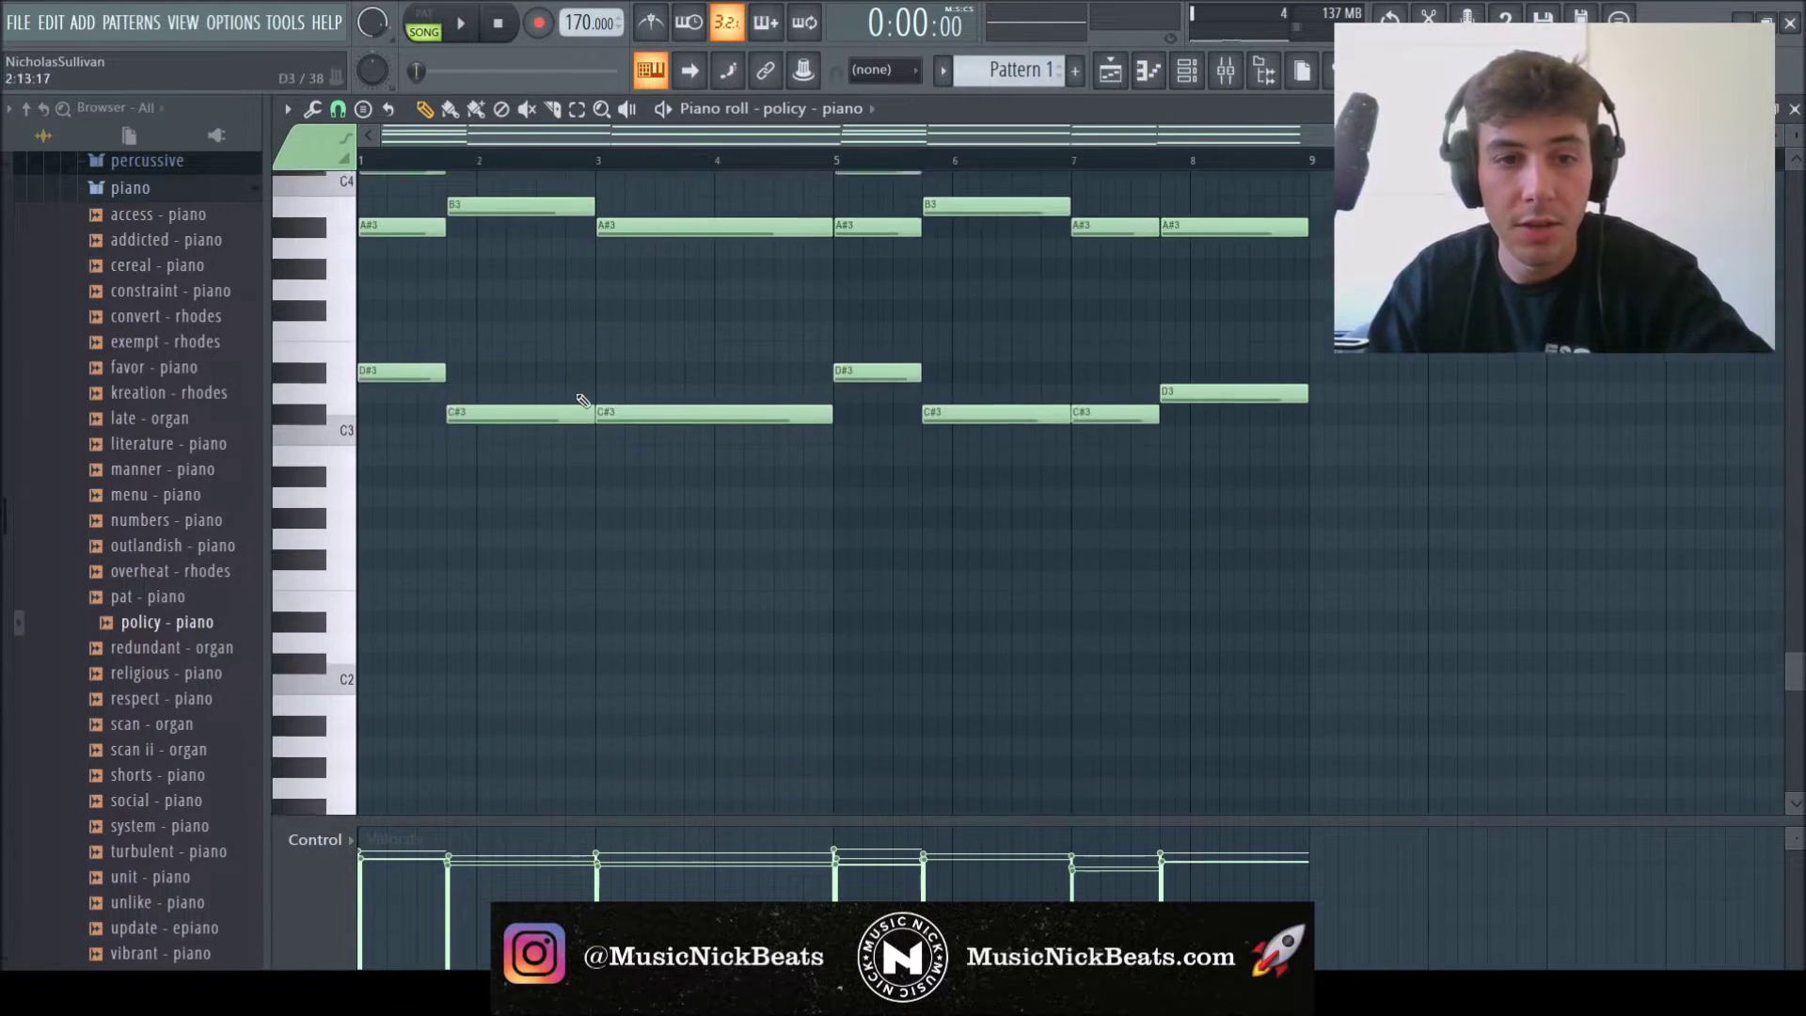
scroll(635, 390, up, 5)
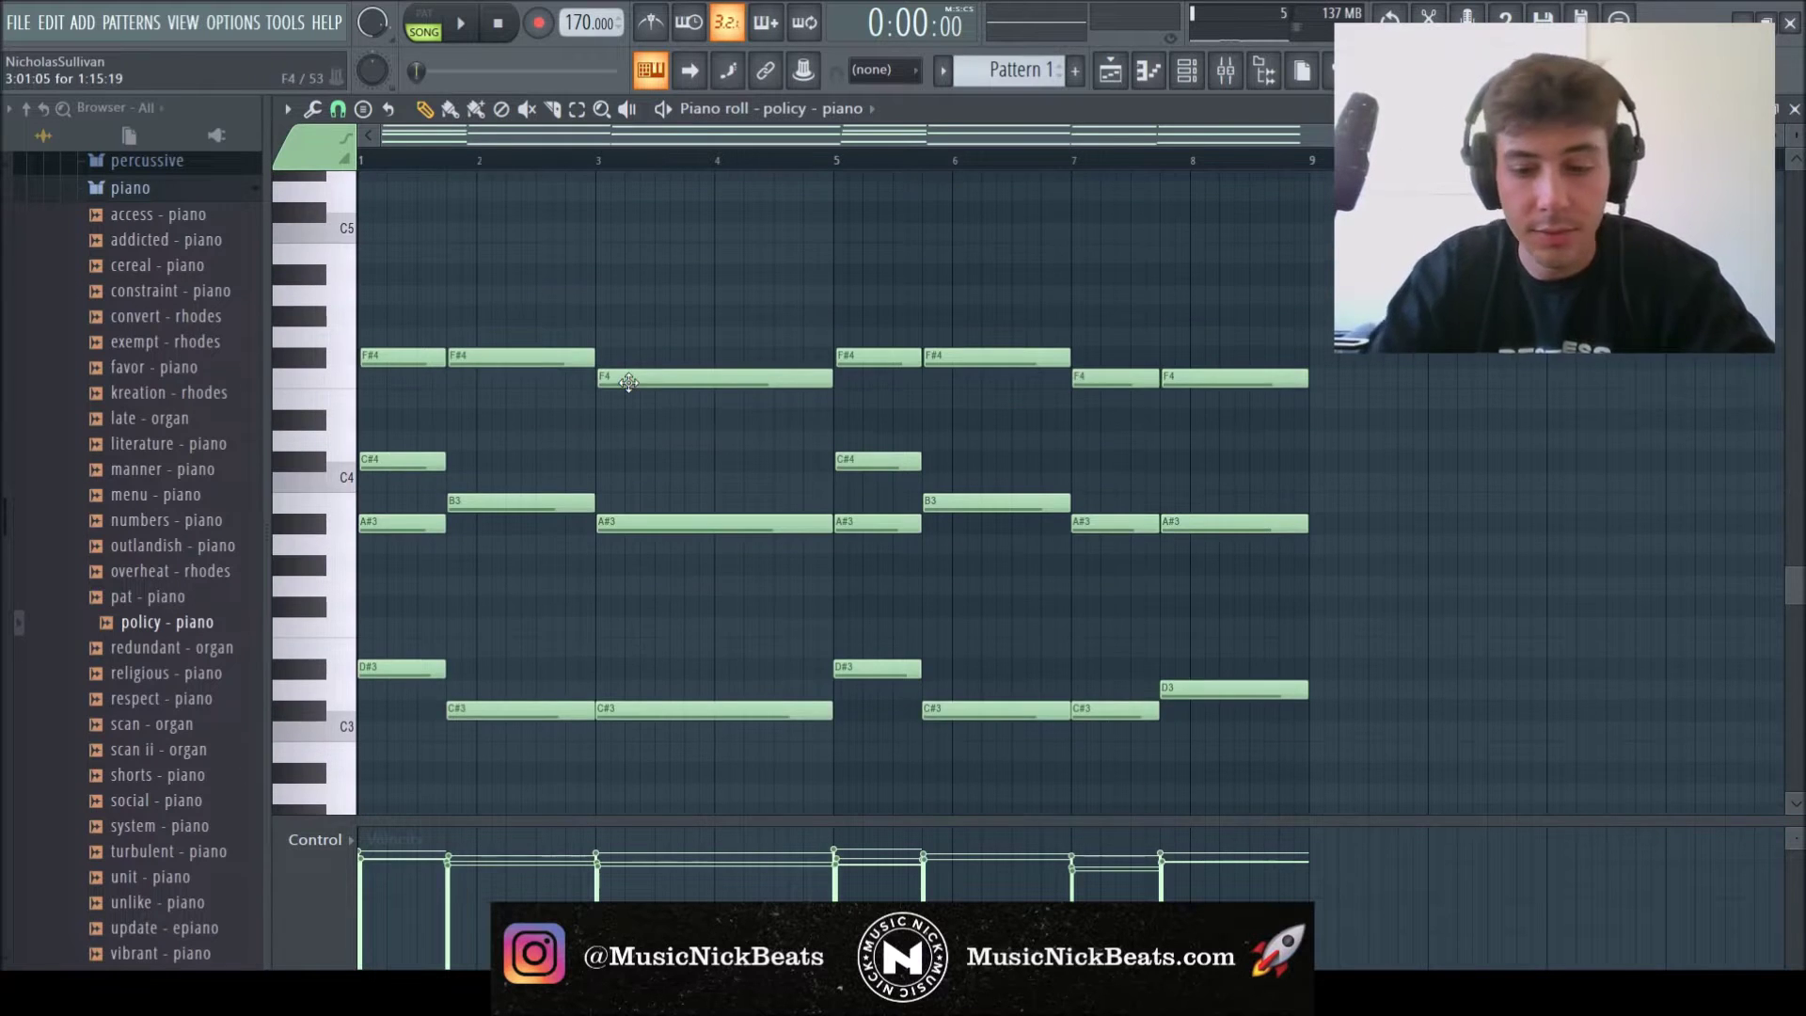
- Transpose all the policy - piano chord notes up six semitones
key(shift+Up)
key(shift+Up)
key(shift+Up)
key(shift+Up)
key(shift+Up)
key(shift+Up)
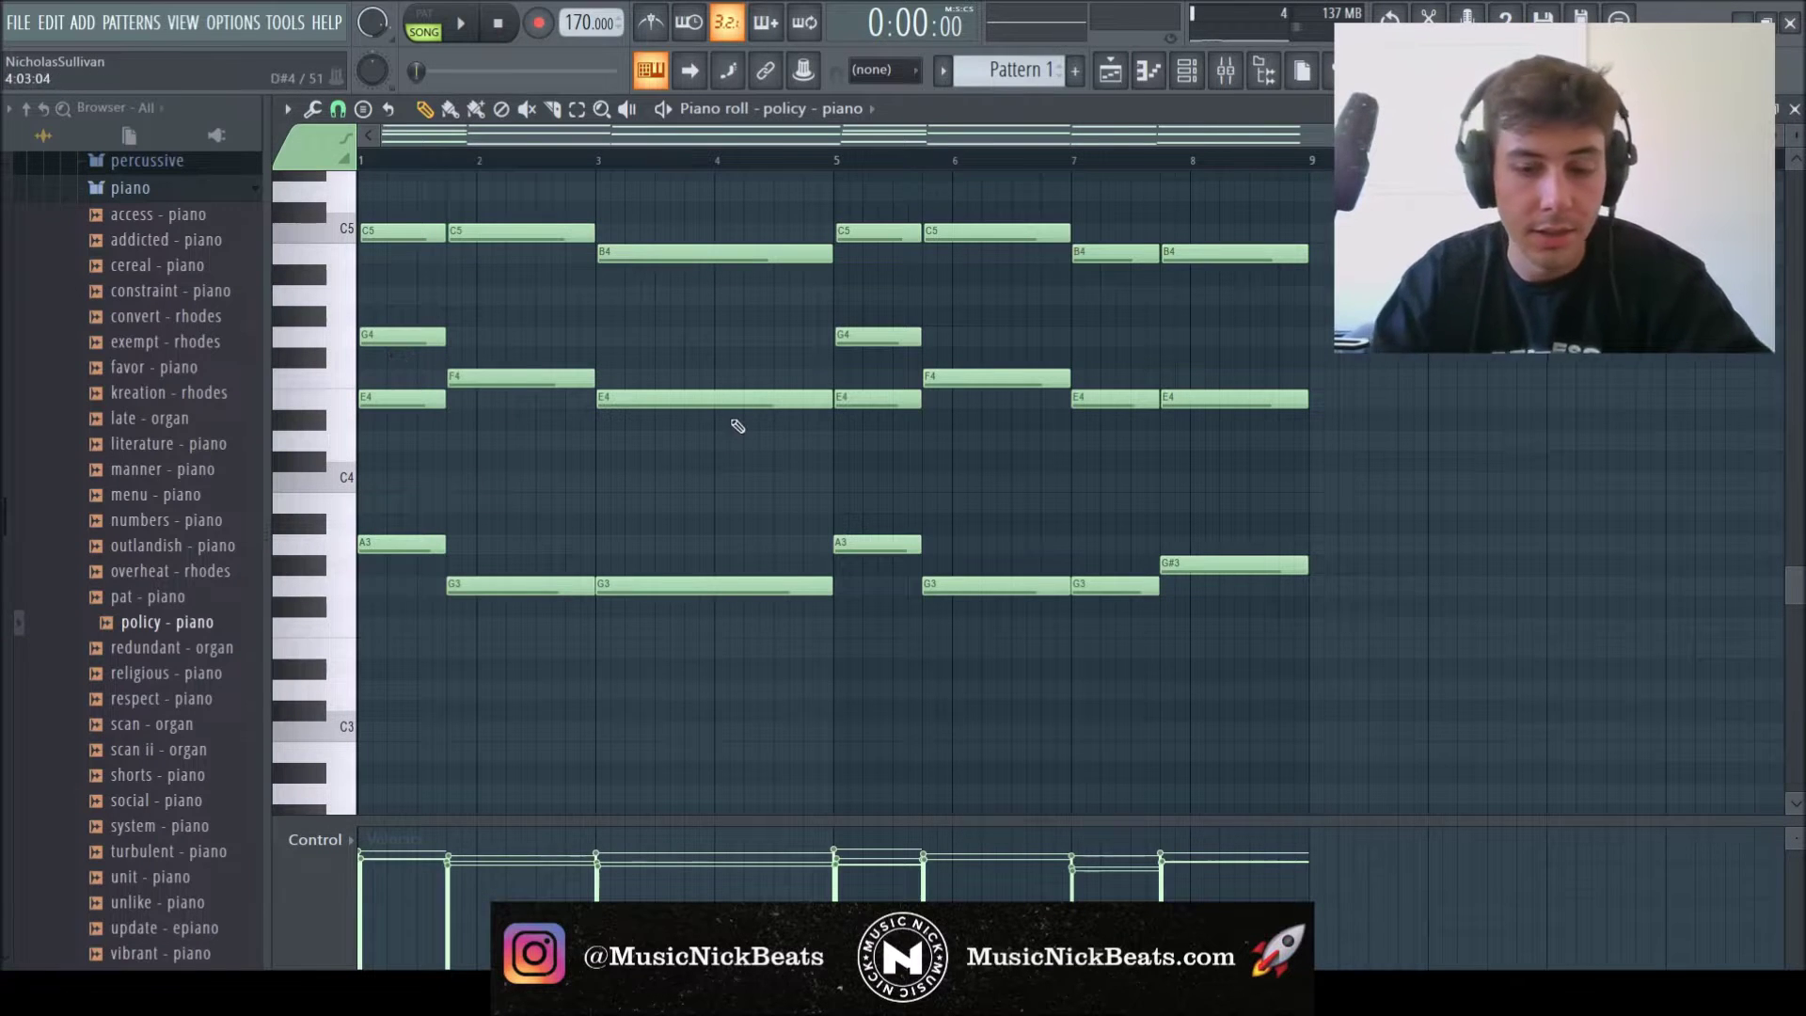
- Lower all the piano chord notes six semitones, back to their original pitch
key(Down)
key(Down)
key(Down)
key(Down)
key(Down)
key(Down)
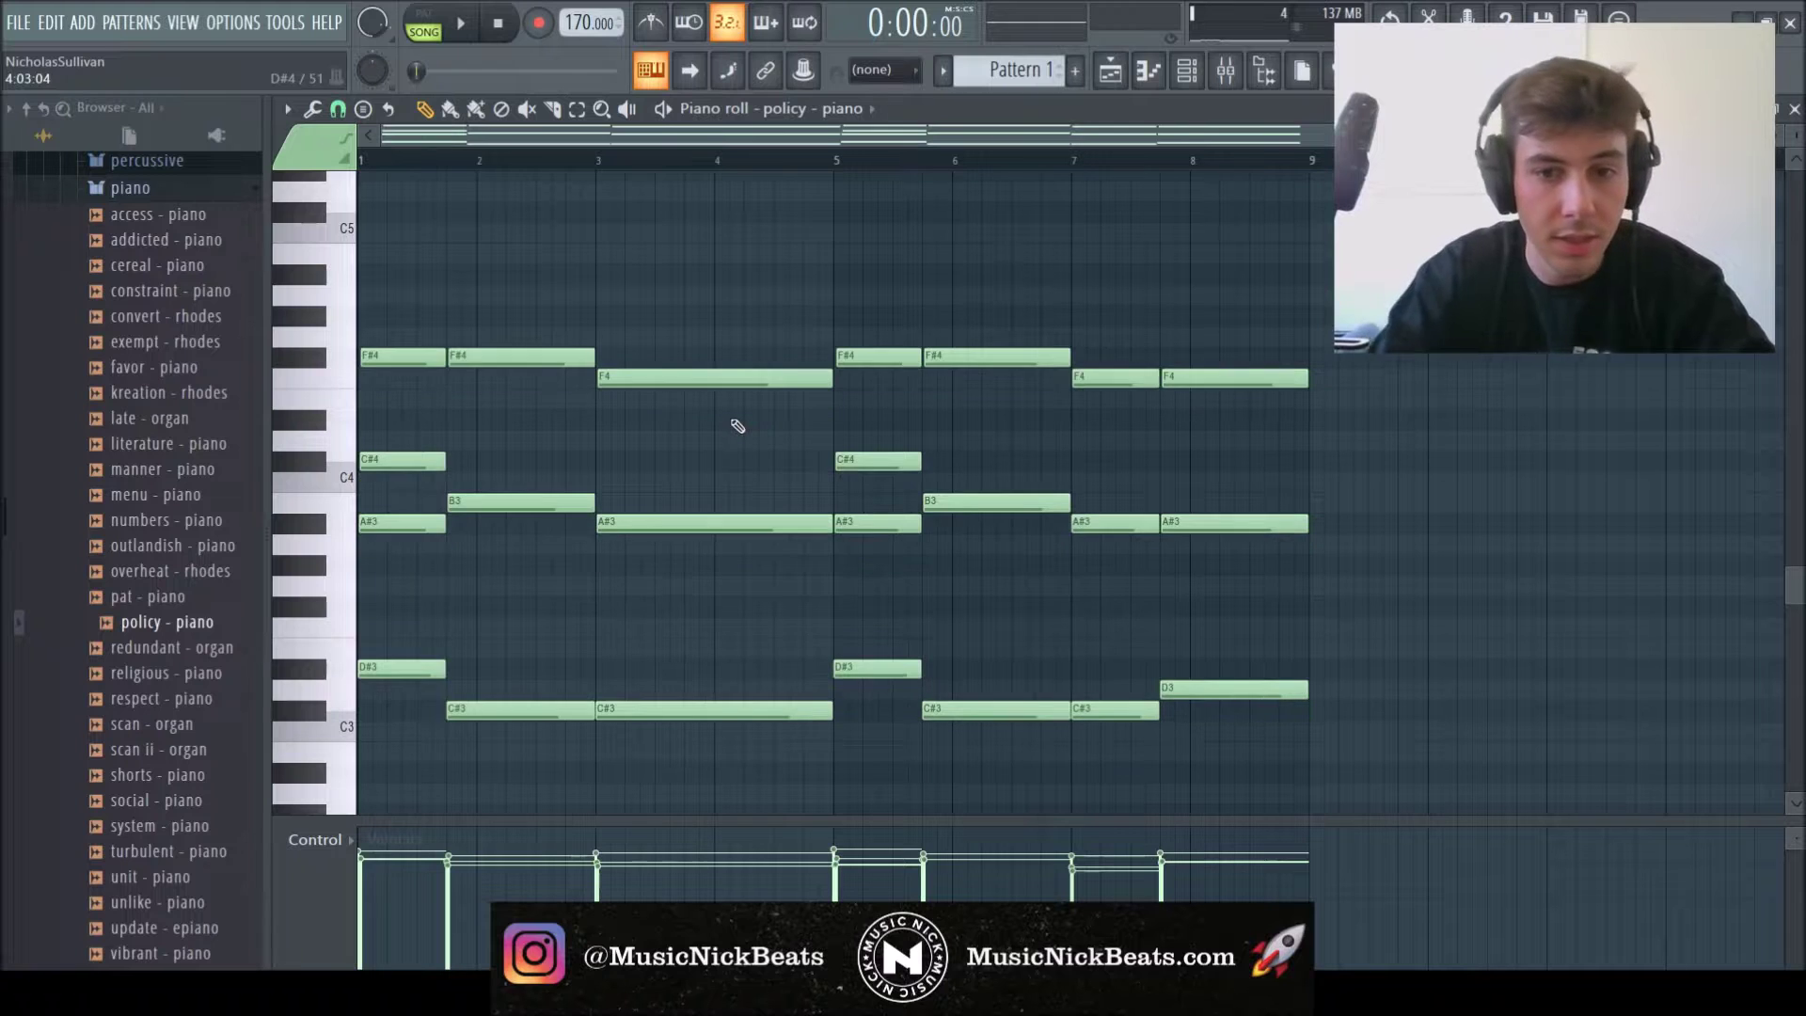
scroll(737, 426, down, 4)
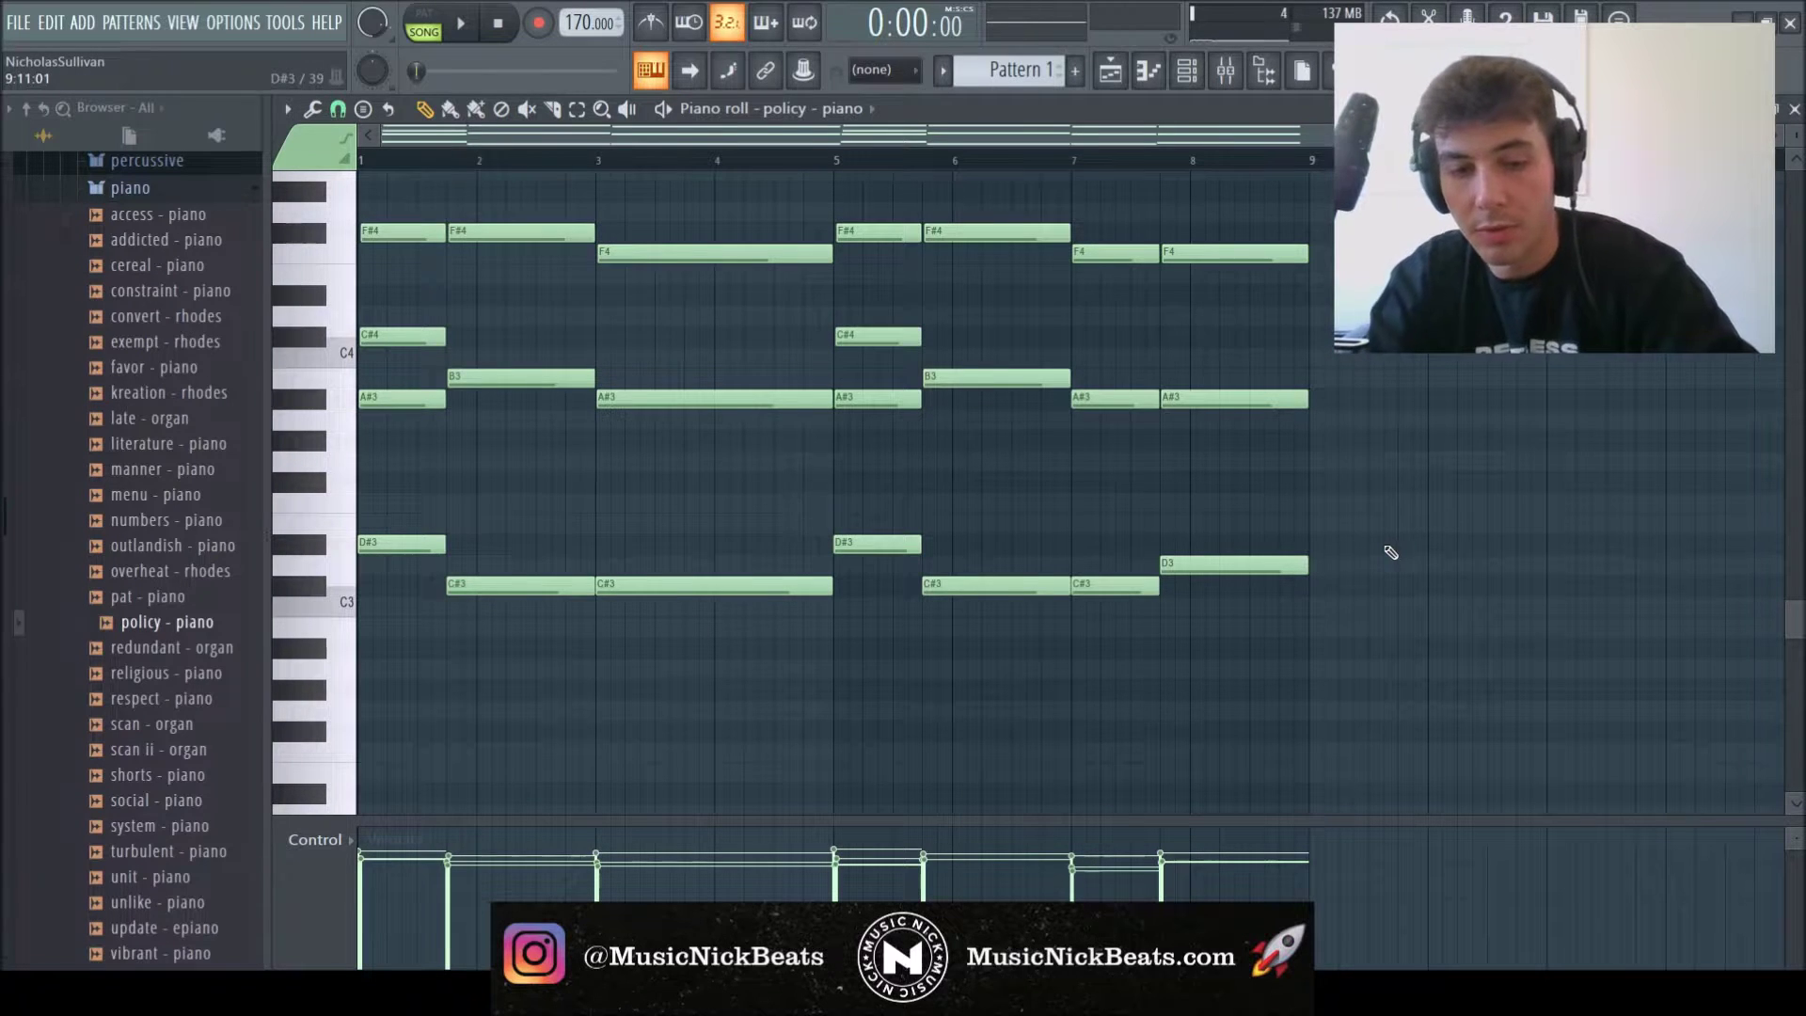
- Raise the whole piano chord progression six semitones again, putting its first top note on C5
key(Up)
key(Up)
key(Up)
key(Up)
key(Up)
key(Up)
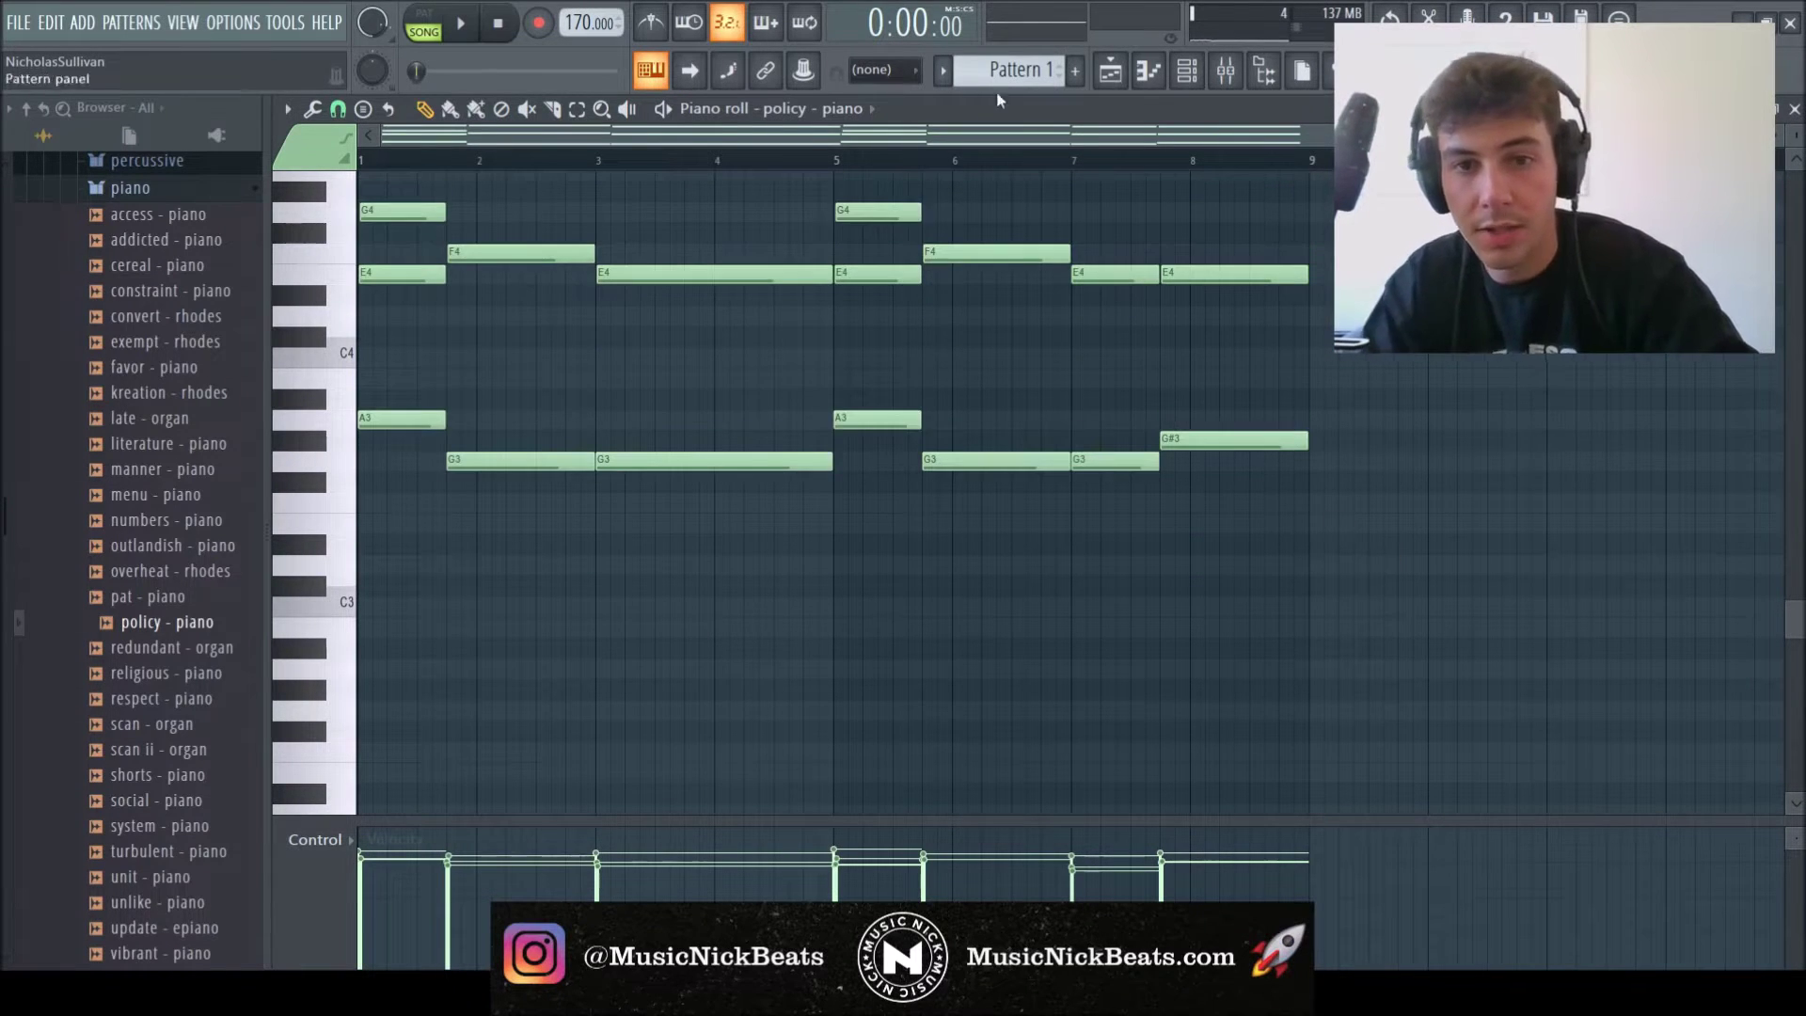
scroll(806, 423, up, 5)
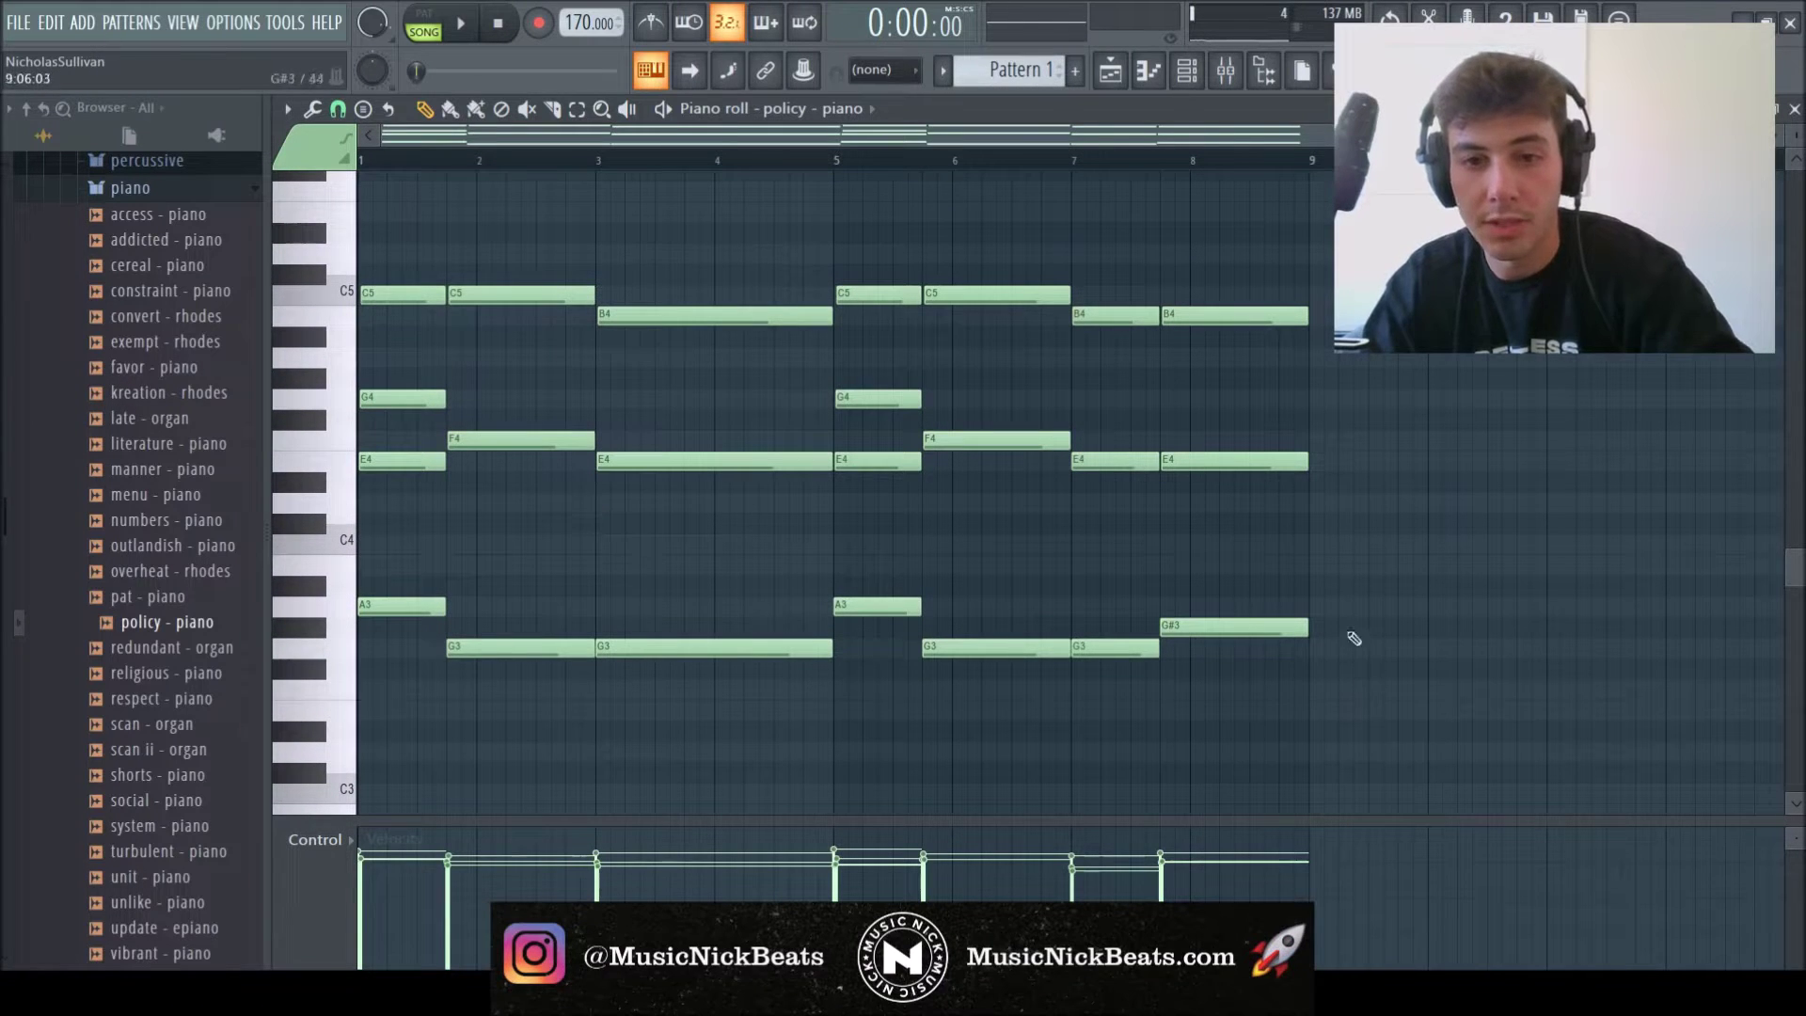
click(1173, 634)
drag(1411, 649, 1245, 632)
drag(1405, 649, 1227, 632)
drag(1363, 649, 1219, 612)
drag(1099, 697, 1094, 207)
ctrl+click(1232, 720)
drag(1233, 721, 1228, 259)
ctrl+click(1252, 681)
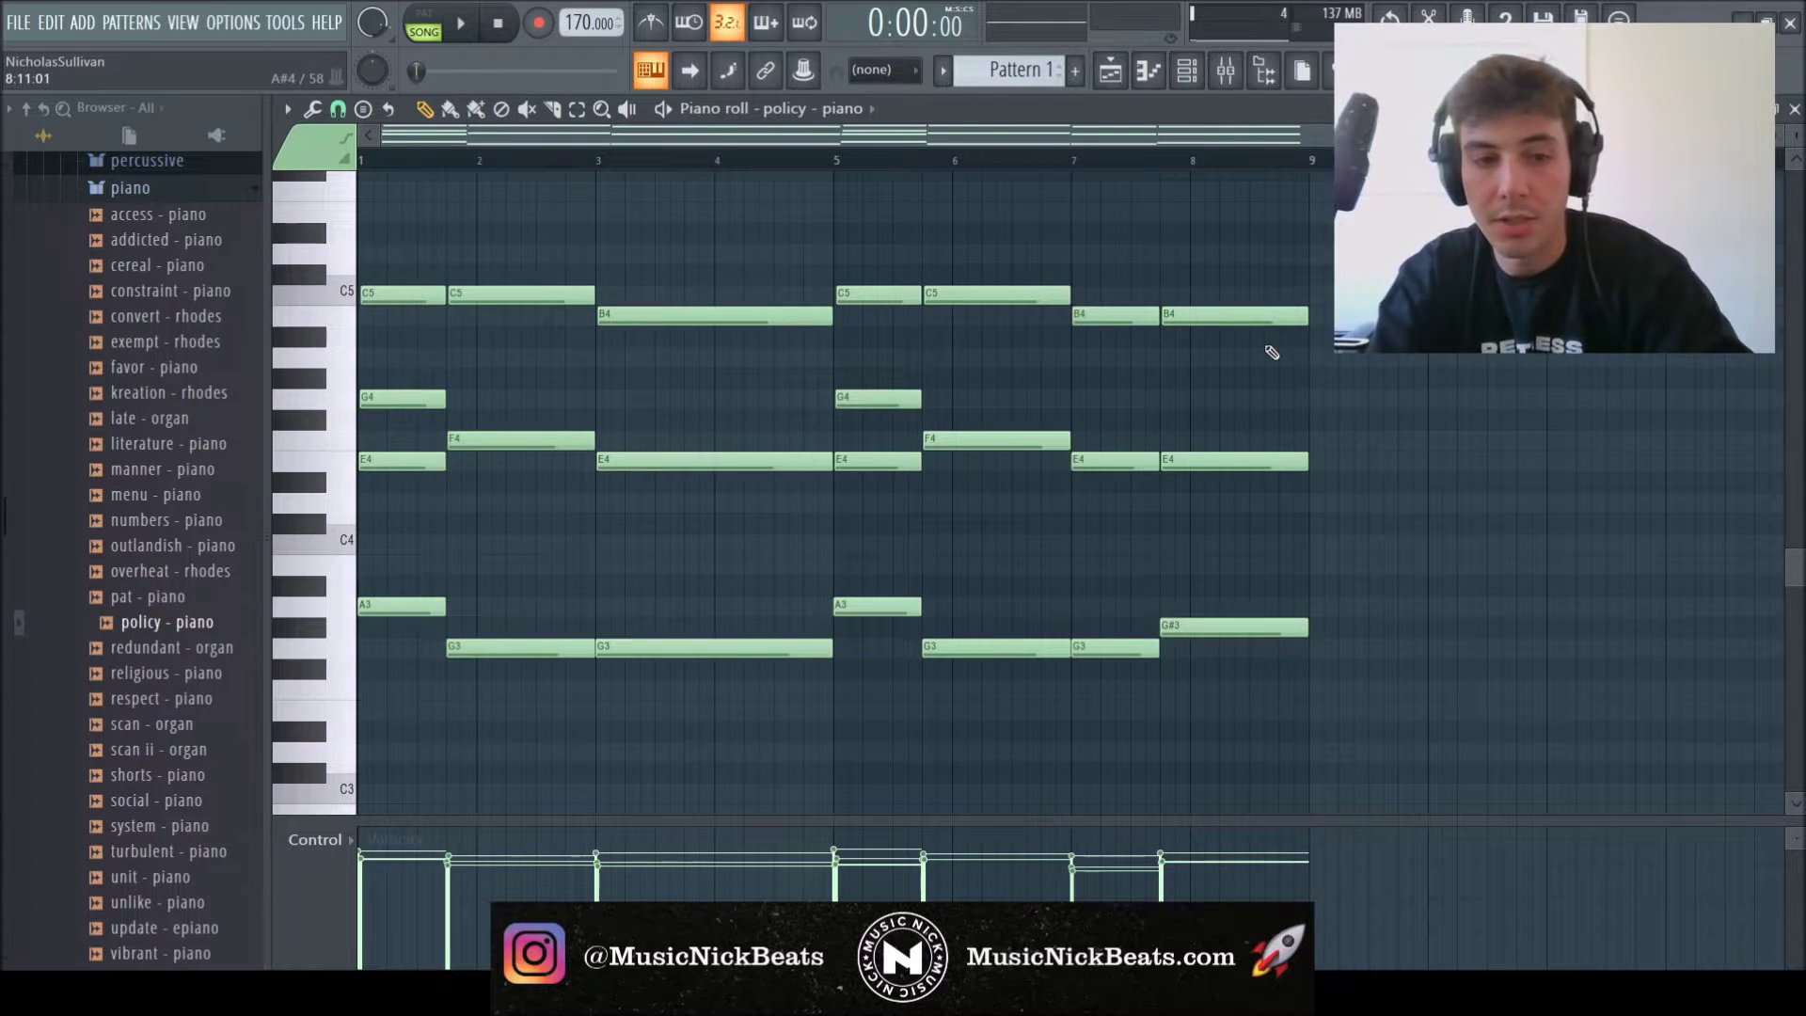
- Shift the whole chord progression down until its first top note is F#4, and start playback
key(shift+Down)
key(shift+Down)
key(shift+Down)
key(shift+Down)
key(shift+Down)
key(shift+Down)
key(shift+Down)
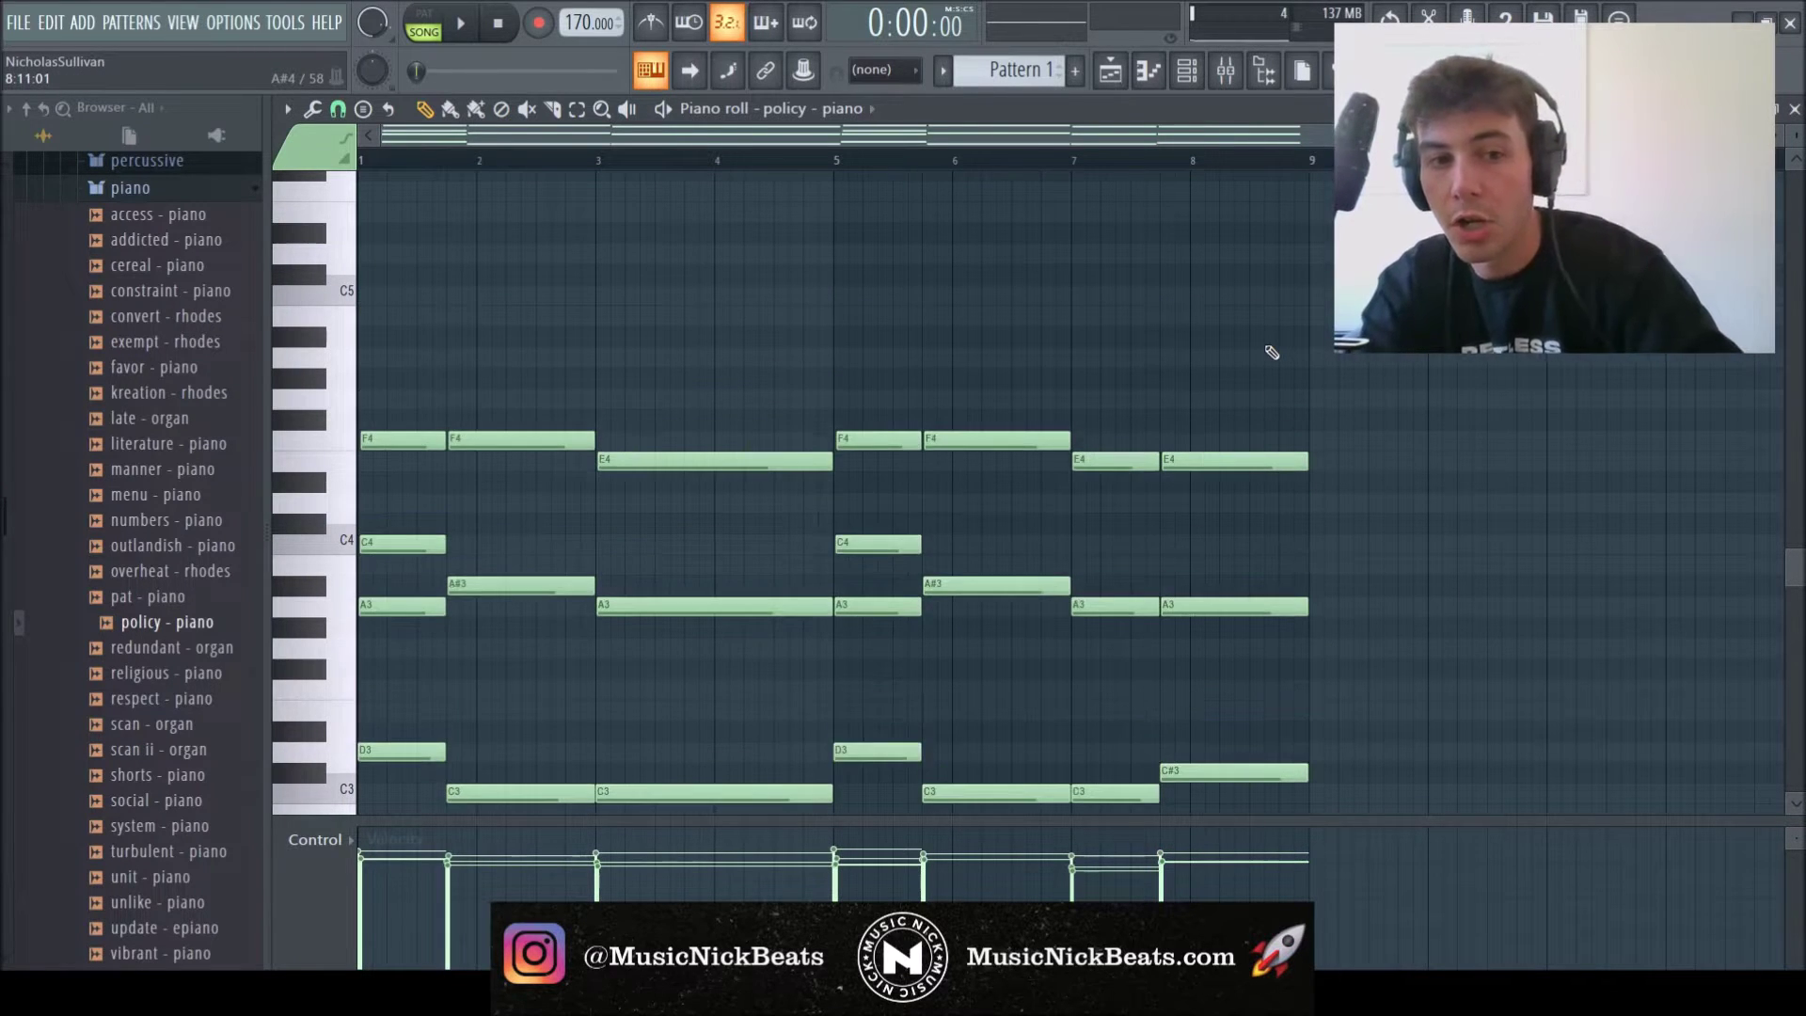
key(shift+Up)
key(space)
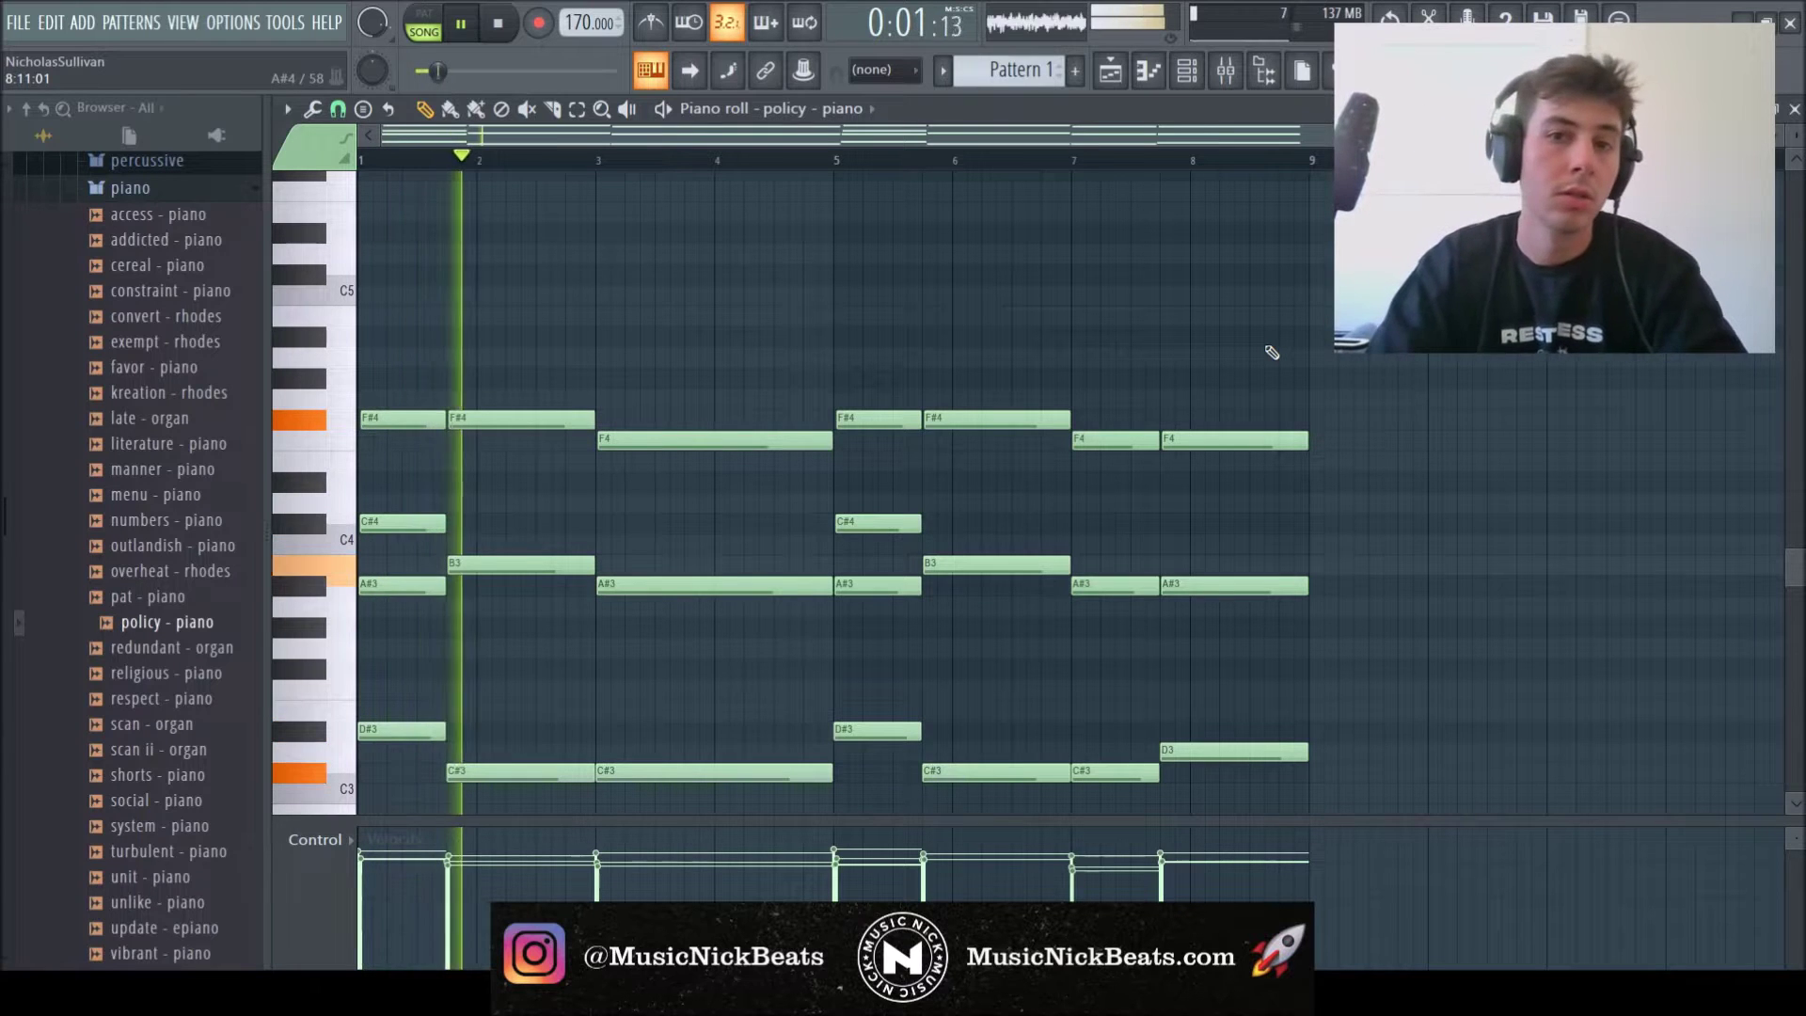
- Add Fruity parametric EQ 2 to the policy - piano mixer track and raise its high-pass band to about 74 Hz
click(1794, 110)
click(1630, 508)
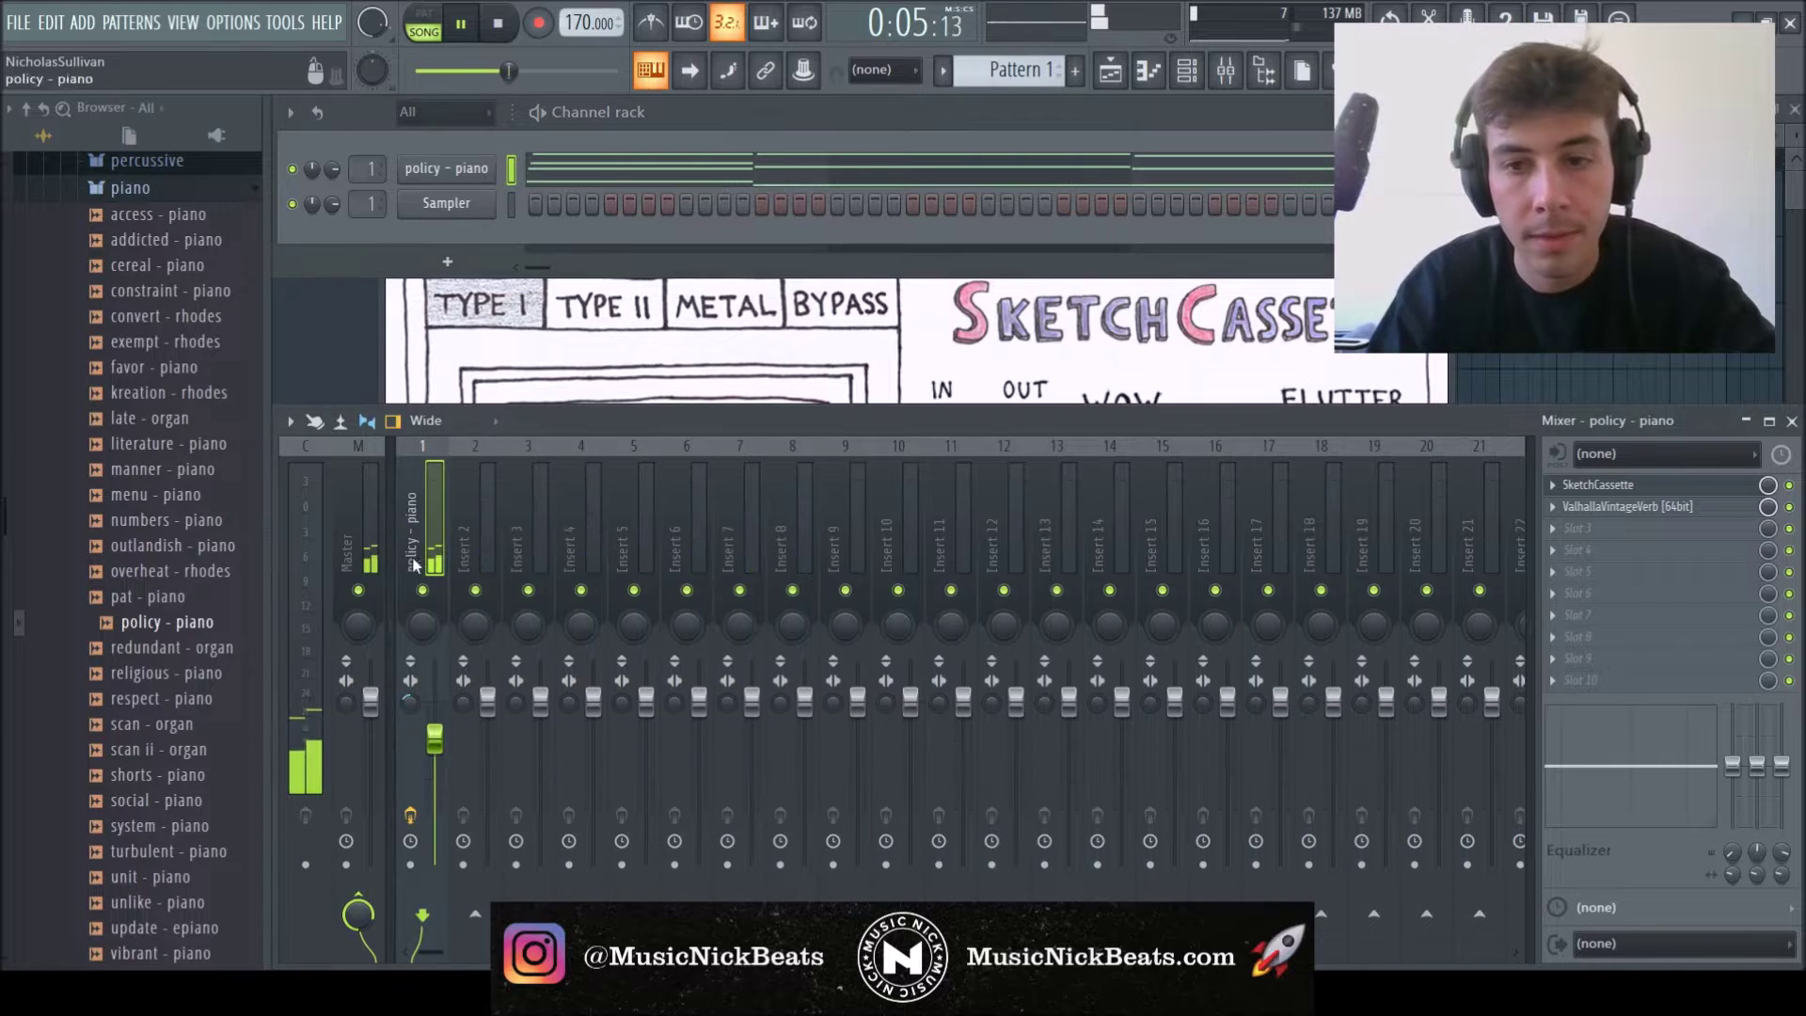
click(1641, 514)
click(1526, 246)
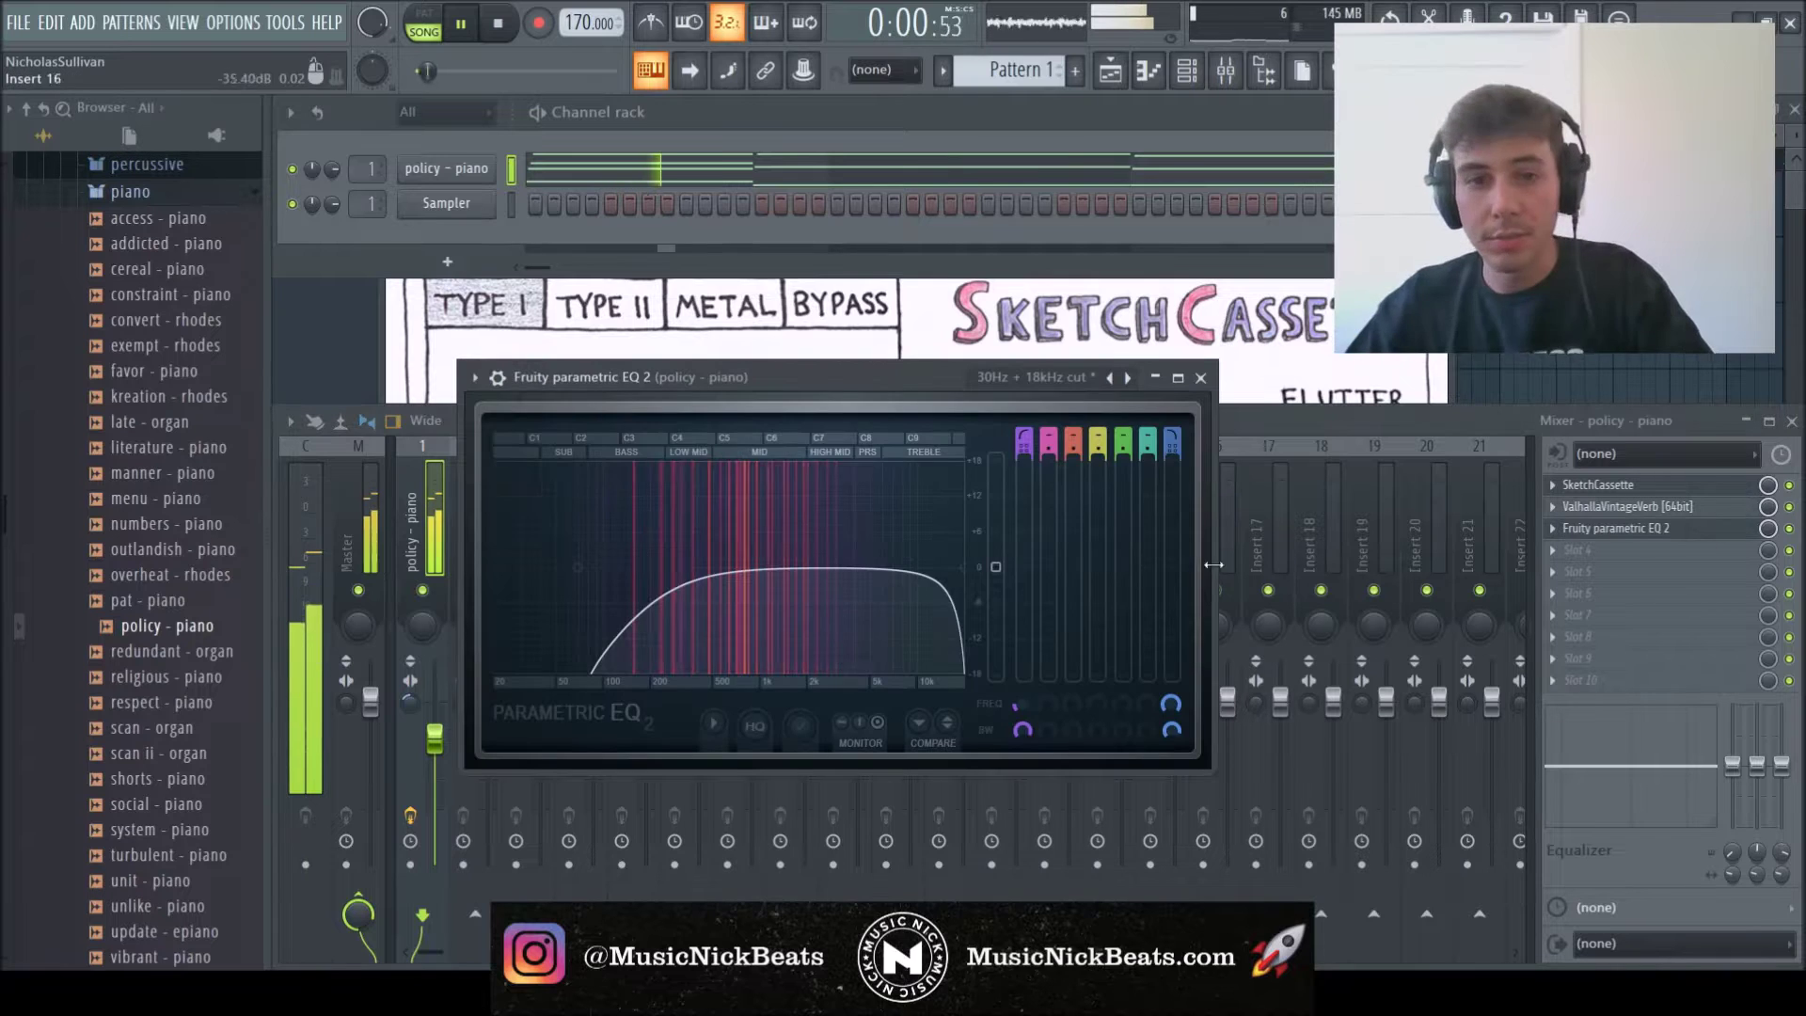
drag(561, 564, 583, 567)
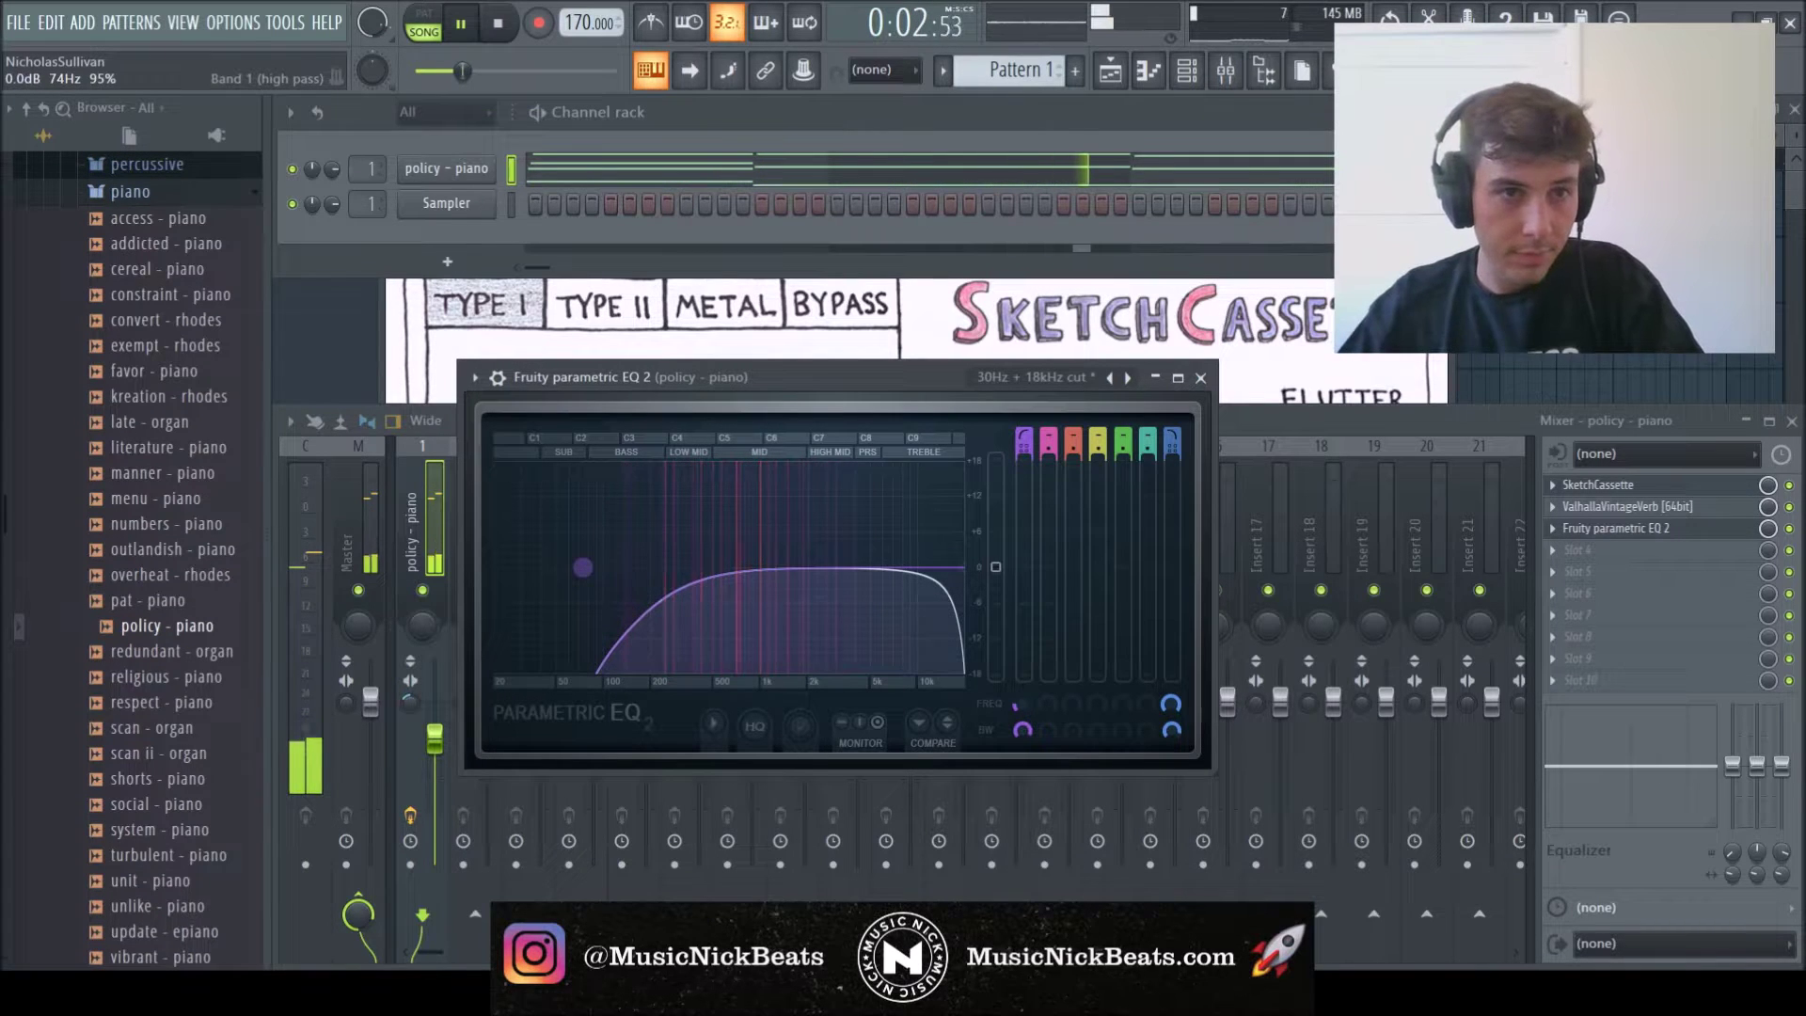
click(1200, 377)
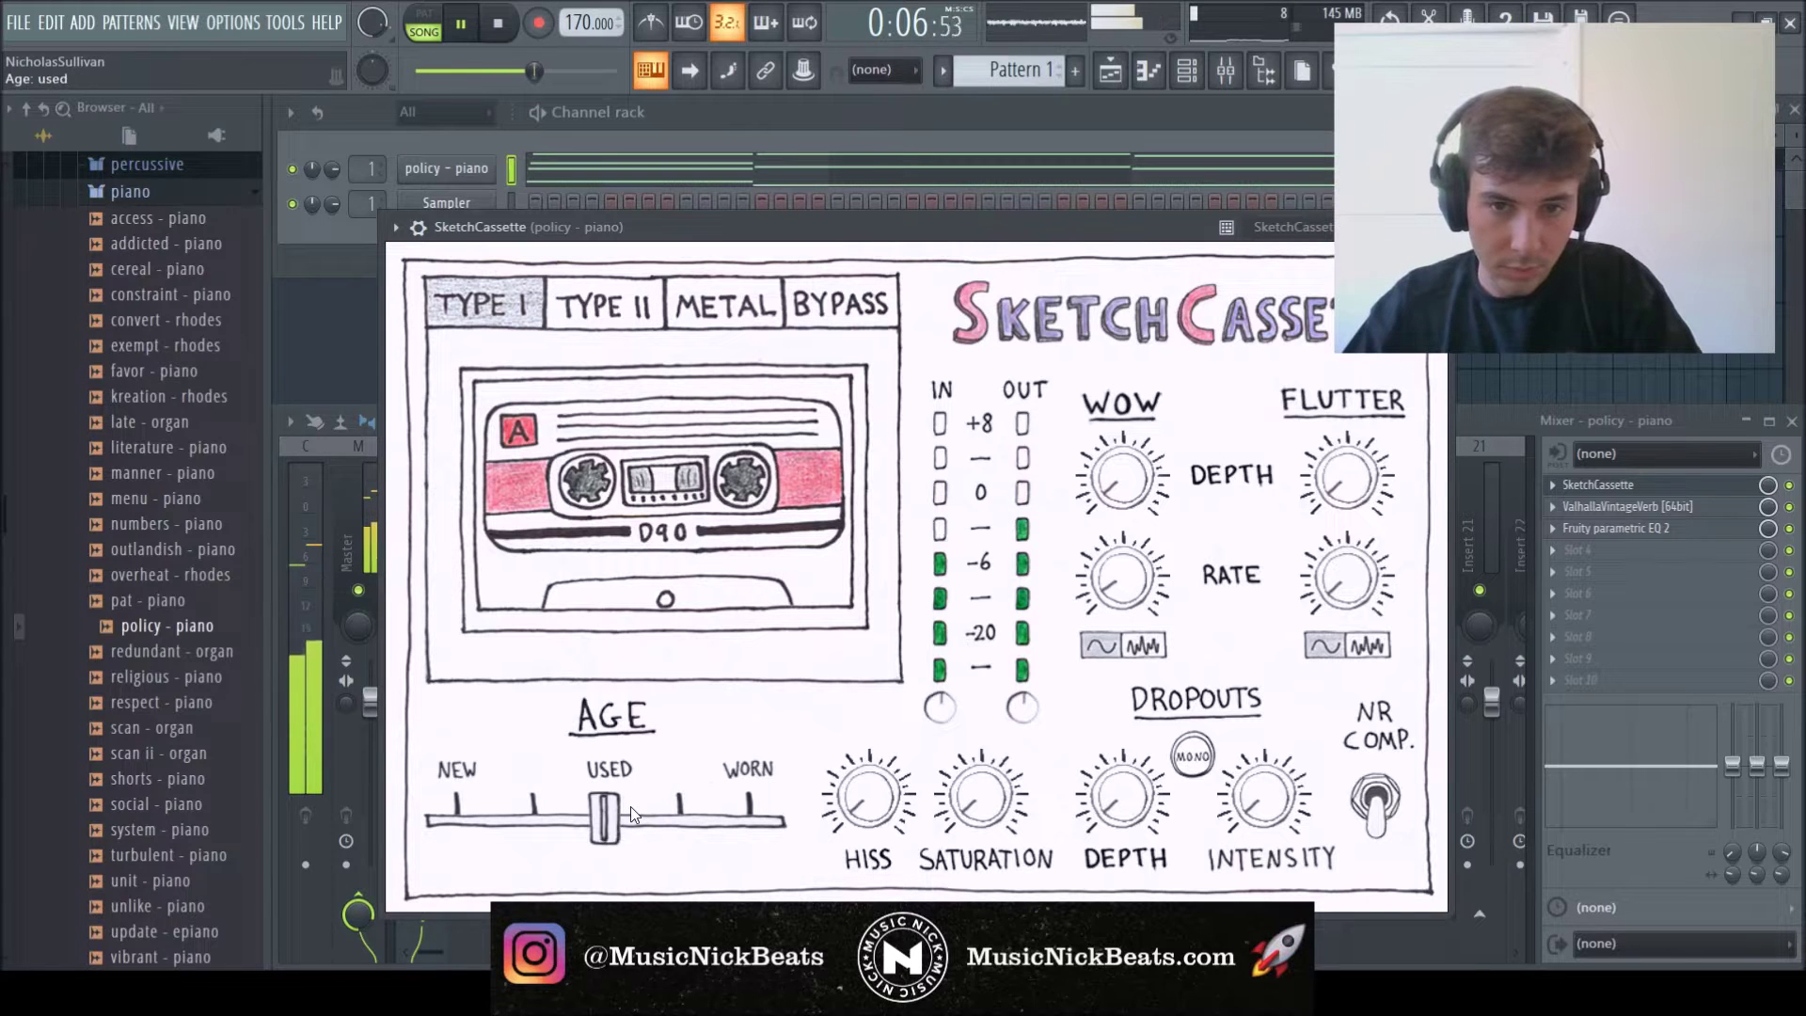
- Set the piano's SketchCassette tape age midway between used and worn, and slightly raise the flutter depth
drag(630, 805, 671, 817)
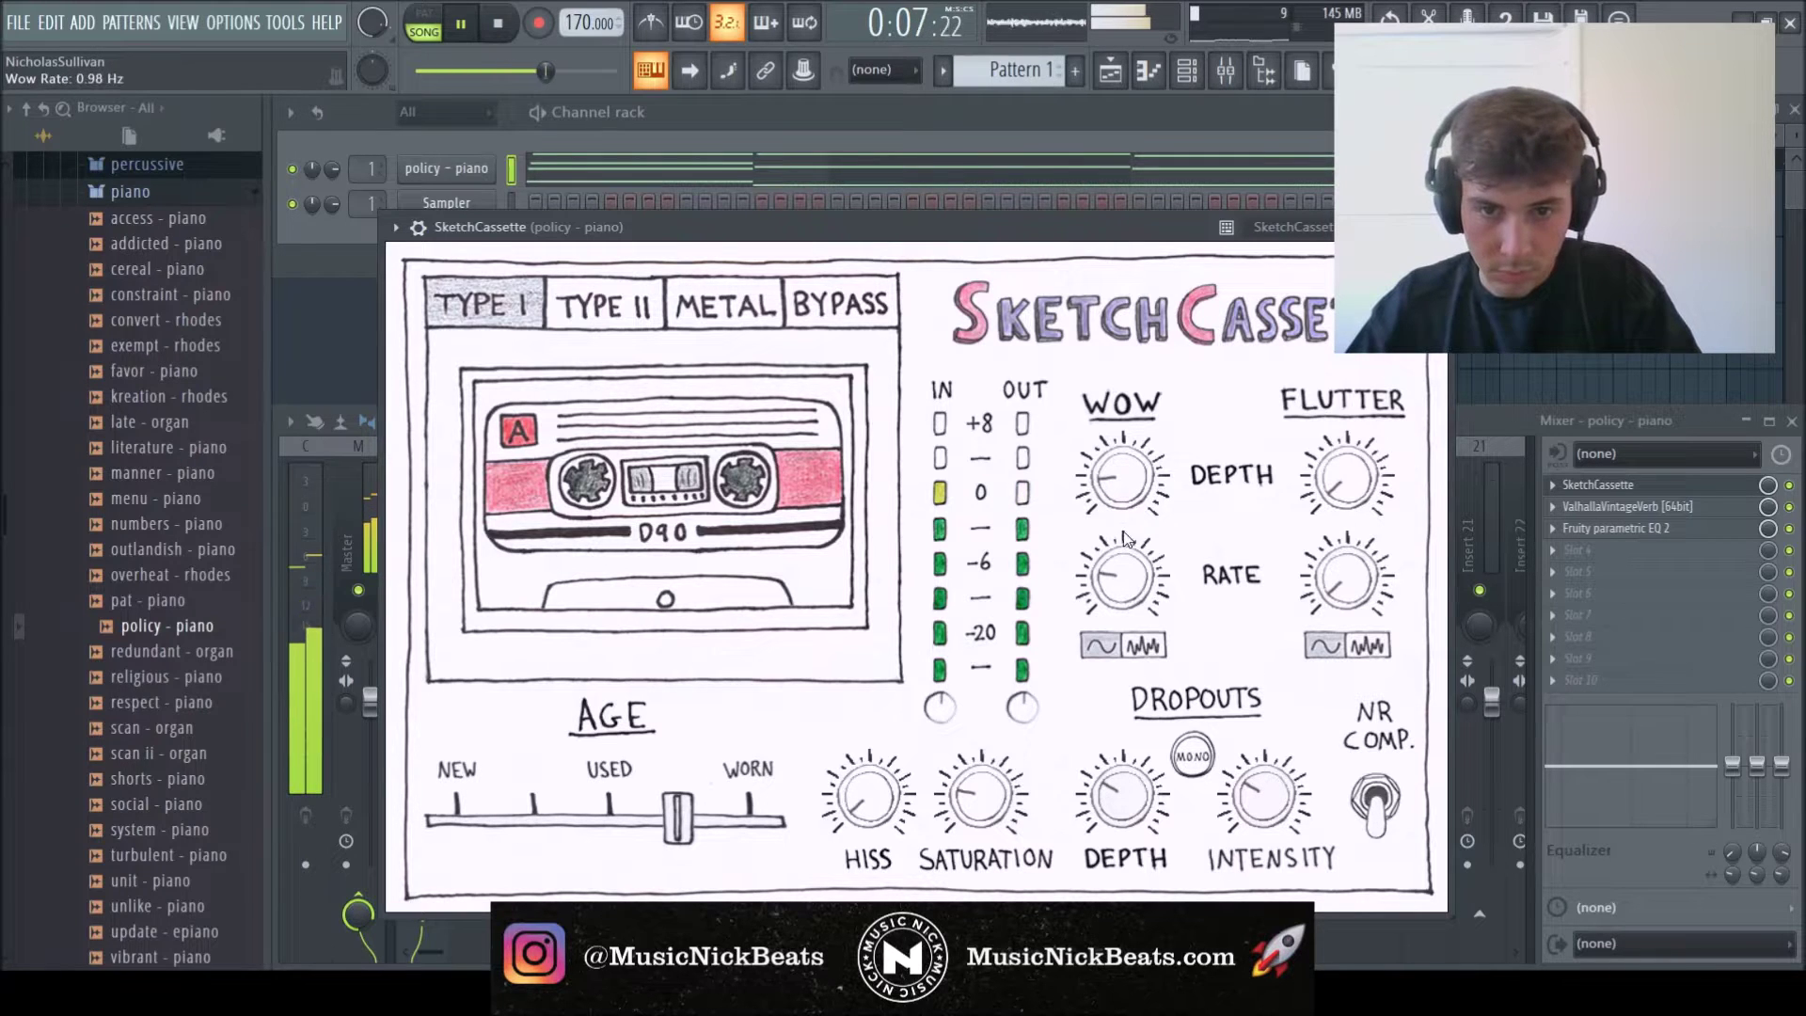
mouse_move(1331, 478)
mouse_down()
mouse_move(1331, 458)
mouse_move(1327, 473)
mouse_up()
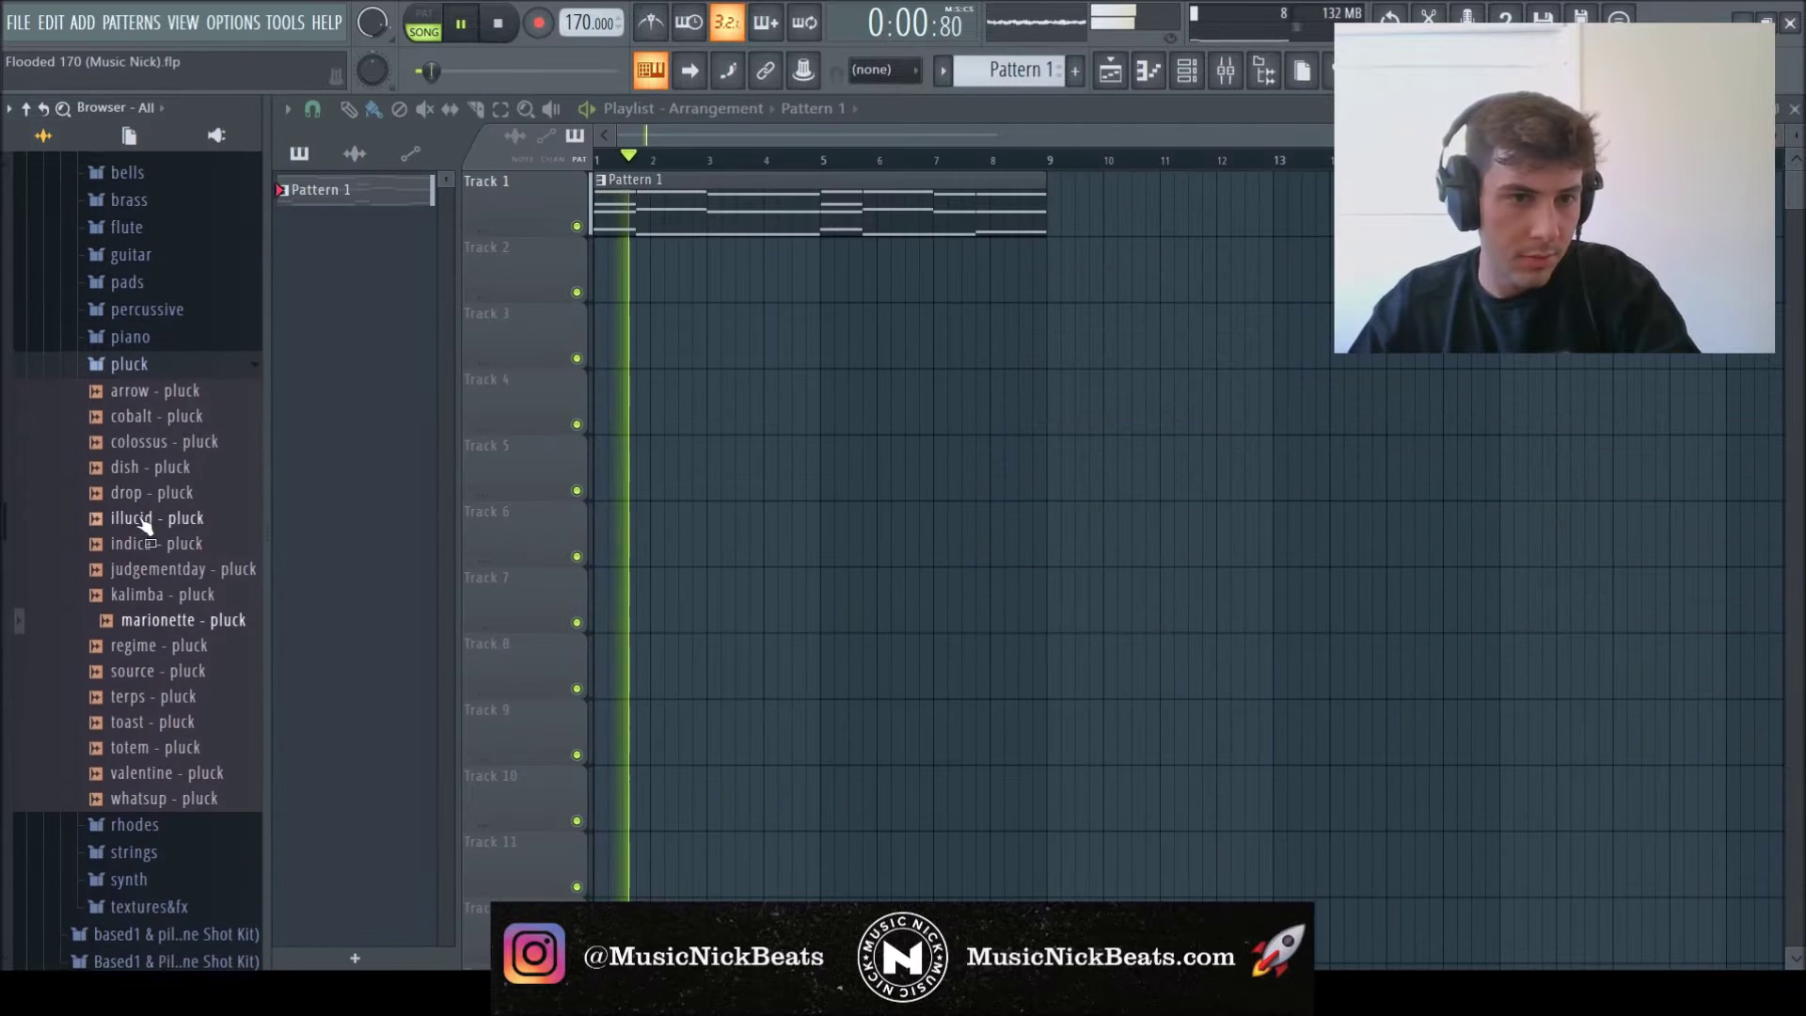
- Audition the pluck one-shots from the kit and choose the whatsup - pluck sample
click(151, 523)
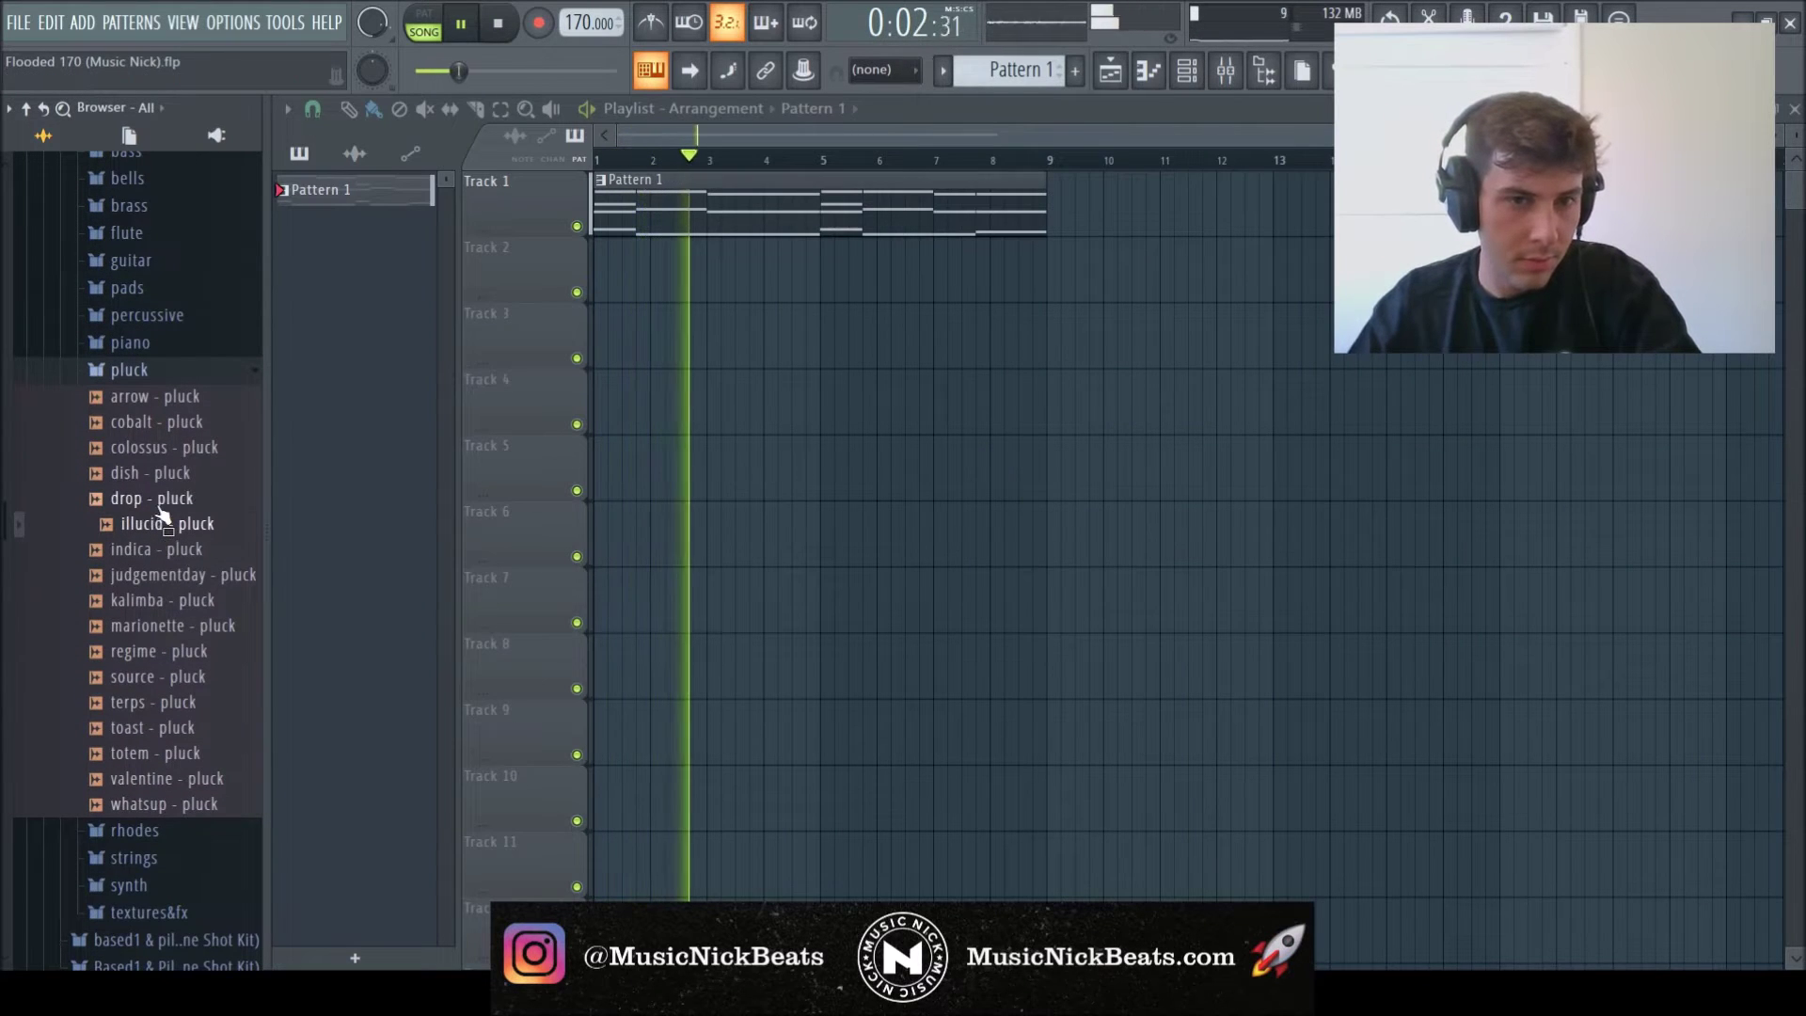
click(165, 499)
click(158, 602)
click(158, 629)
scroll(153, 649, down, 2)
click(158, 575)
scroll(167, 650, up, 2)
click(182, 753)
click(158, 779)
click(142, 805)
scroll(151, 658, up, 3)
scroll(157, 640, down, 3)
click(197, 806)
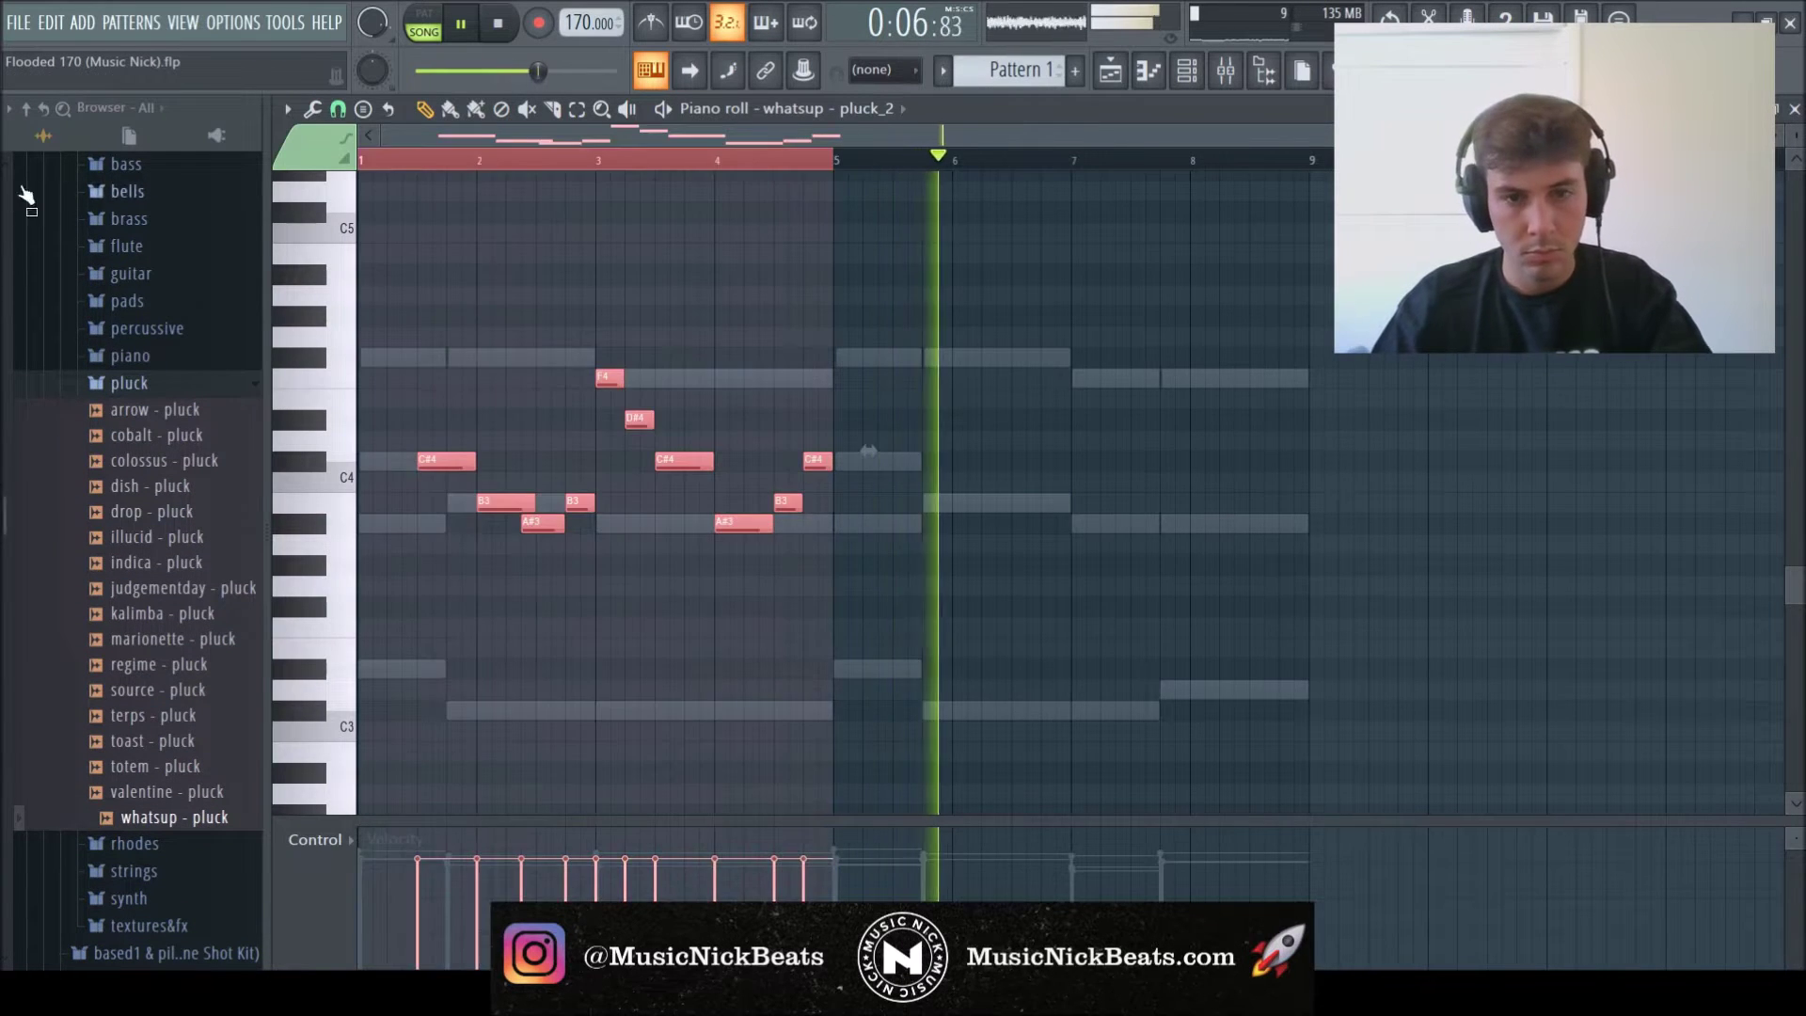
- Duplicate the four-bar pluck melody into bars 5 to 8 and replay it from the start
key(ctrl+b)
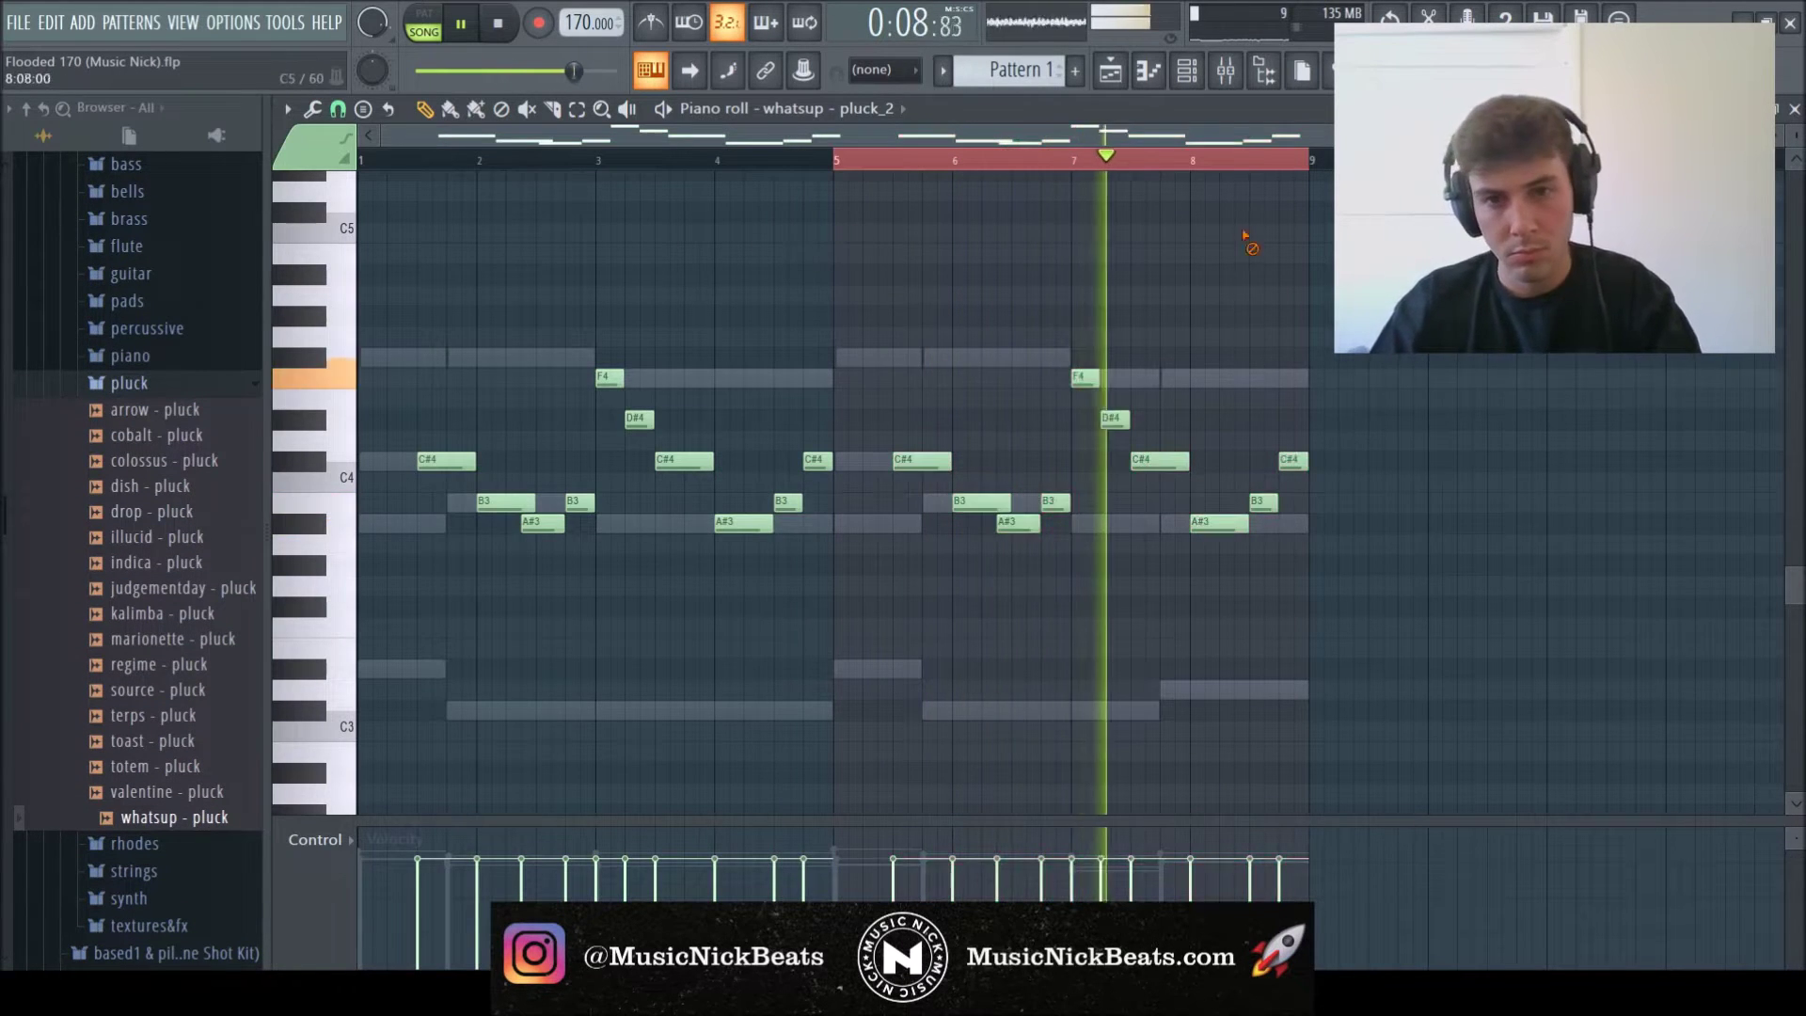
key(space)
key(space)
- Re-pitch the last three pluck notes in bar 8 to D4, D#4 and F4
drag(1312, 553, 1219, 408)
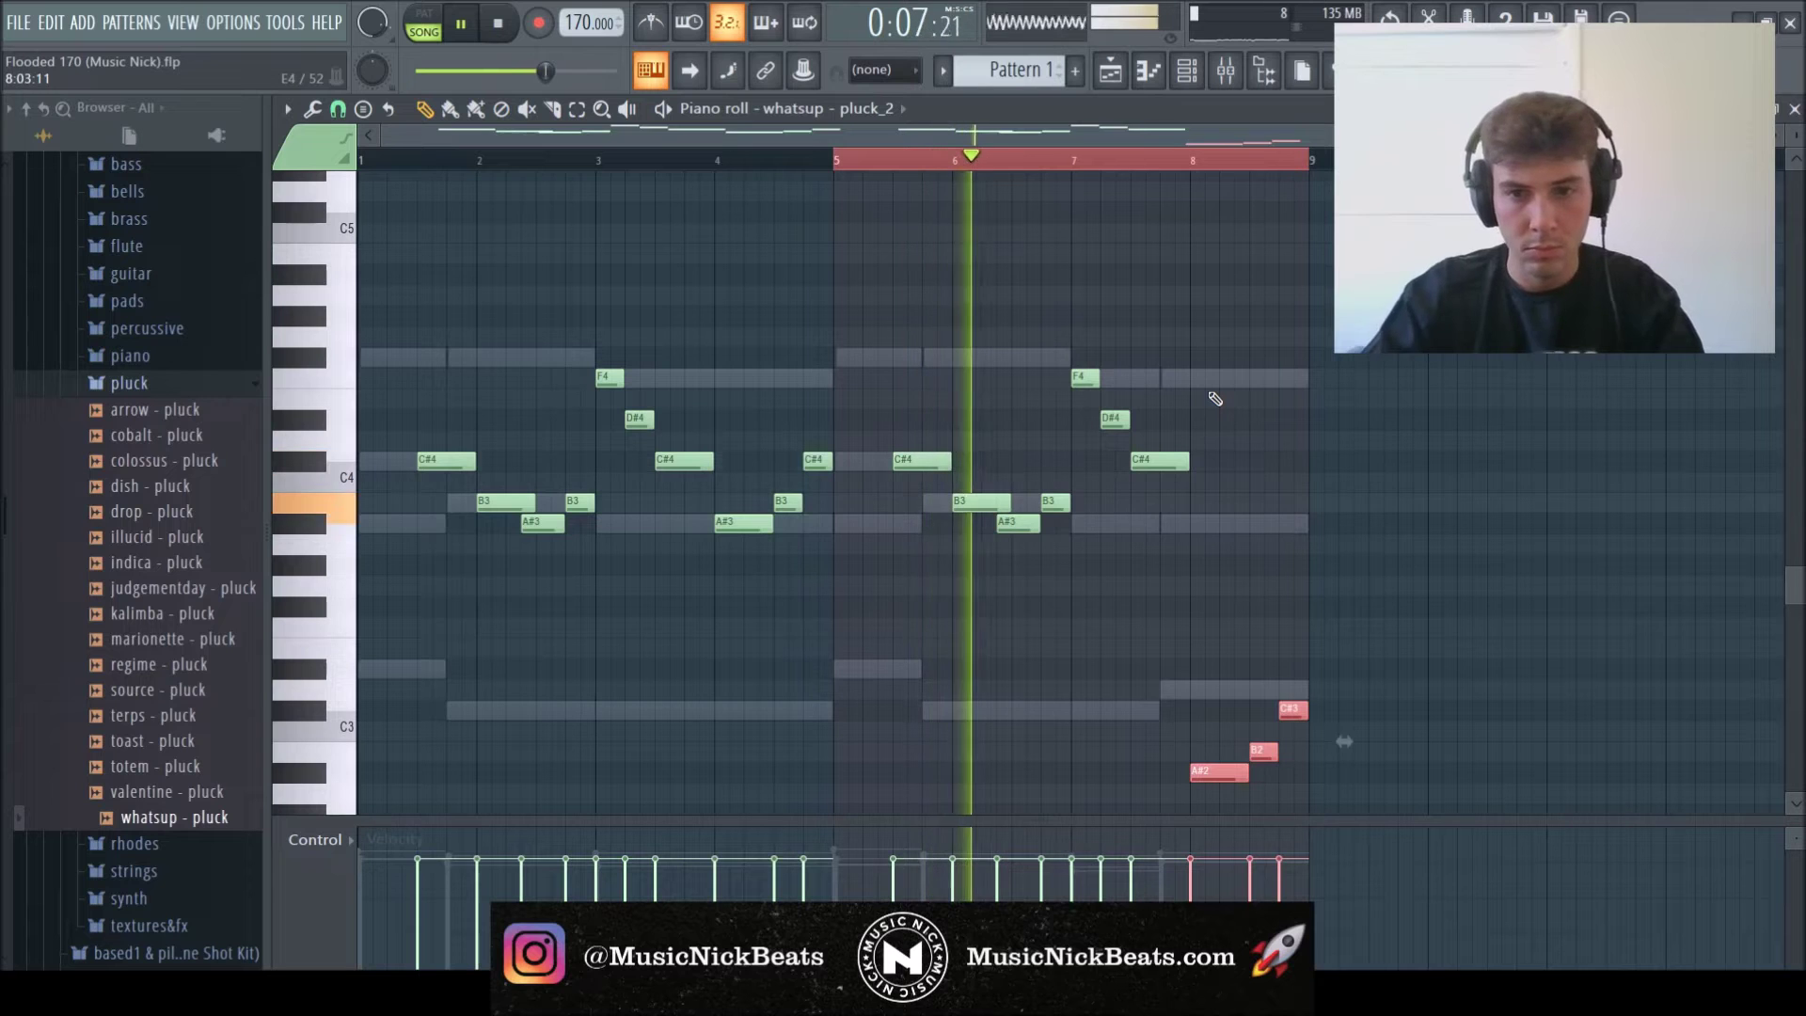
ctrl+click(1225, 420)
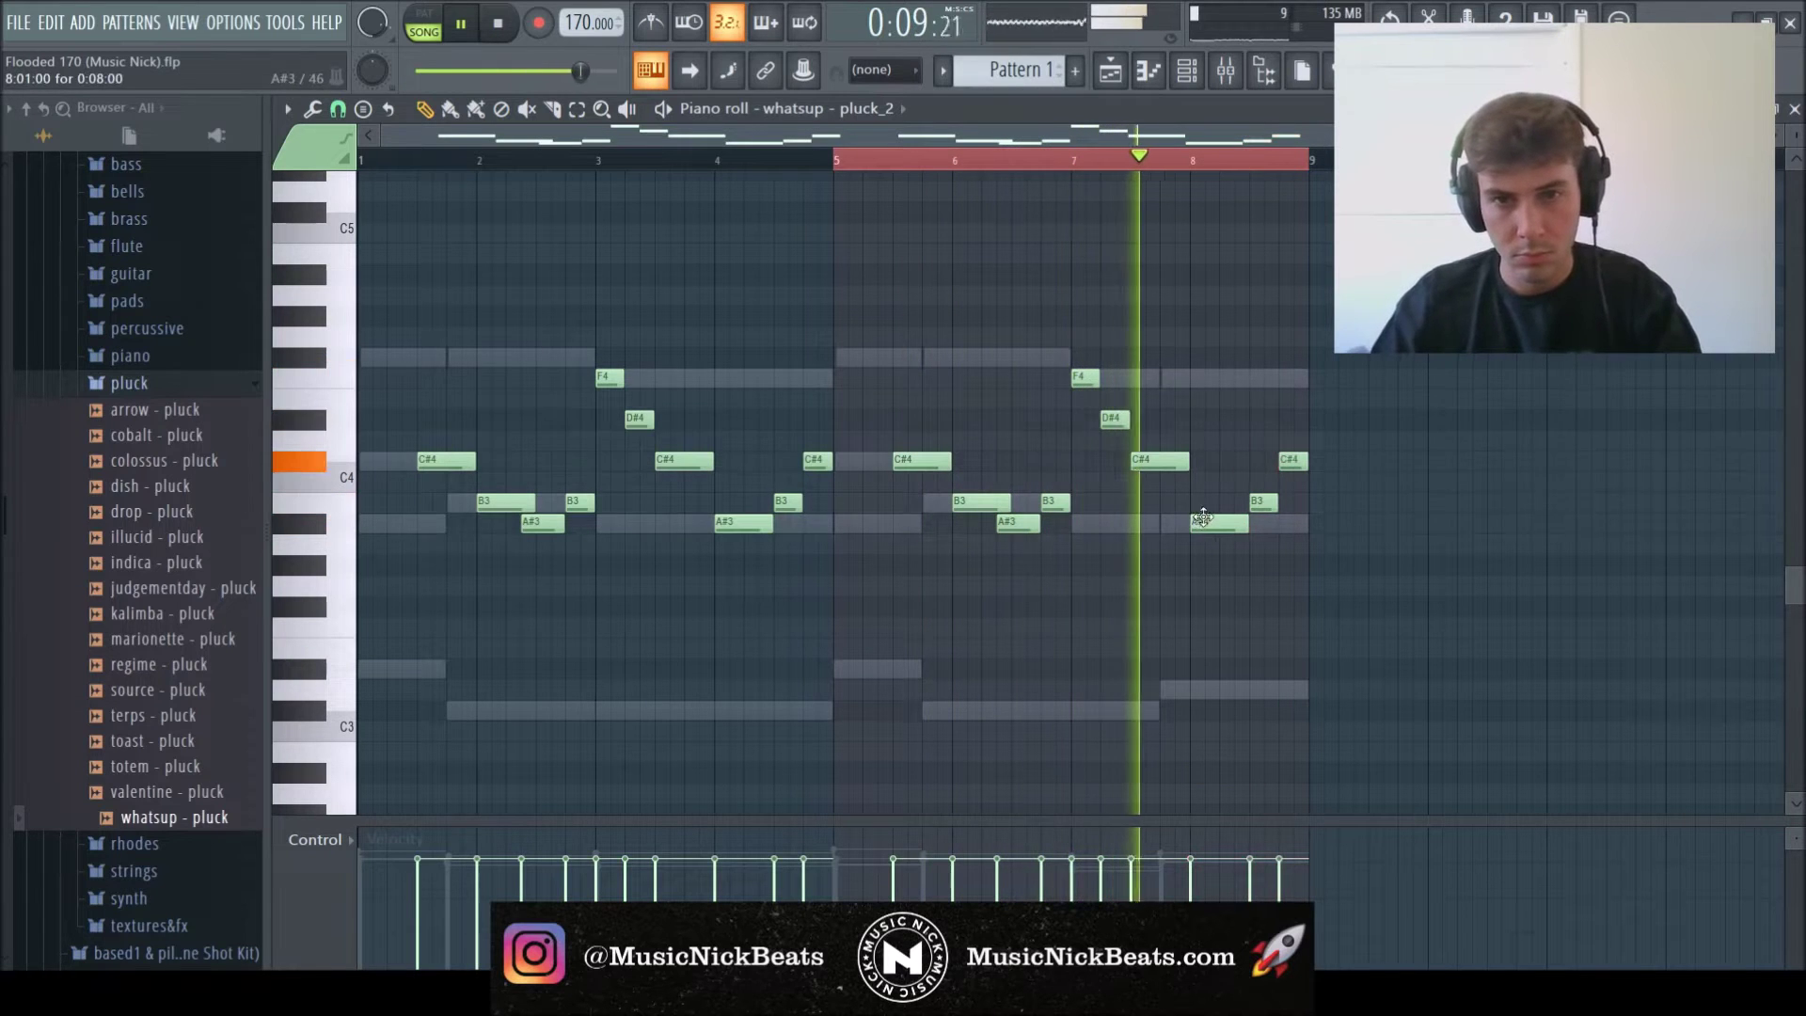
drag(1207, 524, 1203, 436)
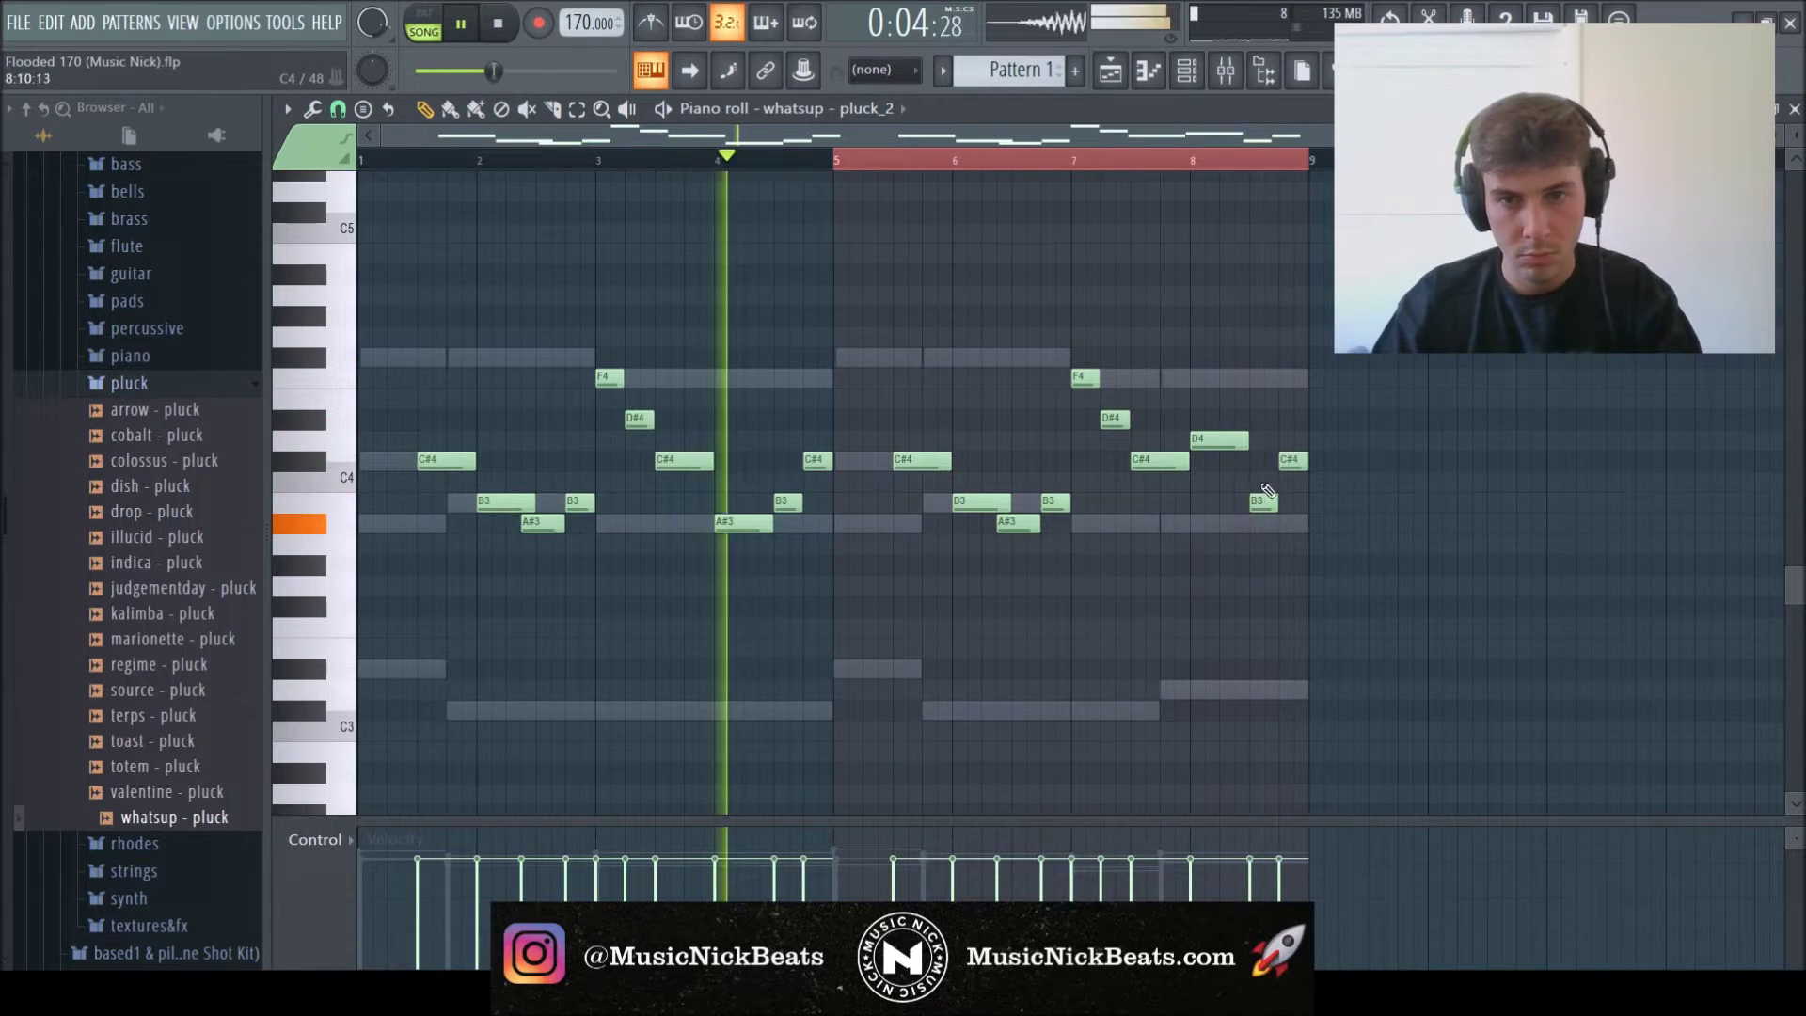
drag(1262, 505, 1292, 378)
- Select the whole pluck melody, vary its note velocities and raise it one octave
key(ctrl+a)
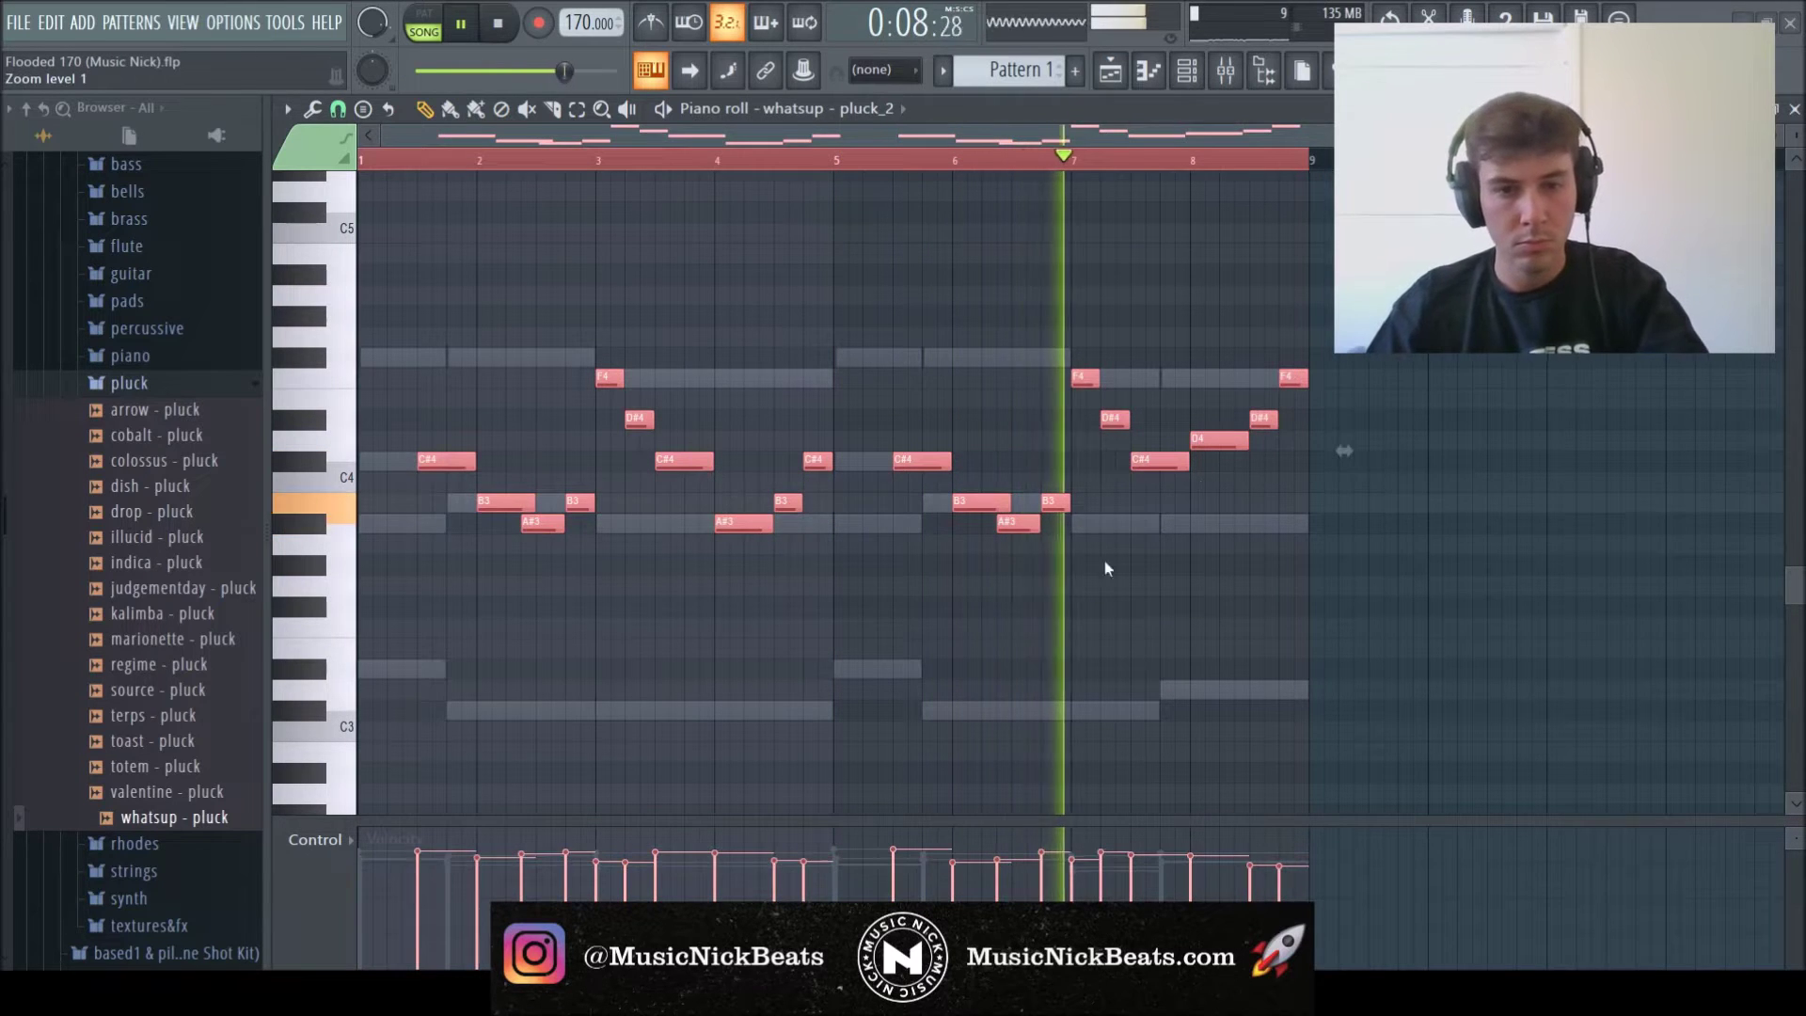
key(ctrl+Up)
scroll(1050, 806, up, 2)
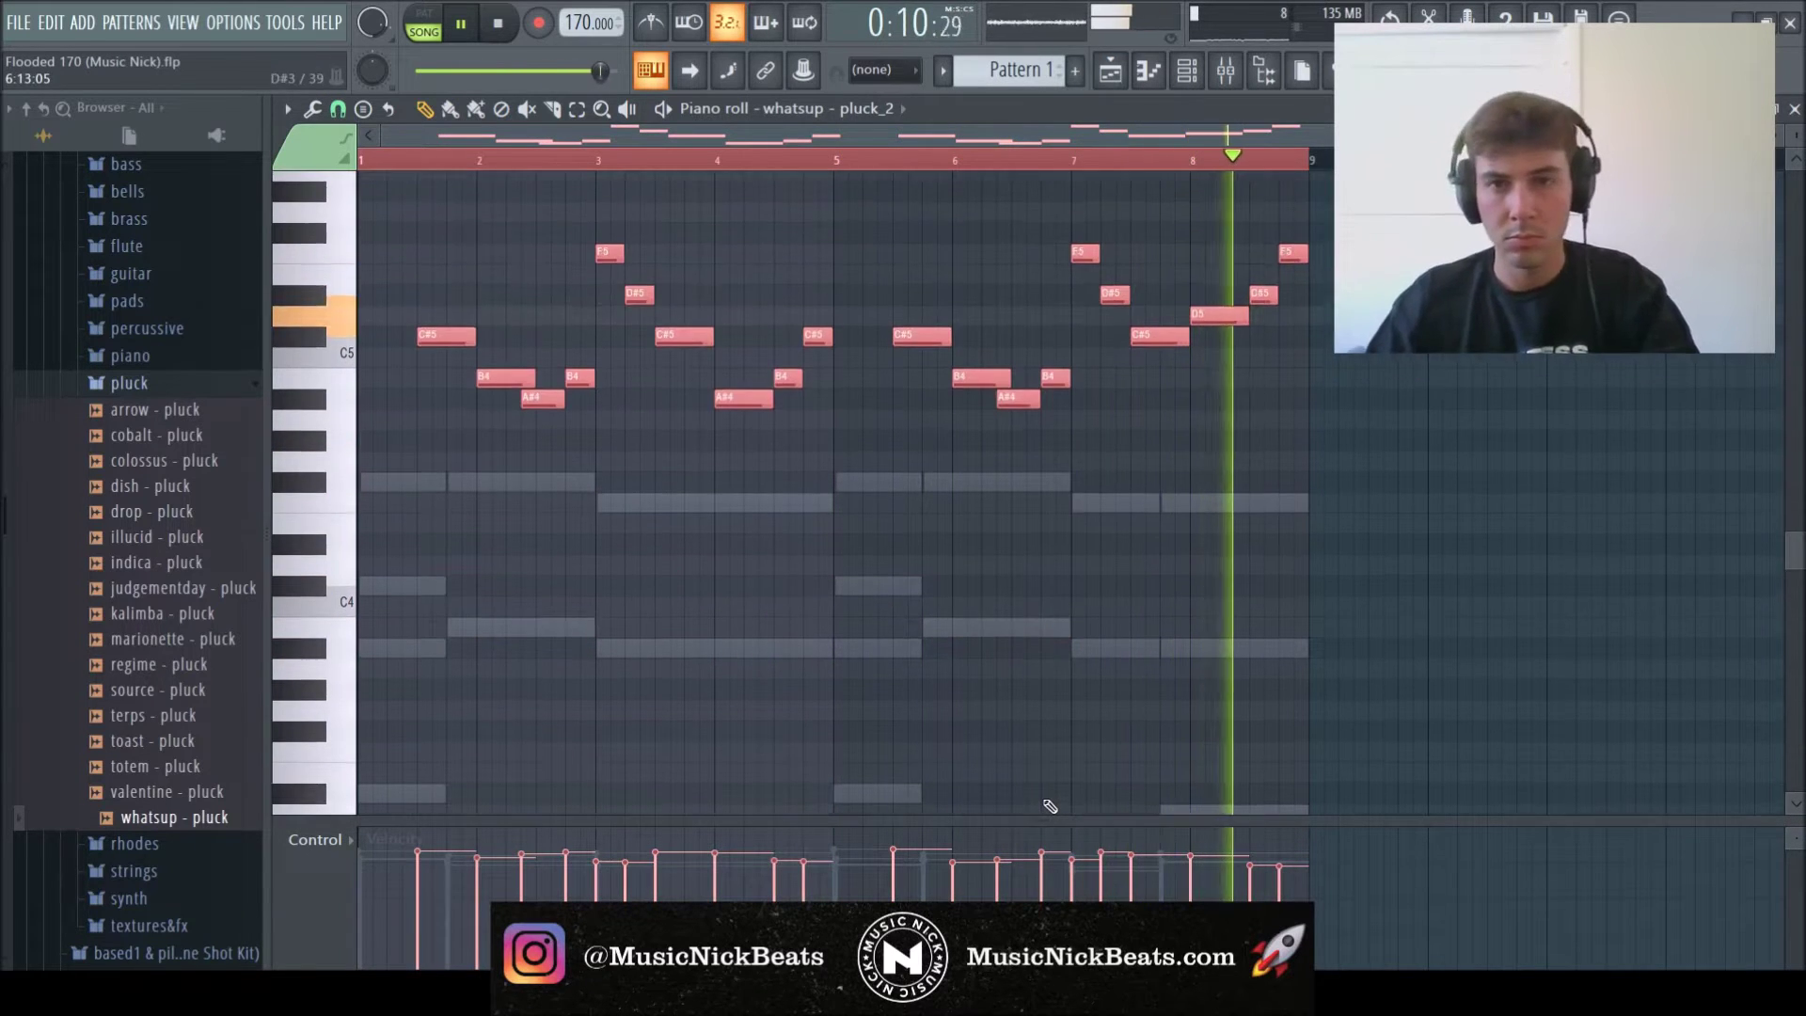
scroll(1050, 806, up, 3)
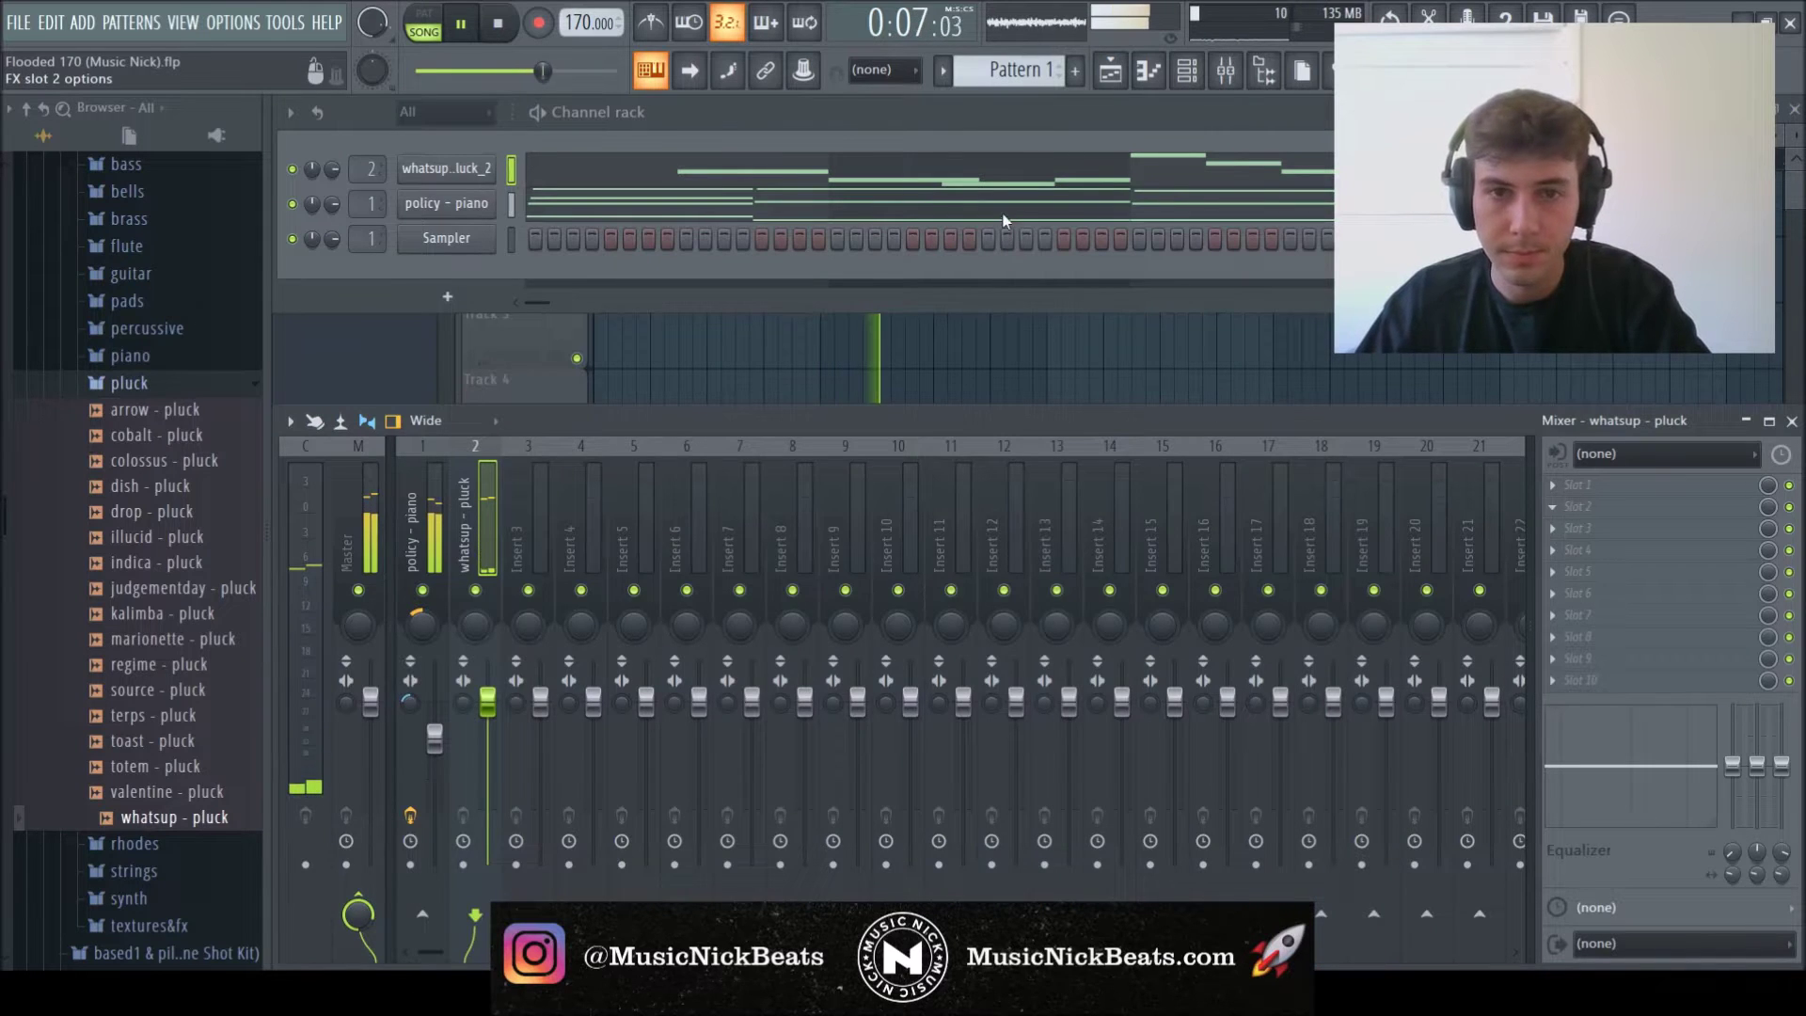
- Add the Drip effect to the whatsup - pluck mixer track and load its Apex preset
drag(723, 414, 661, 219)
click(830, 295)
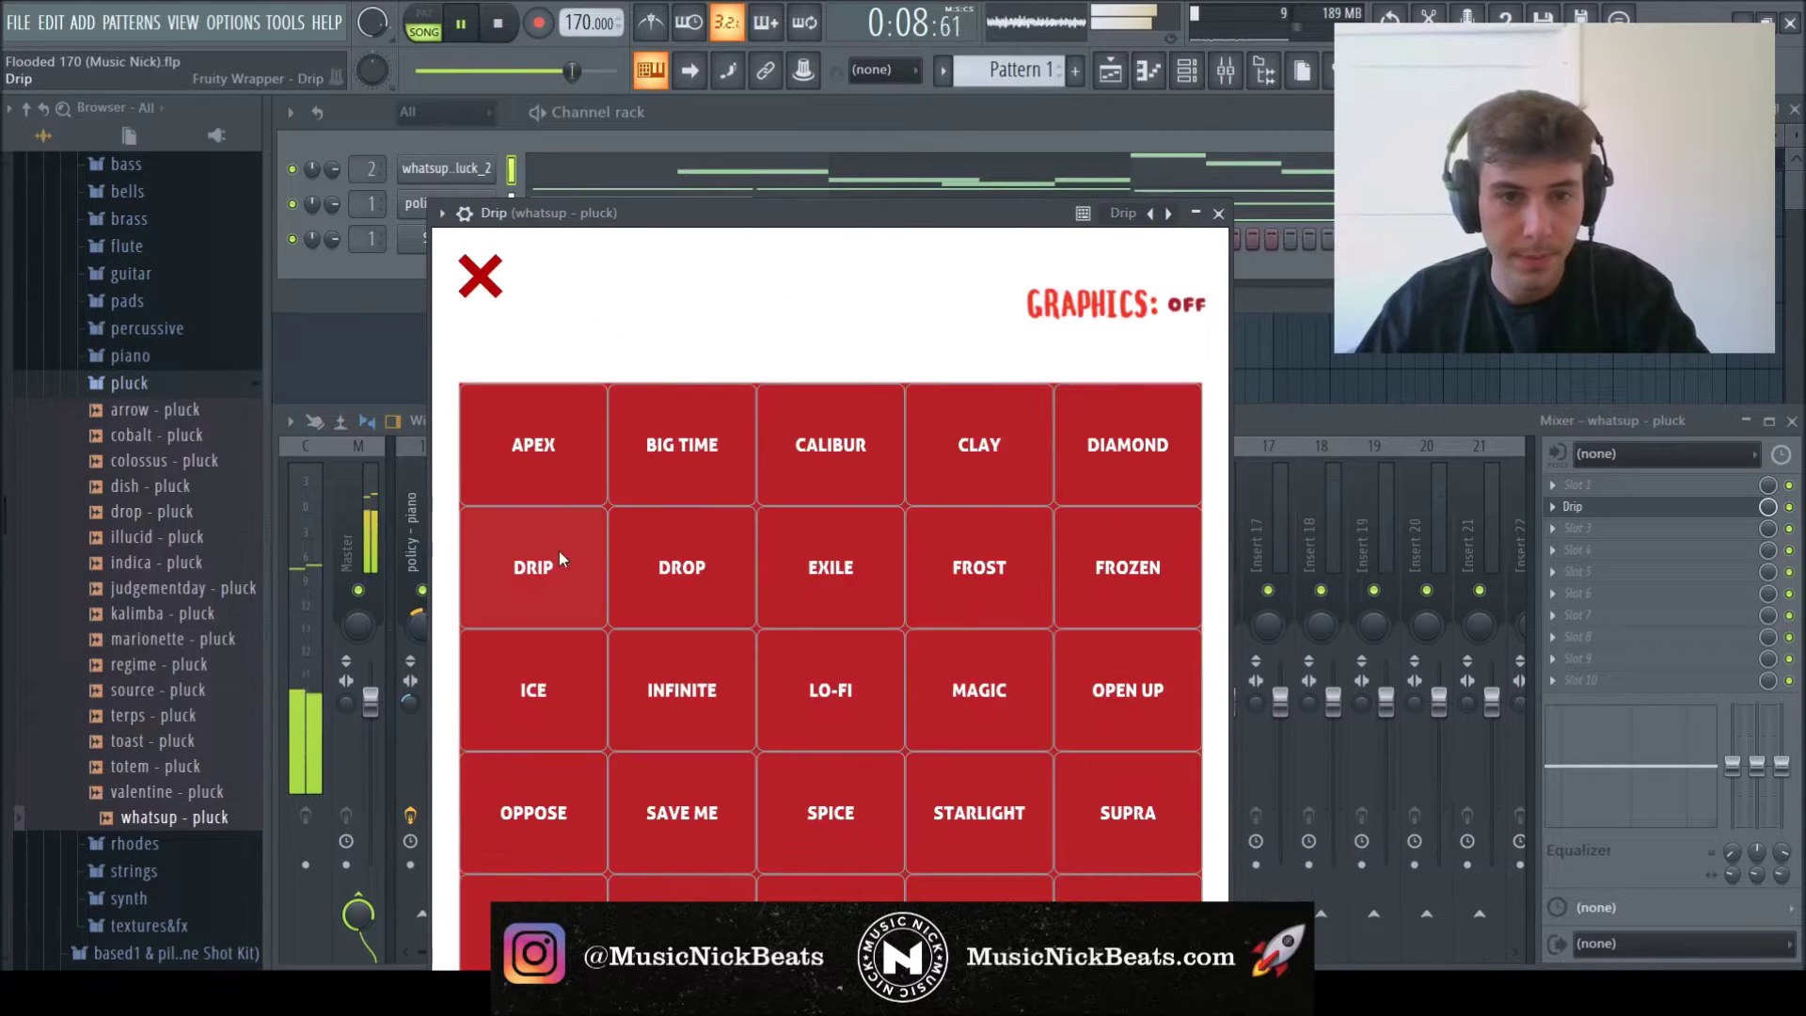
click(524, 435)
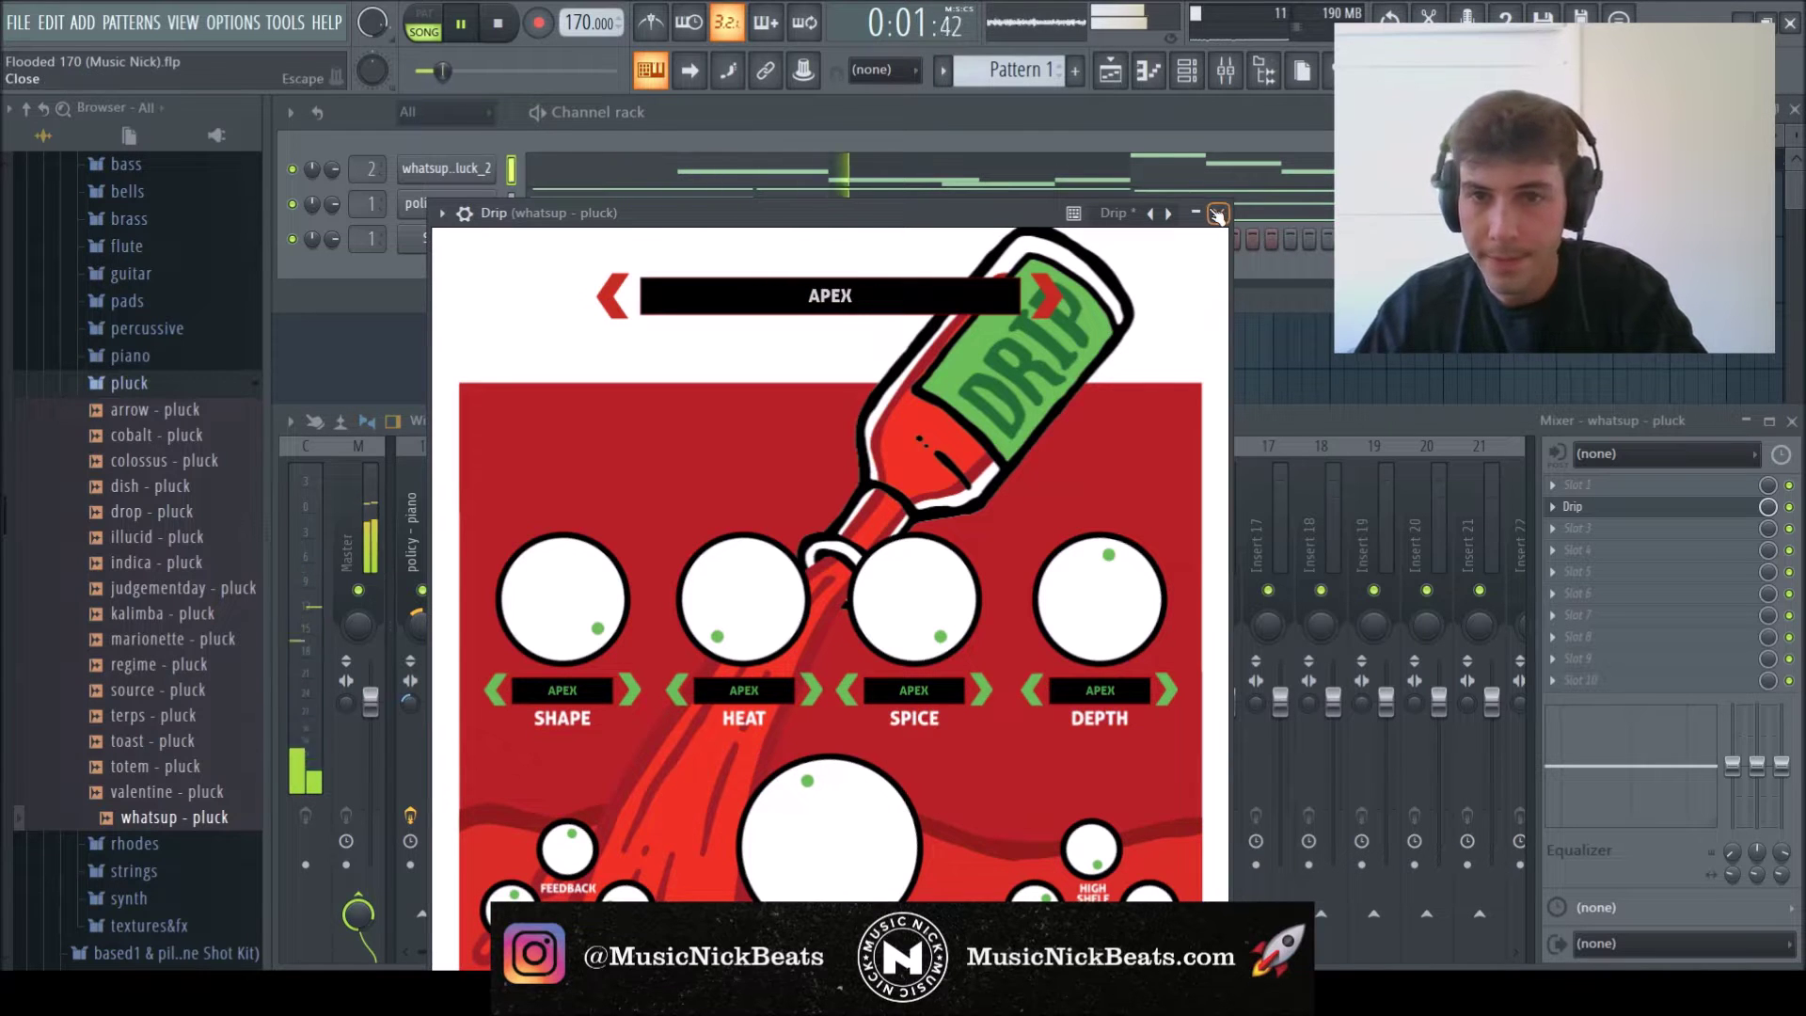
click(1218, 213)
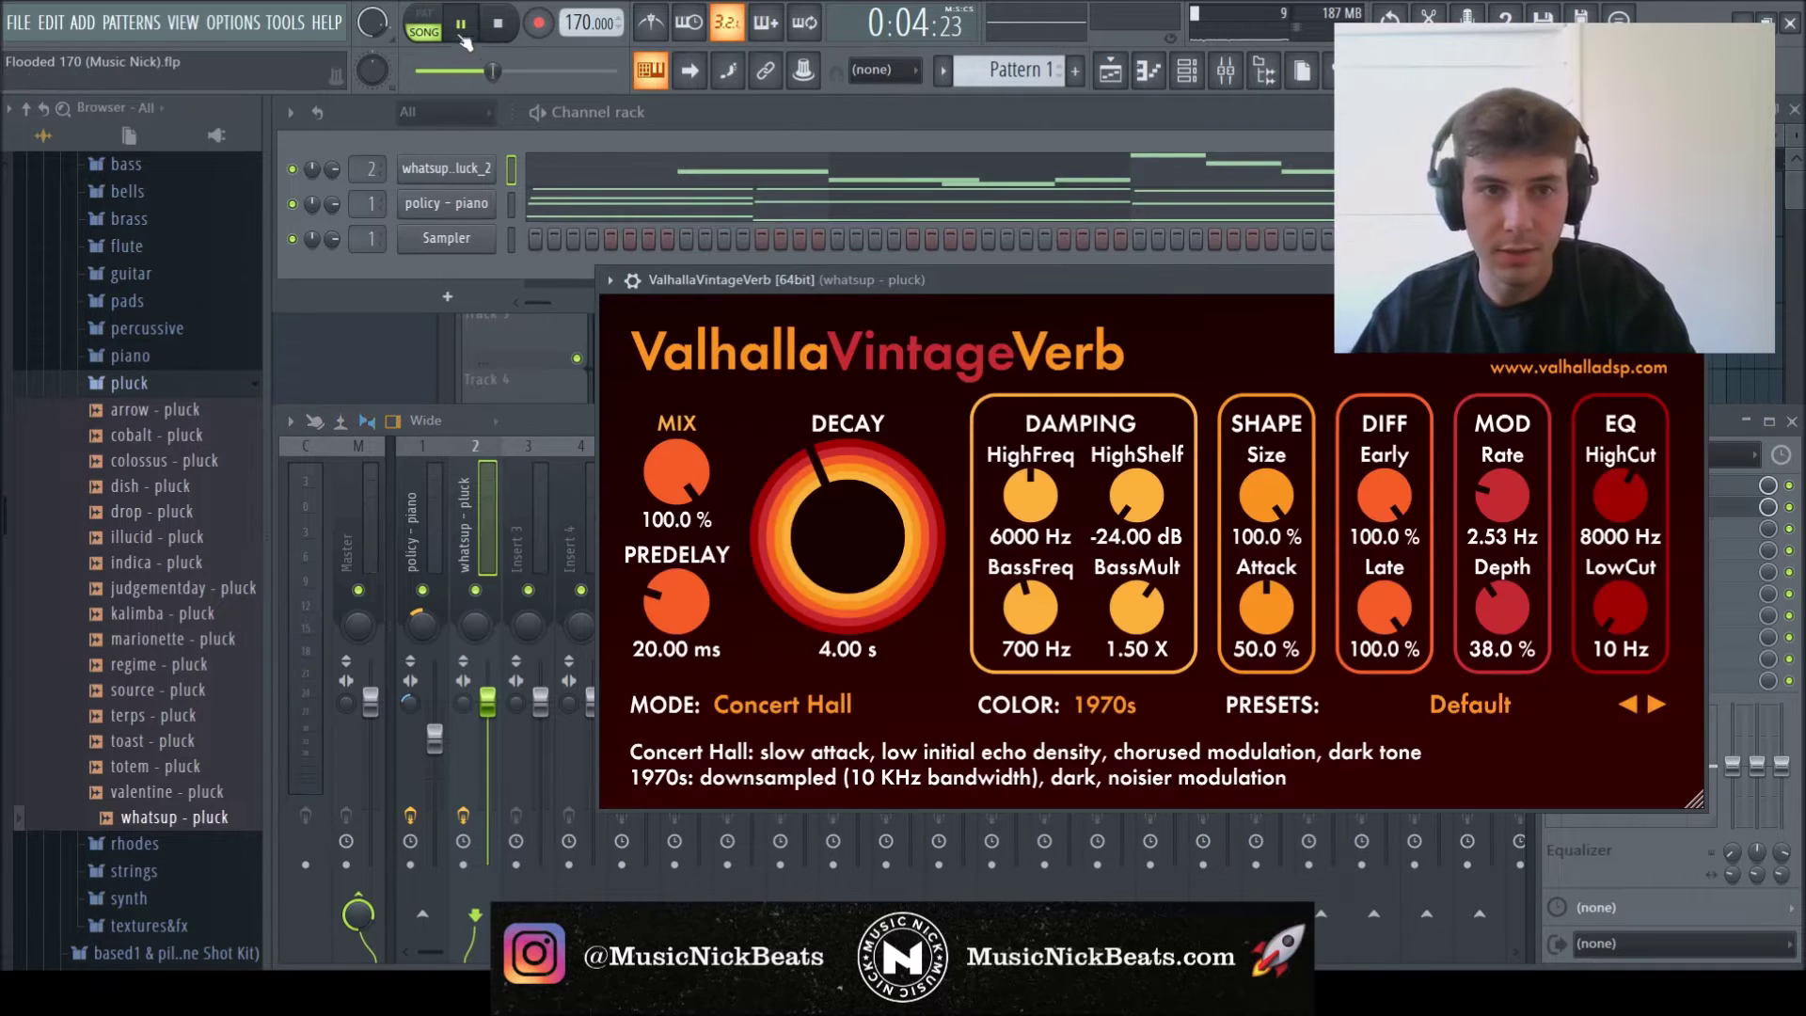
- Adjust the mix and decay of ValhallaVintageVerb on the whatsup - pluck track while the song plays
click(463, 38)
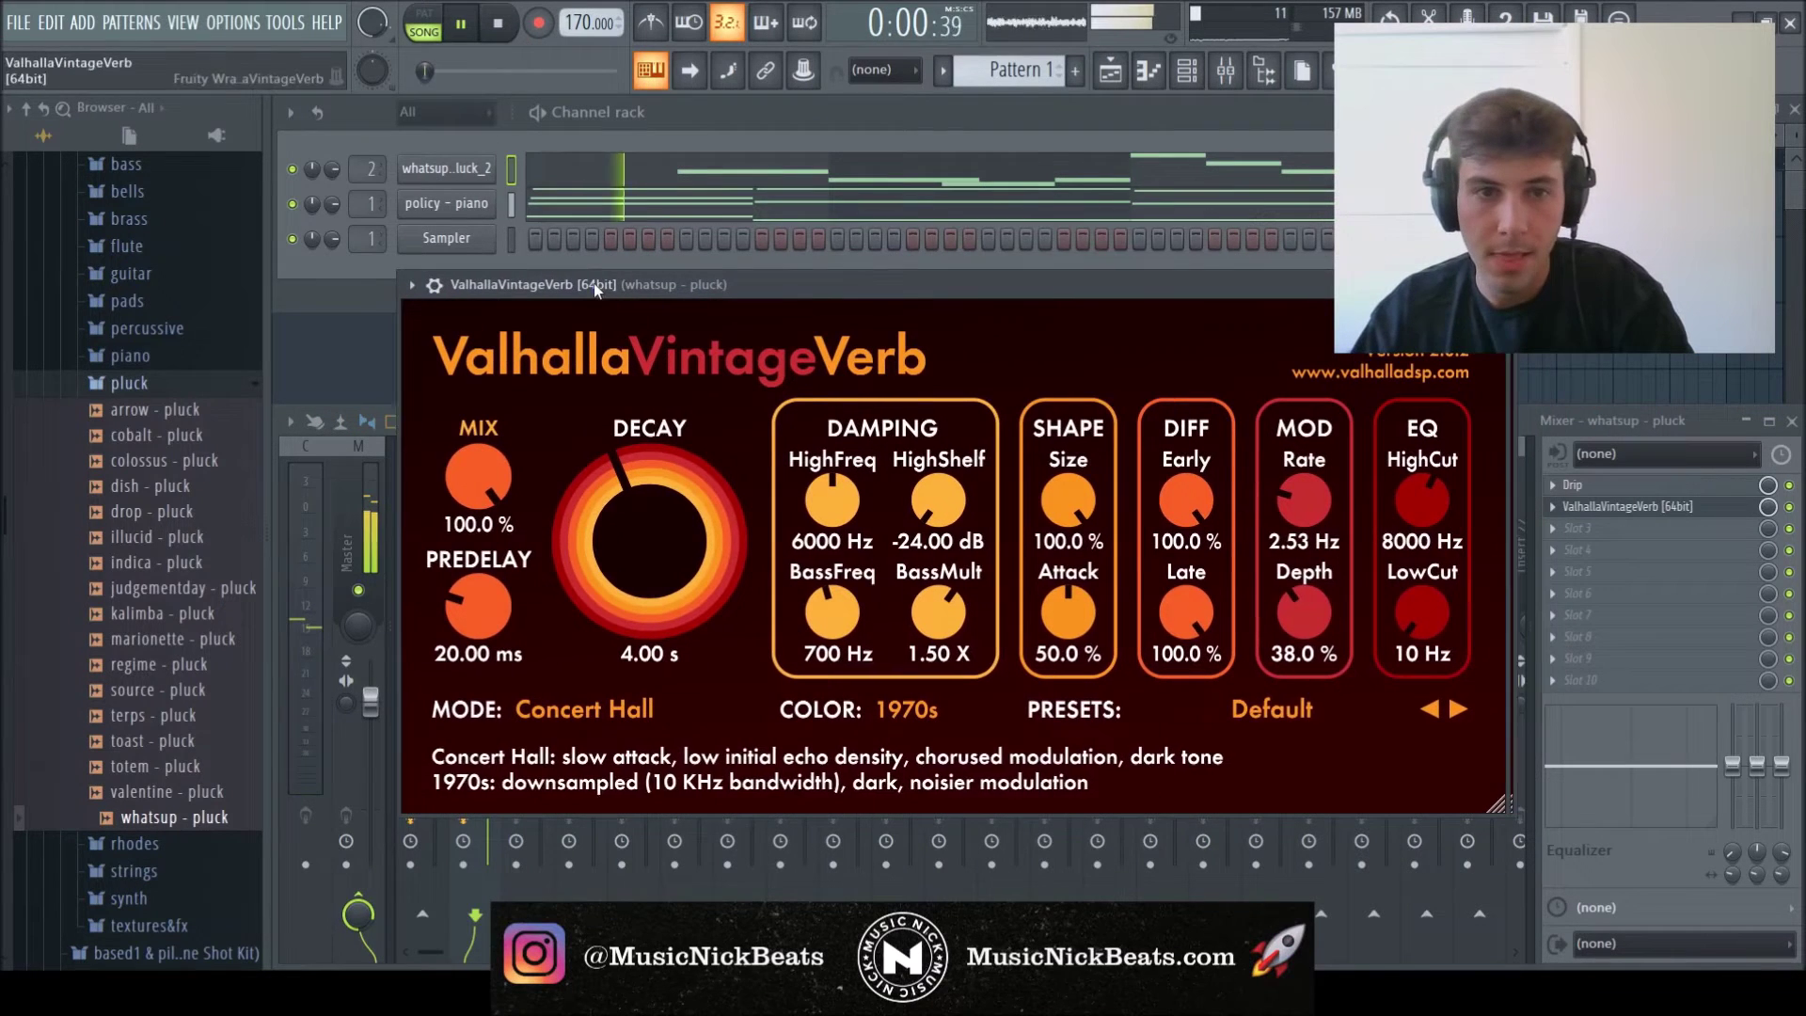
drag(471, 480, 590, 670)
drag(604, 602, 608, 576)
drag(470, 491, 475, 477)
drag(615, 517, 610, 562)
drag(478, 485, 479, 477)
drag(611, 508, 612, 513)
drag(484, 484, 484, 499)
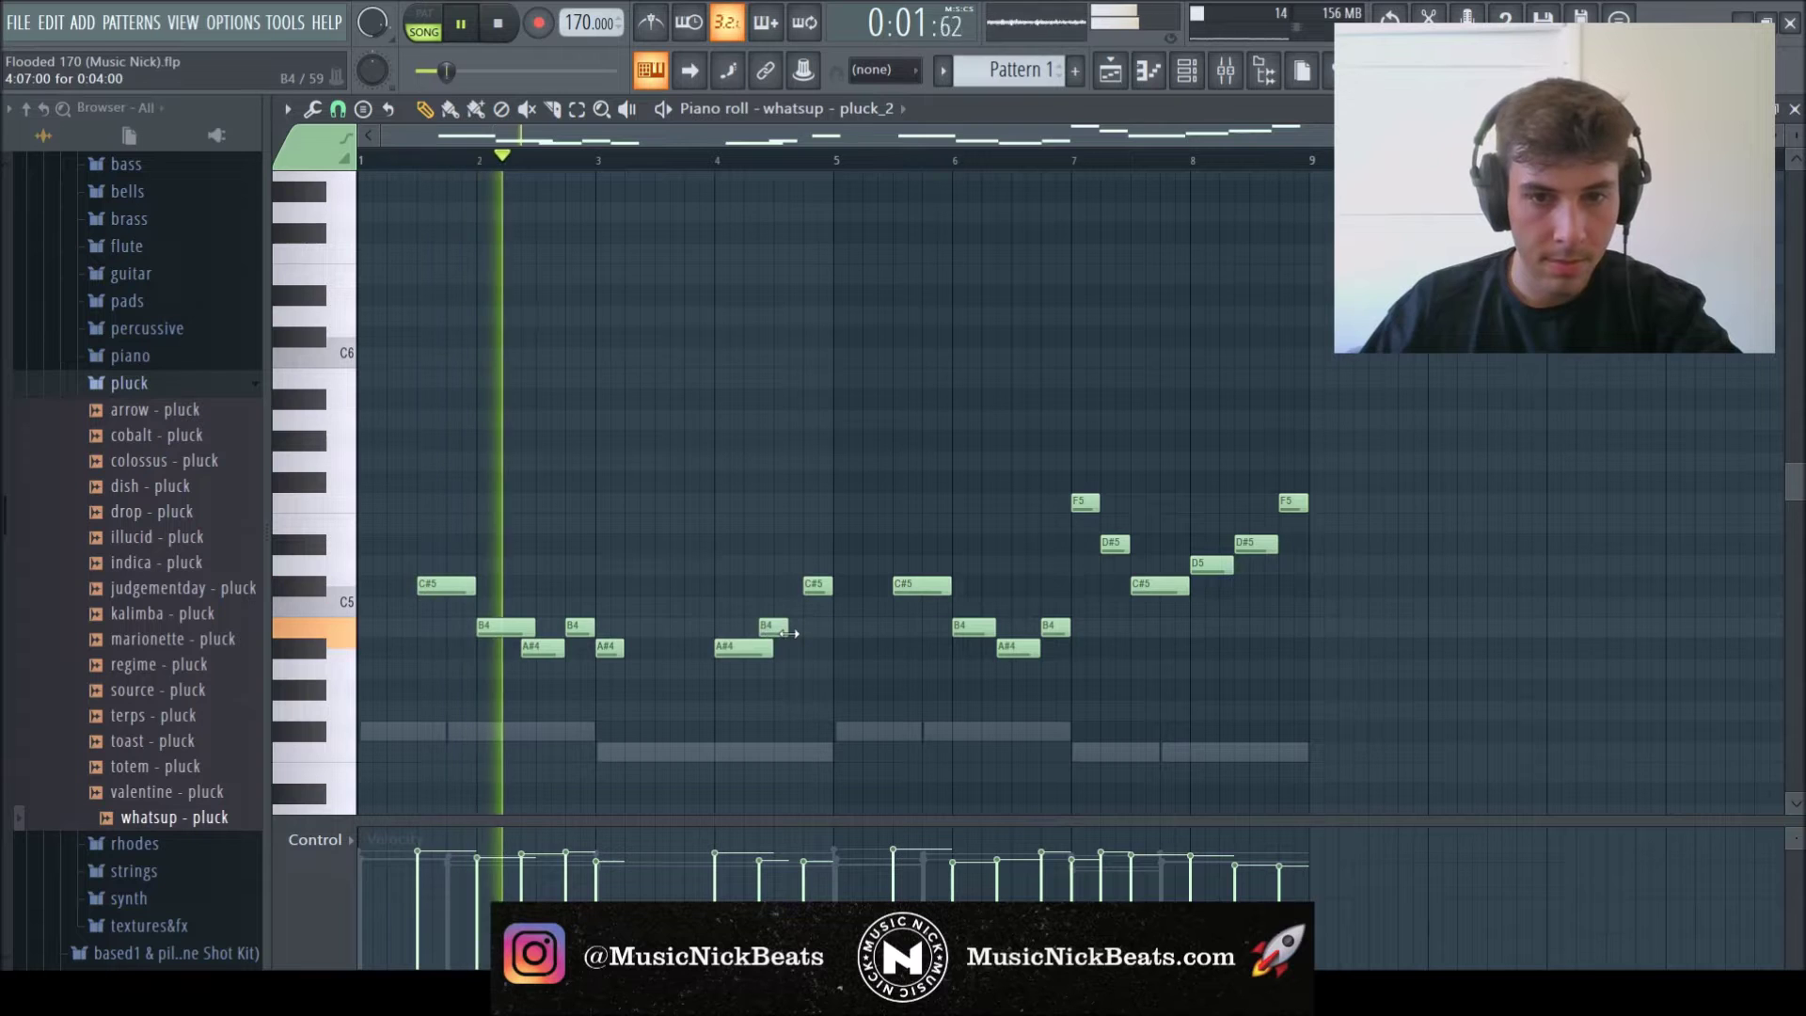
- Adjust the note lengths around the A#4 and B4 in bar 4 of the pluck melody
mouse_move(788, 634)
mouse_down()
mouse_move(804, 634)
mouse_move(759, 649)
mouse_up()
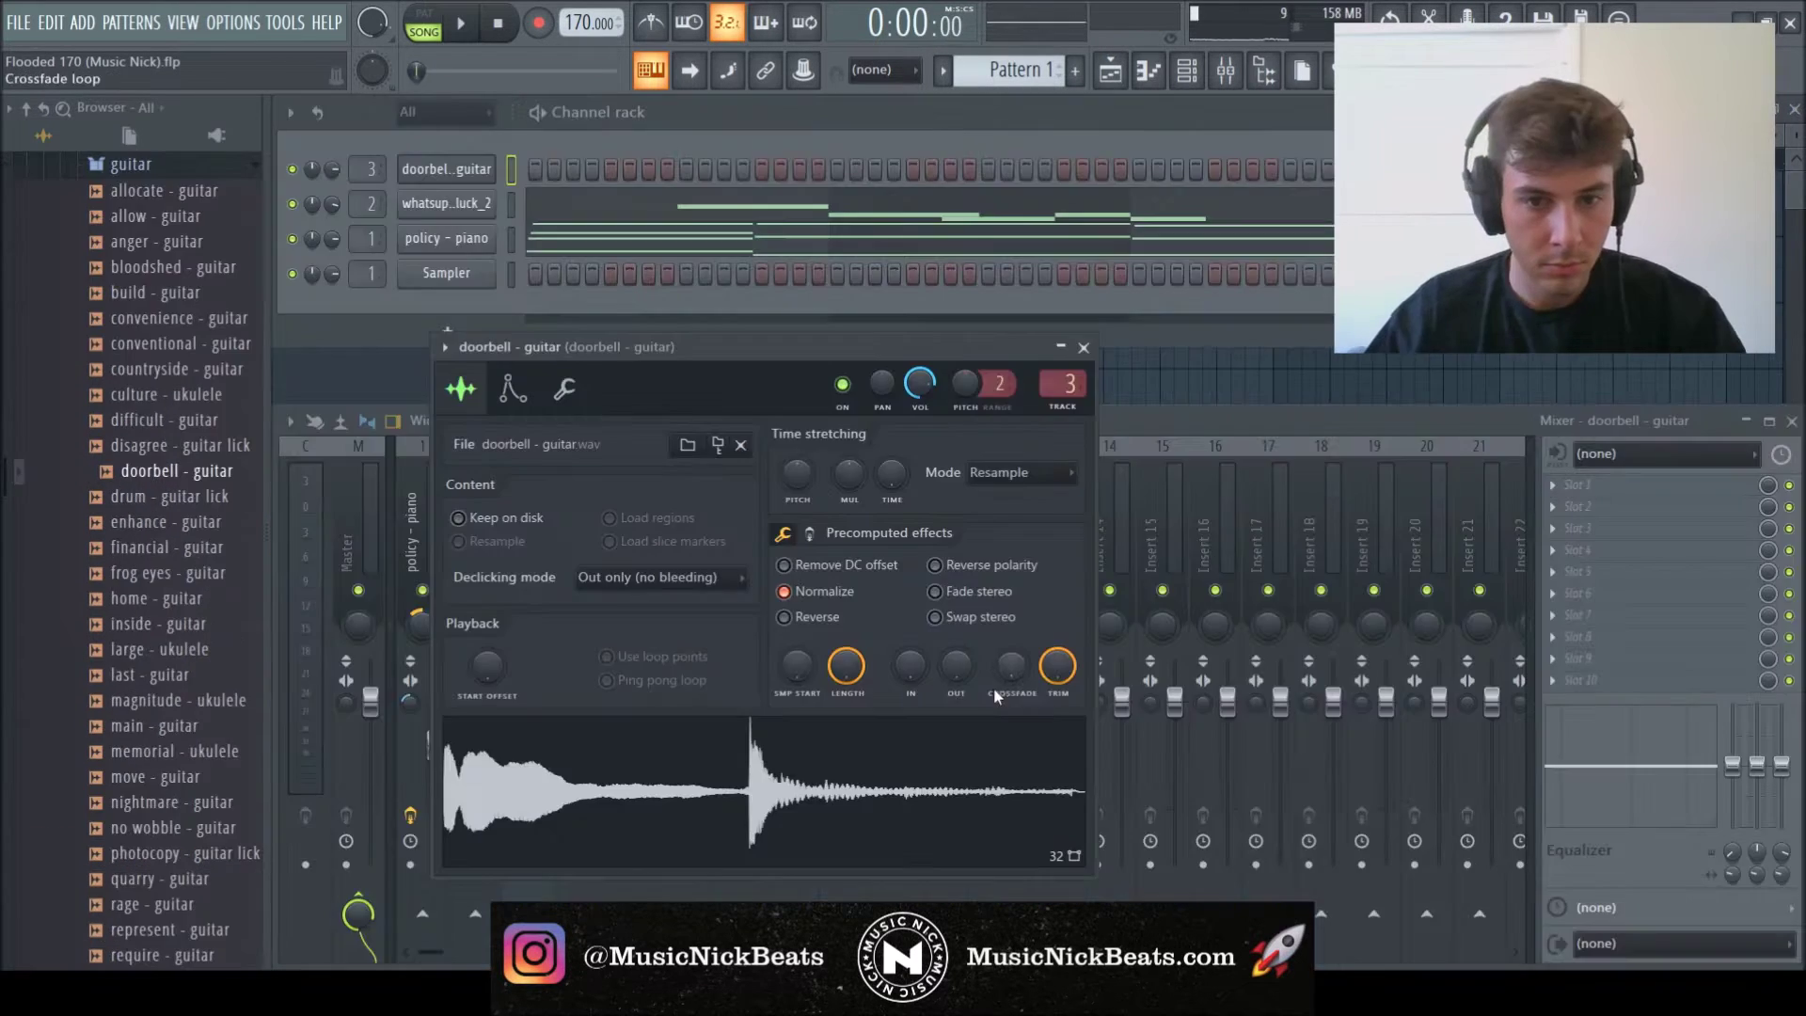
- Increase the fade-out of the doorbell - guitar sample in its sampler settings
drag(956, 668, 955, 626)
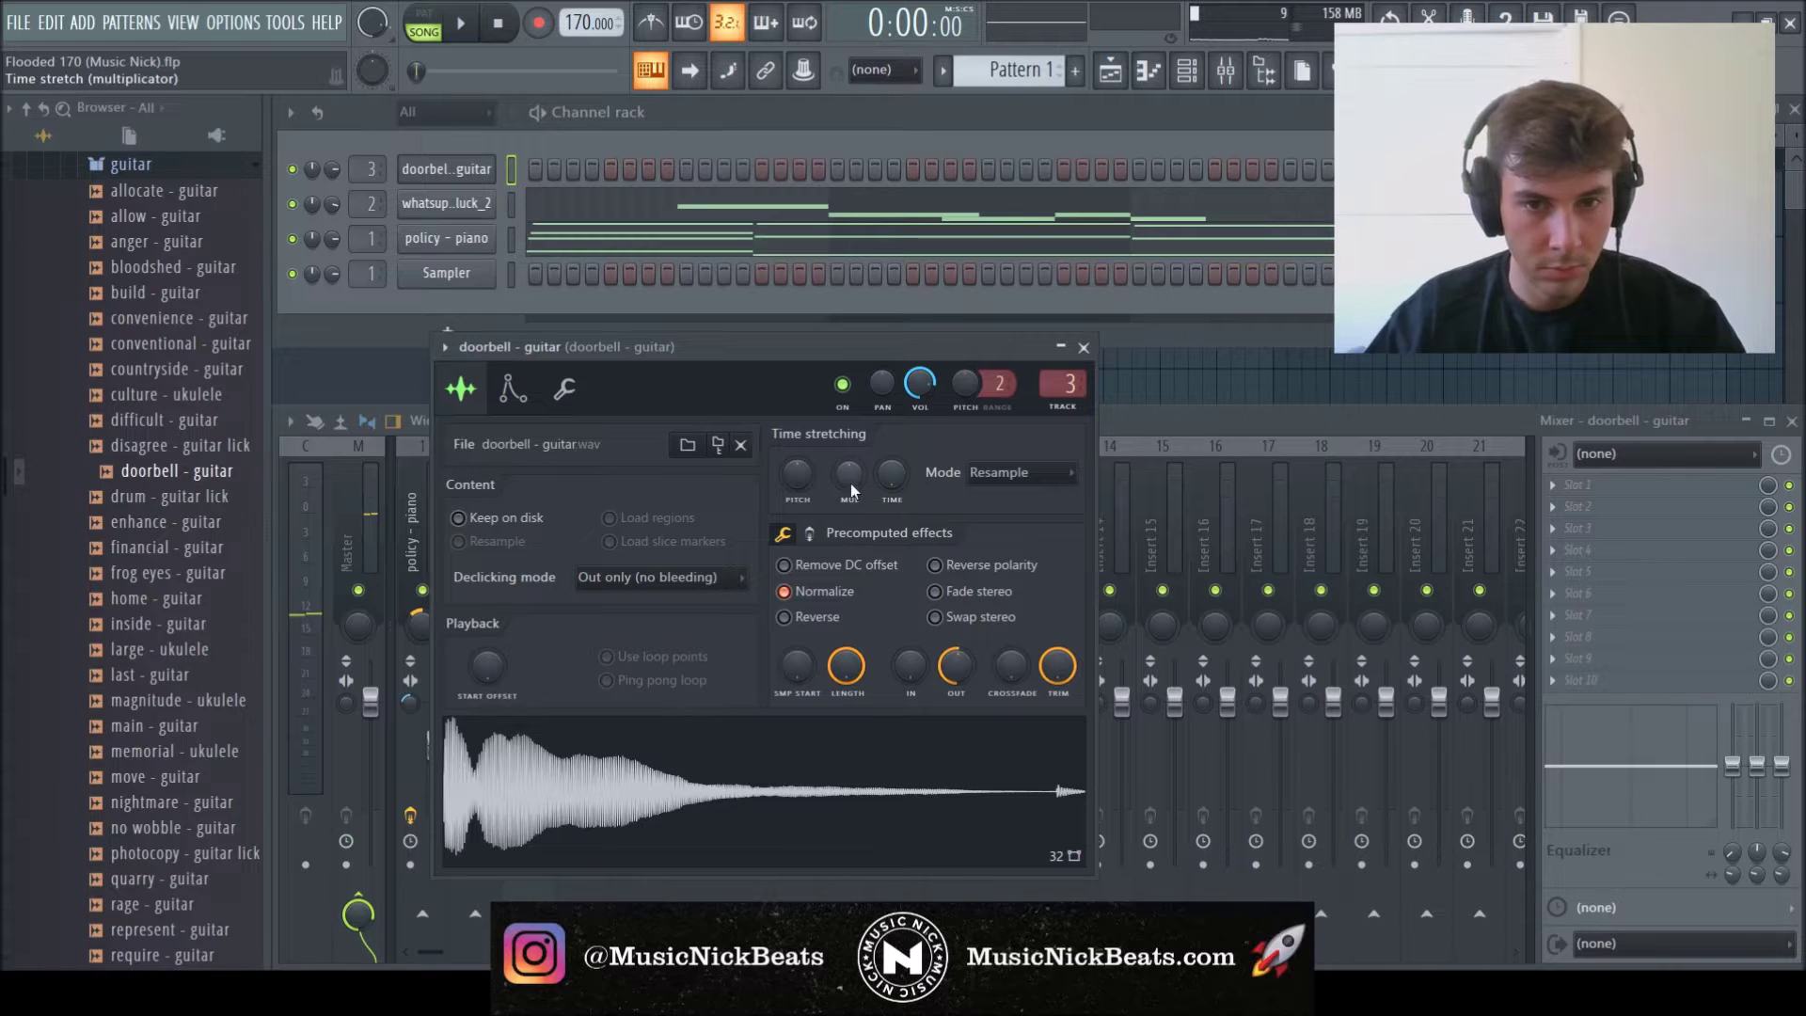
- Open the piano roll of the doorbell - guitar channel and audition guitar notes against the playing song
click(1084, 347)
key(space)
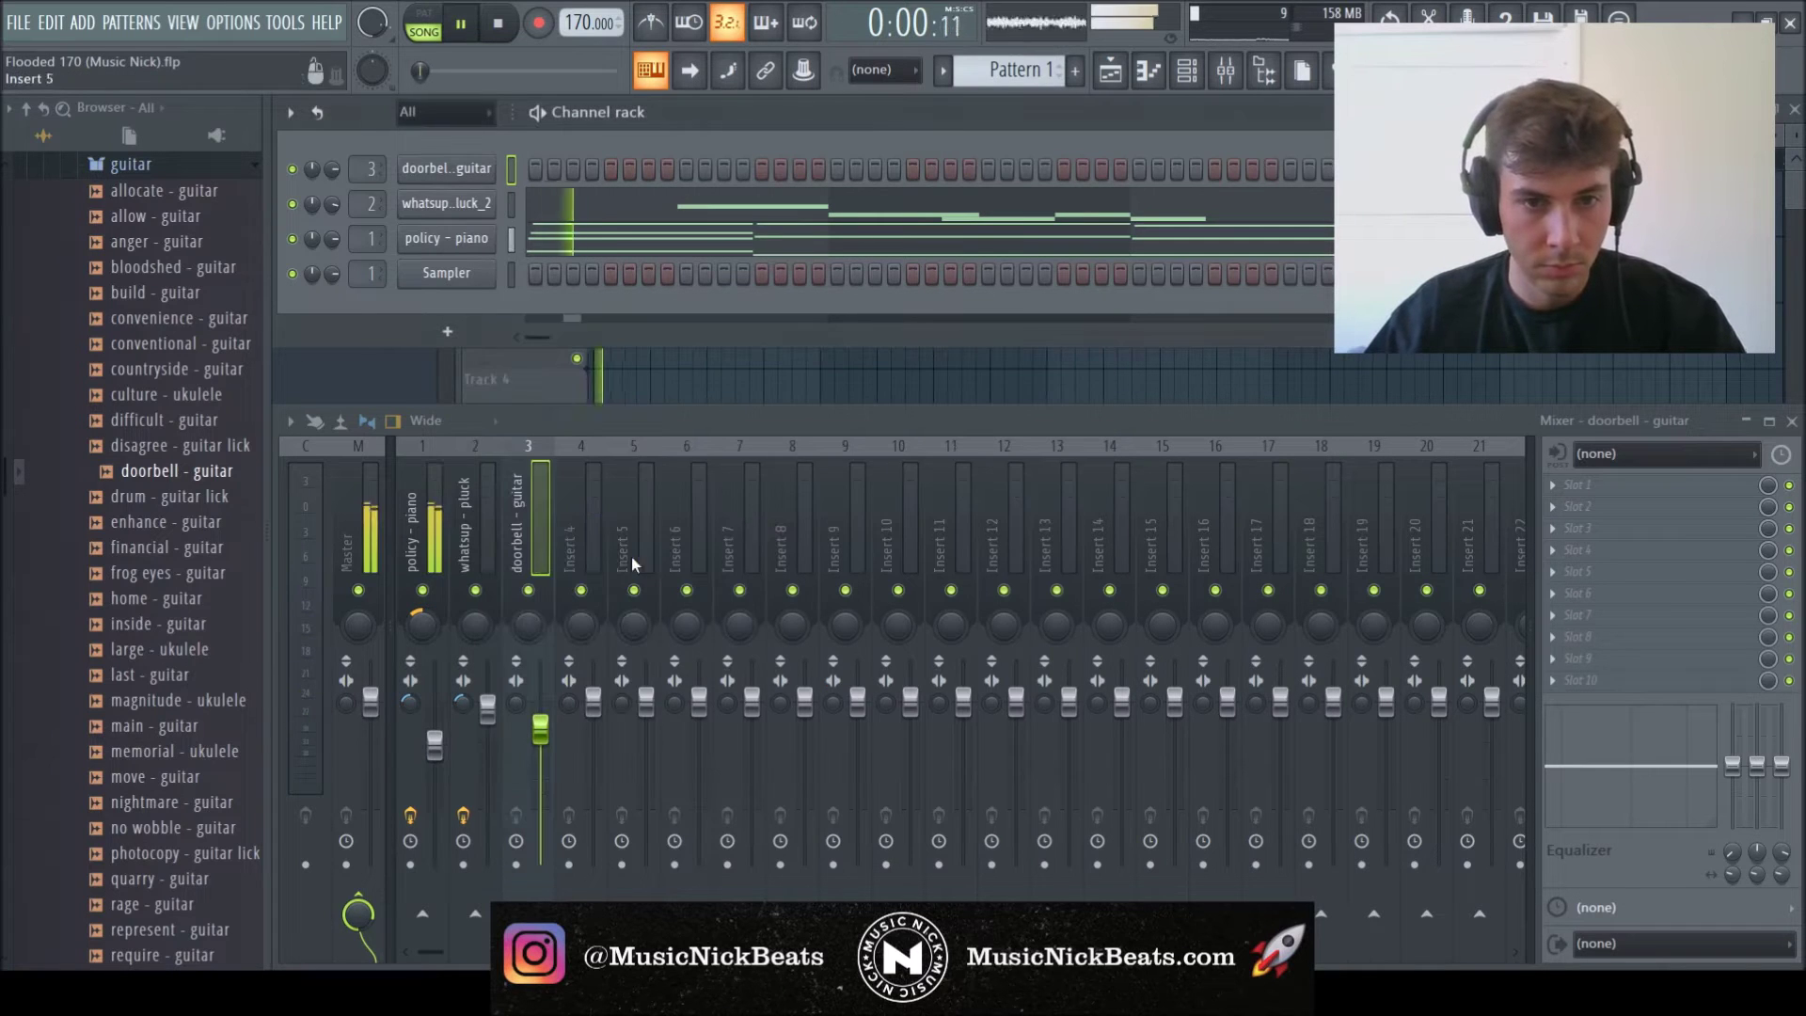
key(F7)
key(space)
click(354, 651)
key(space)
click(348, 680)
key(space)
key(space)
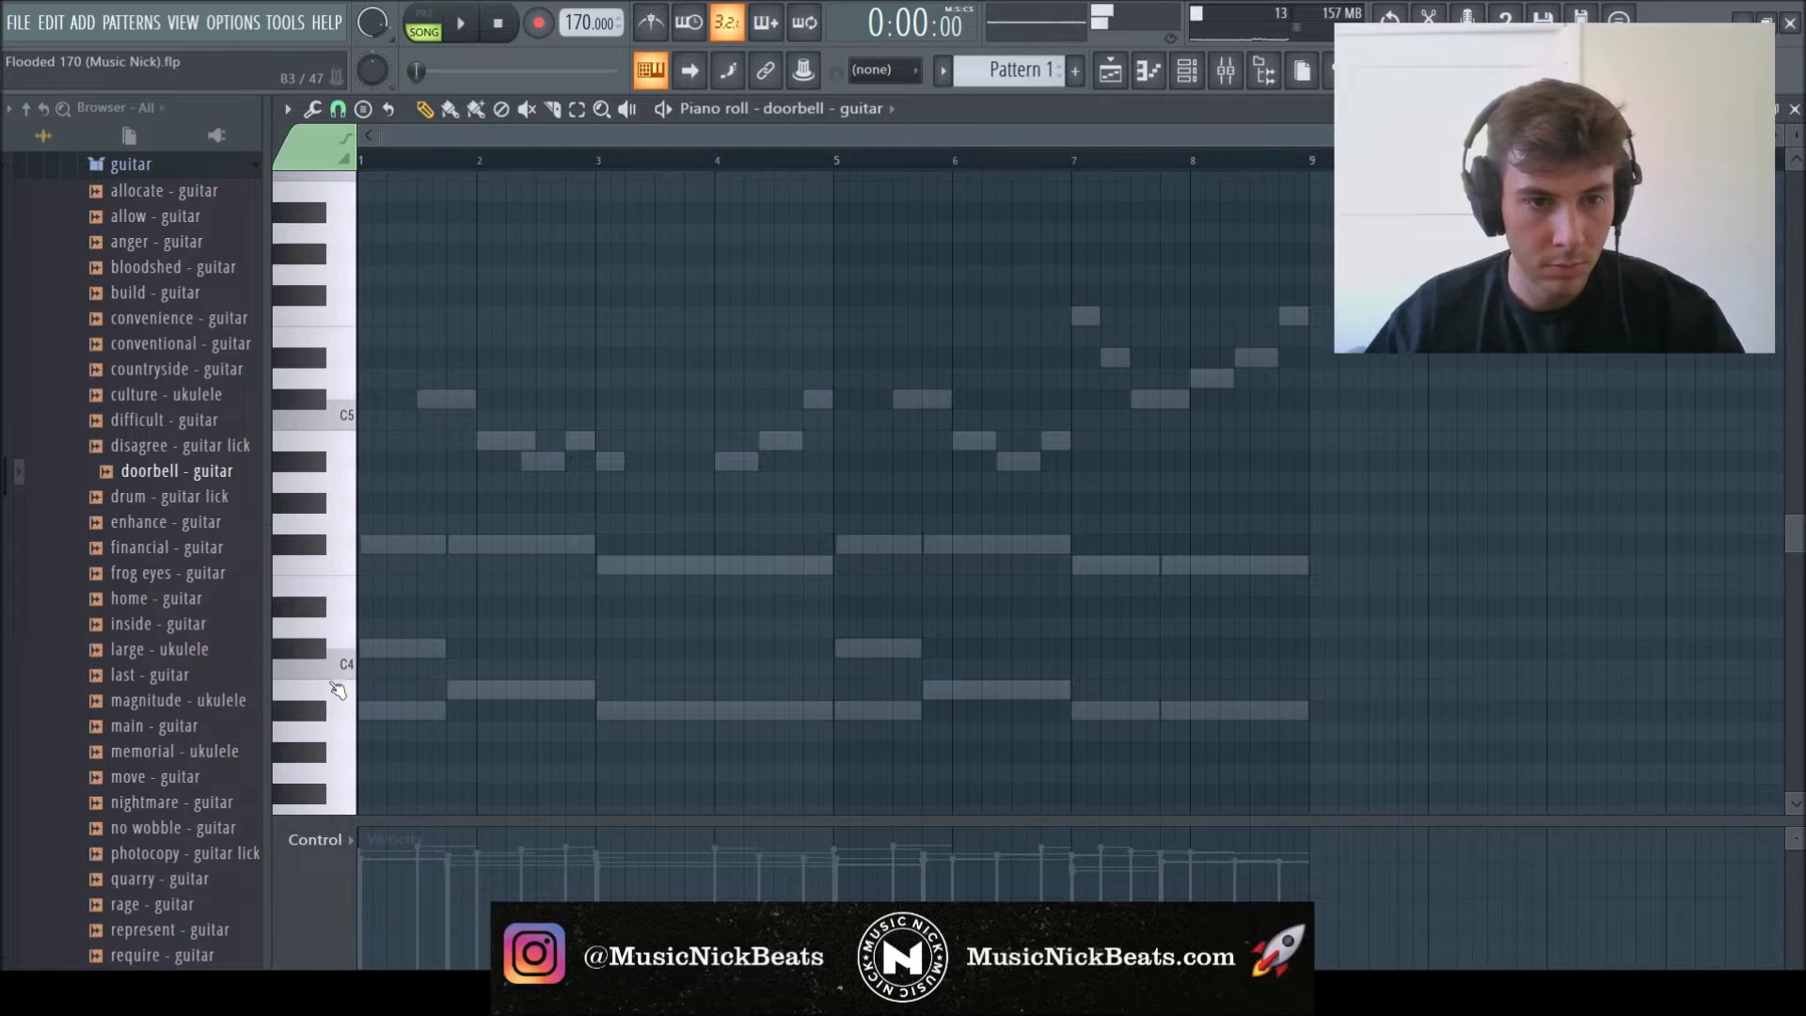
key(space)
- Place short guitar notes across bars 1 to 3: two F#4 notes followed by C#4, F4, A#4 and F#4
click(421, 547)
key(space)
key(space)
drag(503, 545, 444, 547)
click(451, 546)
key(space)
key(space)
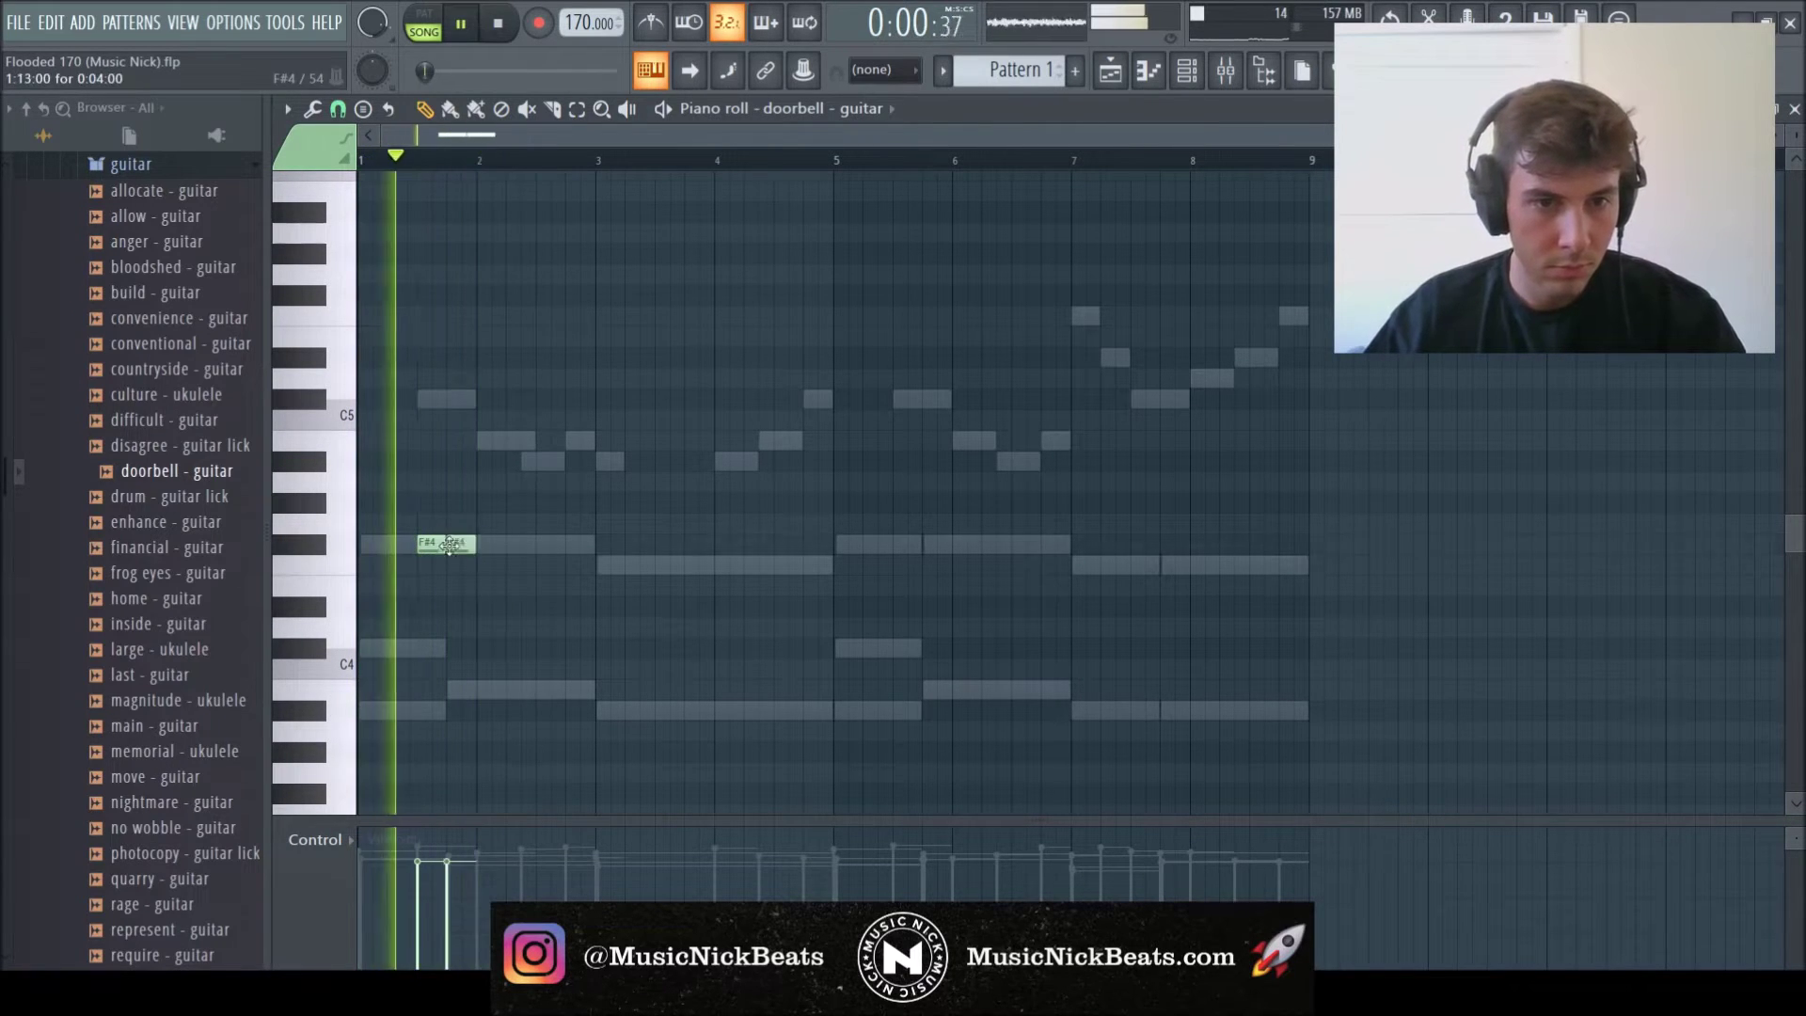
click(480, 546)
key(space)
key(space)
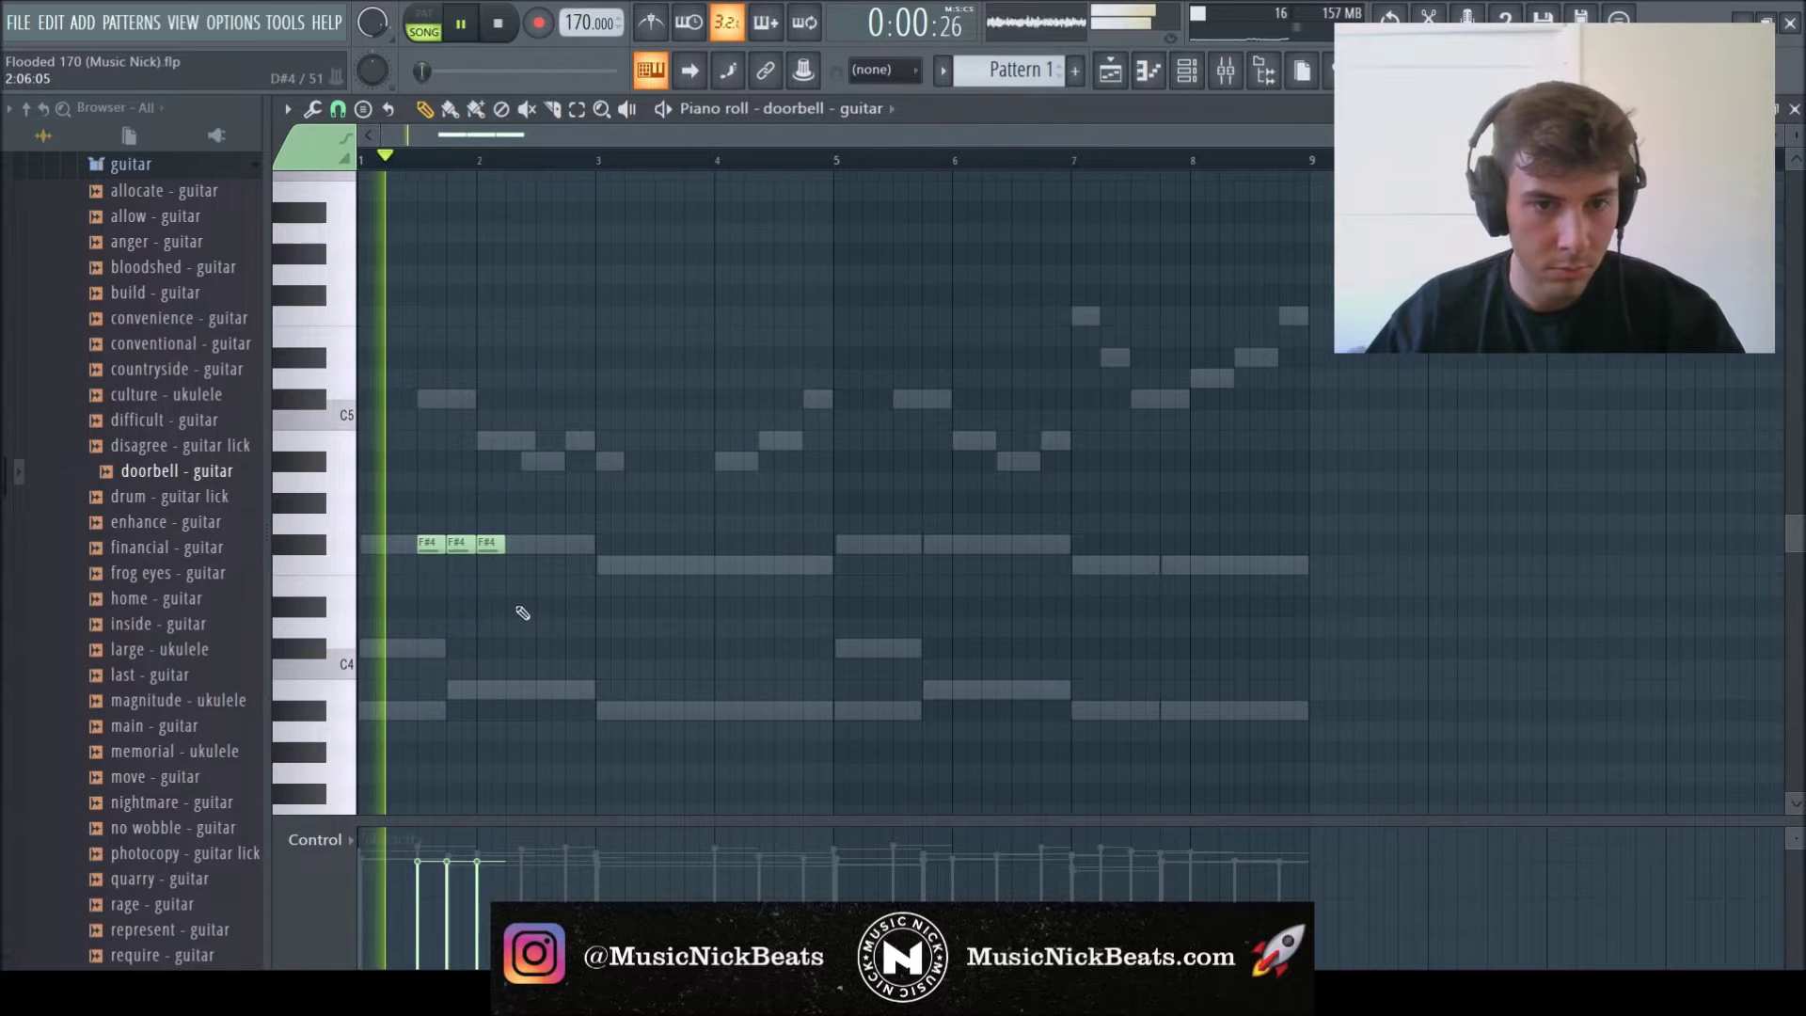
key(space)
key(space)
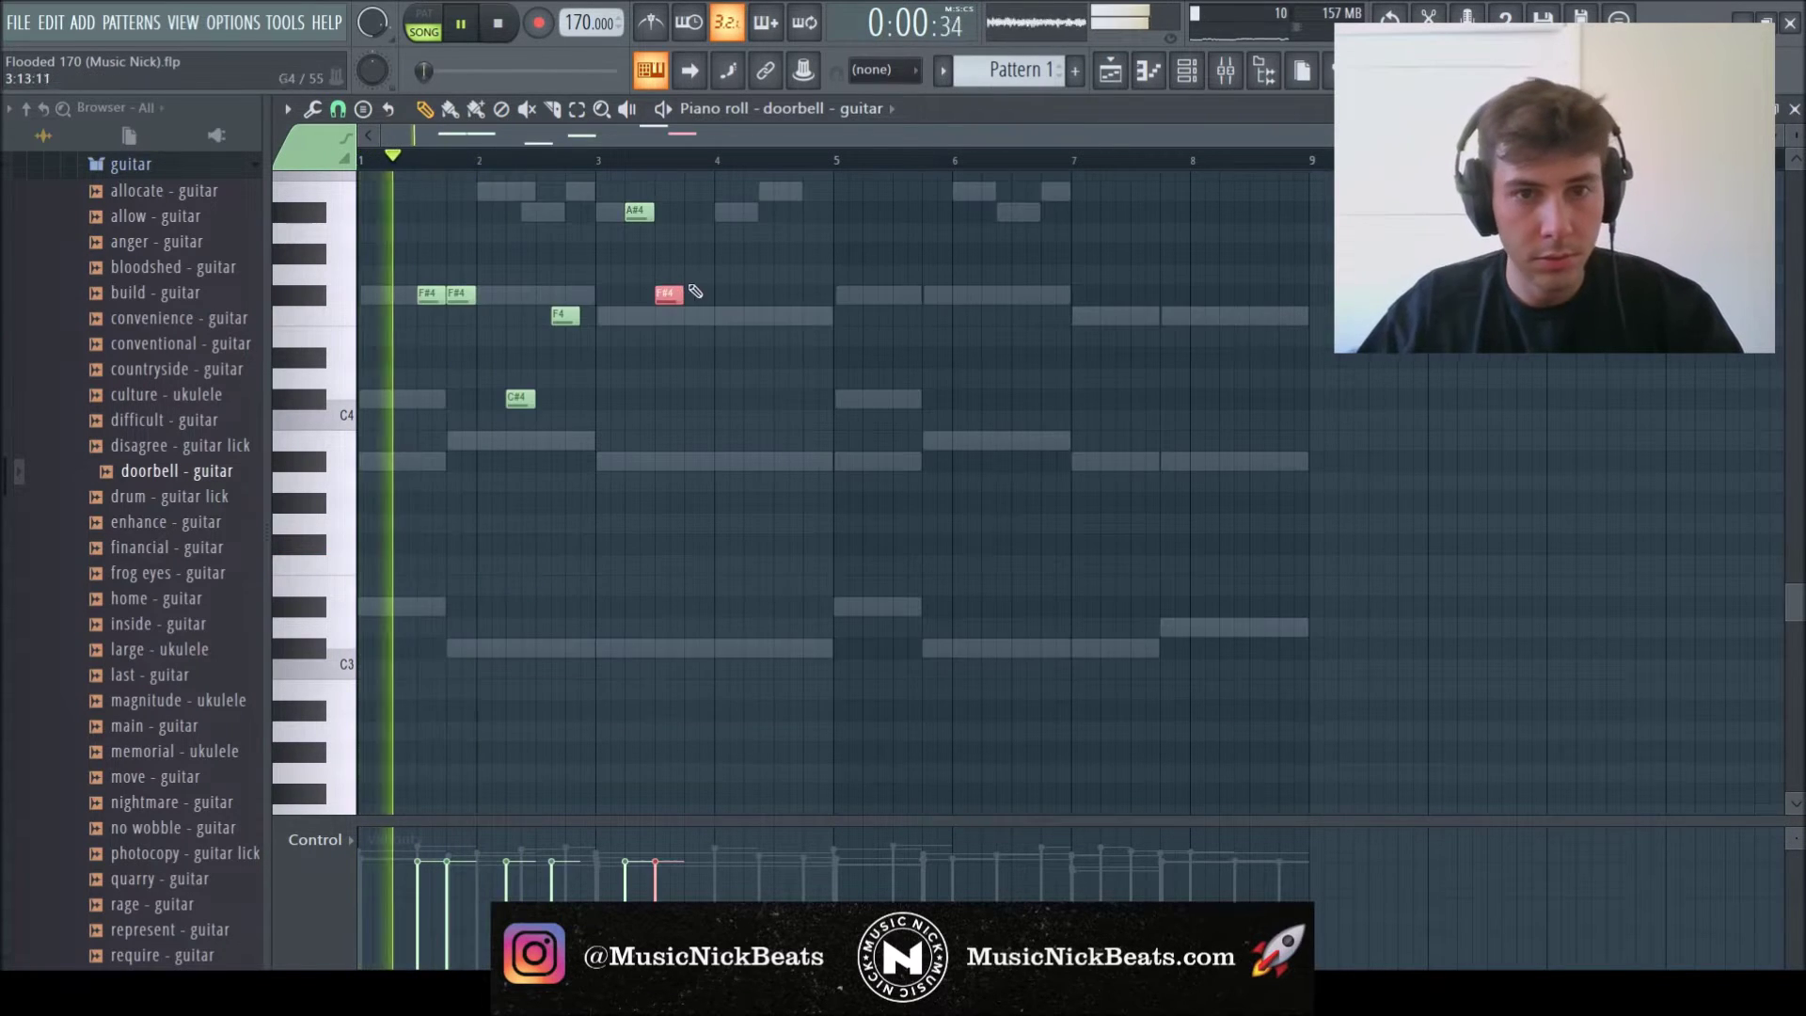
- Duplicate the opening guitar phrase into bars 3 and 4 and delete the extra F#4 at the end of bar 3
scroll(691, 301, up, 2)
scroll(593, 476, up, 2)
drag(590, 613, 455, 392)
key(ctrl+b)
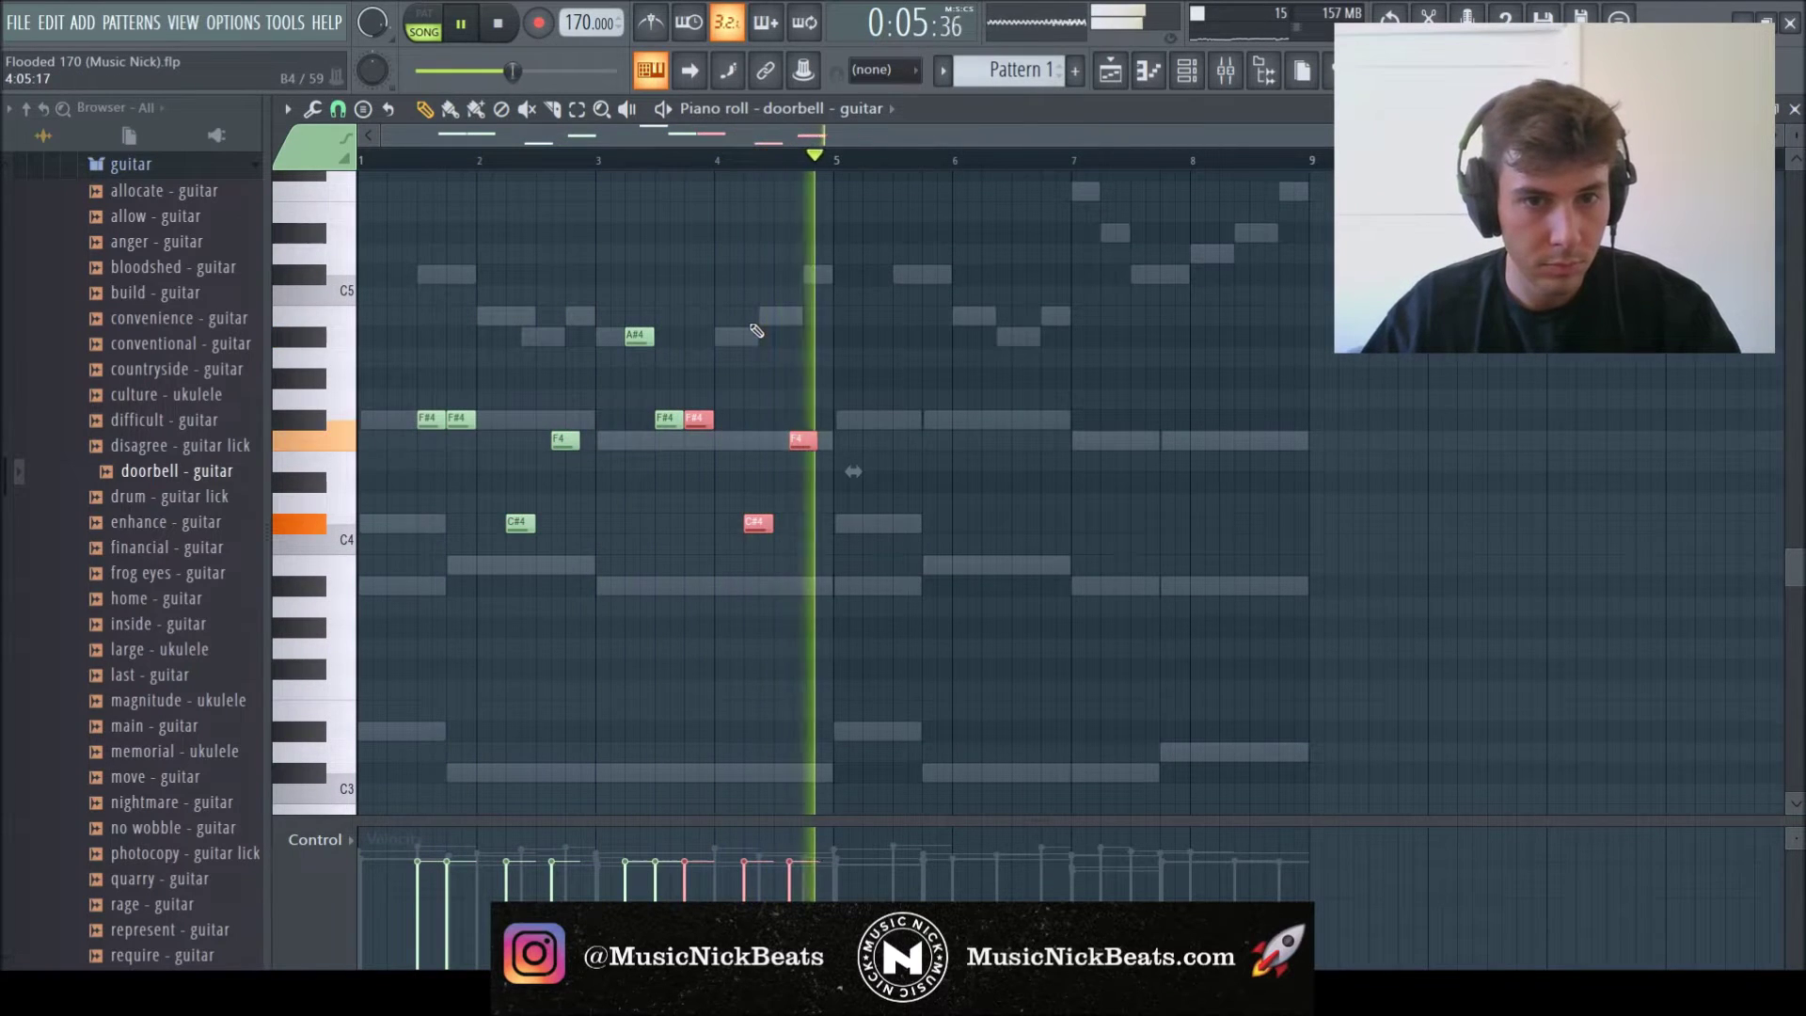
click(699, 420)
drag(710, 421, 670, 335)
right_click(693, 424)
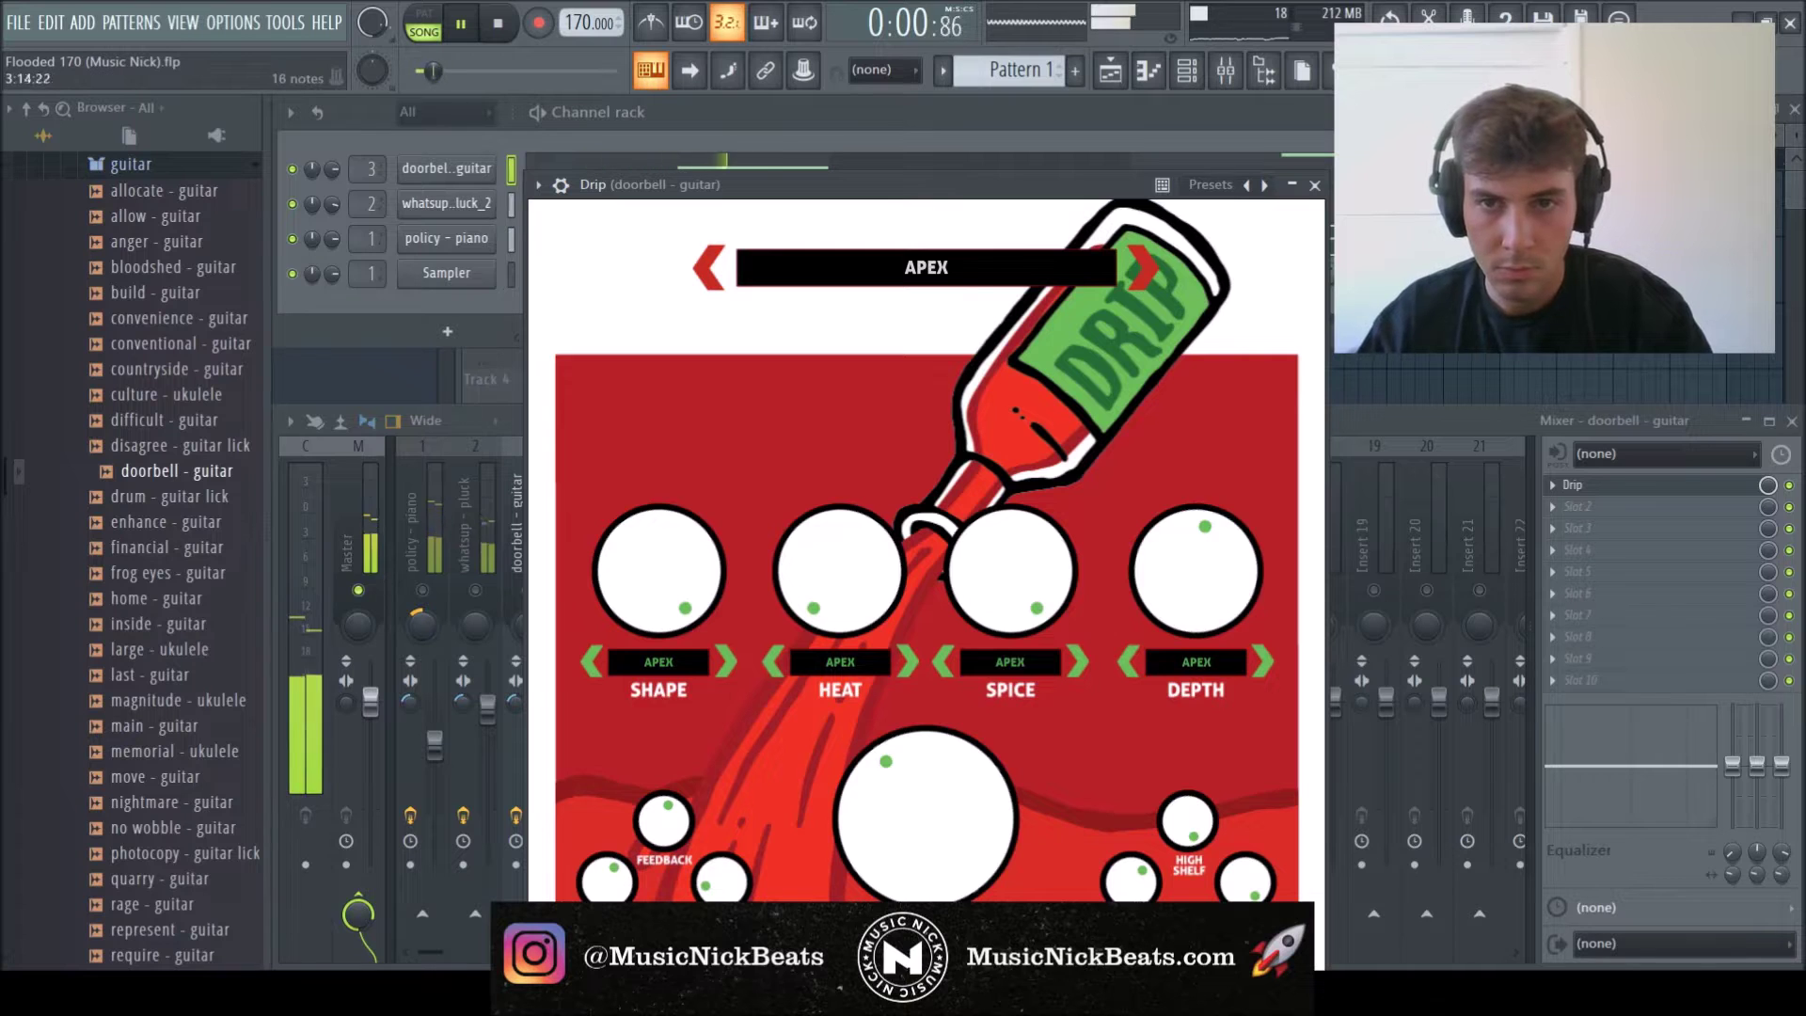
- Add SketchCassette to the second effect slot of the doorbell - guitar track and reduce its age from Worn towards Used
click(1315, 186)
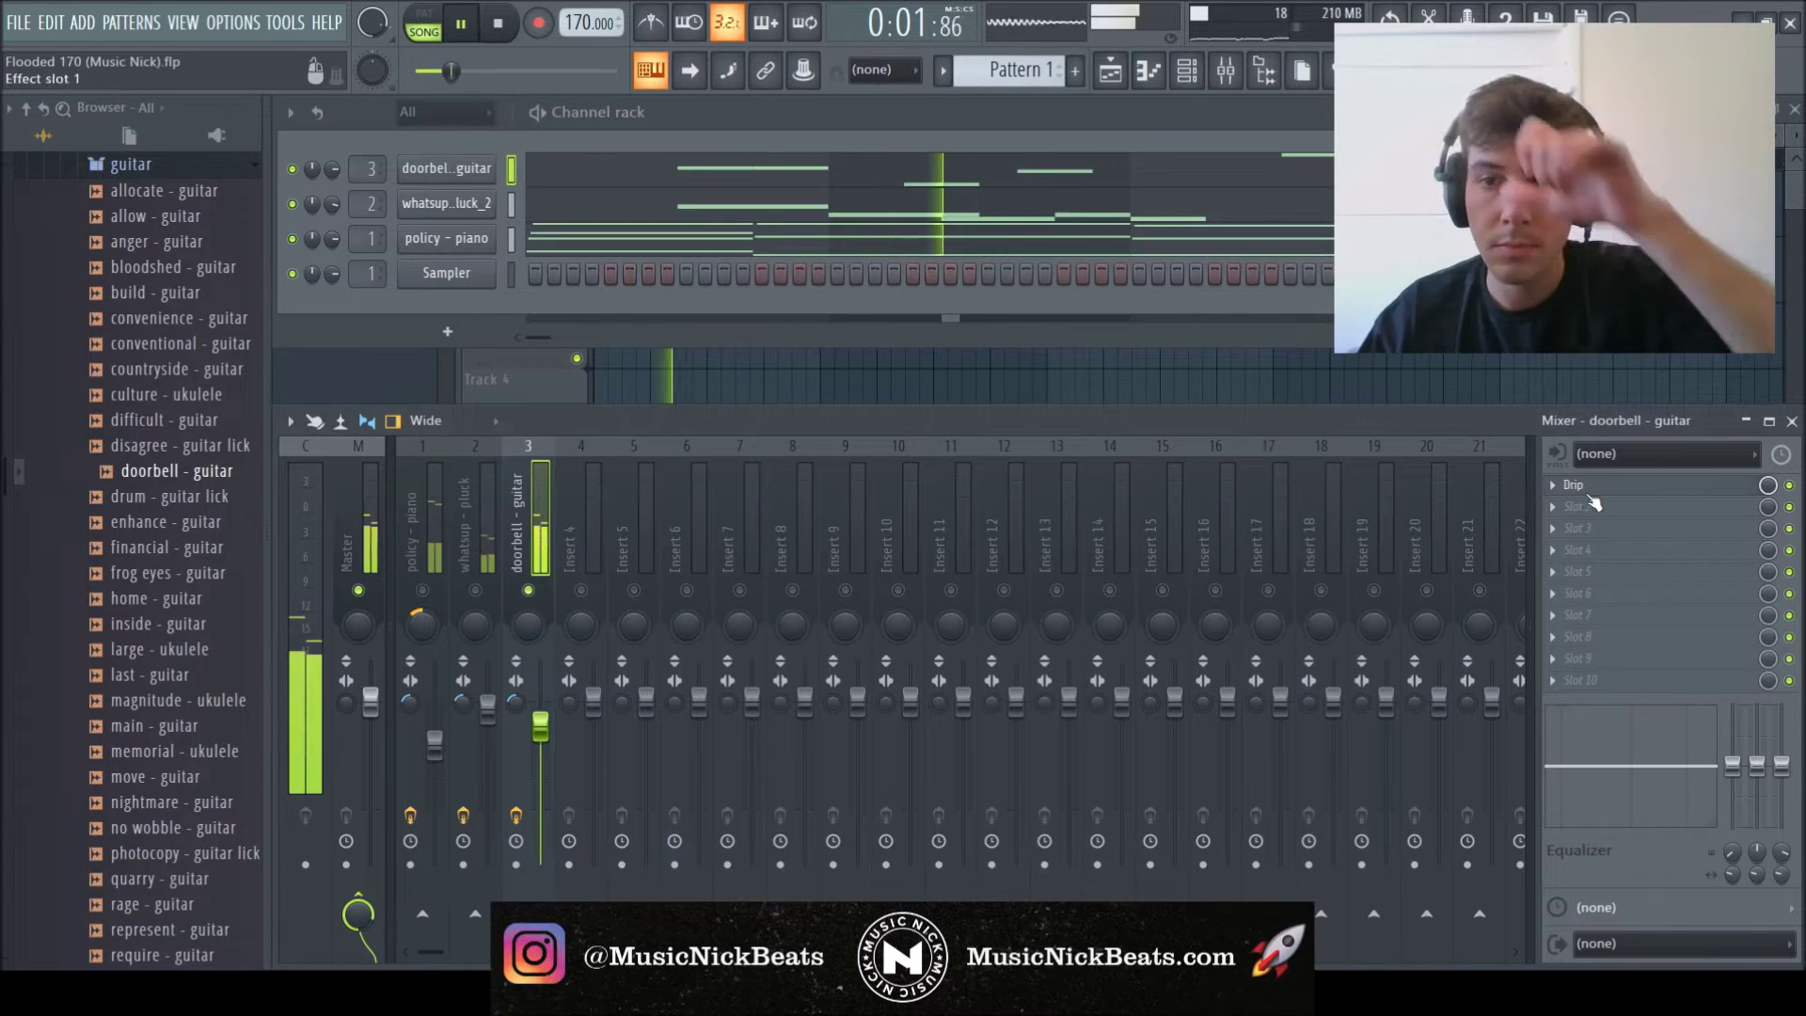
click(1554, 507)
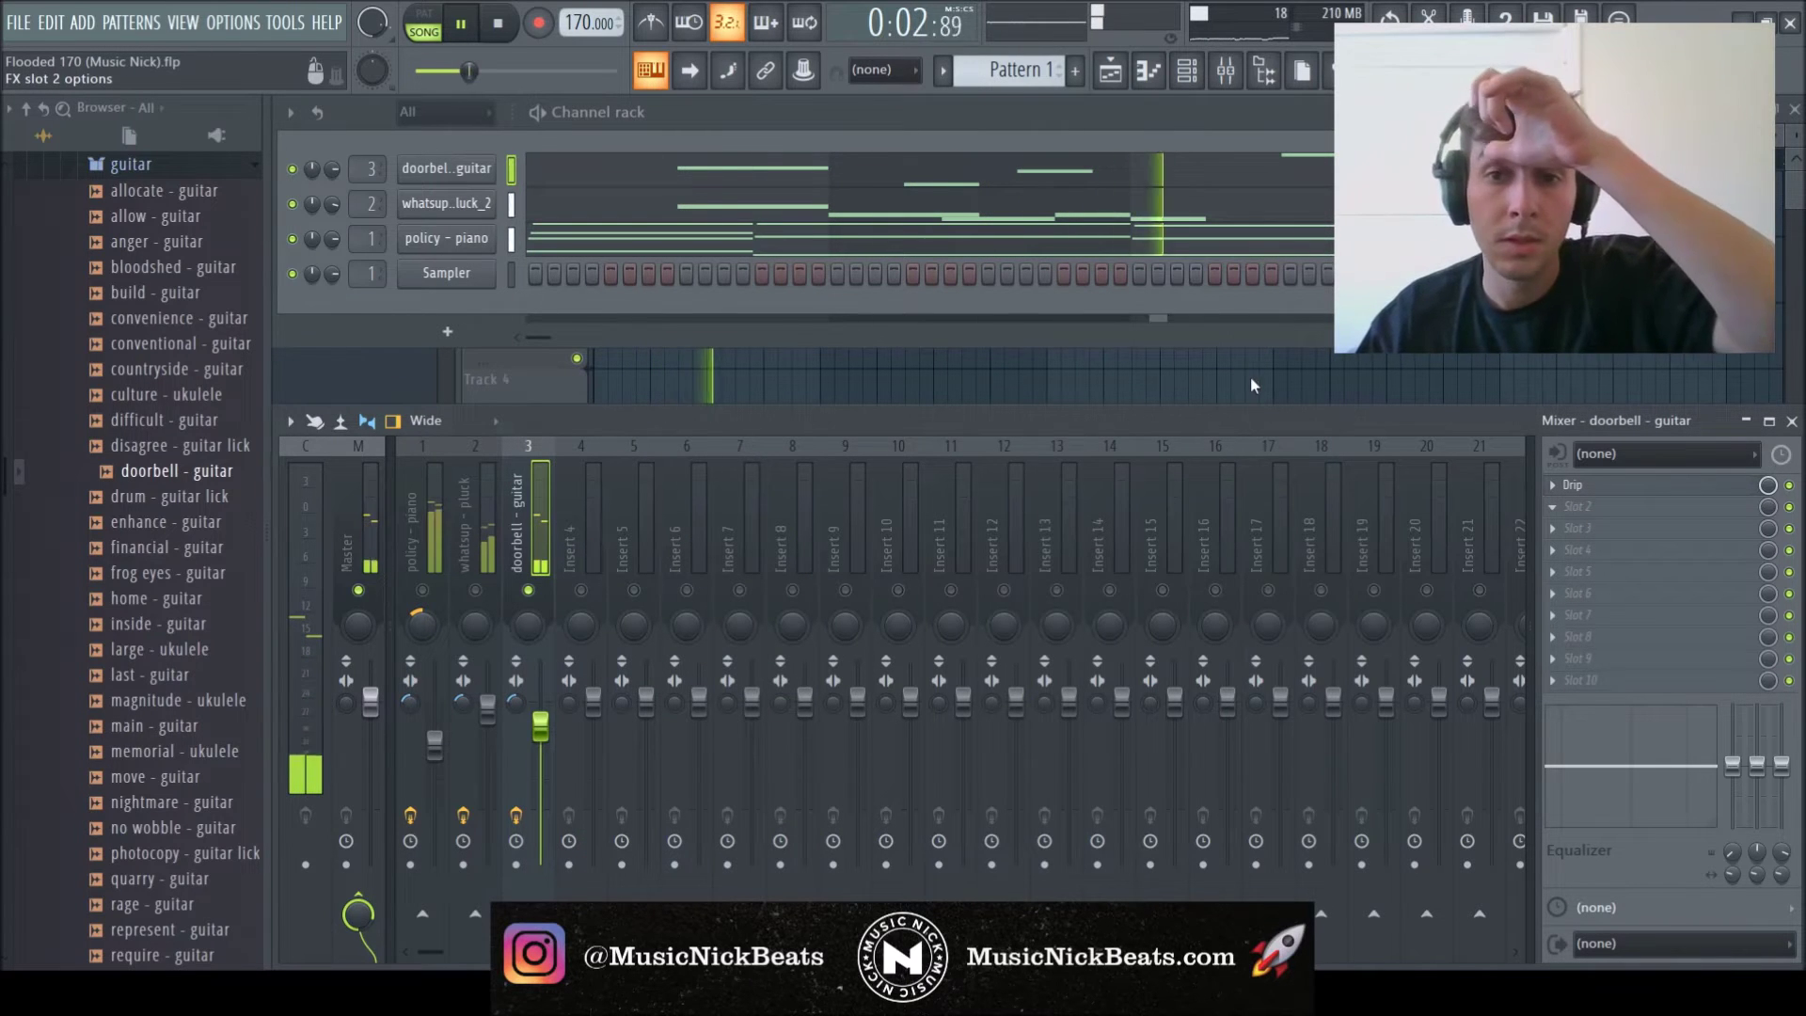
click(1247, 617)
drag(665, 215, 650, 112)
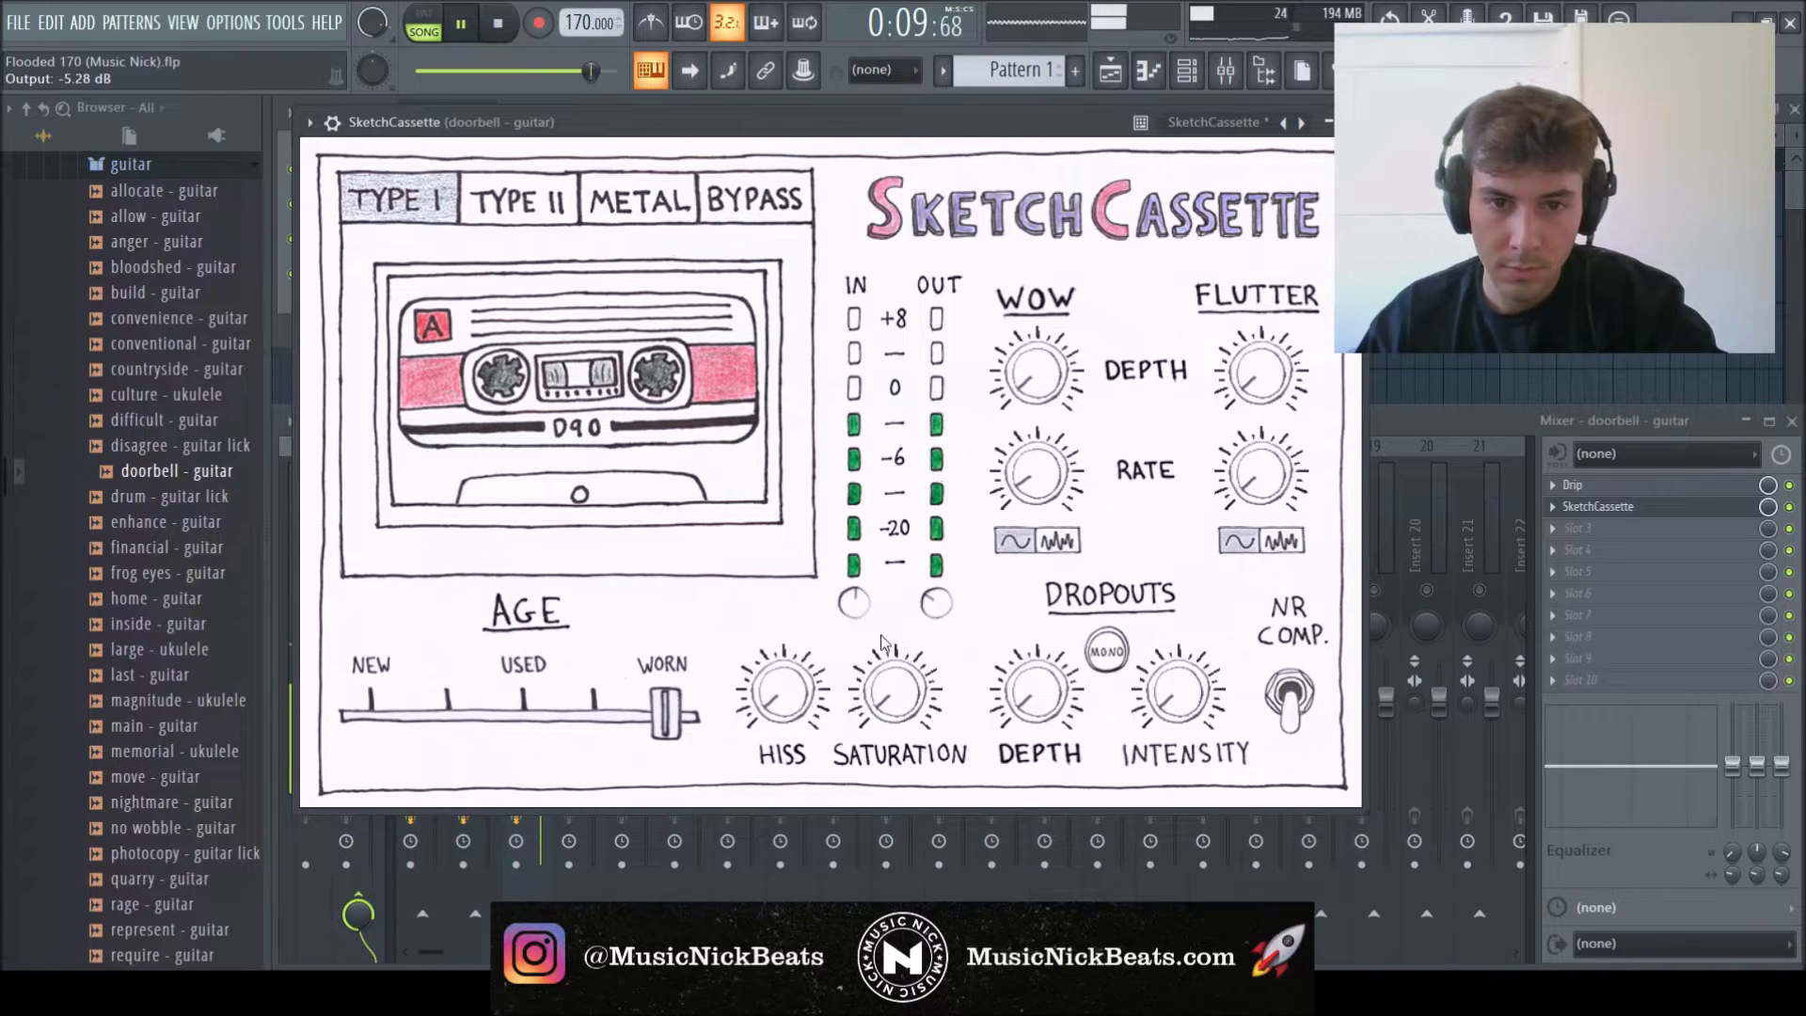
drag(666, 715, 559, 722)
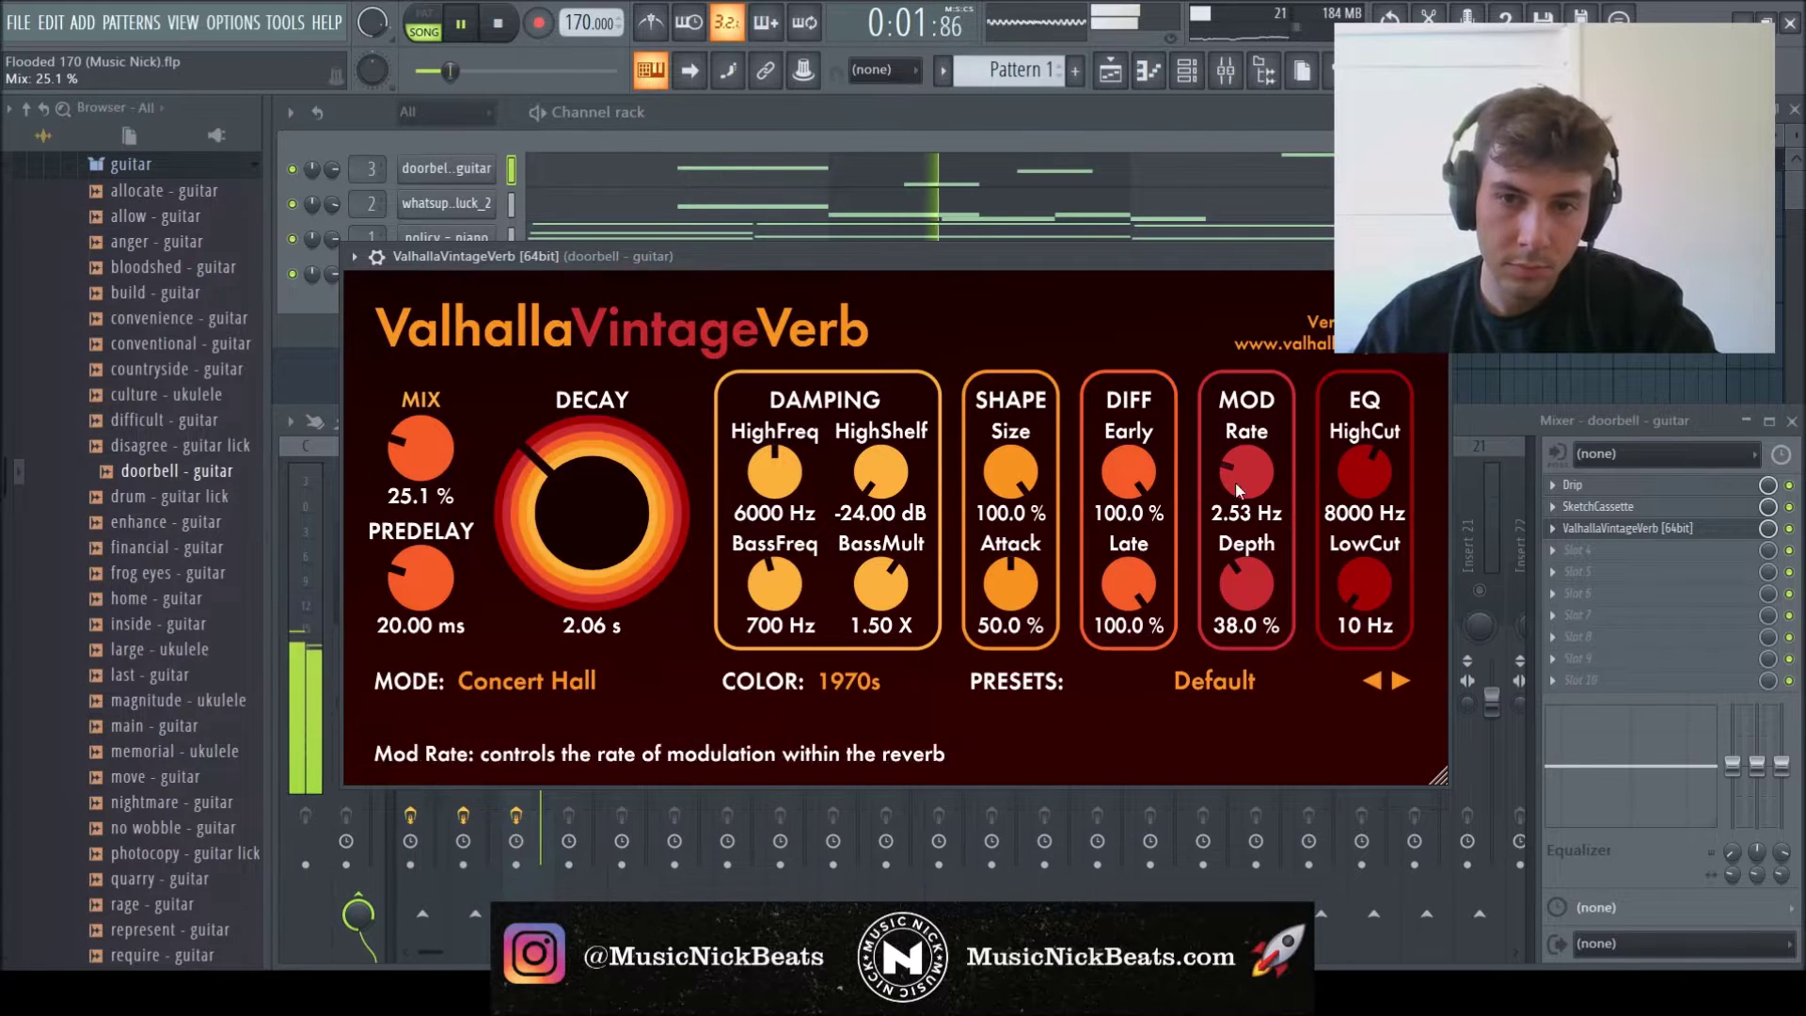
- Set the high cut to 15880 Hz and the low cut to 40 Hz in the guitar track's ValhallaVintageVerb
drag(1361, 480, 1361, 371)
drag(1370, 595, 1368, 501)
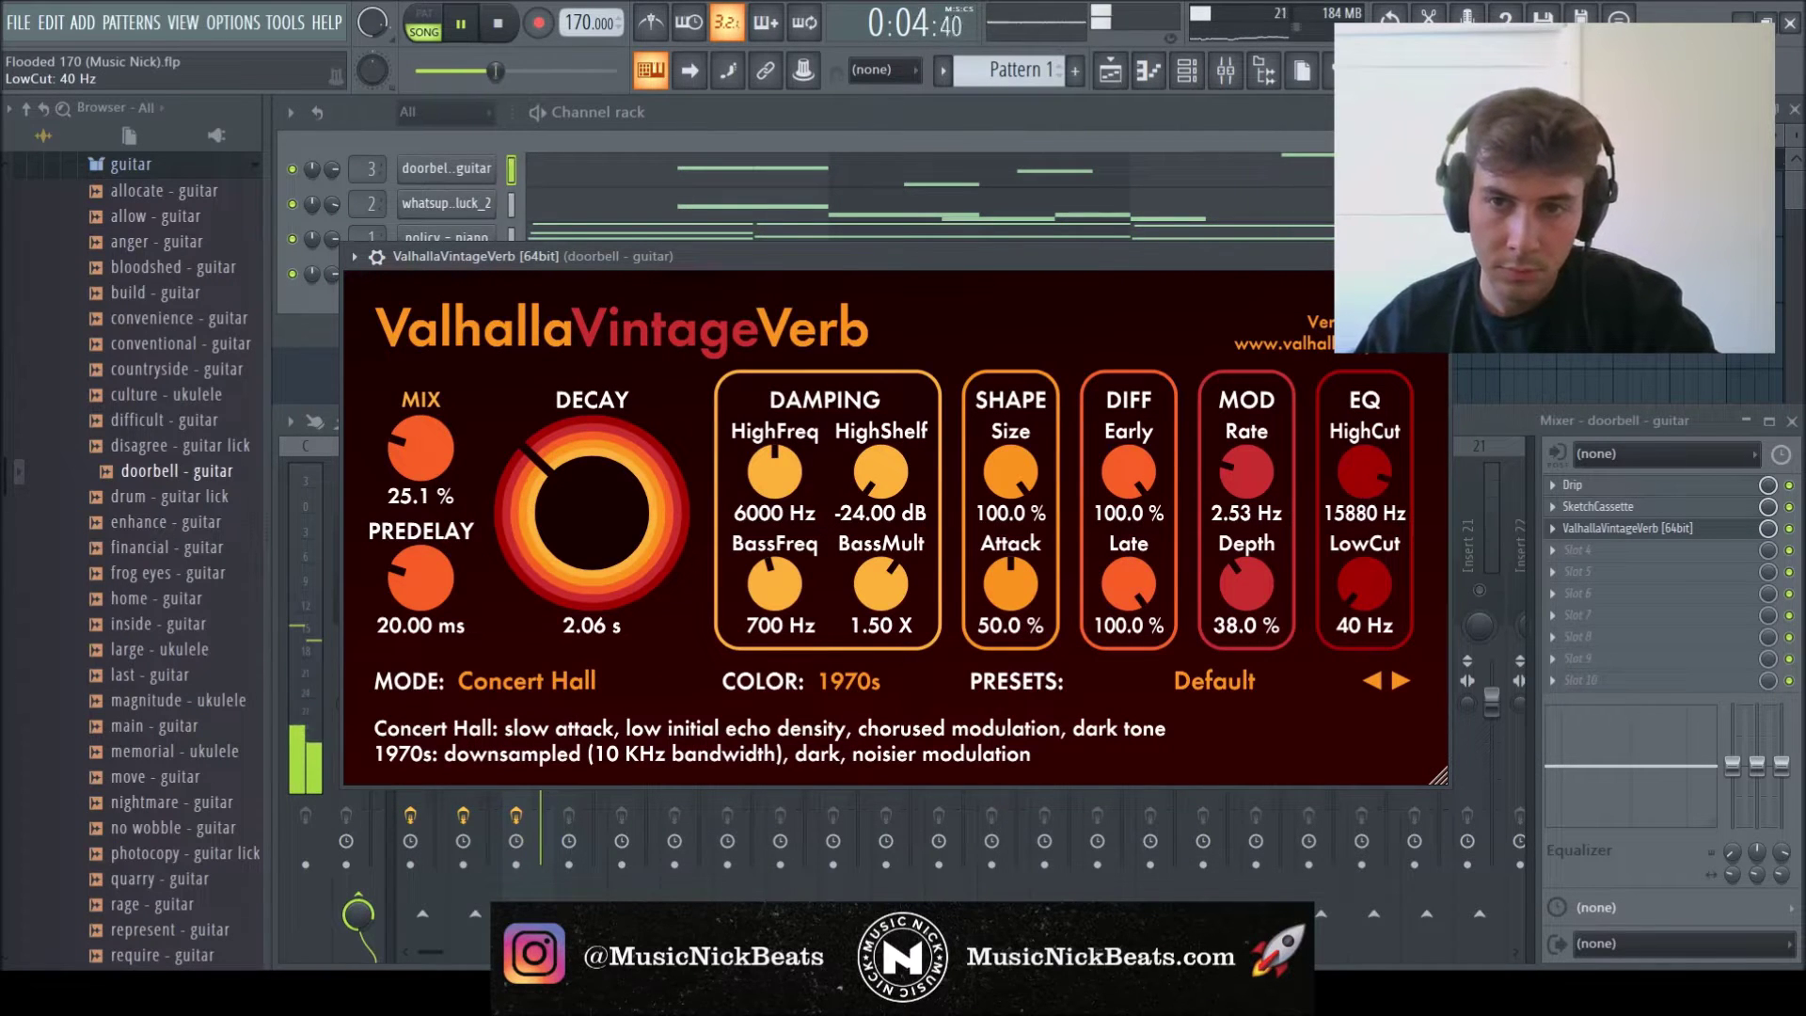
click(1433, 256)
right_click(509, 608)
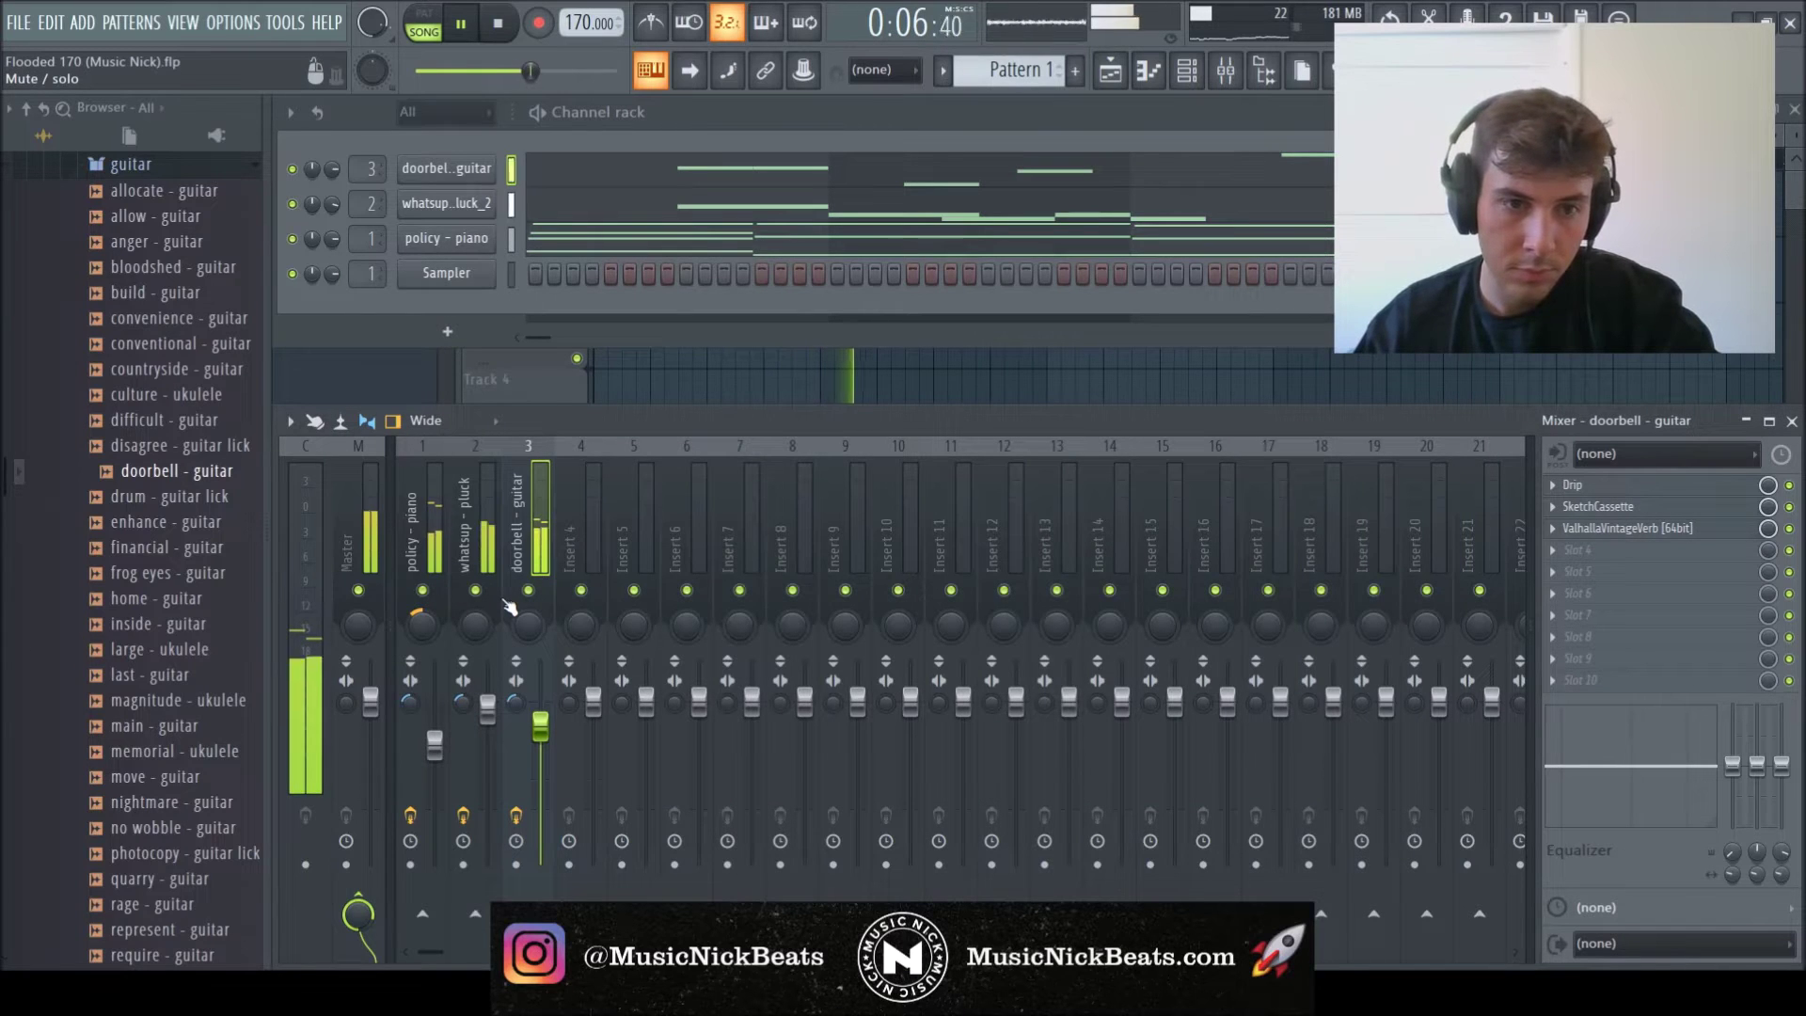
- Lower the doorbell - guitar mixer volume and delete the G#4 in bar 8 of the guitar melody
drag(543, 738, 544, 762)
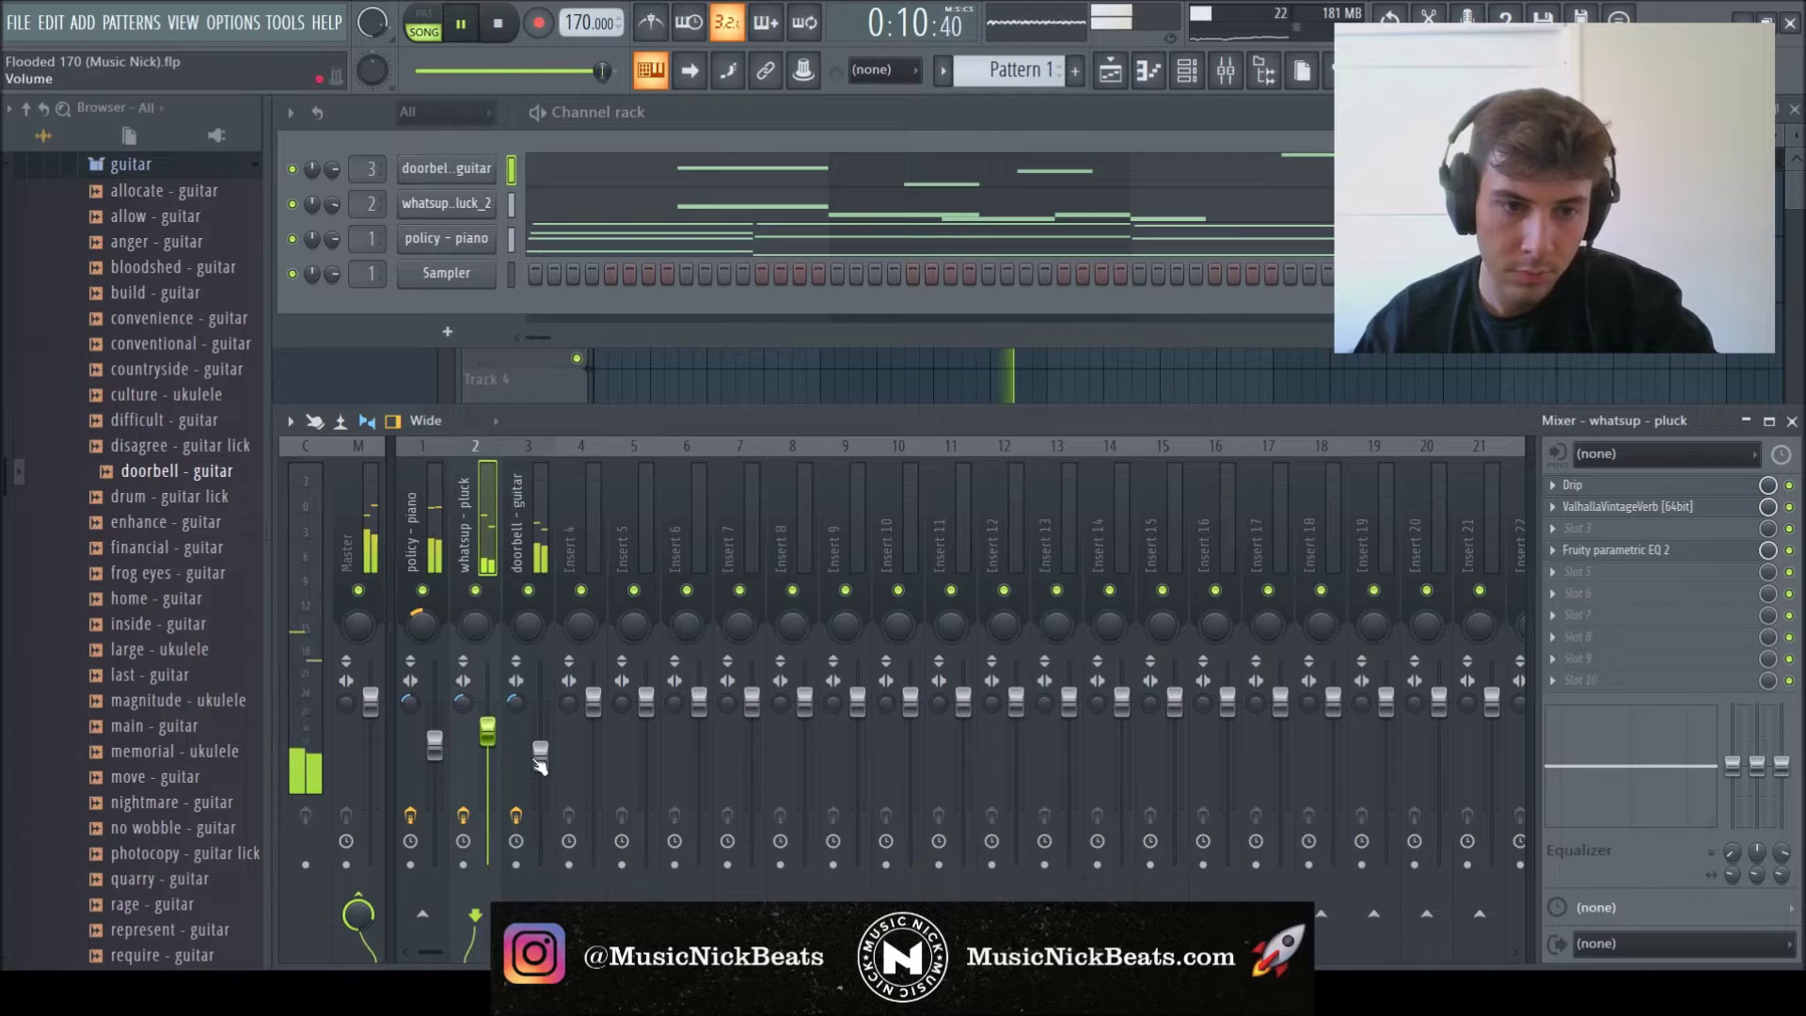
key(F7)
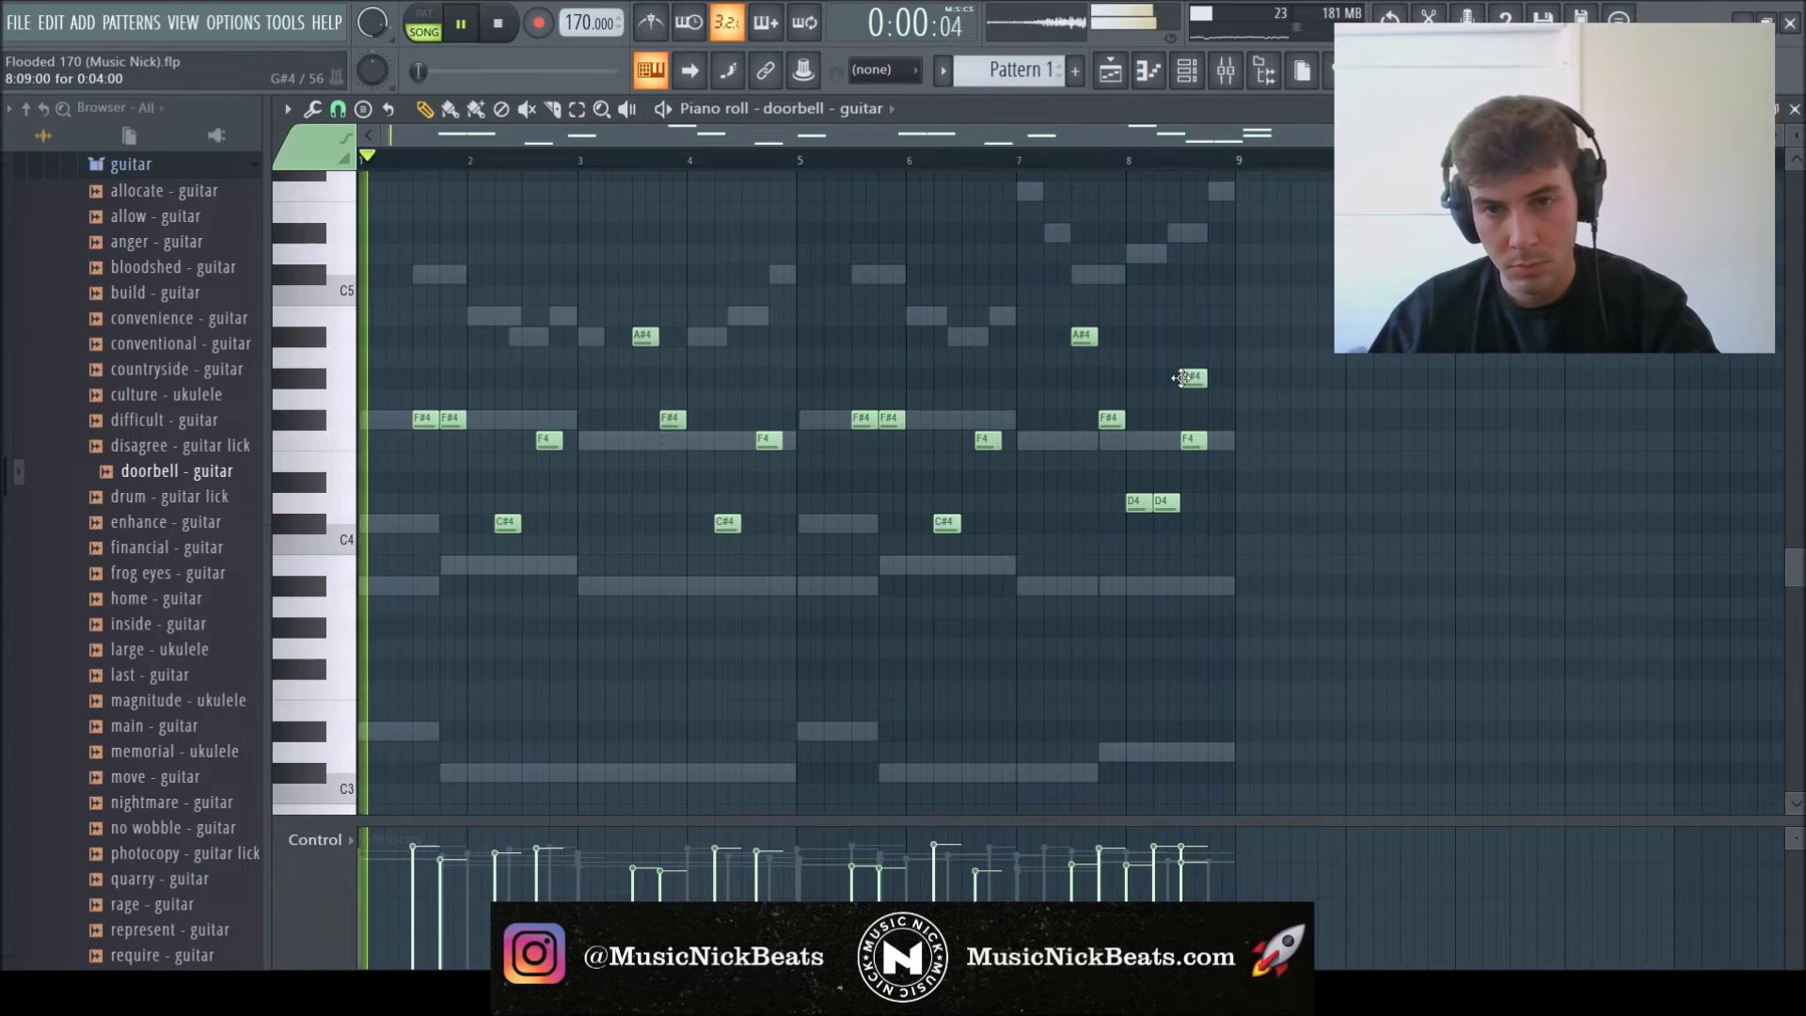
right_click(1190, 378)
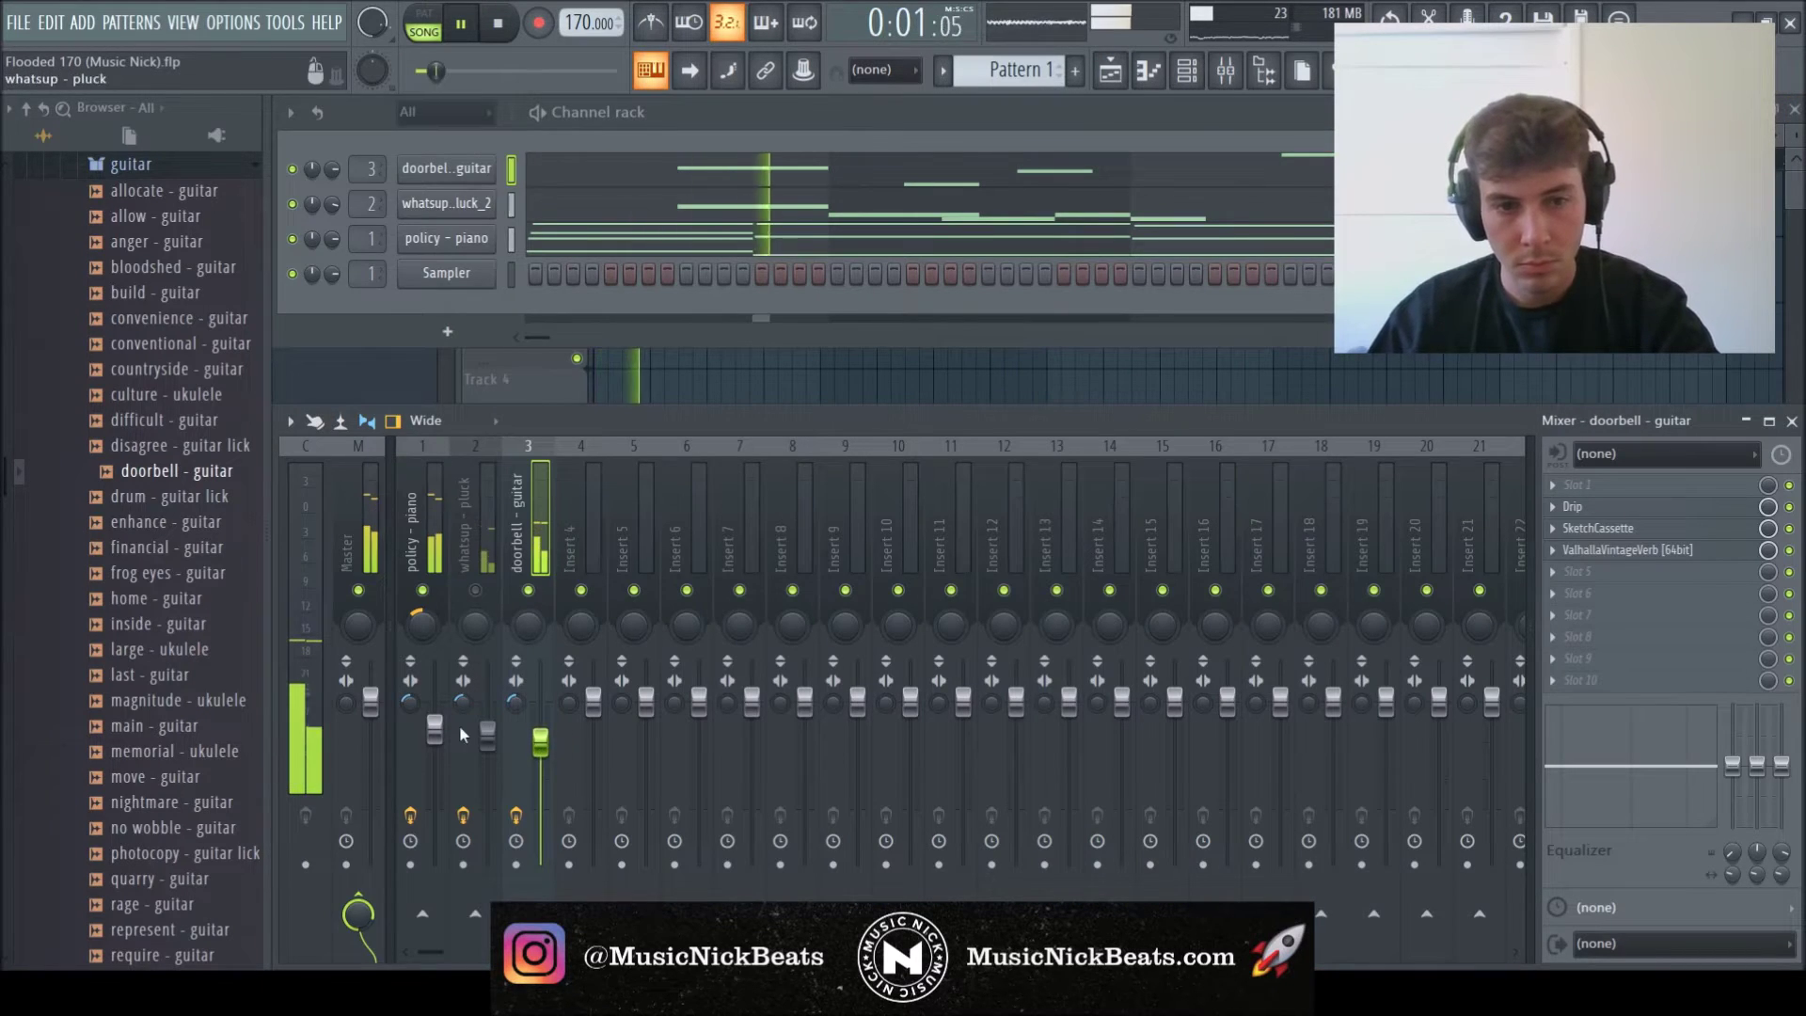
- Raise the low-cut frequency in Fruity parametric EQ 2 on the policy - piano track
click(414, 738)
click(1727, 529)
drag(604, 567, 627, 567)
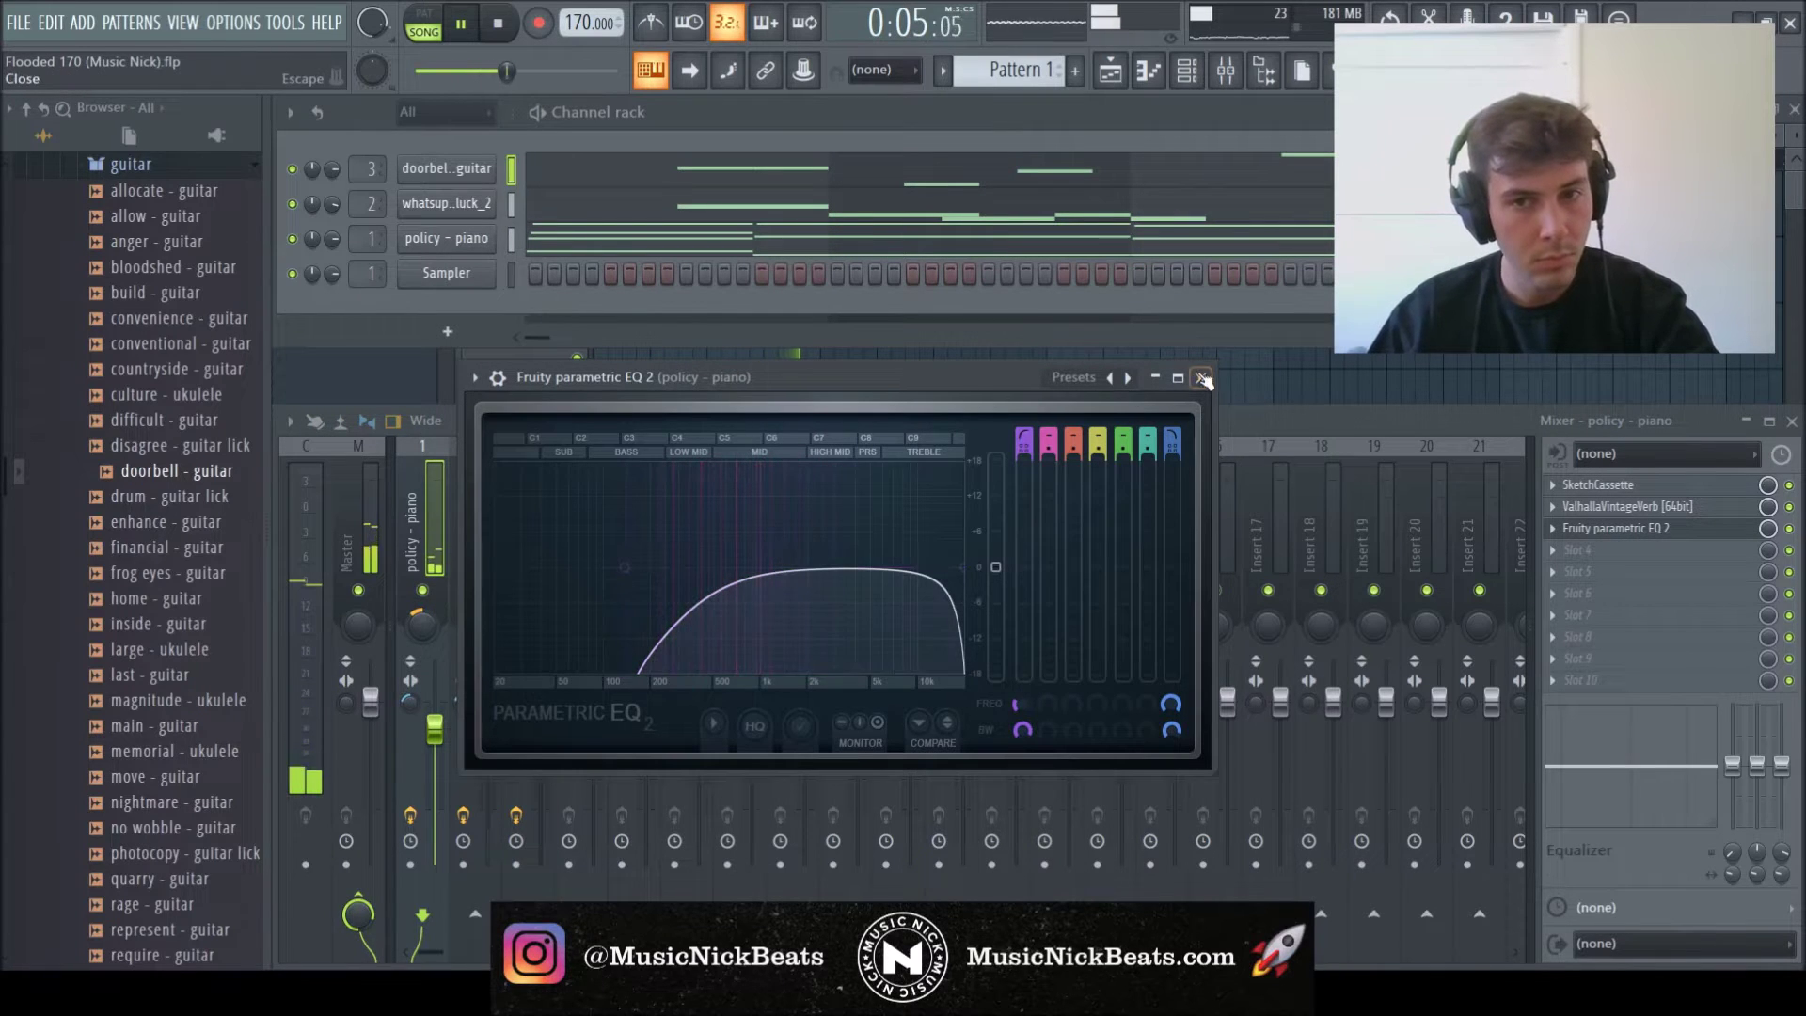
click(1204, 379)
click(554, 561)
click(1646, 552)
click(1633, 554)
click(435, 551)
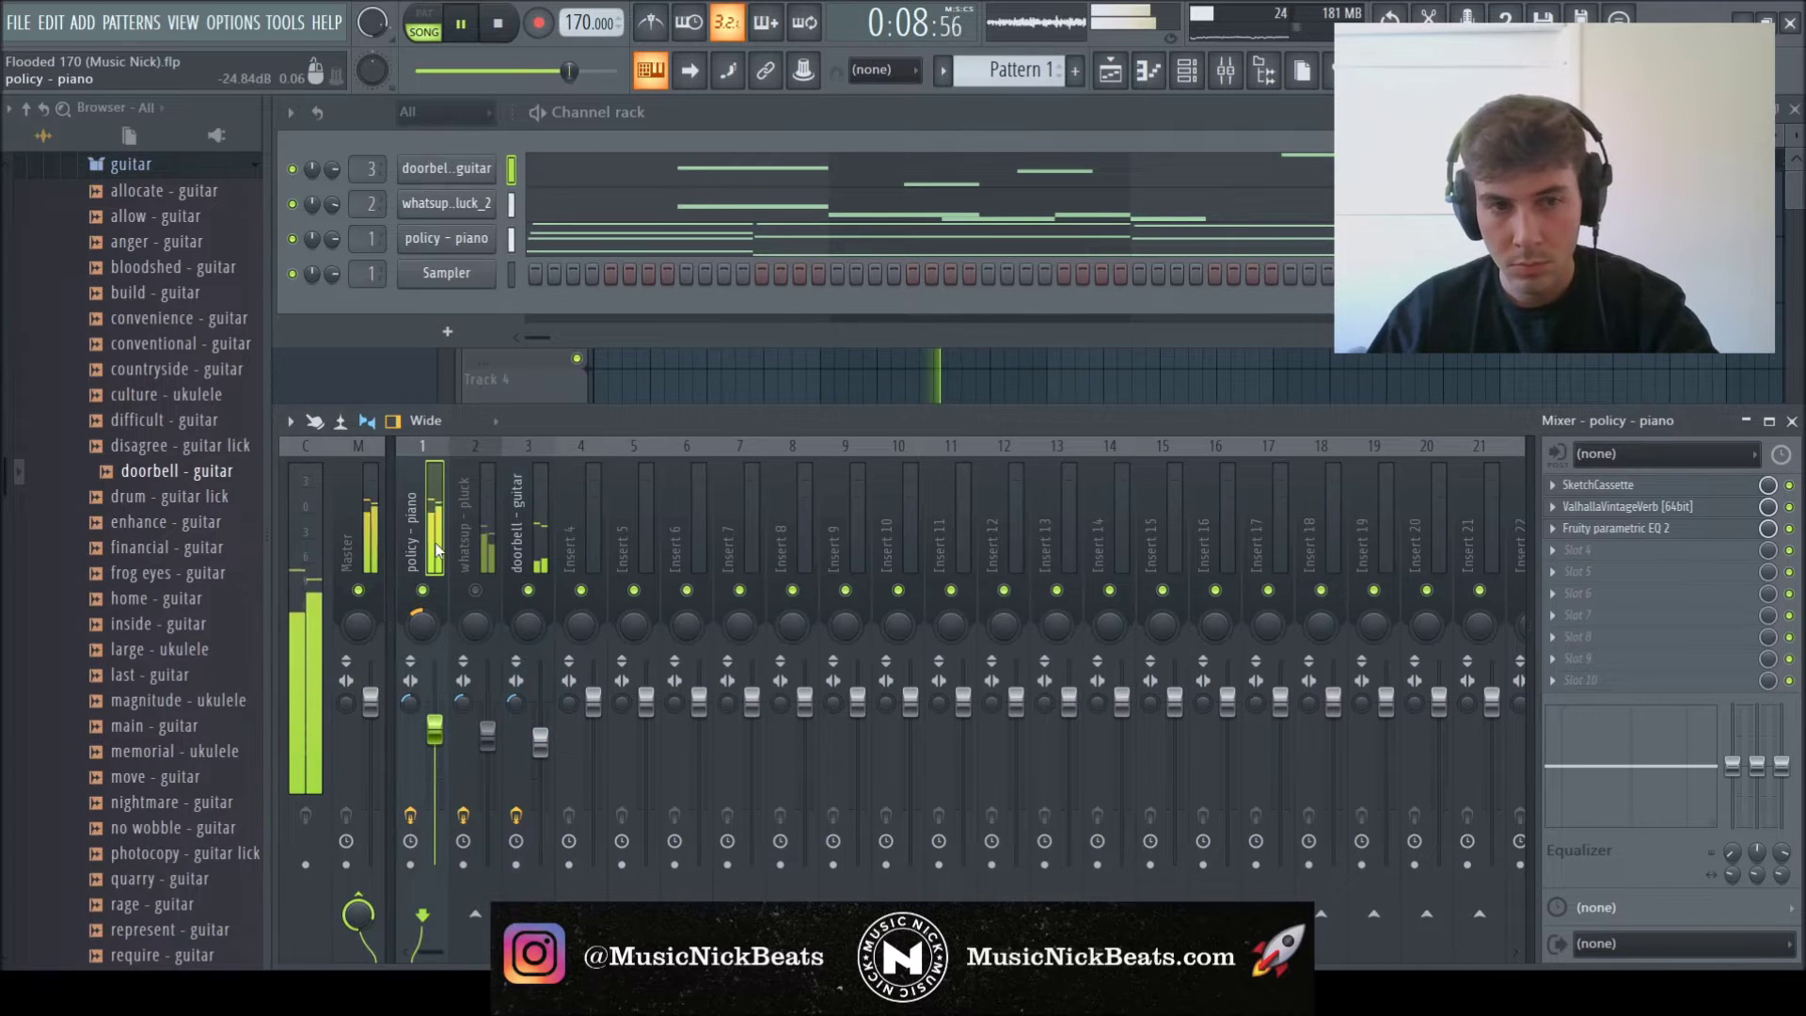
click(1587, 529)
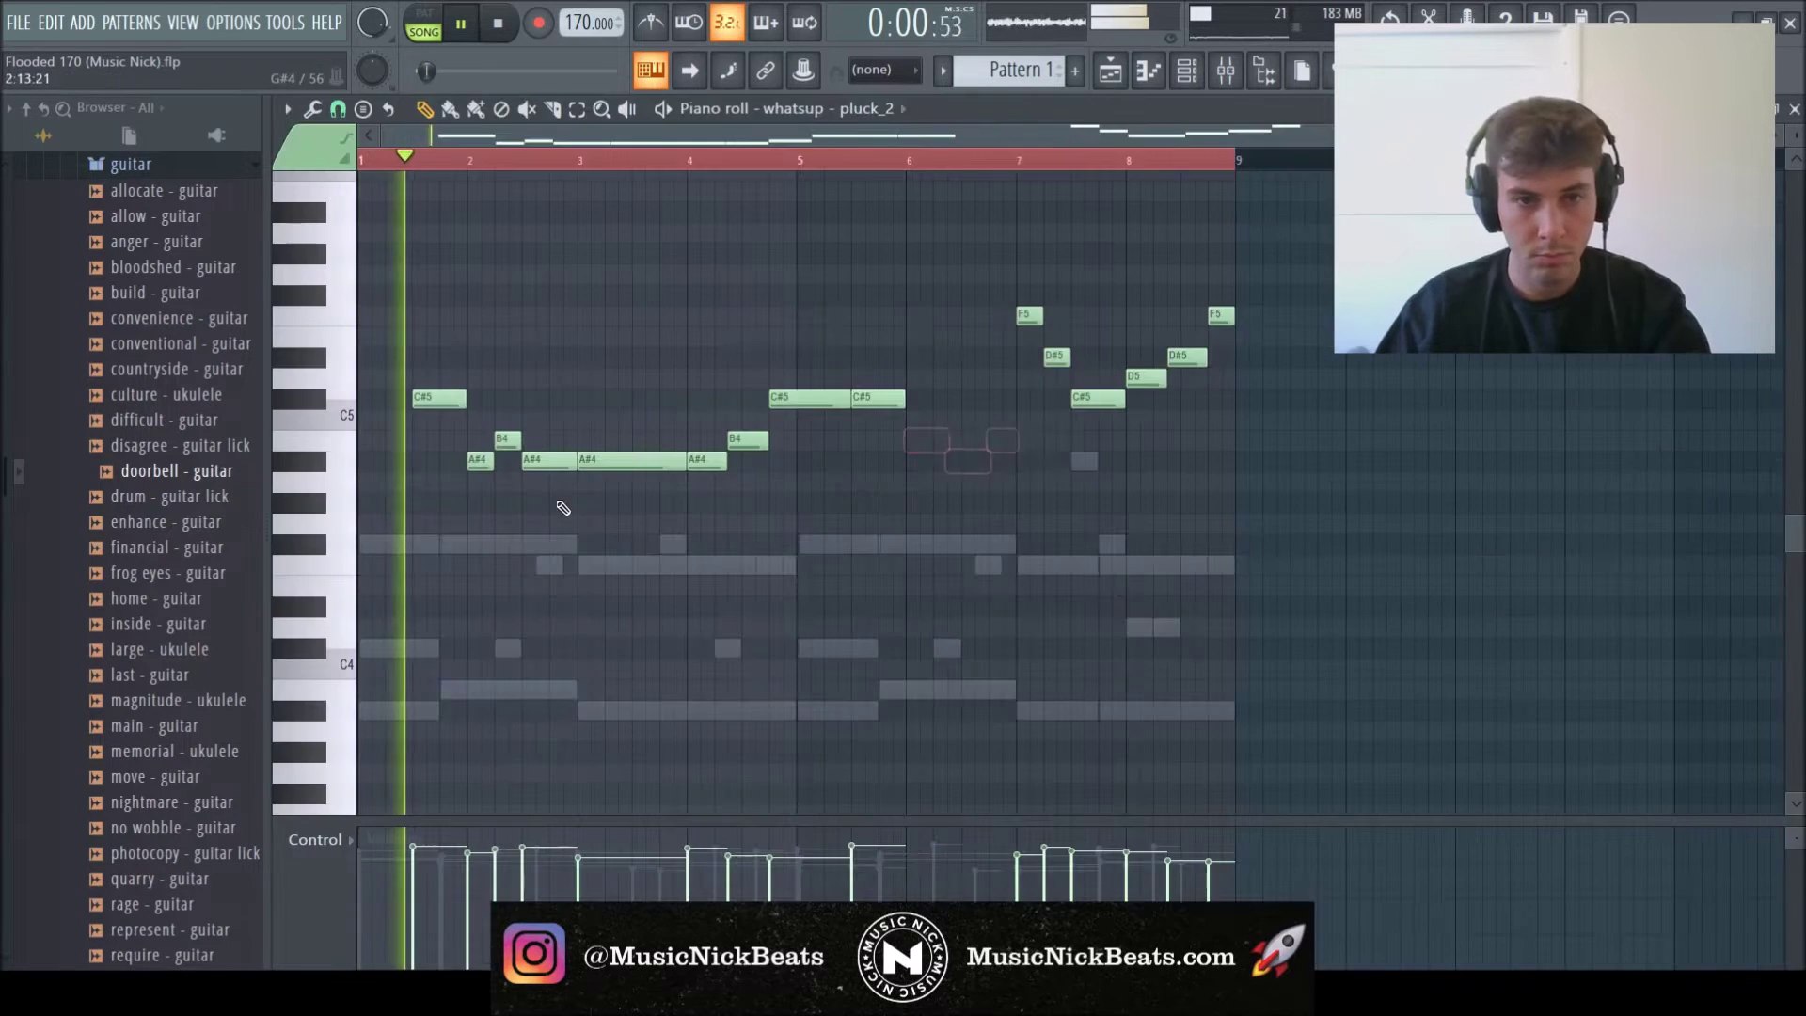
- Copy the opening C#5, A#4, B4, A#4 phrase of the pluck melody into bars 5 and 6
click(558, 420)
right_click(572, 421)
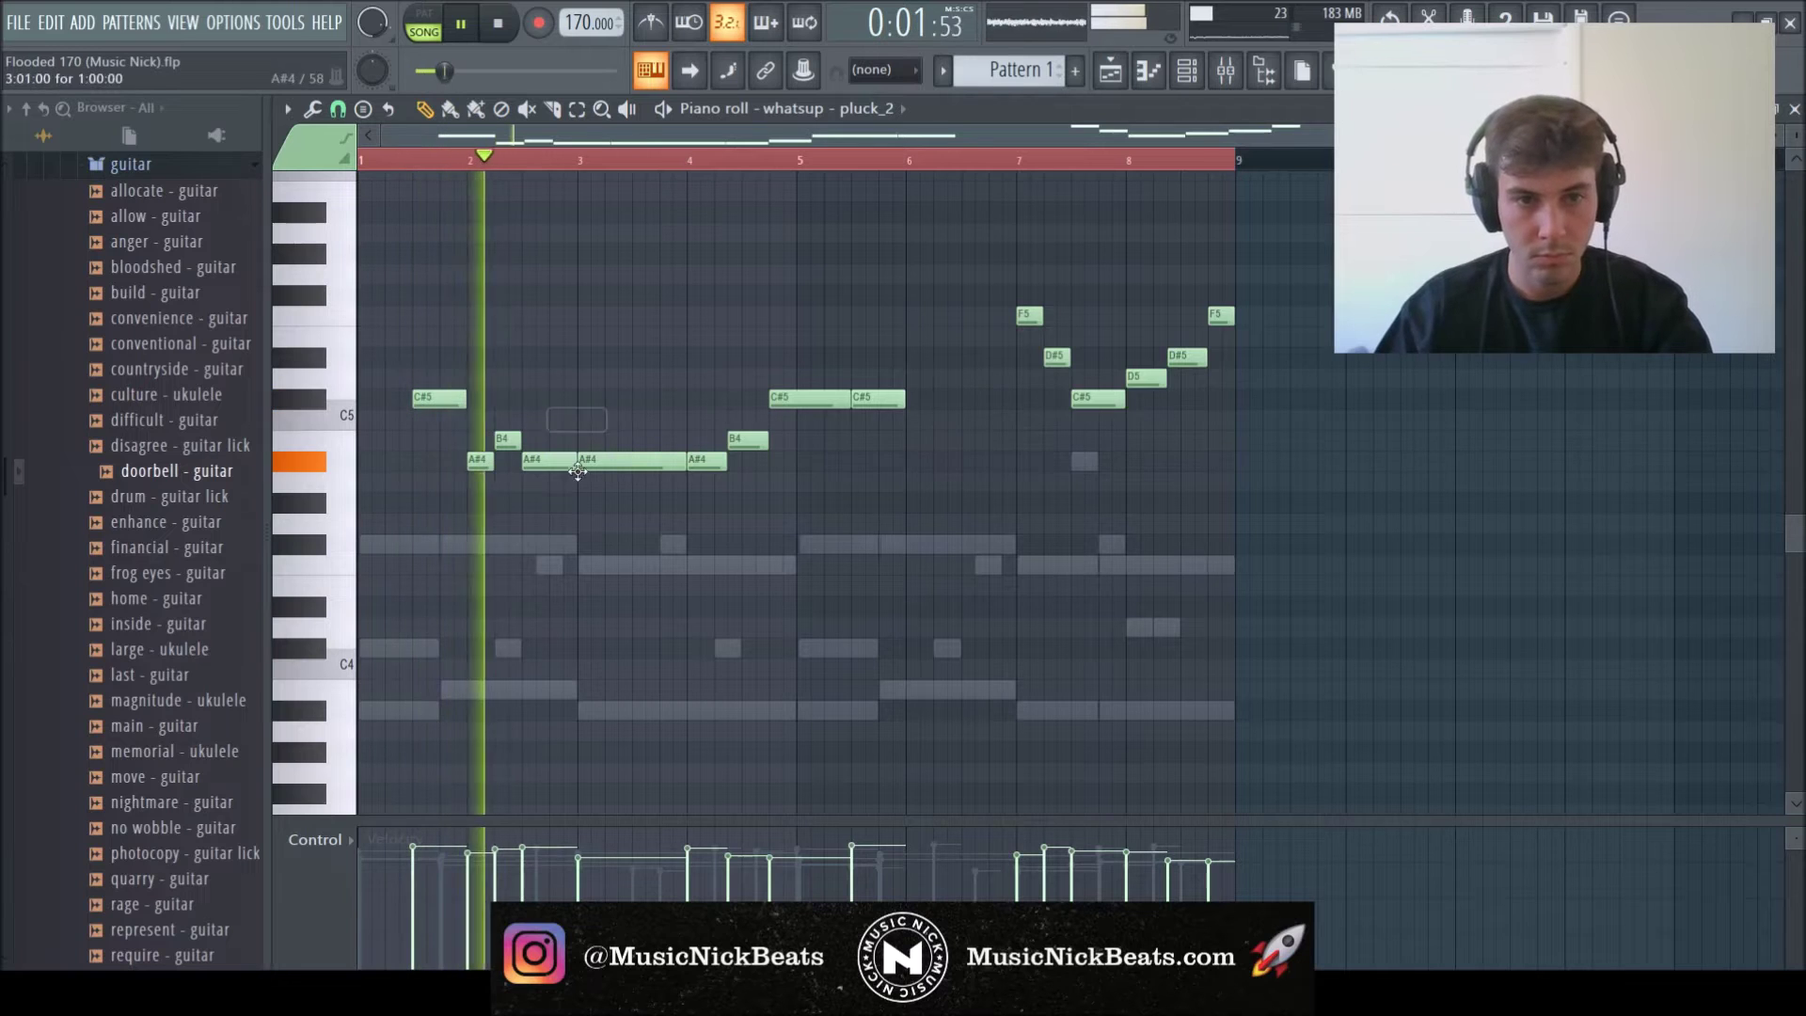
drag(568, 504, 414, 385)
drag(544, 470, 984, 474)
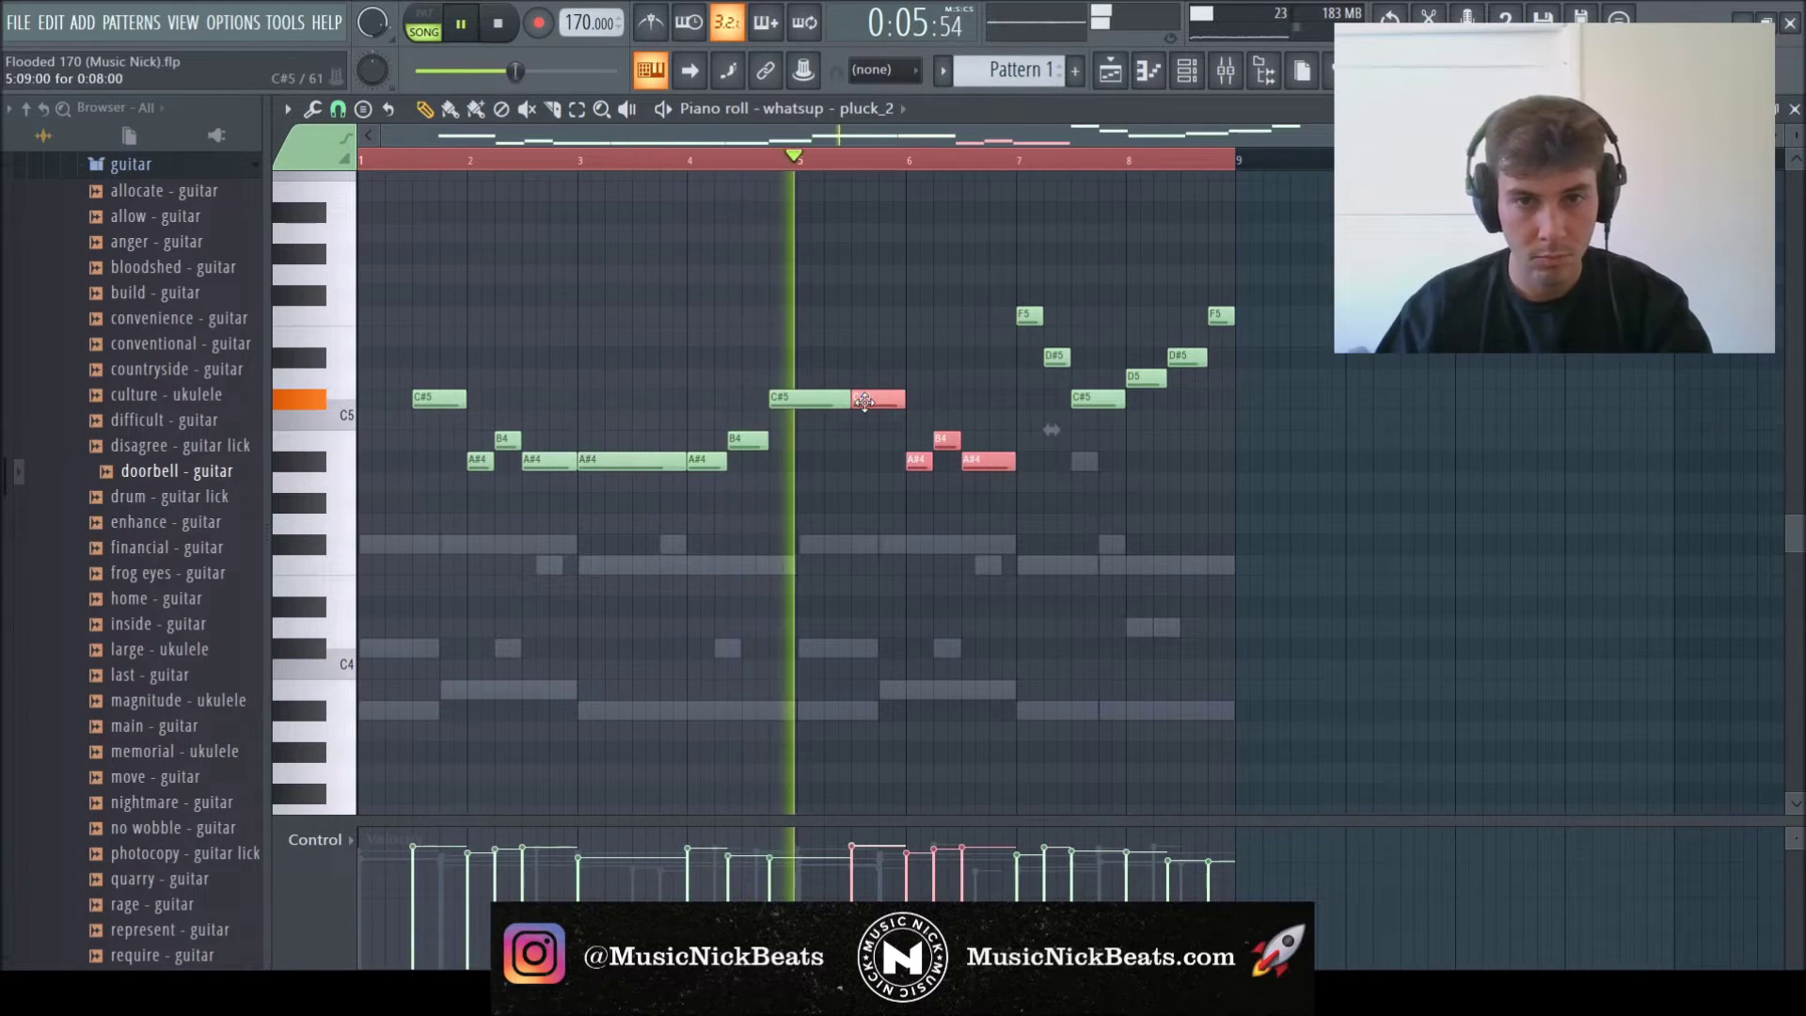
click(989, 375)
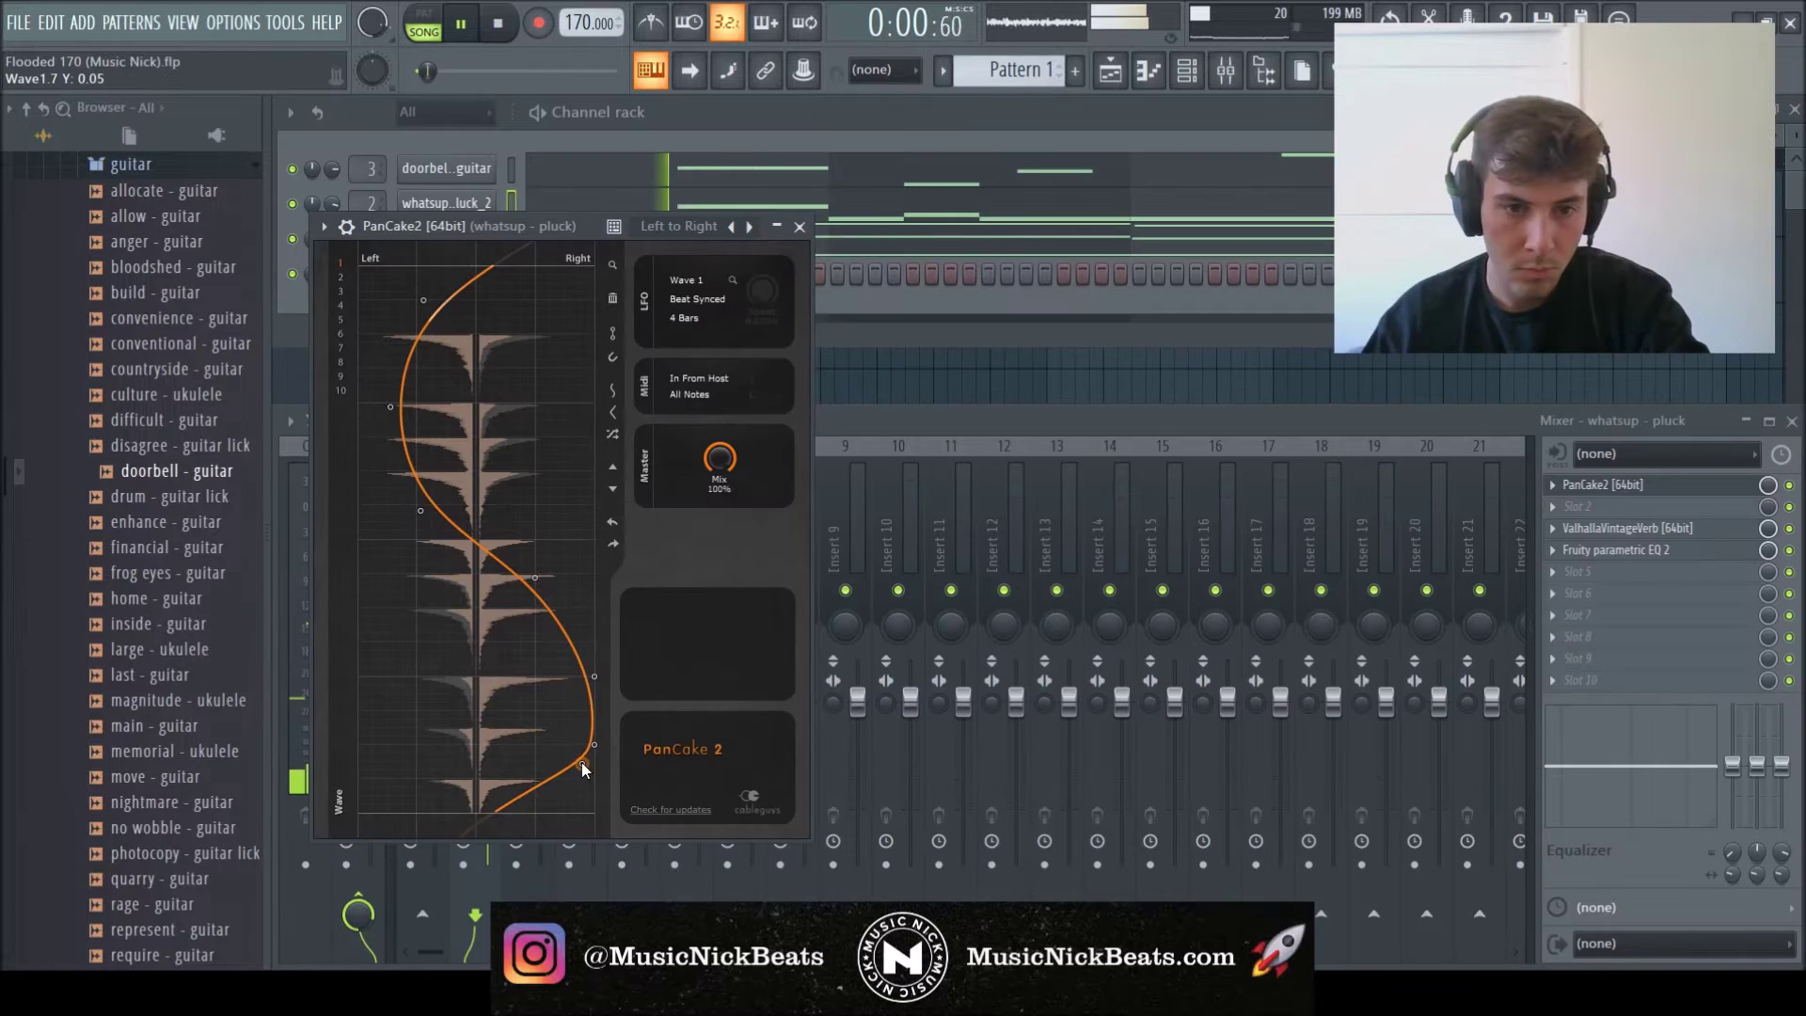
- Reduce the rightward swing of the PanCake2 curve on the whatsup - pluck track and set its mix to 51%
drag(582, 760, 521, 786)
drag(595, 676, 562, 680)
drag(719, 458, 718, 513)
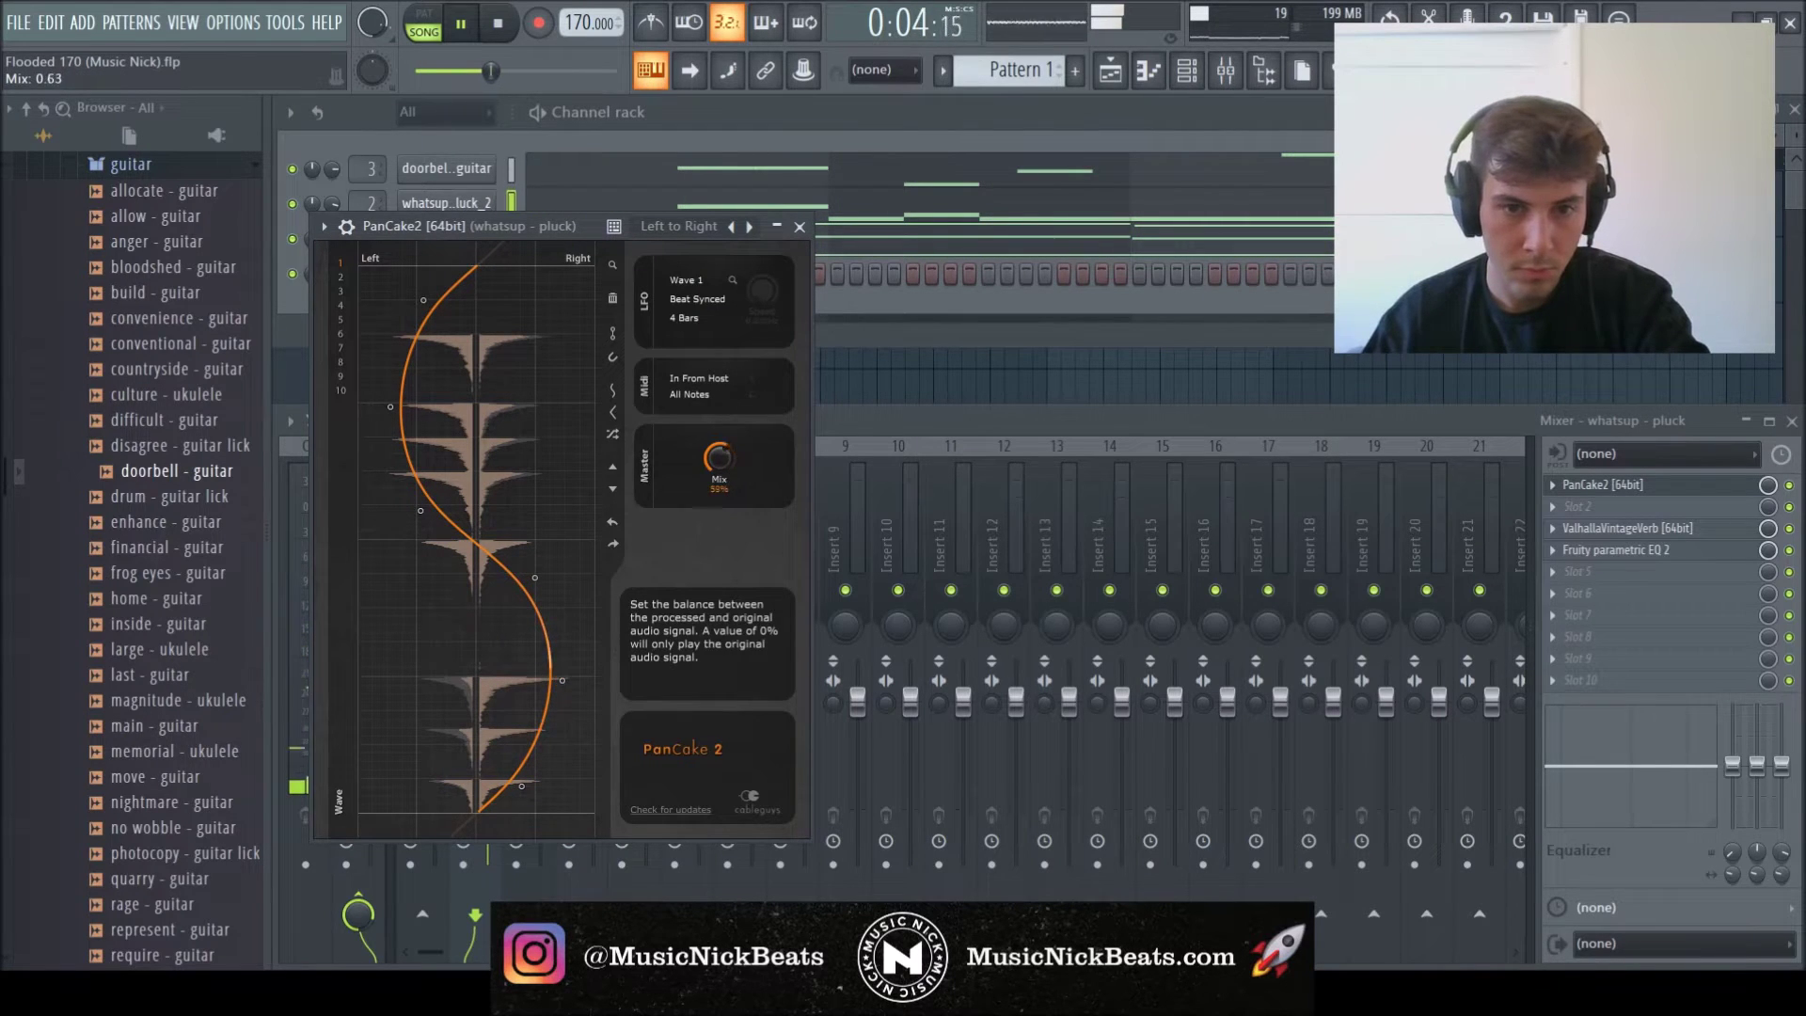
drag(712, 434, 712, 430)
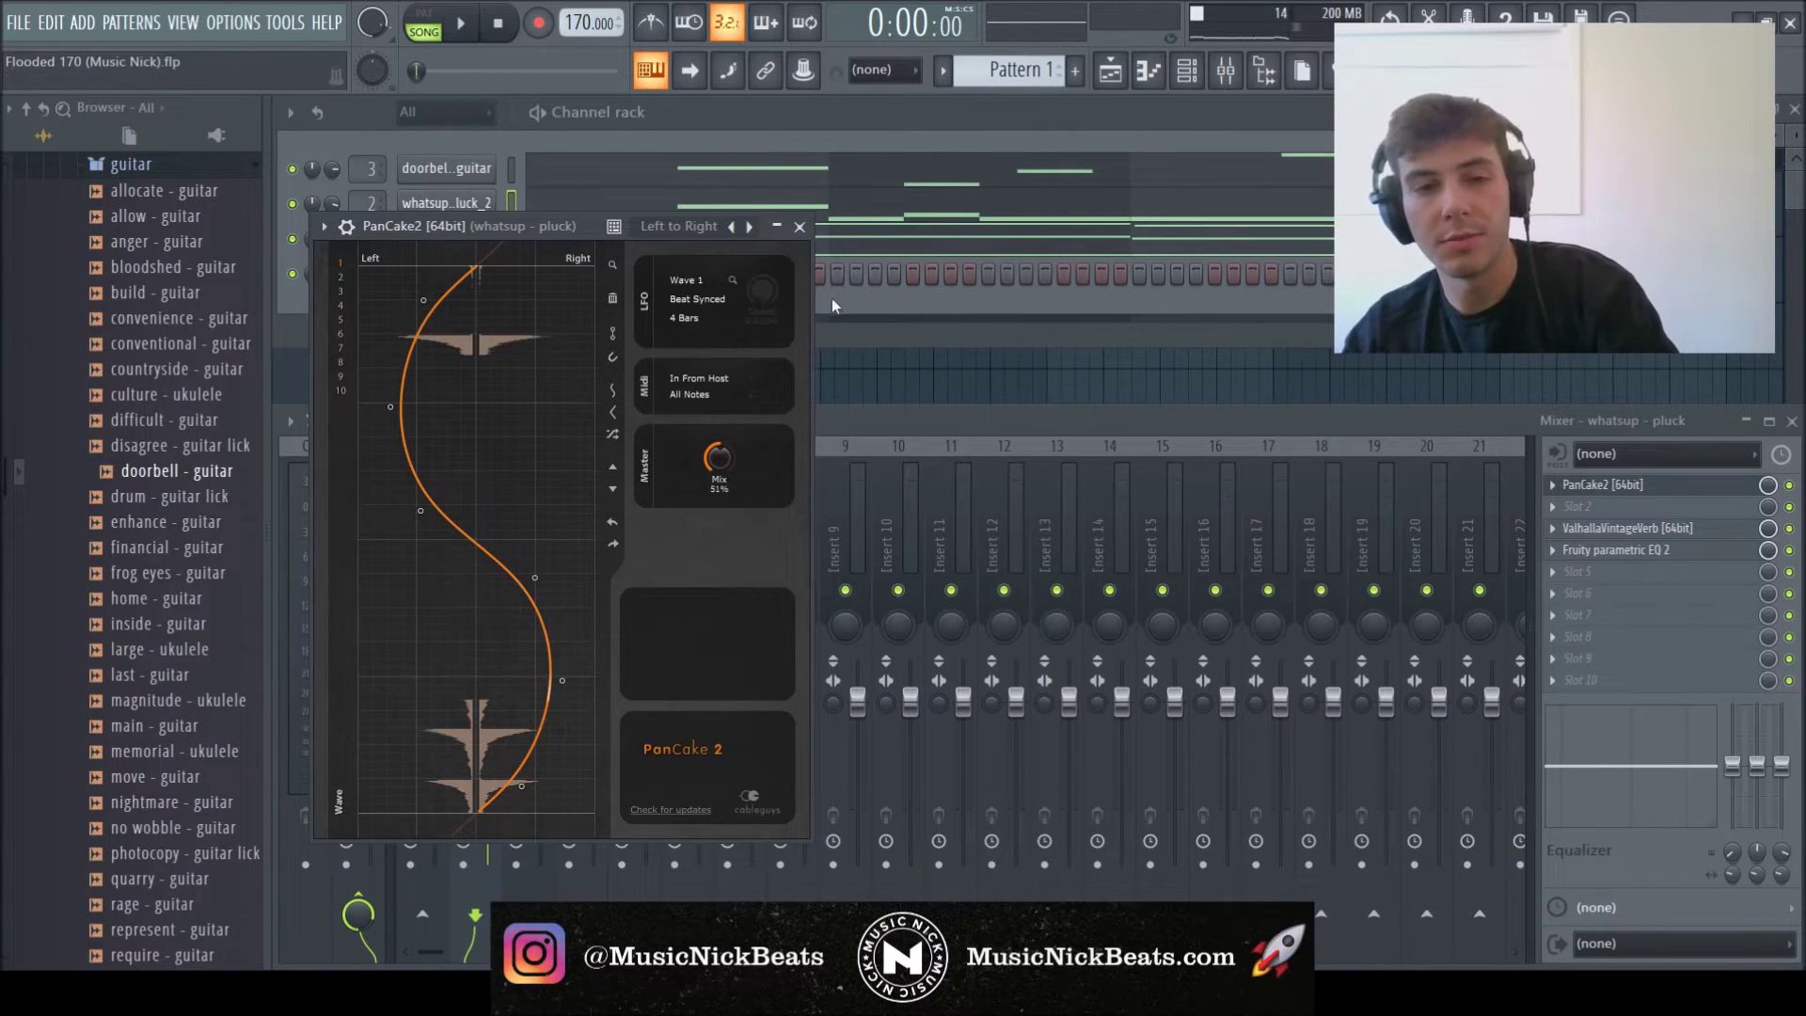
click(800, 227)
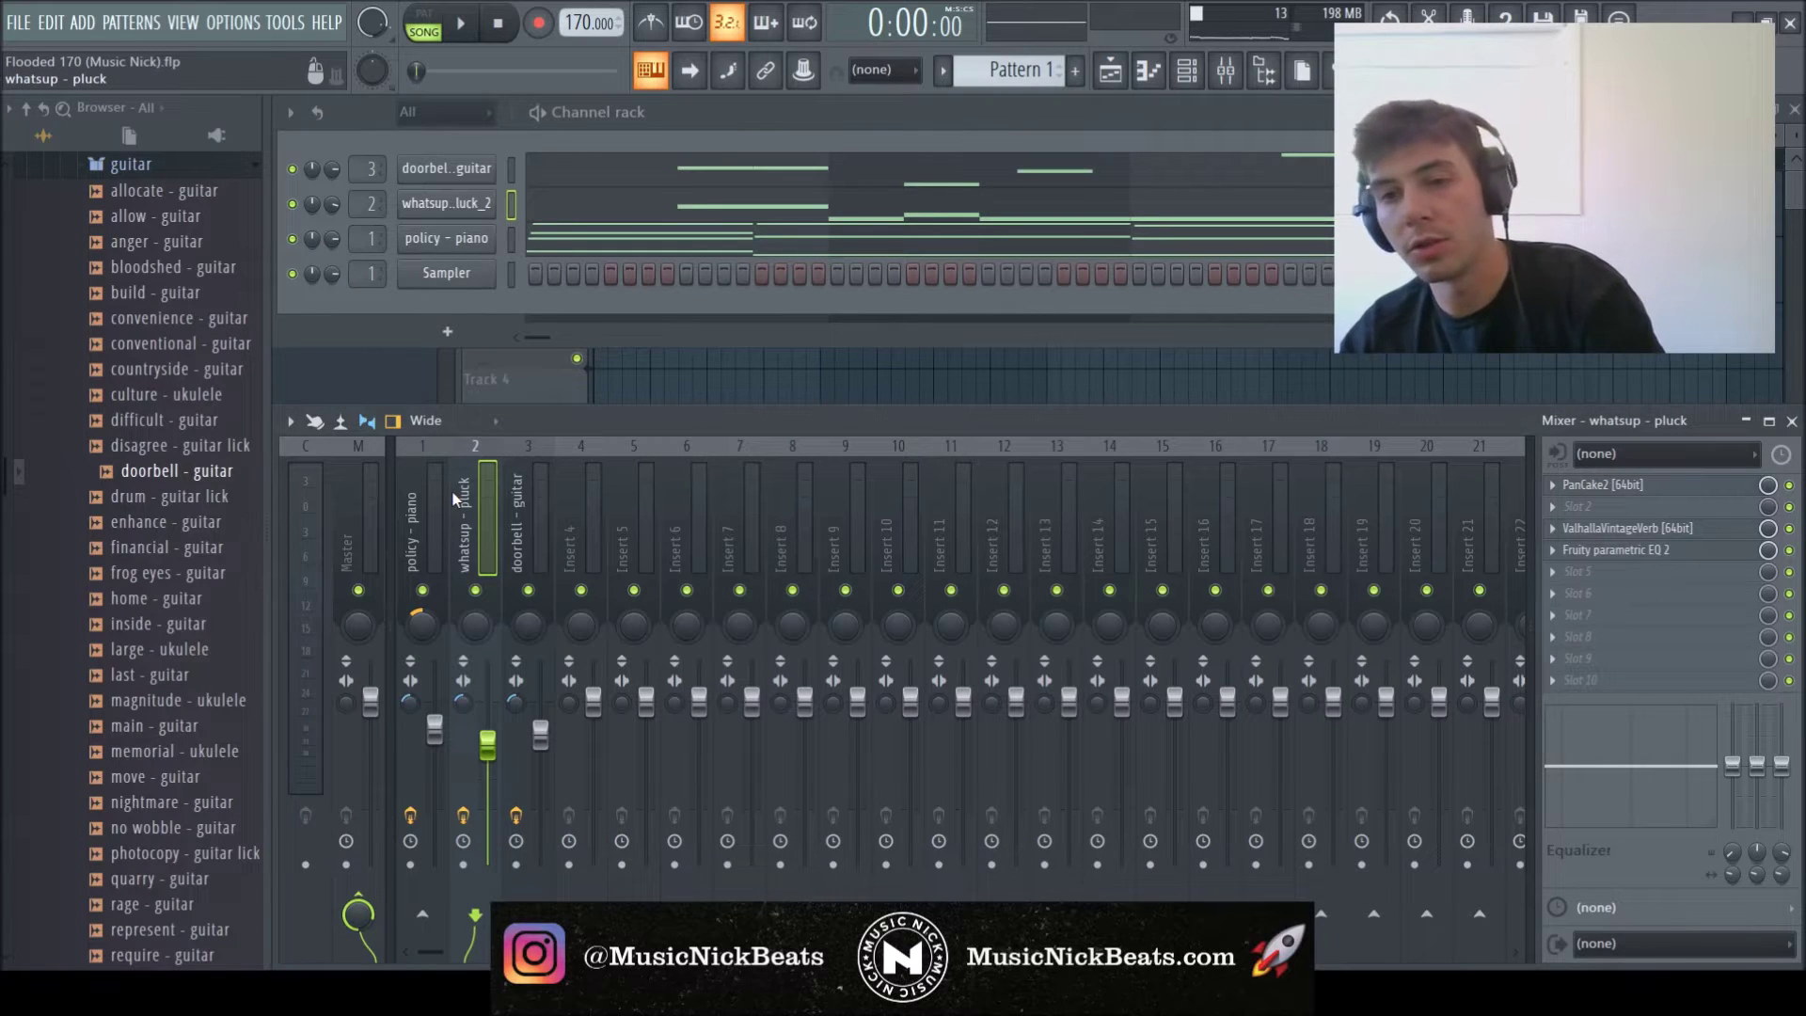
- Save the project and rebalance the guitar and pluck mixer volumes during playback
key(space)
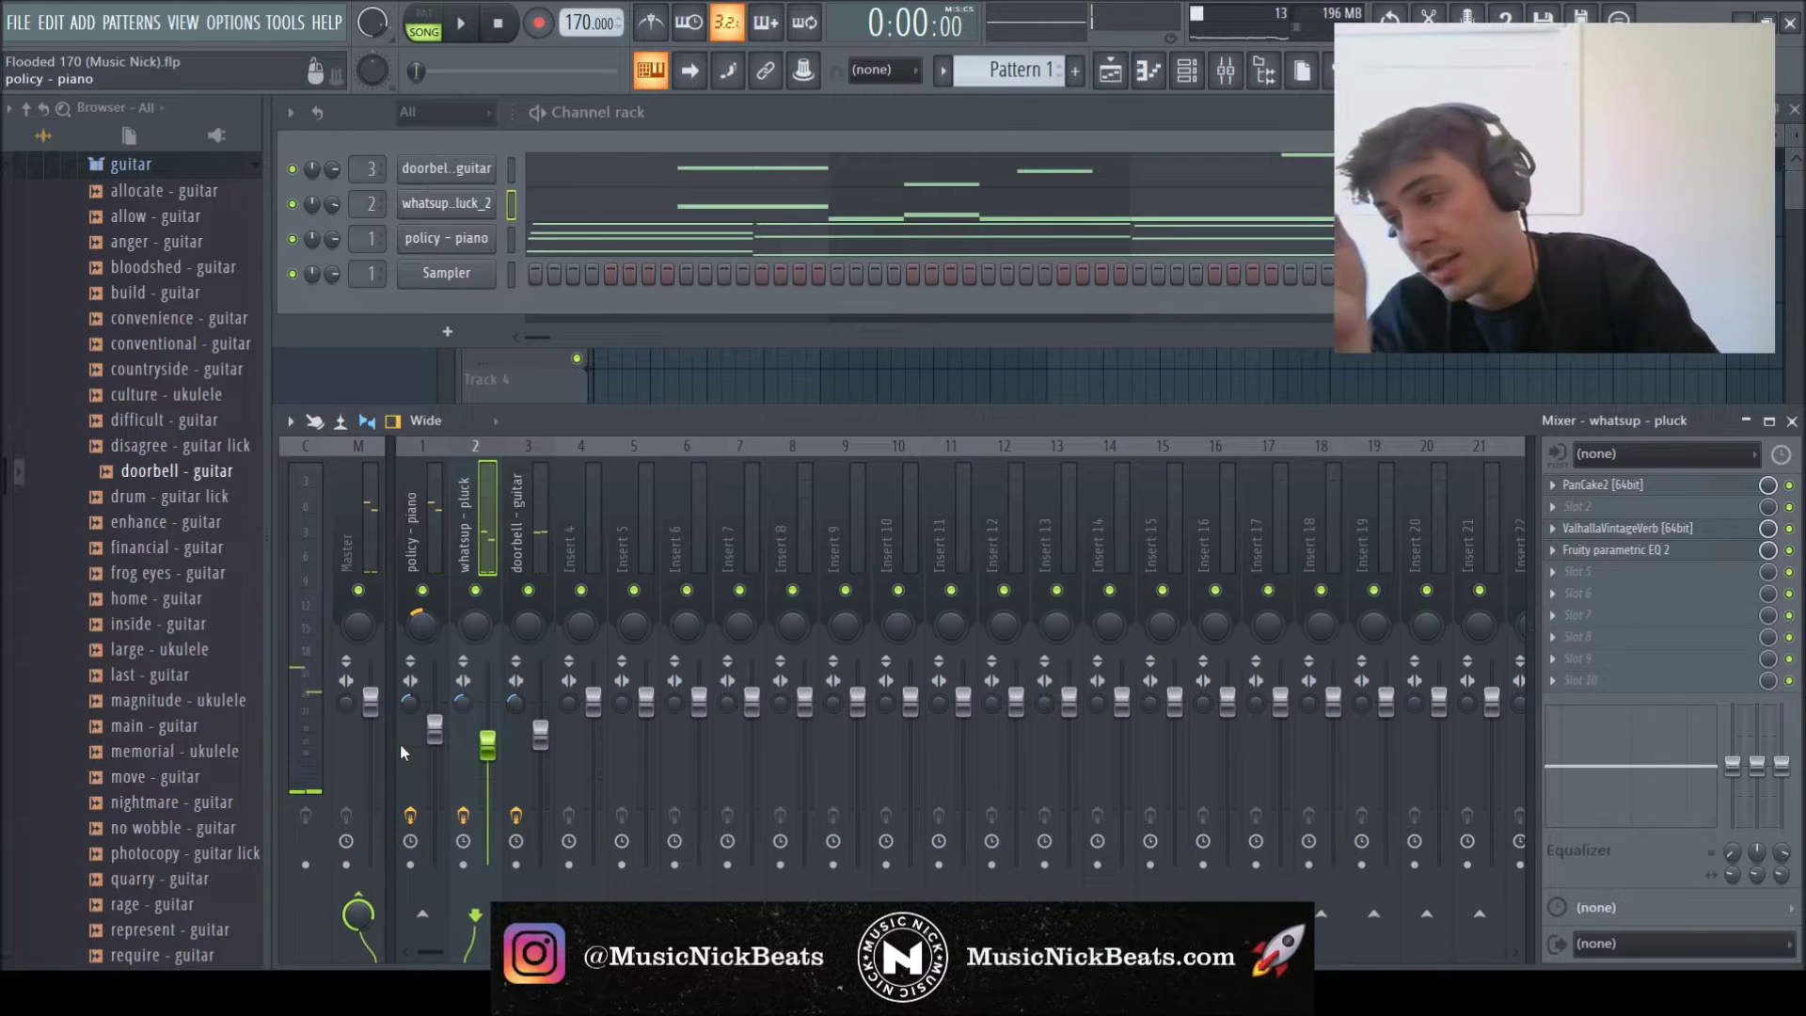
key(ctrl+s)
key(space)
scroll(5, 742, up, 3)
drag(541, 736, 487, 747)
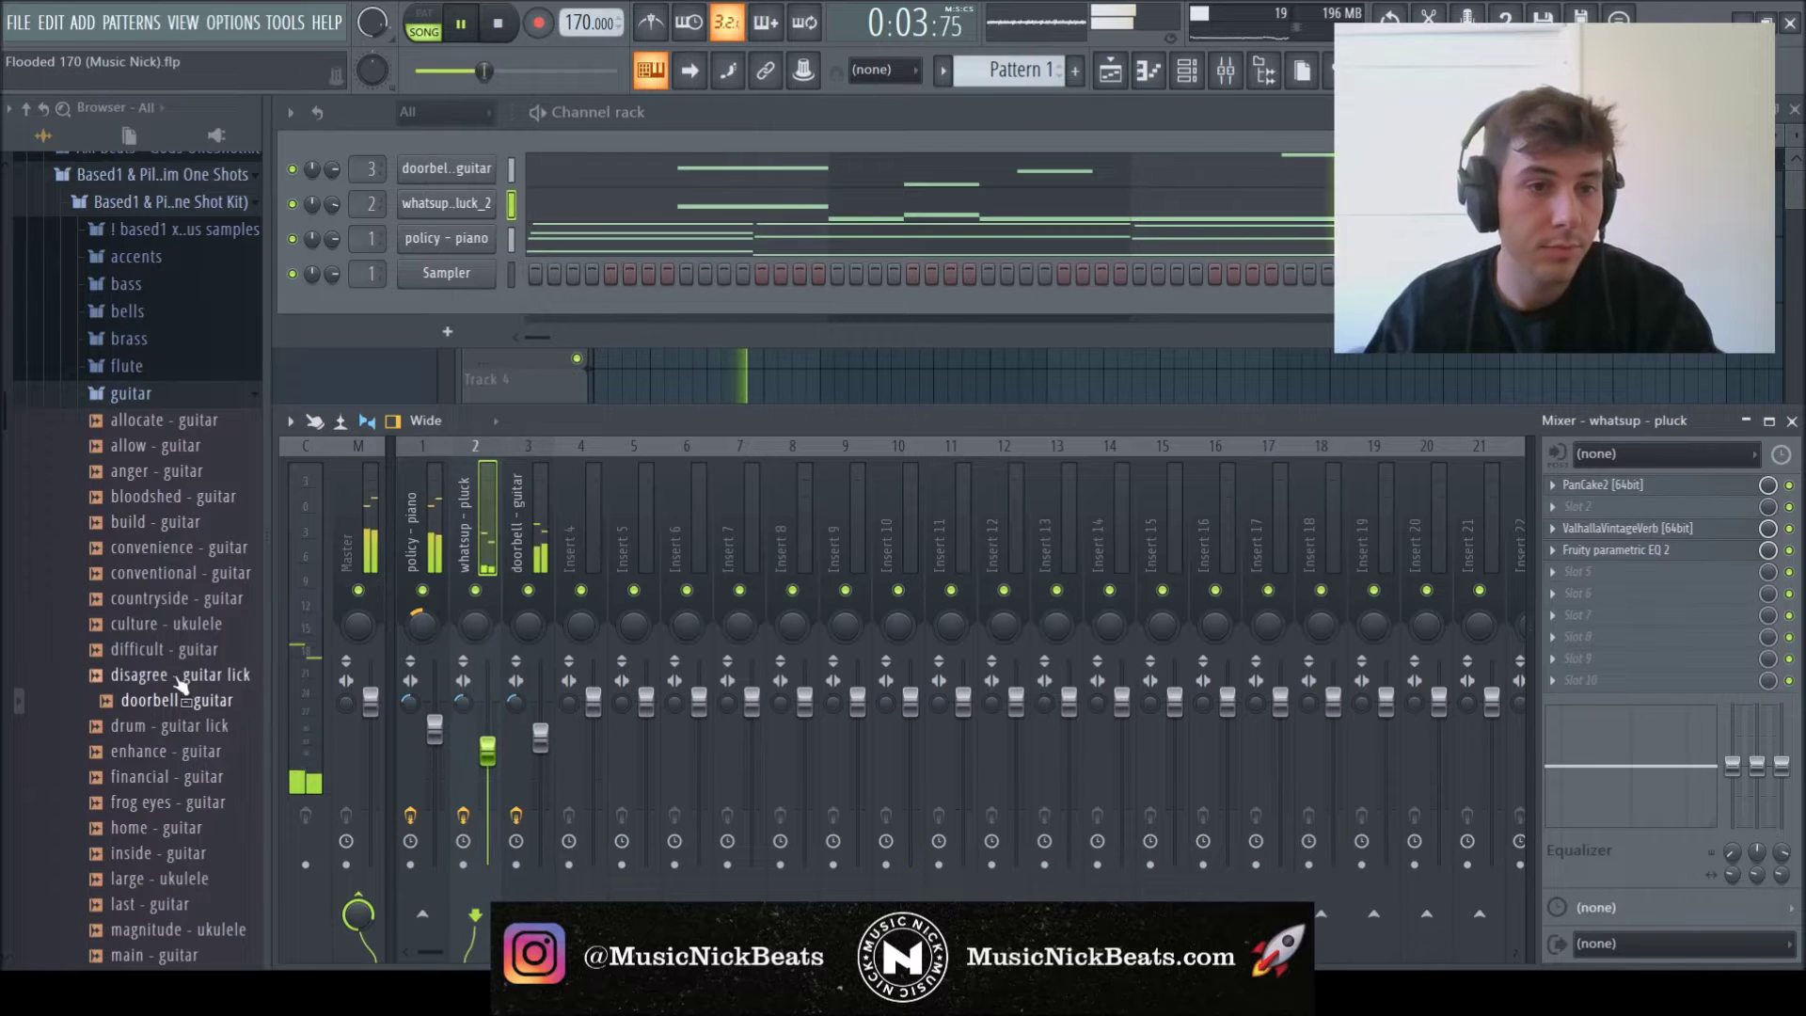
- Add an FL Keys channel and paste the piano chords into its piano roll
scroll(137, 648, up, 2)
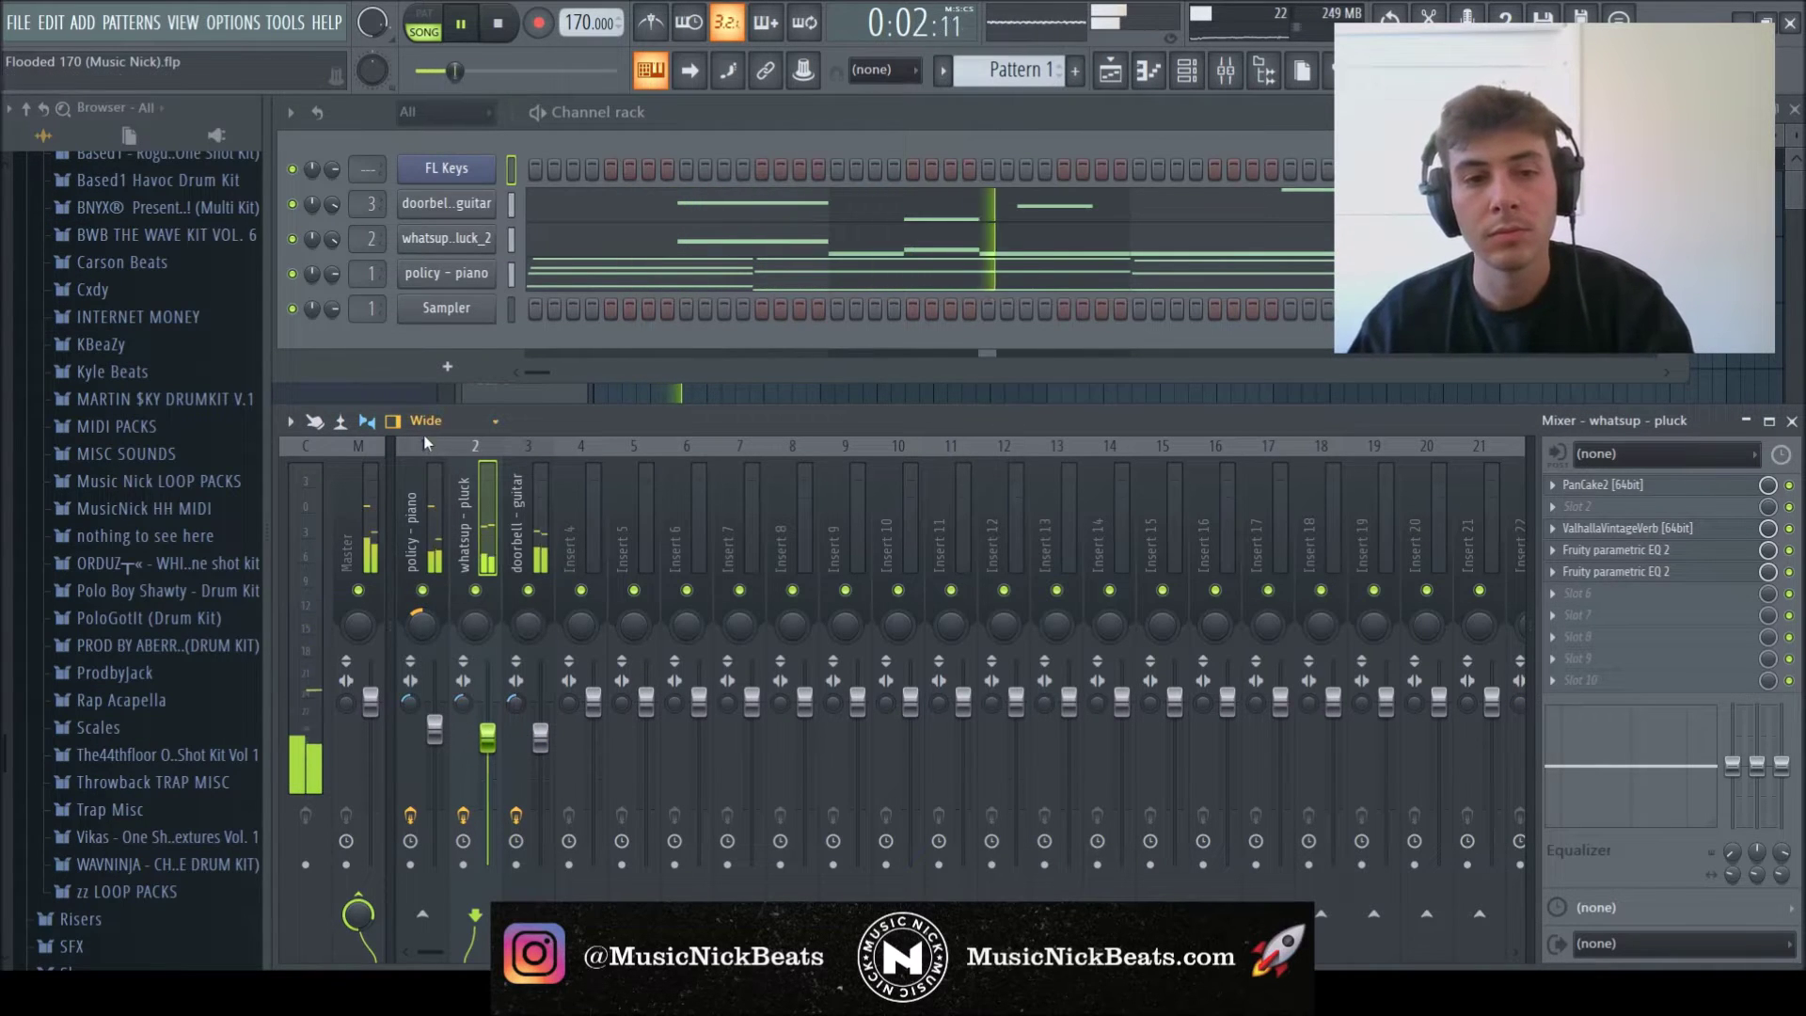
click(516, 170)
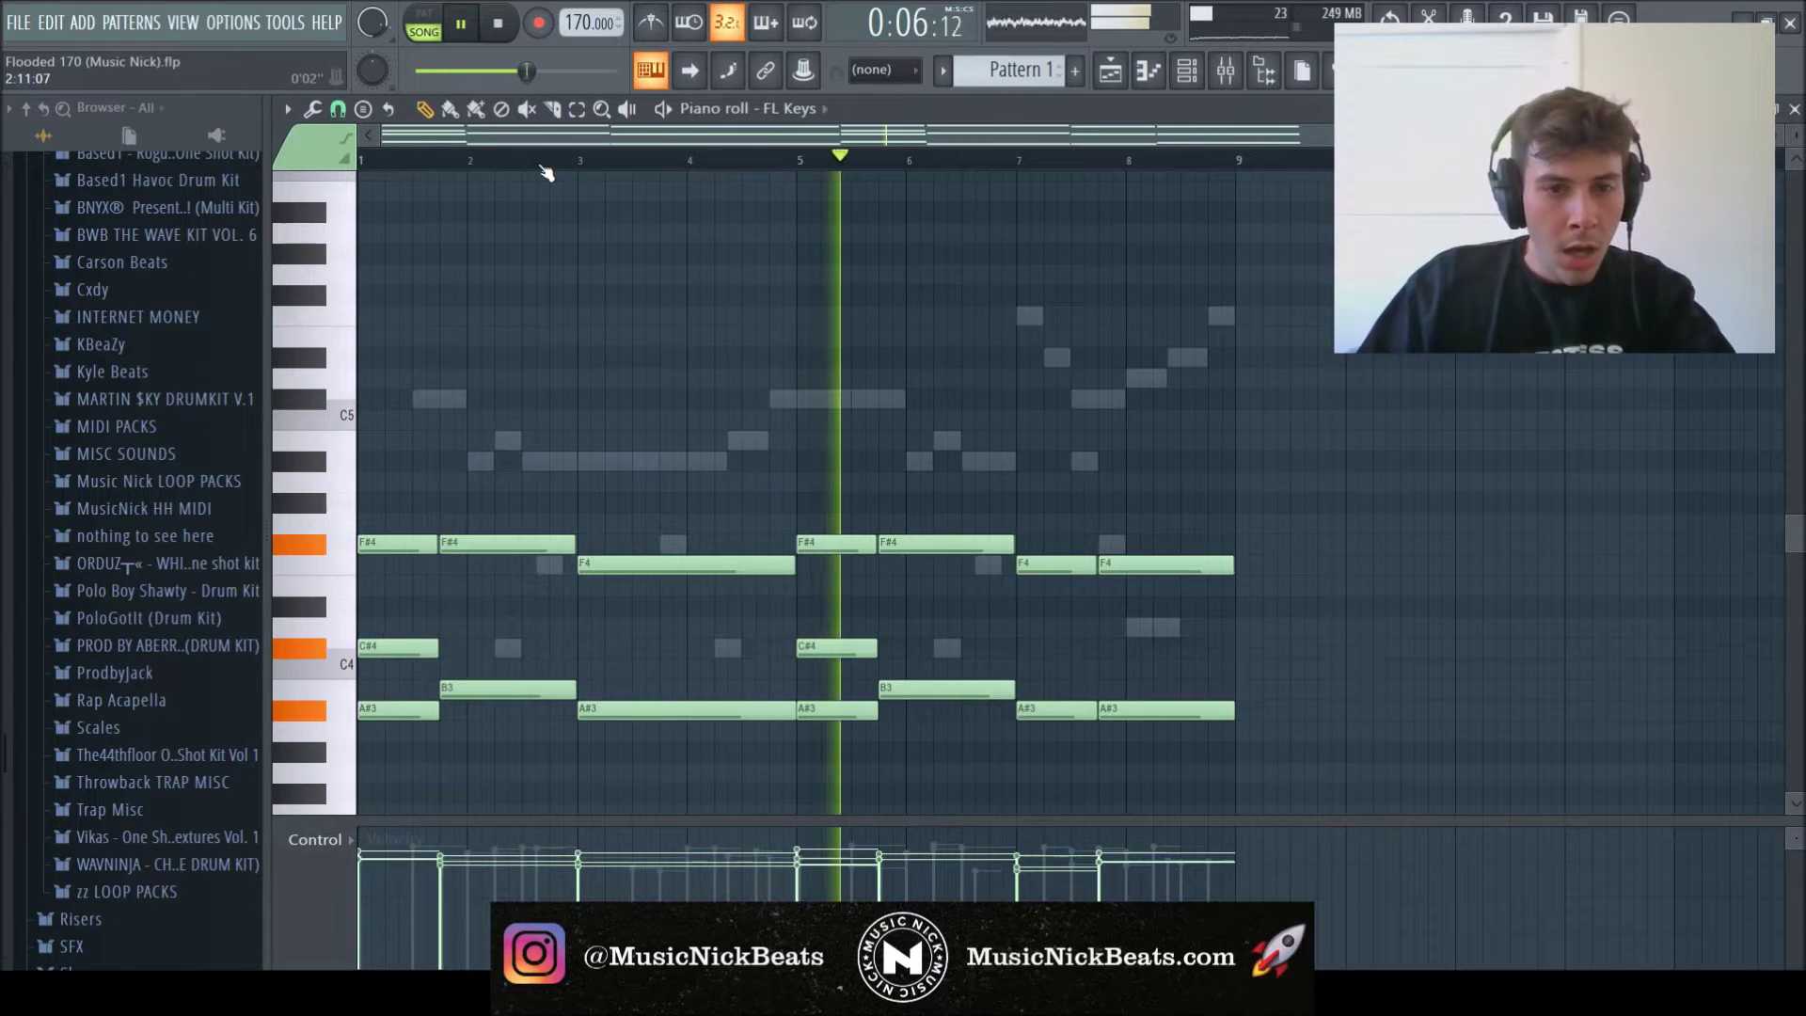
scroll(610, 254, down, 3)
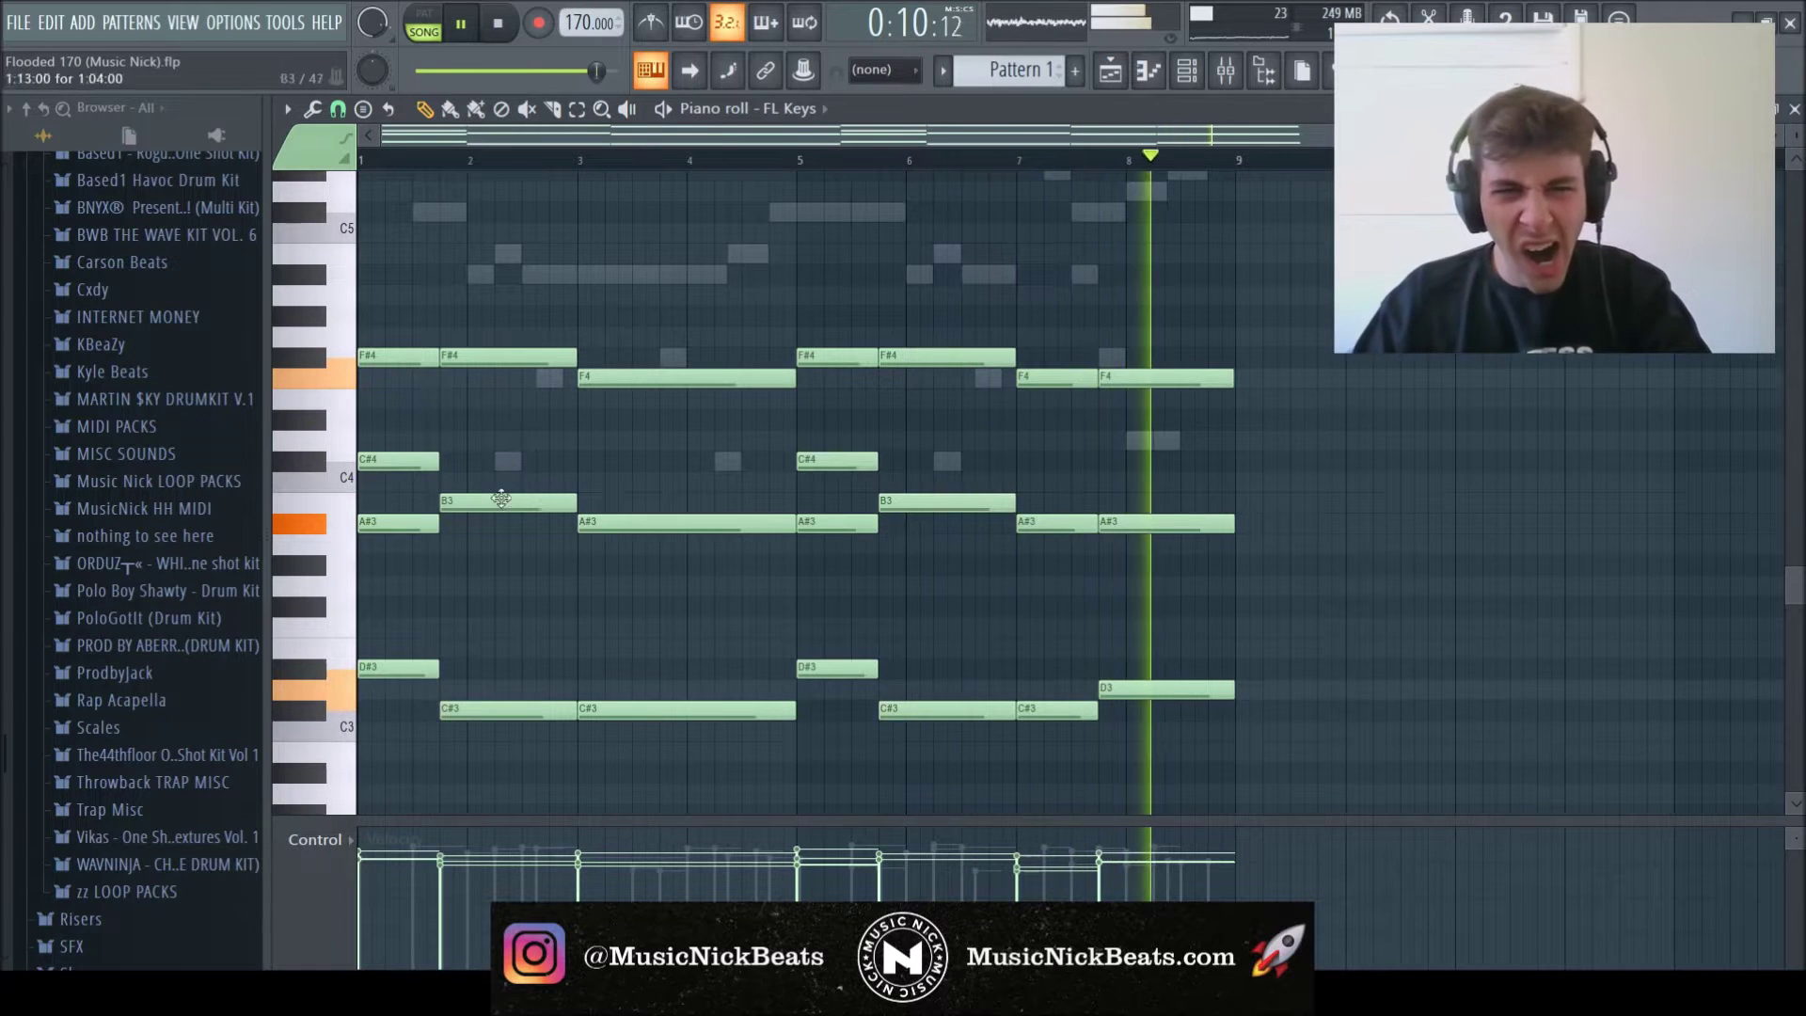
- Duplicate all the FL Keys chord notes and transpose the copies up two octaves
key(ctrl+a)
mouse_move(491, 357)
mouse_down()
mouse_move(512, 352)
mouse_move(430, 354)
mouse_up()
key(space)
key(ctrl+Up)
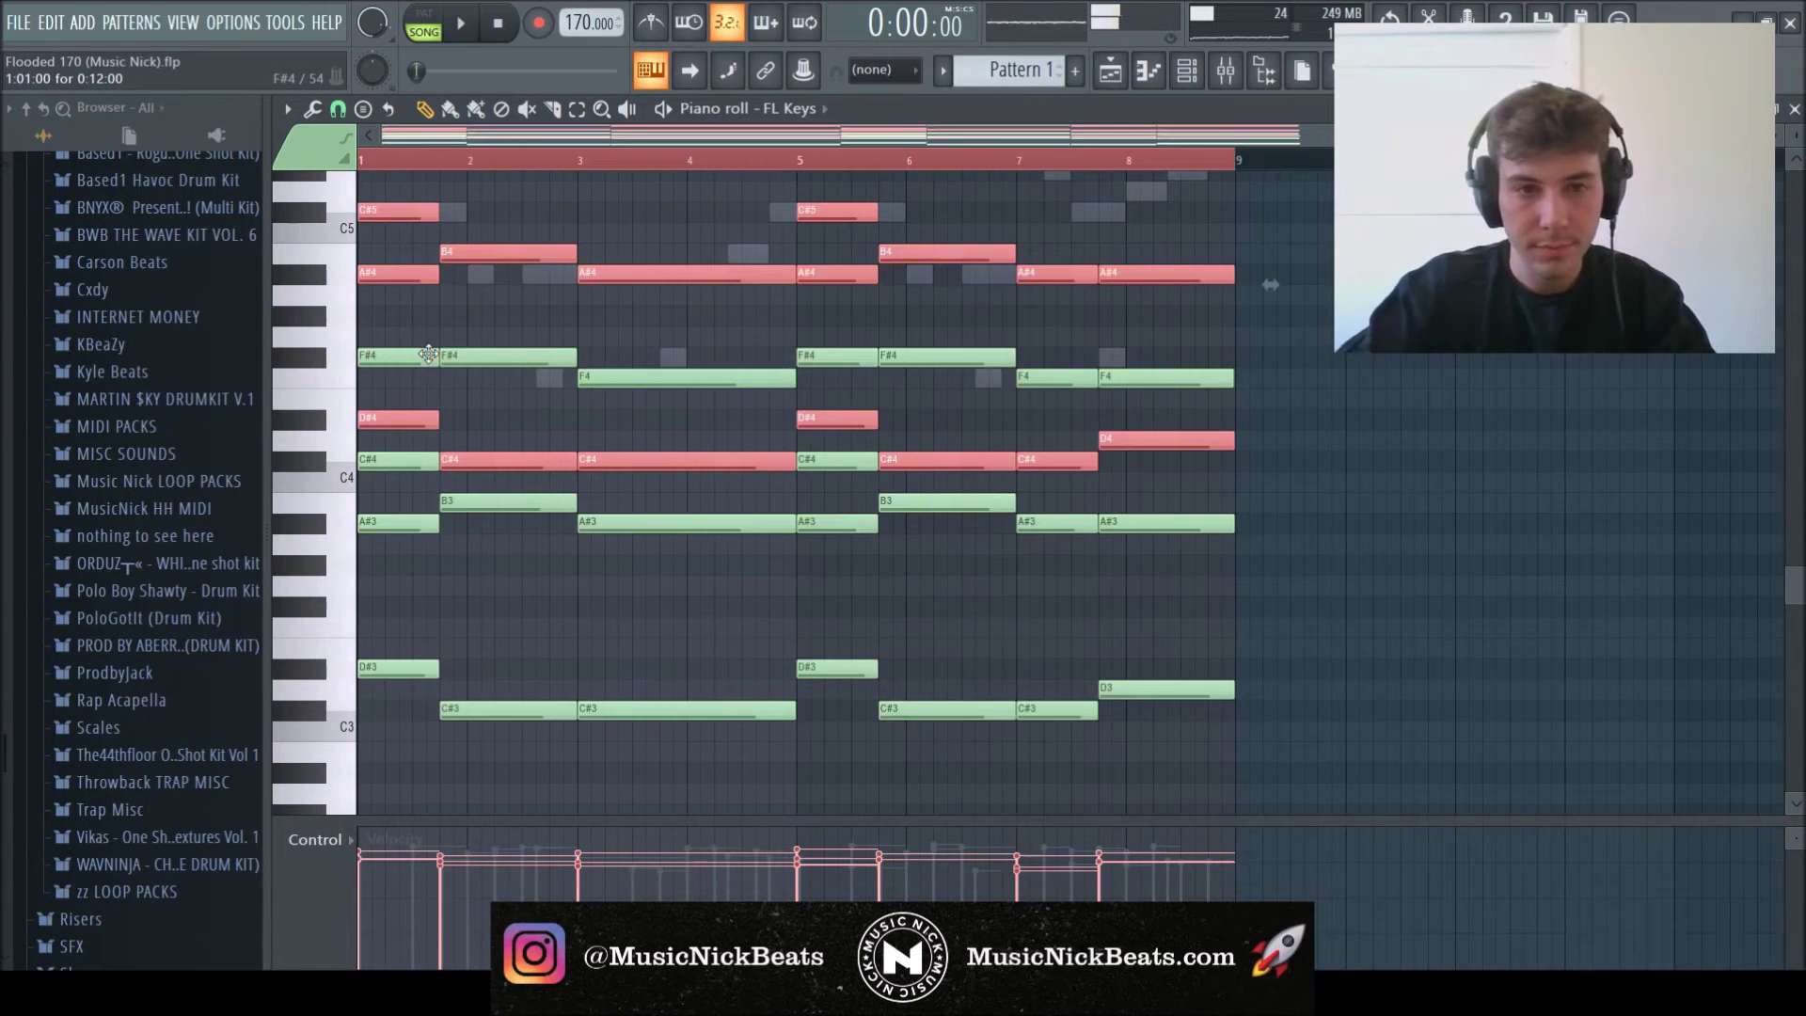
key(ctrl+Up)
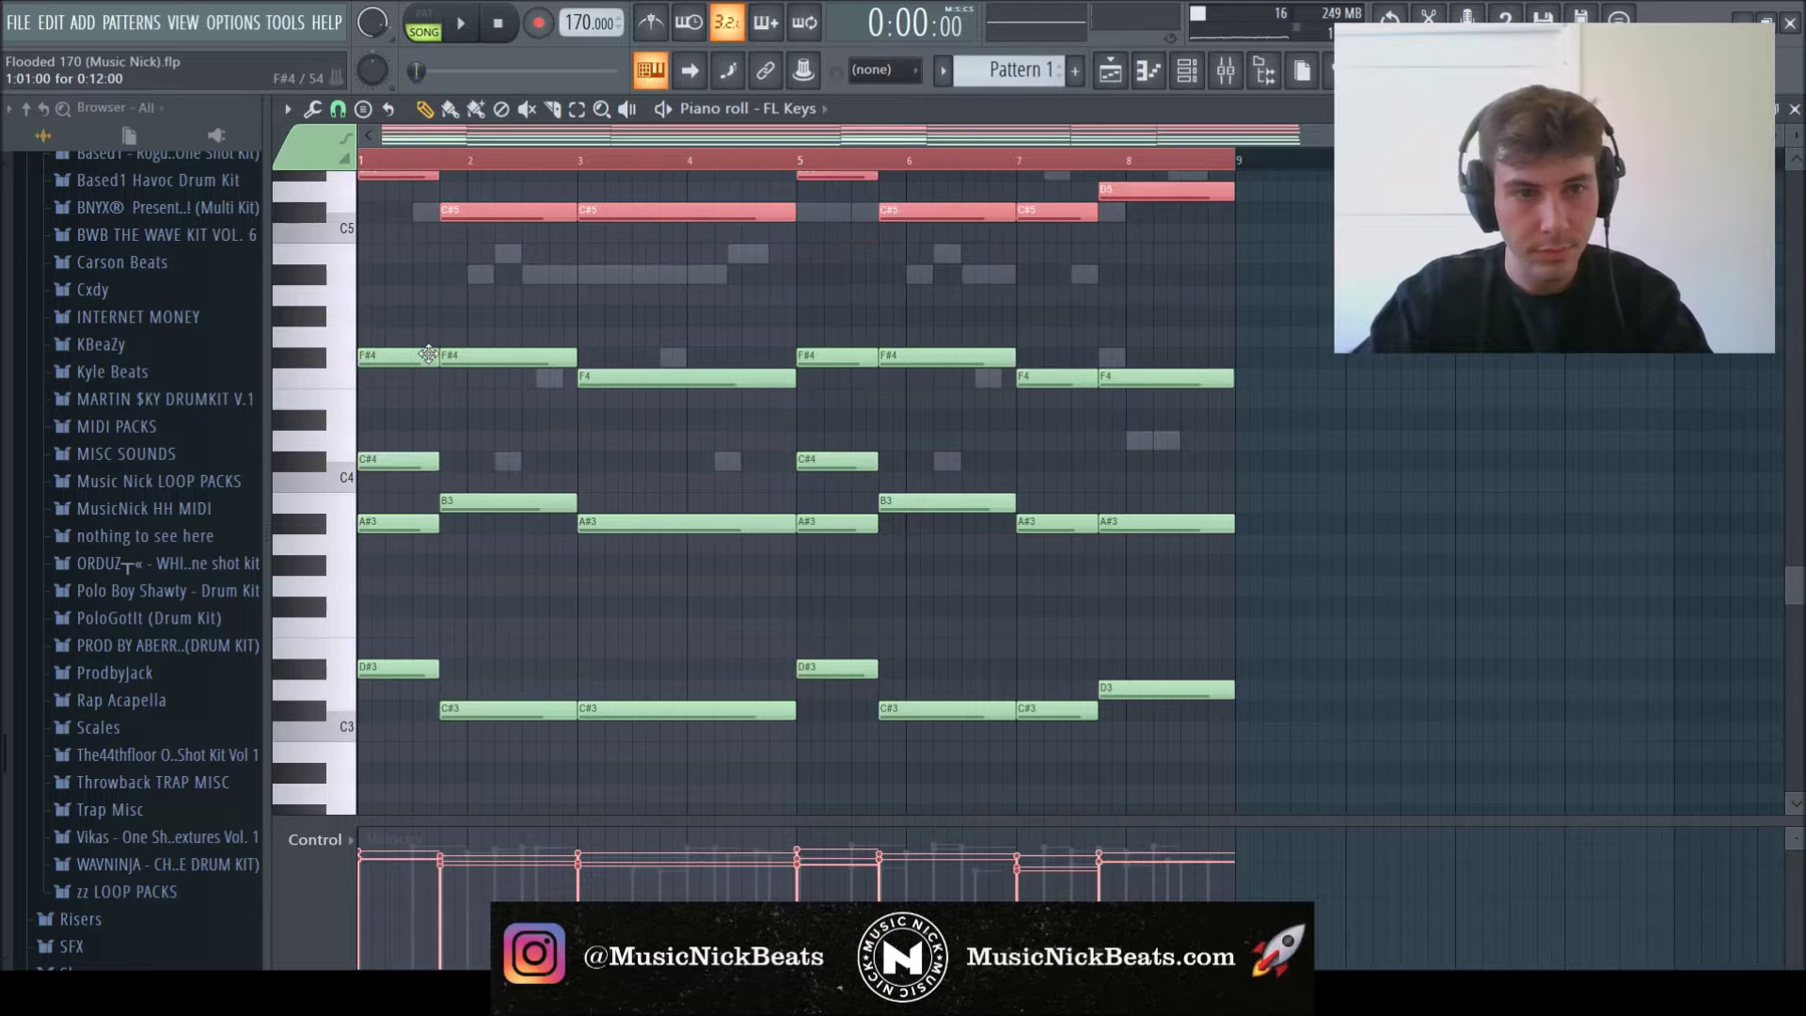
- Arpeggiate all the FL Keys notes into a run of short single notes across the eight bars
key(ctrl+a)
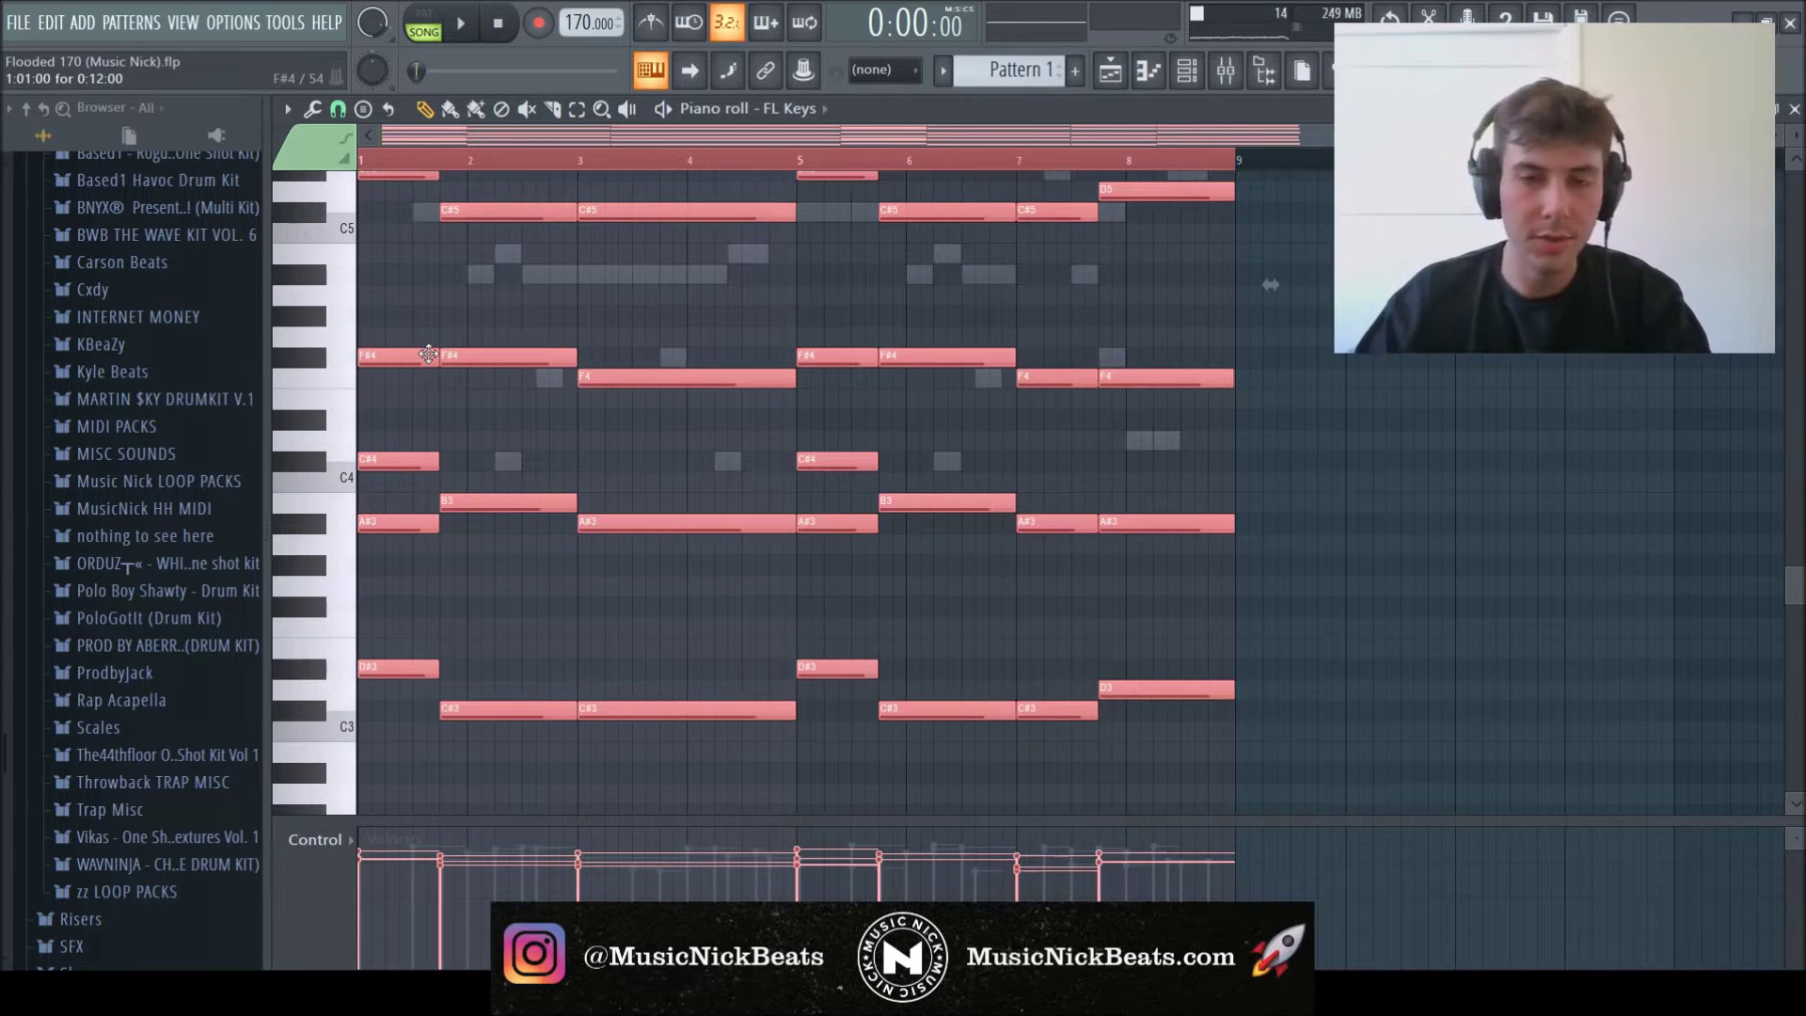
scroll(428, 353, up, 3)
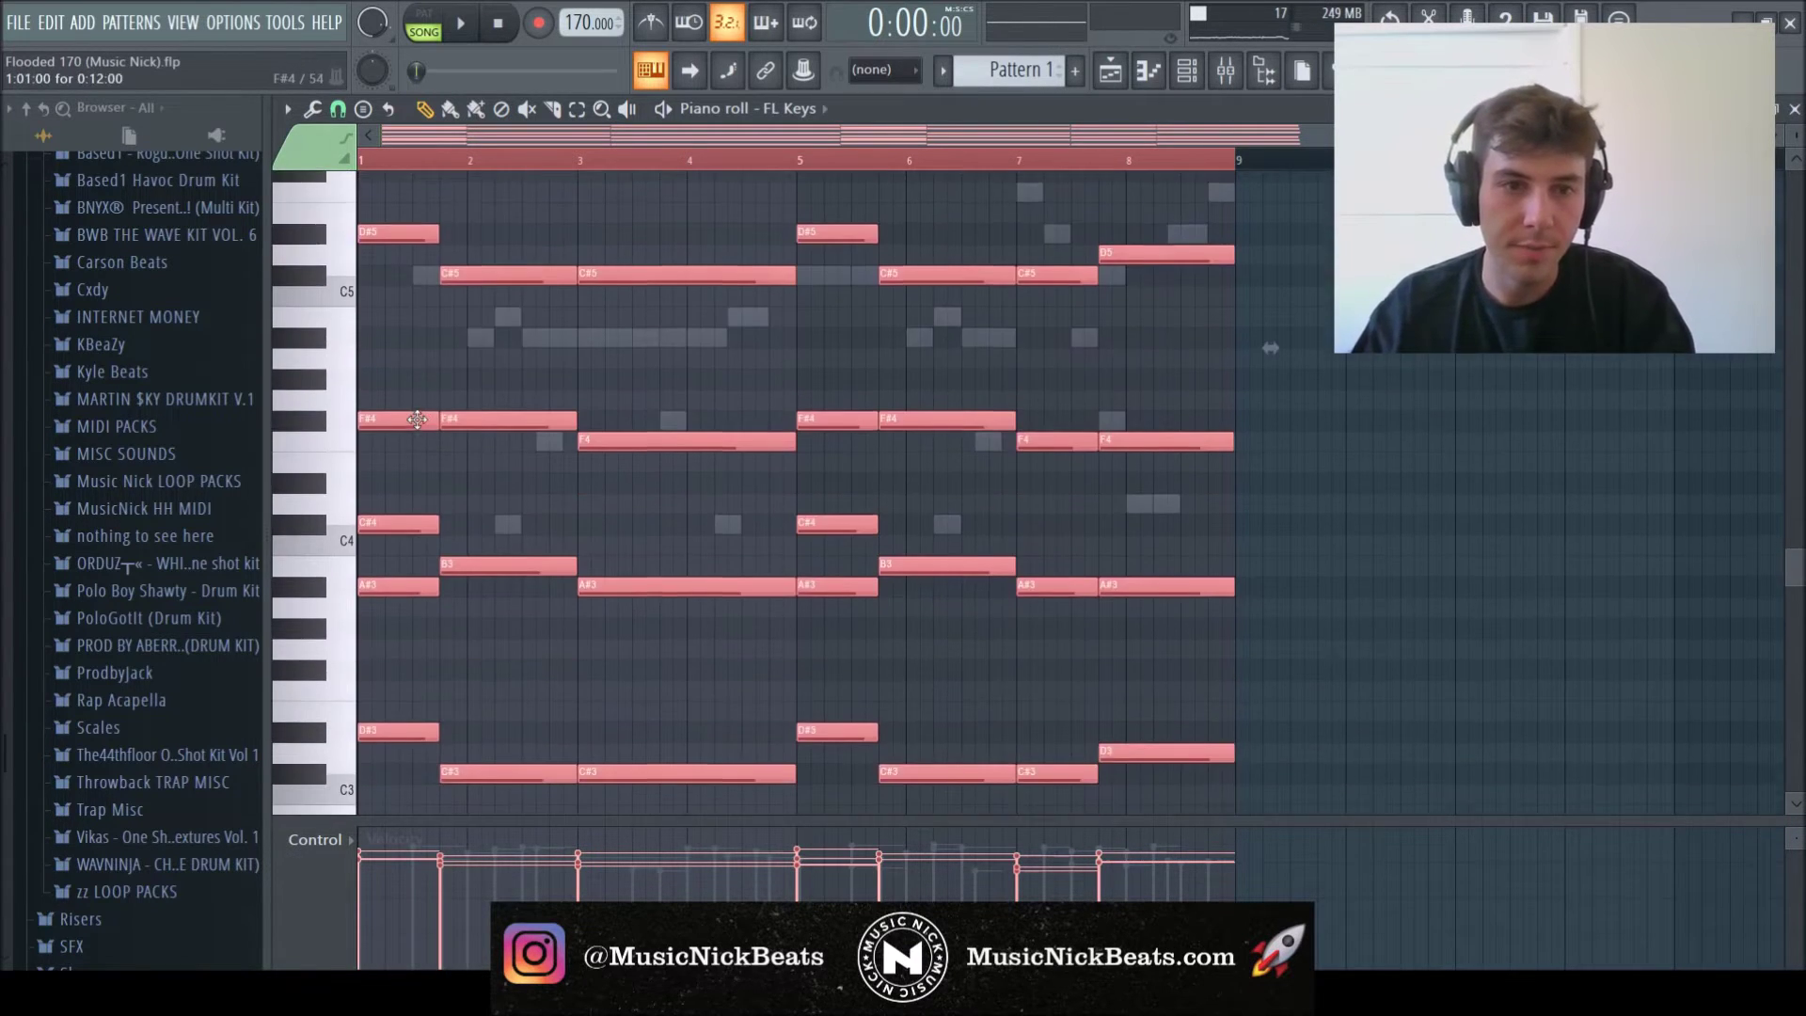
scroll(420, 423, up, 3)
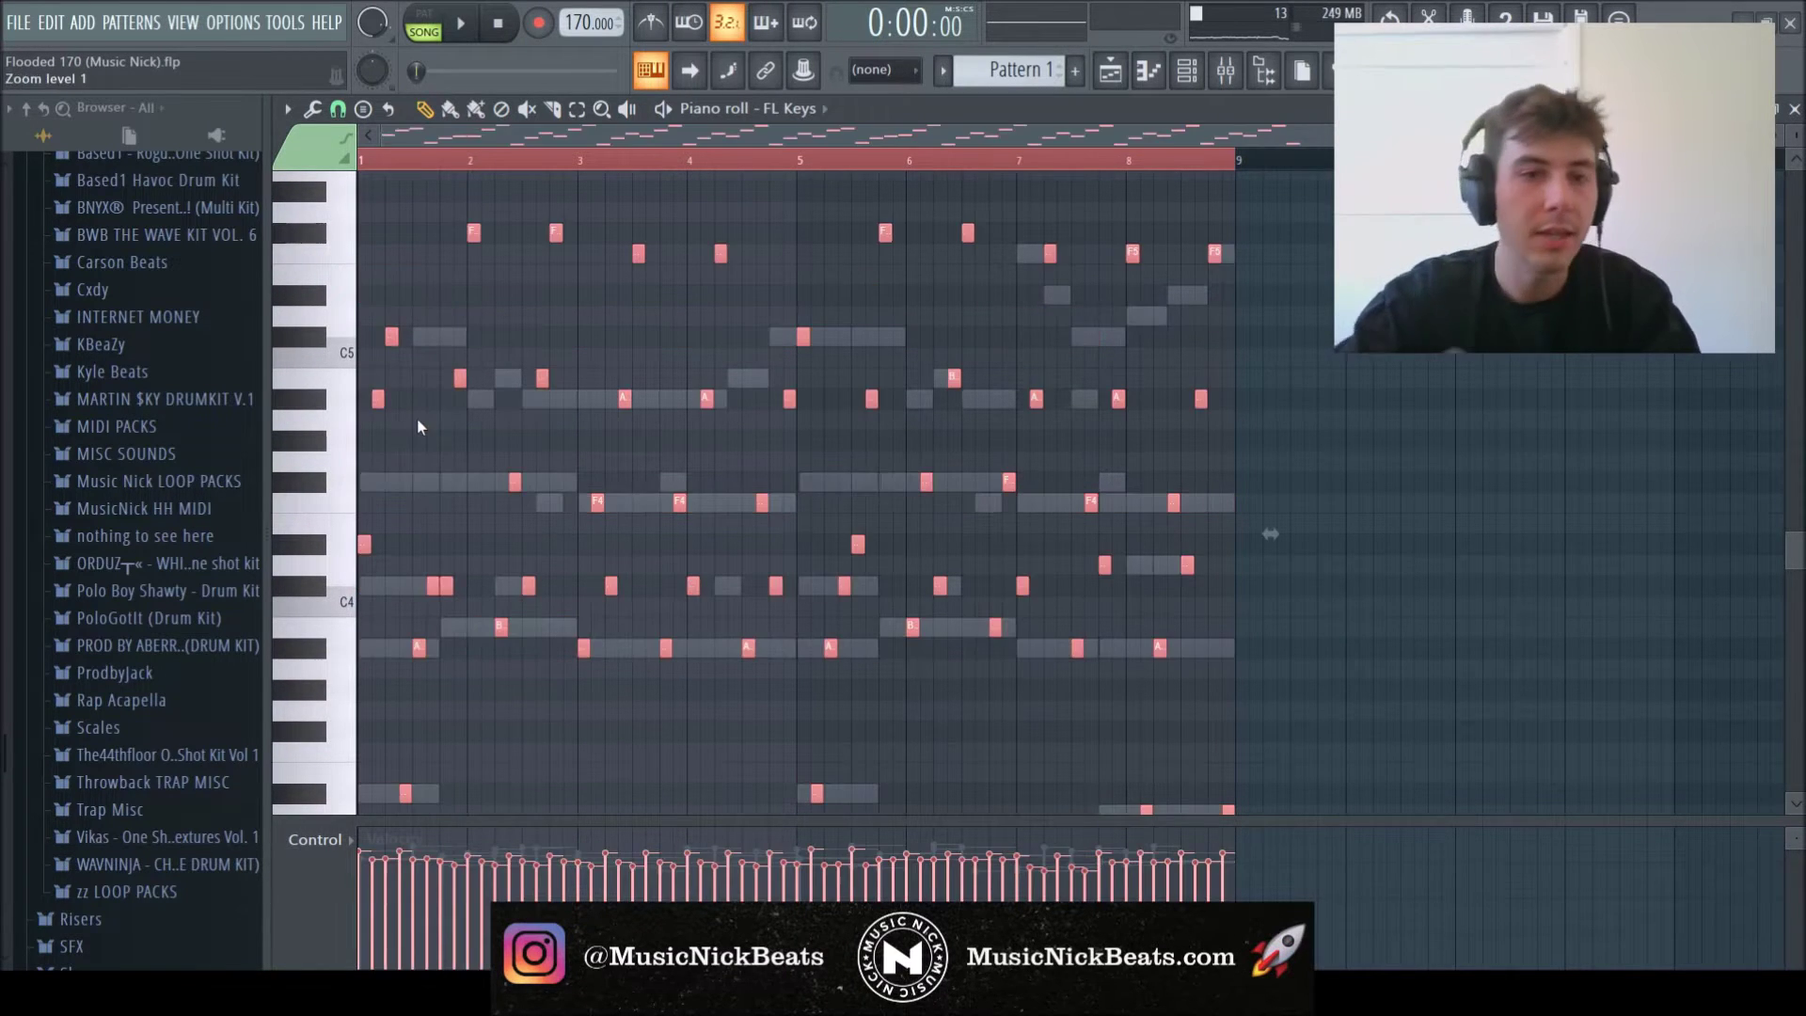
- Transpose the whole FL Keys arpeggio up two octaves while listening to it in playback
key(space)
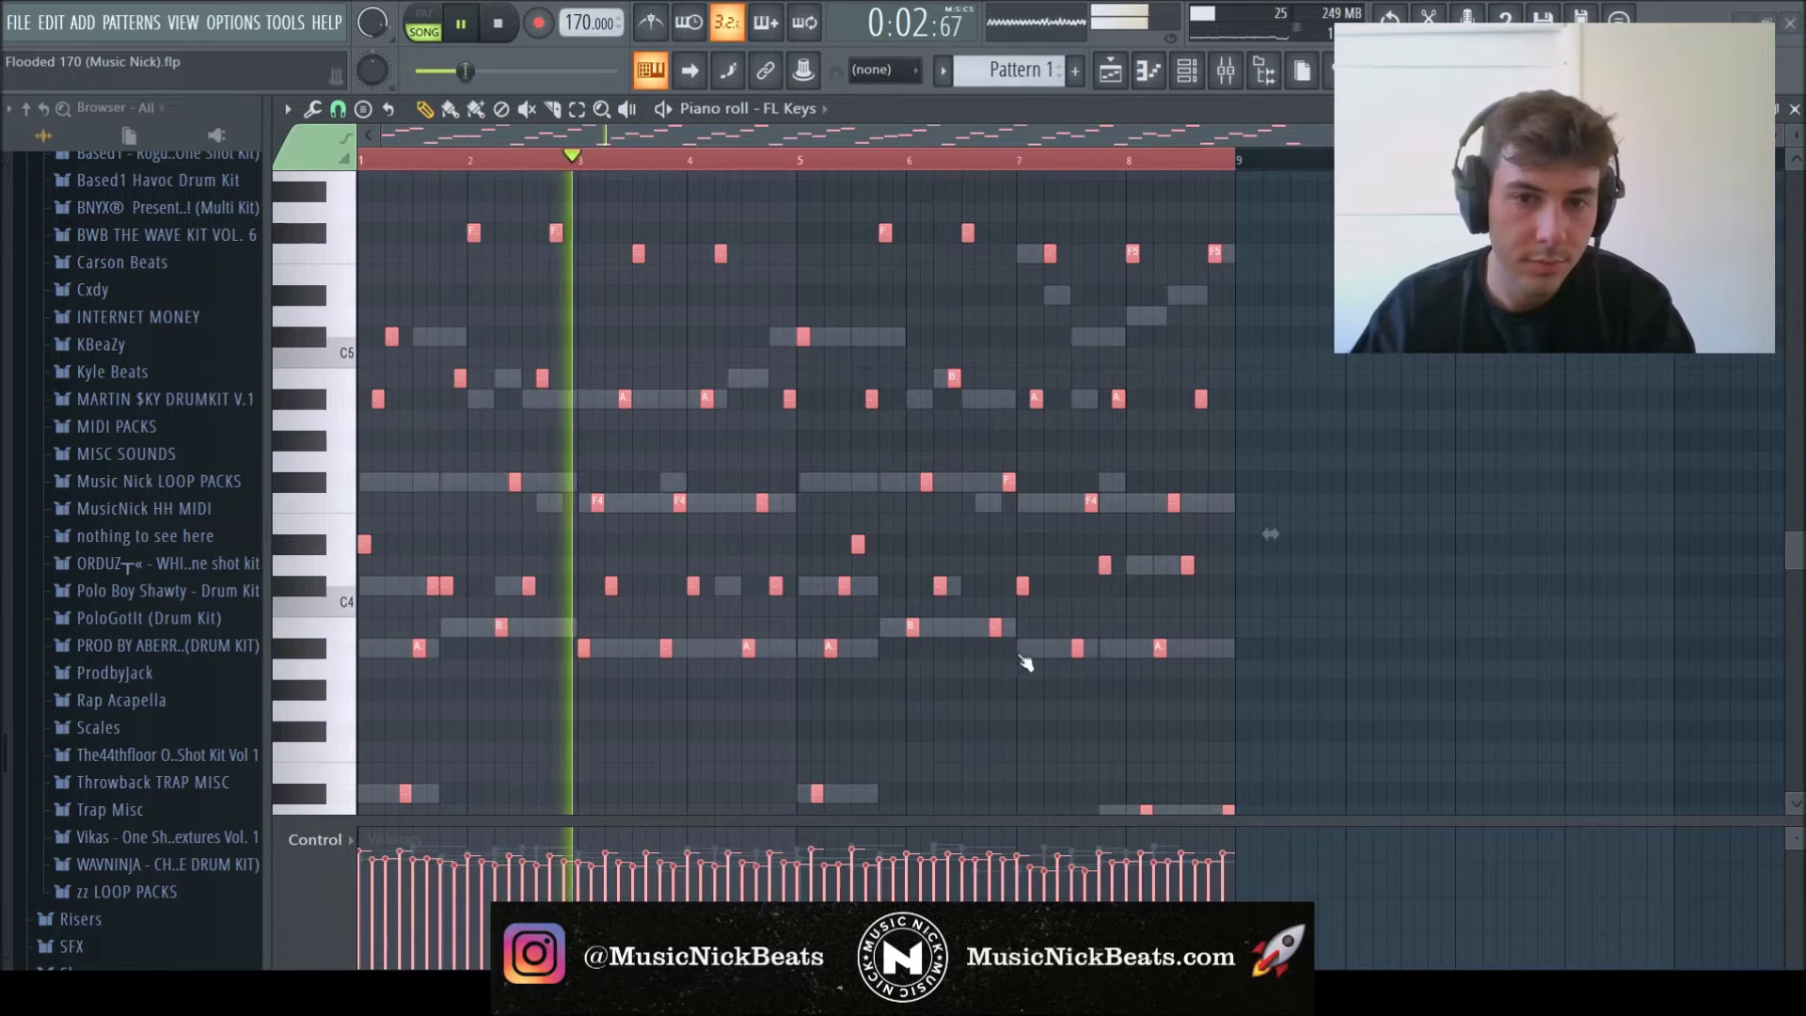
key(ctrl+Up)
key(ctrl+Up)
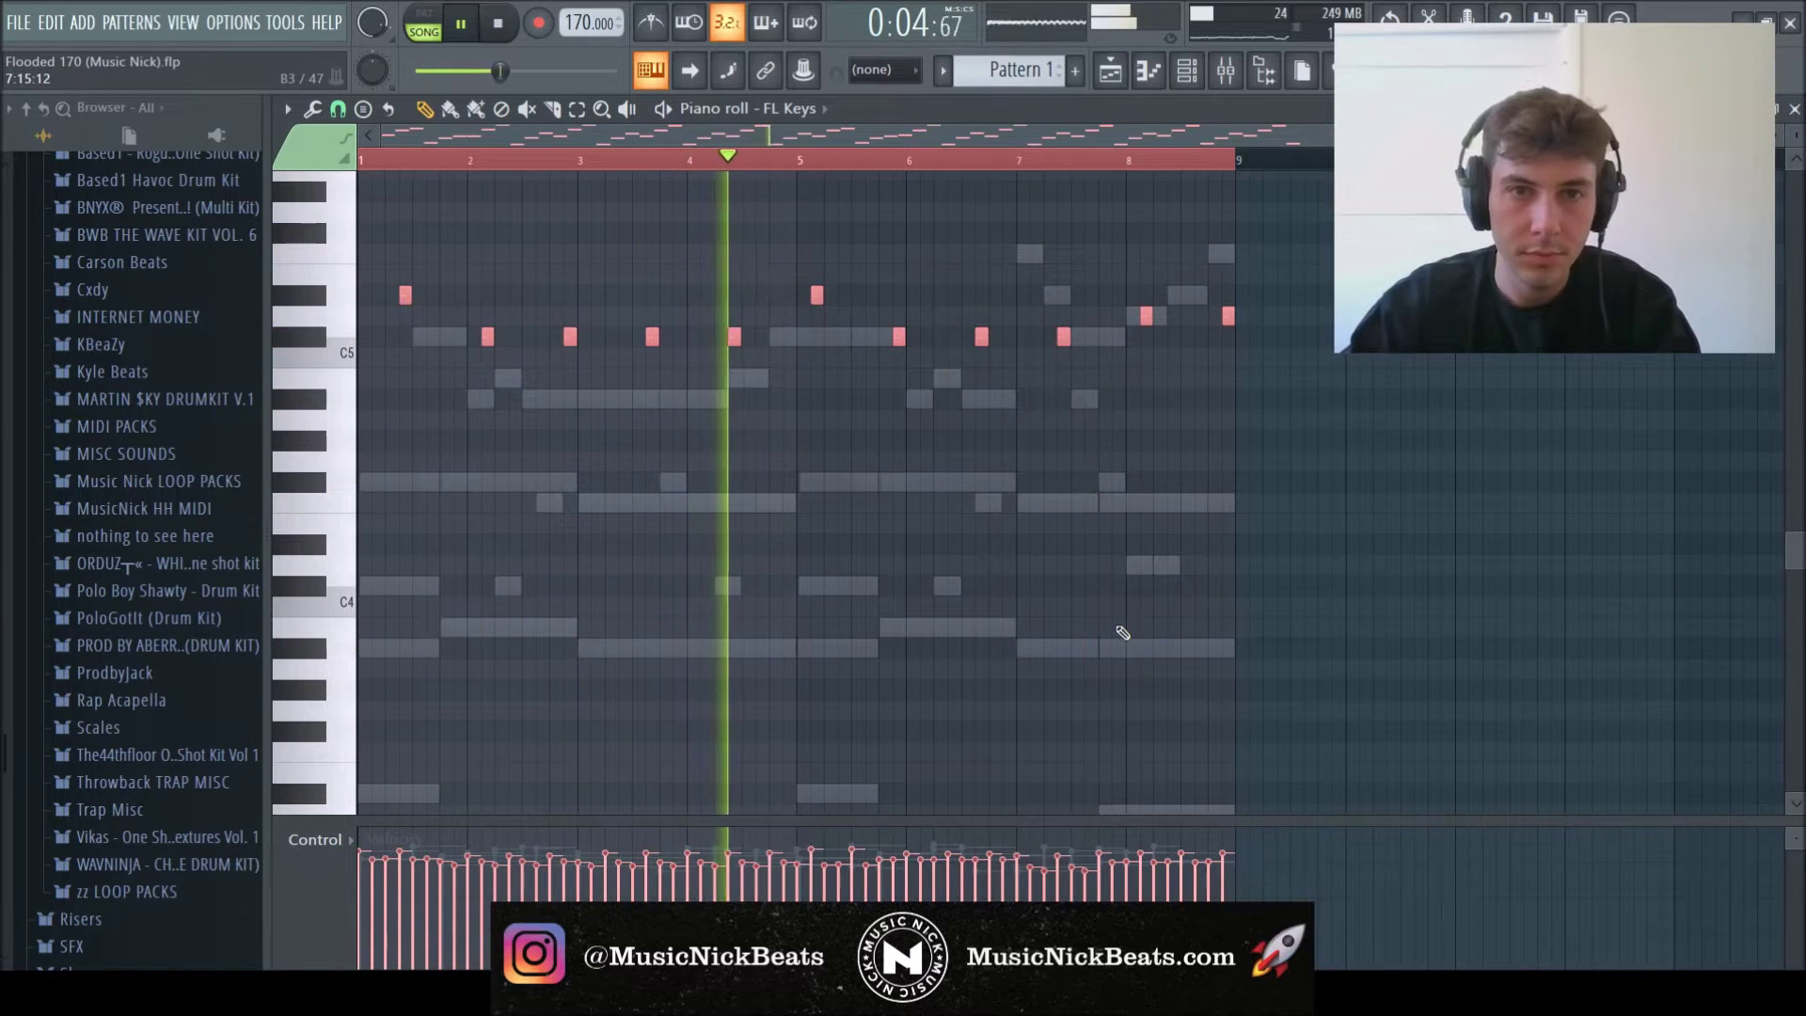
scroll(1123, 633, up, 8)
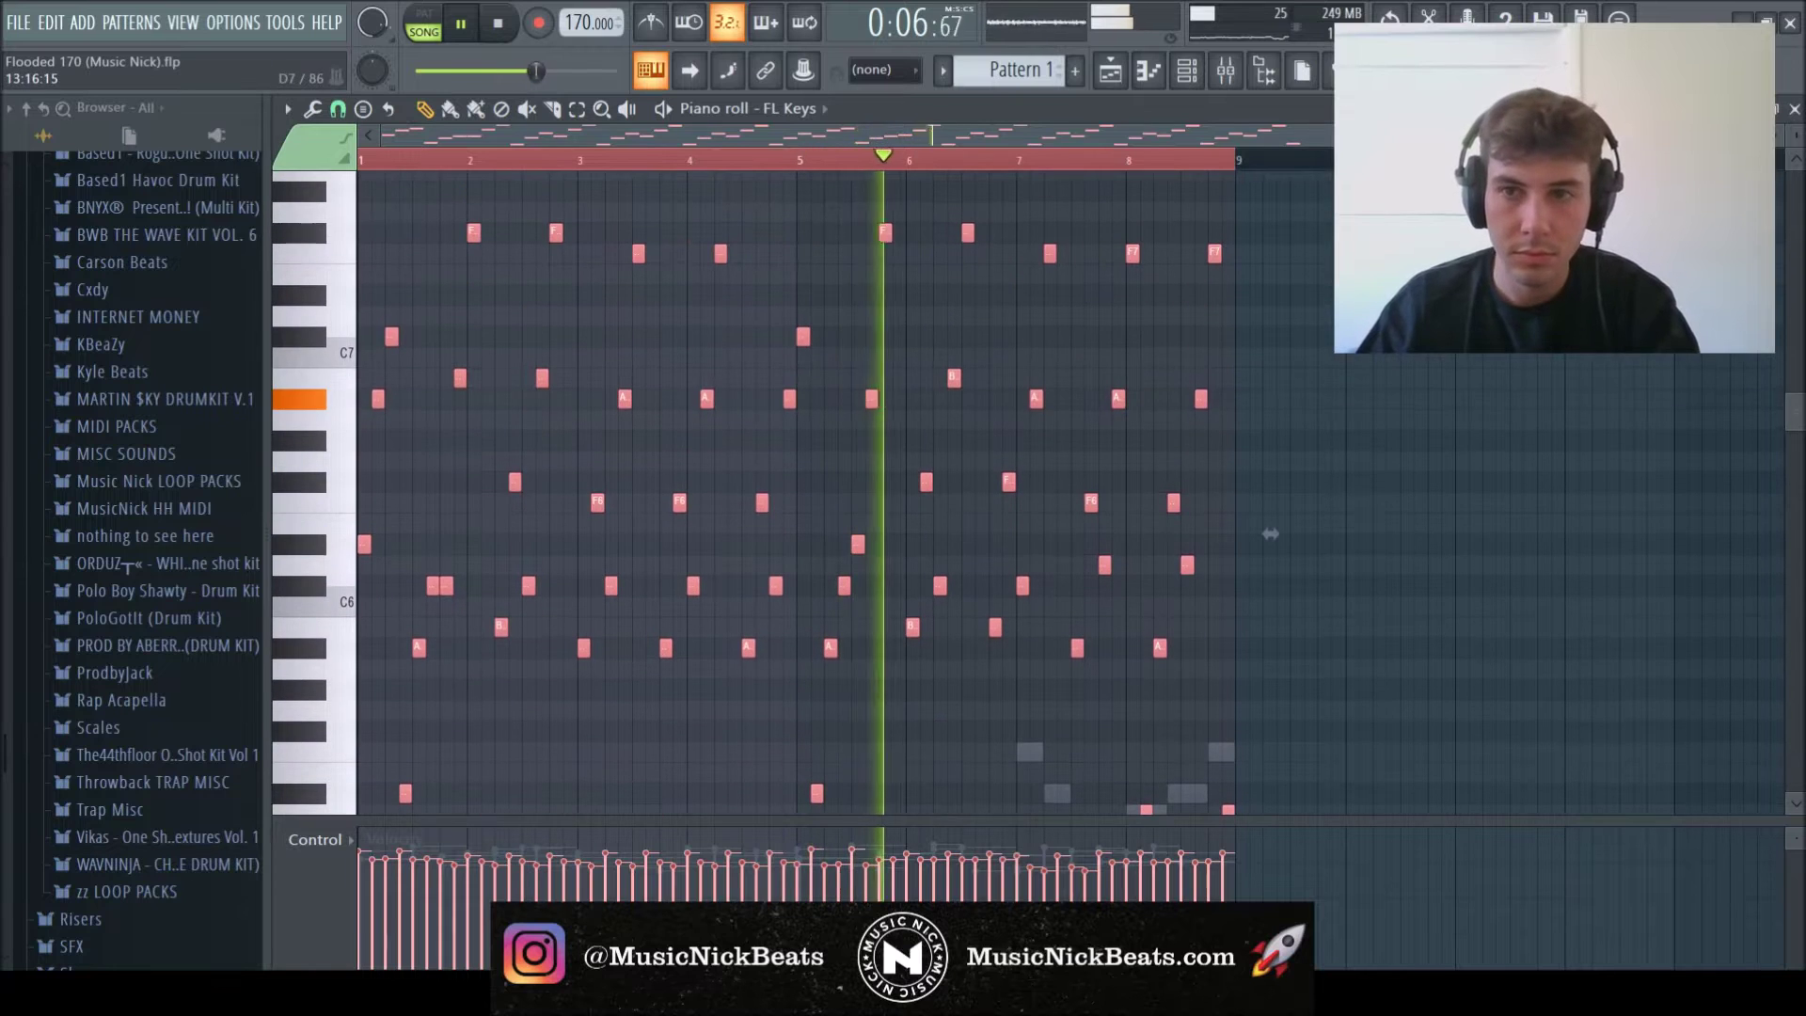
click(1795, 110)
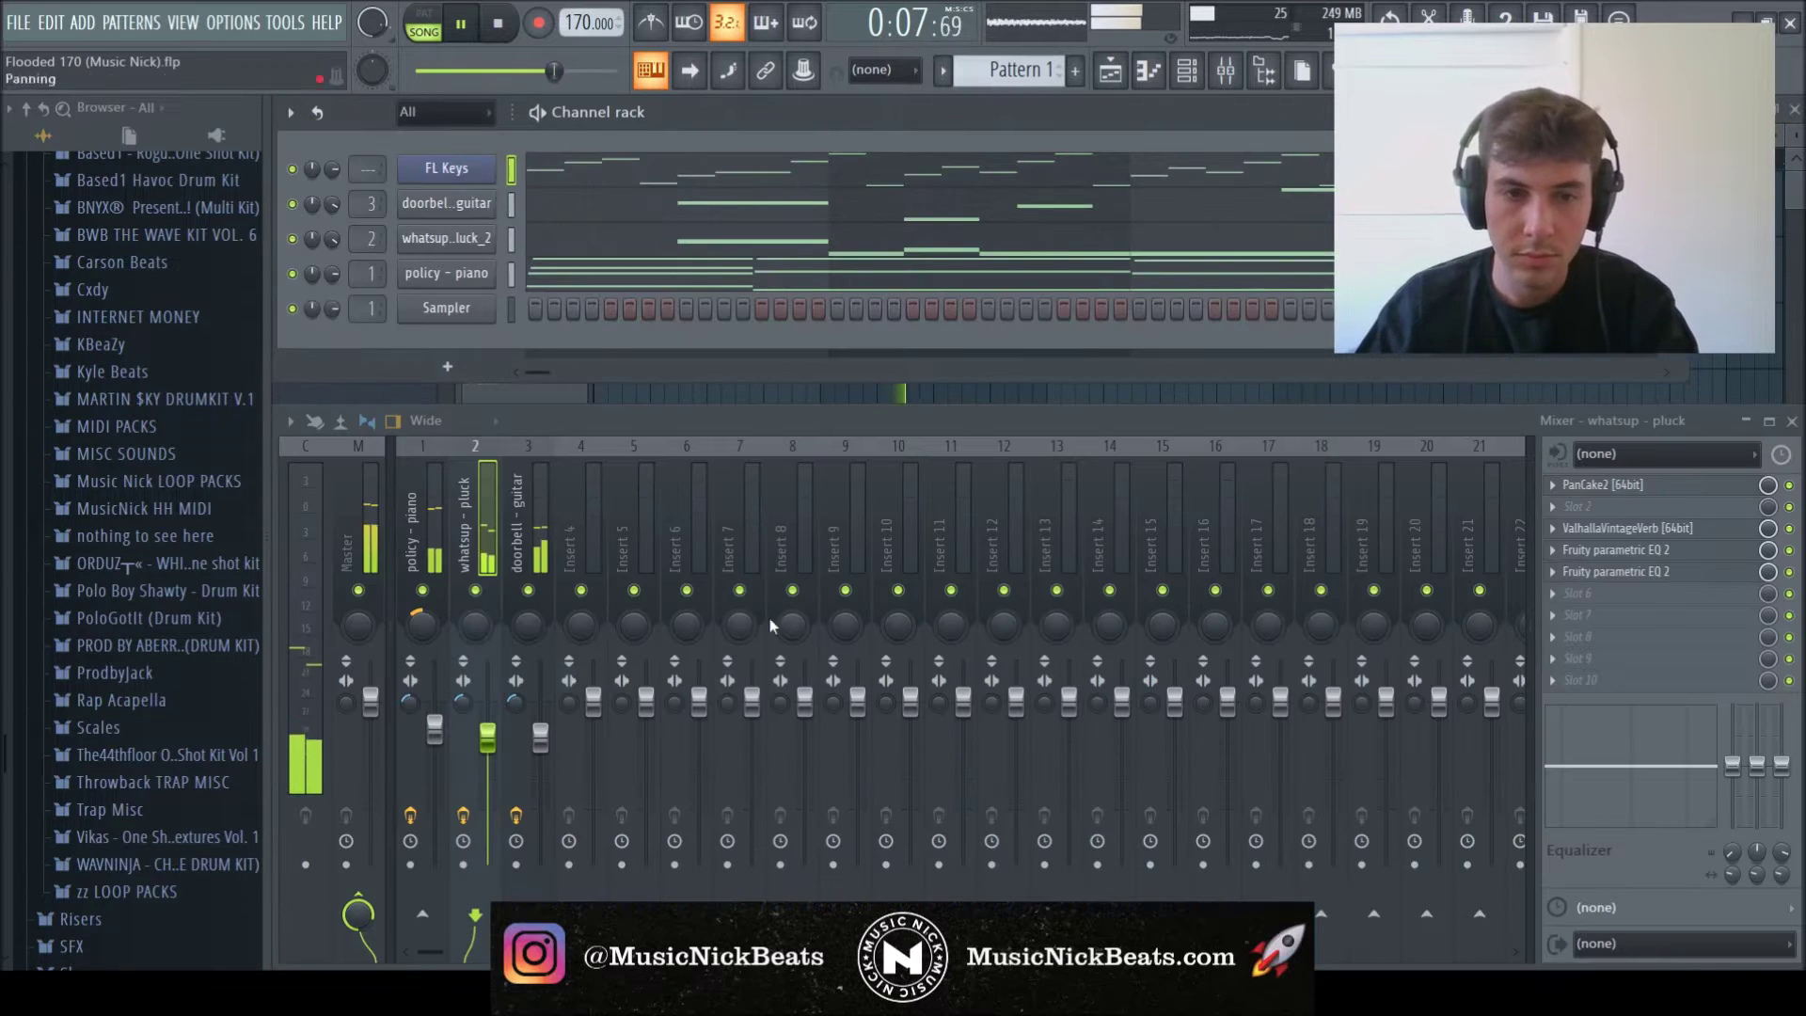
- Route FL Keys to mixer track 4 and add HalfTime and SketchCassette, with the tape age between new and used
click(589, 518)
key(ctrl+l)
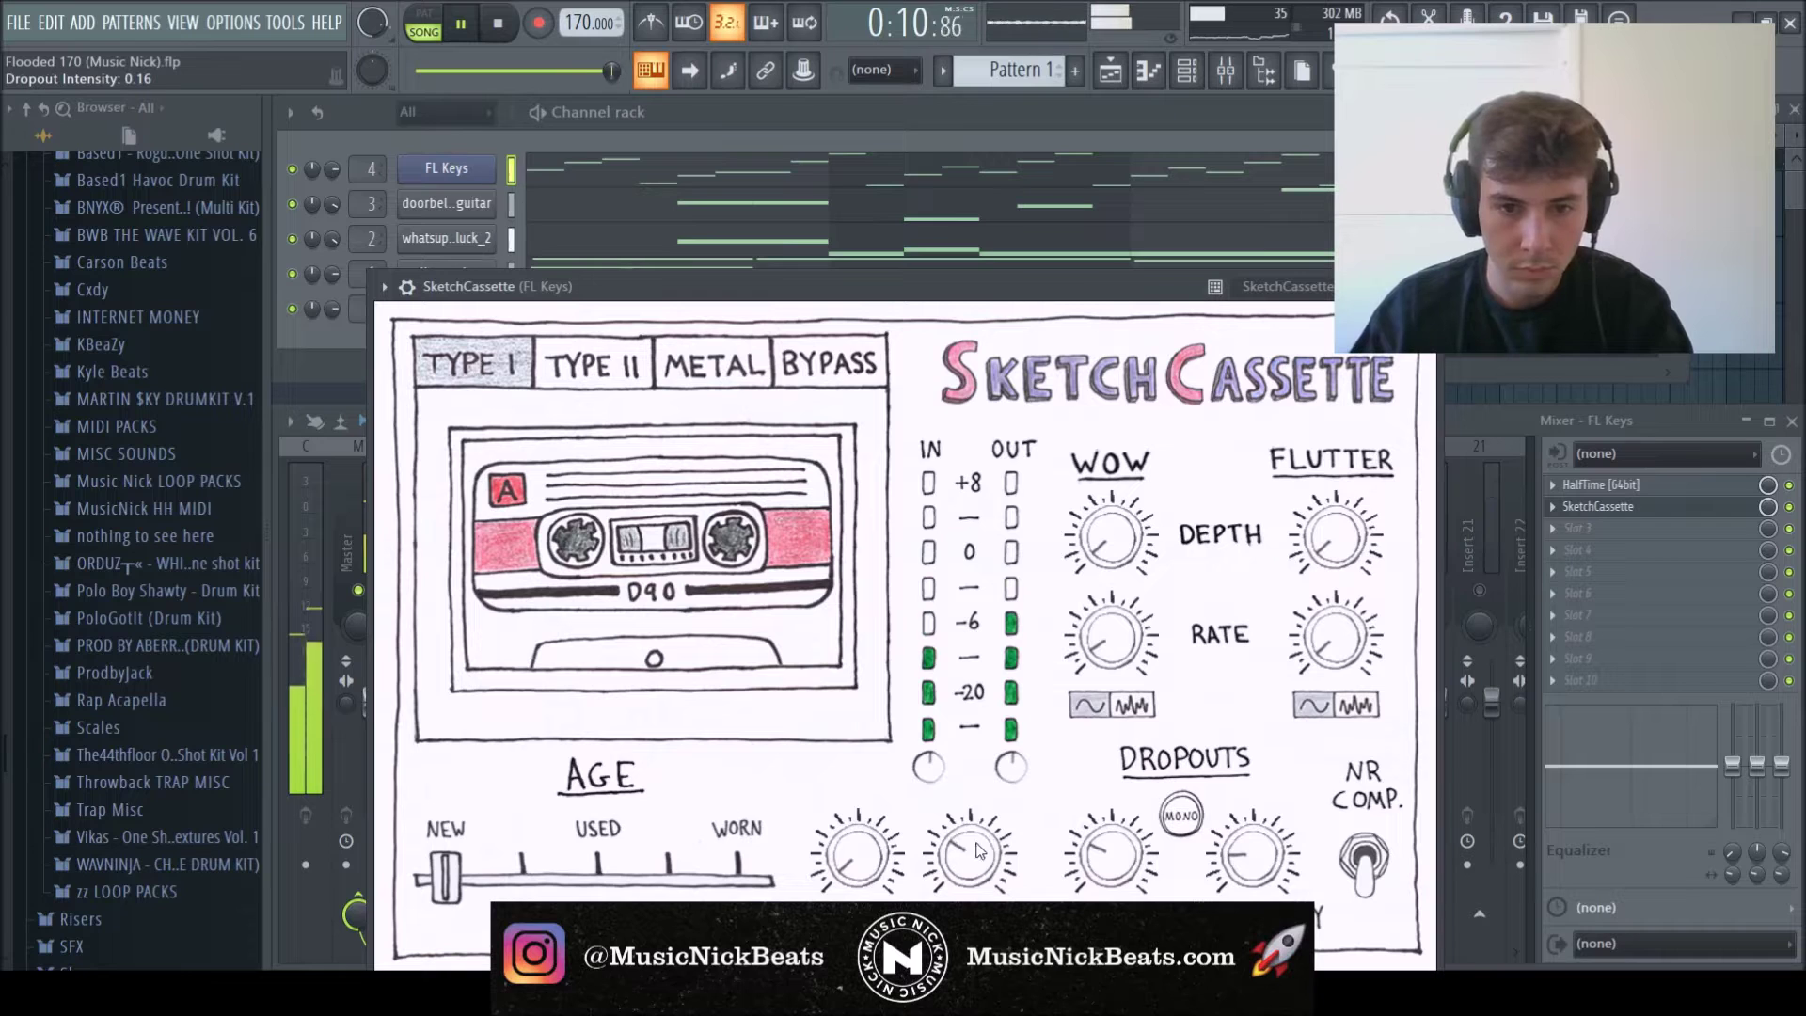
drag(620, 873, 486, 886)
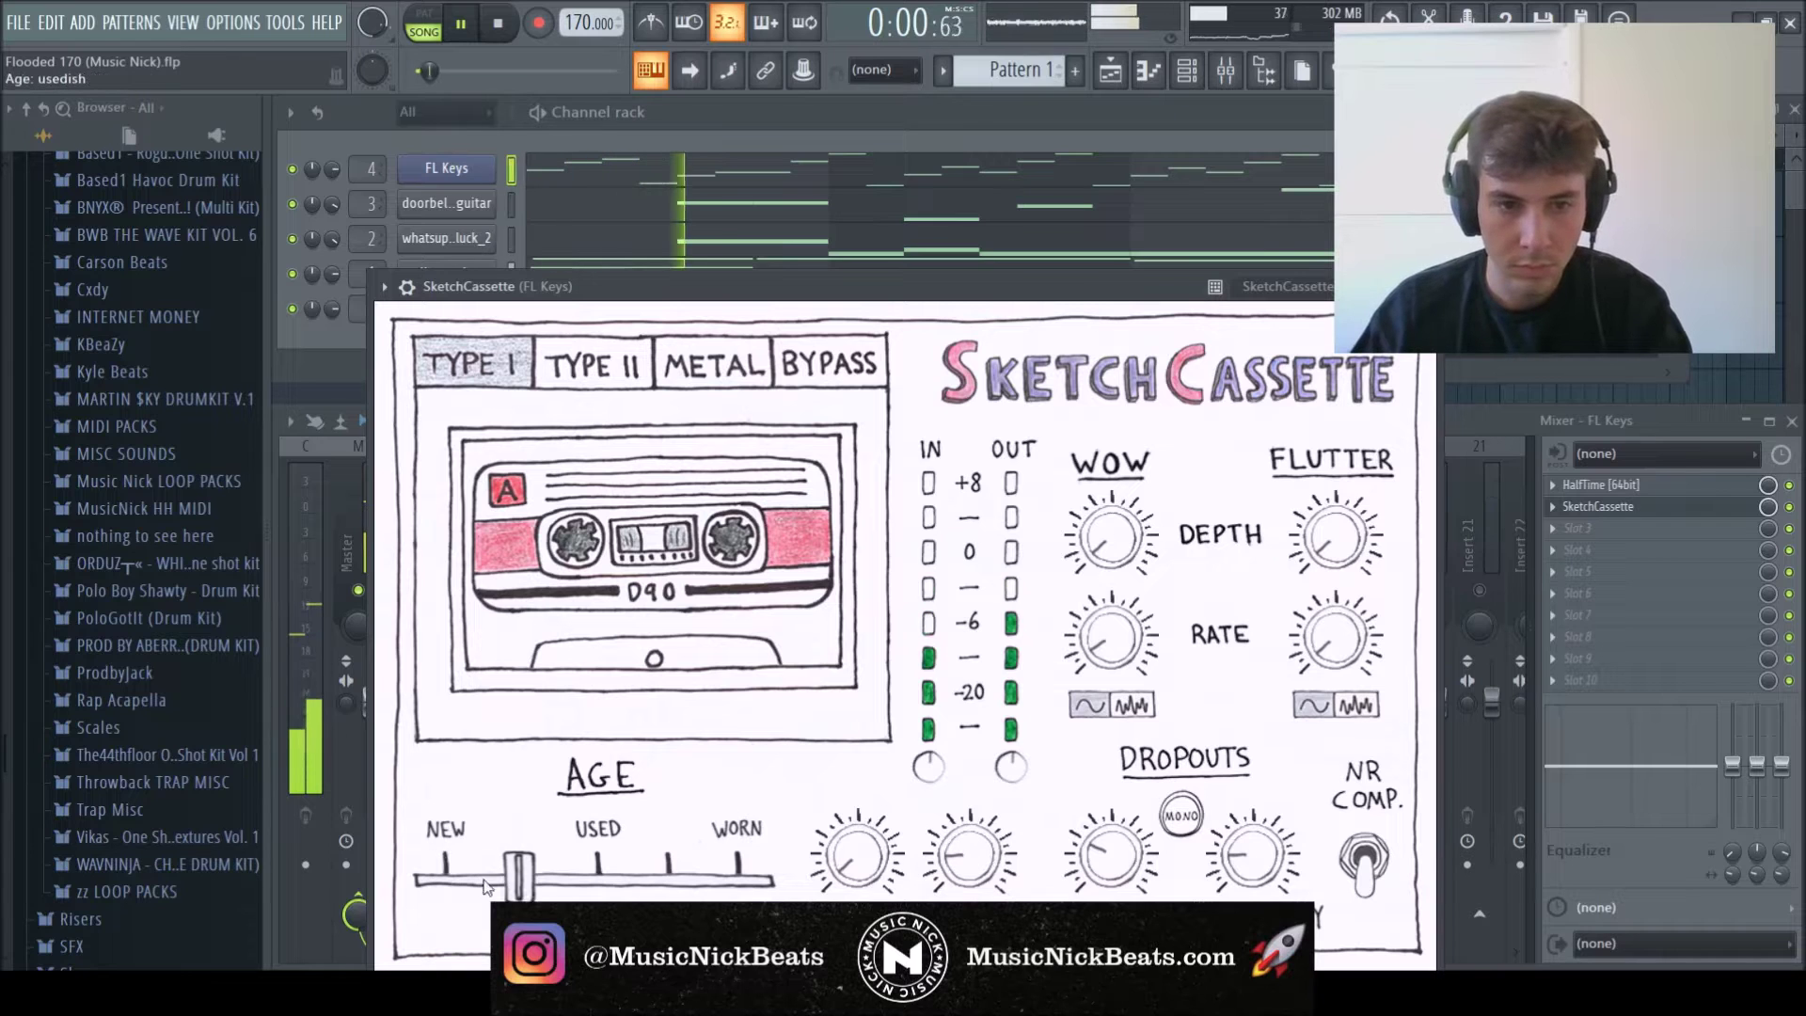
click(746, 372)
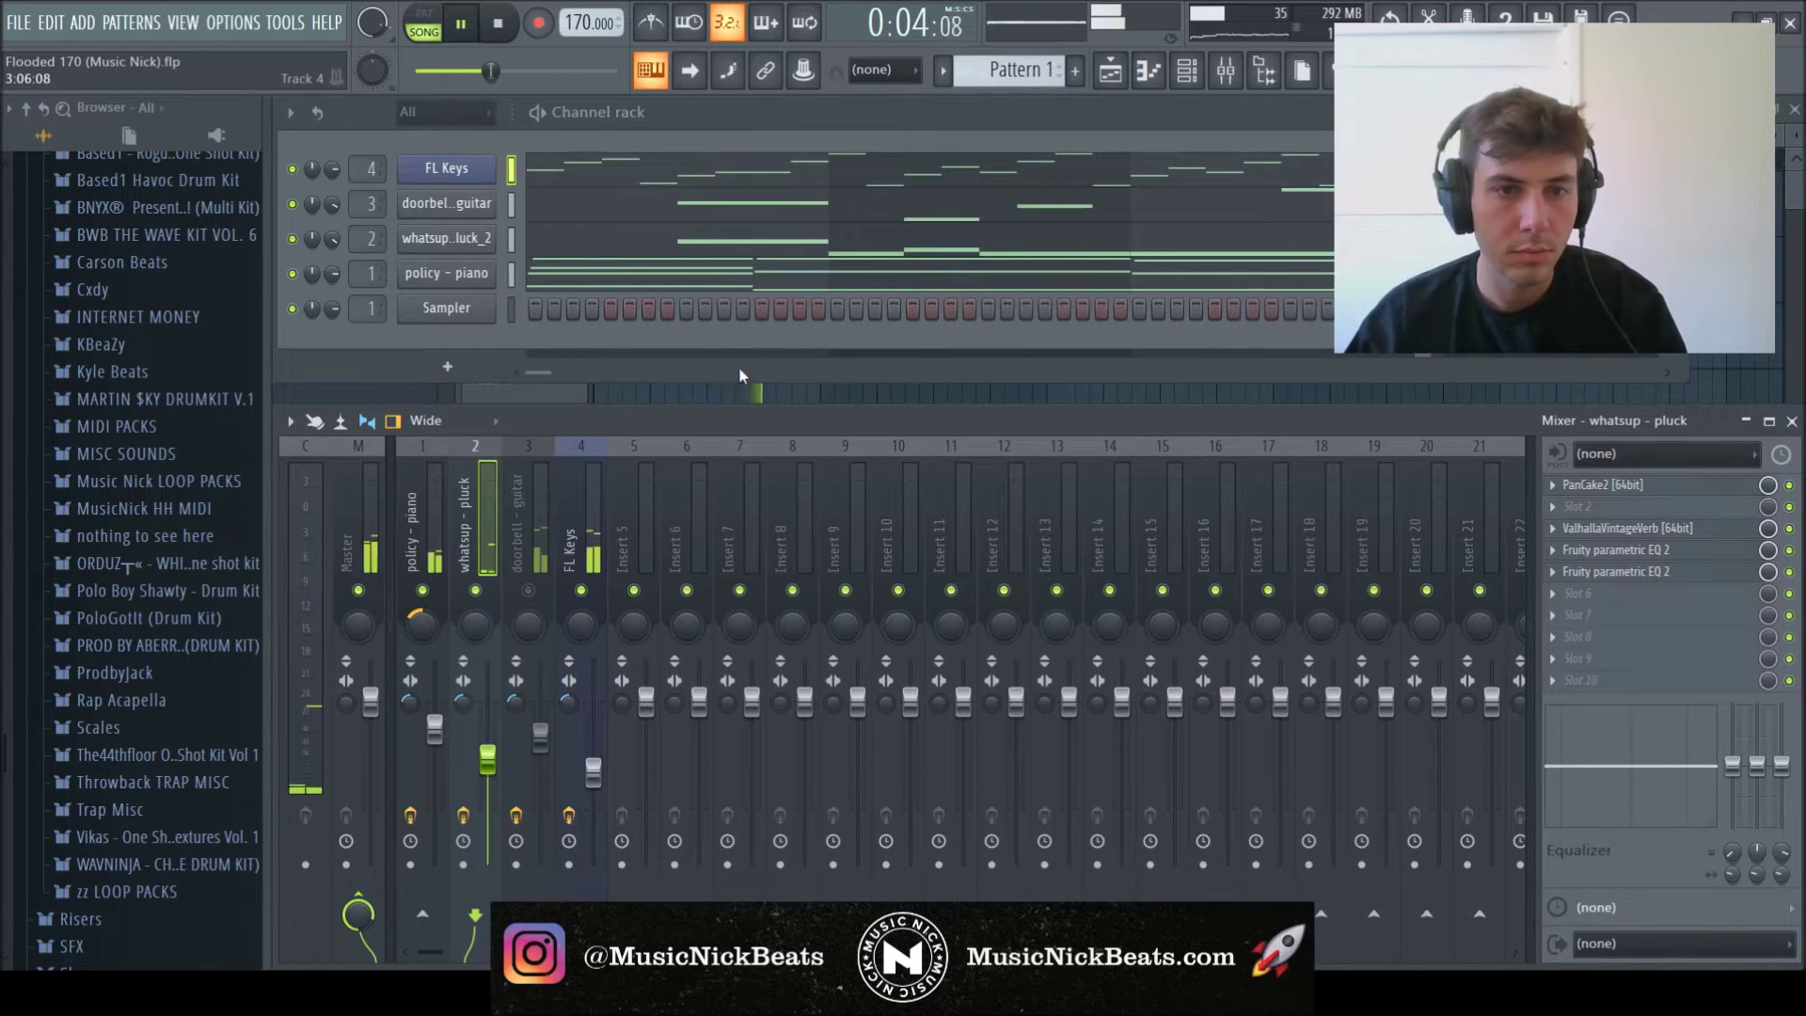
- Try the pluck melody one octave higher in its piano roll
click(606, 243)
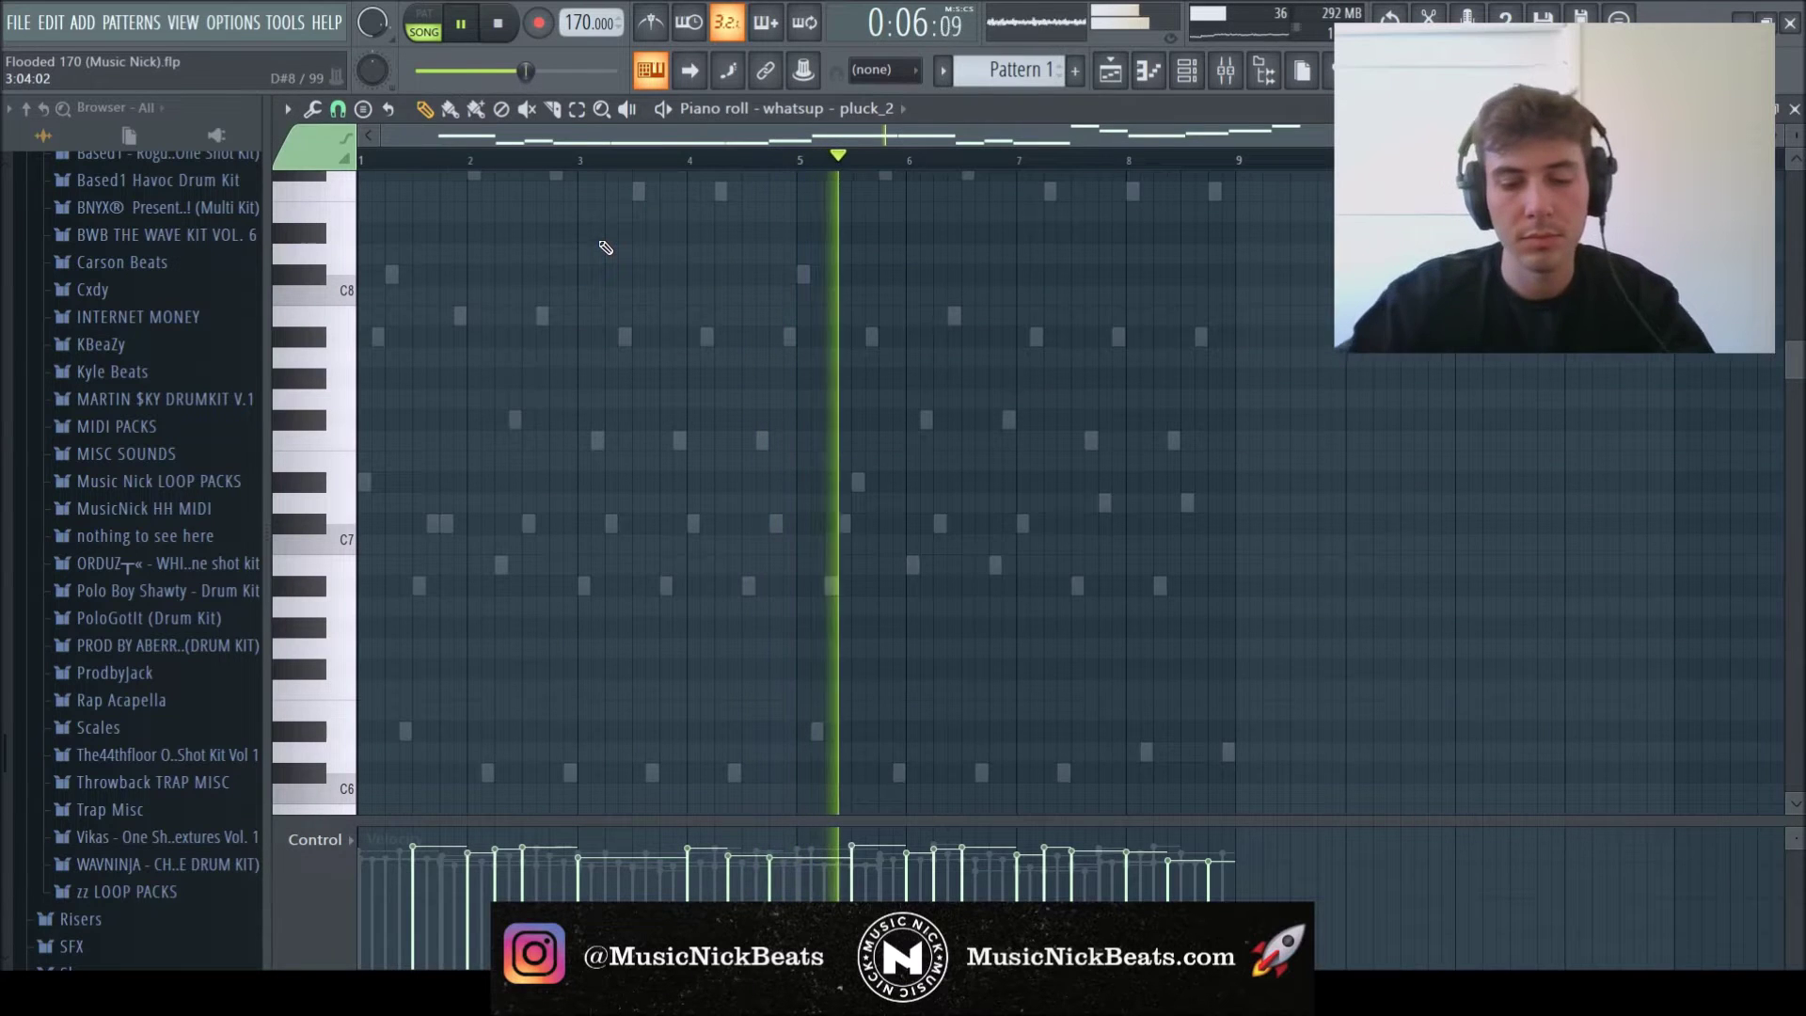
scroll(606, 246, down, 8)
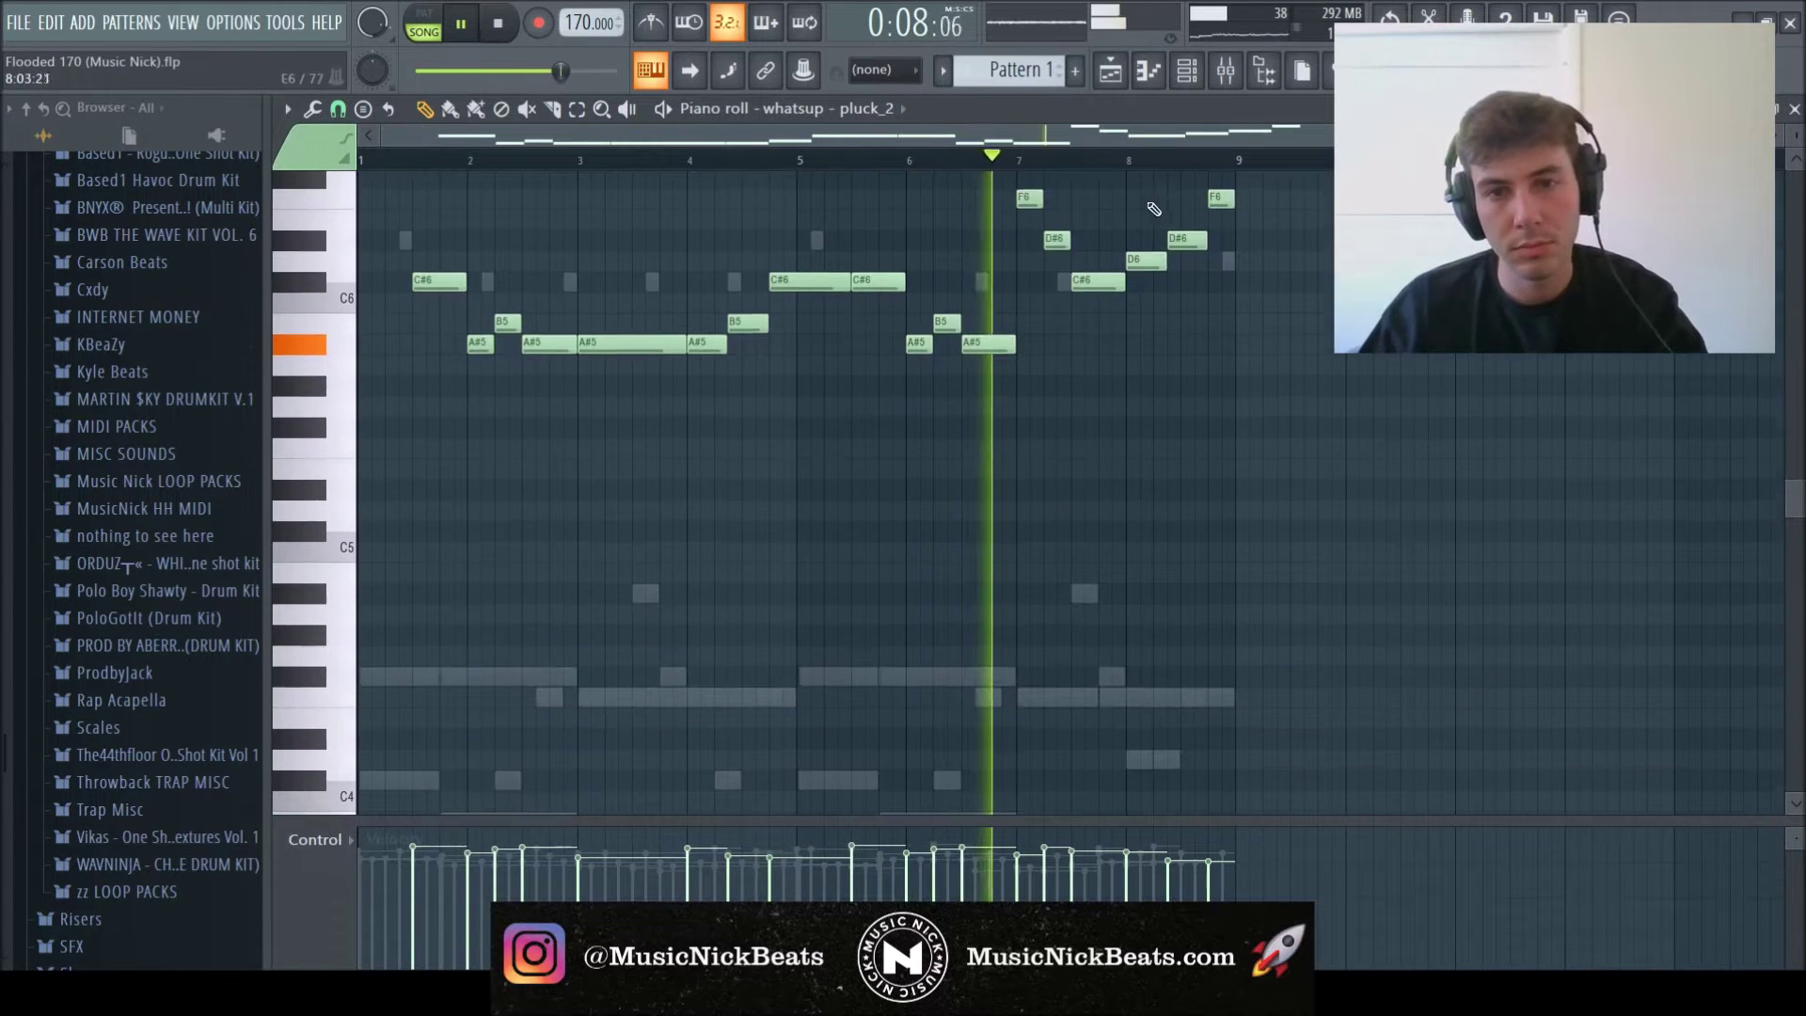
click(1794, 110)
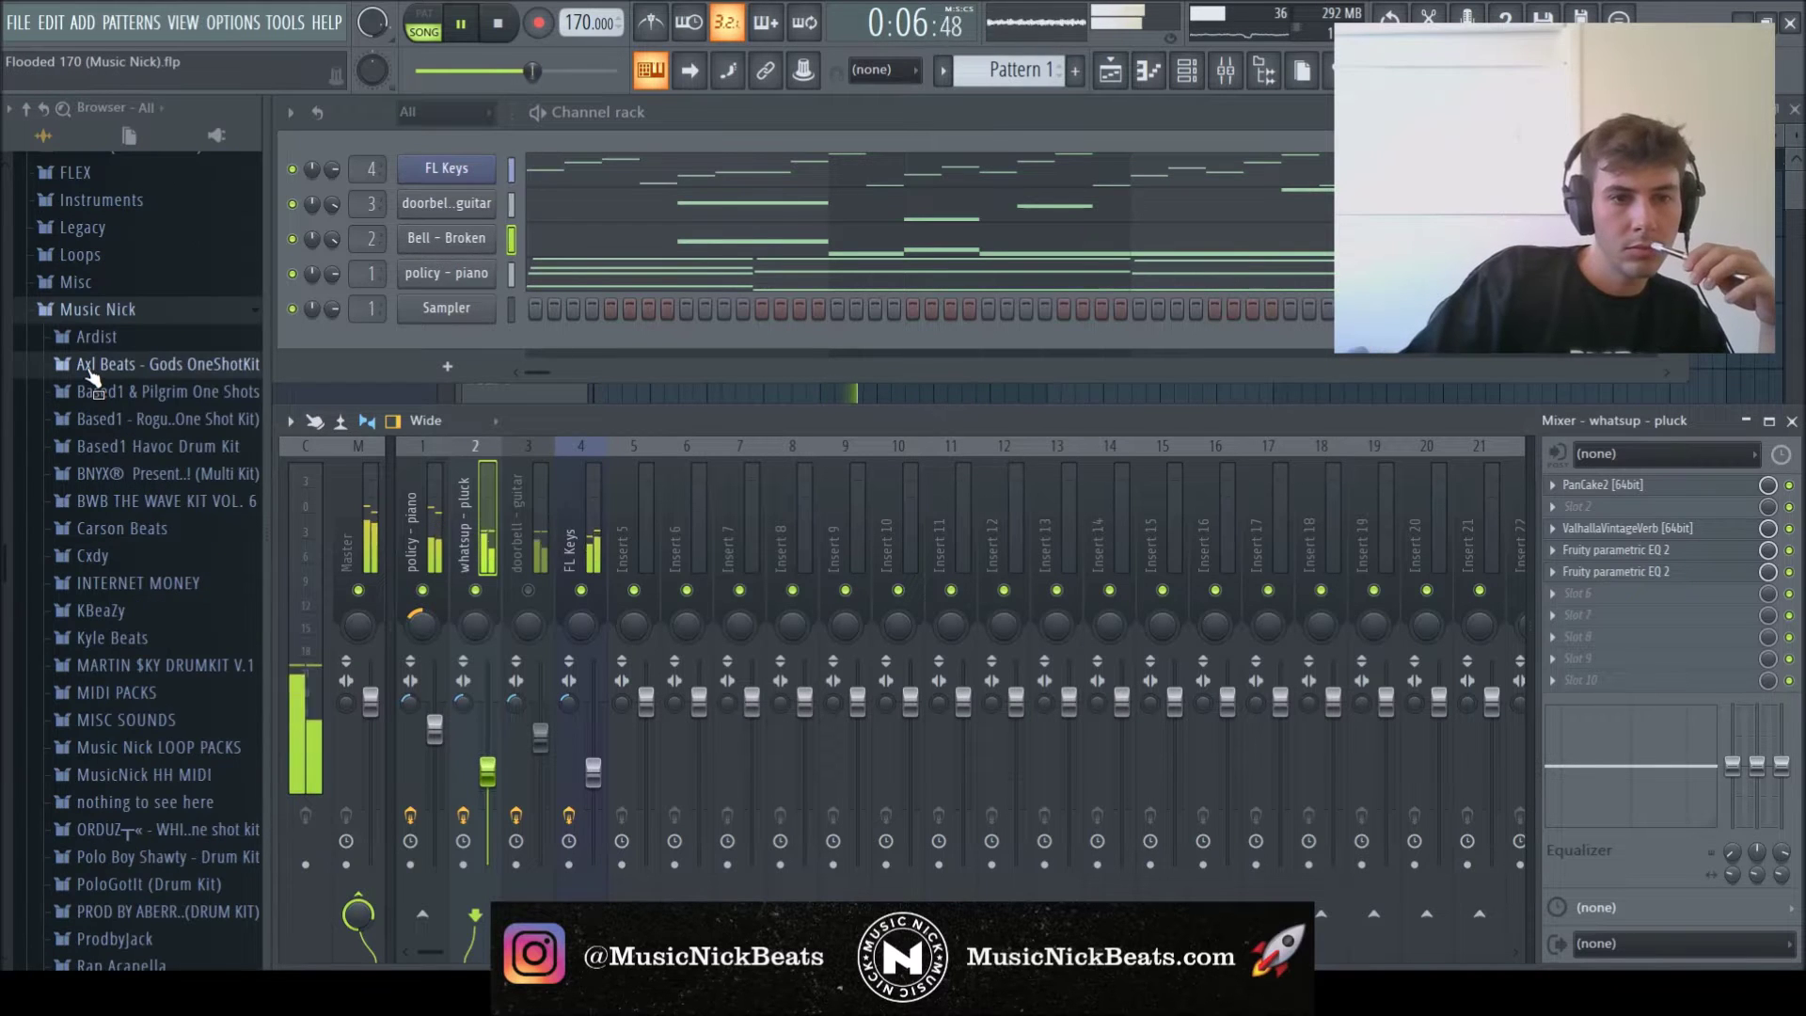
- Browse the bell sounds in the Axl Beats one-shot kit and delete the Bell - Broken channel
click(93, 366)
click(119, 455)
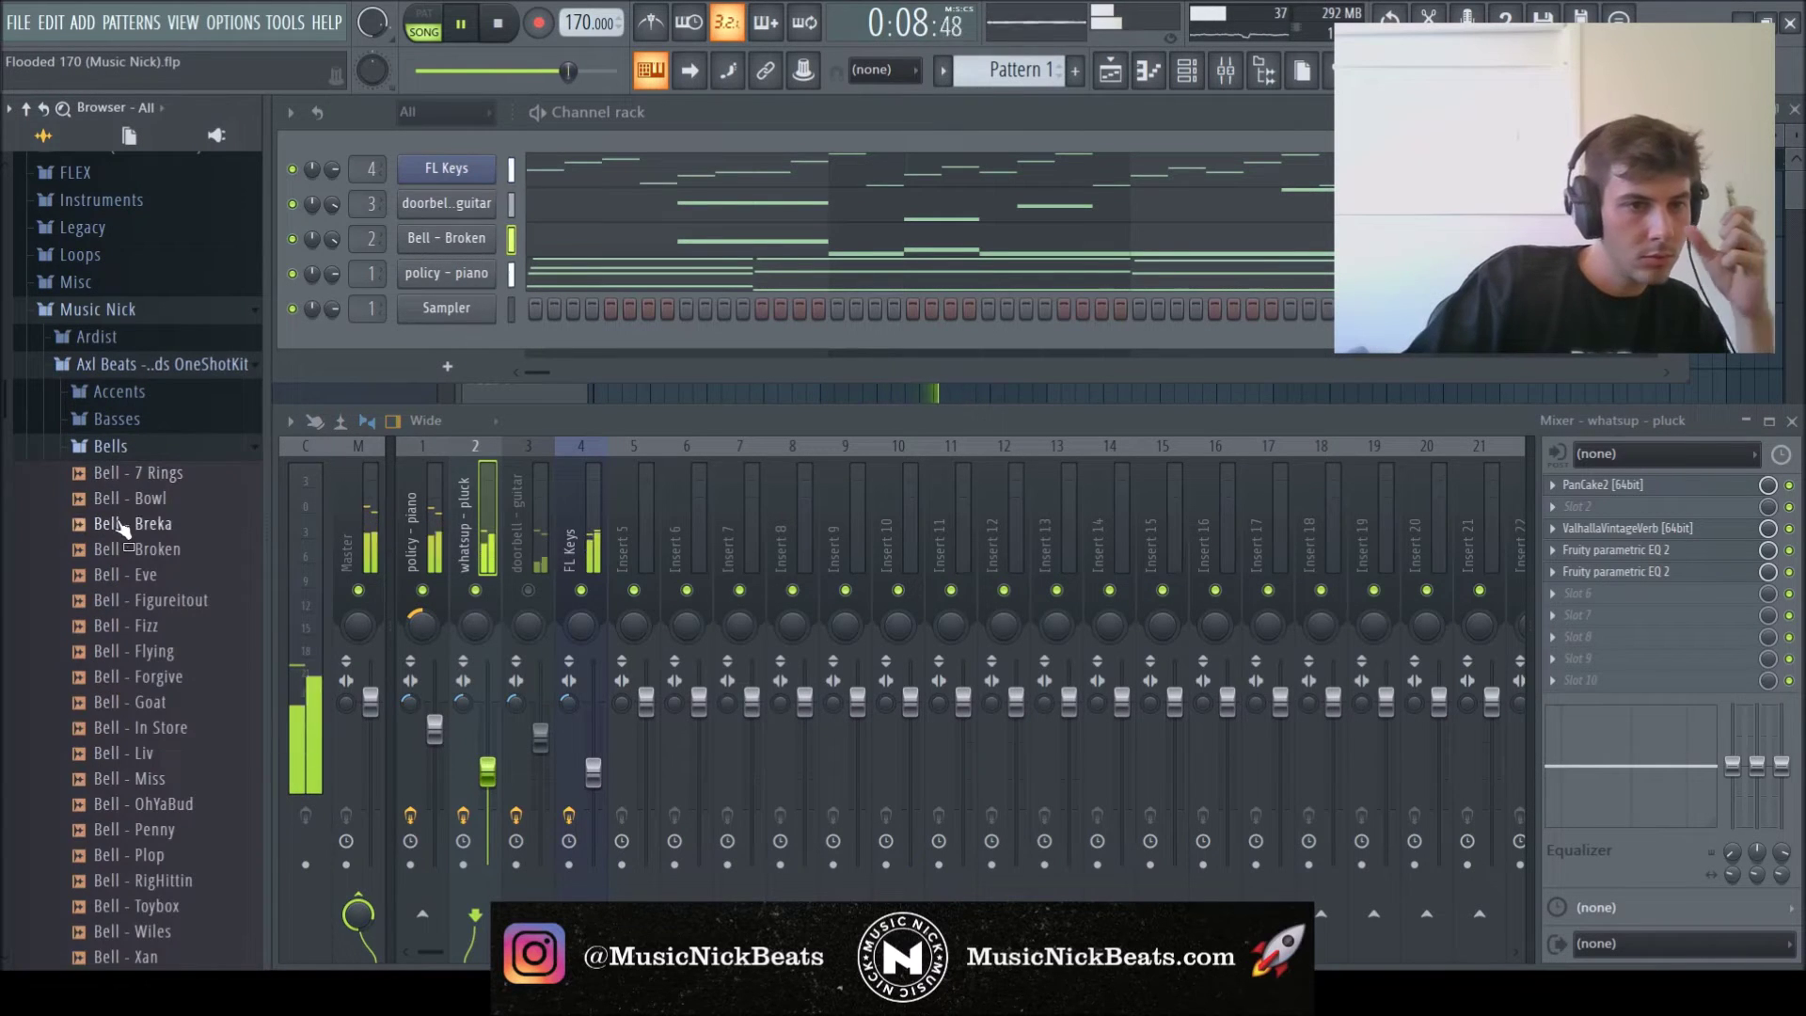
click(177, 448)
click(185, 364)
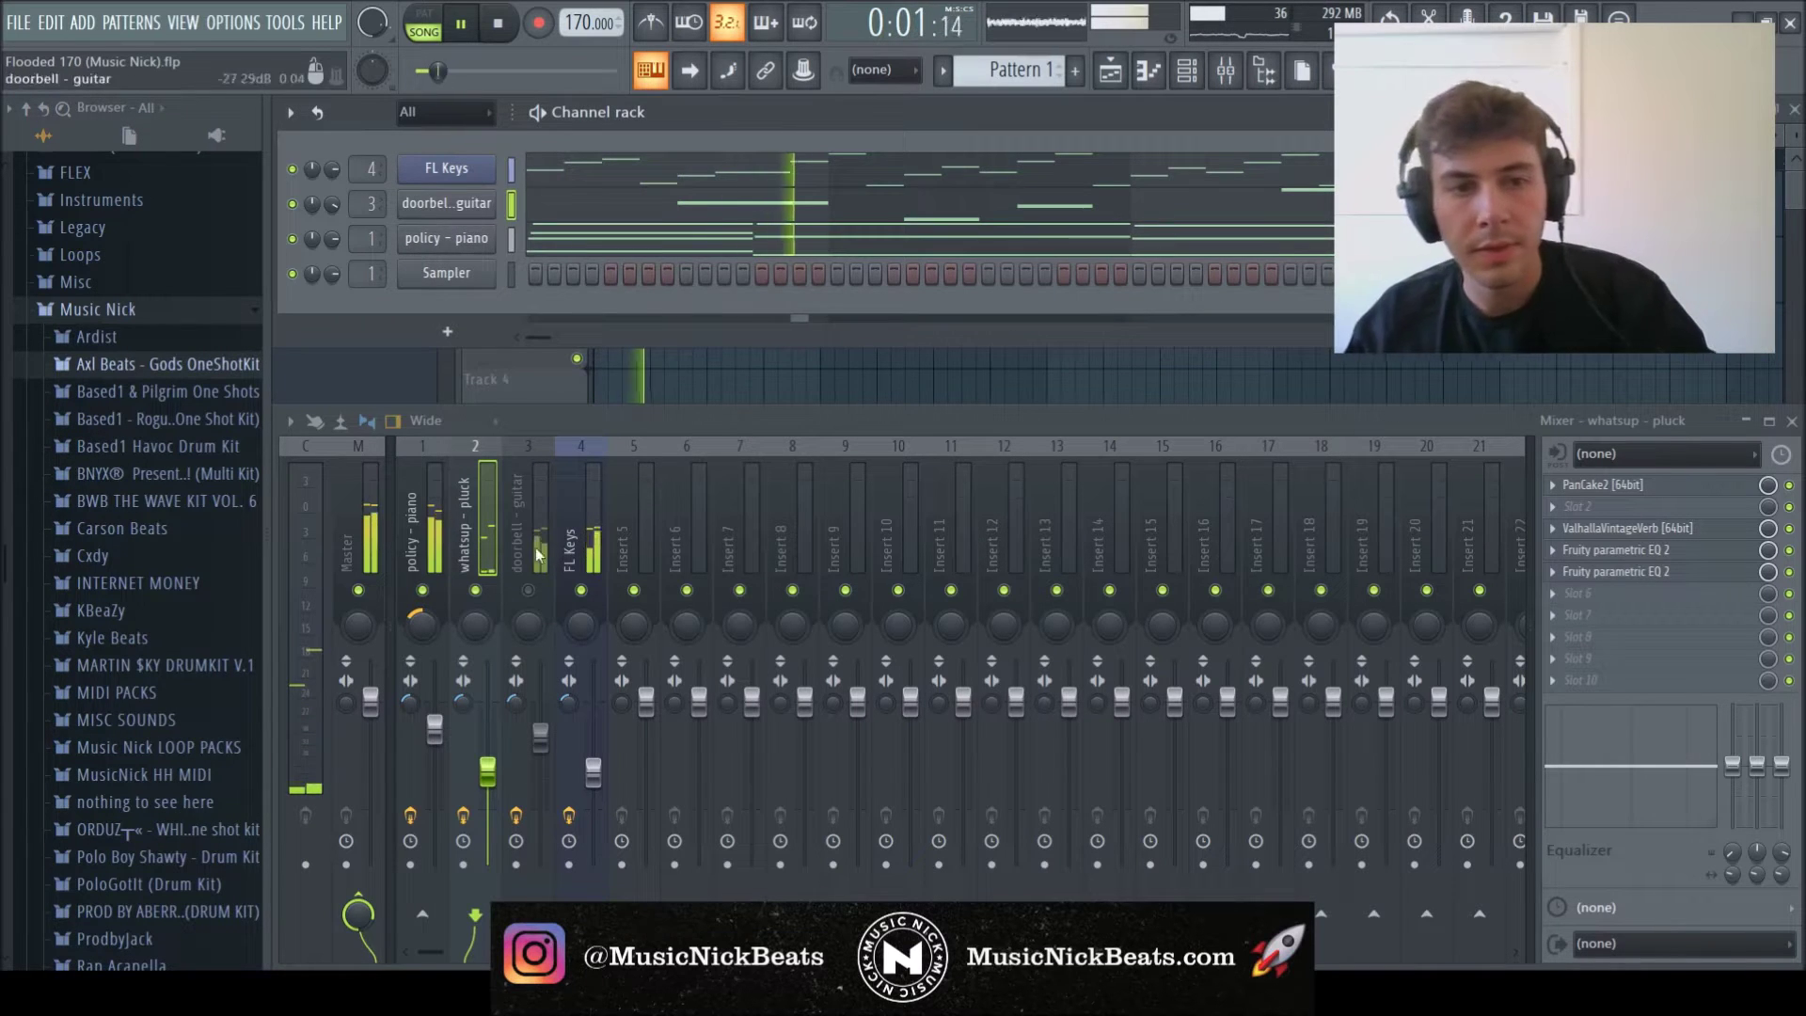
- Reset the old pluck mixer track to an empty insert and move it past the guitar and FL Keys tracks
key(BackSpace)
key(Return)
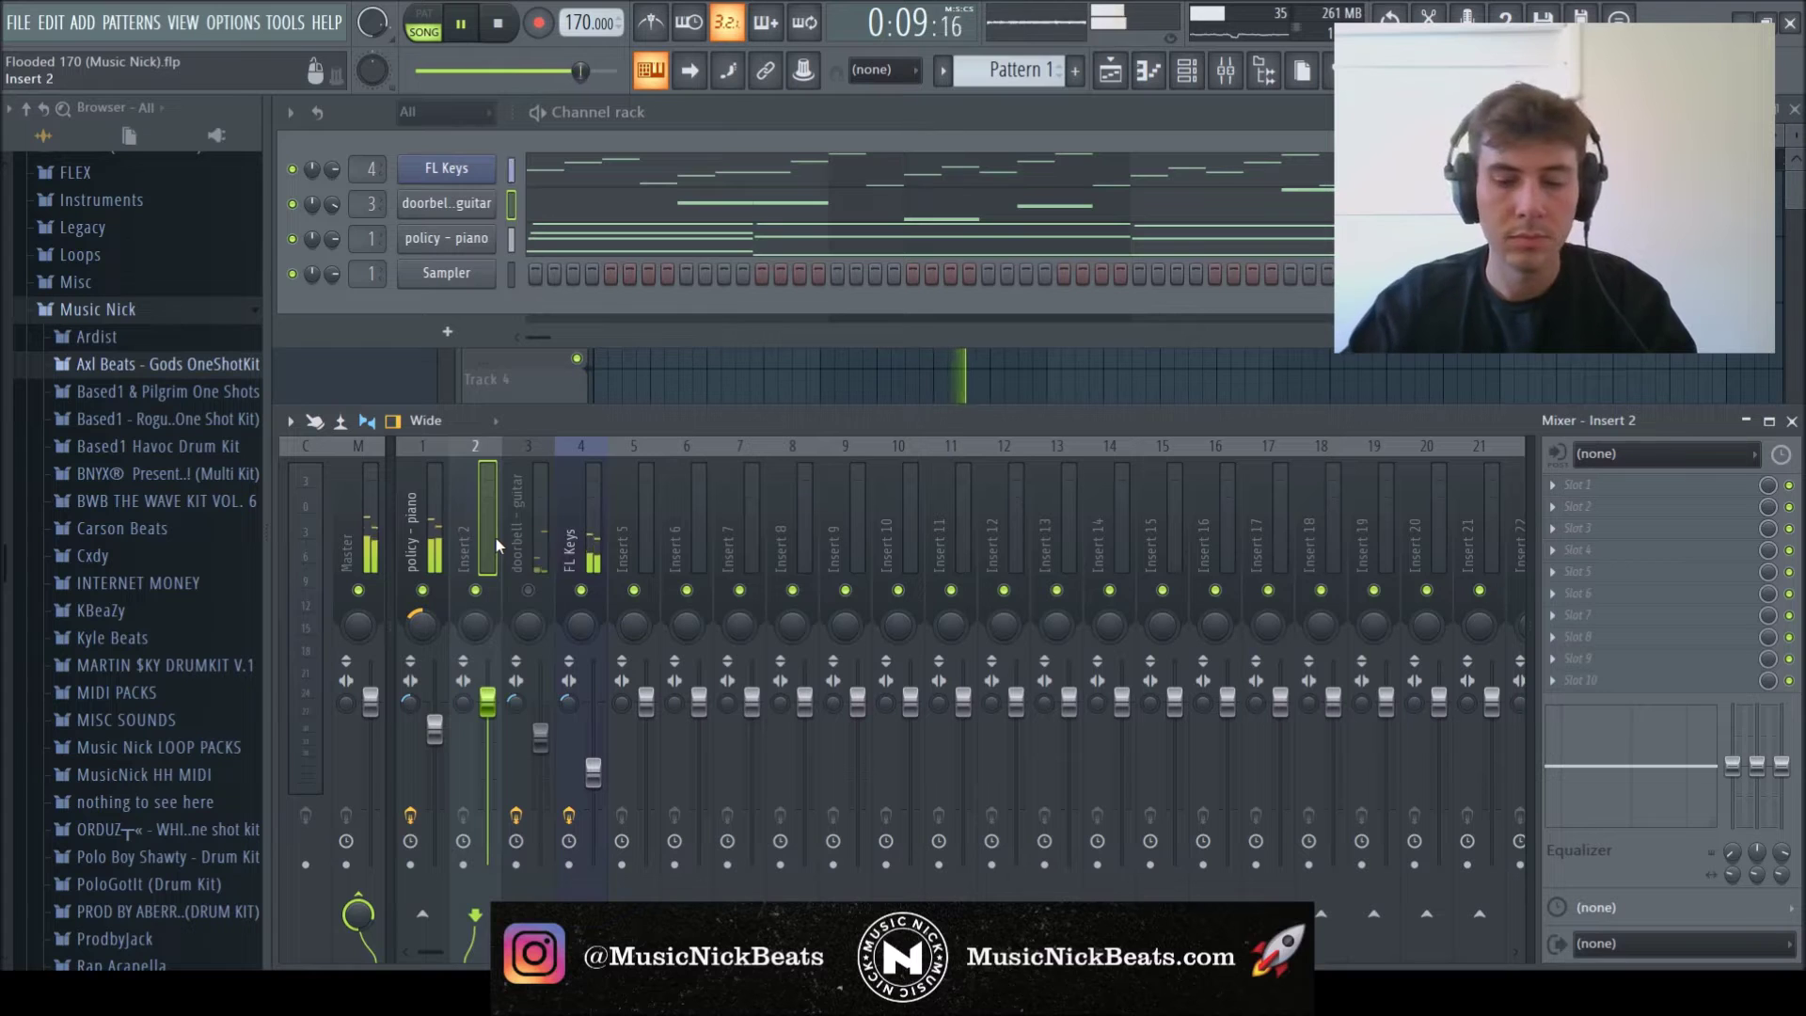
key(alt+Right)
key(alt+Right)
key(alt+Right)
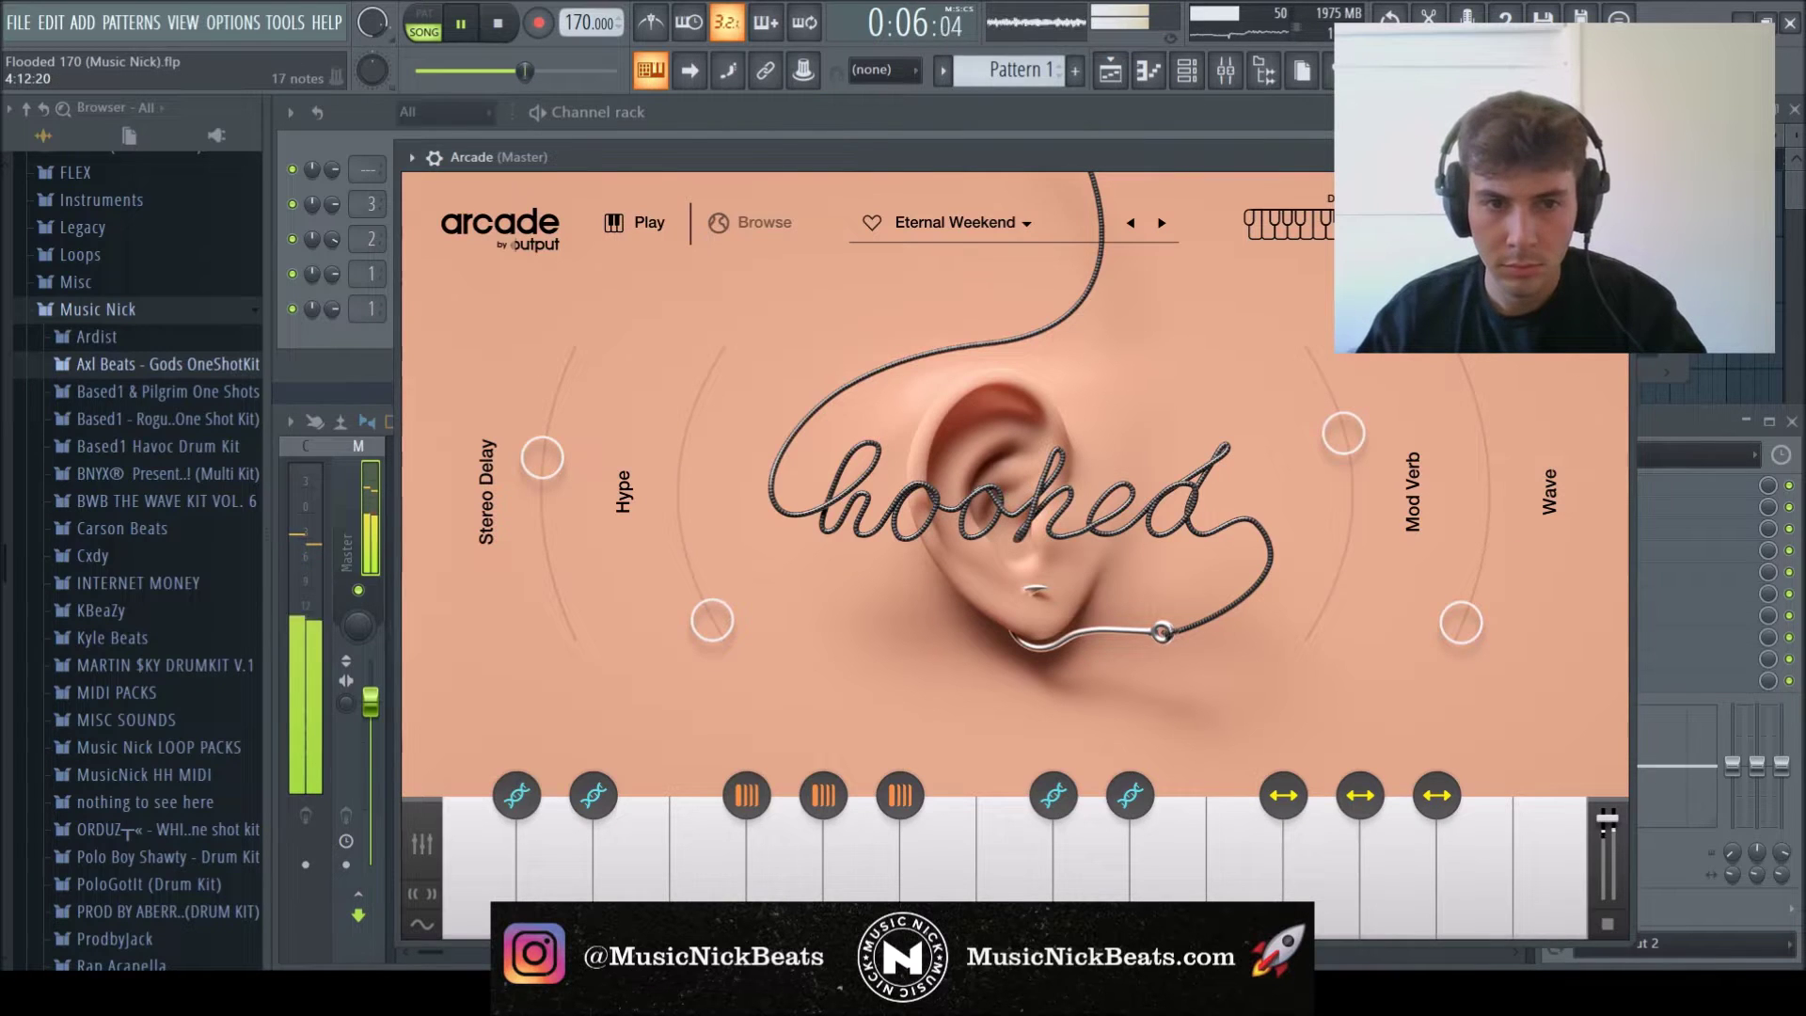
- Add an Arcade channel with the Eternal Weekend kit and test a G5 note in its piano roll
click(1620, 157)
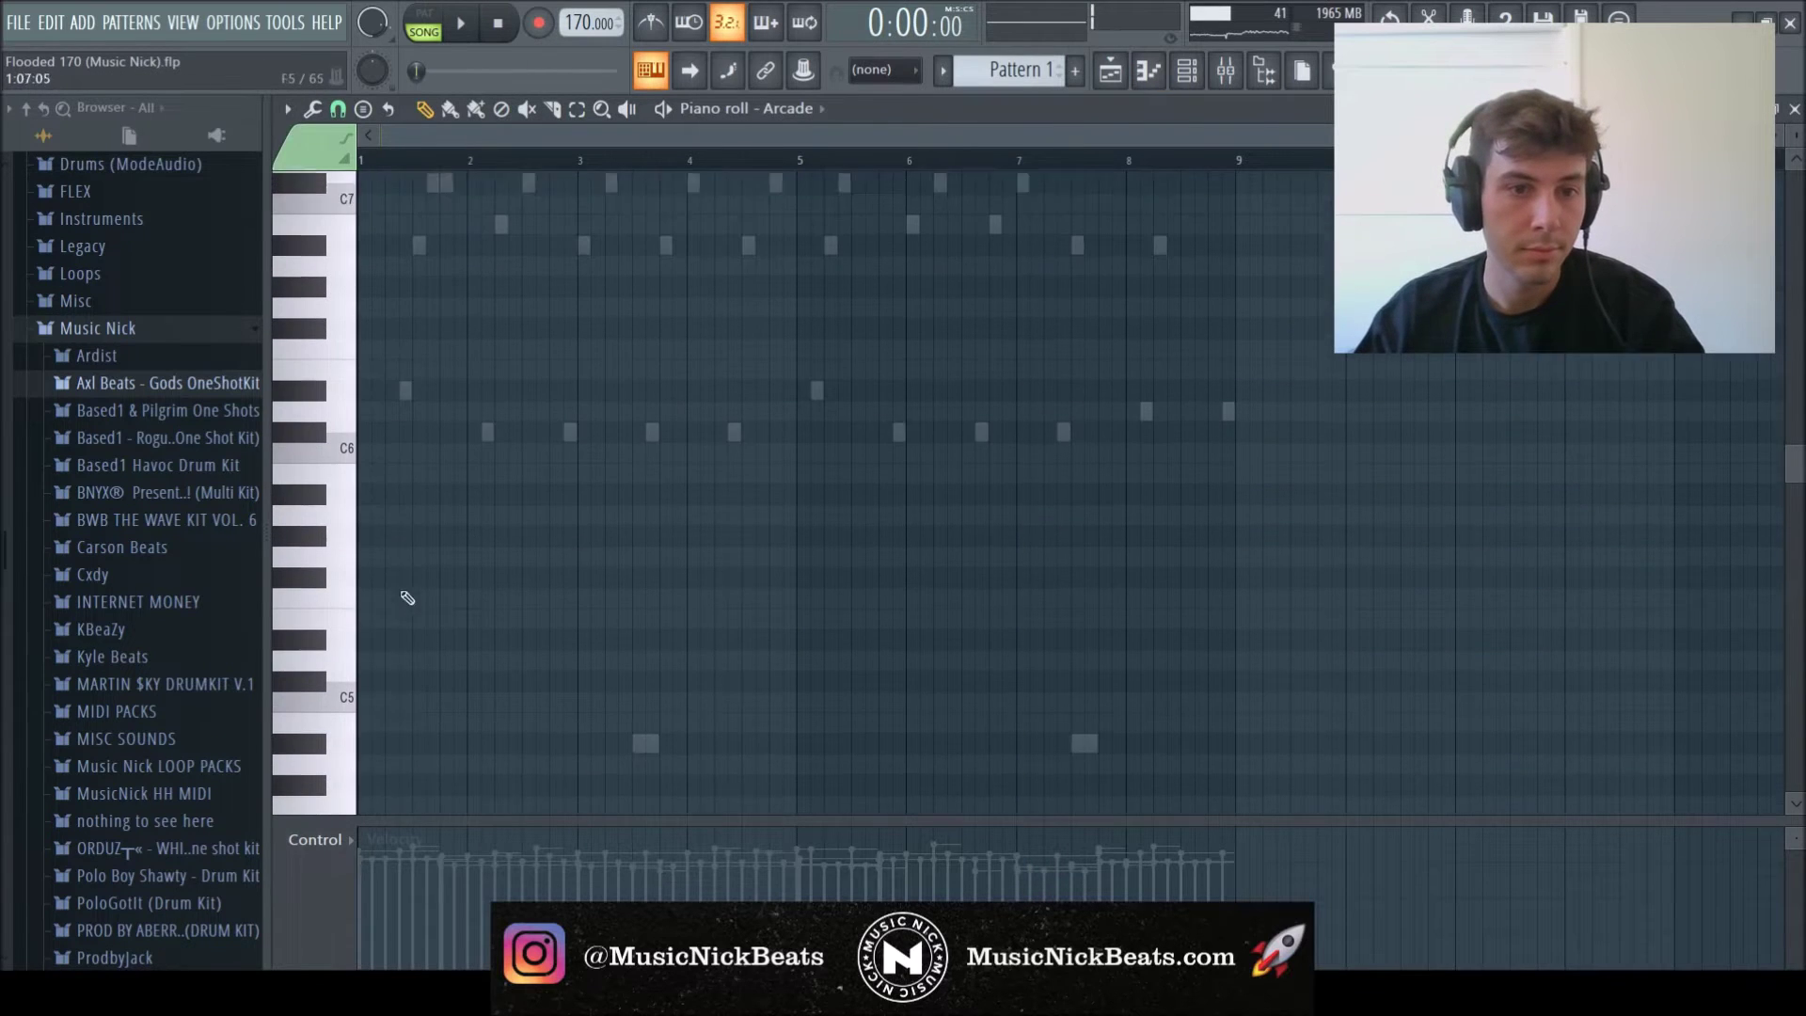
click(425, 523)
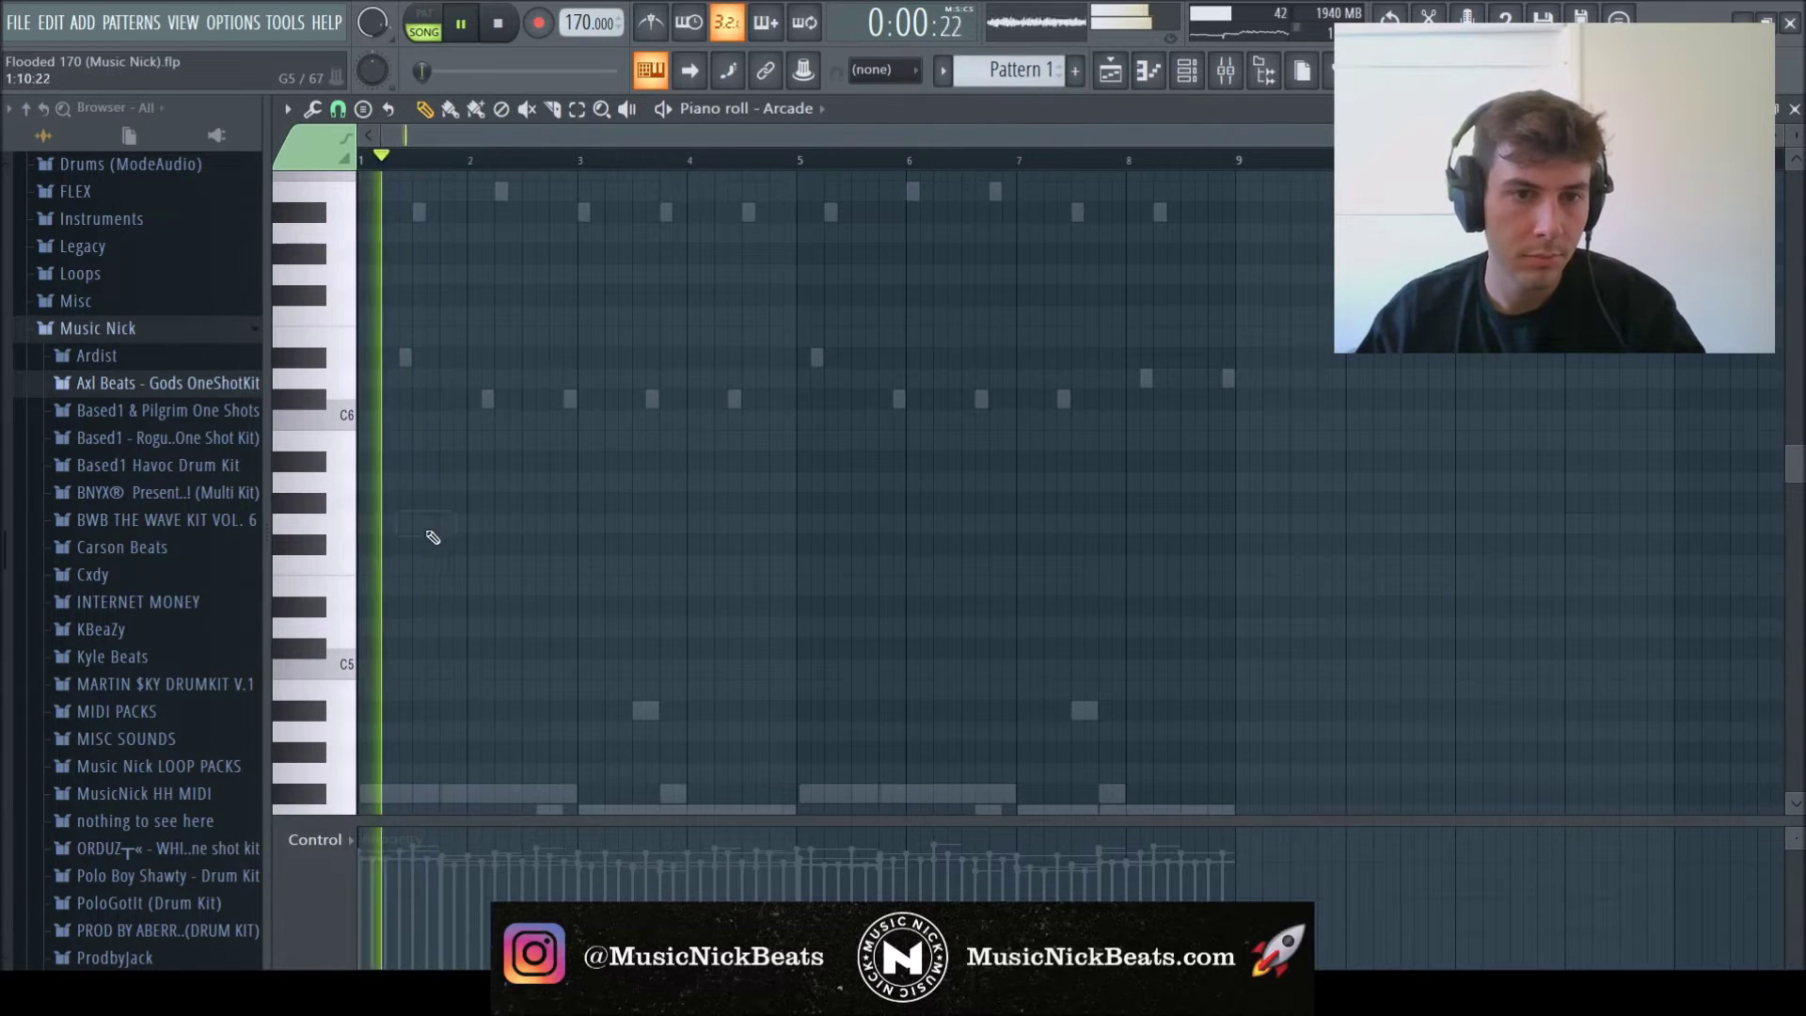
right_click(445, 524)
key(space)
key(space)
- Draw consecutive F5, G5 and A5 notes from mid-bar 1 to the end of bar 2 in the Arcade piano roll
click(422, 566)
key(space)
key(space)
click(475, 523)
click(525, 483)
key(space)
key(space)
- Duplicate the three Arcade notes into bars 3 and 4 and delete the copied F5 note
key(ctrl+a)
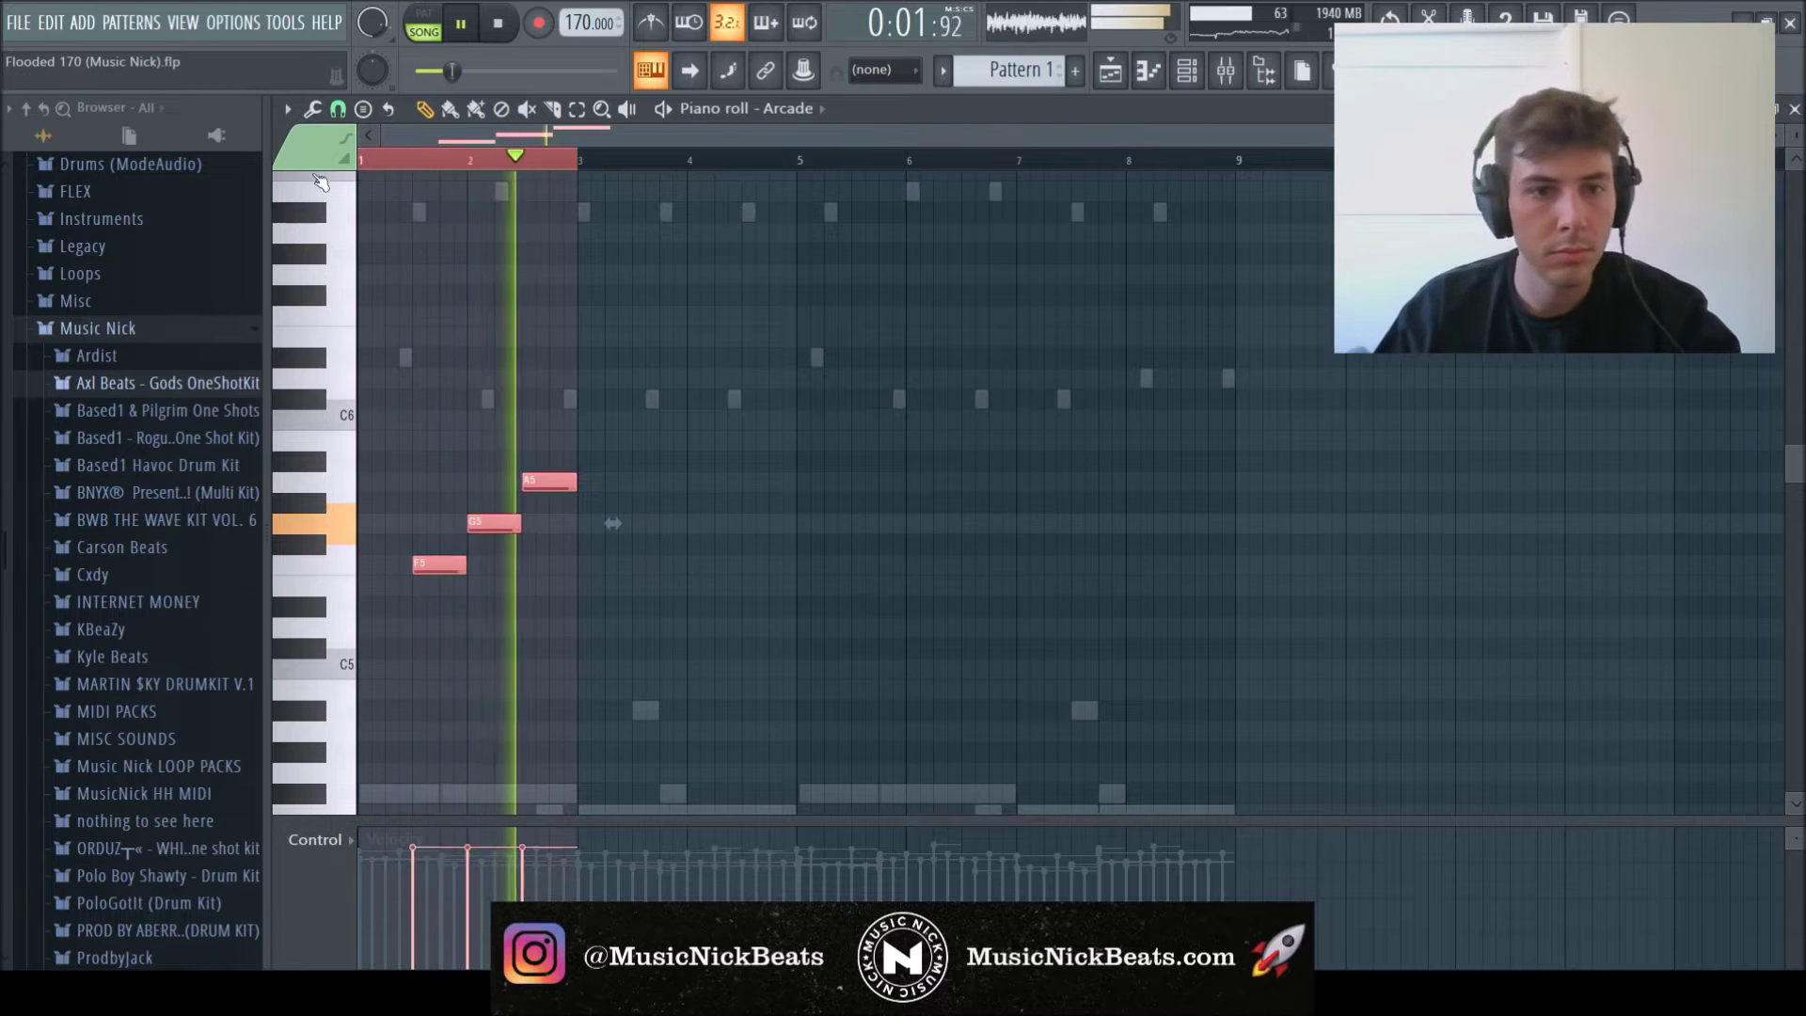
key(ctrl+b)
right_click(663, 510)
right_click(670, 564)
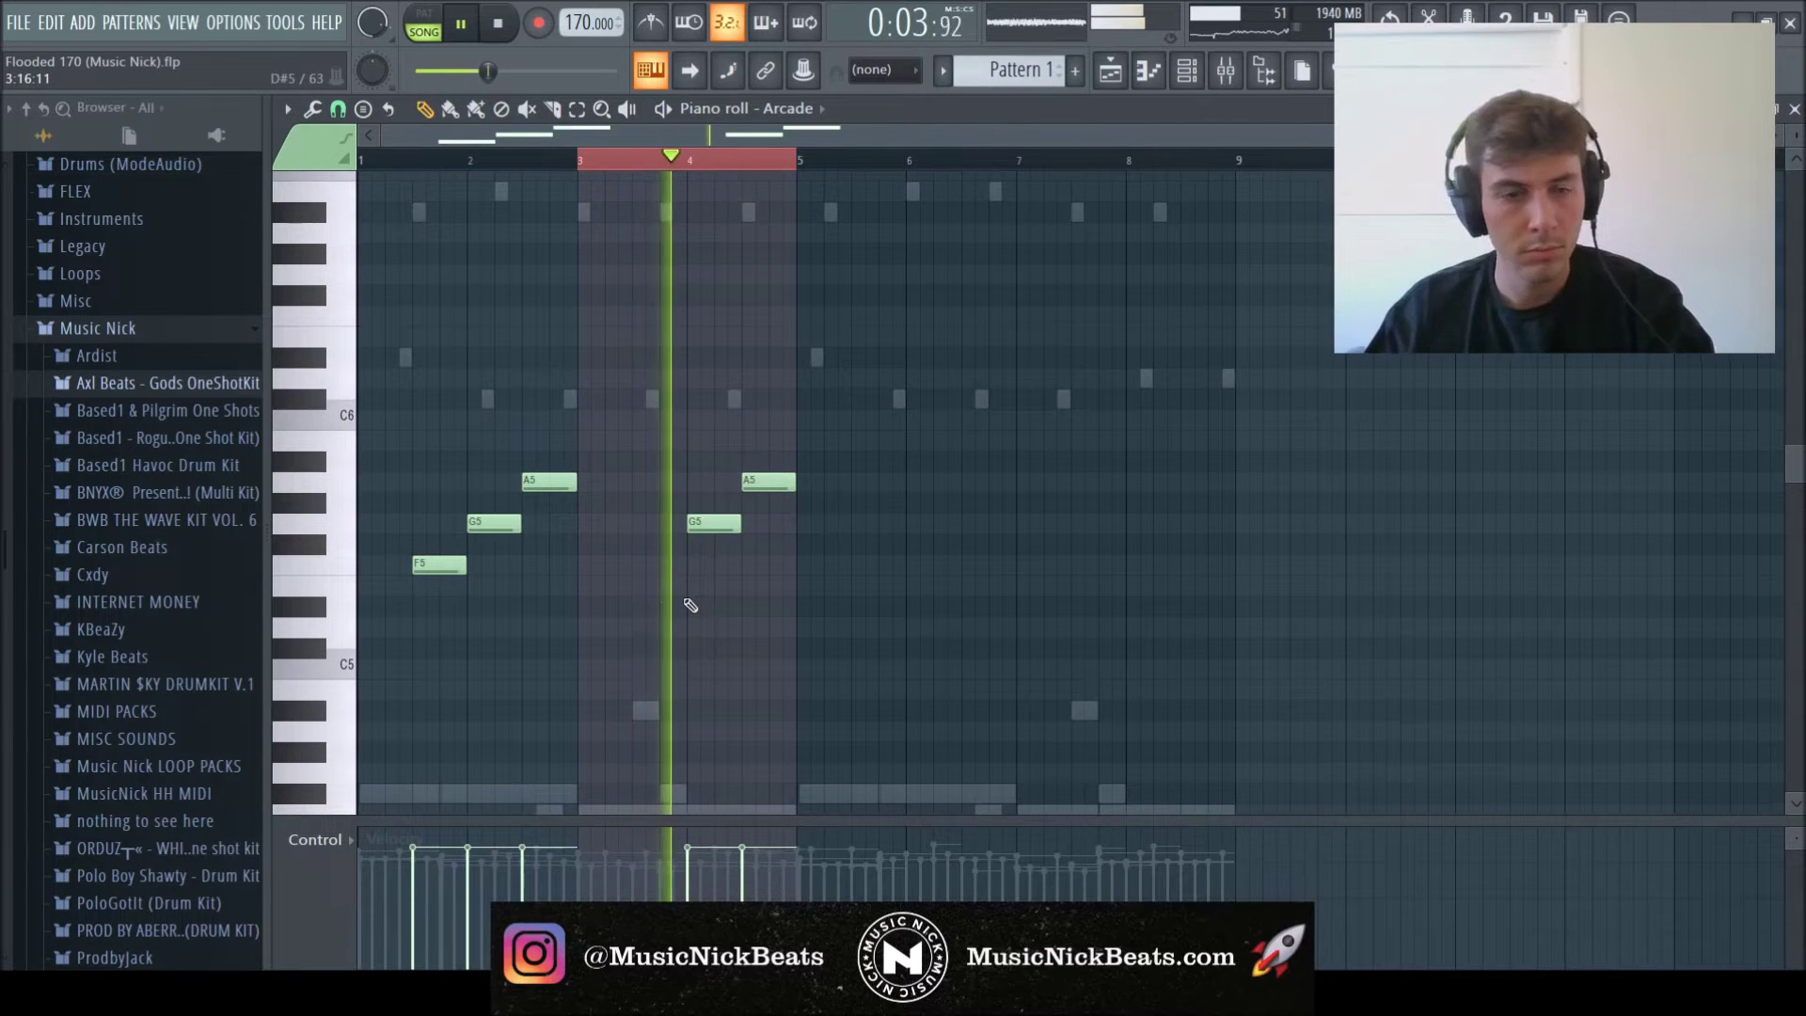
key(space)
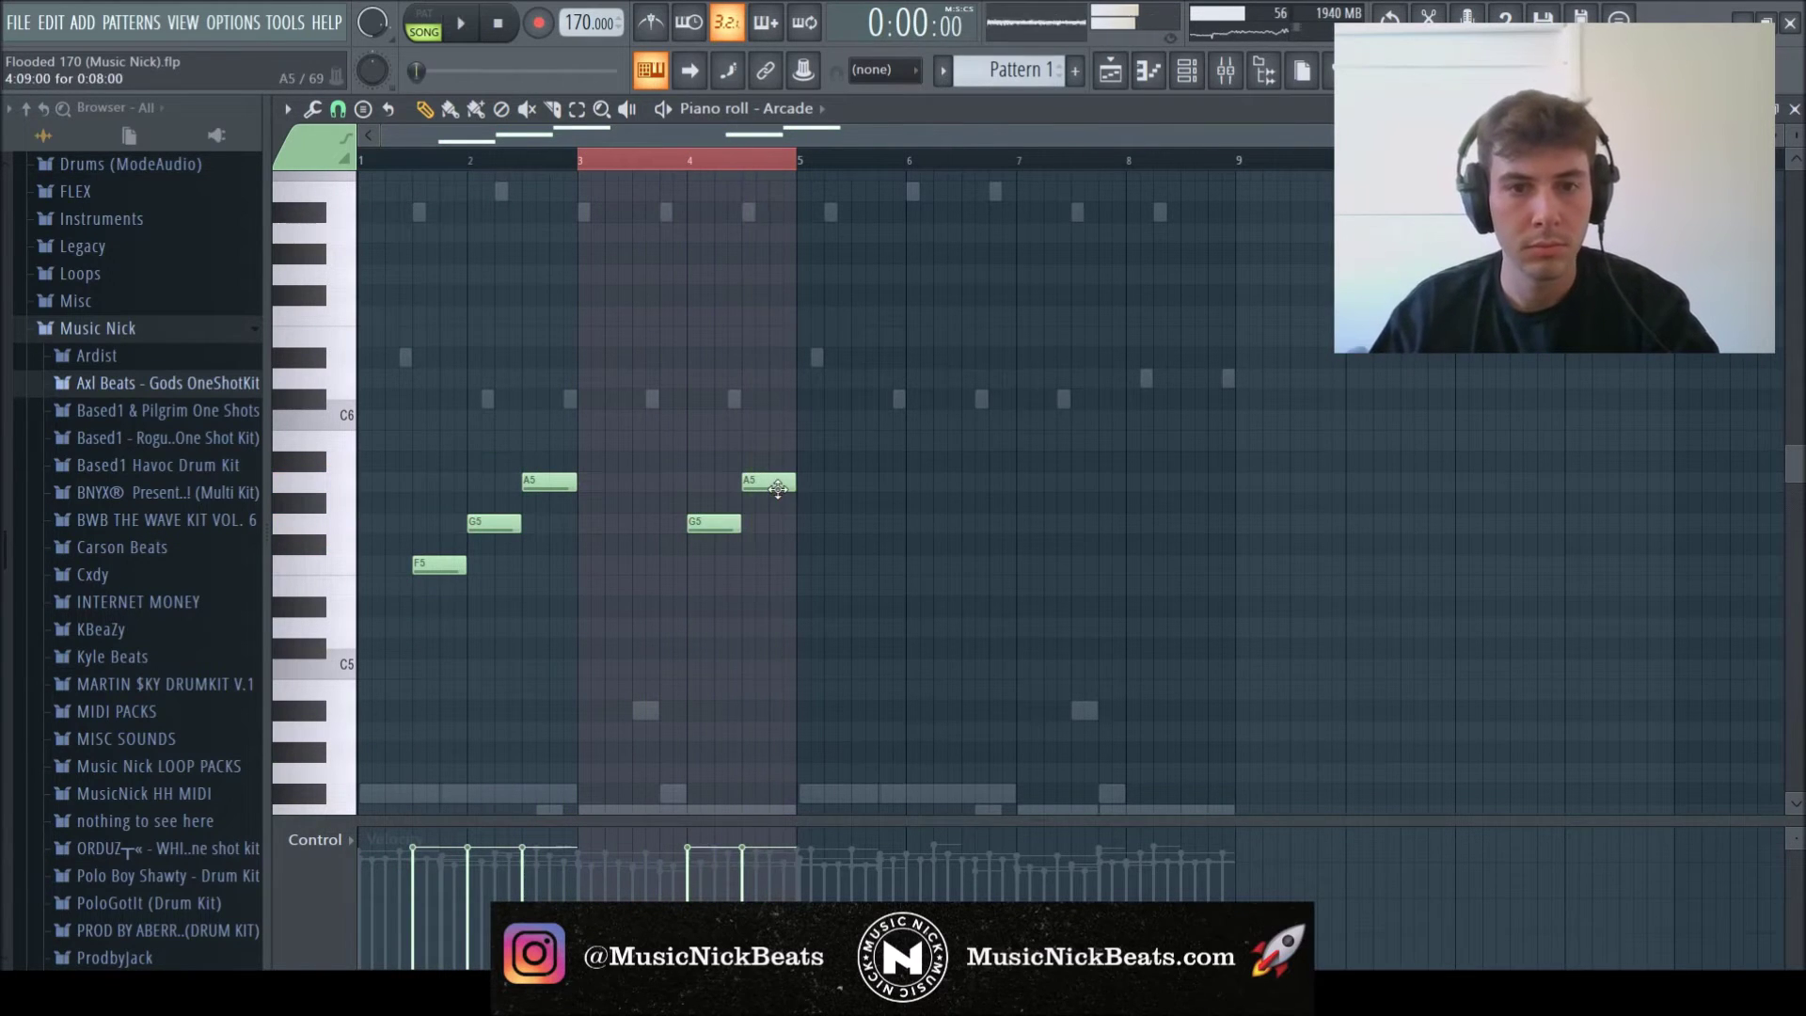
- Try ending bar 4 with a shortened A5 followed by a short F5, and by E5 instead
key(space)
right_click(781, 439)
key(space)
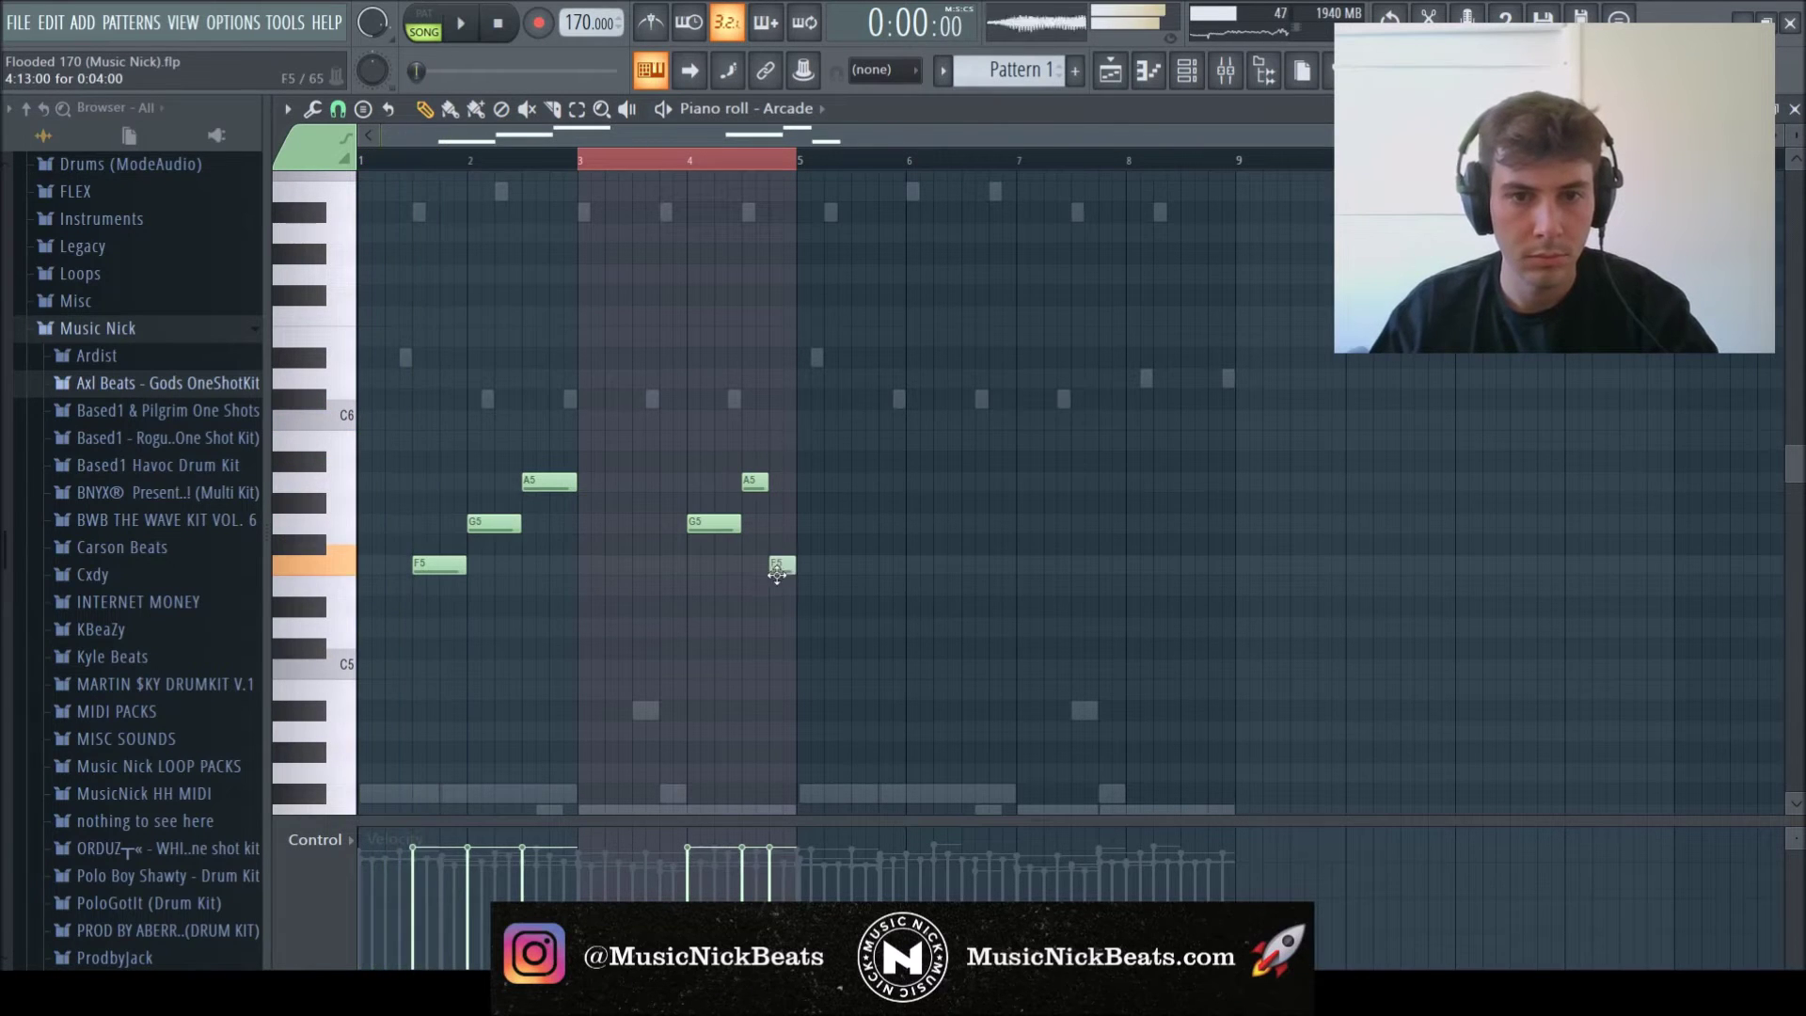
key(space)
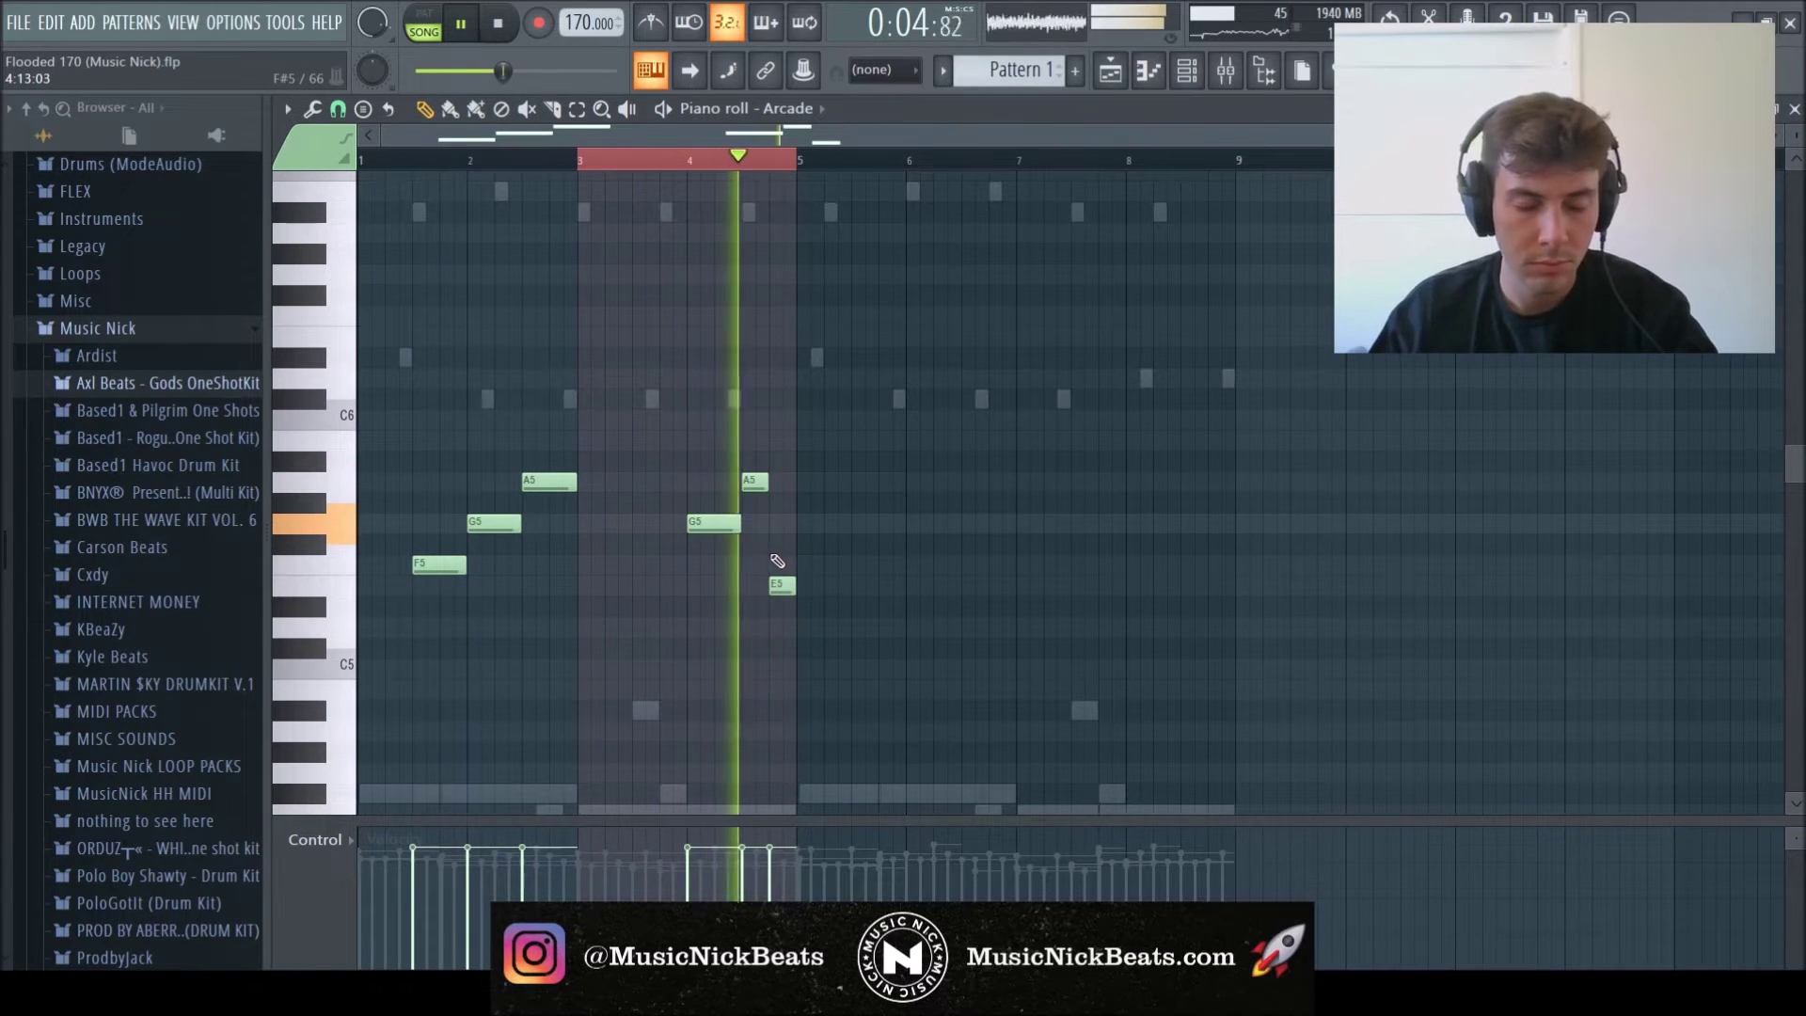
- Replace the ending of bar 4 with a single half-bar C4 note, removing the trial D4
key(space)
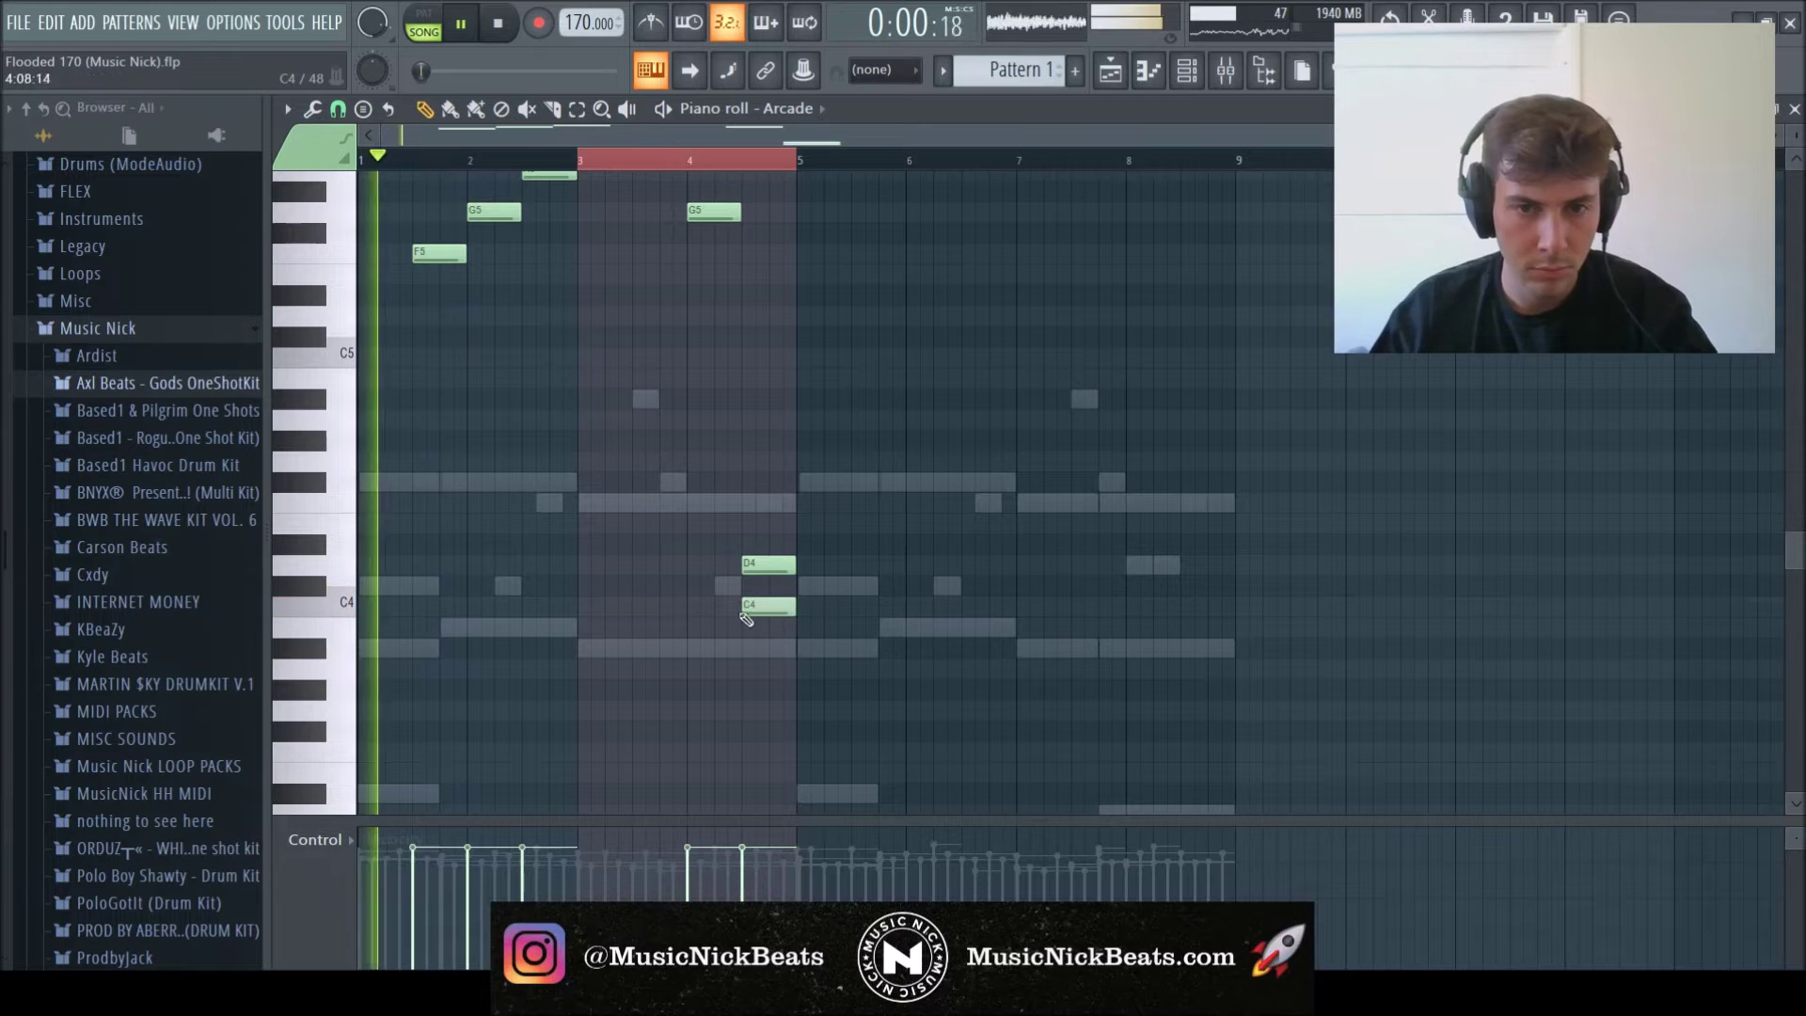
right_click(758, 568)
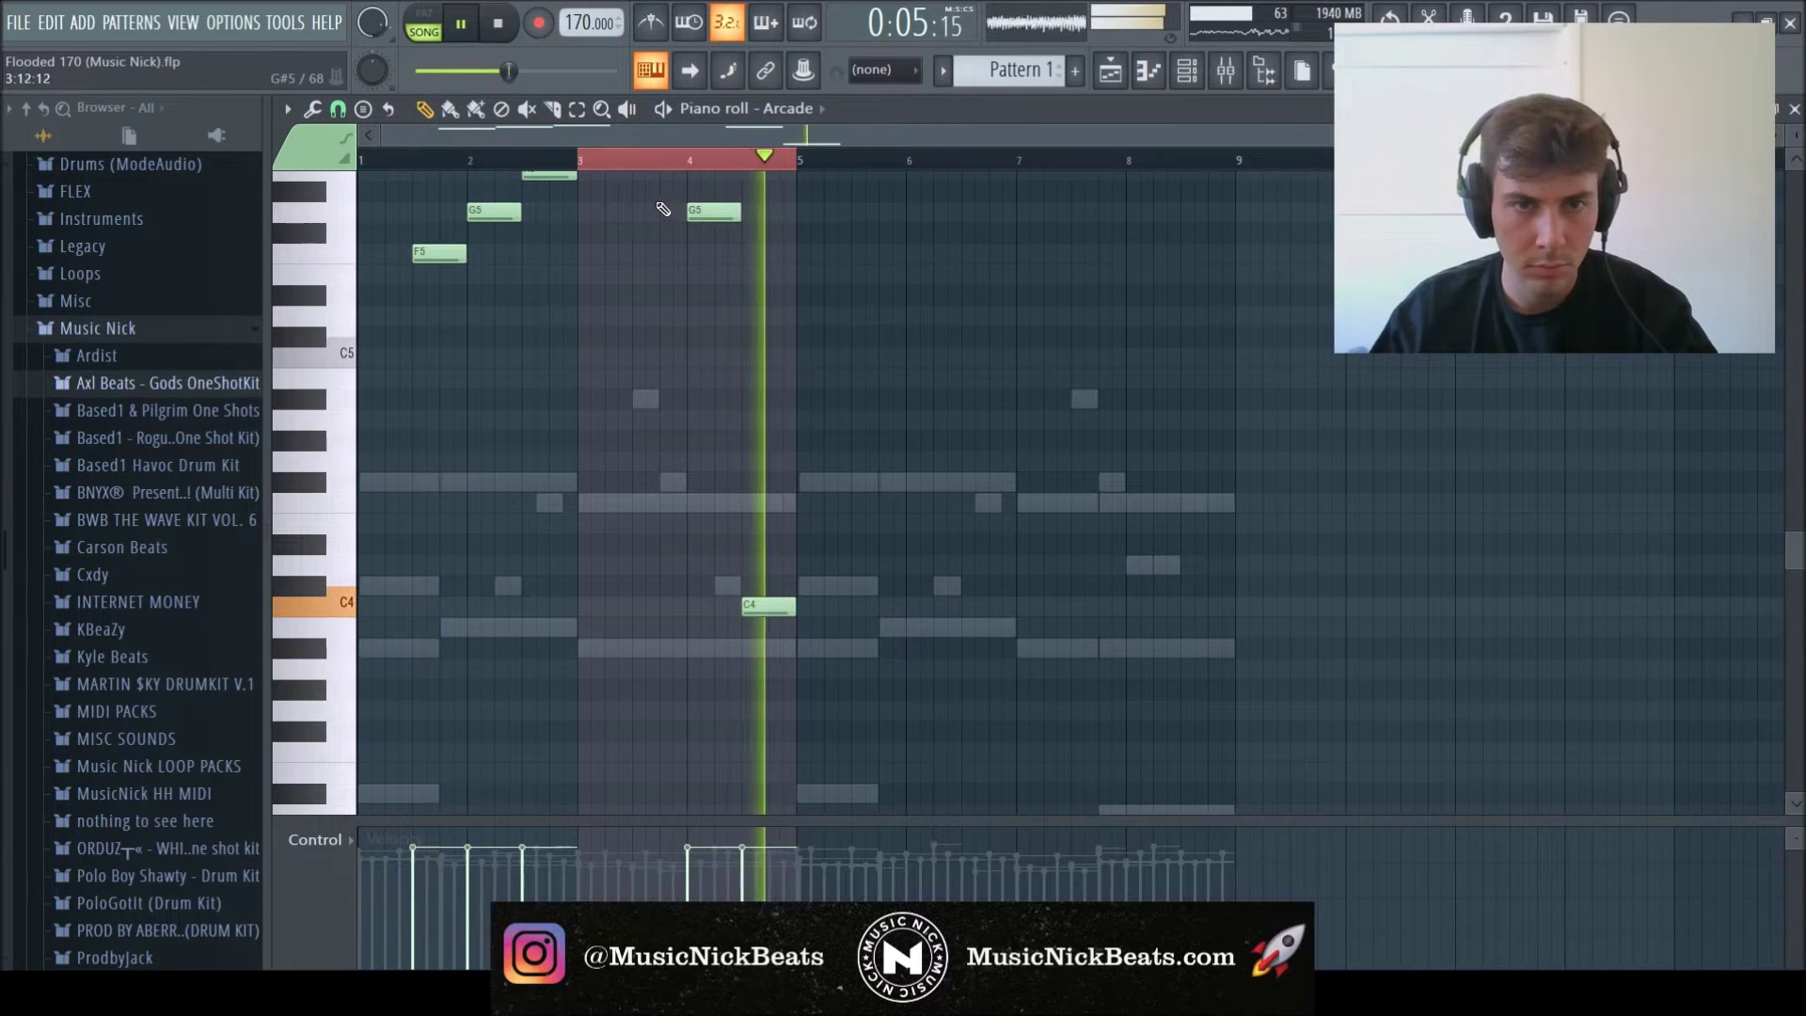
key(space)
- Duplicate the four-bar Arcade phrase into bars 5 to 8 and slightly vary all note velocities
key(ctrl+a)
key(space)
key(ctrl+b)
key(ctrl+a)
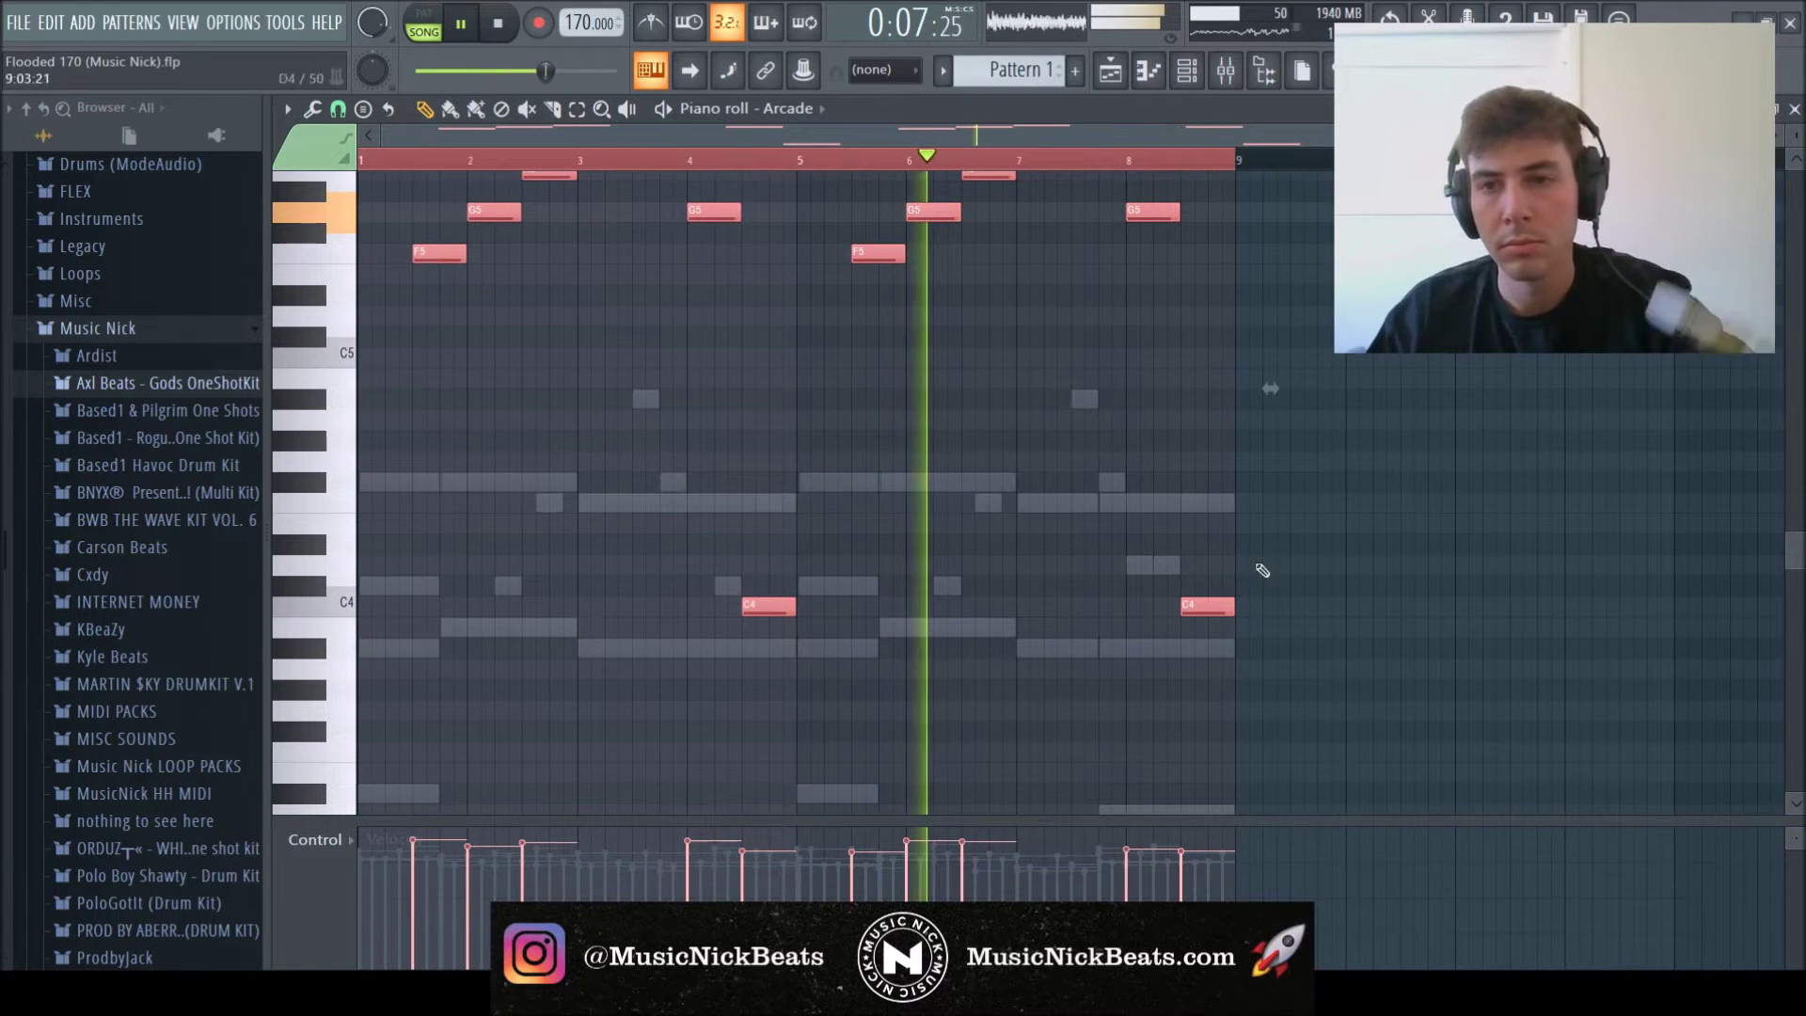
- Route Arcade to mixer track 4, lower its volume and rebalance the guitar and FL Keys levels
key(F7)
drag(593, 700, 593, 752)
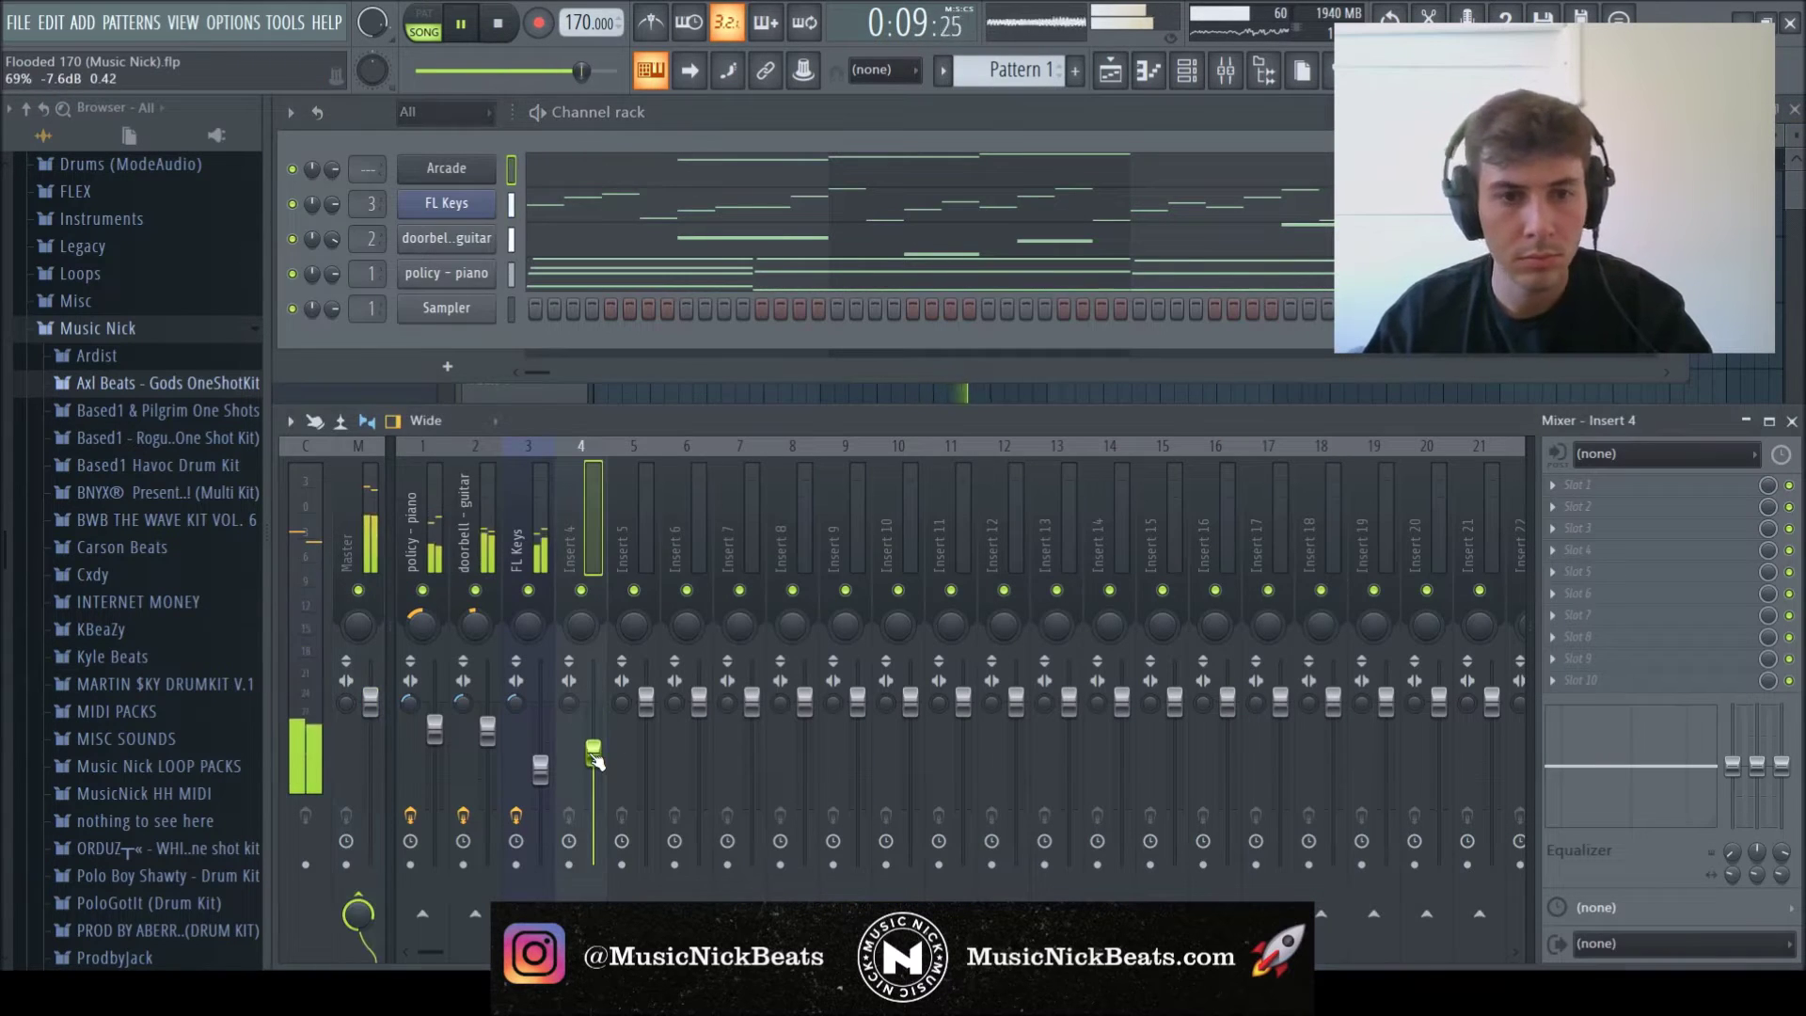
key(ctrl+l)
drag(569, 704, 589, 801)
drag(540, 772, 486, 725)
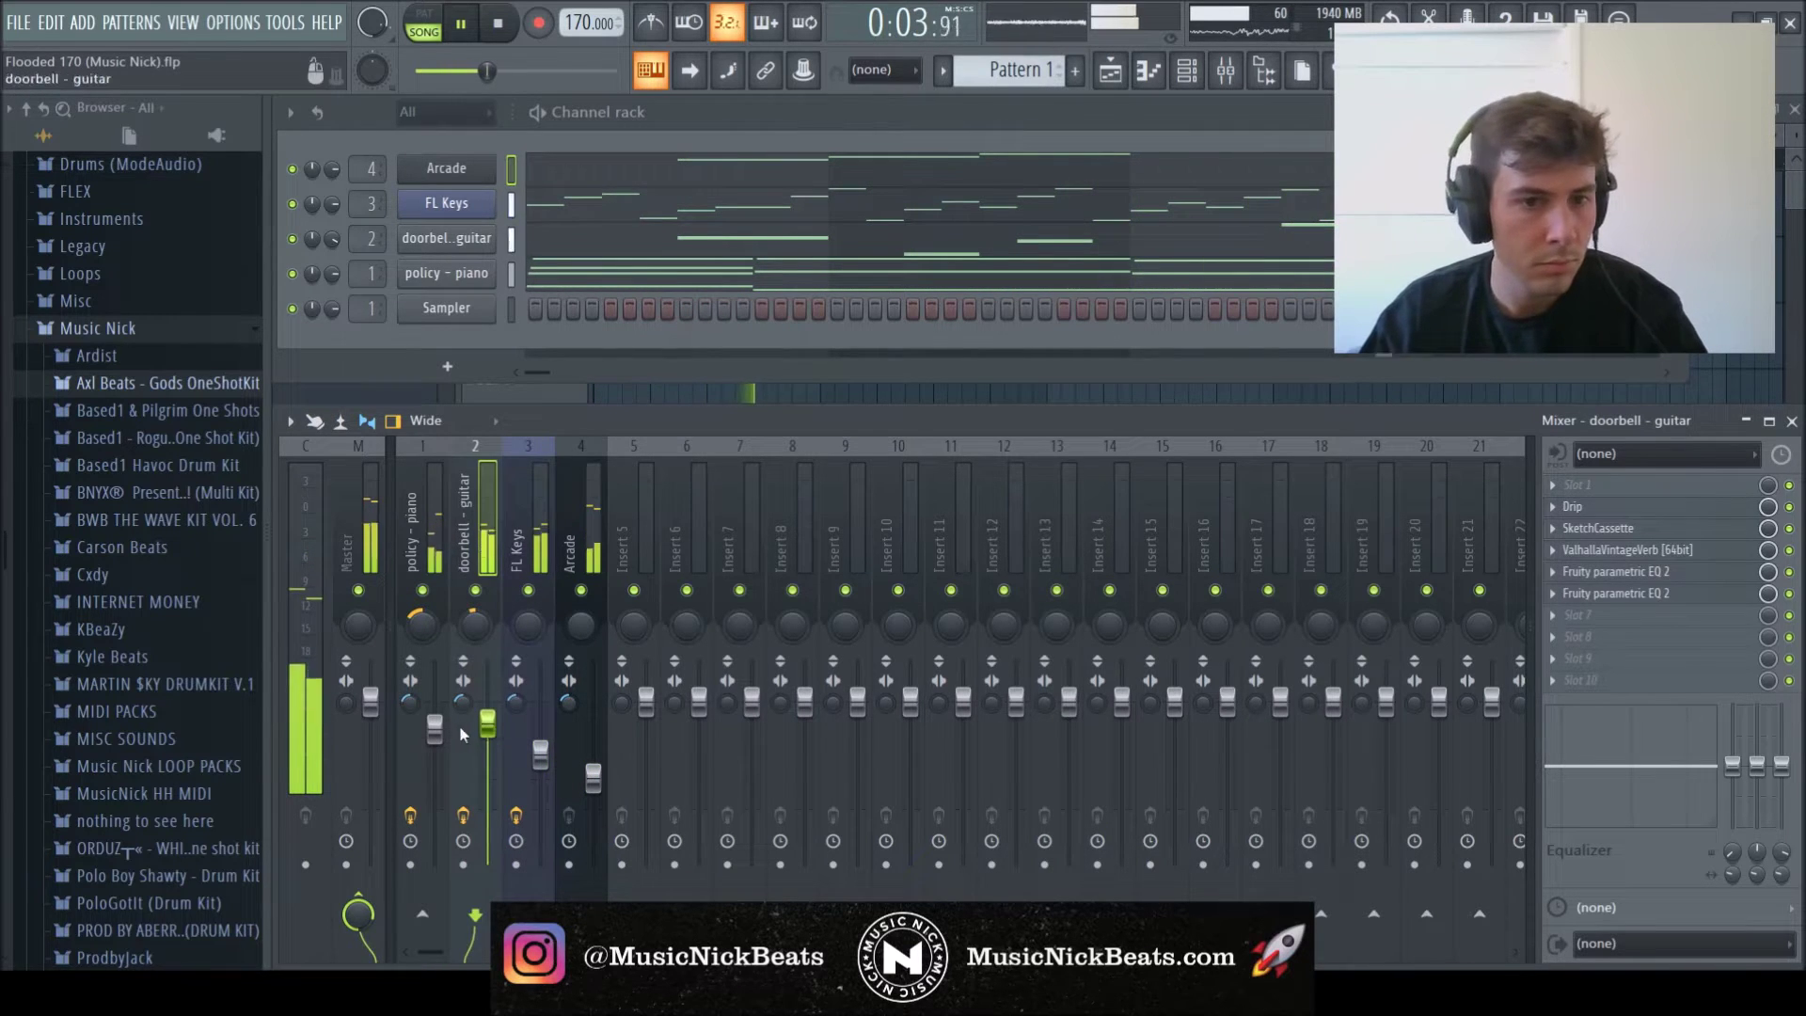
click(540, 753)
click(593, 775)
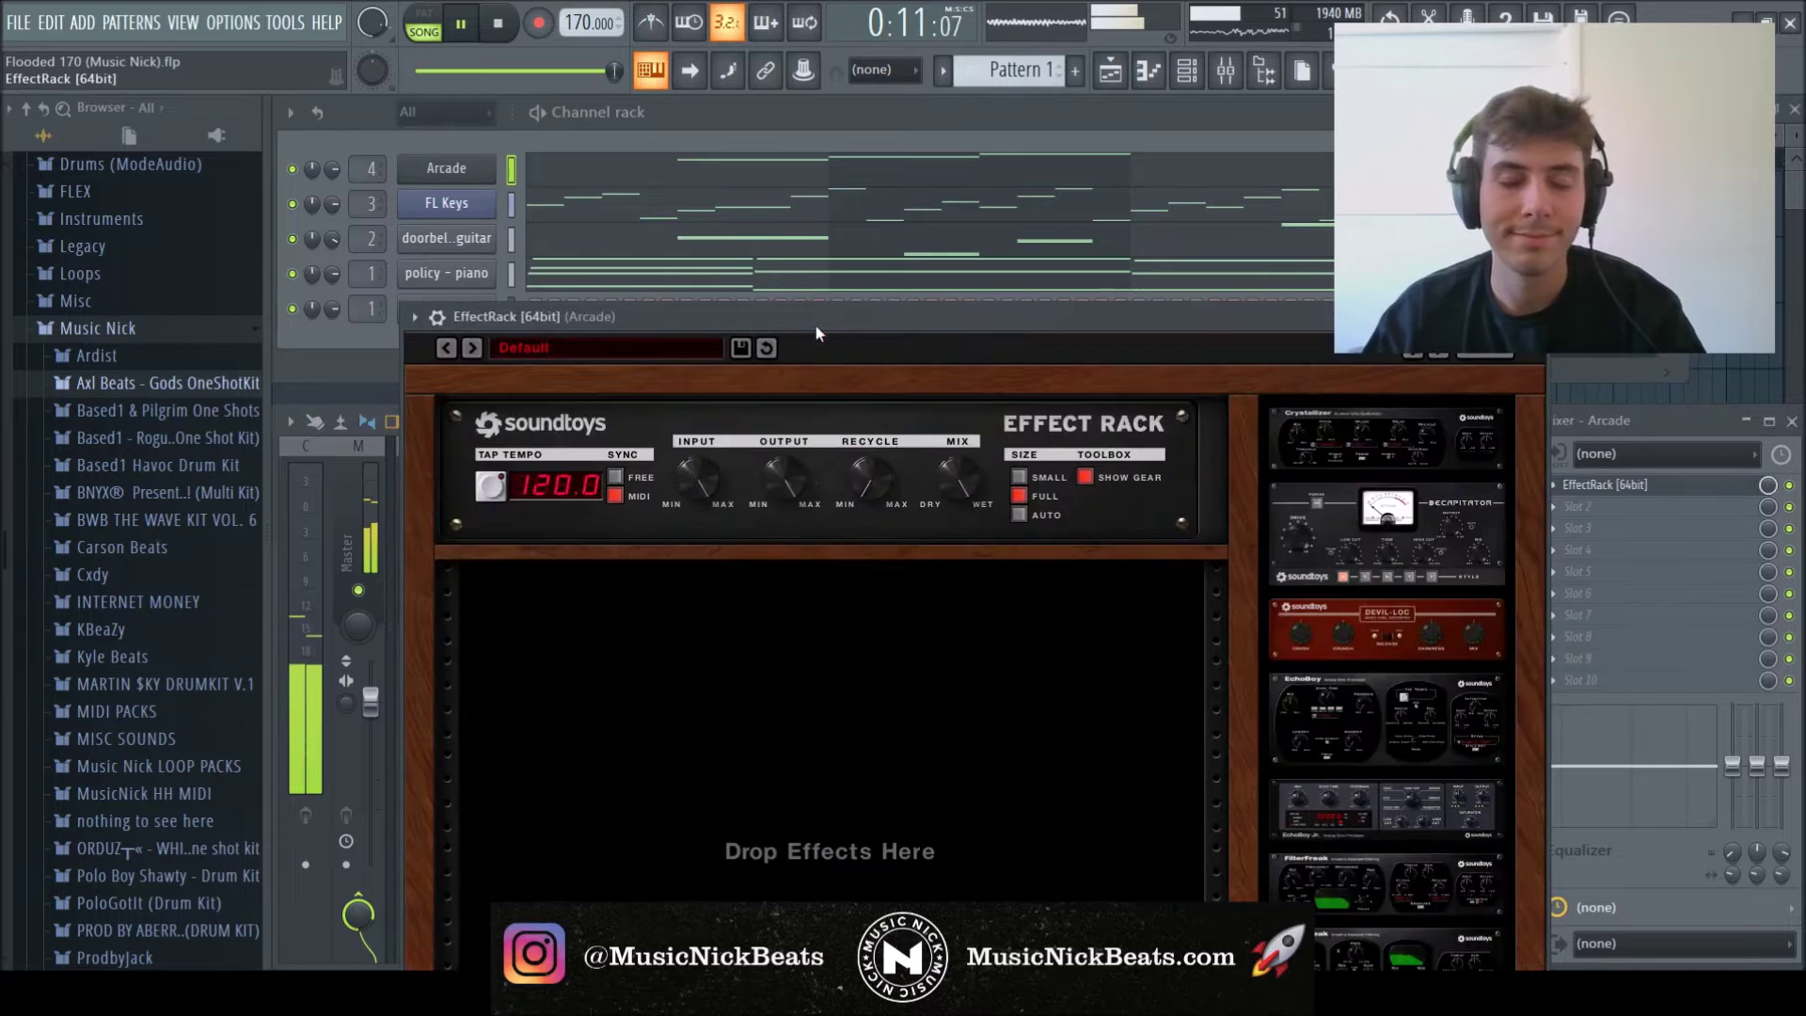
- Place EchoBoy in the Arcade track's Soundtoys EffectRack and load its Ambients Echoes preset
drag(815, 326, 805, 239)
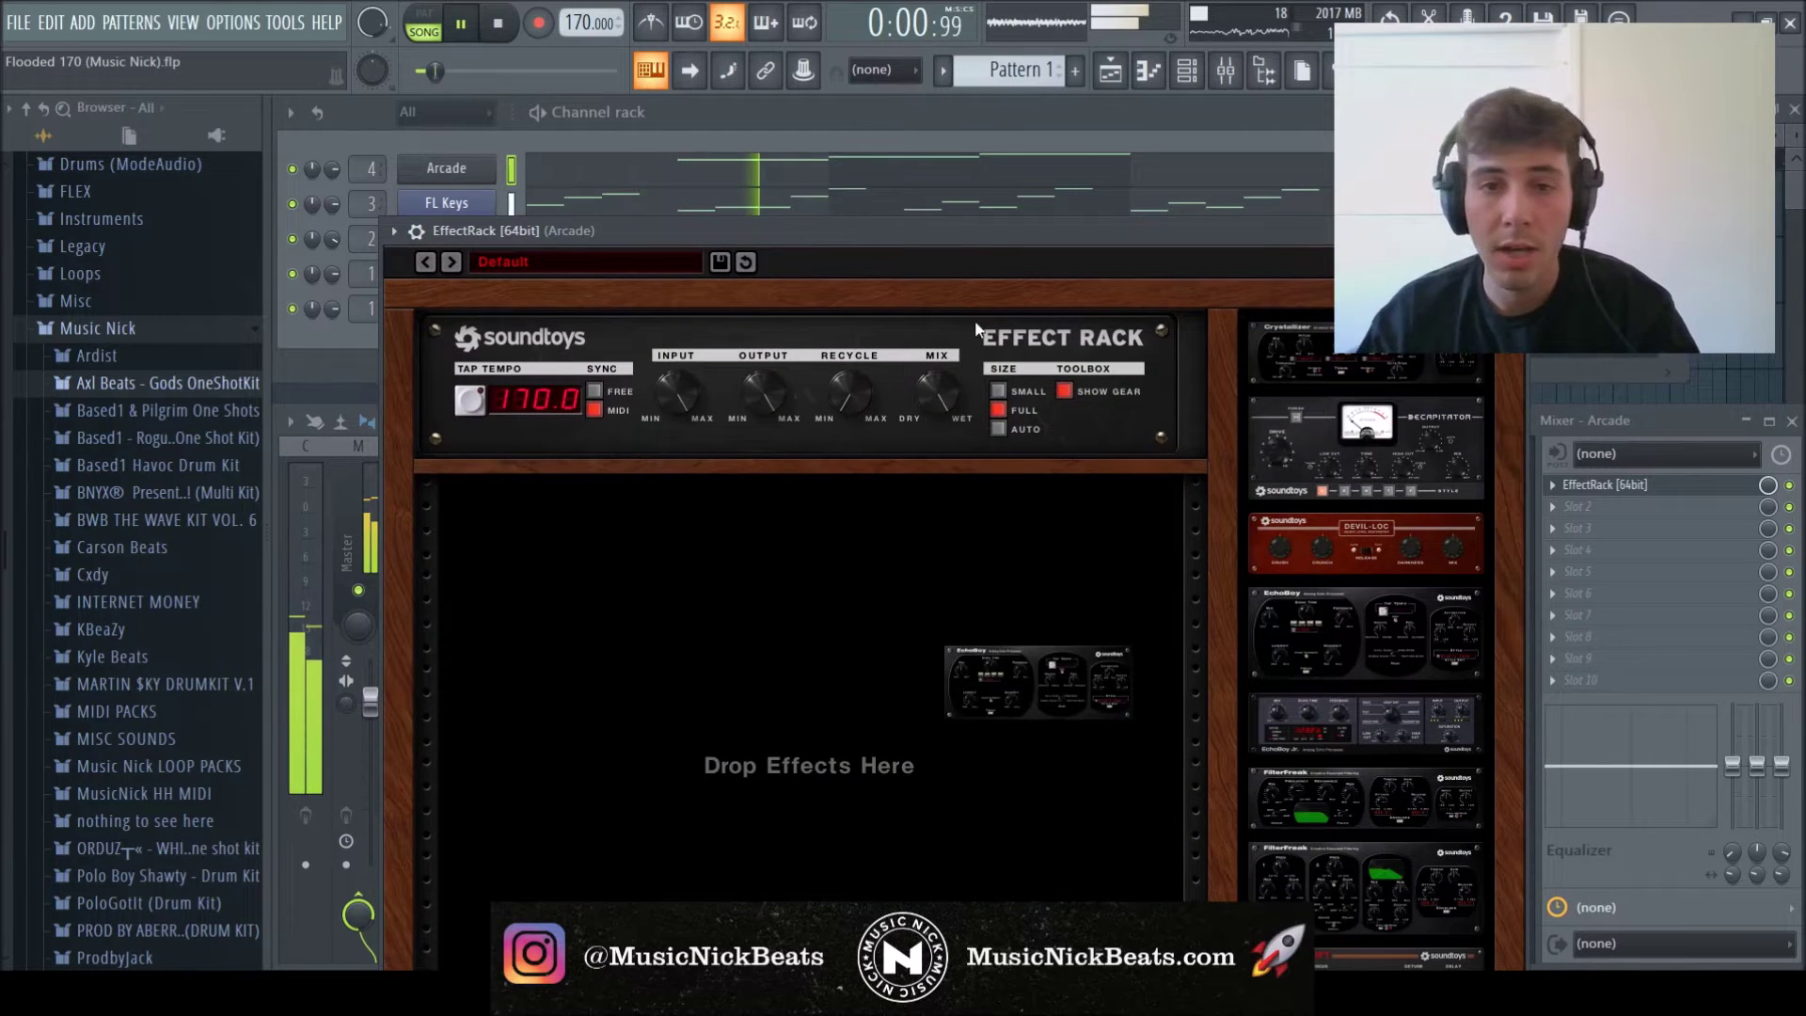
drag(951, 235, 943, 141)
click(1184, 396)
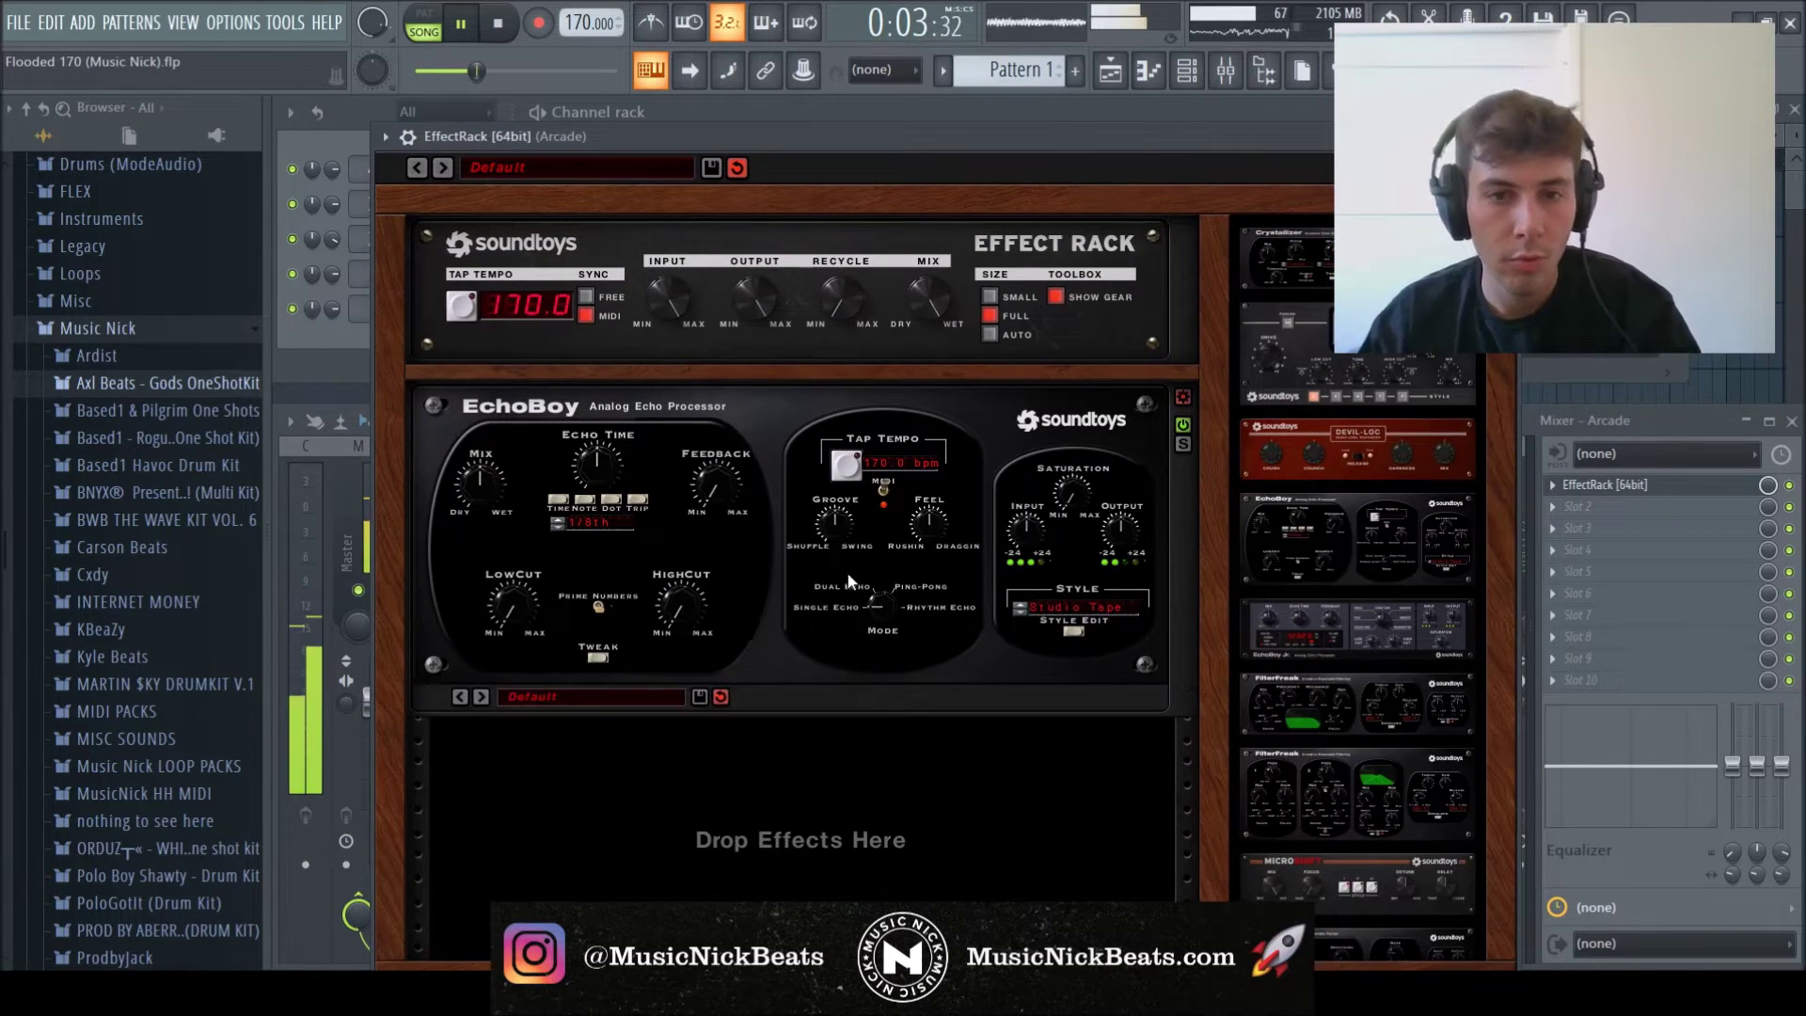
click(636, 694)
mouse_move(659, 471)
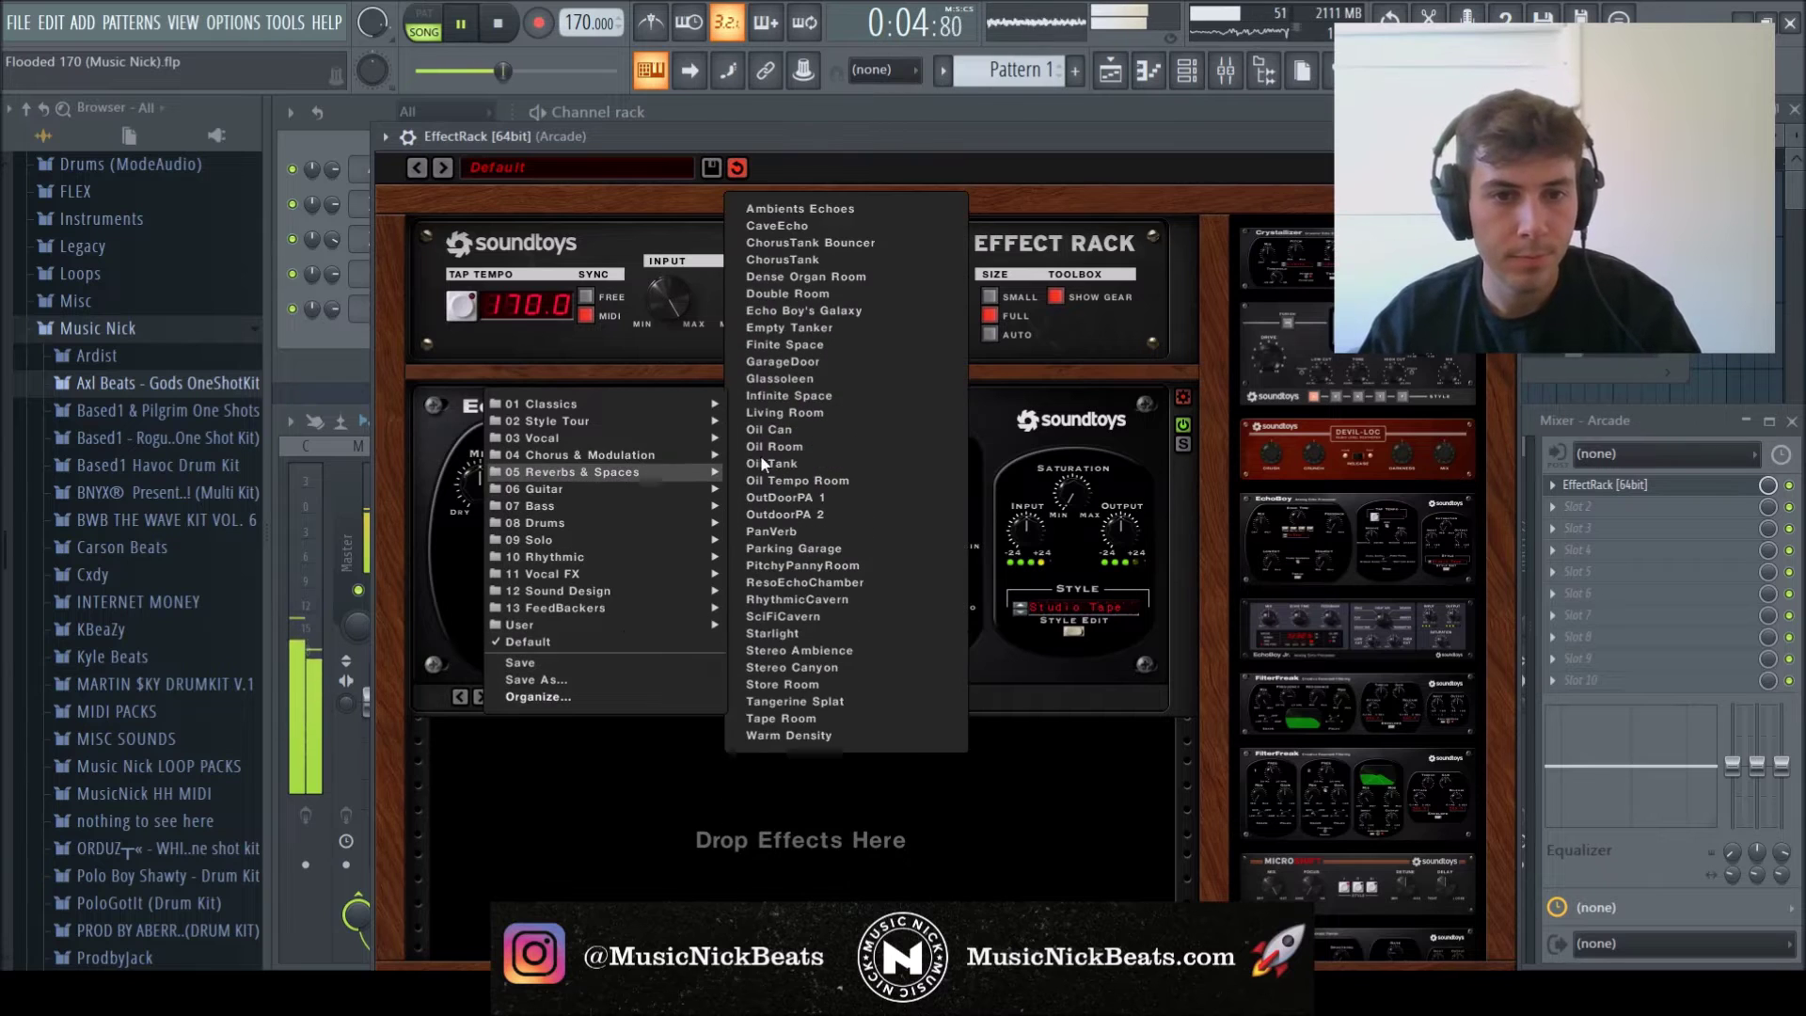
click(886, 212)
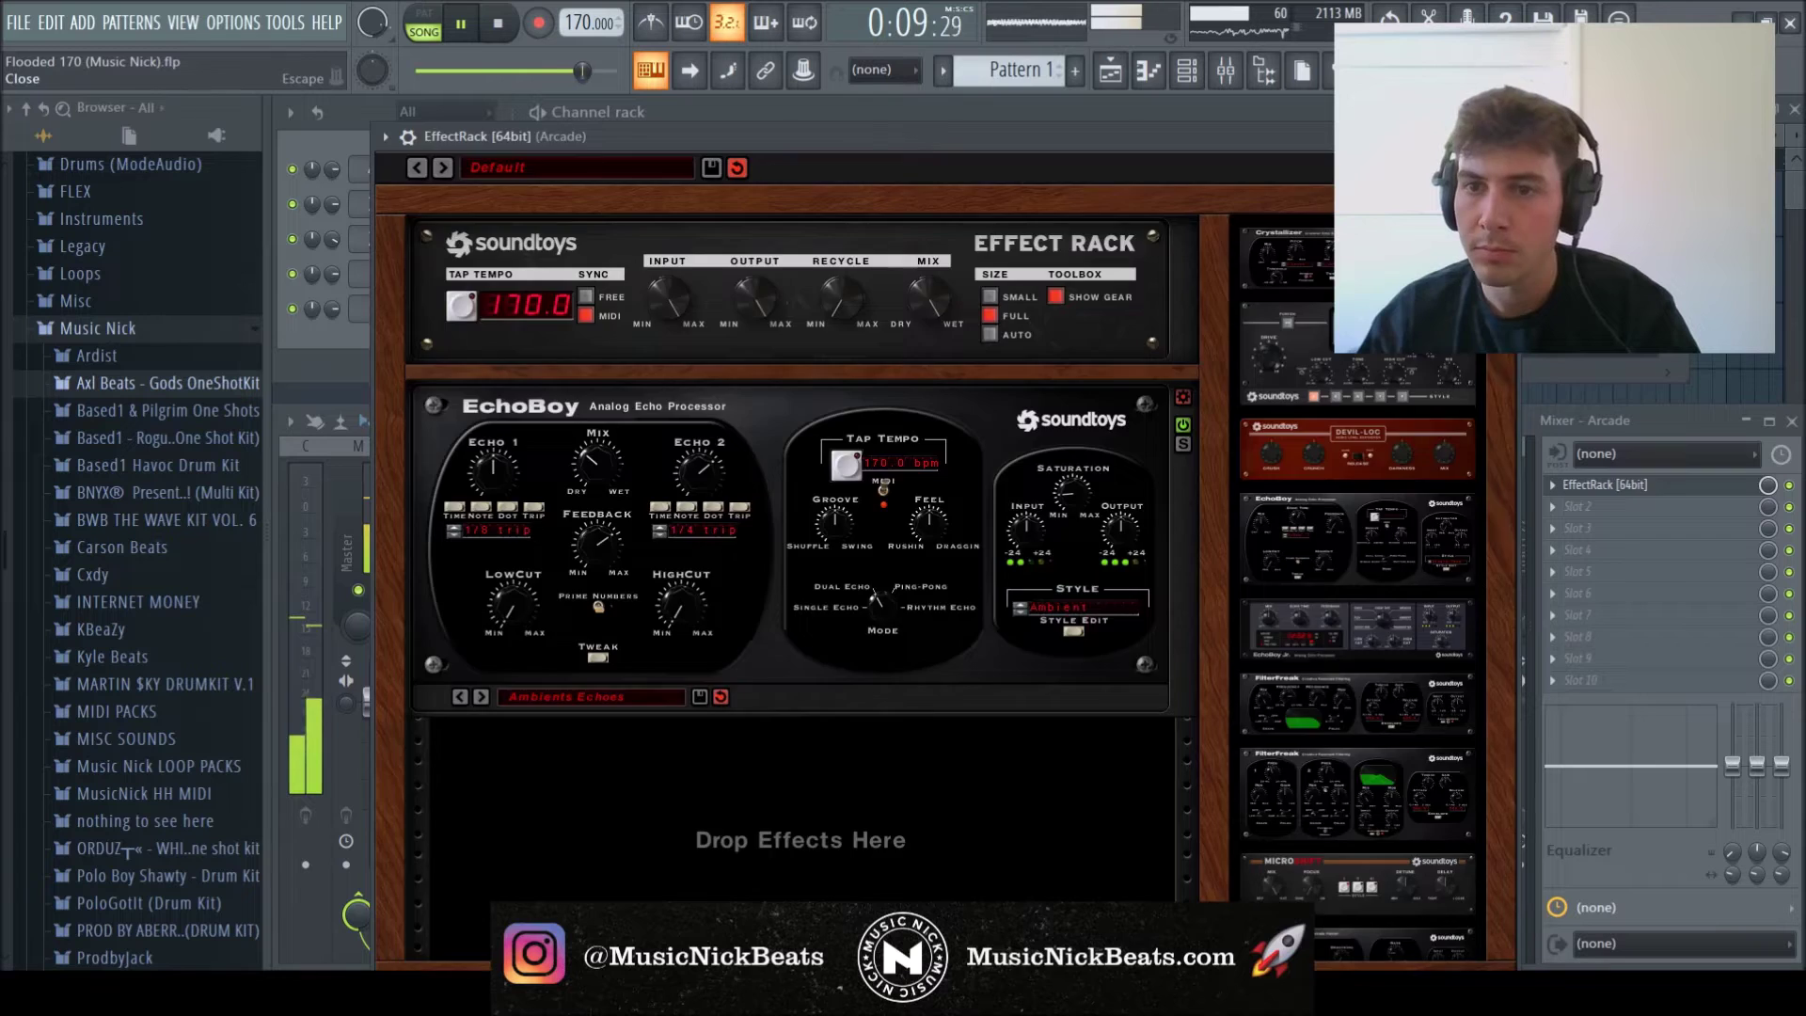
click(1503, 138)
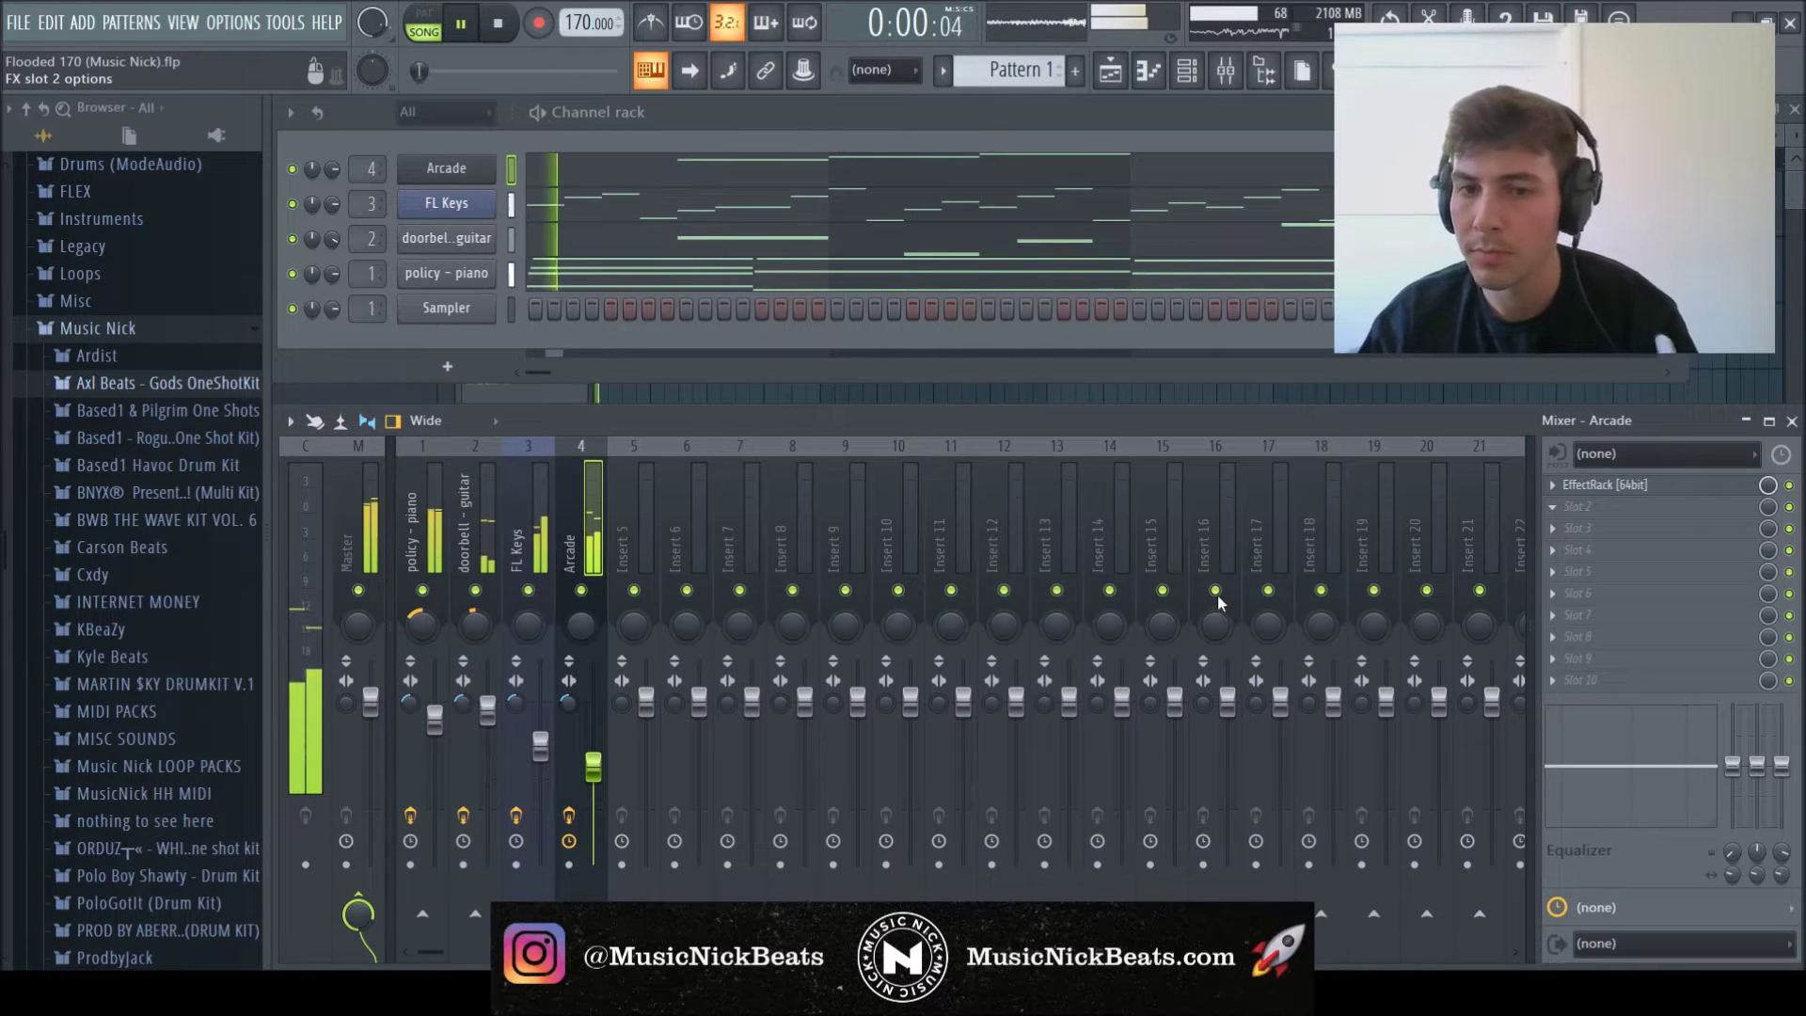
- Add Fruity Love Philter to the Arcade track and set its cutoff frequency to about 55%
click(1079, 694)
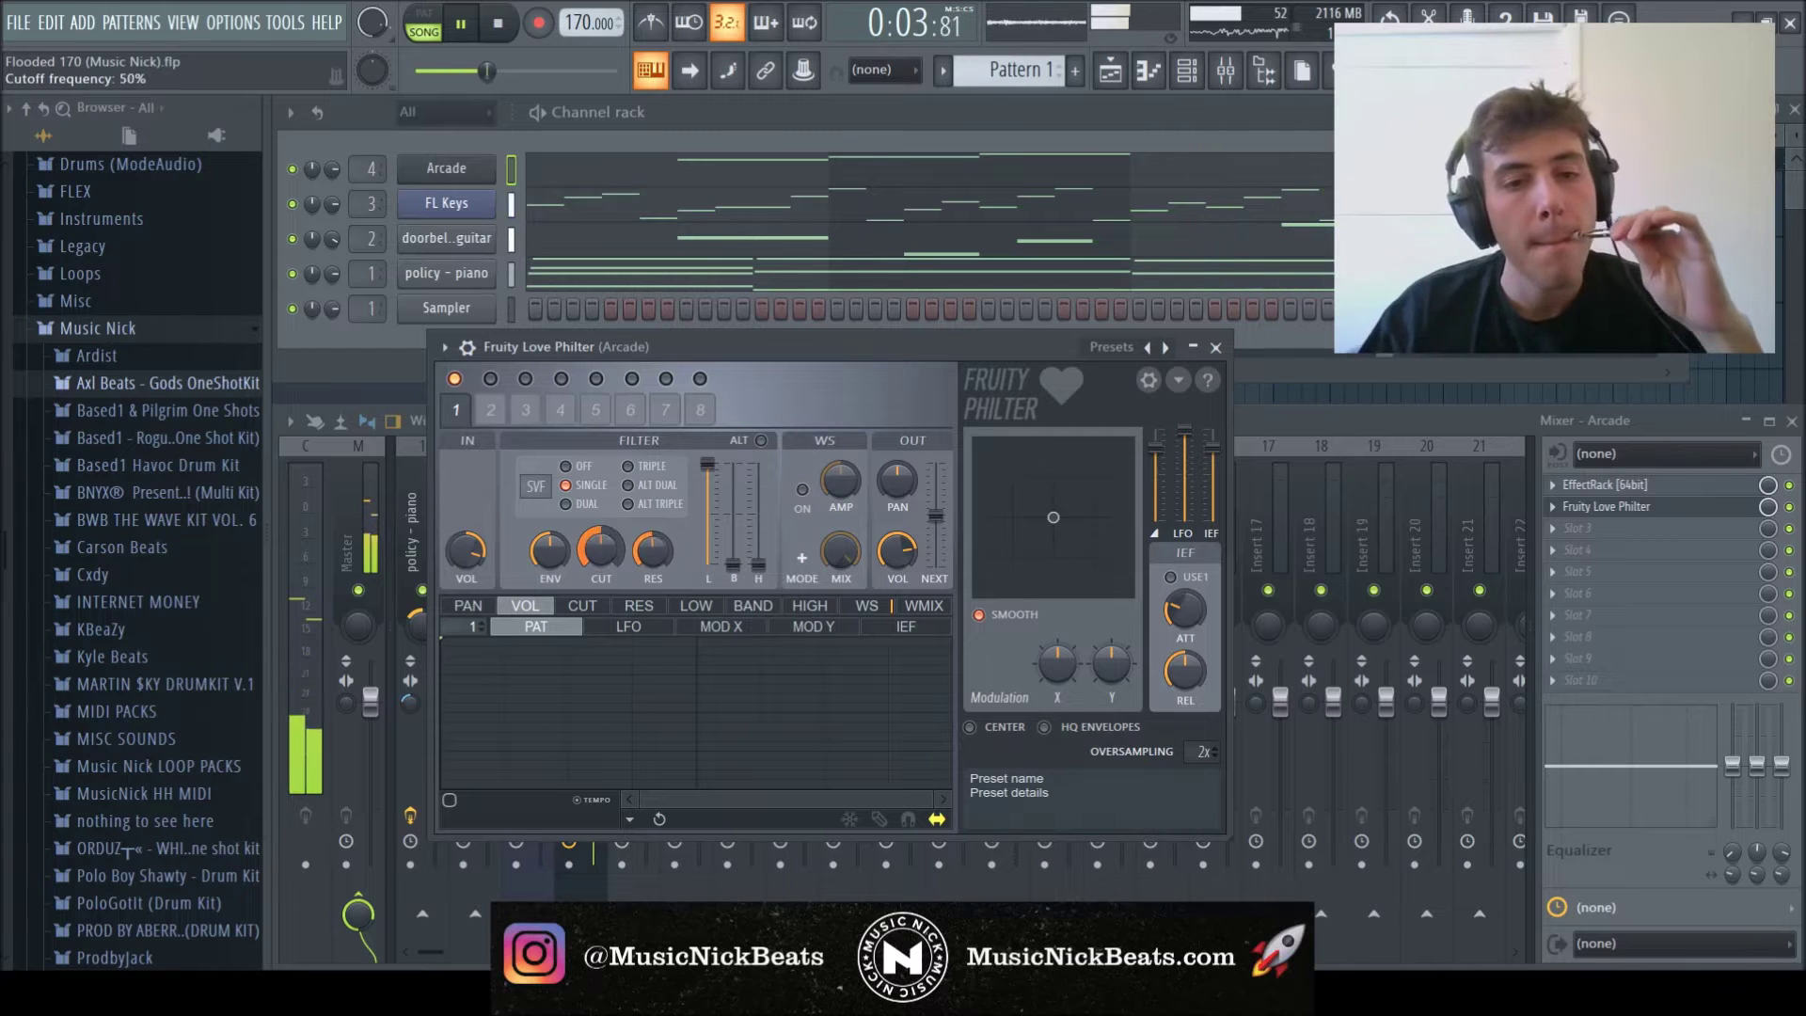
drag(650, 553, 649, 561)
drag(617, 562, 627, 553)
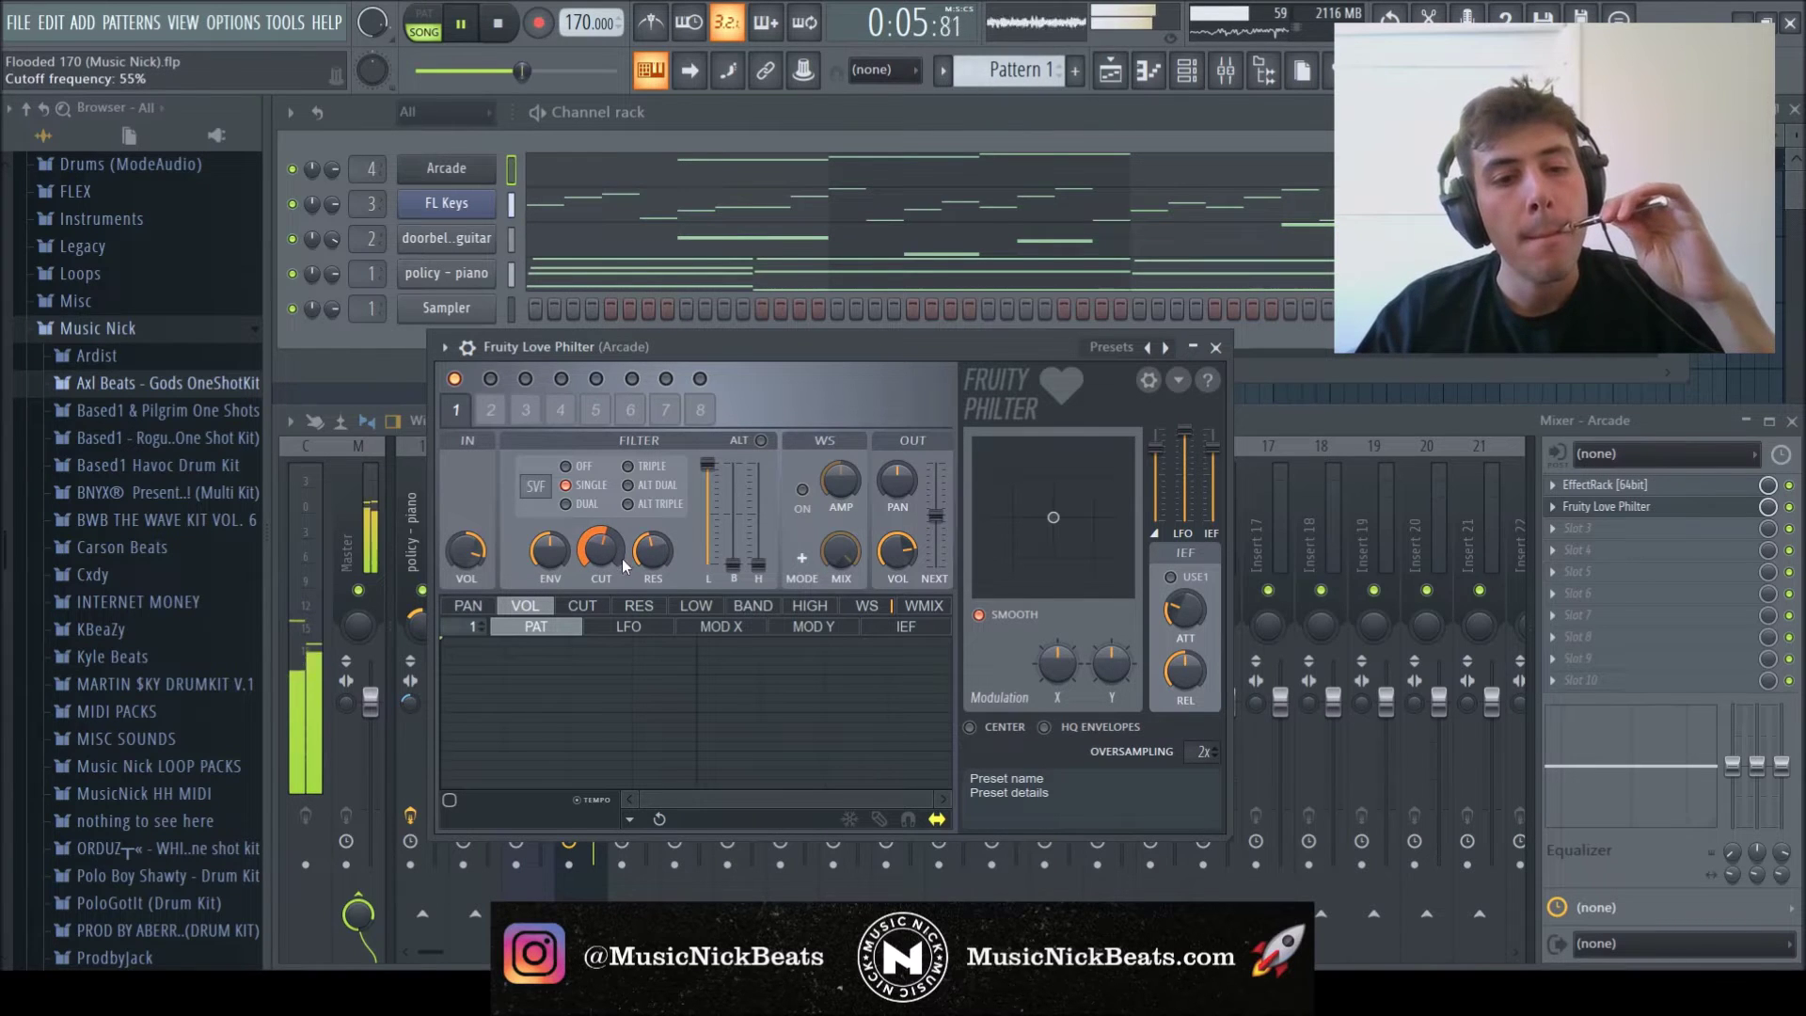
click(1218, 347)
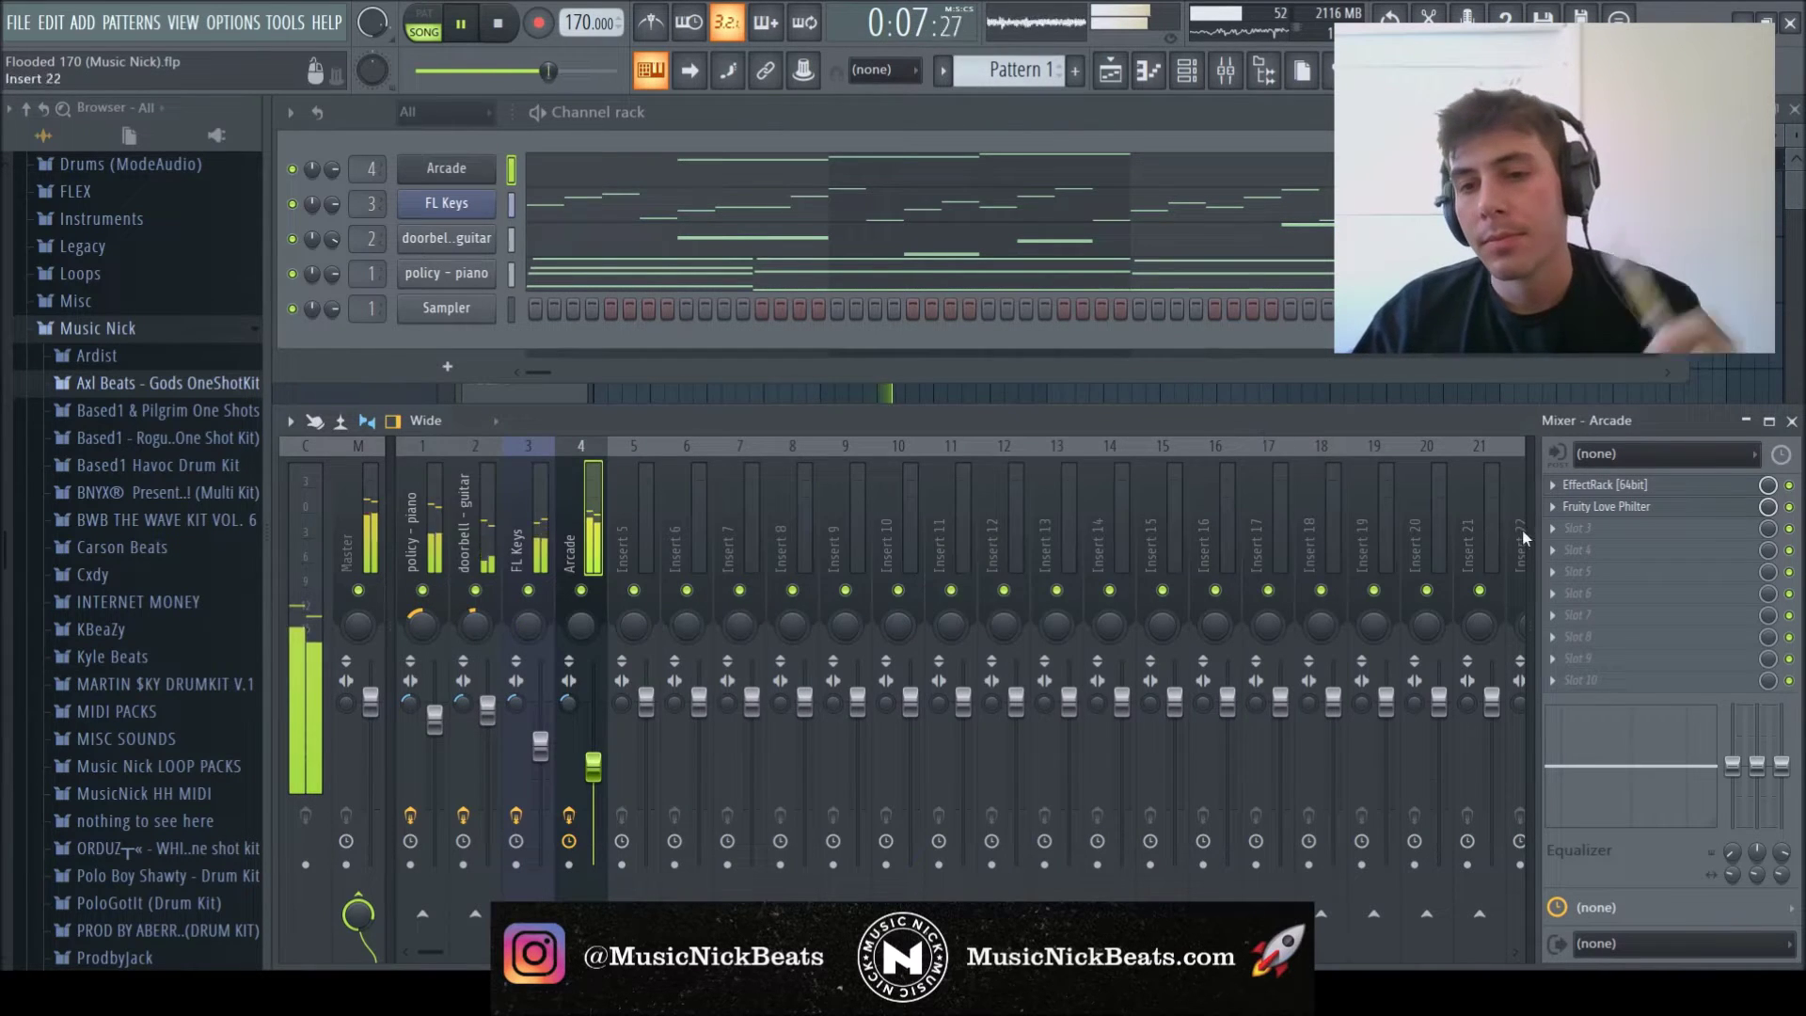
- Recheck Arcade's Fruity Love Philter, add Fruity parametric EQ 2 to its mixer track and adjust the low-frequency bands
click(1610, 508)
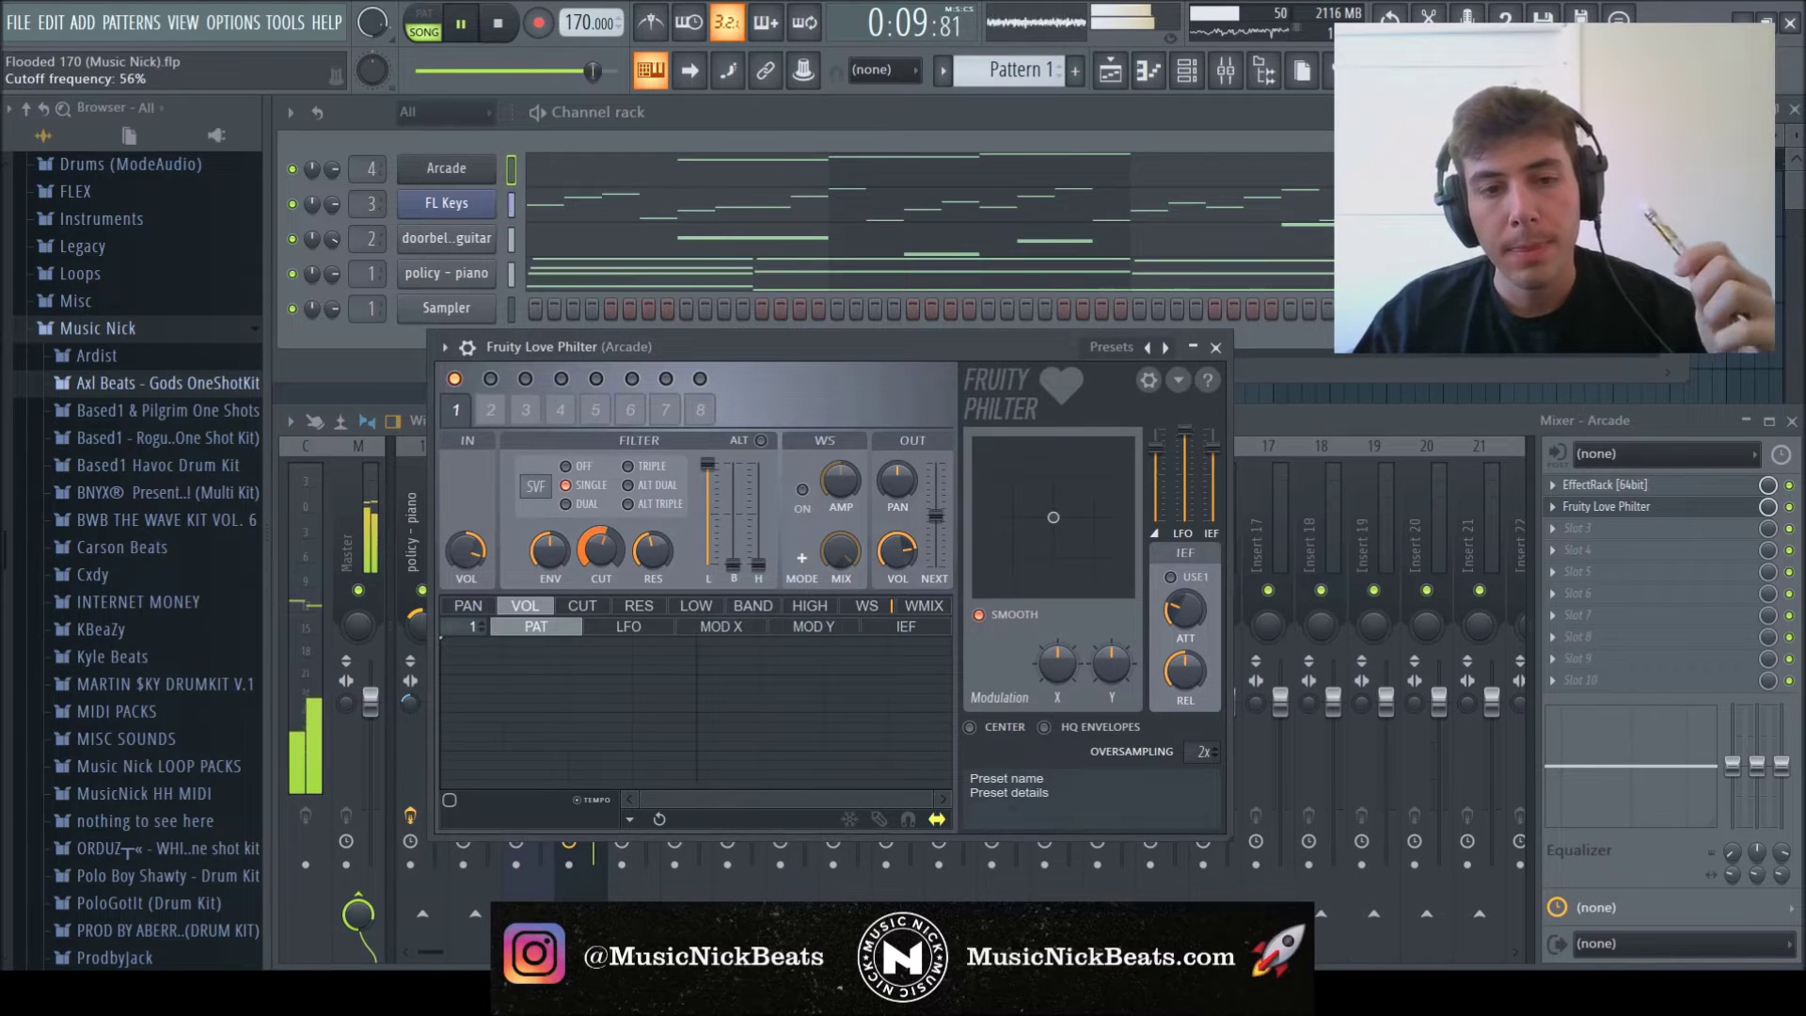
click(1215, 346)
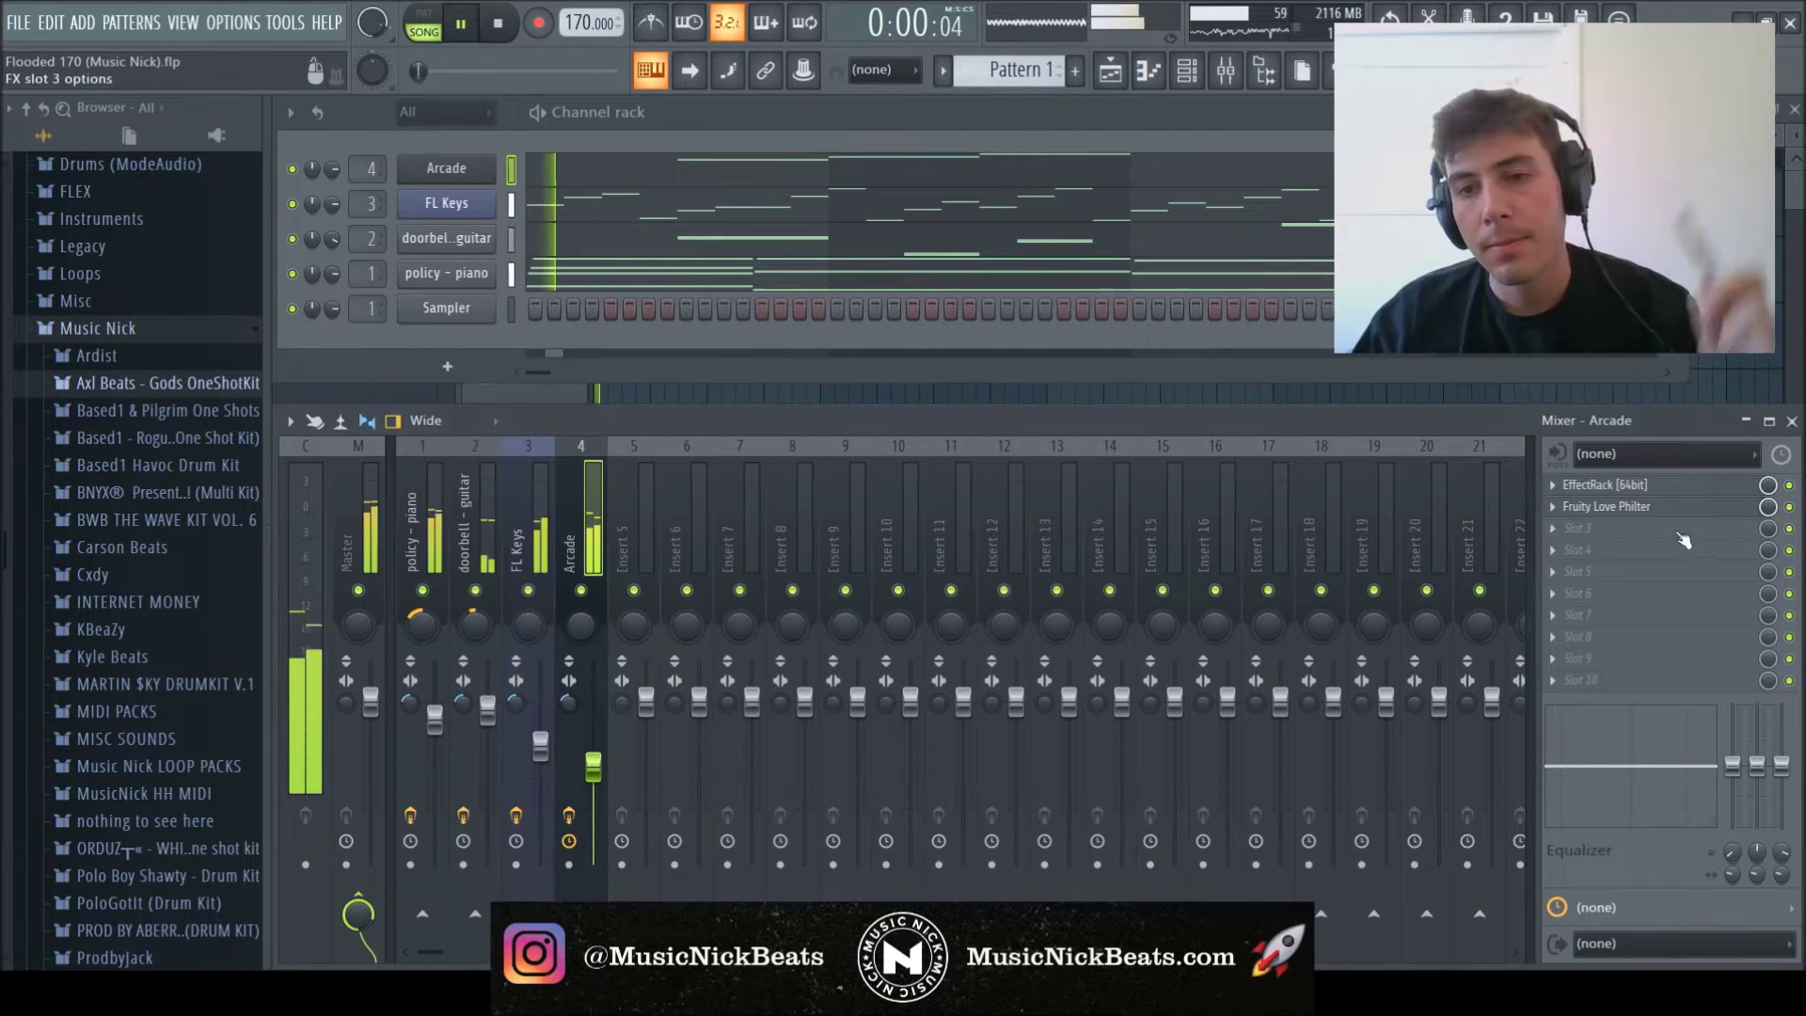
click(1609, 507)
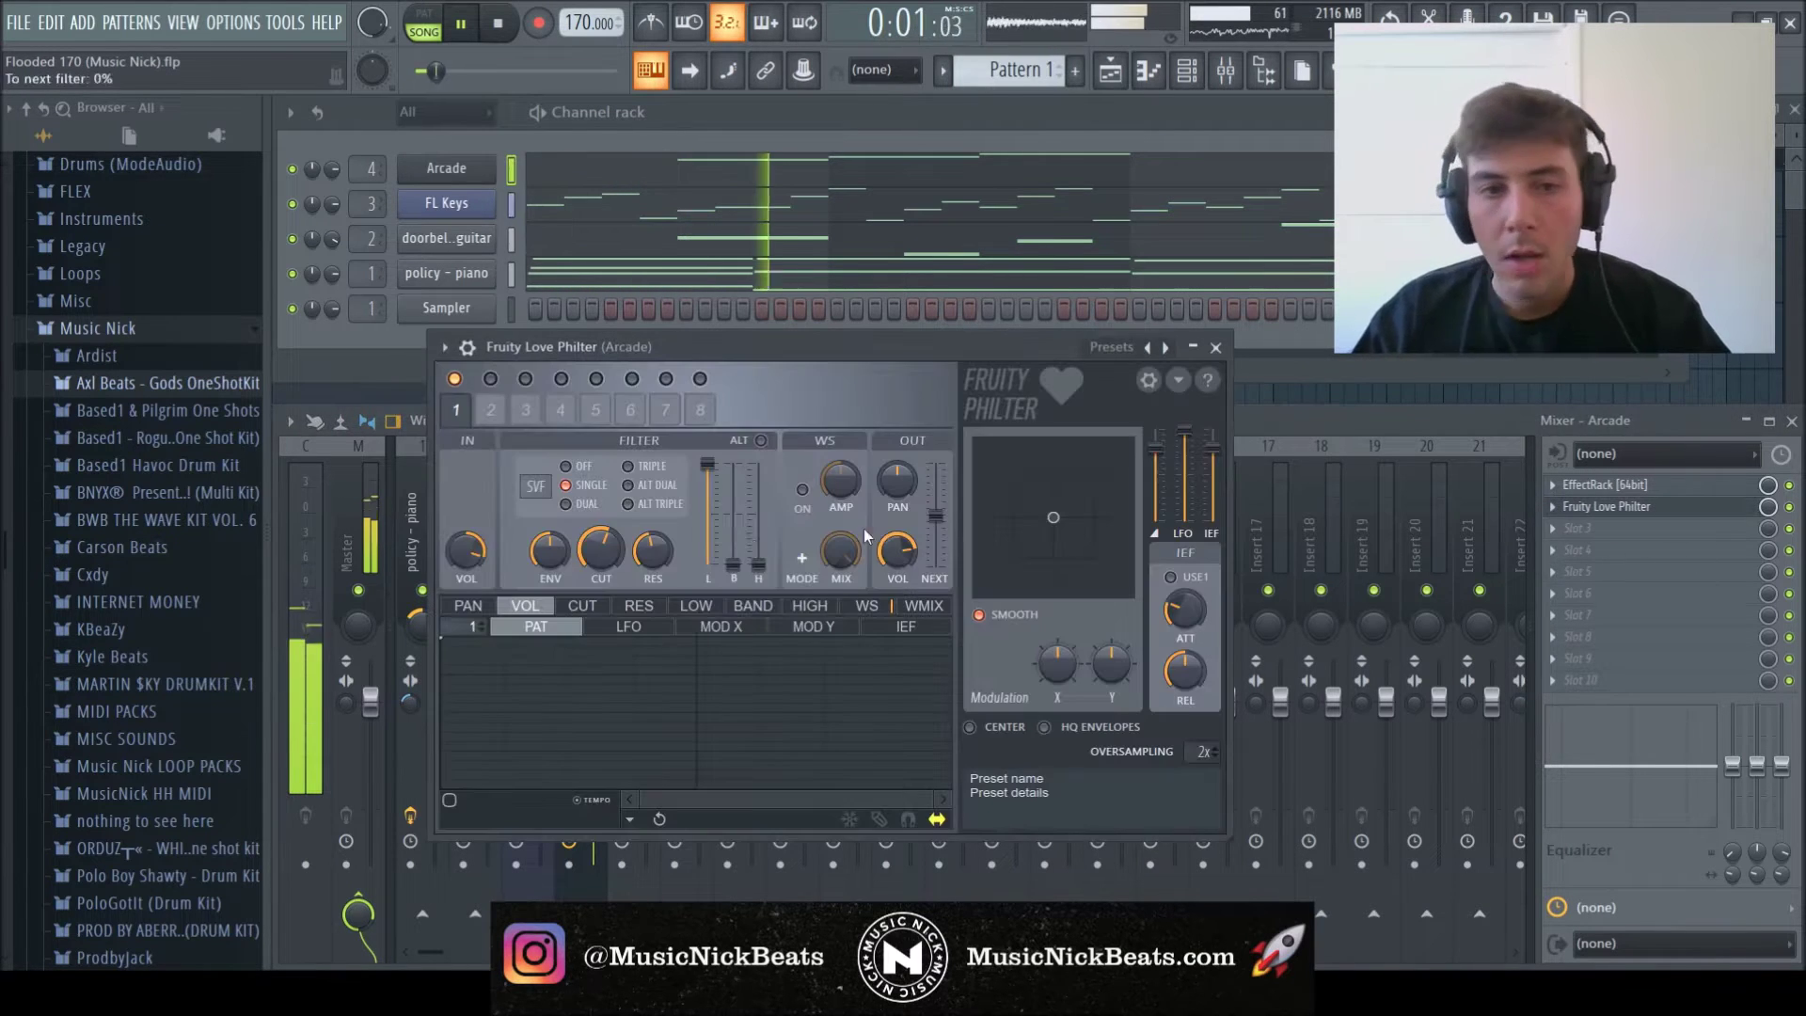
click(1218, 346)
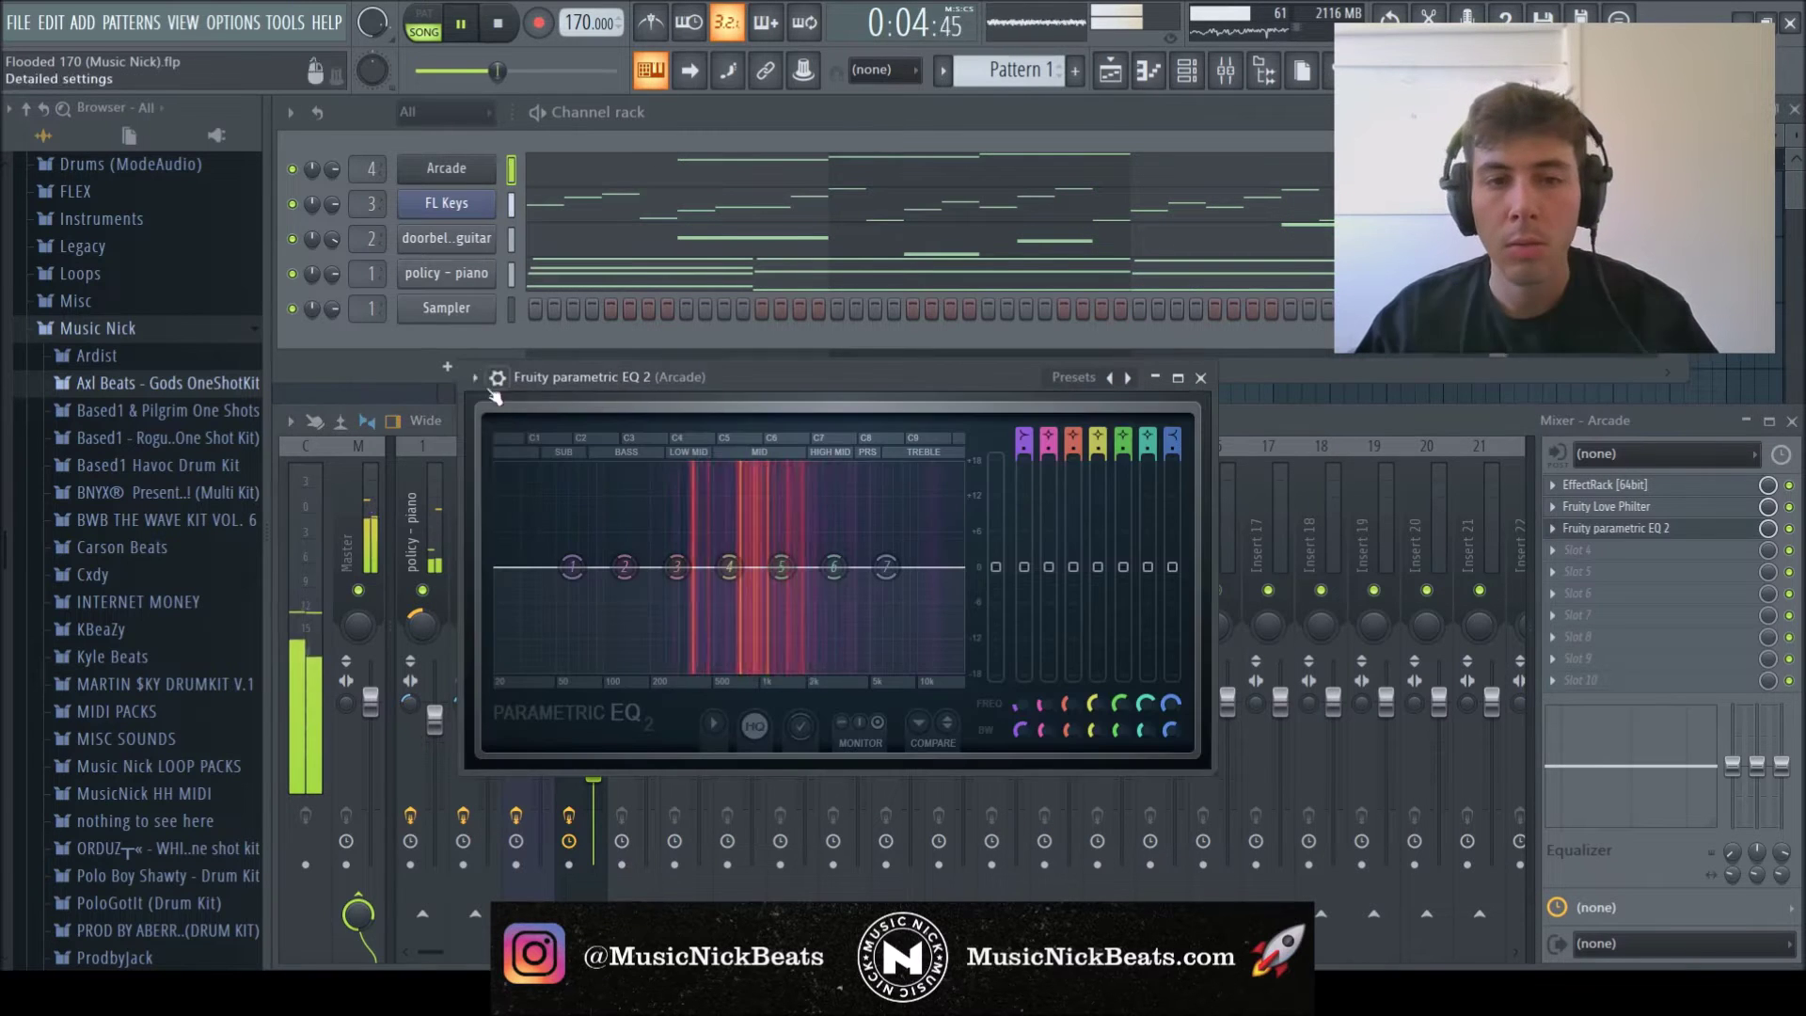
mouse_move(626, 624)
mouse_down()
mouse_move(627, 590)
mouse_move(629, 629)
mouse_up()
drag(511, 600, 585, 570)
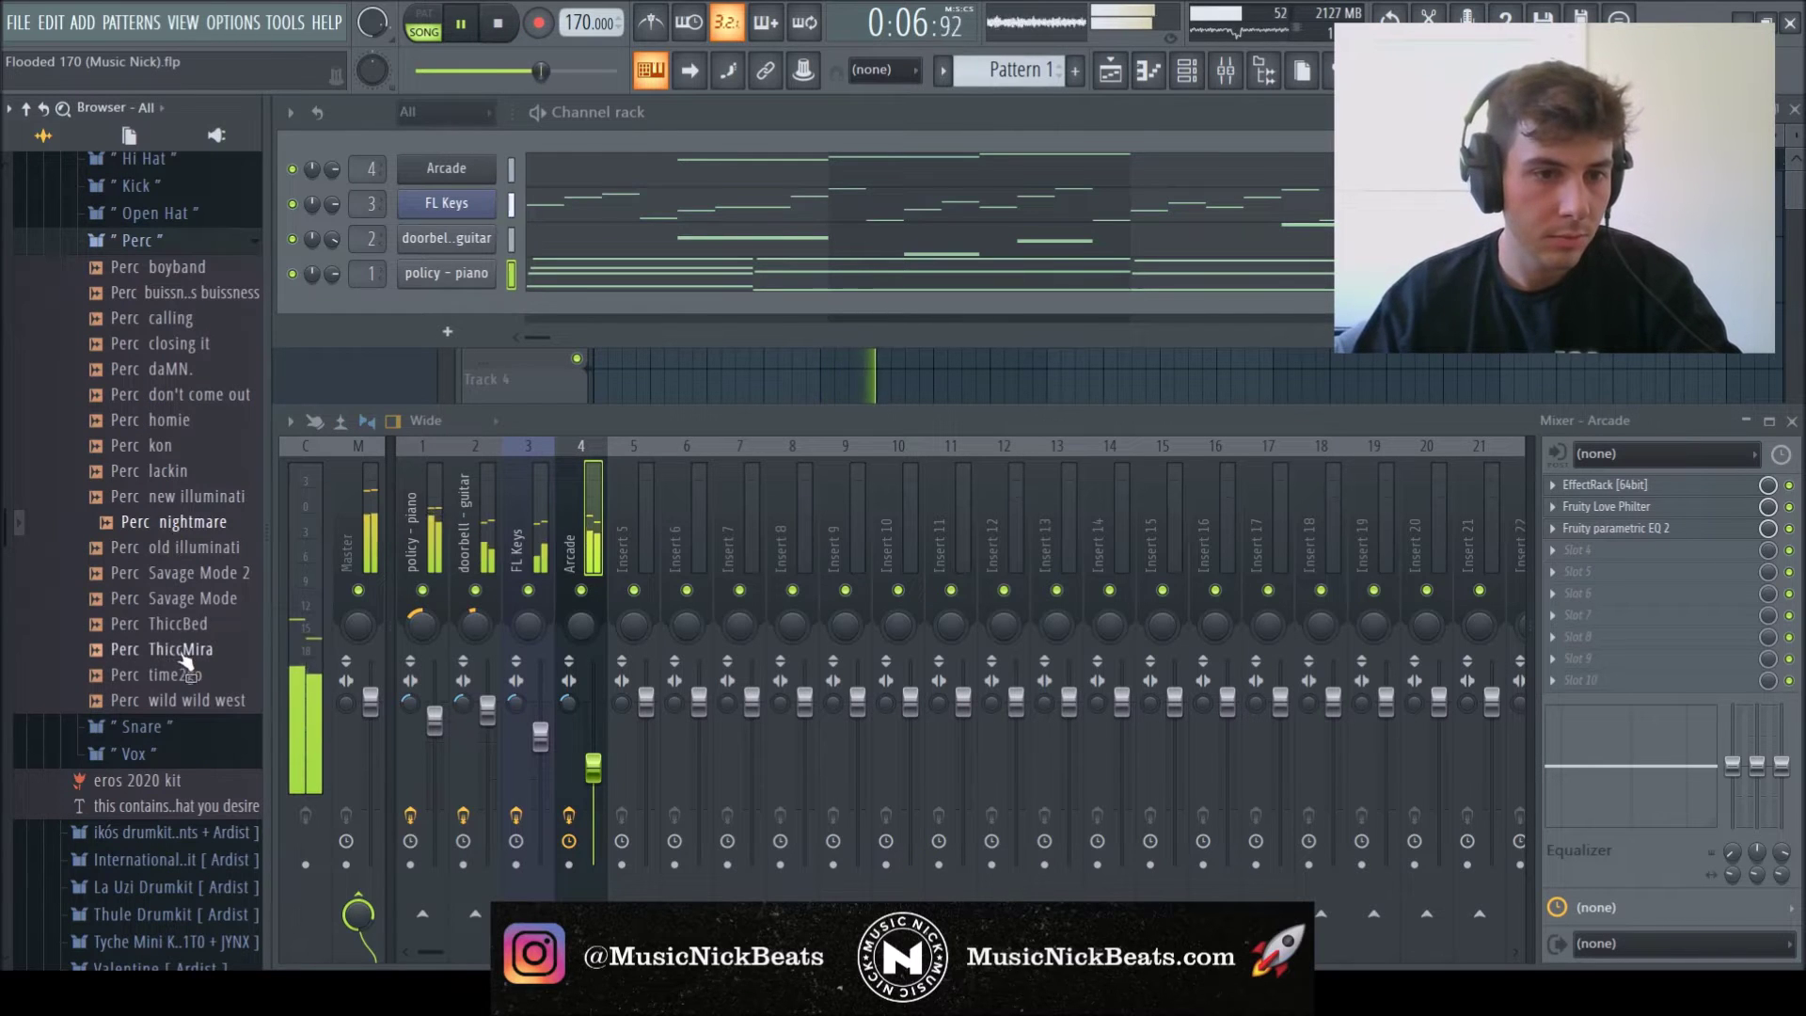
- Audition several samples from the Perc folder and load Perc nightmare into the channel rack
click(183, 652)
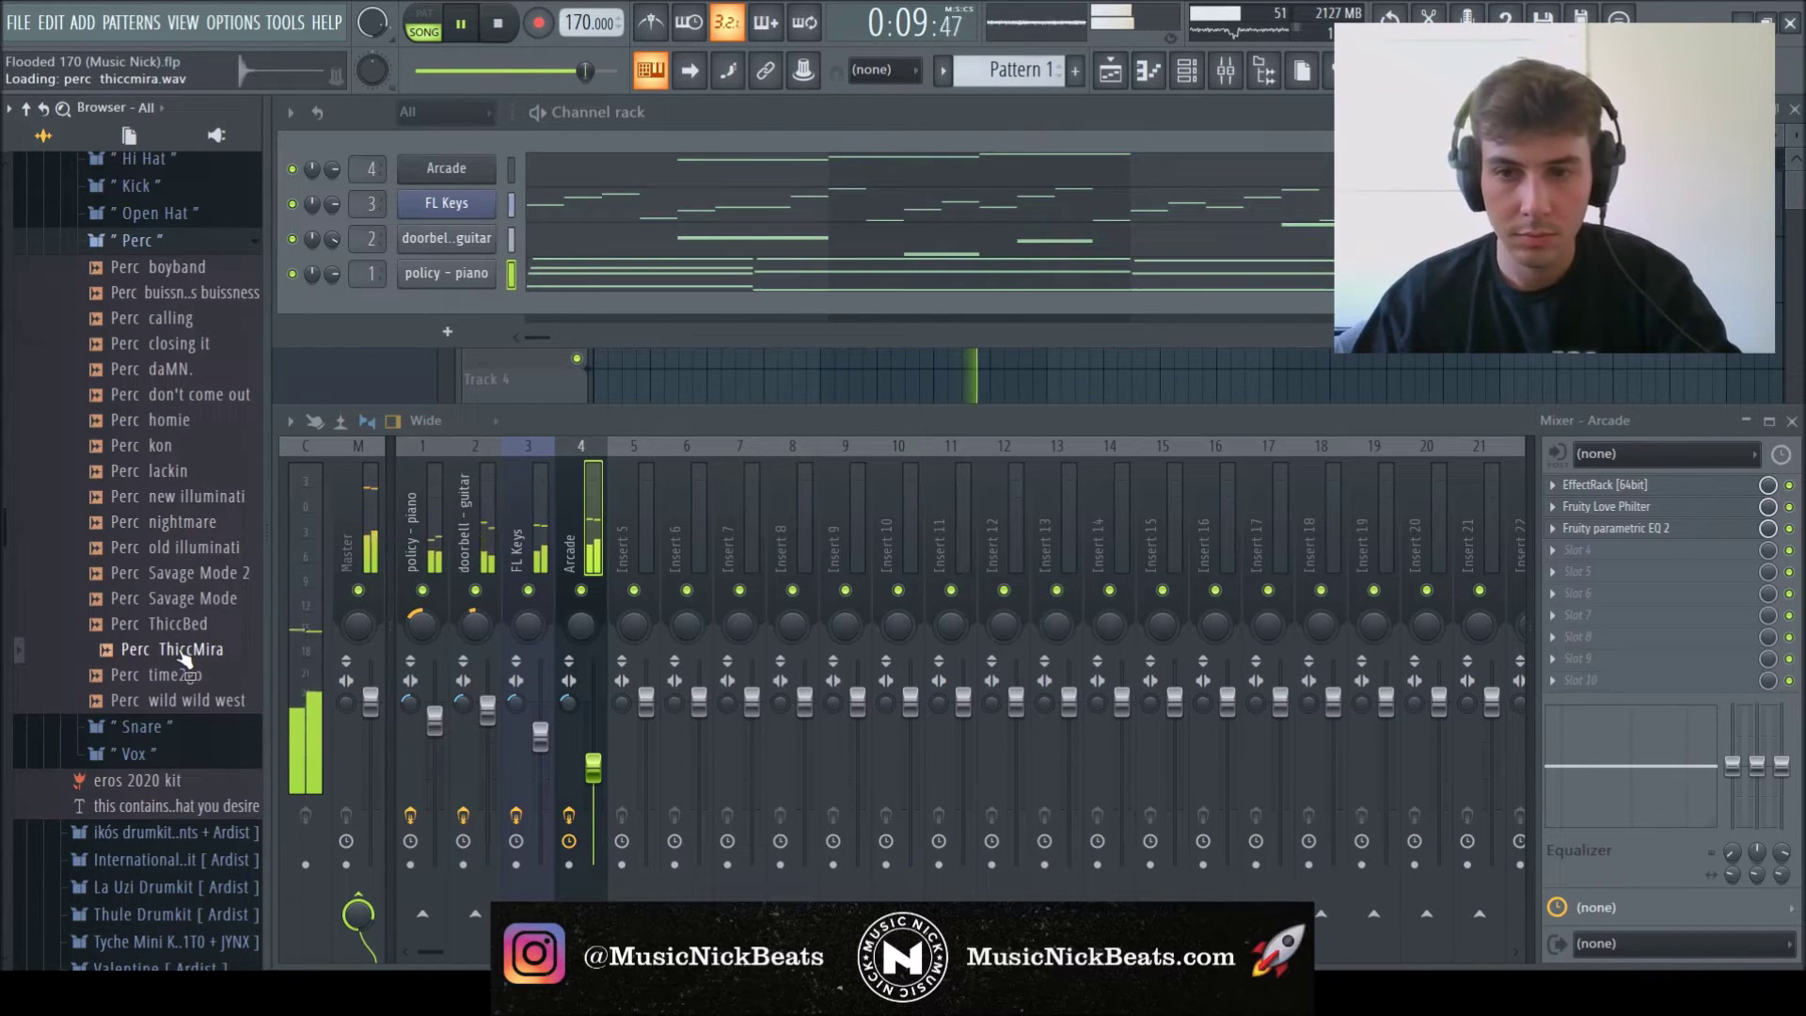
click(178, 701)
click(177, 675)
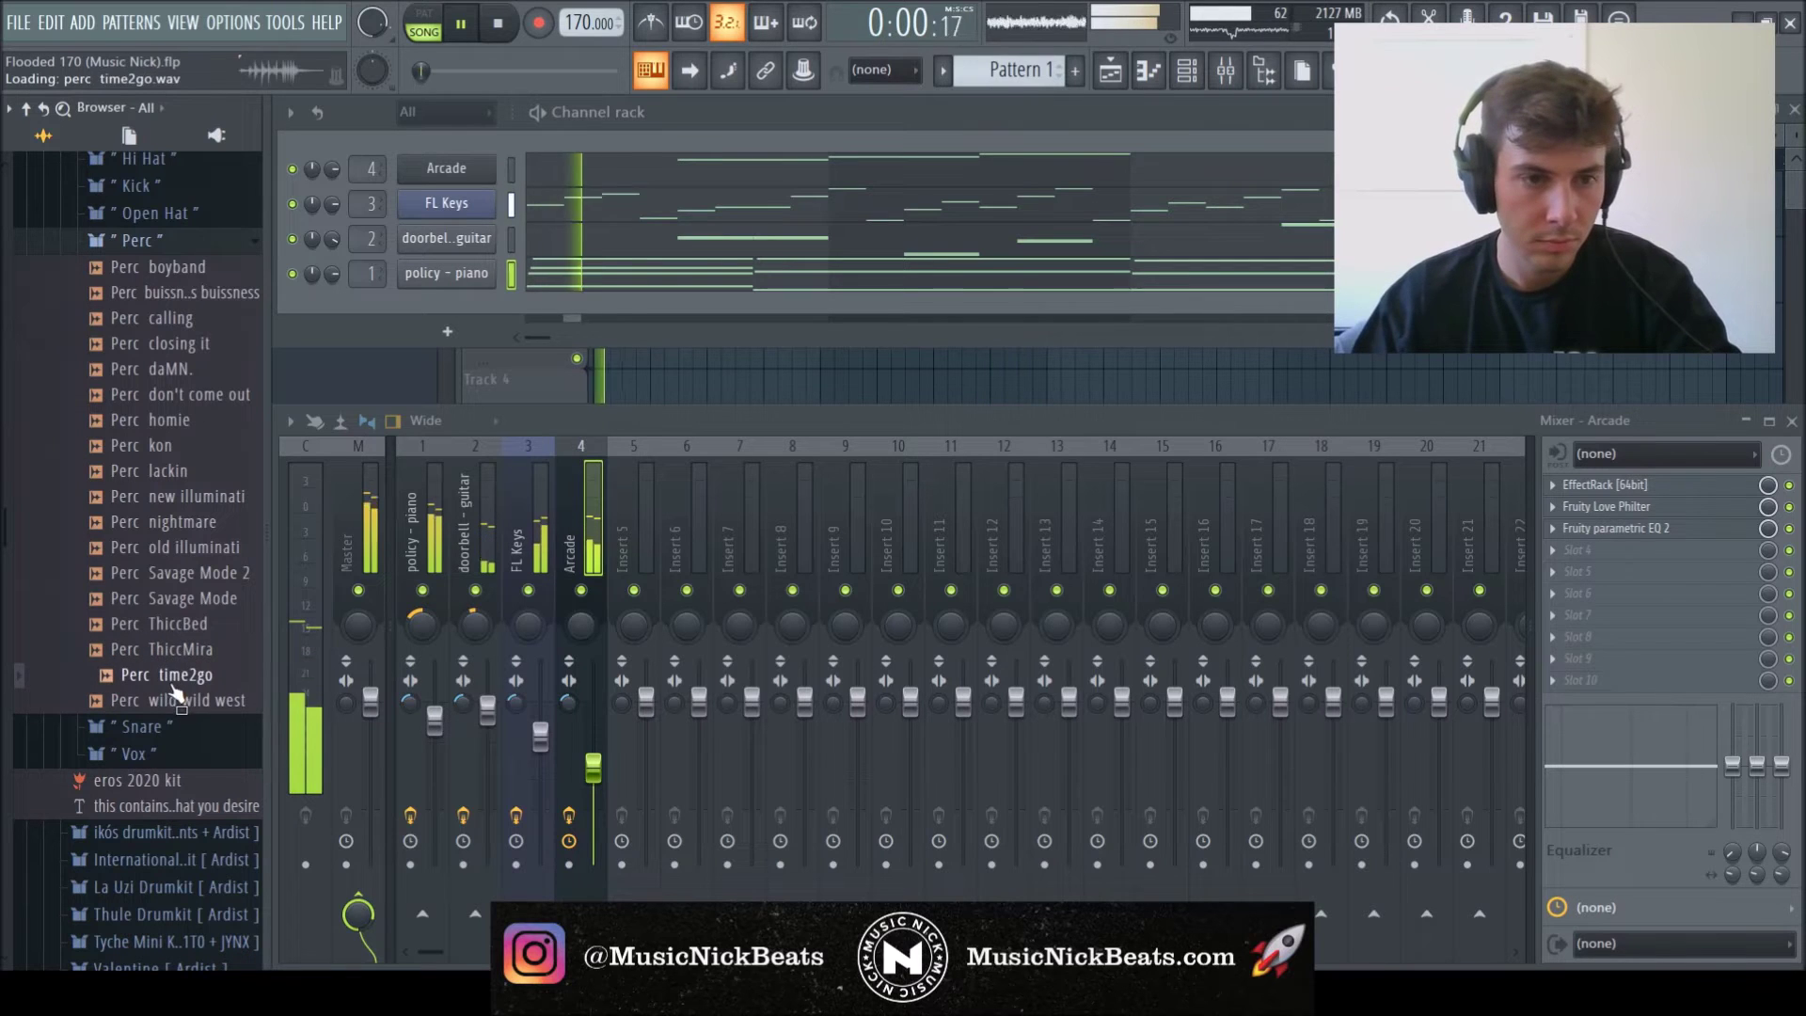
click(179, 573)
click(176, 547)
drag(179, 522, 489, 299)
- Place a Perc nightmare hit on the third beat of bar 1 and repeat it in every bar through bar 8
click(689, 308)
right_click(474, 311)
click(523, 324)
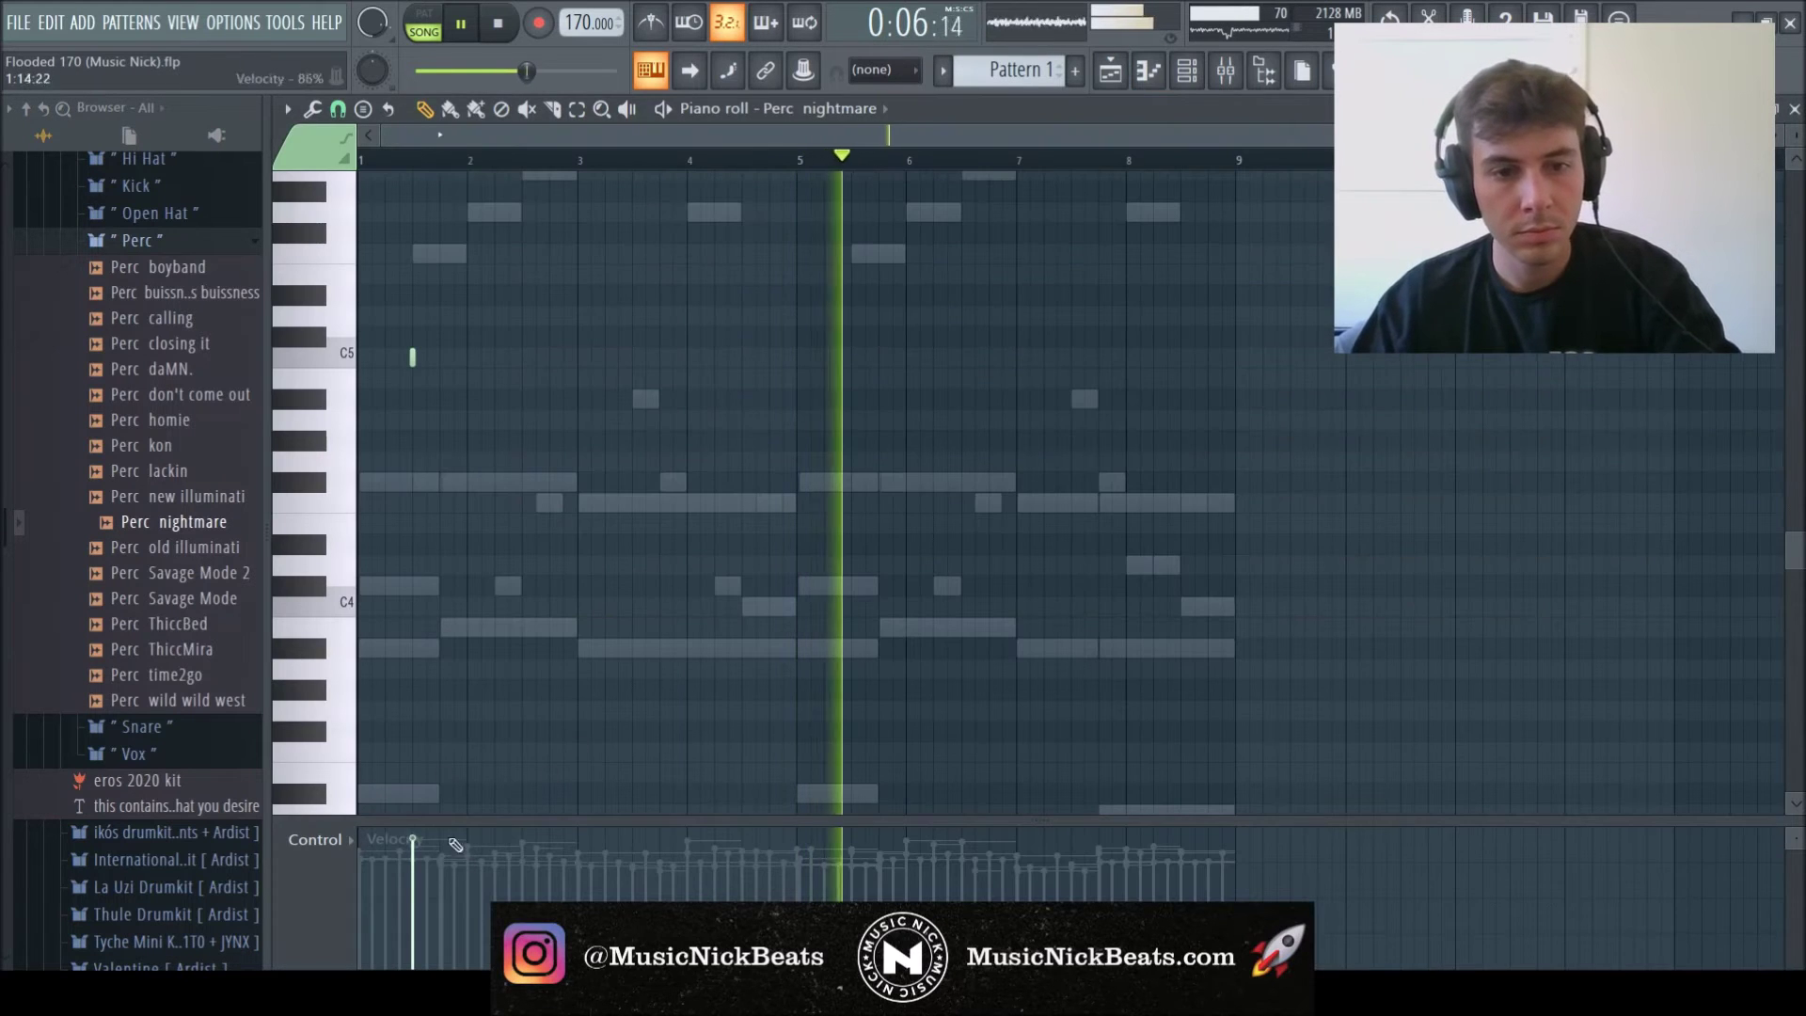
key(ctrl+b)
key(ctrl+b)
key(ctrl+b)
key(ctrl+b)
key(ctrl+b)
key(ctrl+b)
key(ctrl+b)
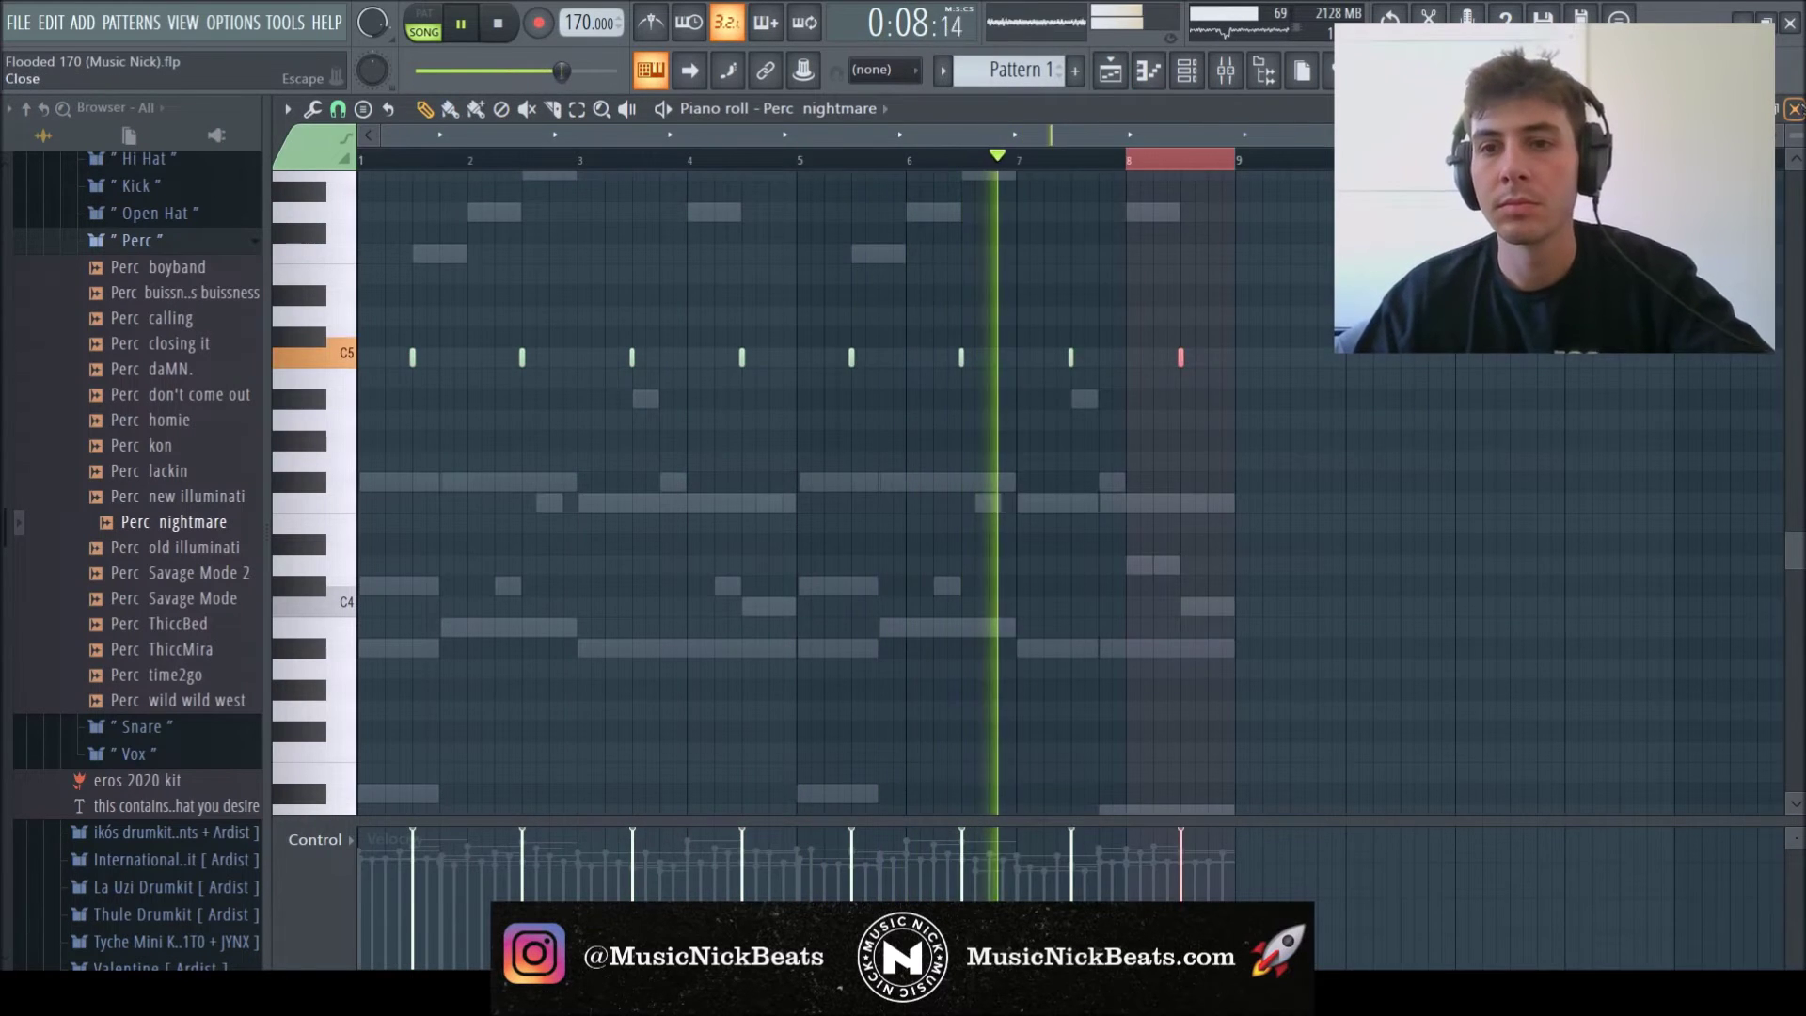
- Route the Perc nightmare channel to mixer track 8
click(1795, 109)
key(F5)
key(F6)
key(F9)
click(767, 545)
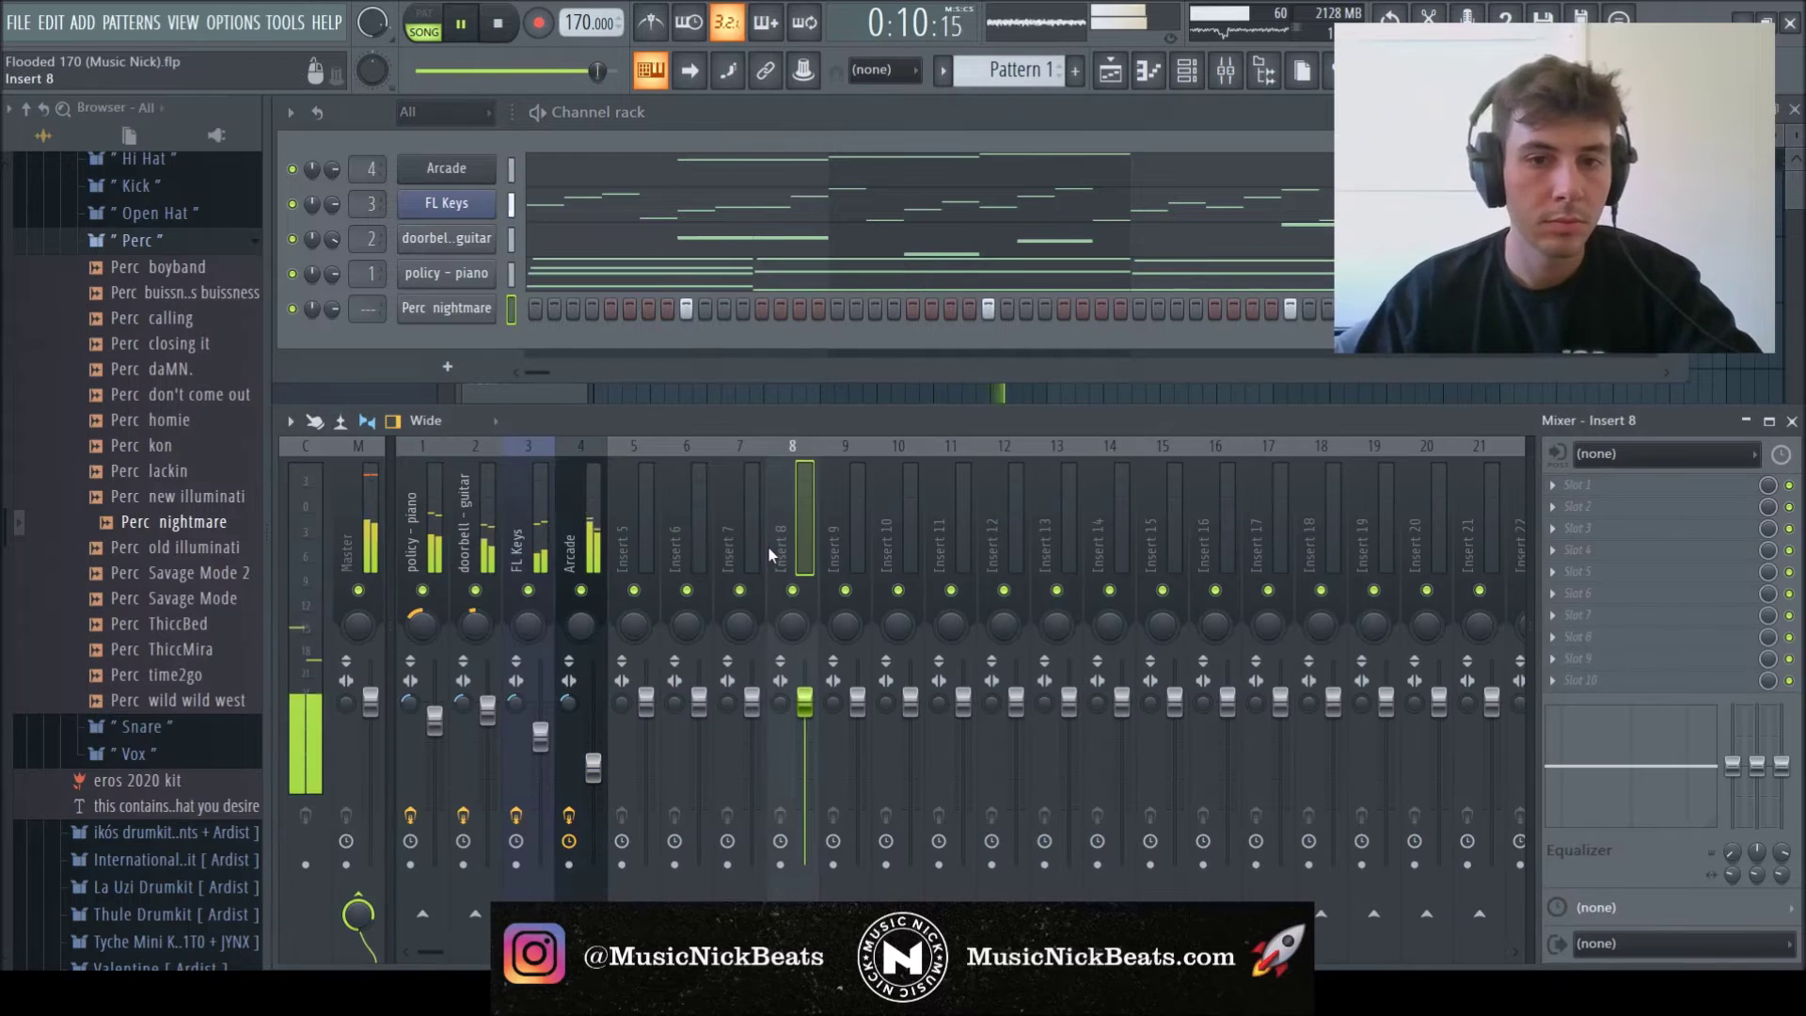
key(ctrl+l)
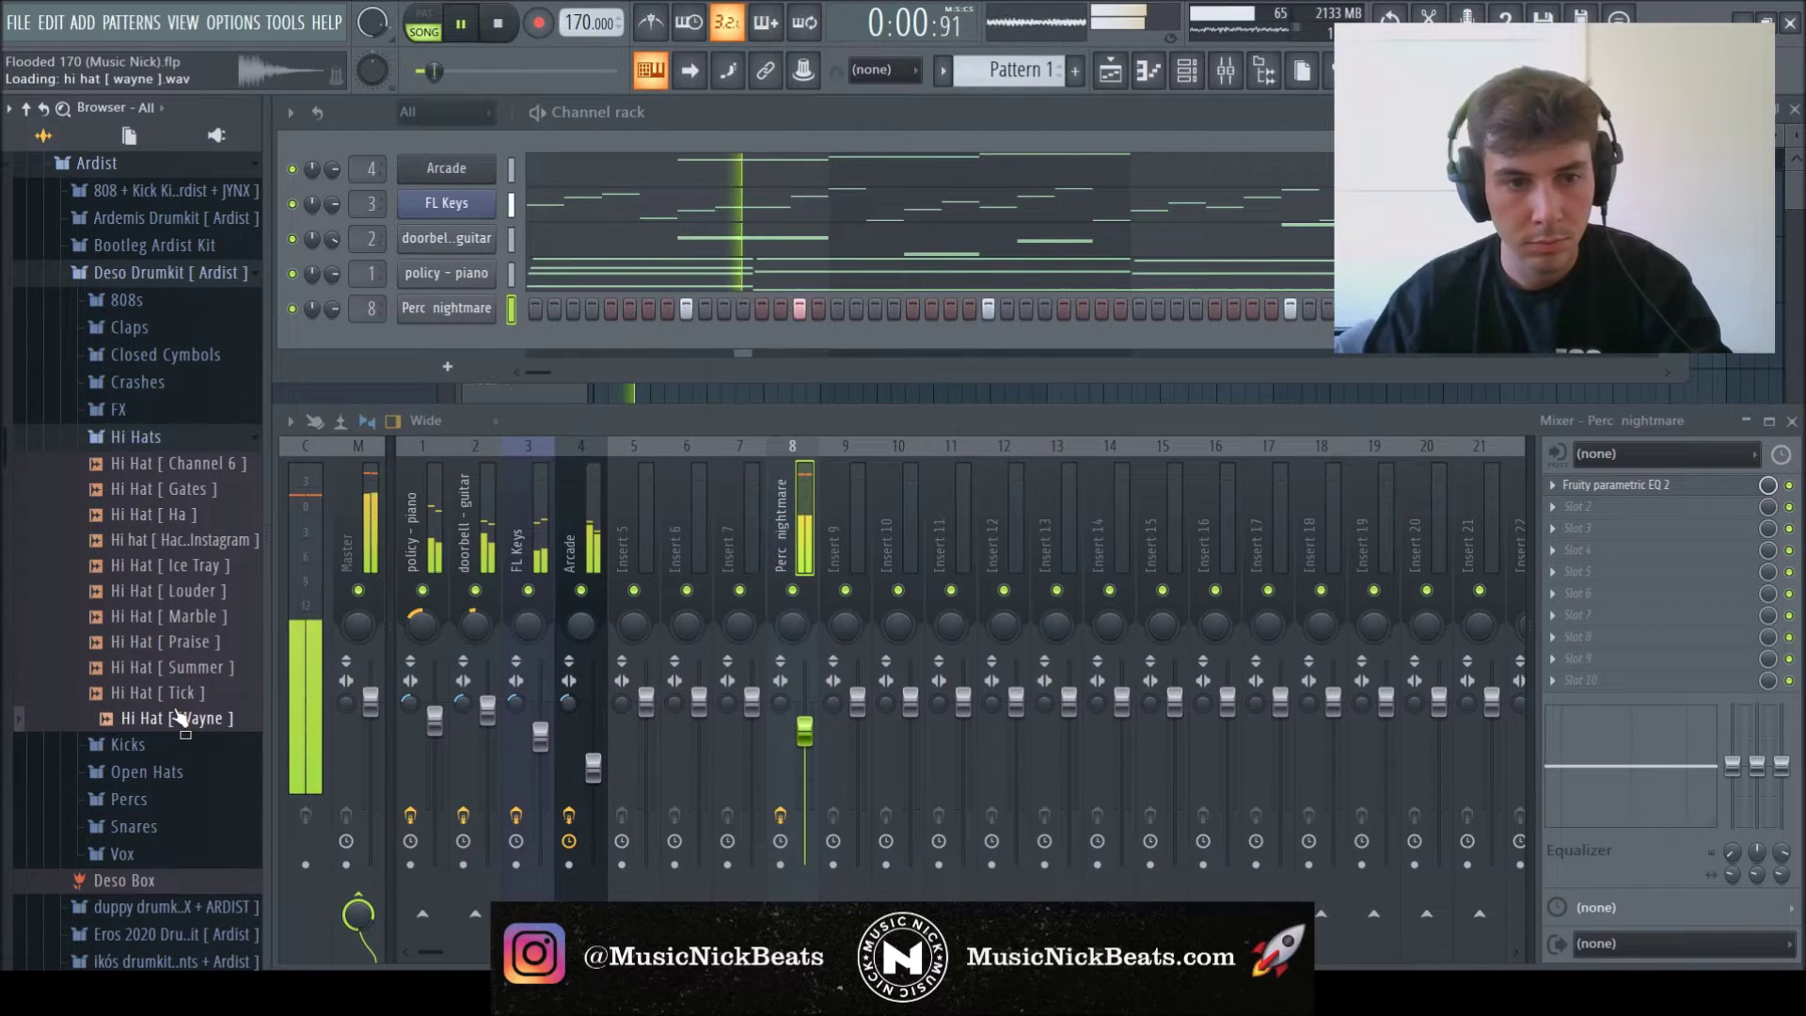
- Audition the Deso Drumkit hi-hat samples and load Hi Hat [ Channel 6 ]
click(182, 701)
click(150, 514)
click(174, 489)
click(179, 463)
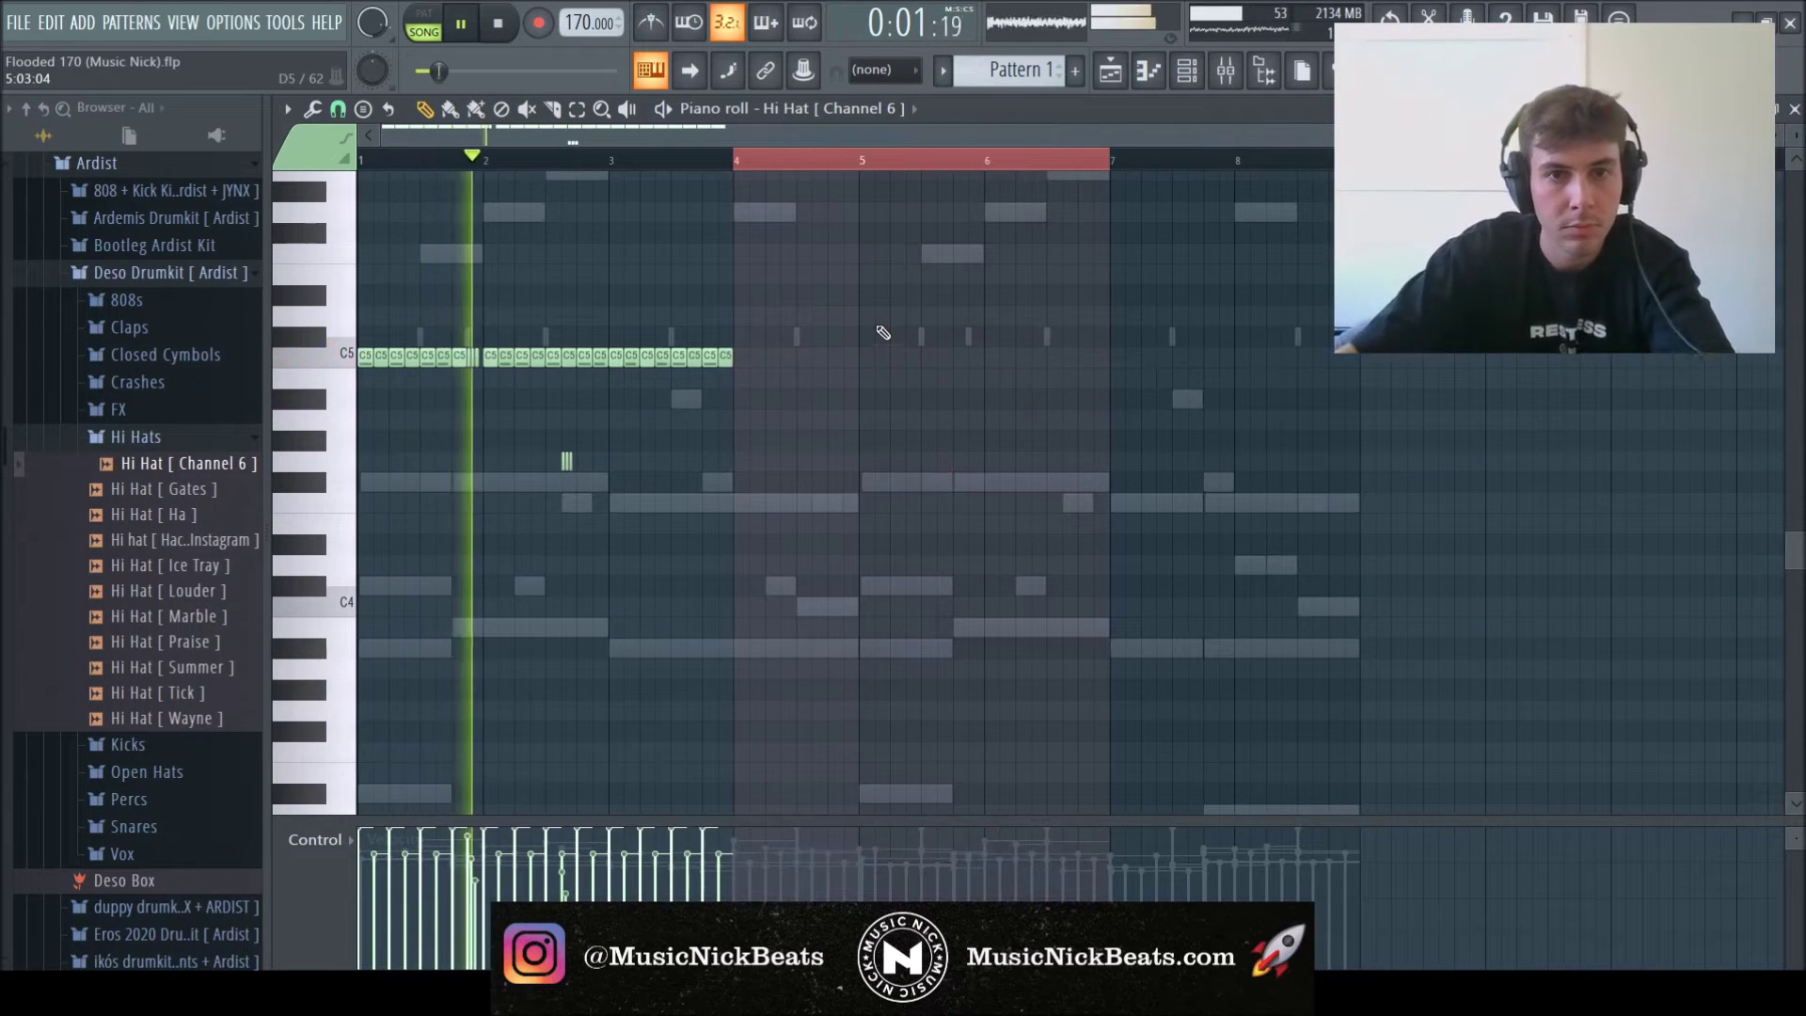
- Delete the hi-hat notes in bar 3 and duplicate the two-bar hi-hat pattern into bars 3 and 4
drag(617, 359, 729, 358)
key(space)
key(space)
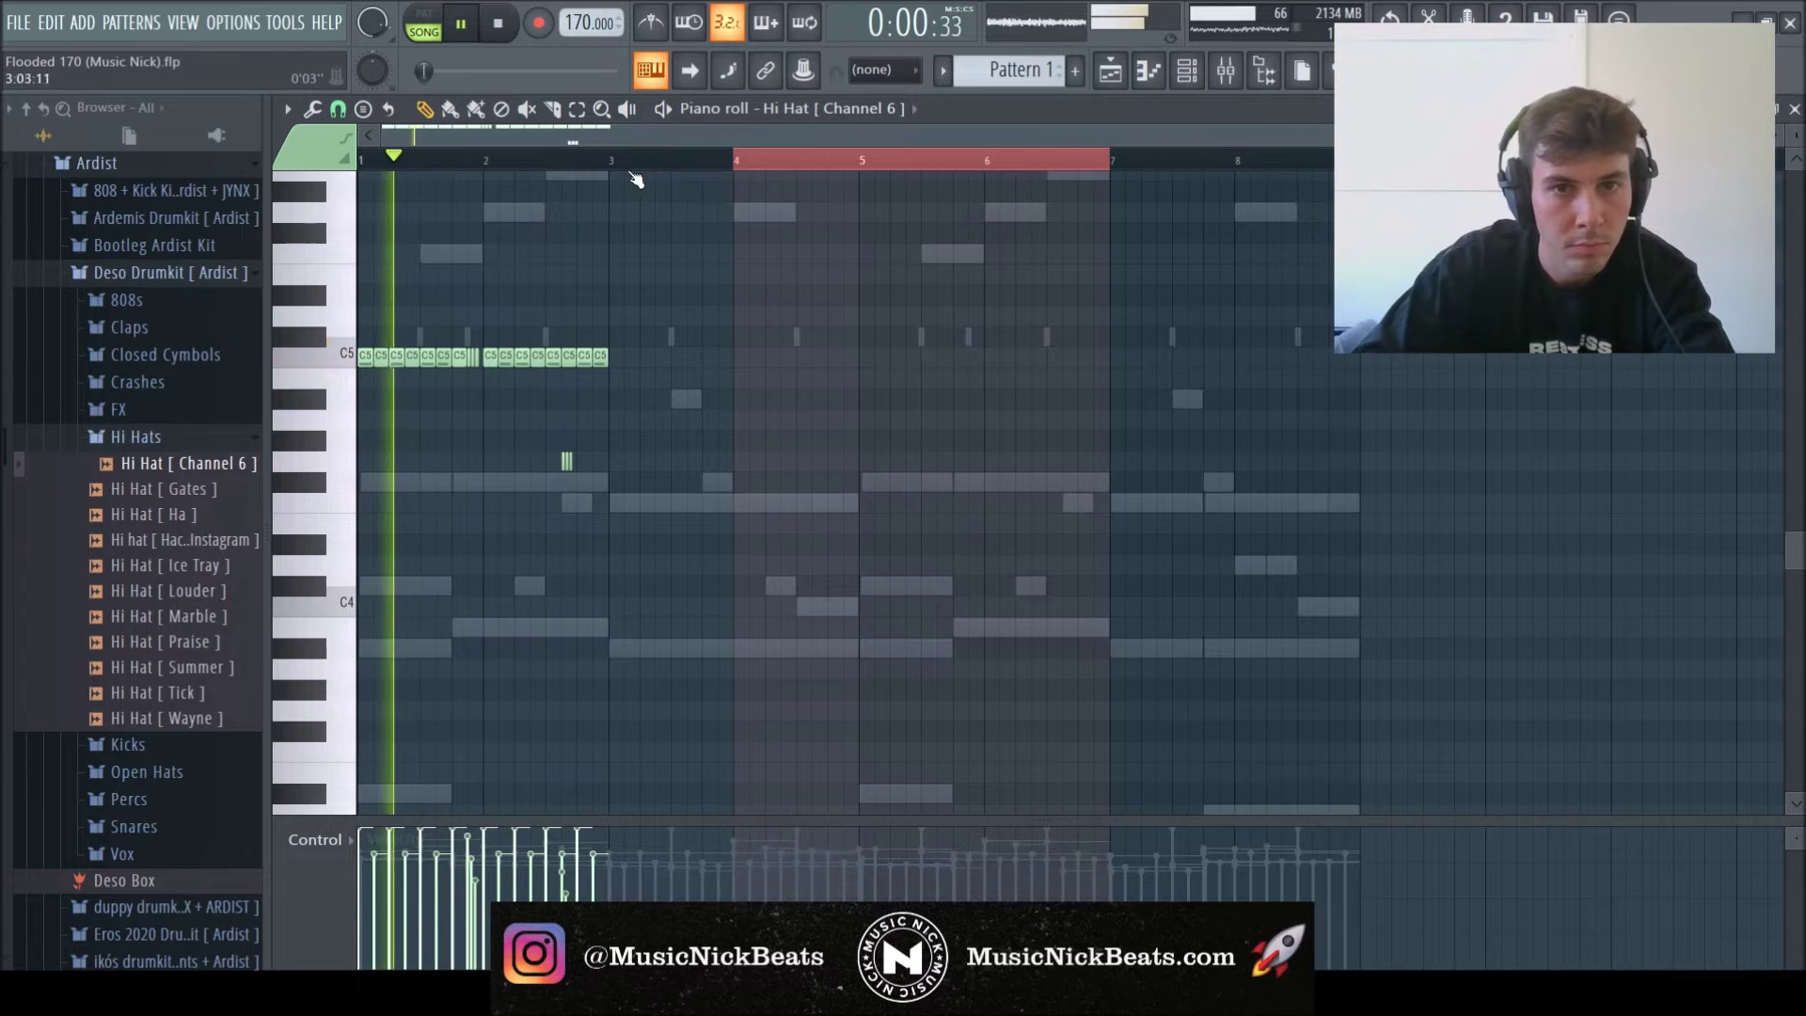
key(ctrl+a)
key(ctrl+b)
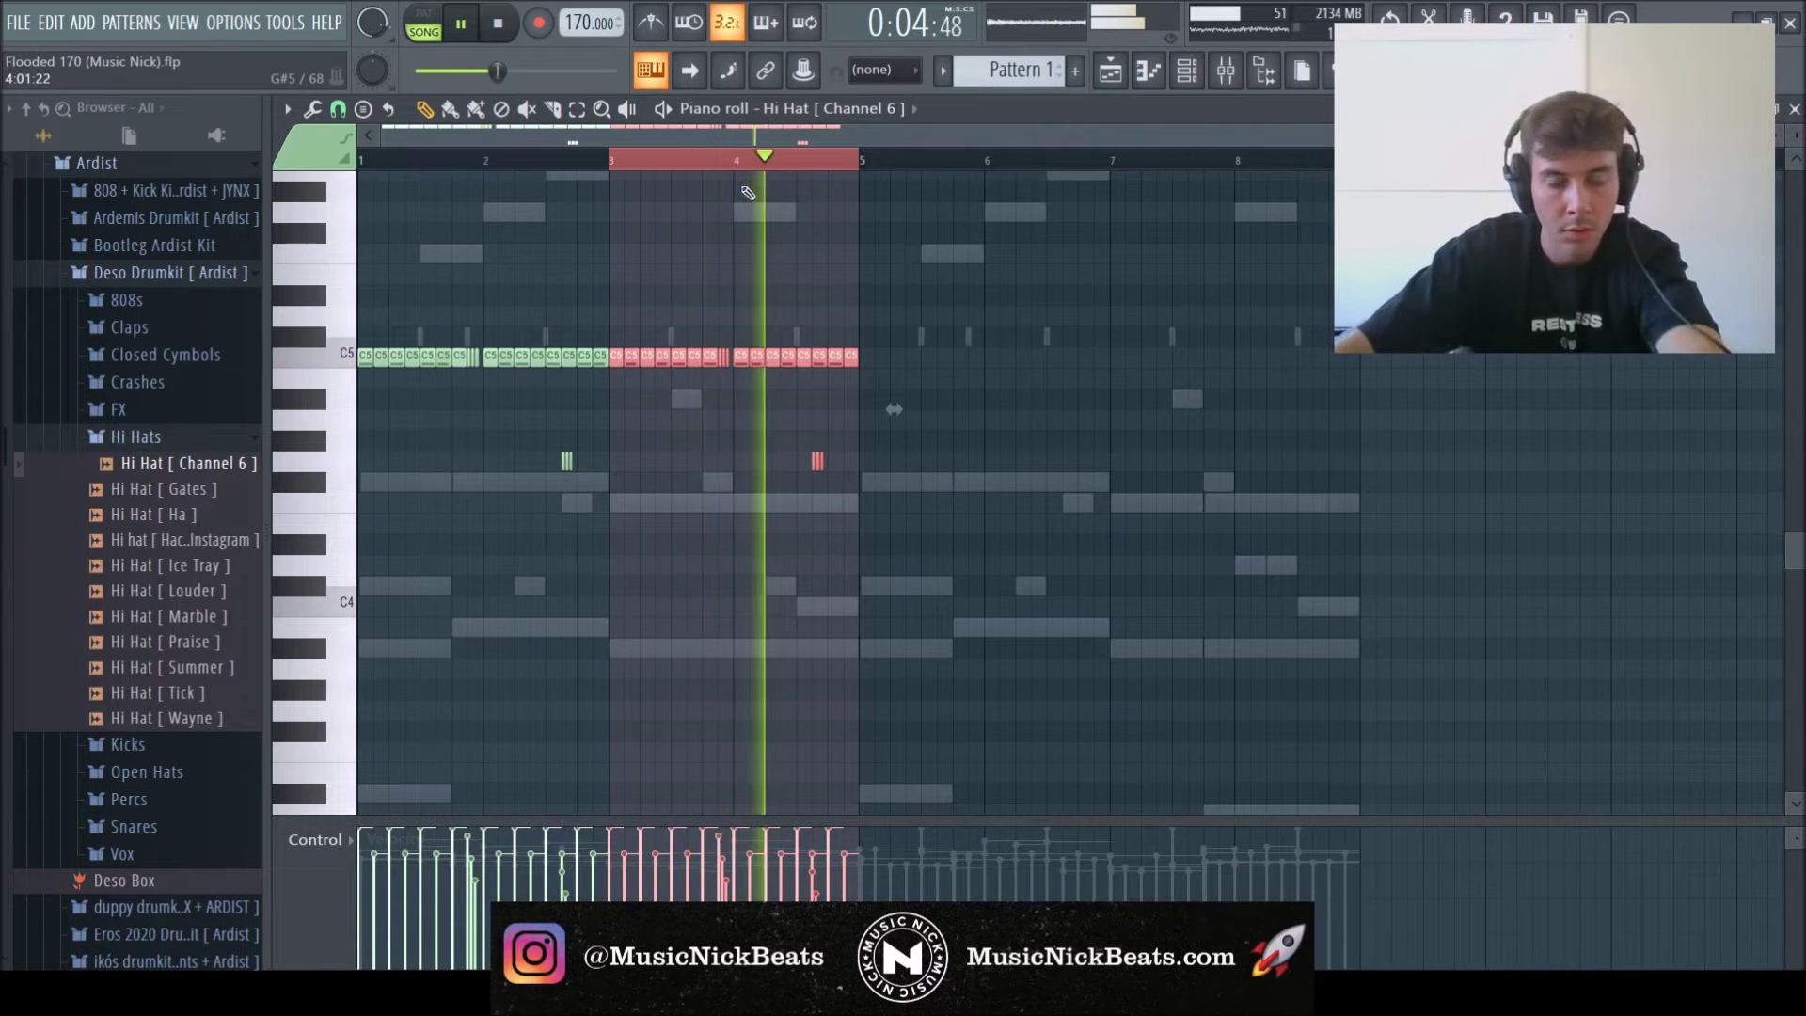
- Add two short lower-pitched hi-hat hits near the end of bar 4
scroll(819, 320, up, 3)
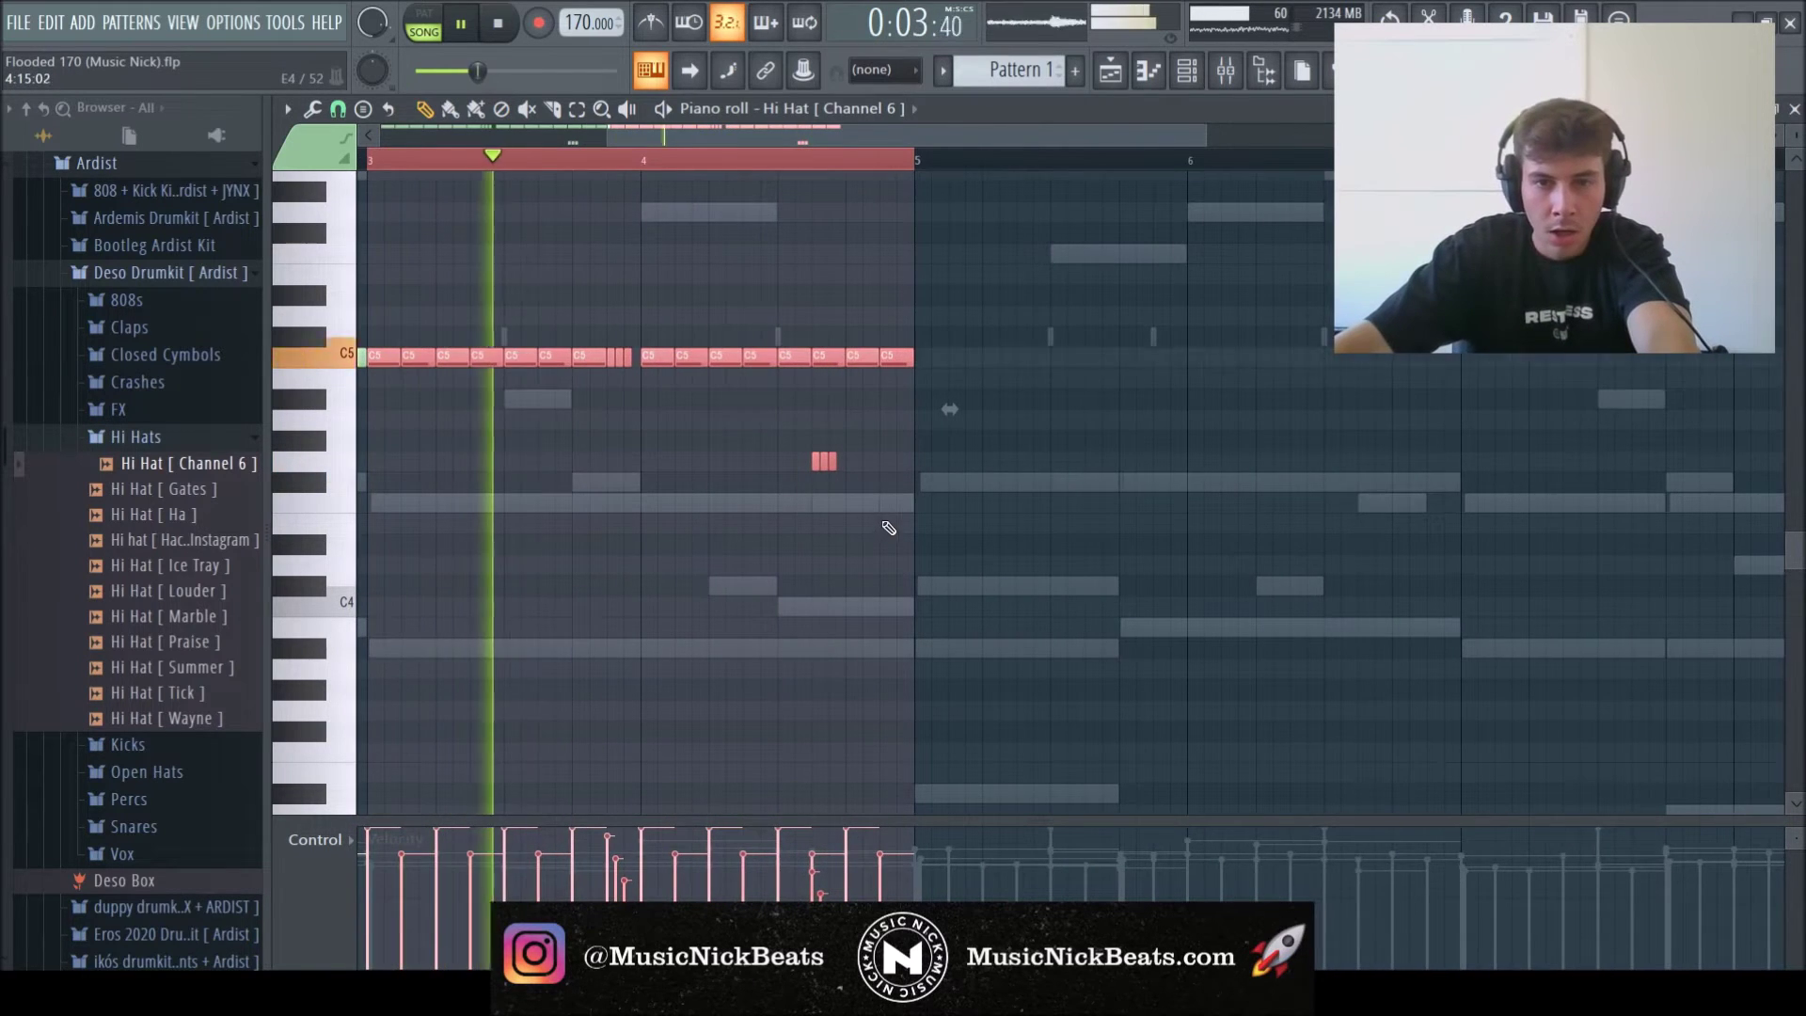
scroll(864, 532, up, 2)
click(844, 527)
click(913, 526)
right_click(911, 525)
key(space)
drag(823, 494, 941, 553)
key(space)
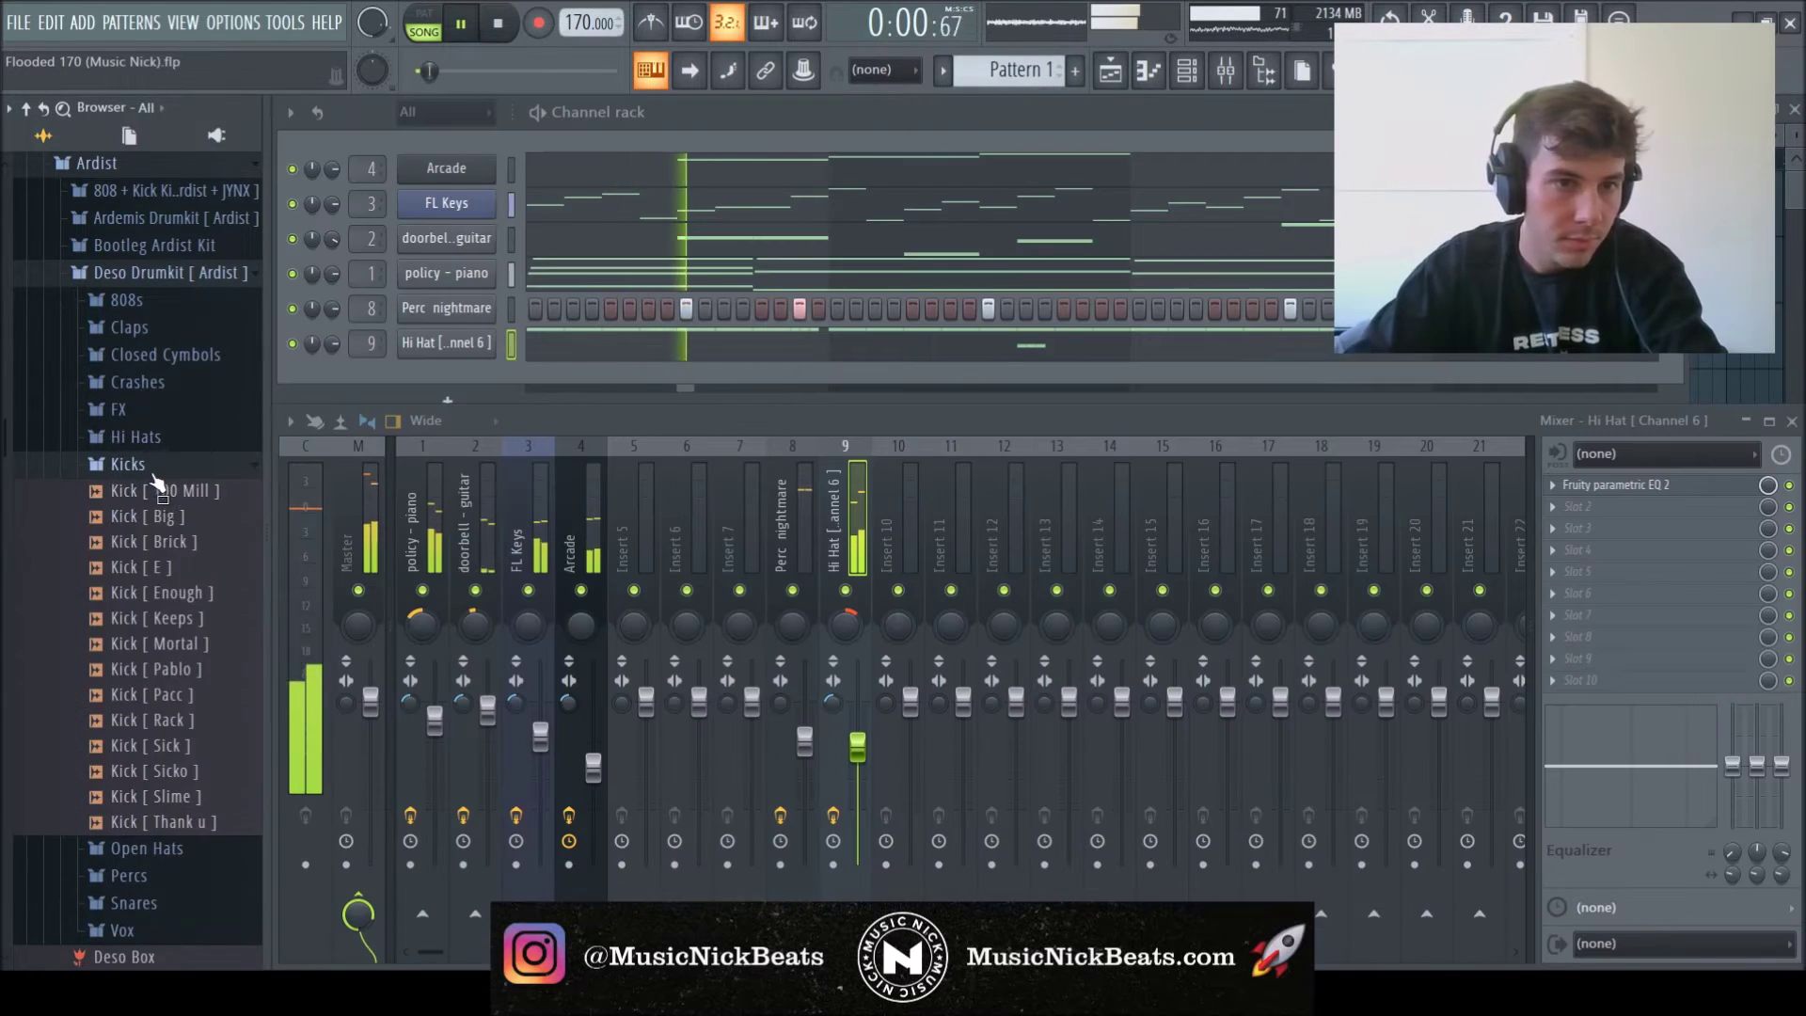
- Audition the Deso Drumkit open hats and load Open Hat [ lies ] into the channel rack
click(127, 464)
click(146, 491)
click(141, 620)
click(145, 645)
click(156, 671)
click(175, 696)
click(181, 722)
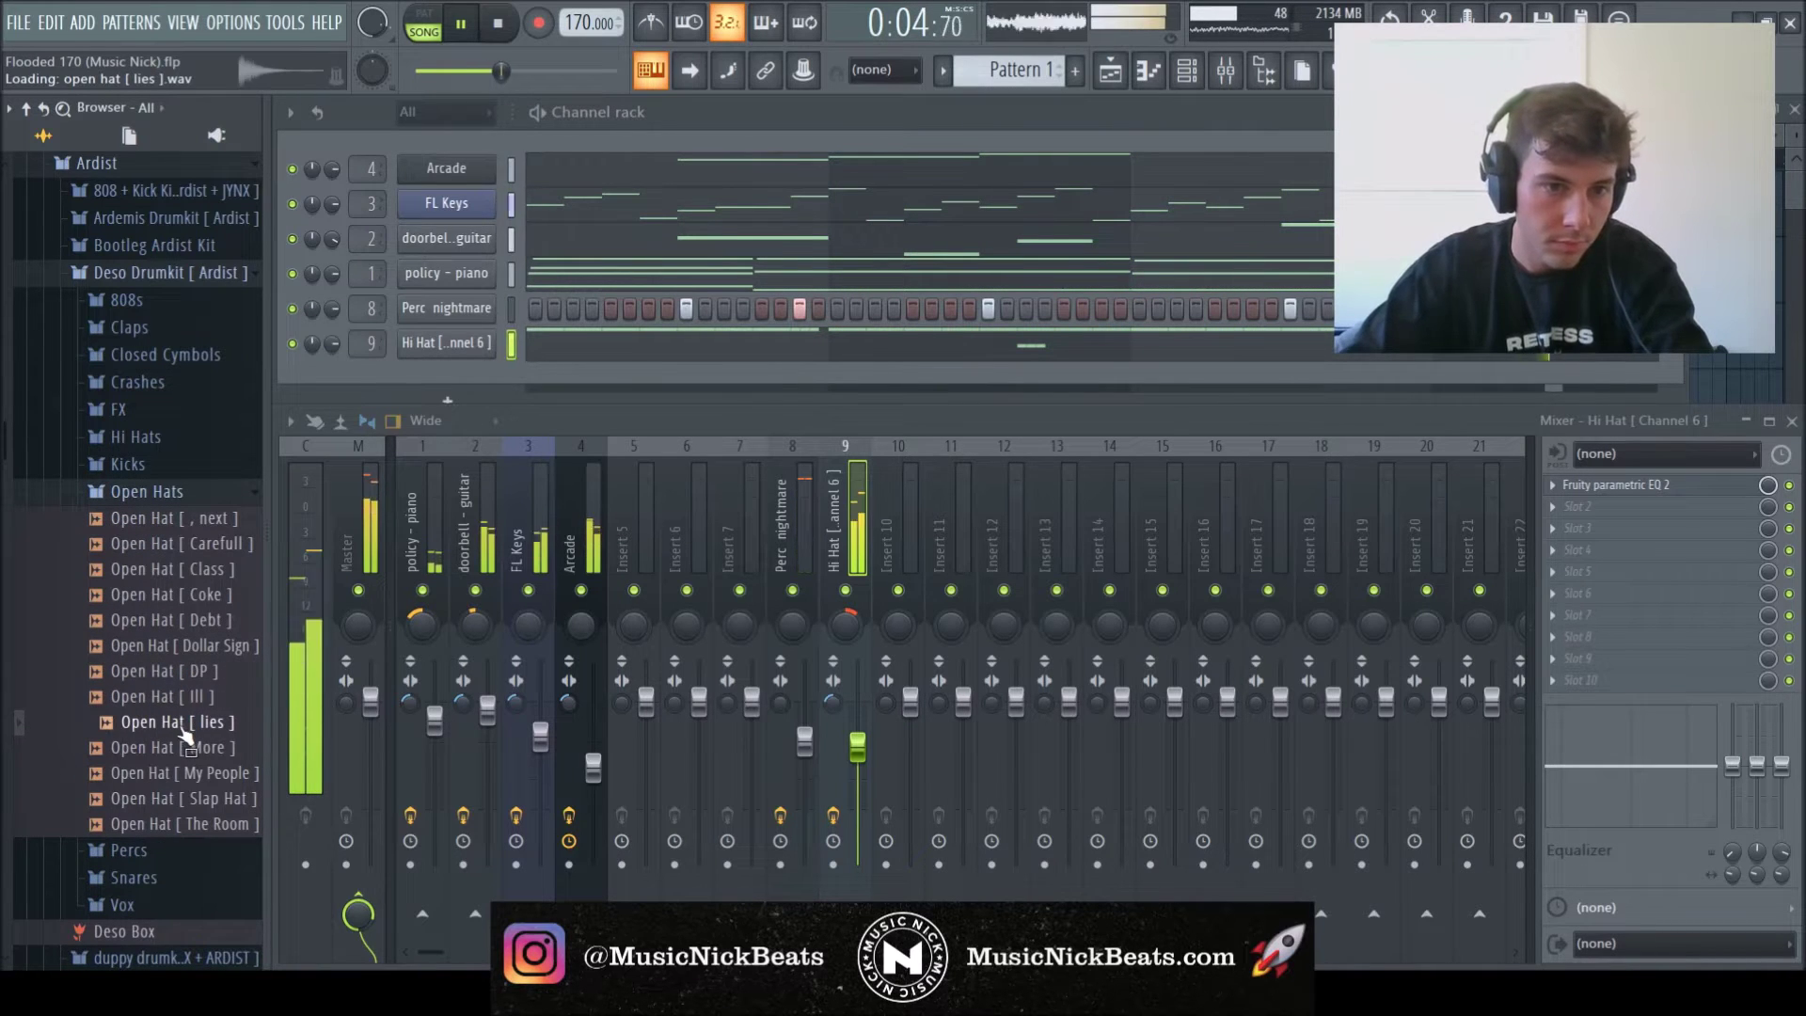
drag(431, 380, 433, 378)
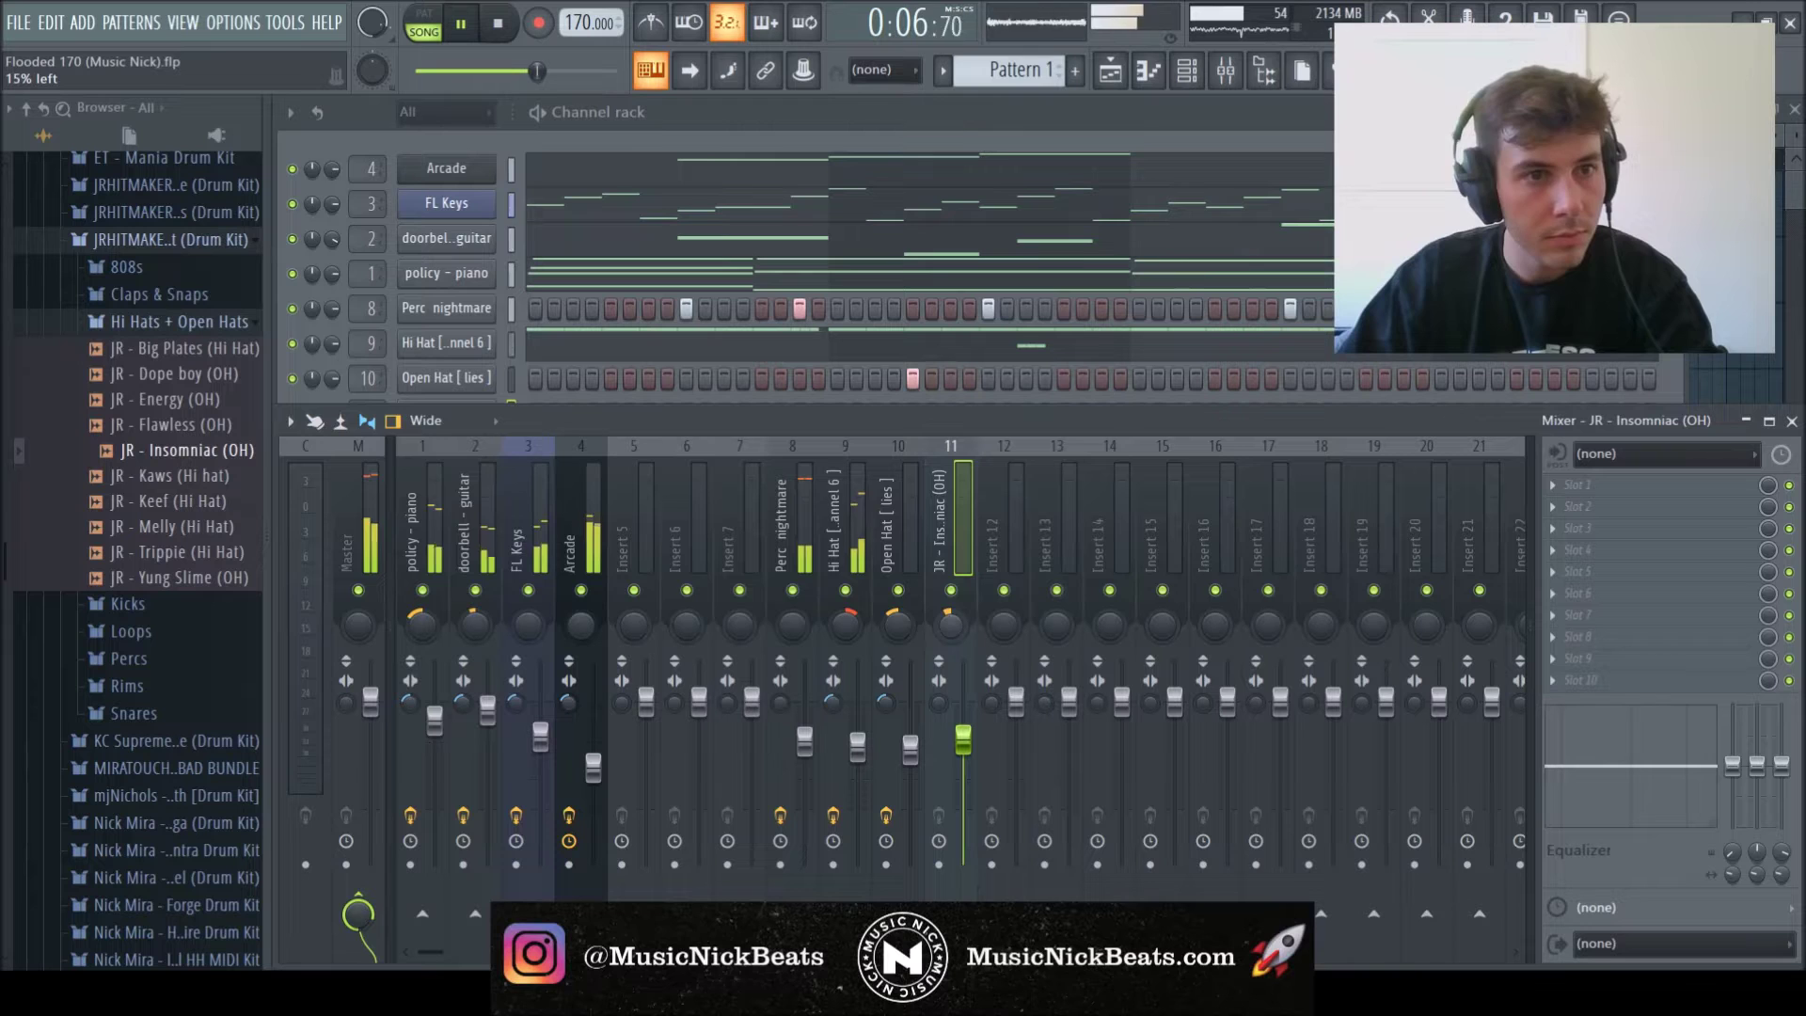
- Check the JR - Insomniac (OH) sample settings and lower the mixer levels of both open hats
click(740, 135)
click(452, 415)
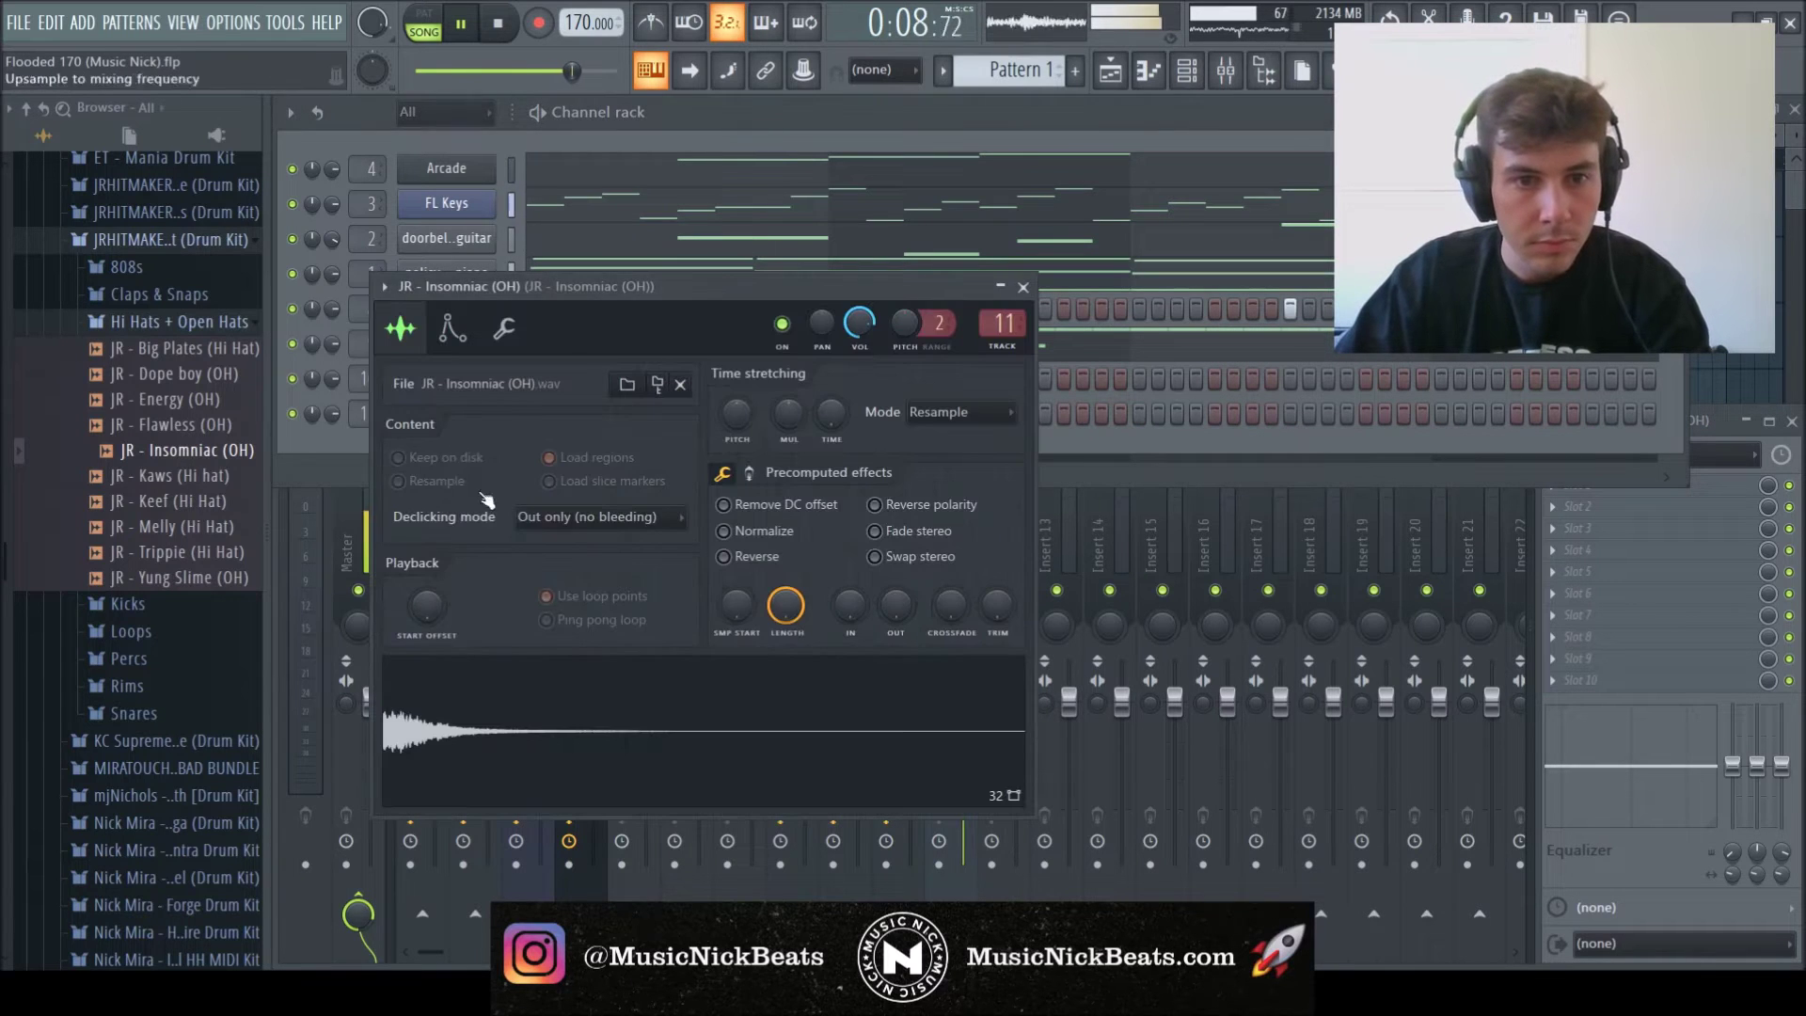
click(1024, 286)
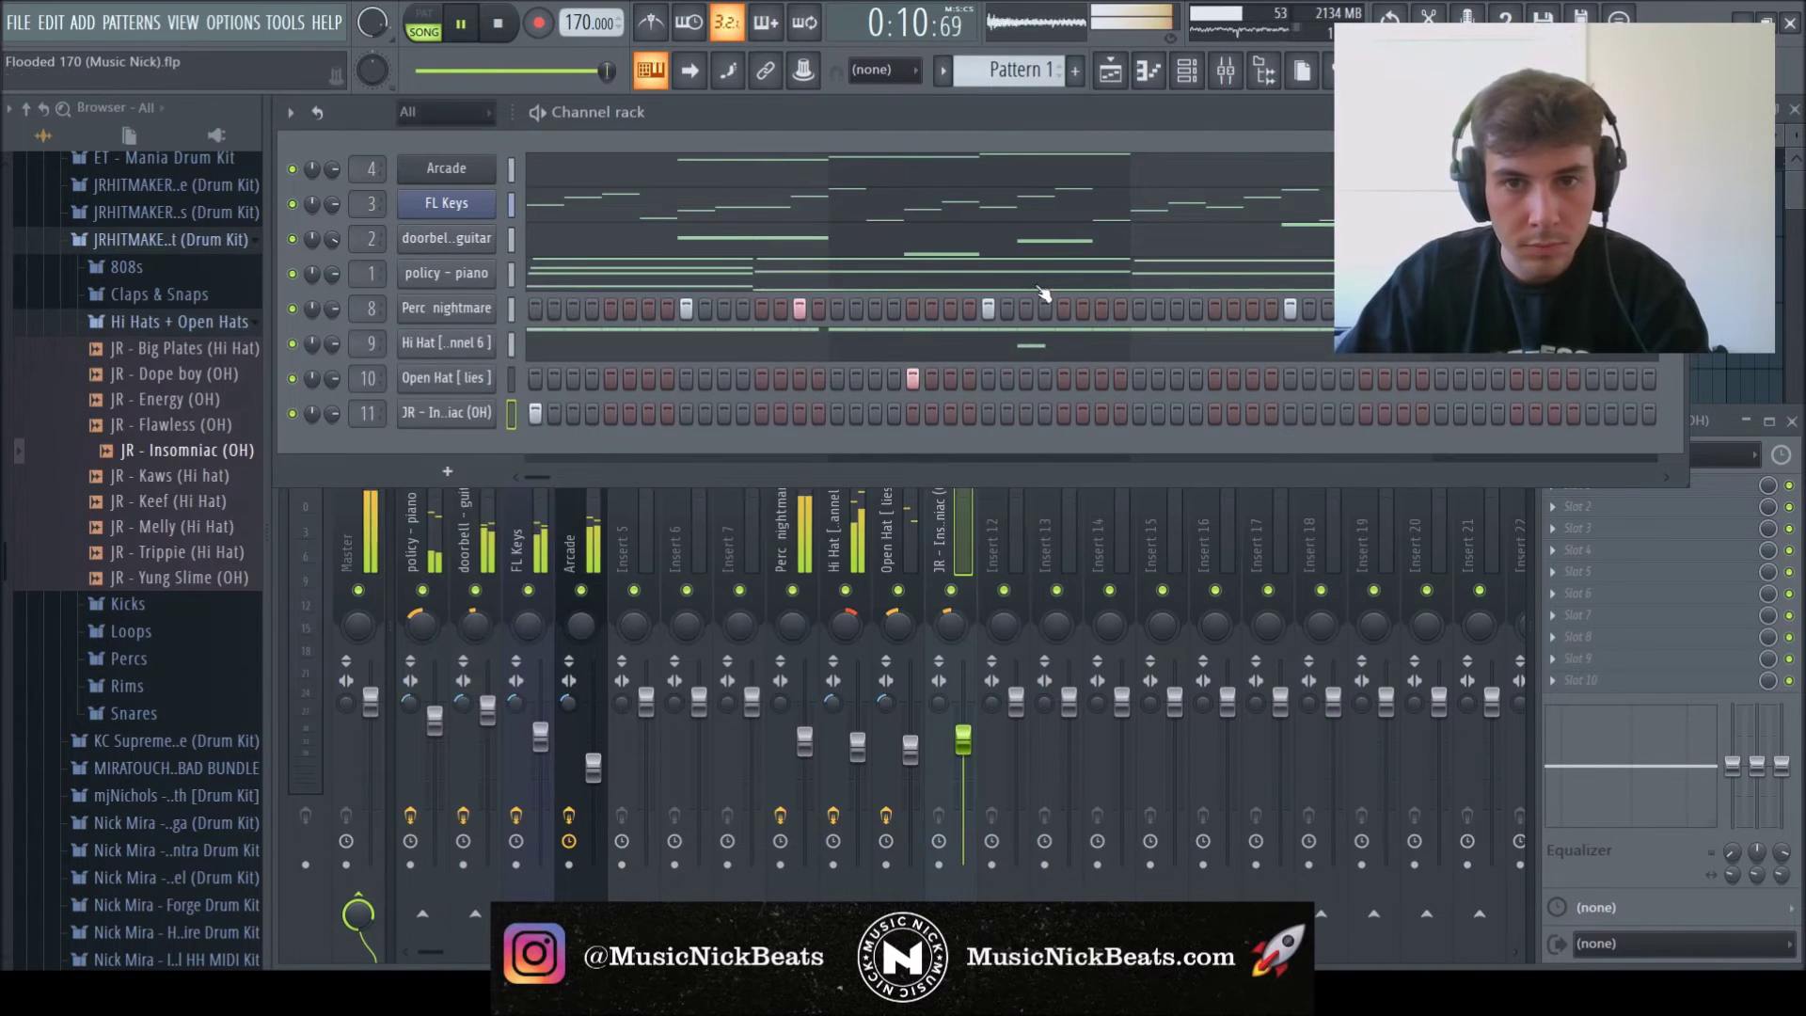
mouse_move(911, 751)
mouse_down()
mouse_move(963, 747)
mouse_move(911, 771)
mouse_up()
drag(963, 747, 939, 724)
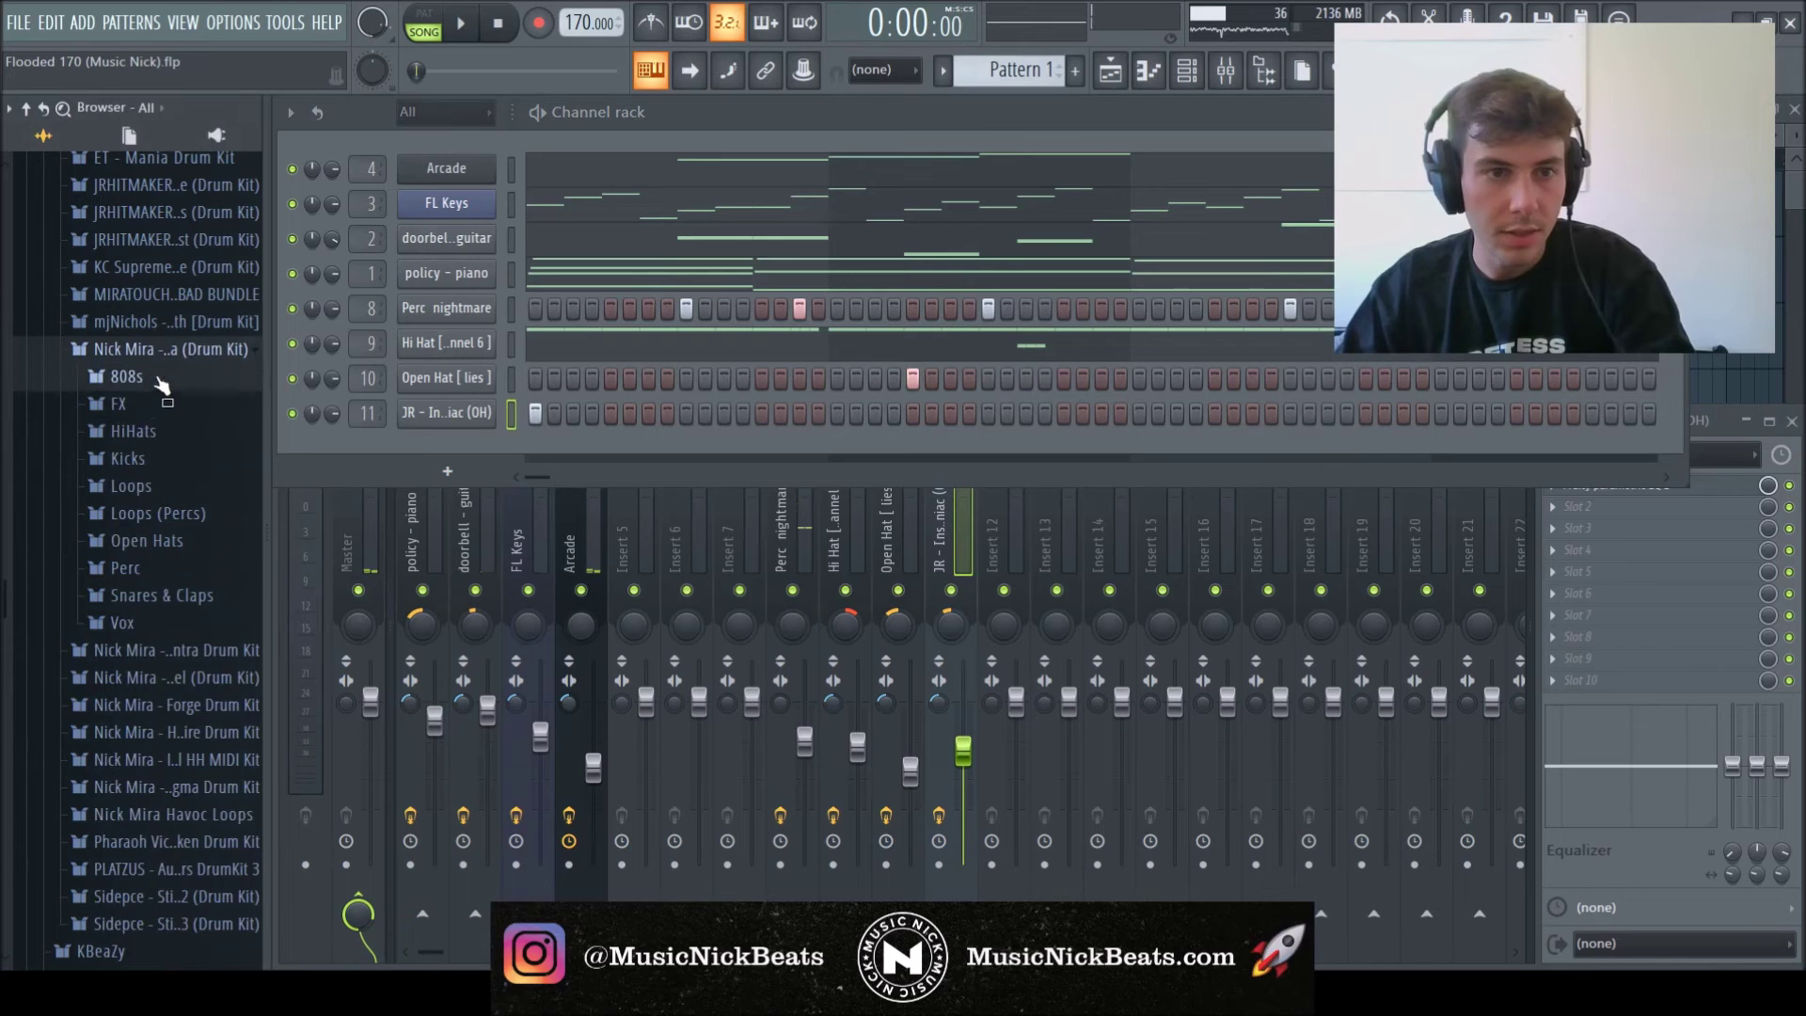
- Load the NM - Bodega (808) sample into the channel rack and route it to mixer track 12
click(126, 376)
click(157, 406)
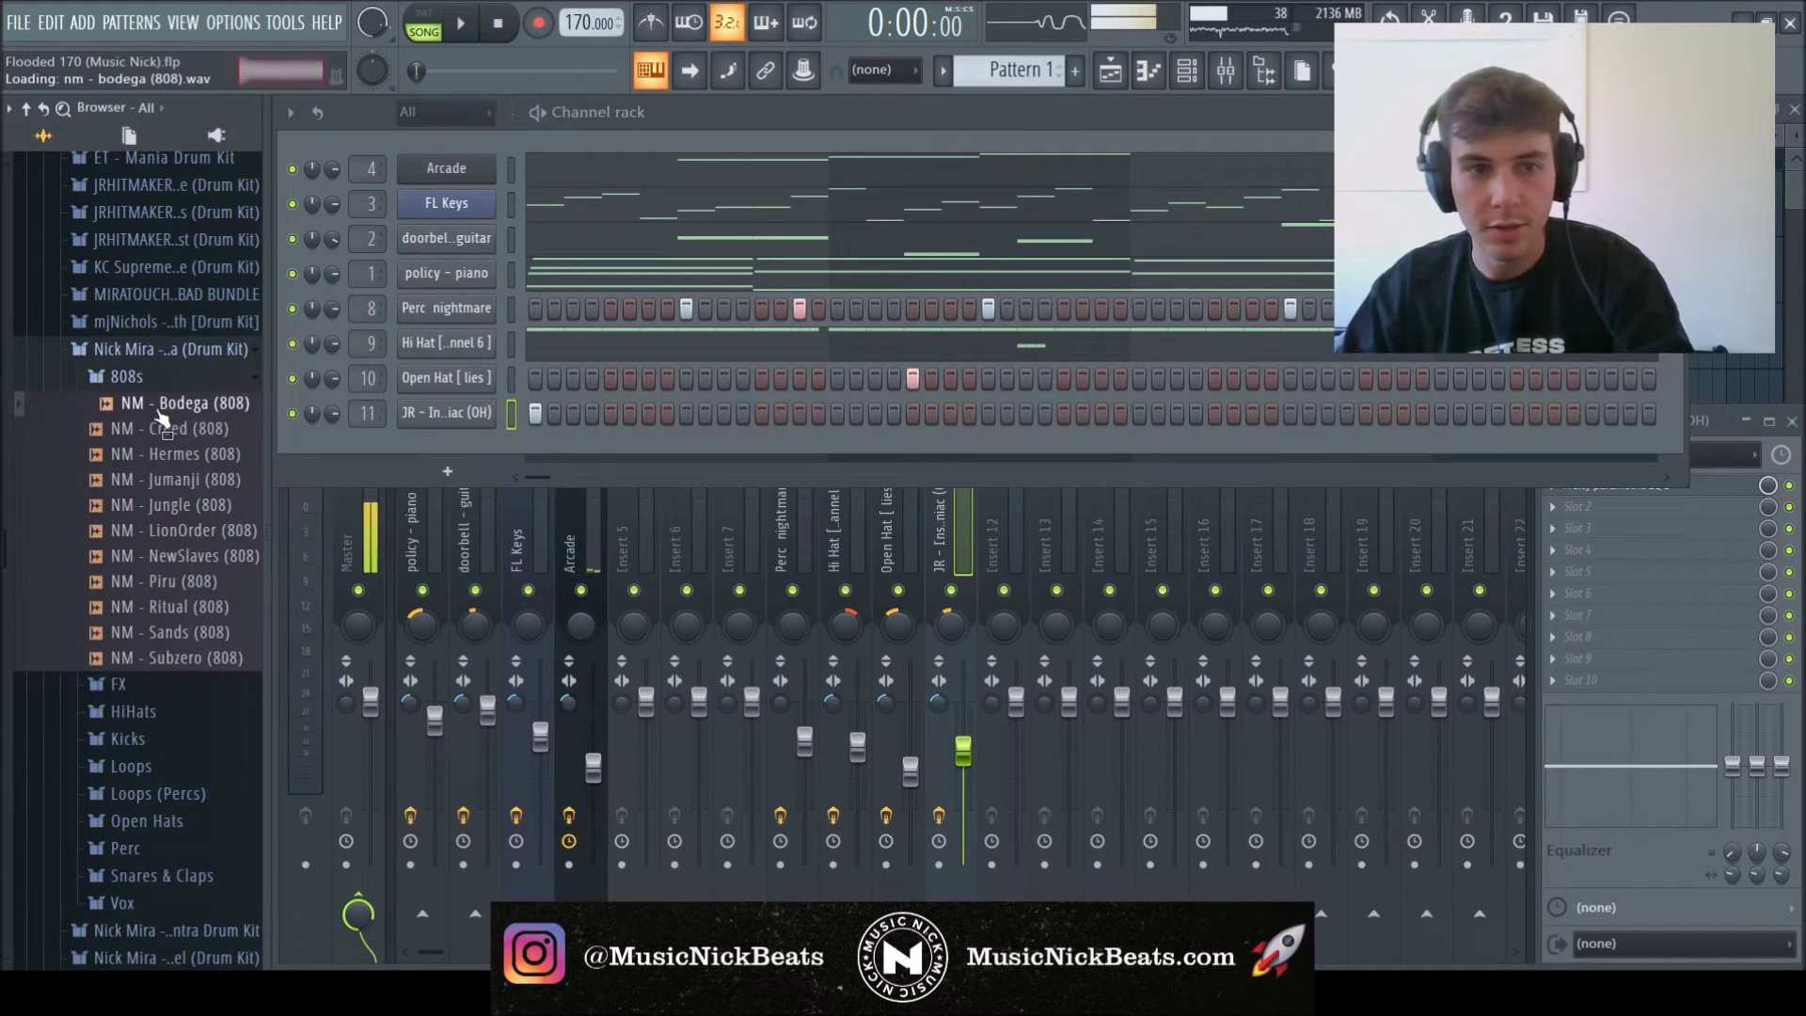
drag(410, 433, 413, 441)
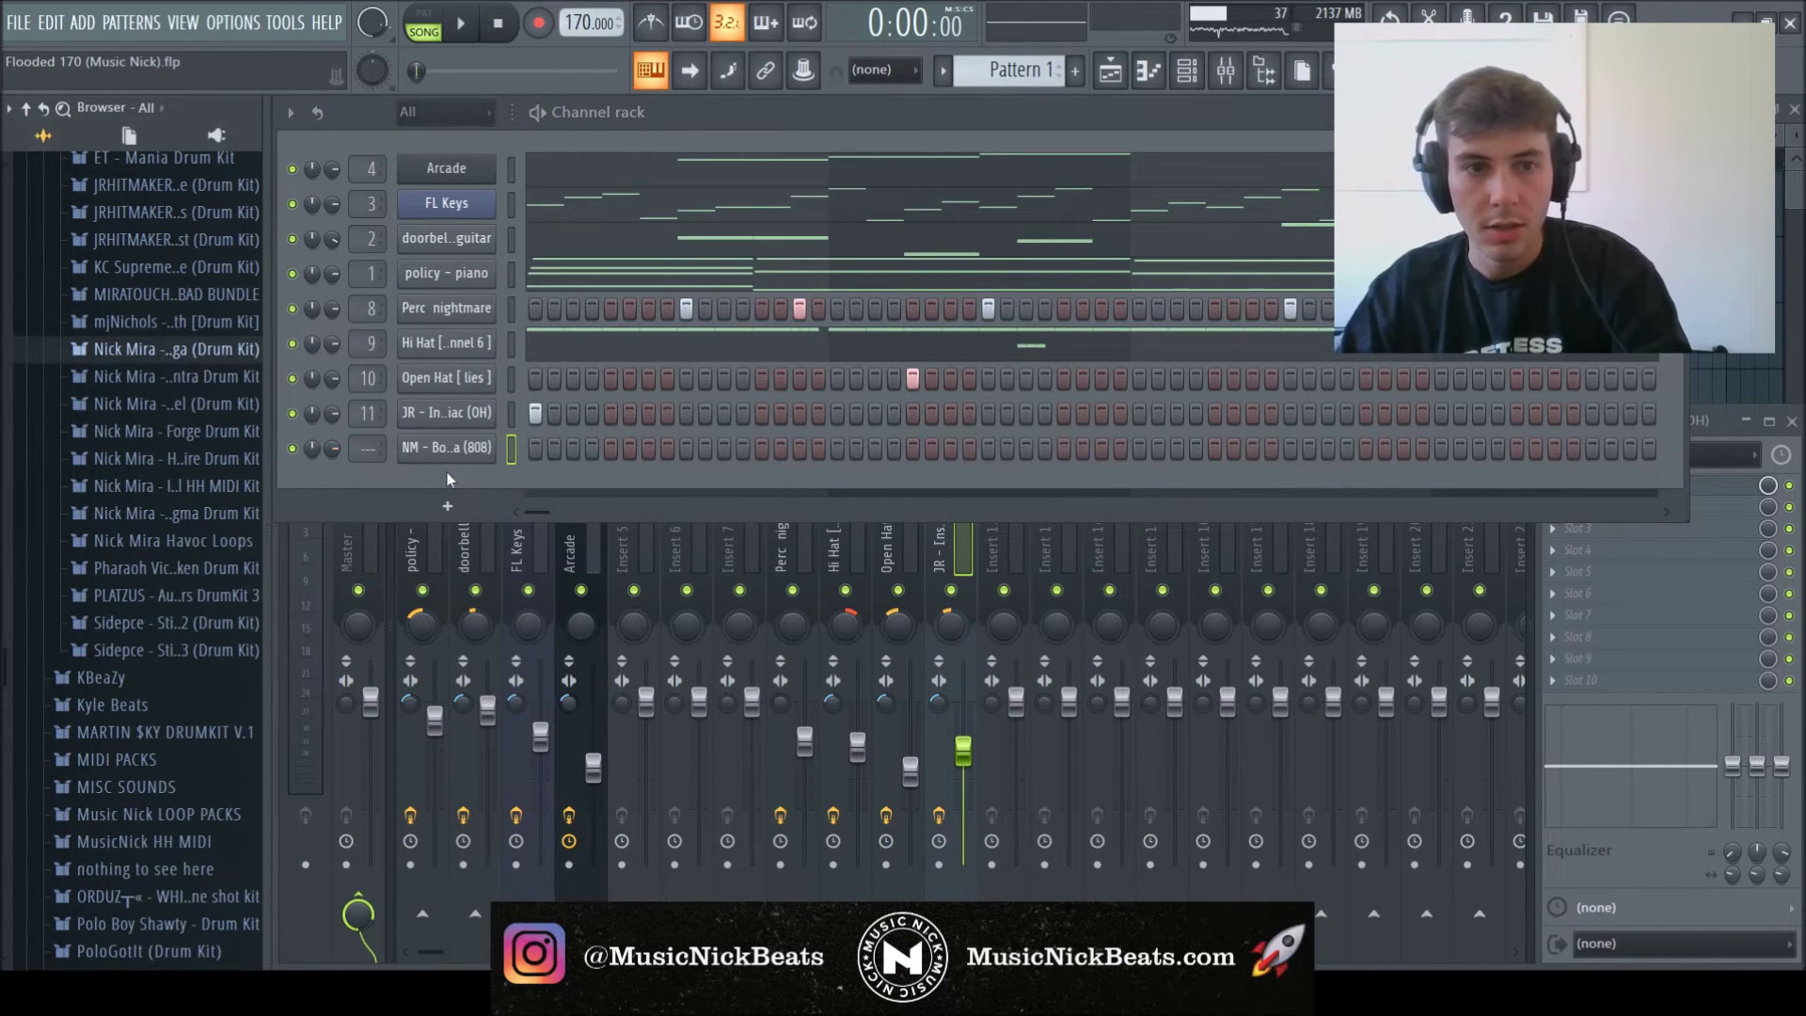
click(422, 451)
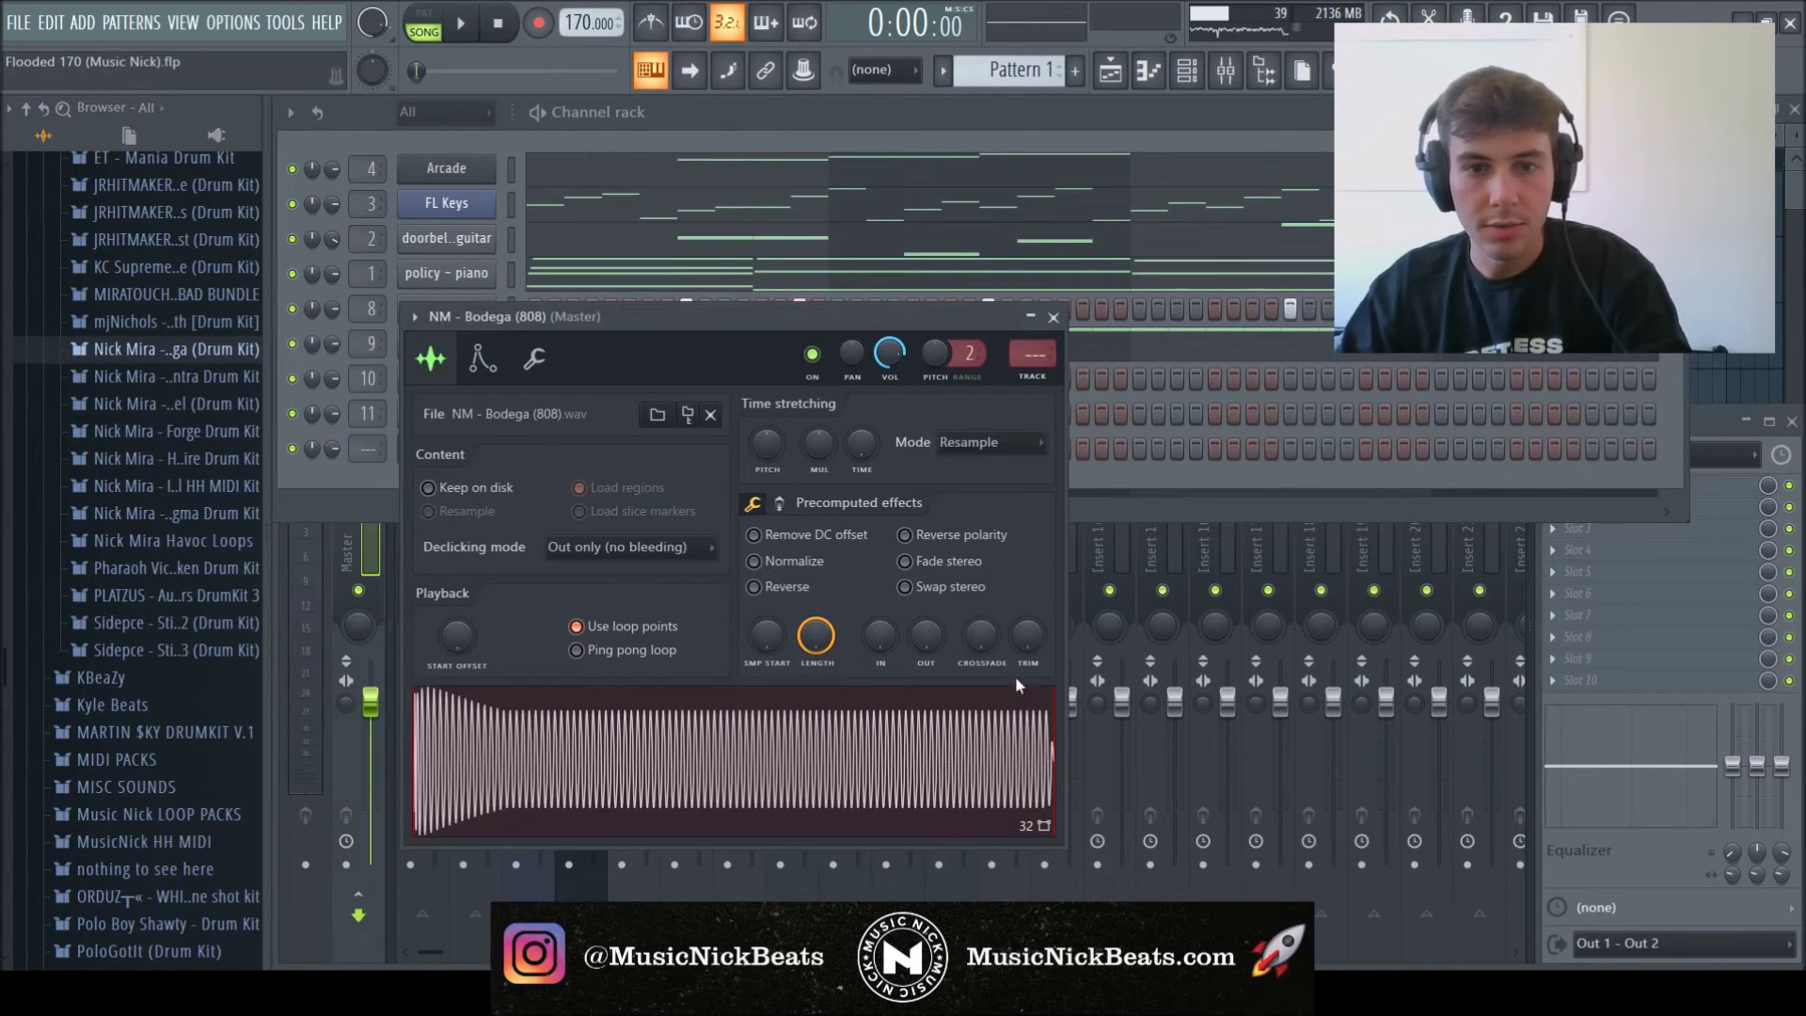
click(1091, 604)
click(1014, 551)
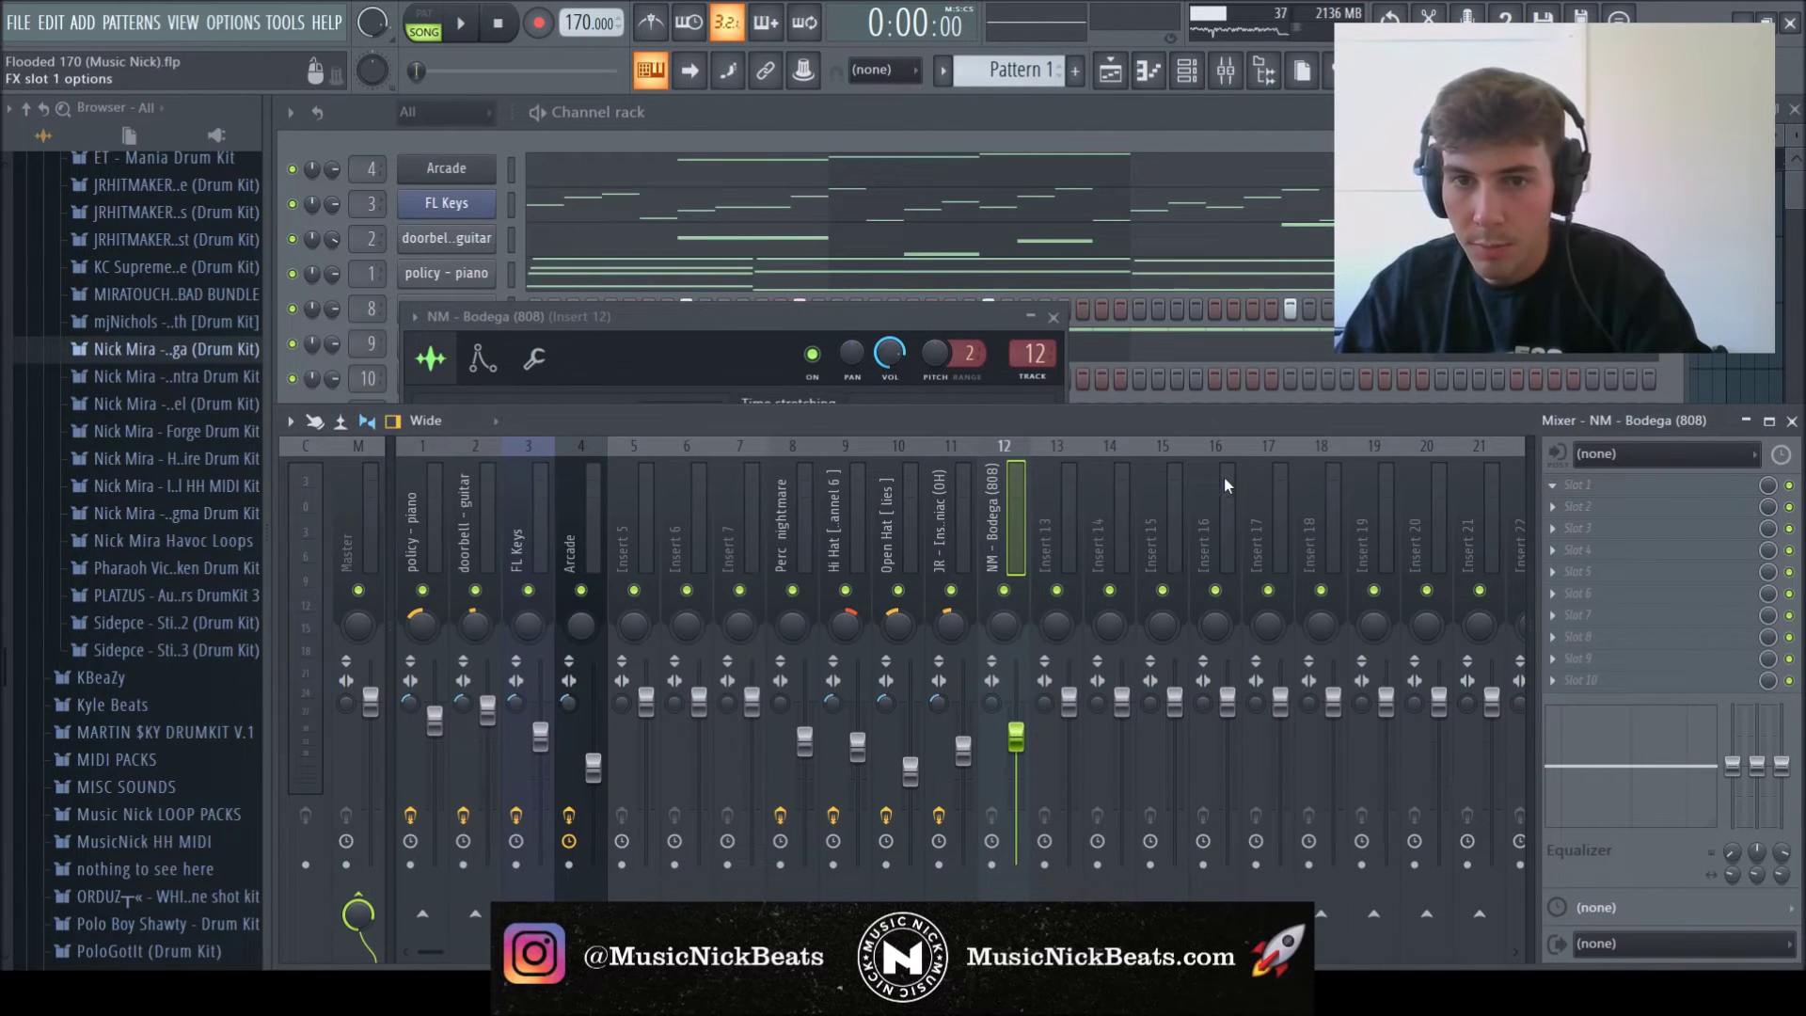
- Correct the 808 sample's pitch in Newtone and replace the channel's sample with the tuned version
drag(560, 297, 929, 250)
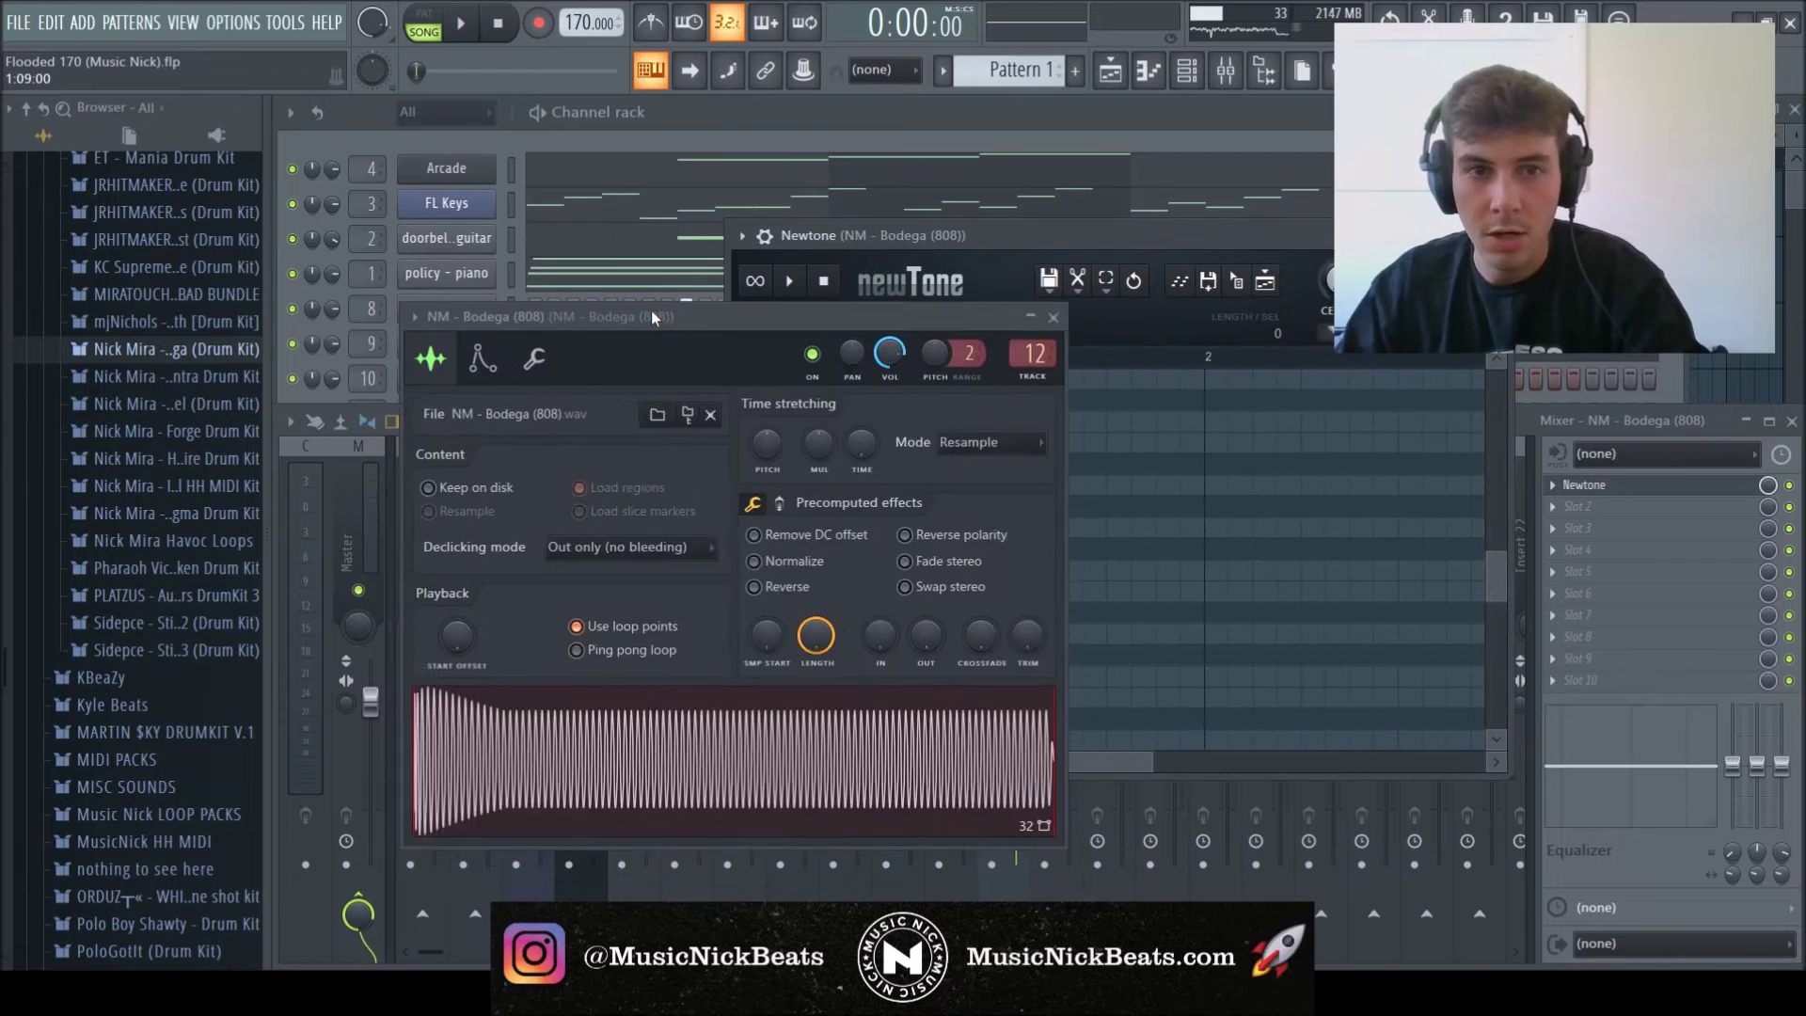
click(651, 310)
drag(532, 710, 894, 621)
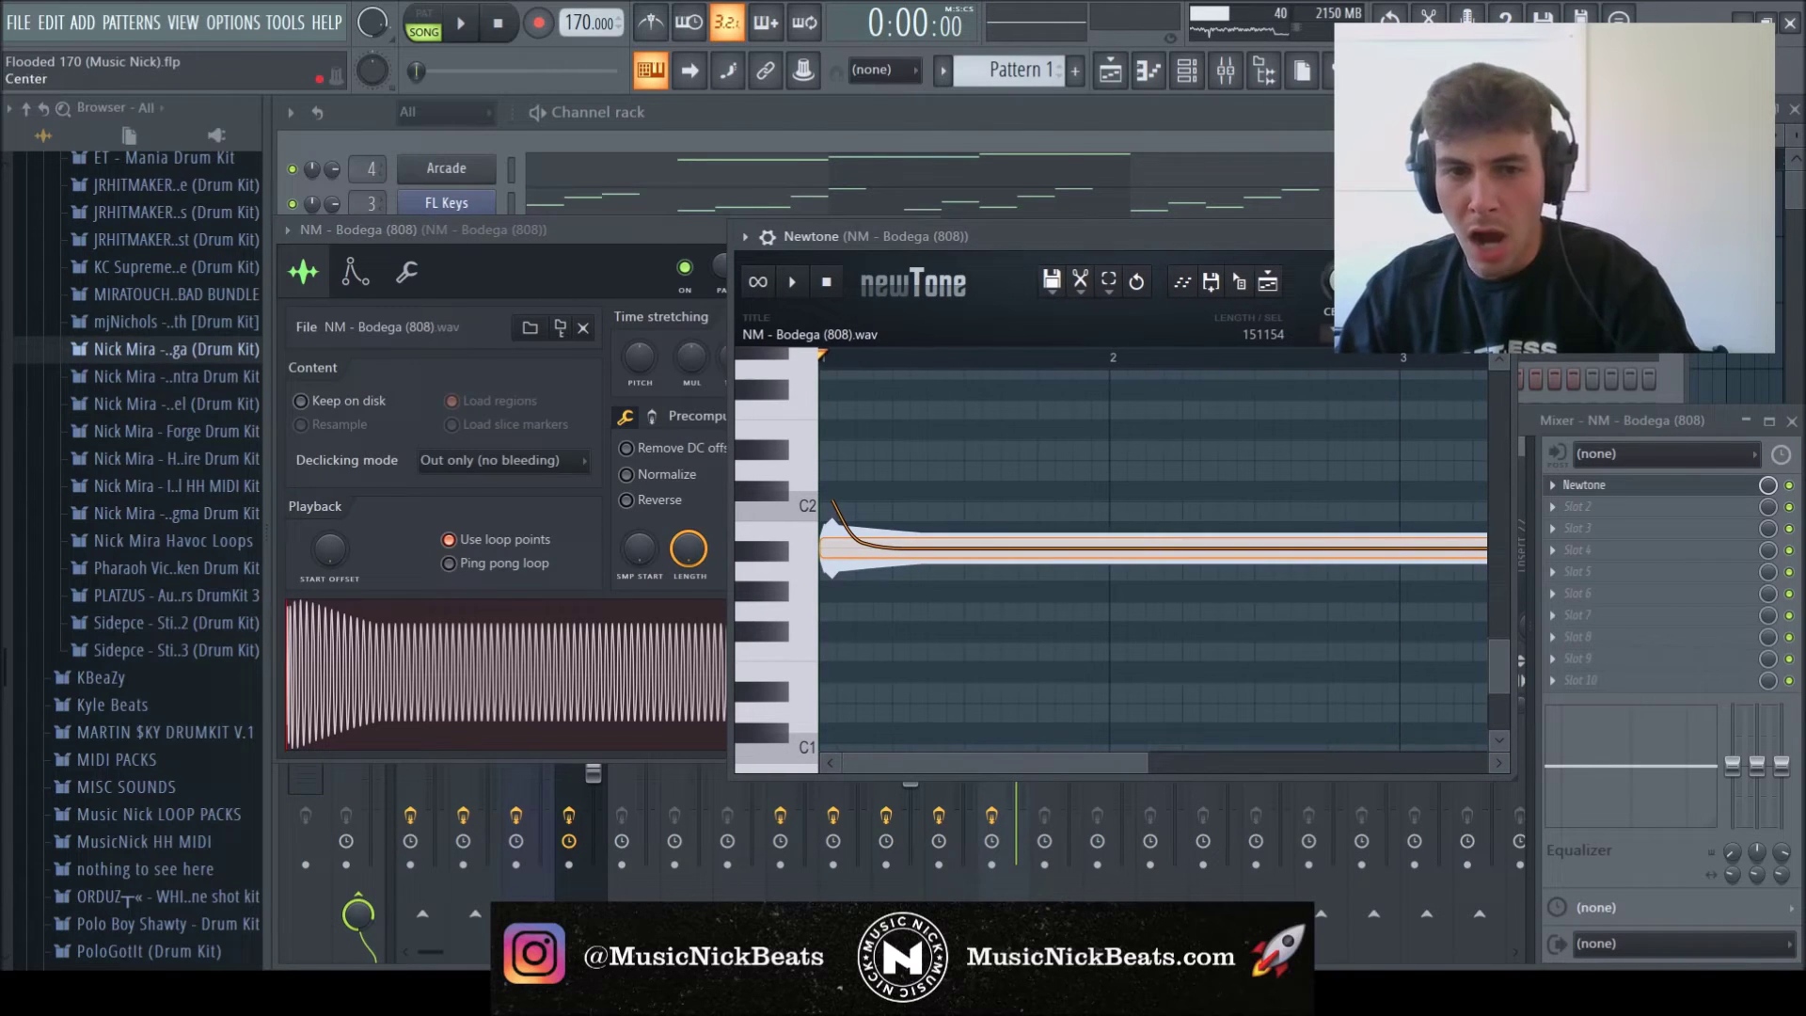
drag(1249, 282, 682, 578)
click(1502, 237)
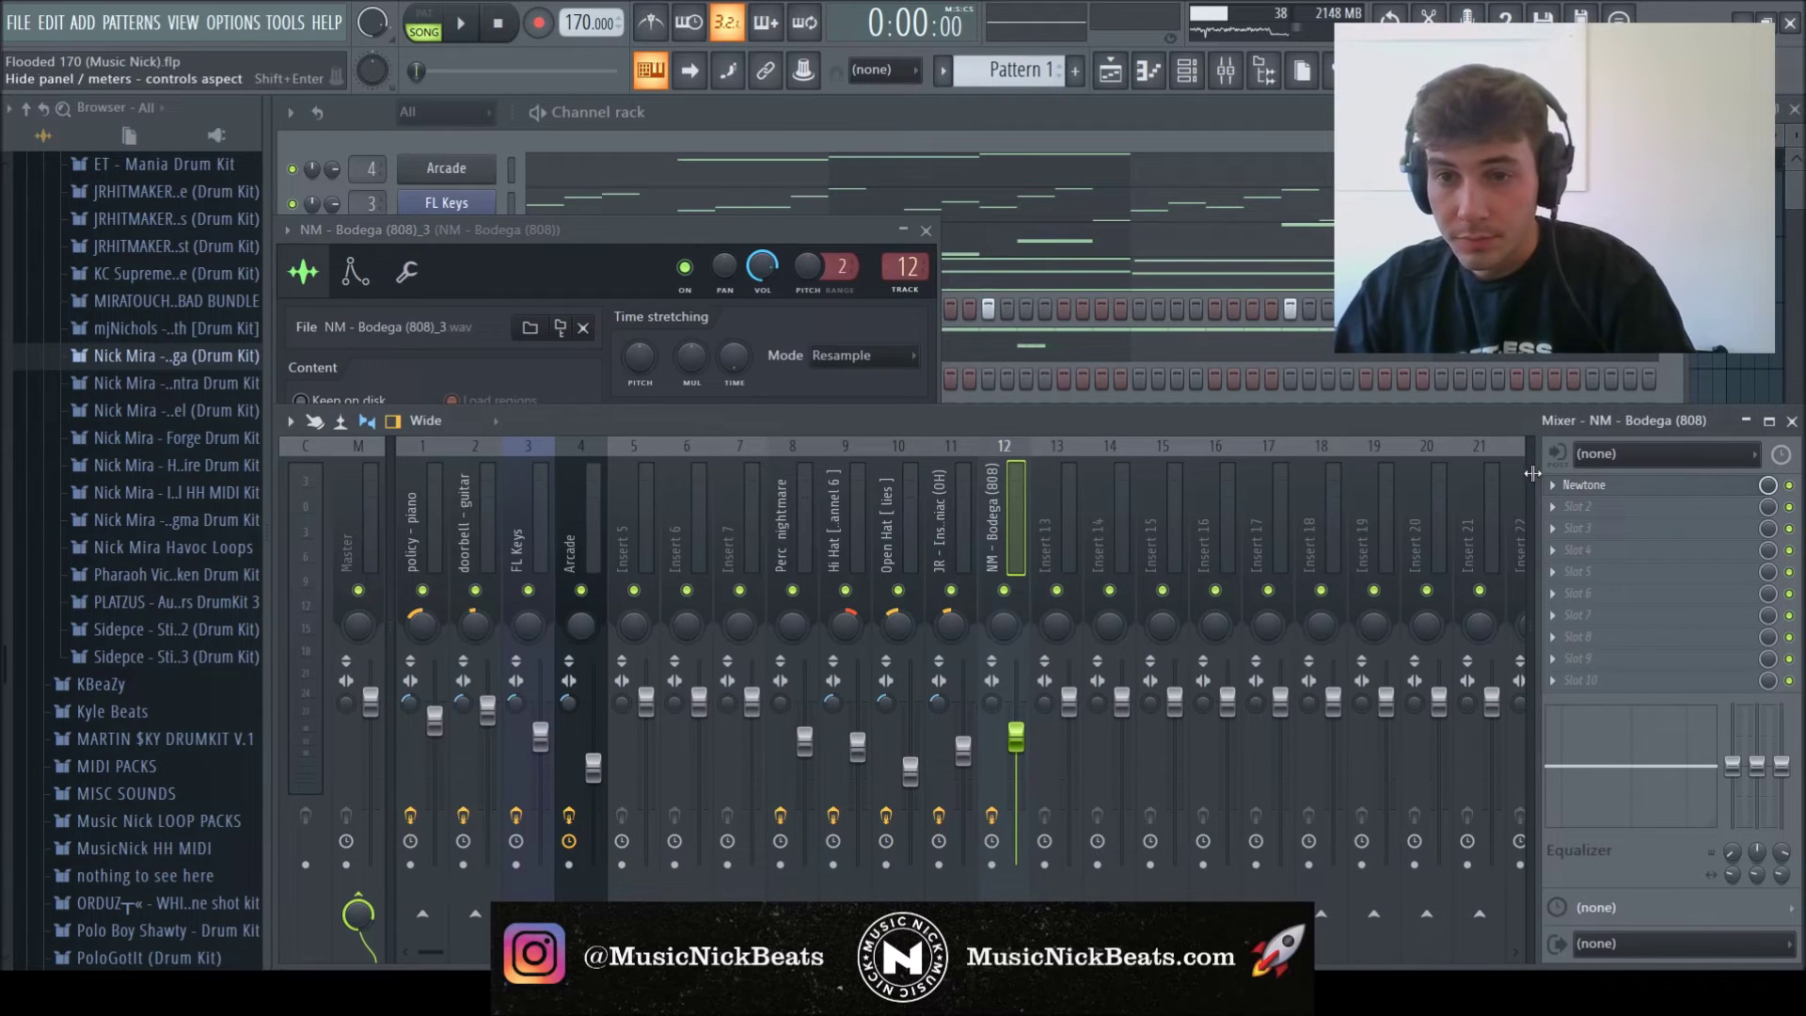
- Normalize the tuned 808 sample and enable its volume envelope with maximum hold and minimum release
click(659, 375)
click(406, 271)
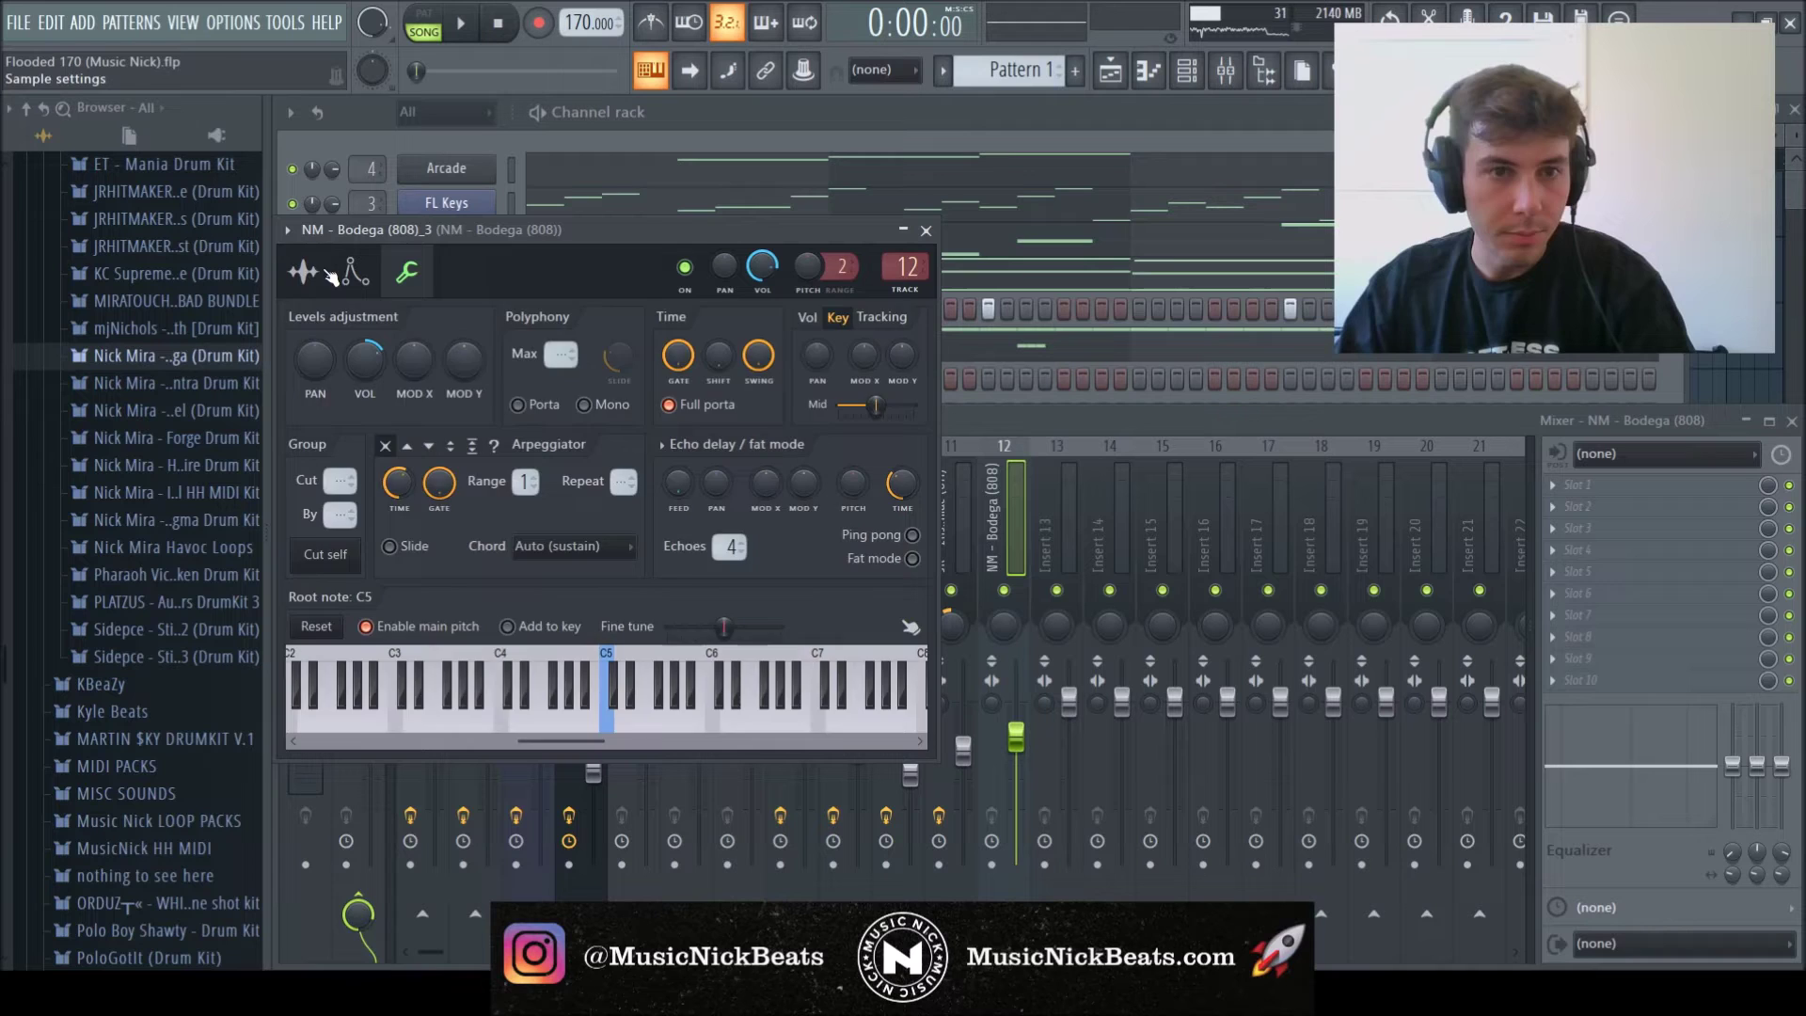
click(327, 272)
click(665, 475)
click(353, 273)
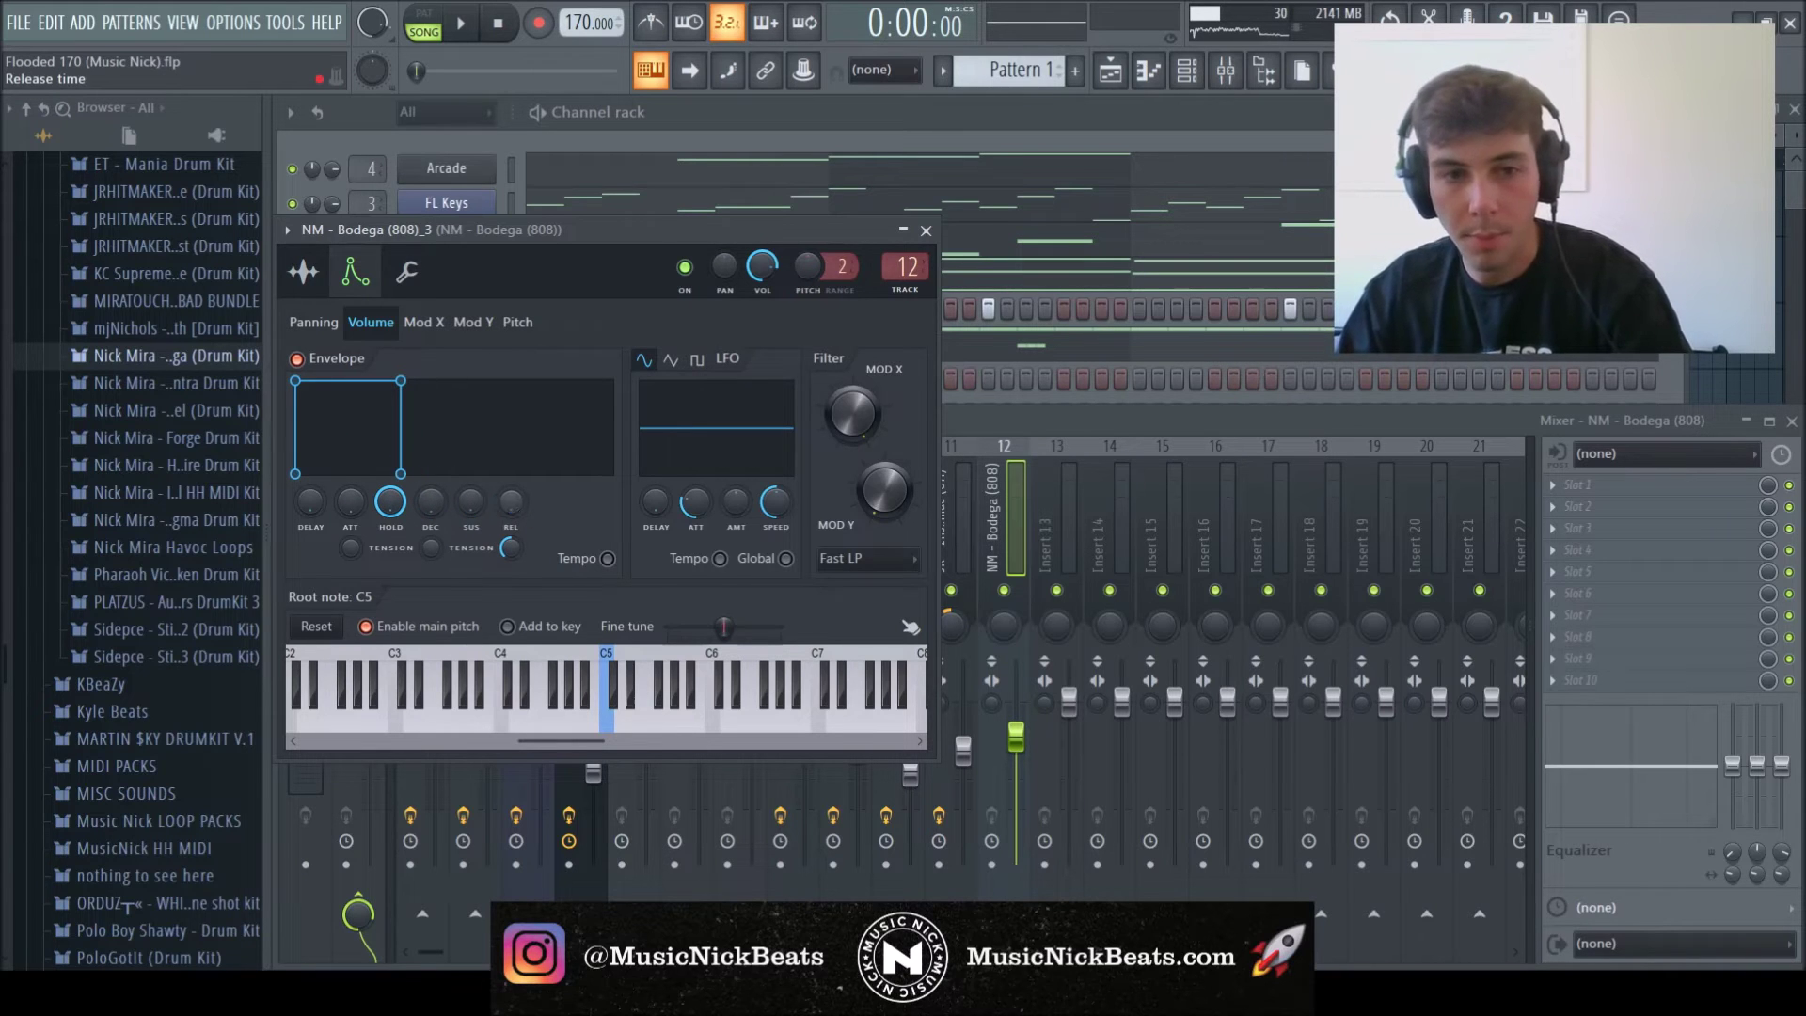
click(303, 272)
click(926, 232)
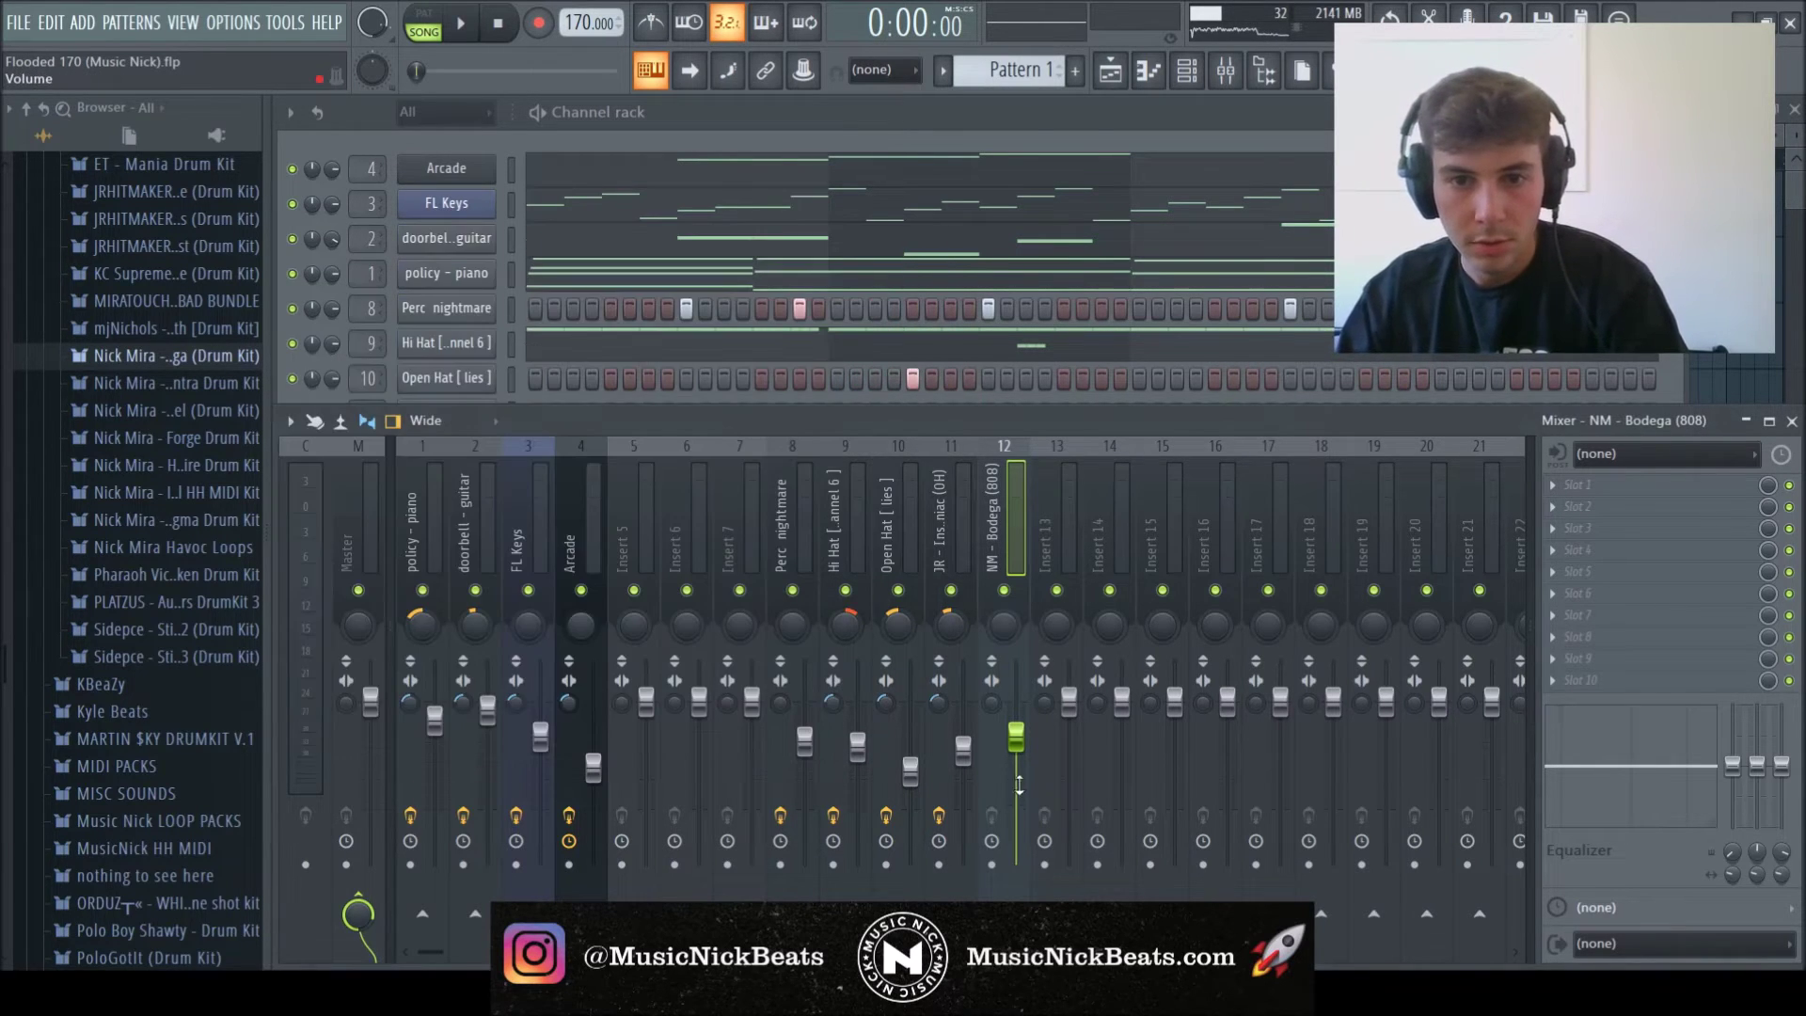
- Write a D#5 note for the 808 in the piano roll and extend it to fill bar 1
click(741, 105)
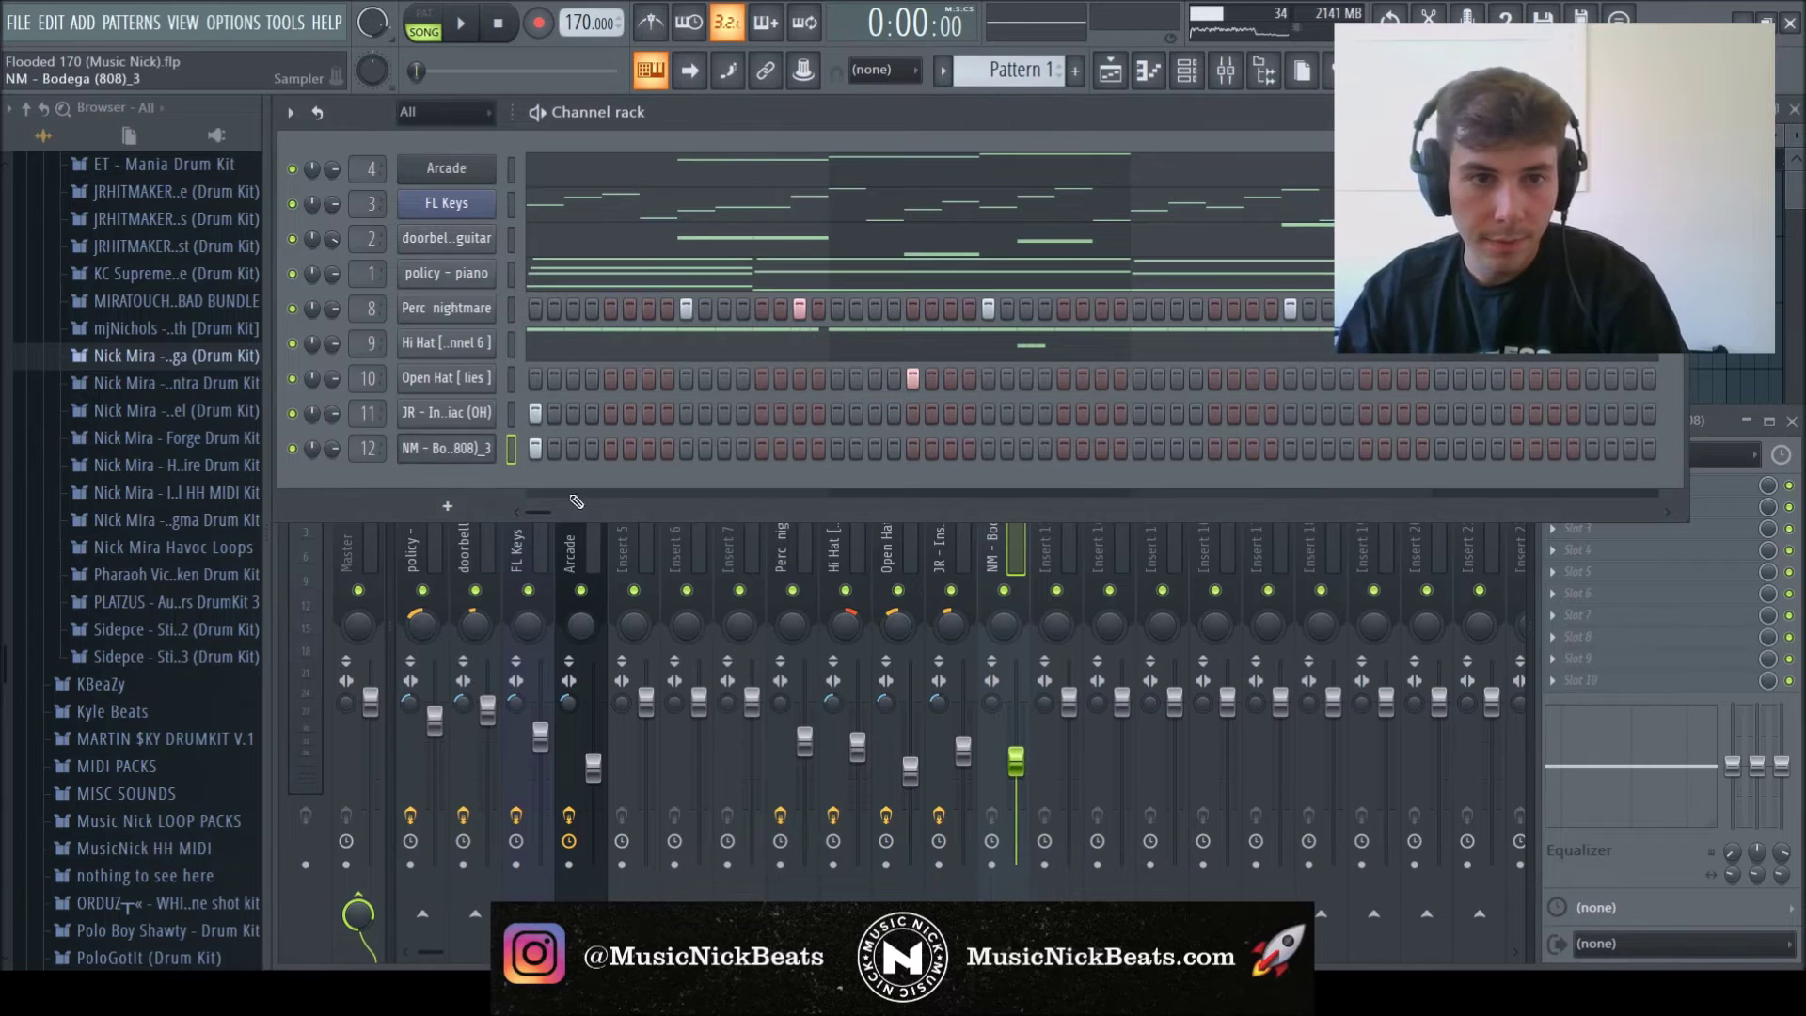
key(F7)
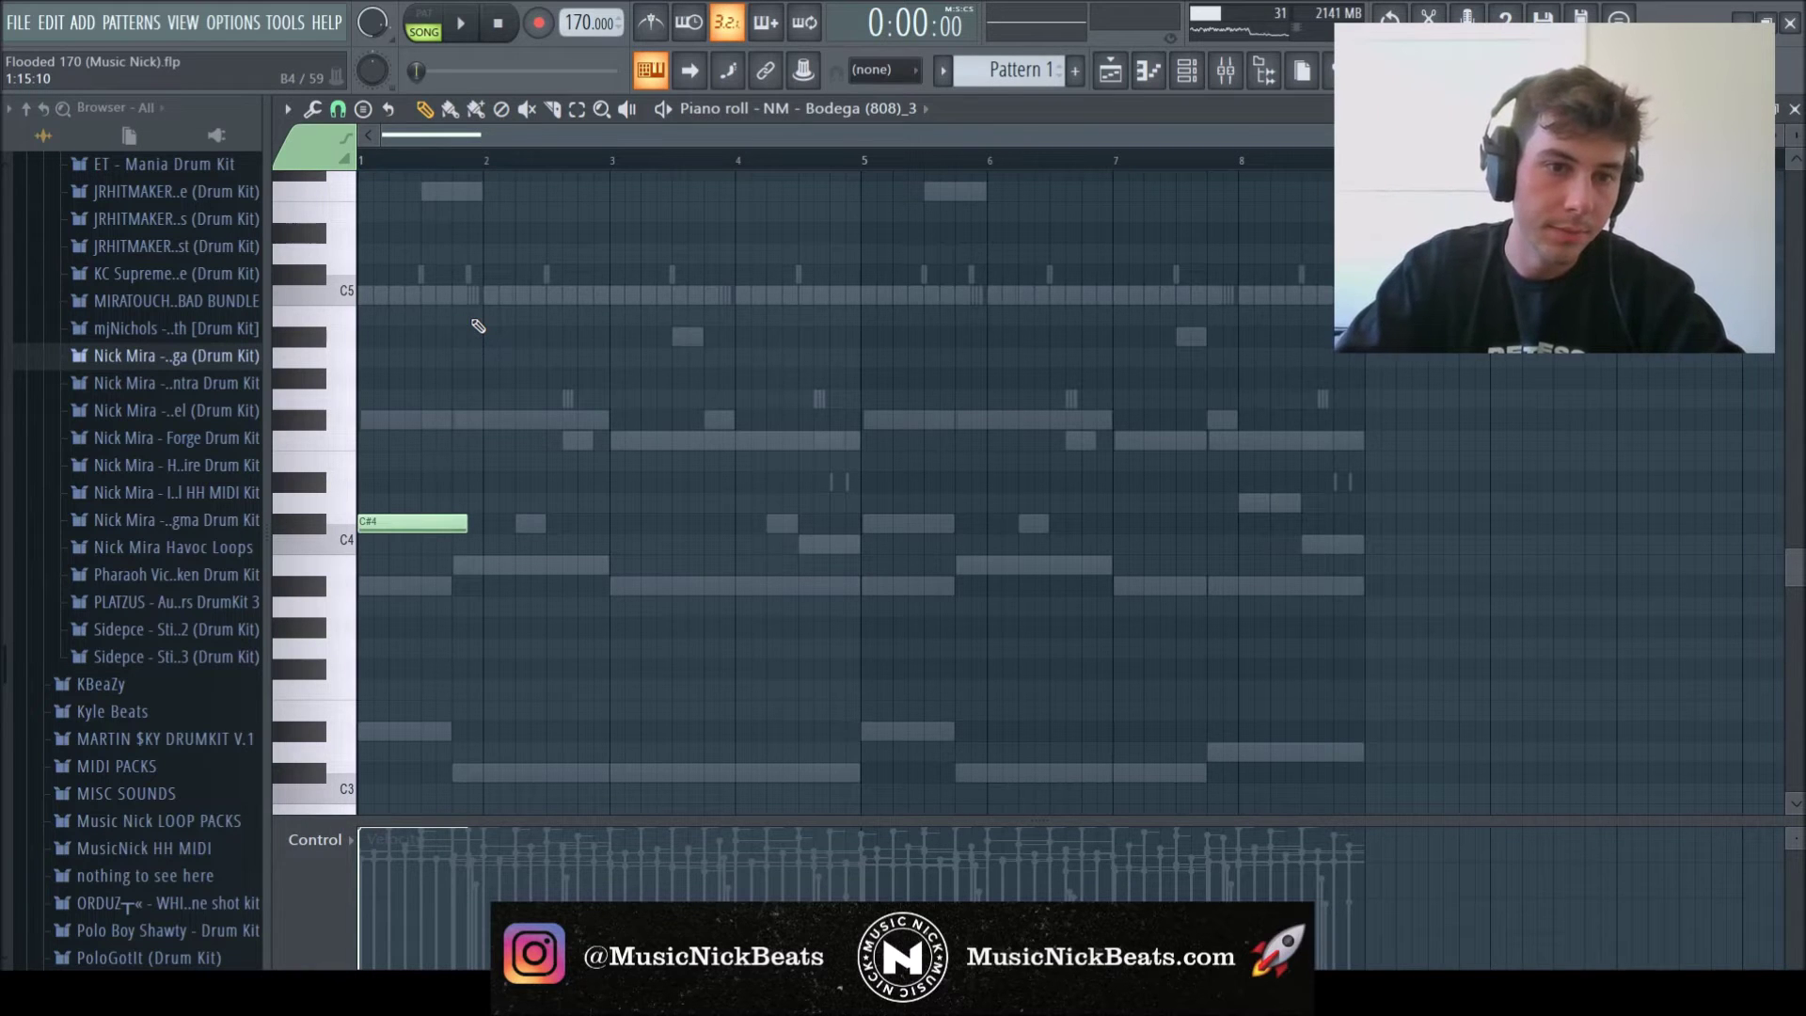
key(ctrl+Up)
key(space)
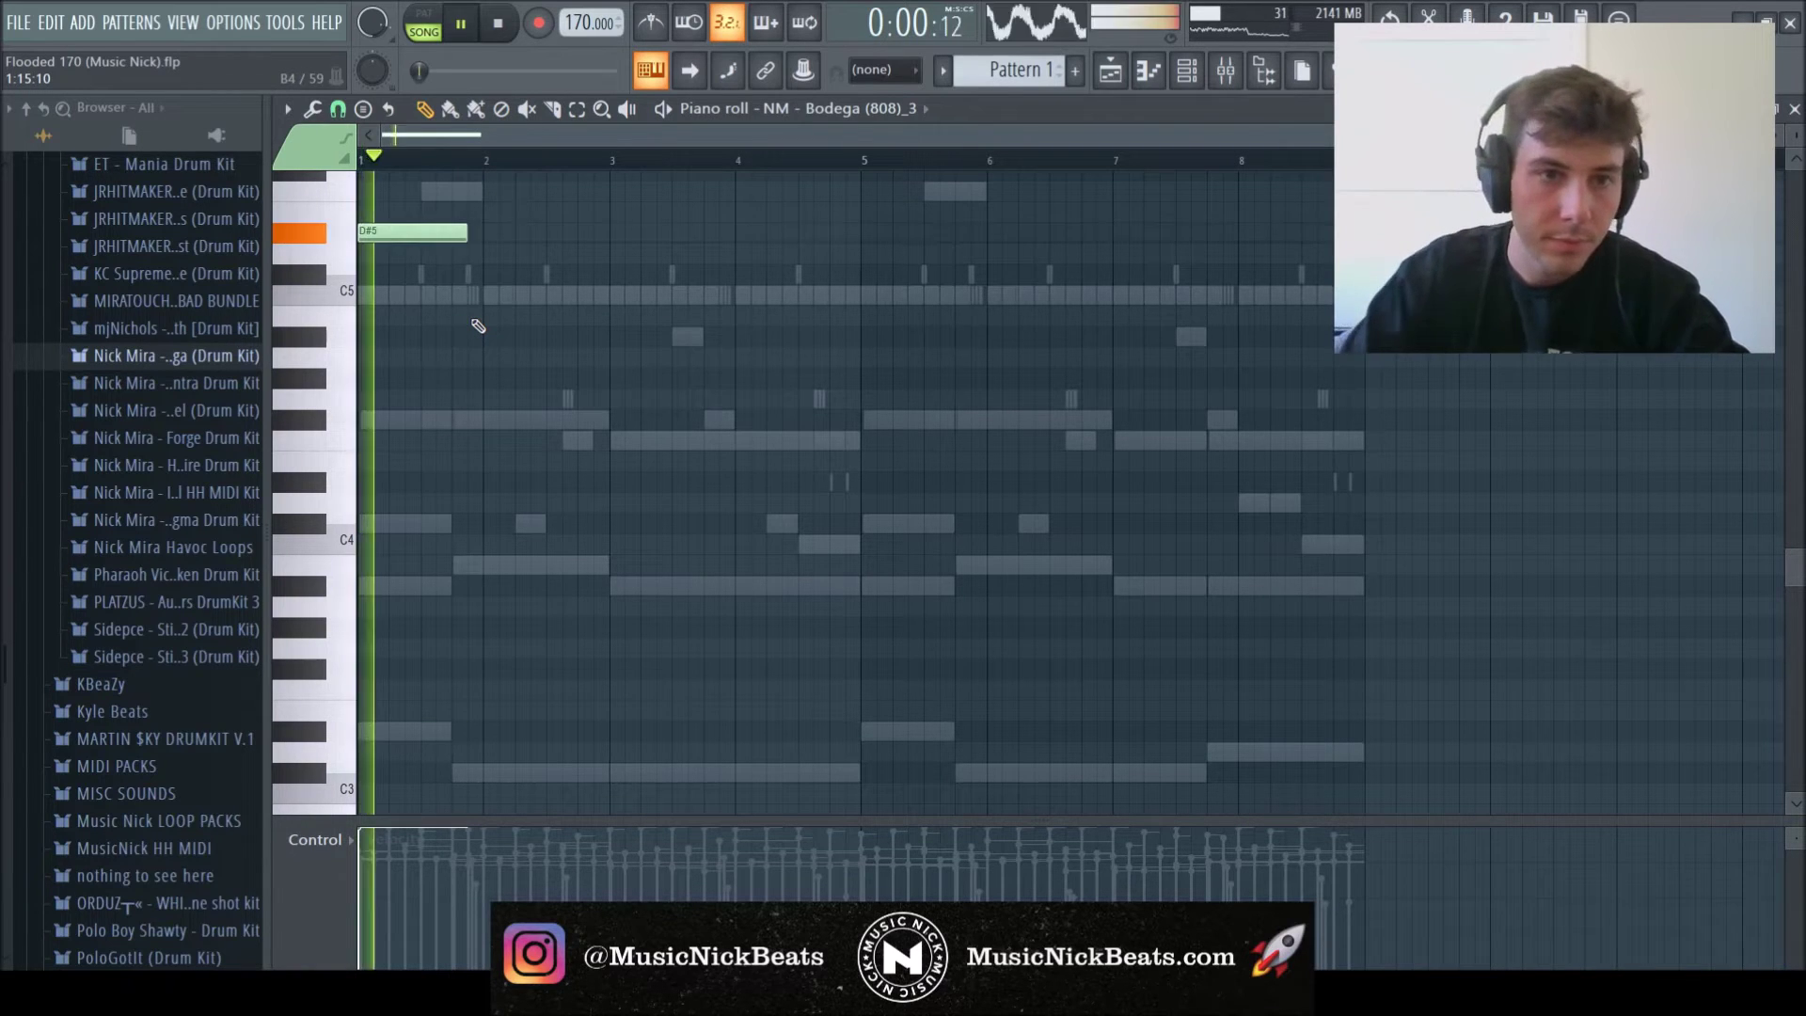
scroll(476, 324, up, 3)
drag(470, 361, 485, 361)
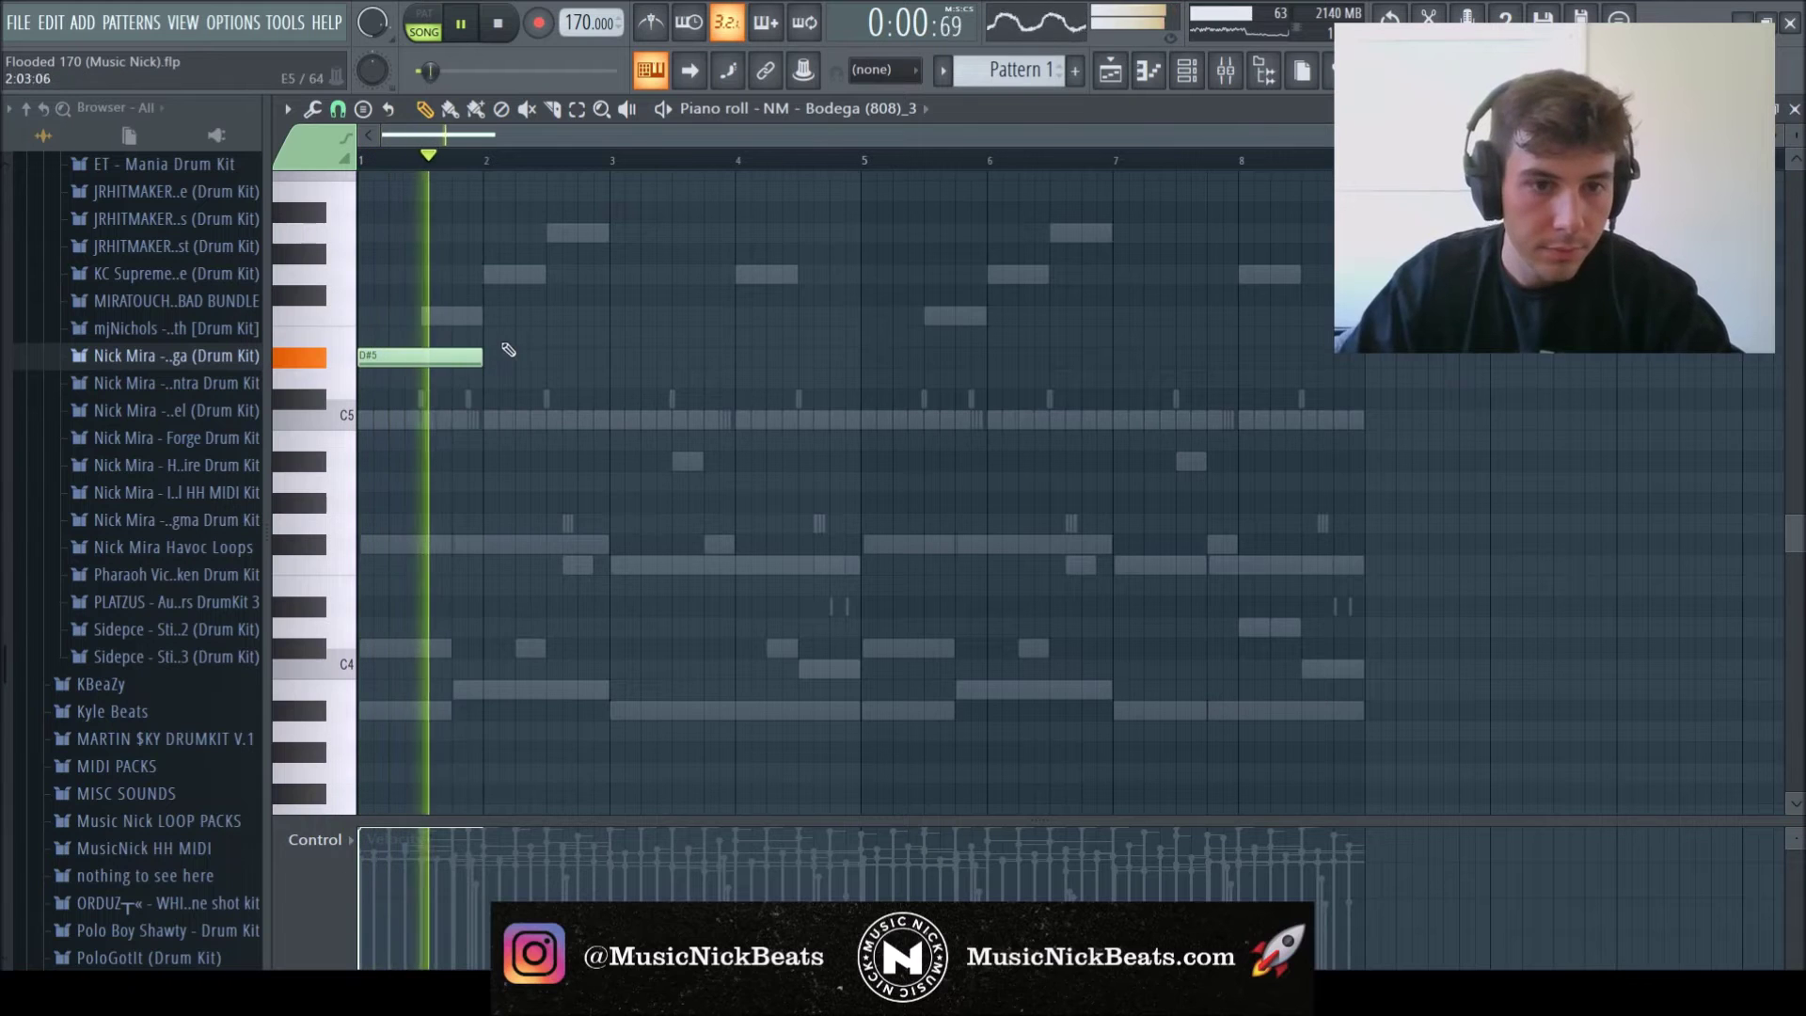
- Move the first 808 note down to D#3, shortened to match the melody's bass note, and follow it with a C#3 note reaching bar 5
key(space)
scroll(477, 364, down, 3)
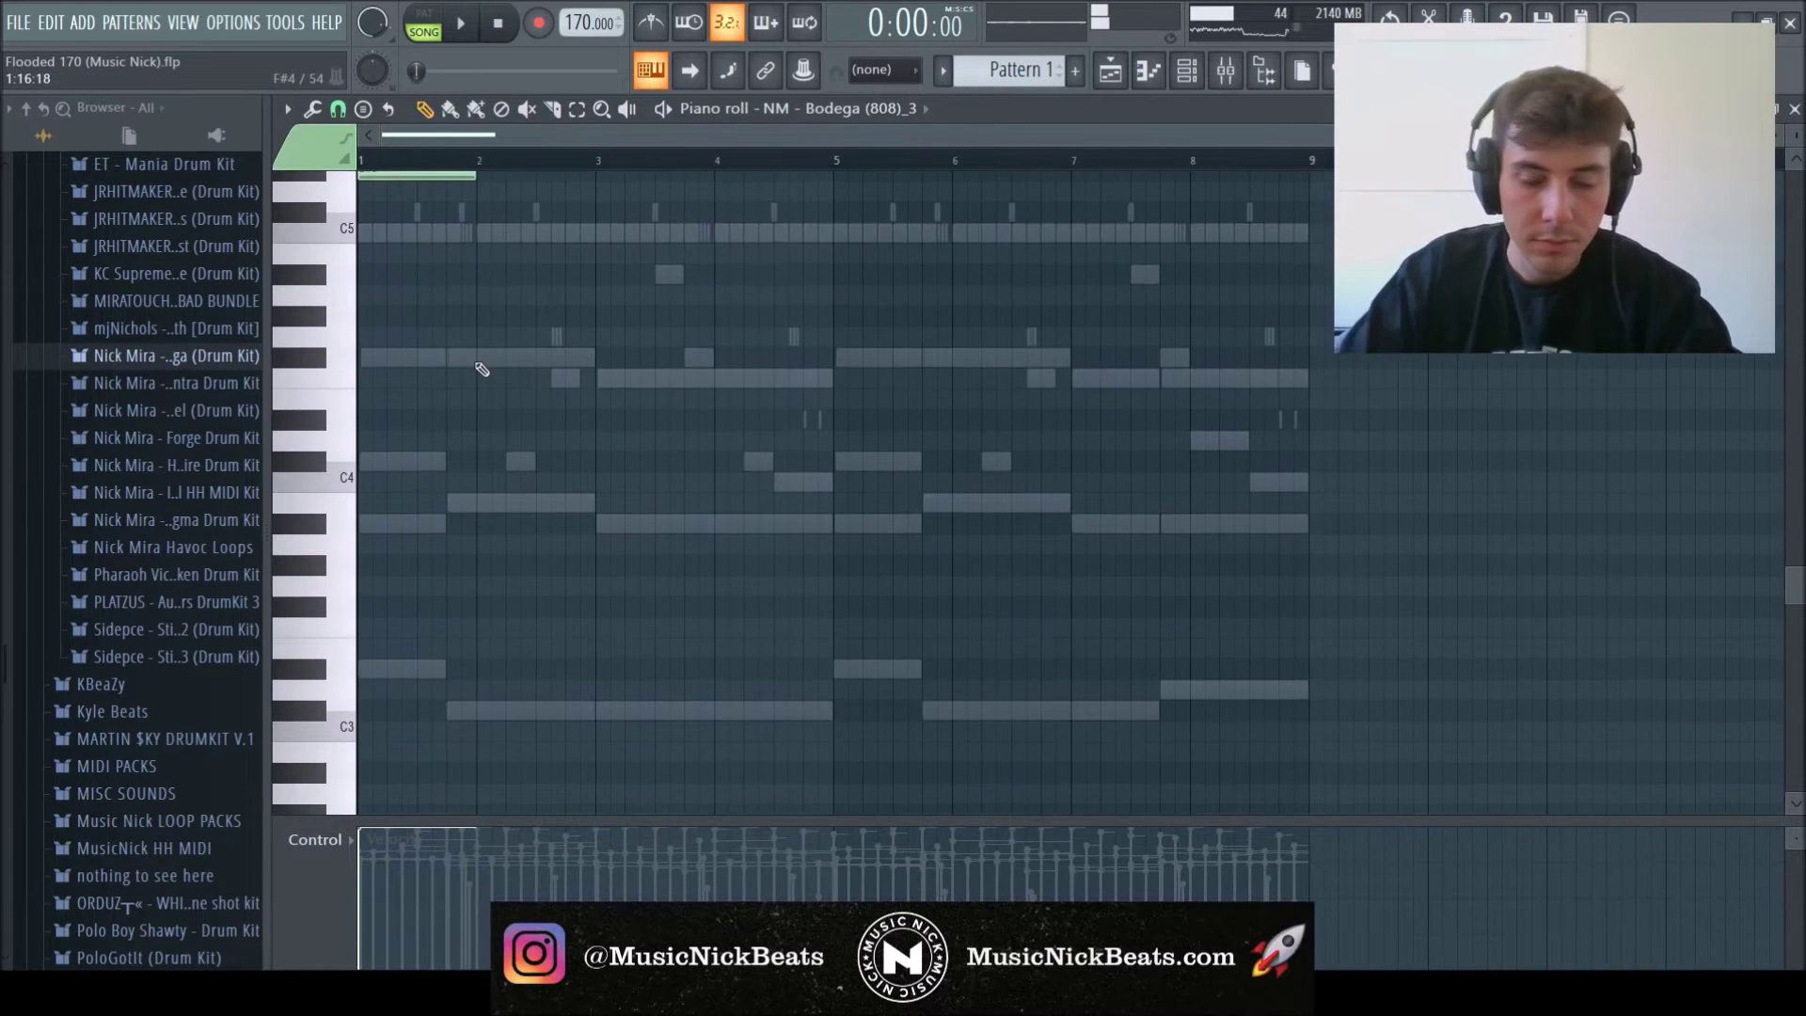
key(space)
key(ctrl+Down)
key(ctrl+Down)
key(ctrl+Down)
key(space)
key(ctrl+Up)
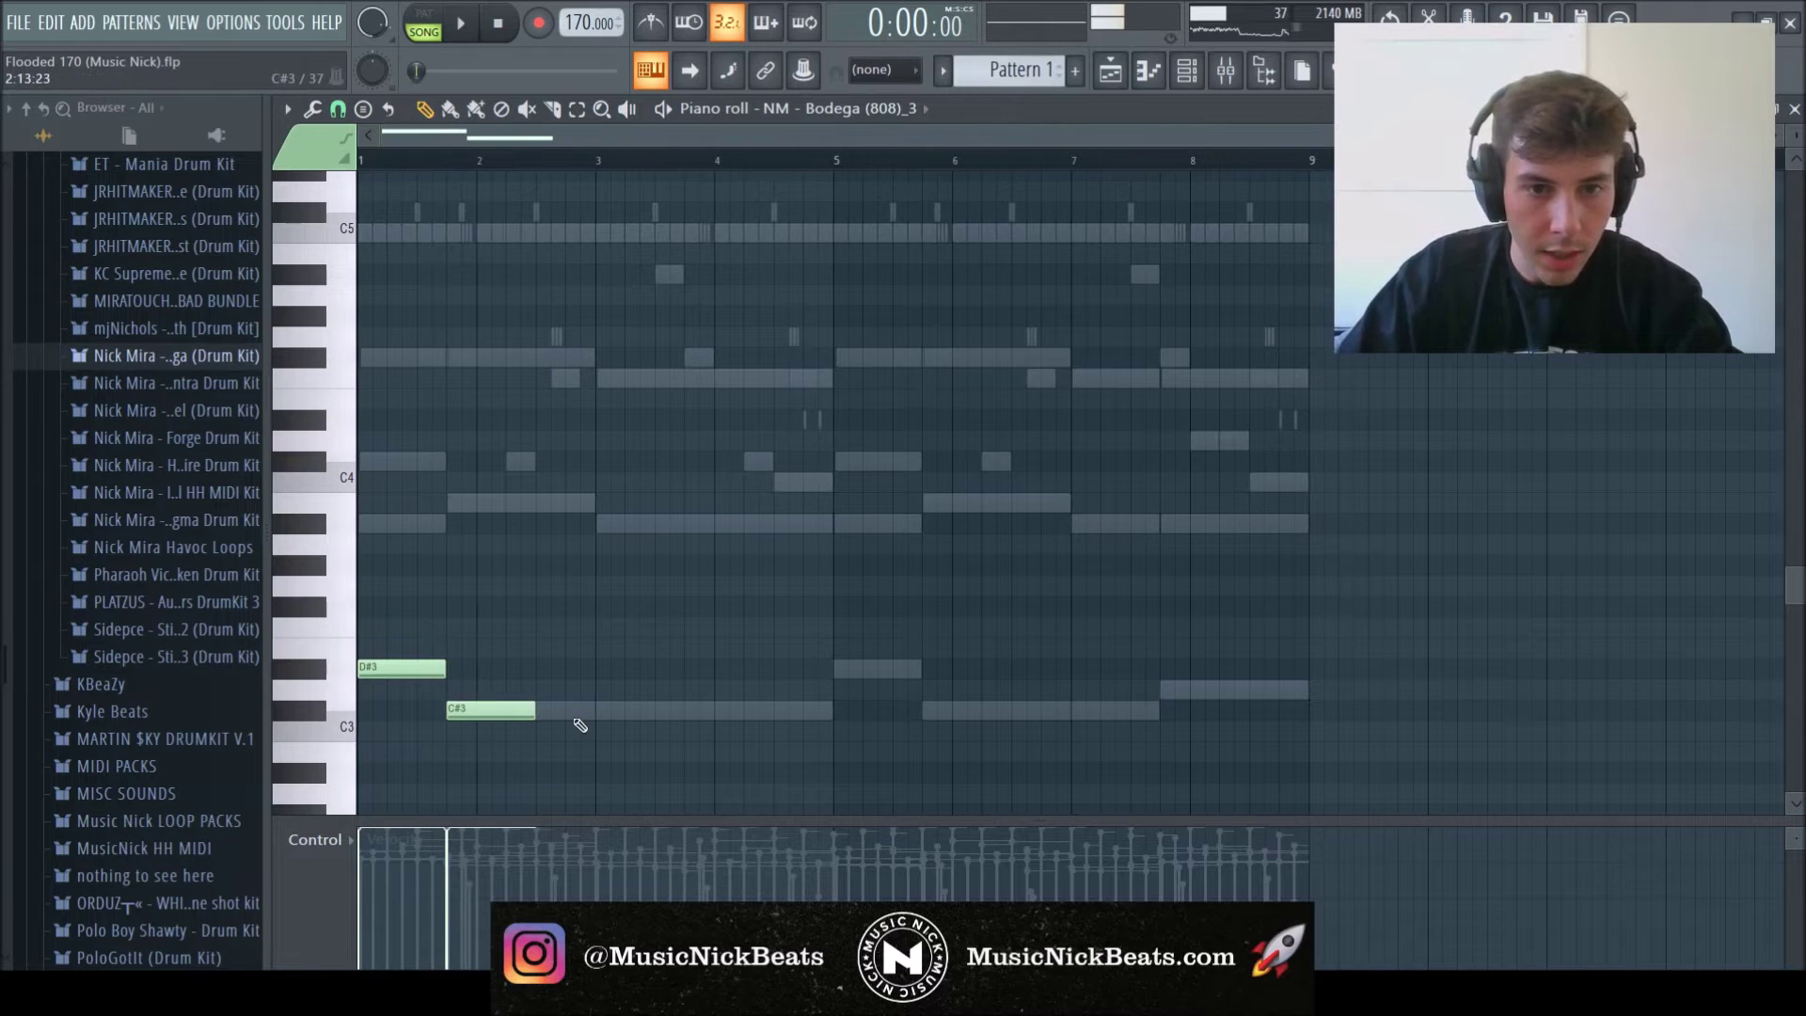
drag(536, 716, 791, 722)
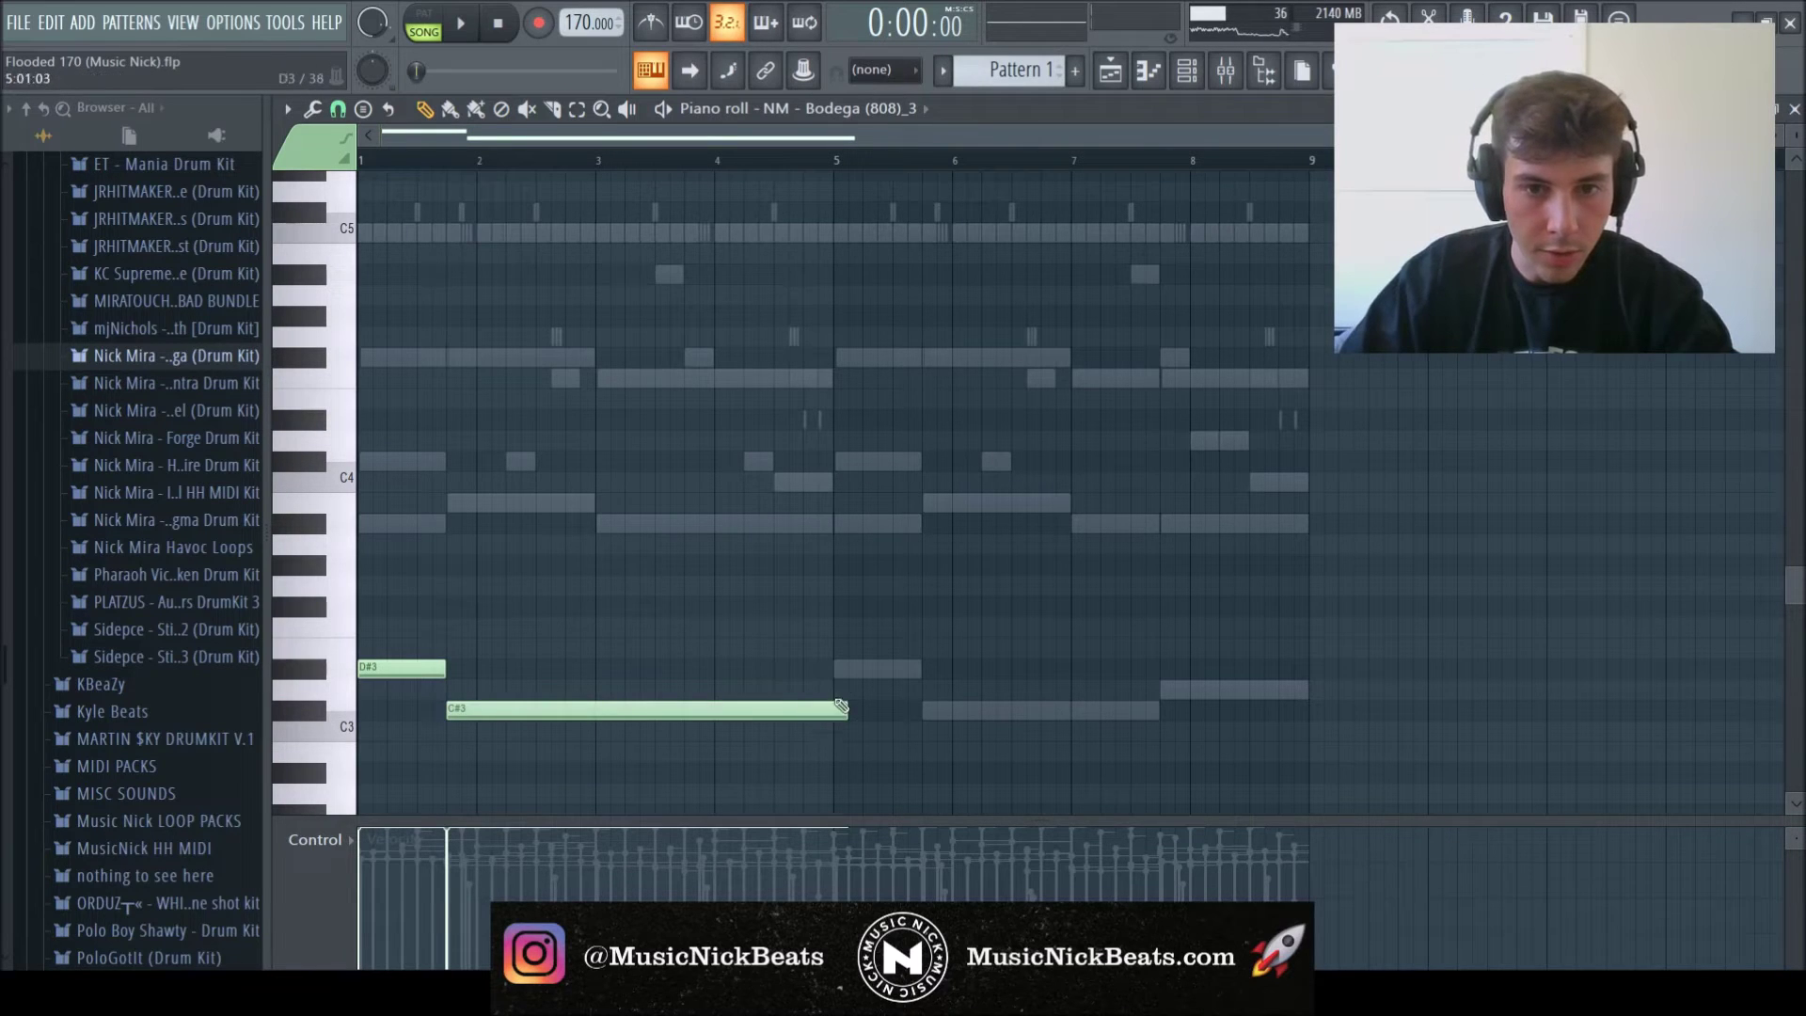
- Add D#3, C#3 and D3 notes for the 808 across bars 5 to 8, matching the lengths of the ghost bass notes
click(844, 668)
drag(988, 668, 975, 667)
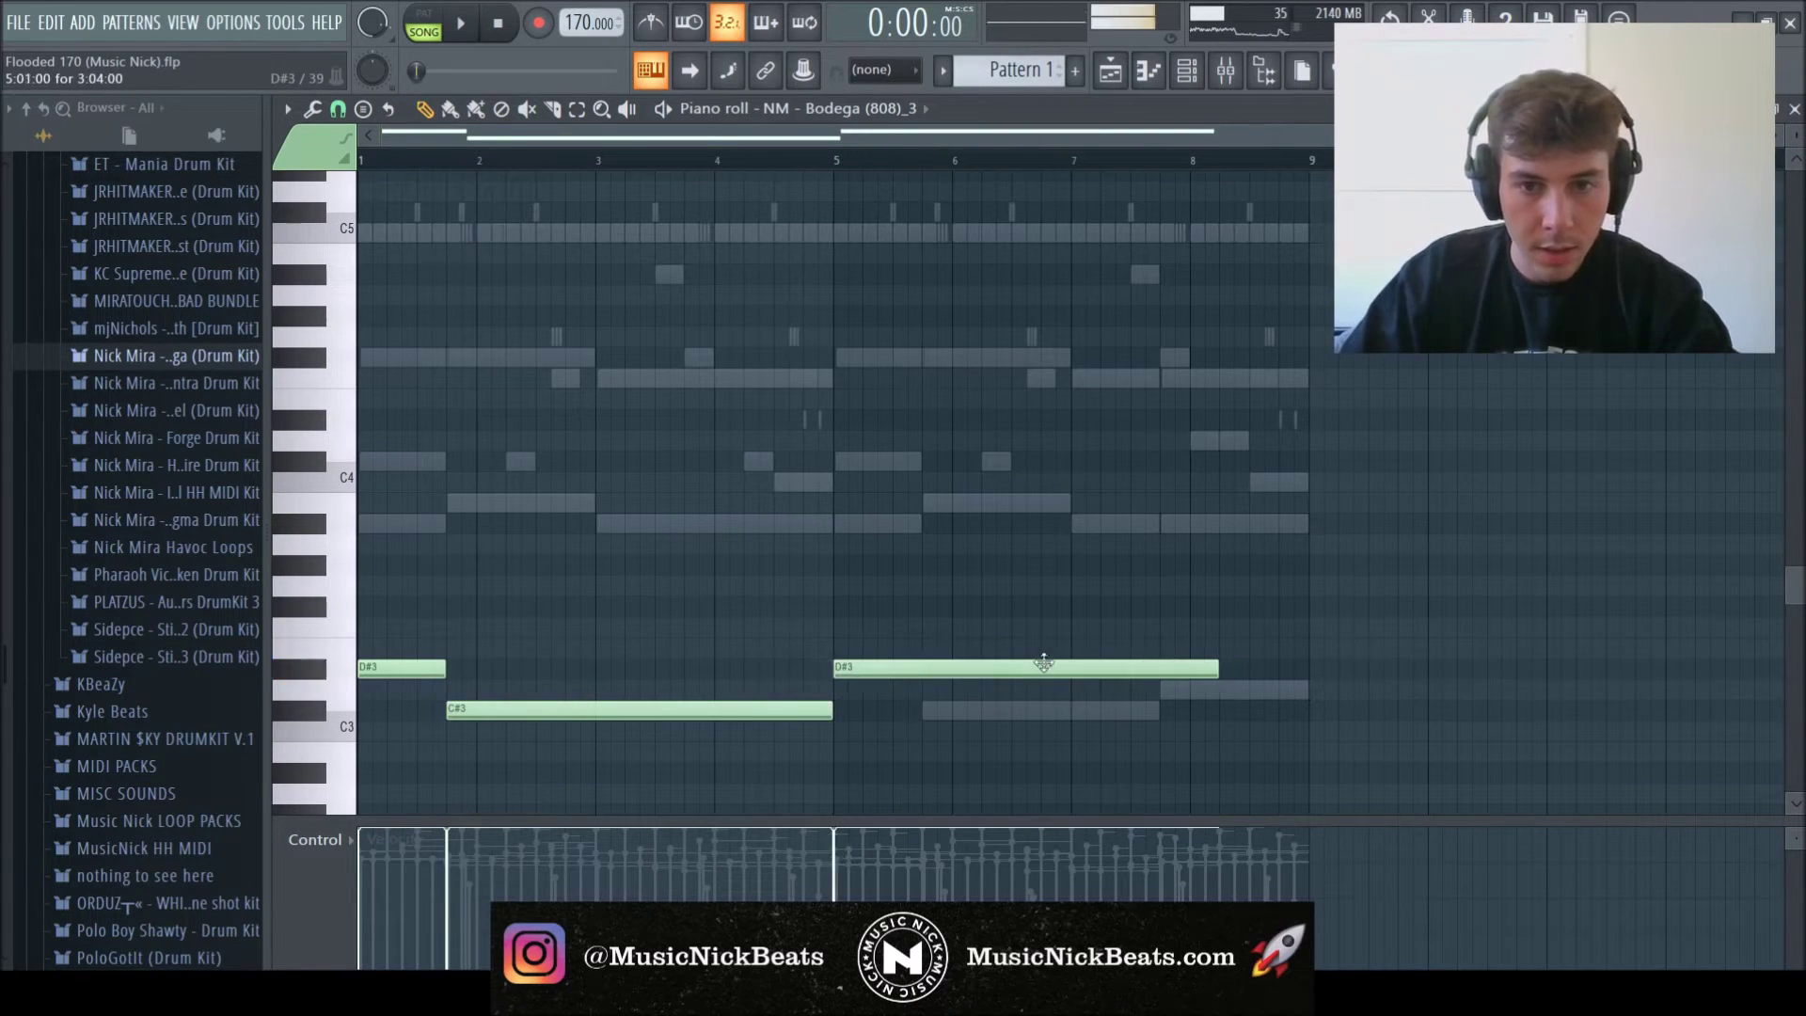
drag(1216, 669, 921, 669)
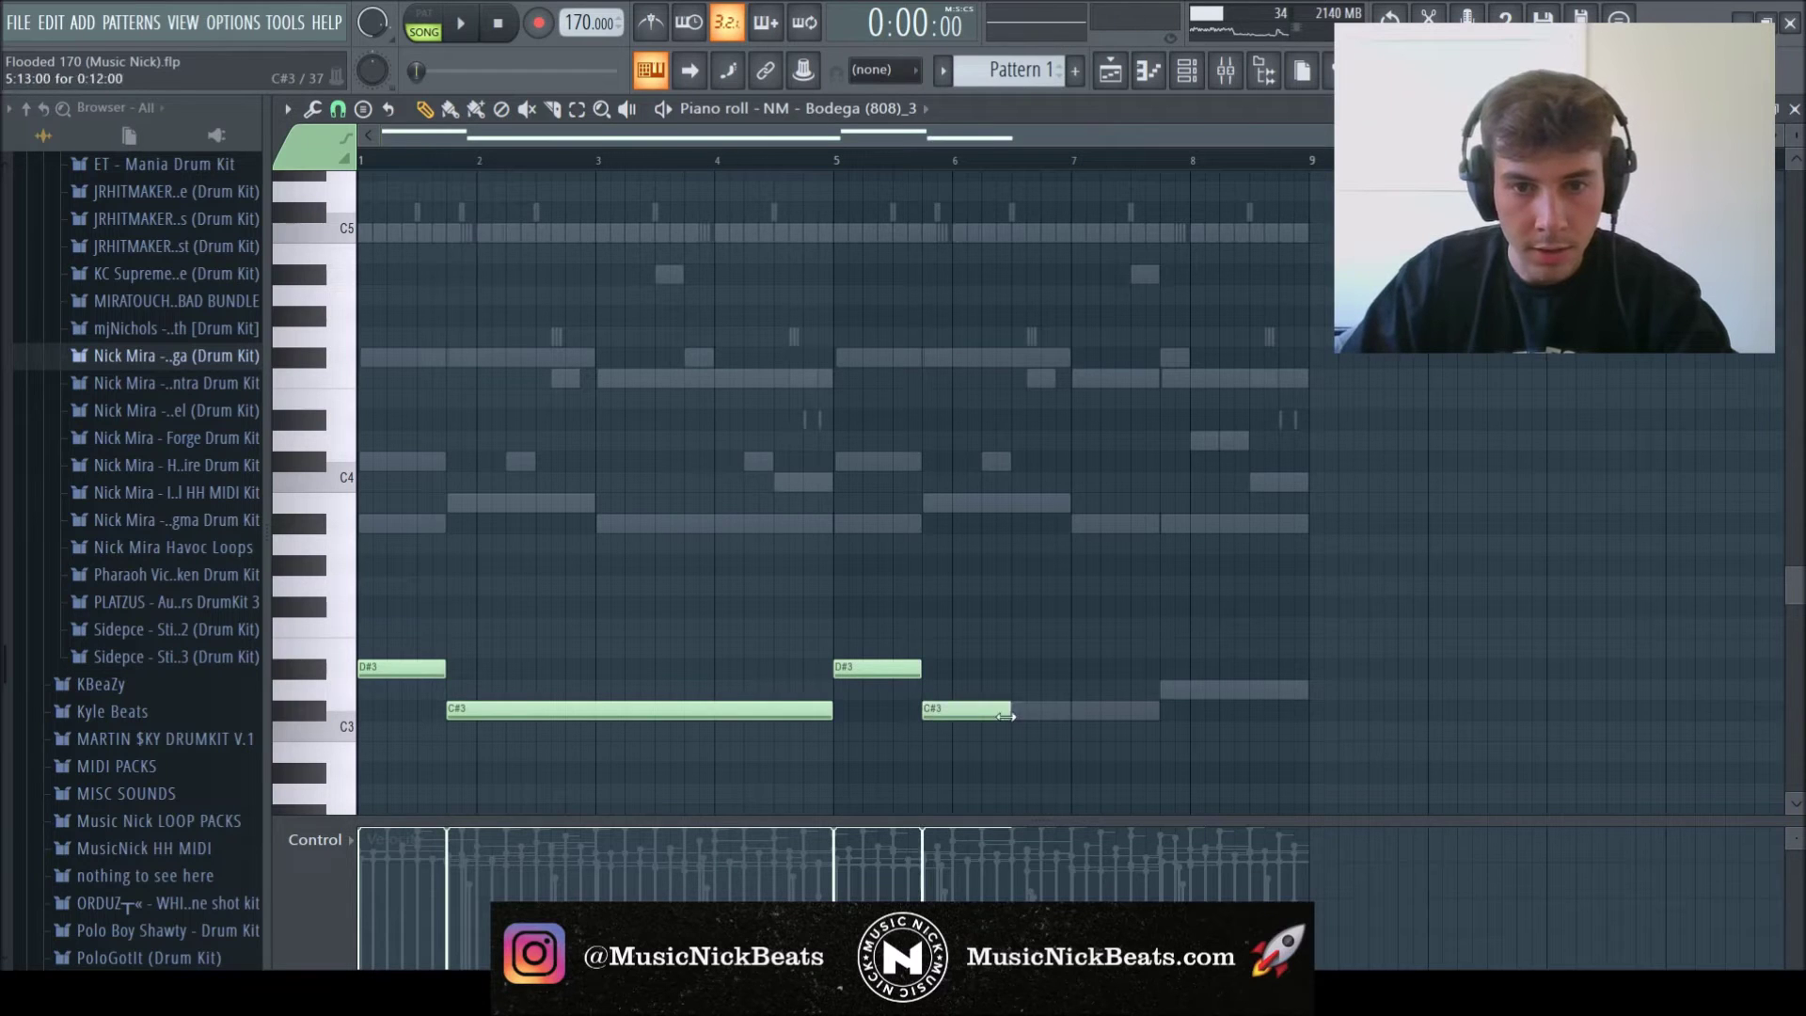
click(1166, 689)
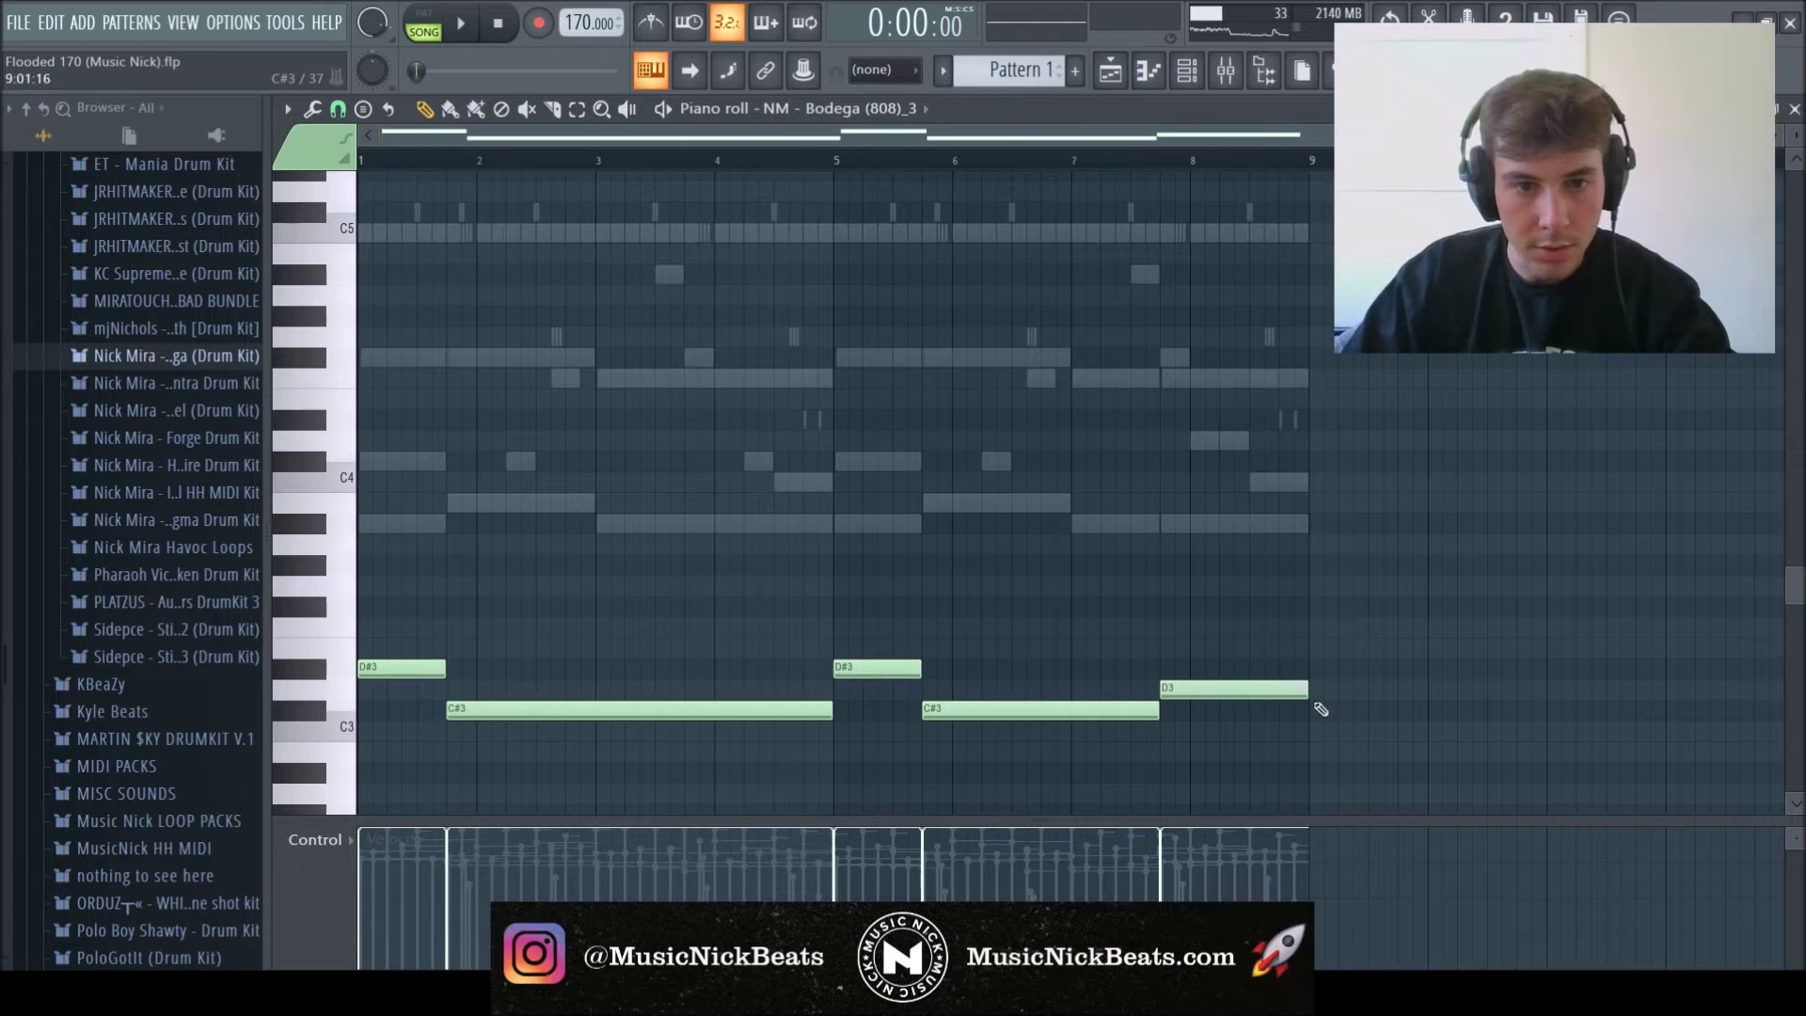
- Transpose the whole 808 line up two octaves and play it with the melody
key(ctrl+Up)
key(ctrl+Up)
key(space)
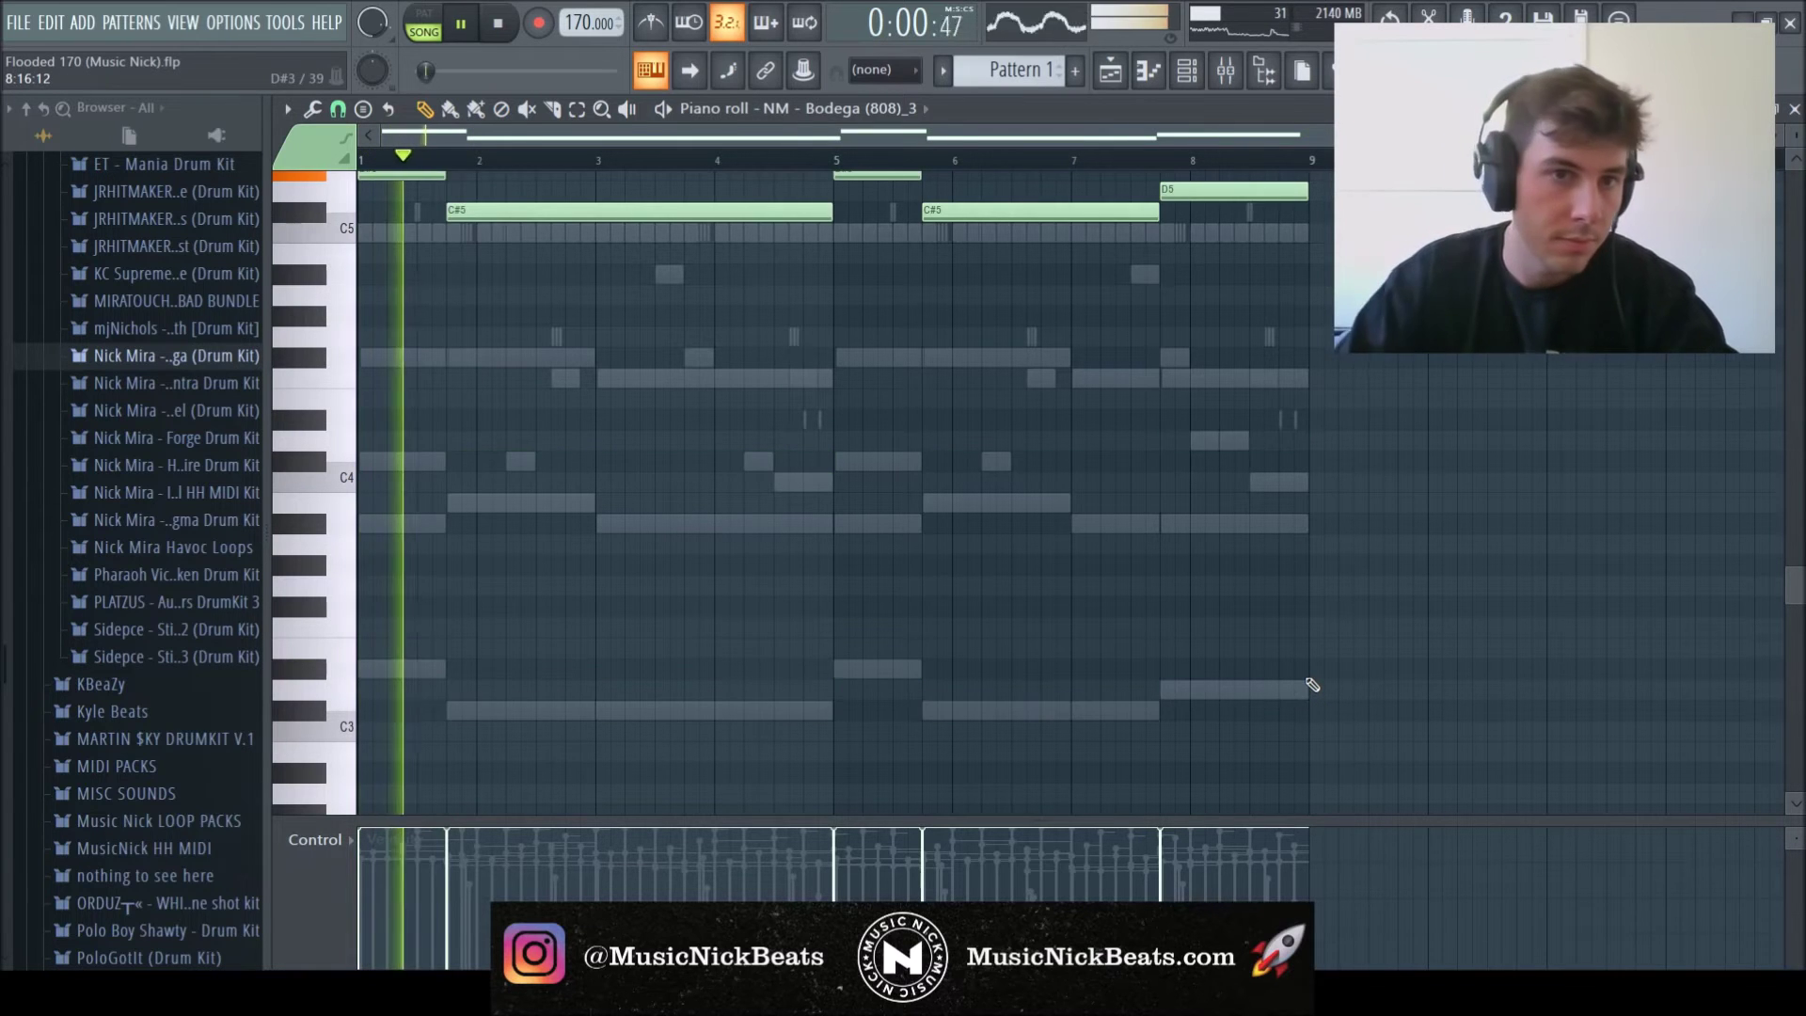
scroll(1288, 689, up, 2)
scroll(1288, 689, up, 1)
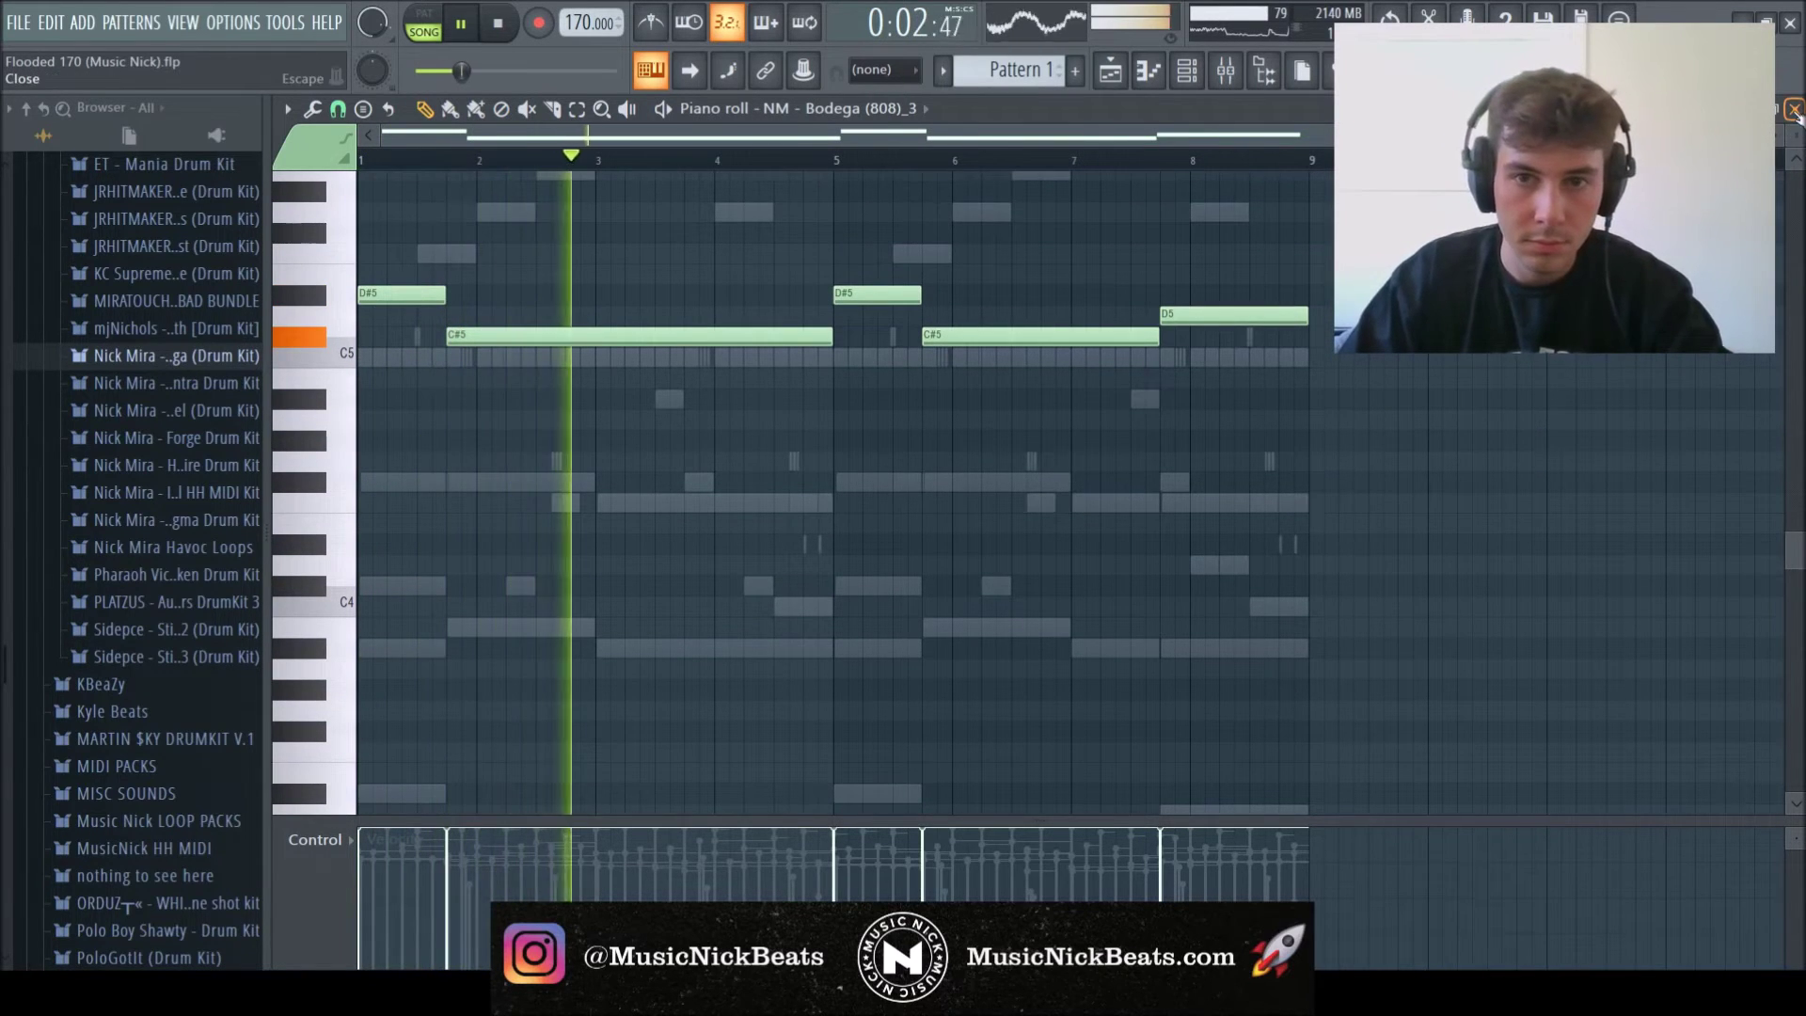
- Slice the first D#5 note of the 808 line in half with the Slice tool
click(528, 110)
click(553, 110)
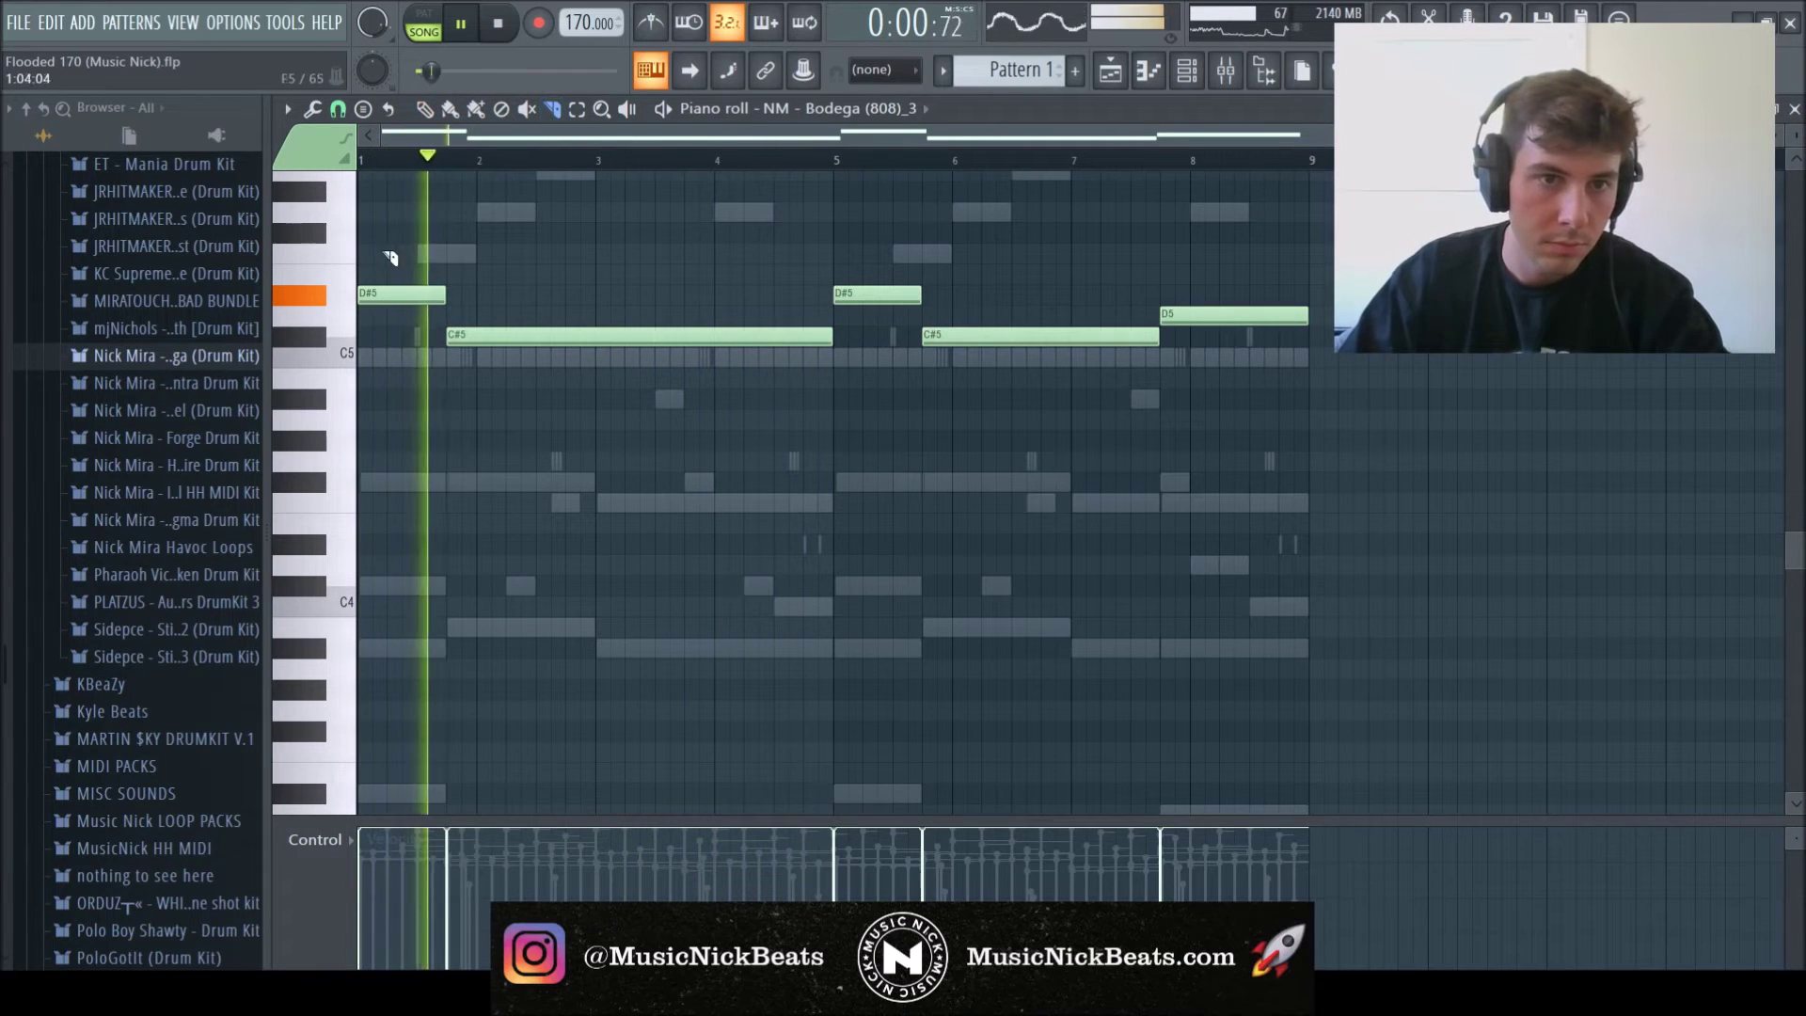
key(space)
key(space)
click(414, 293)
key(space)
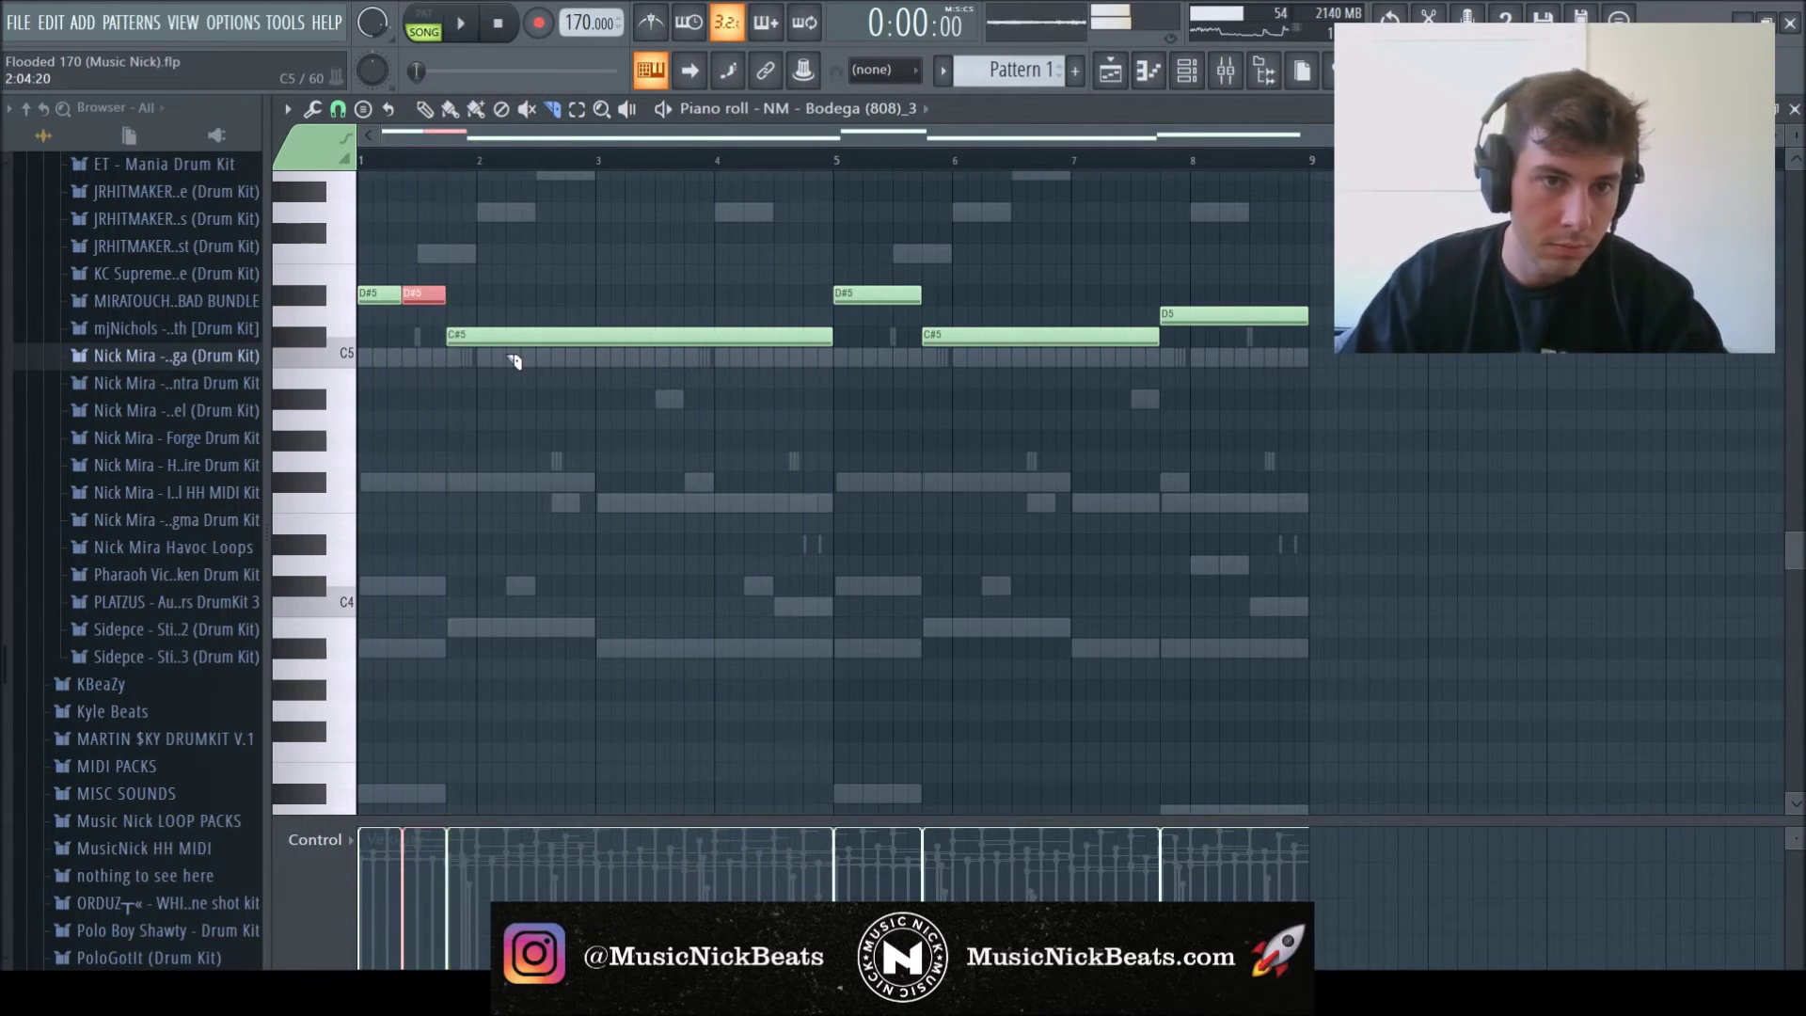
key(F6)
key(F9)
key(F5)
key(F7)
key(F6)
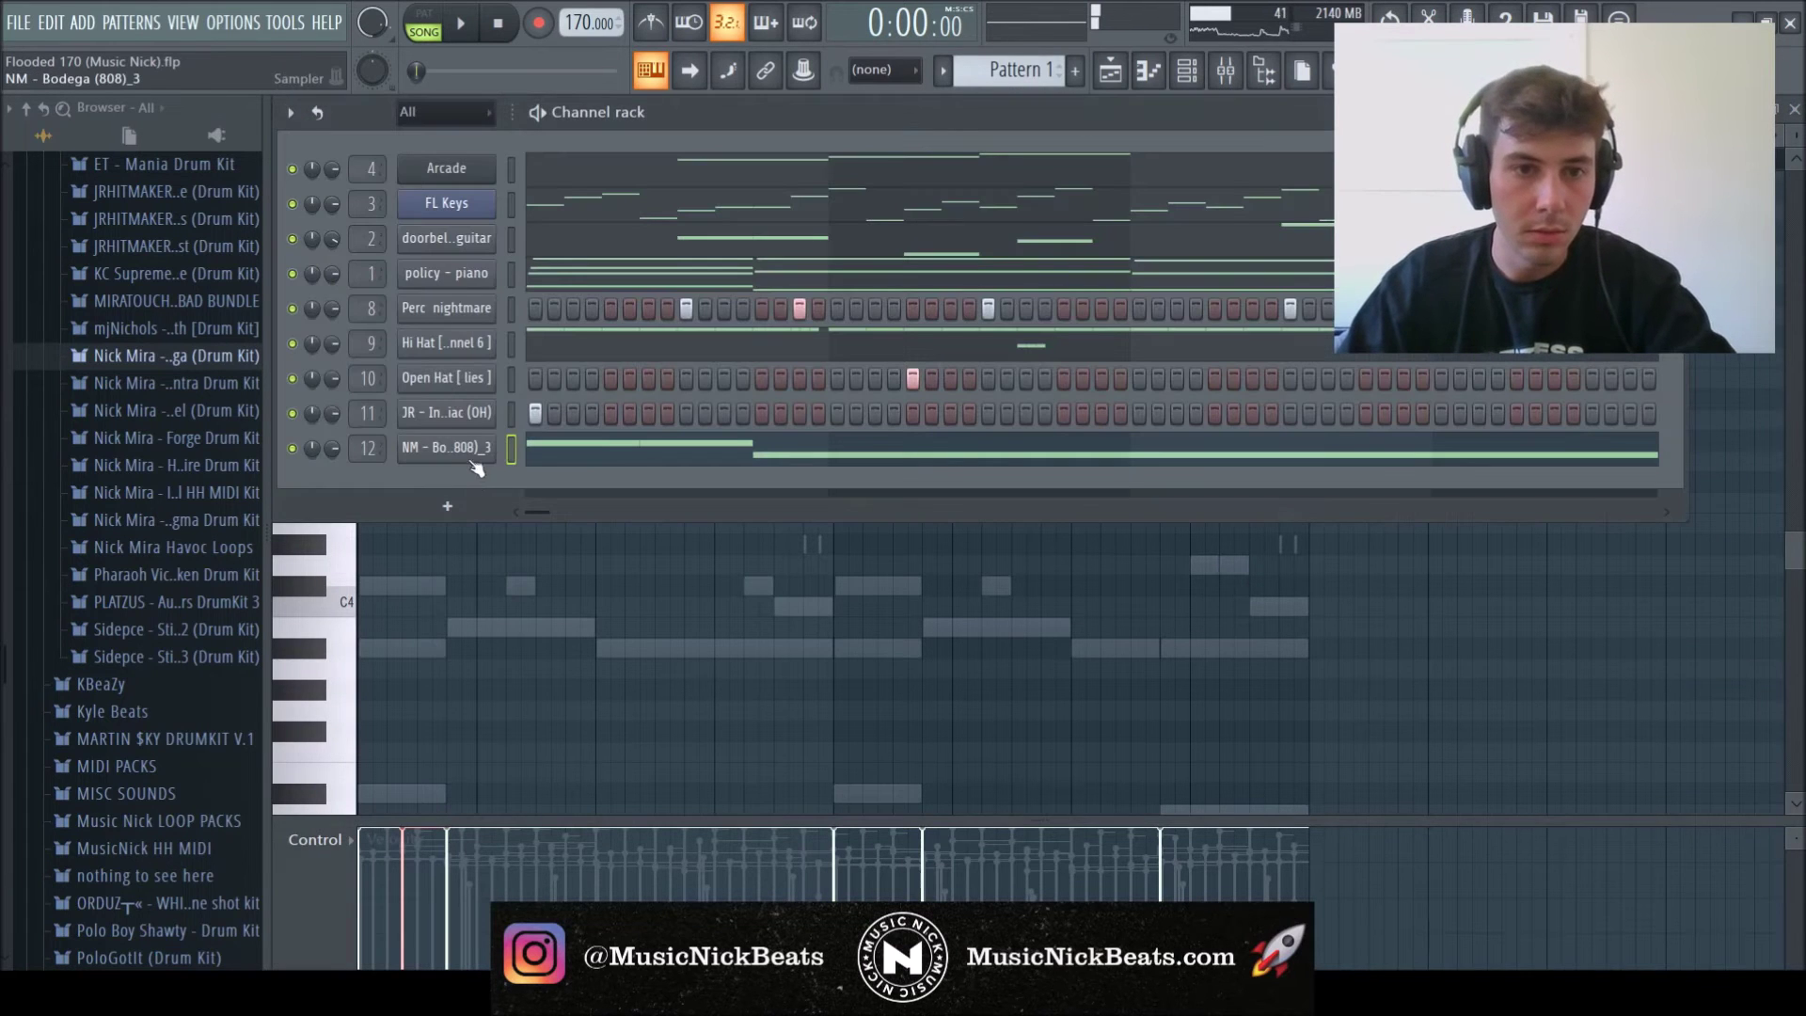
key(F6)
- Slice the long C#5 808 note about a quarter of the way into bar 2 during playback
key(space)
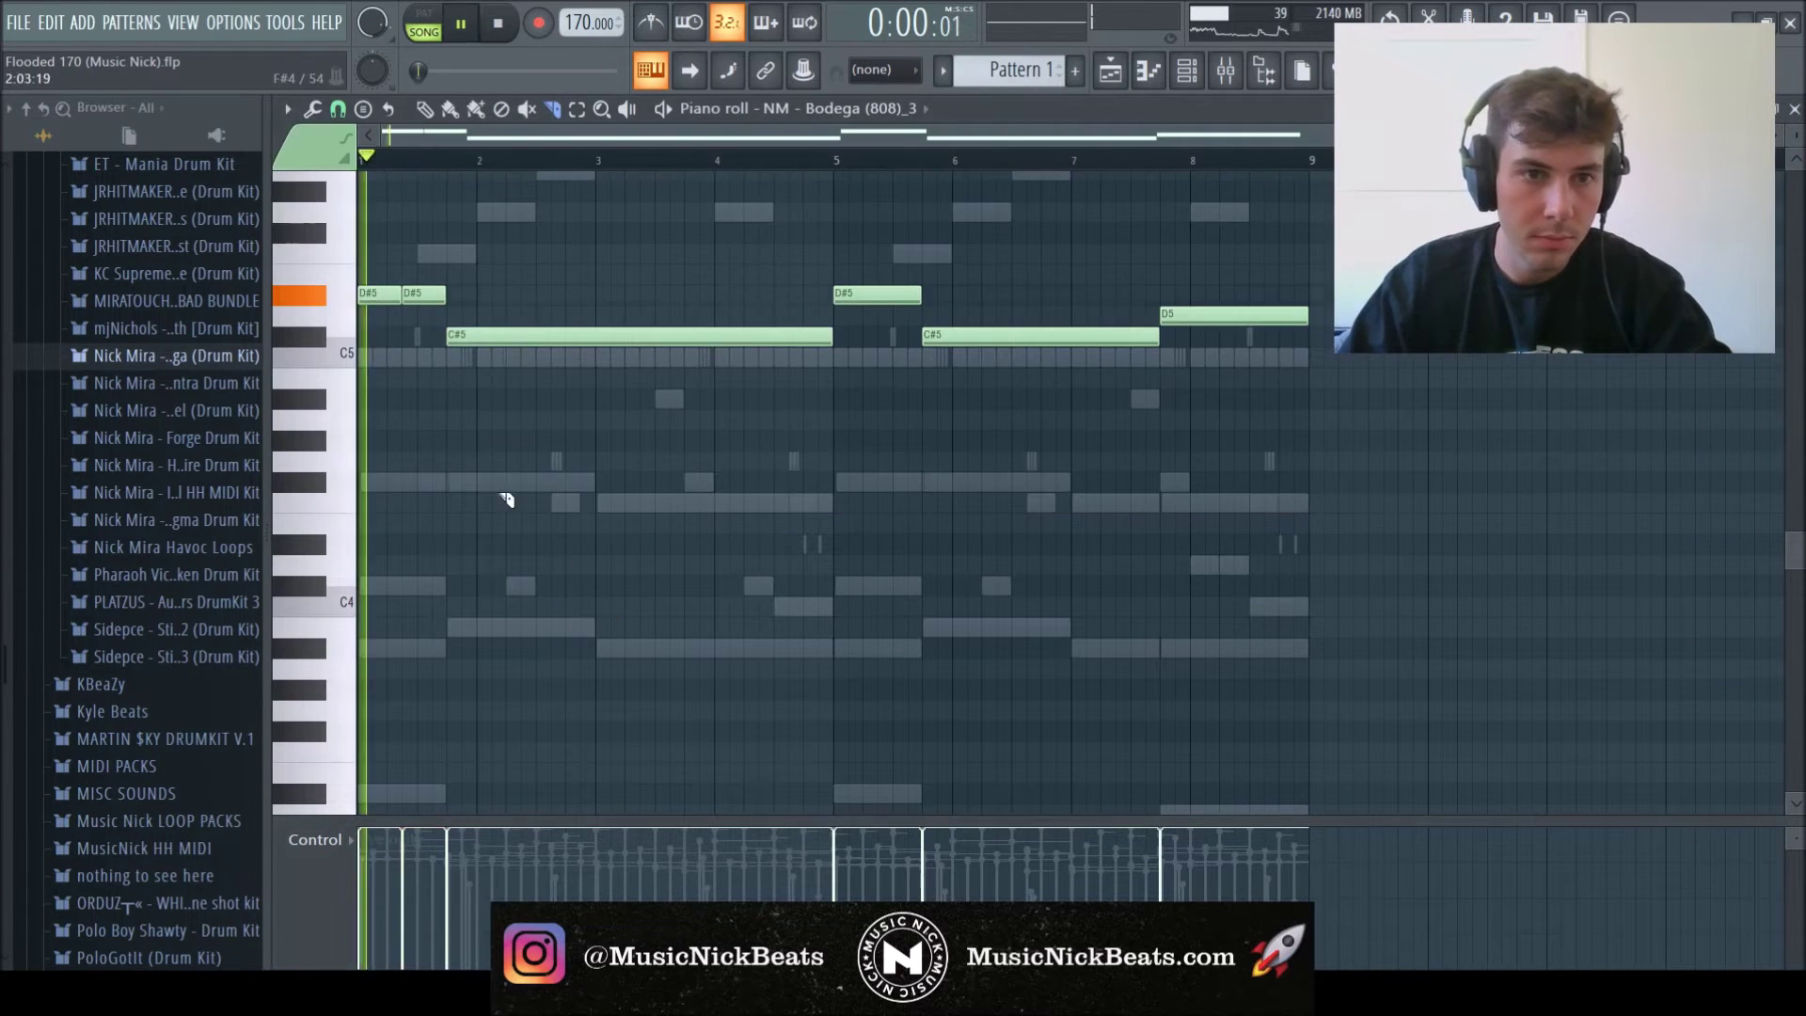
click(508, 335)
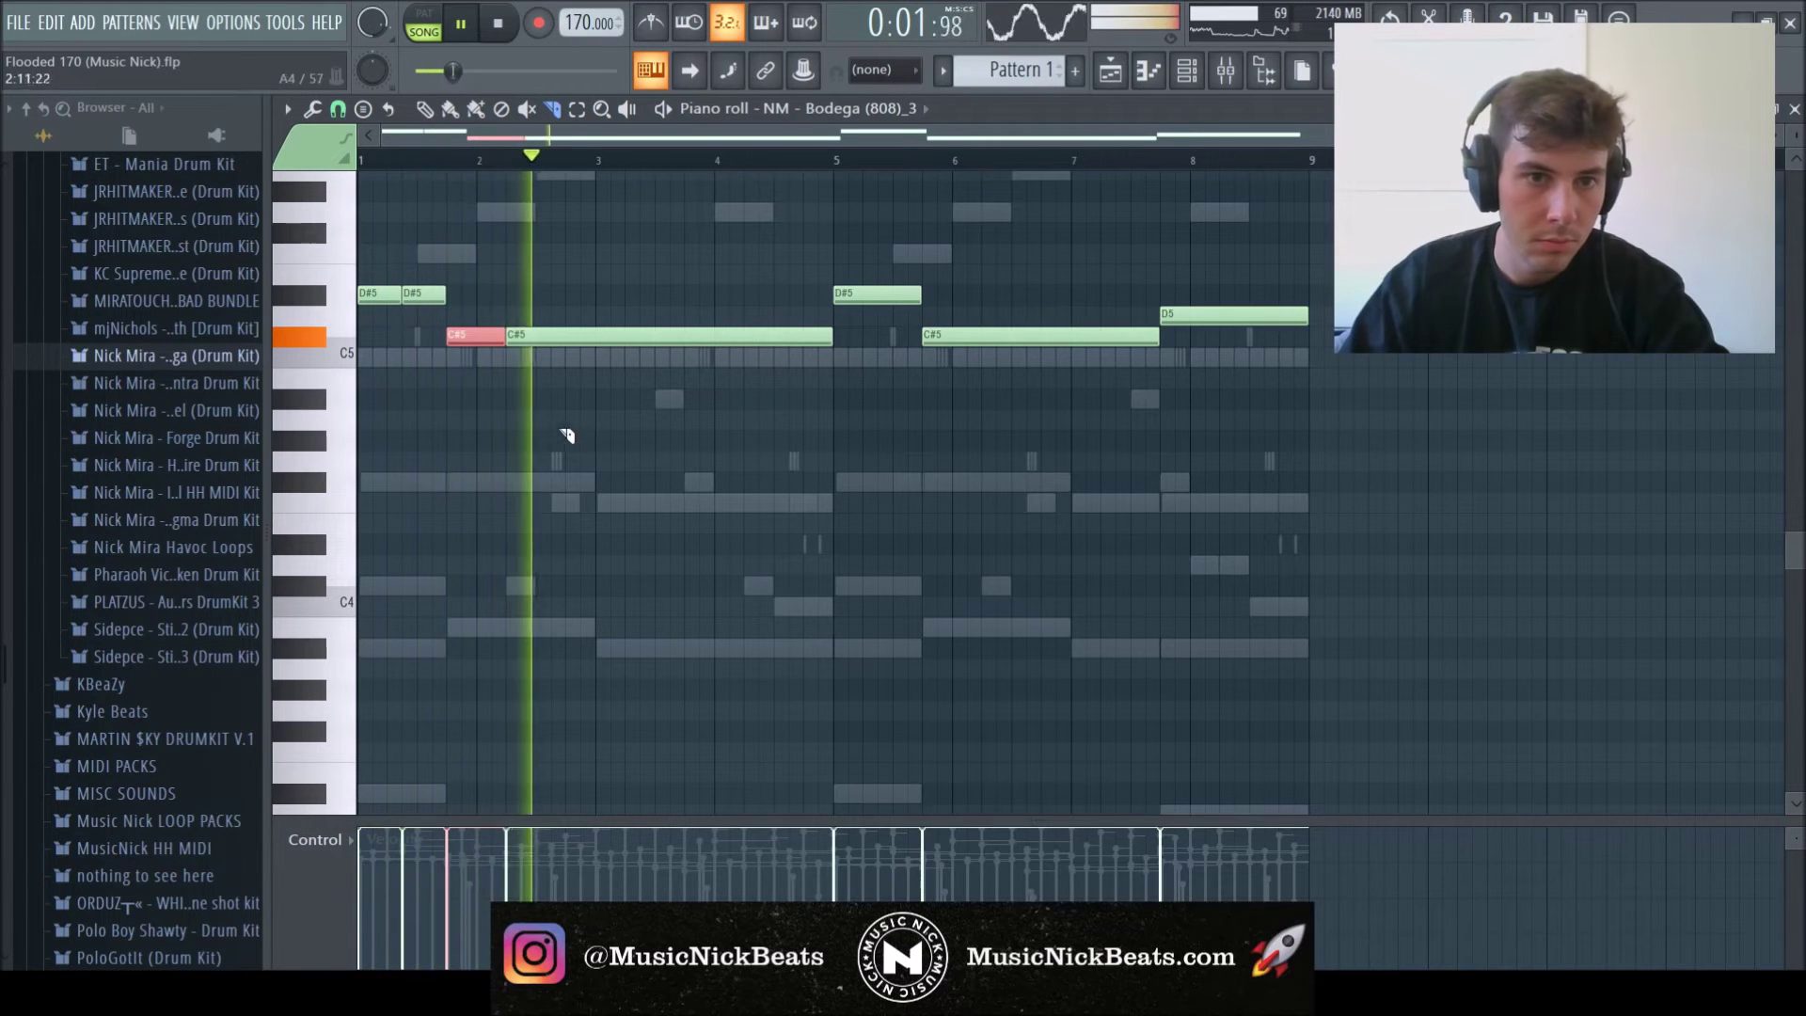
click(562, 340)
key(space)
key(space)
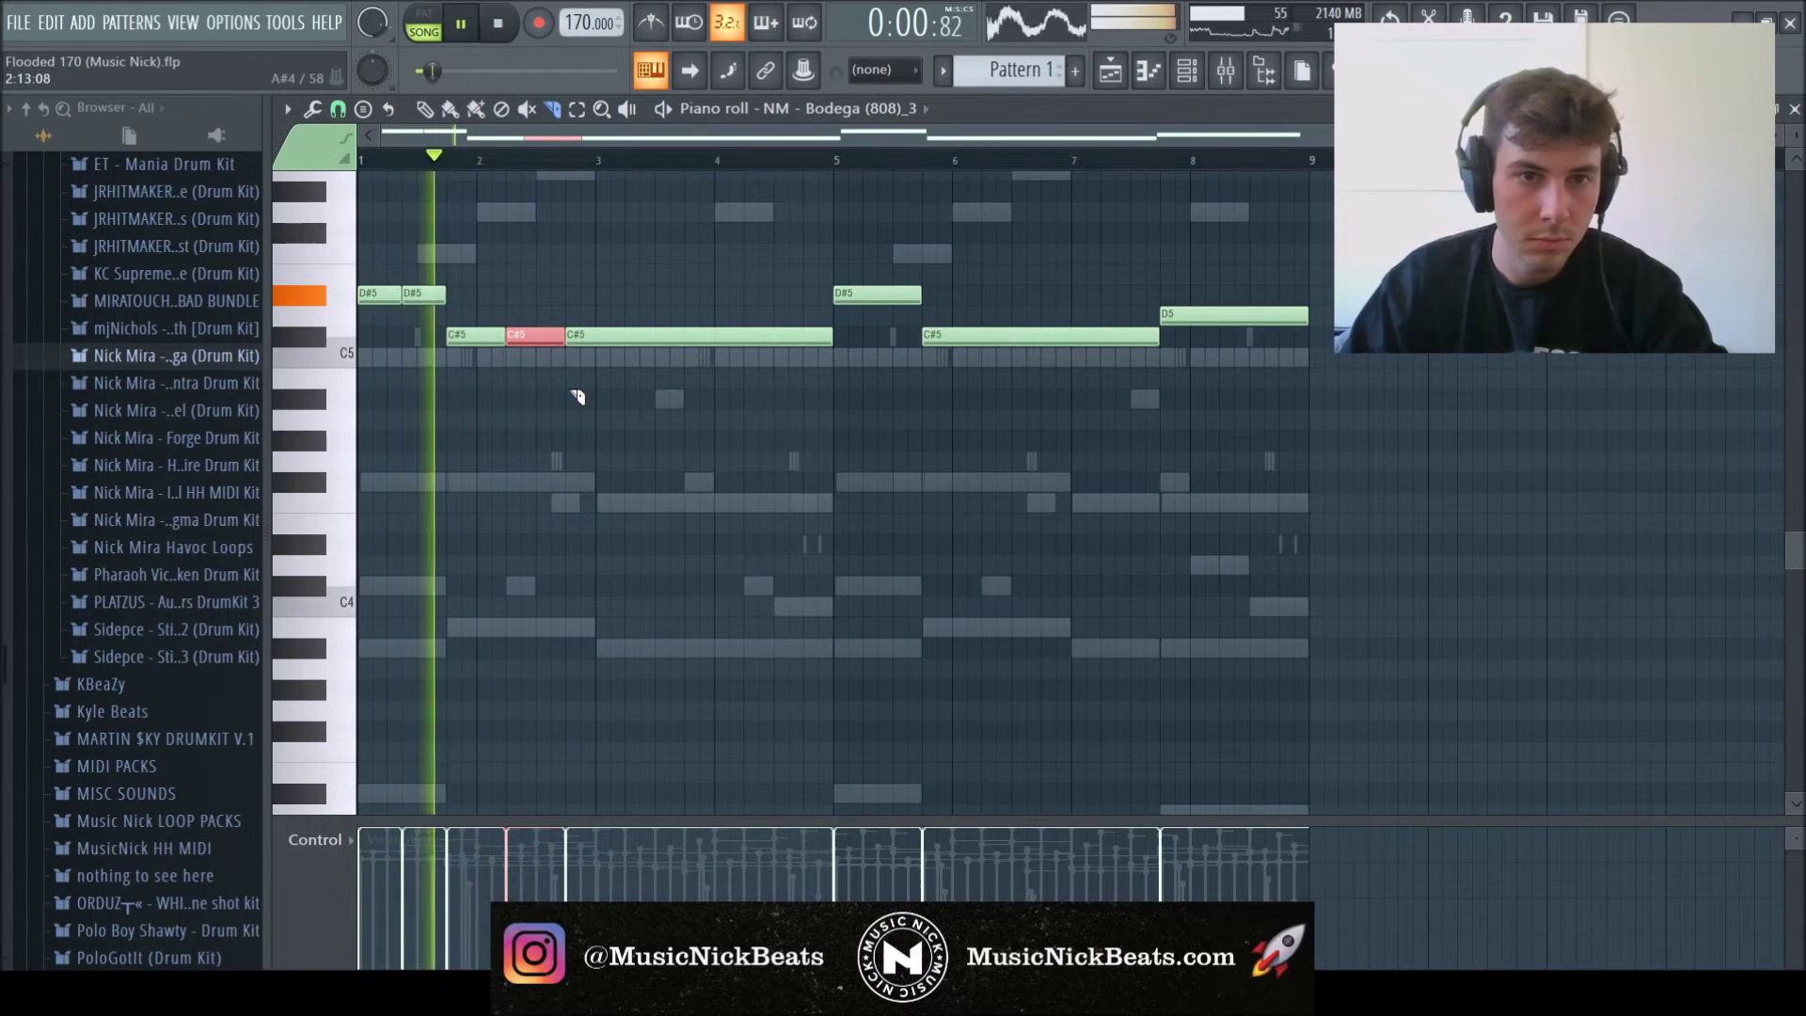
key(space)
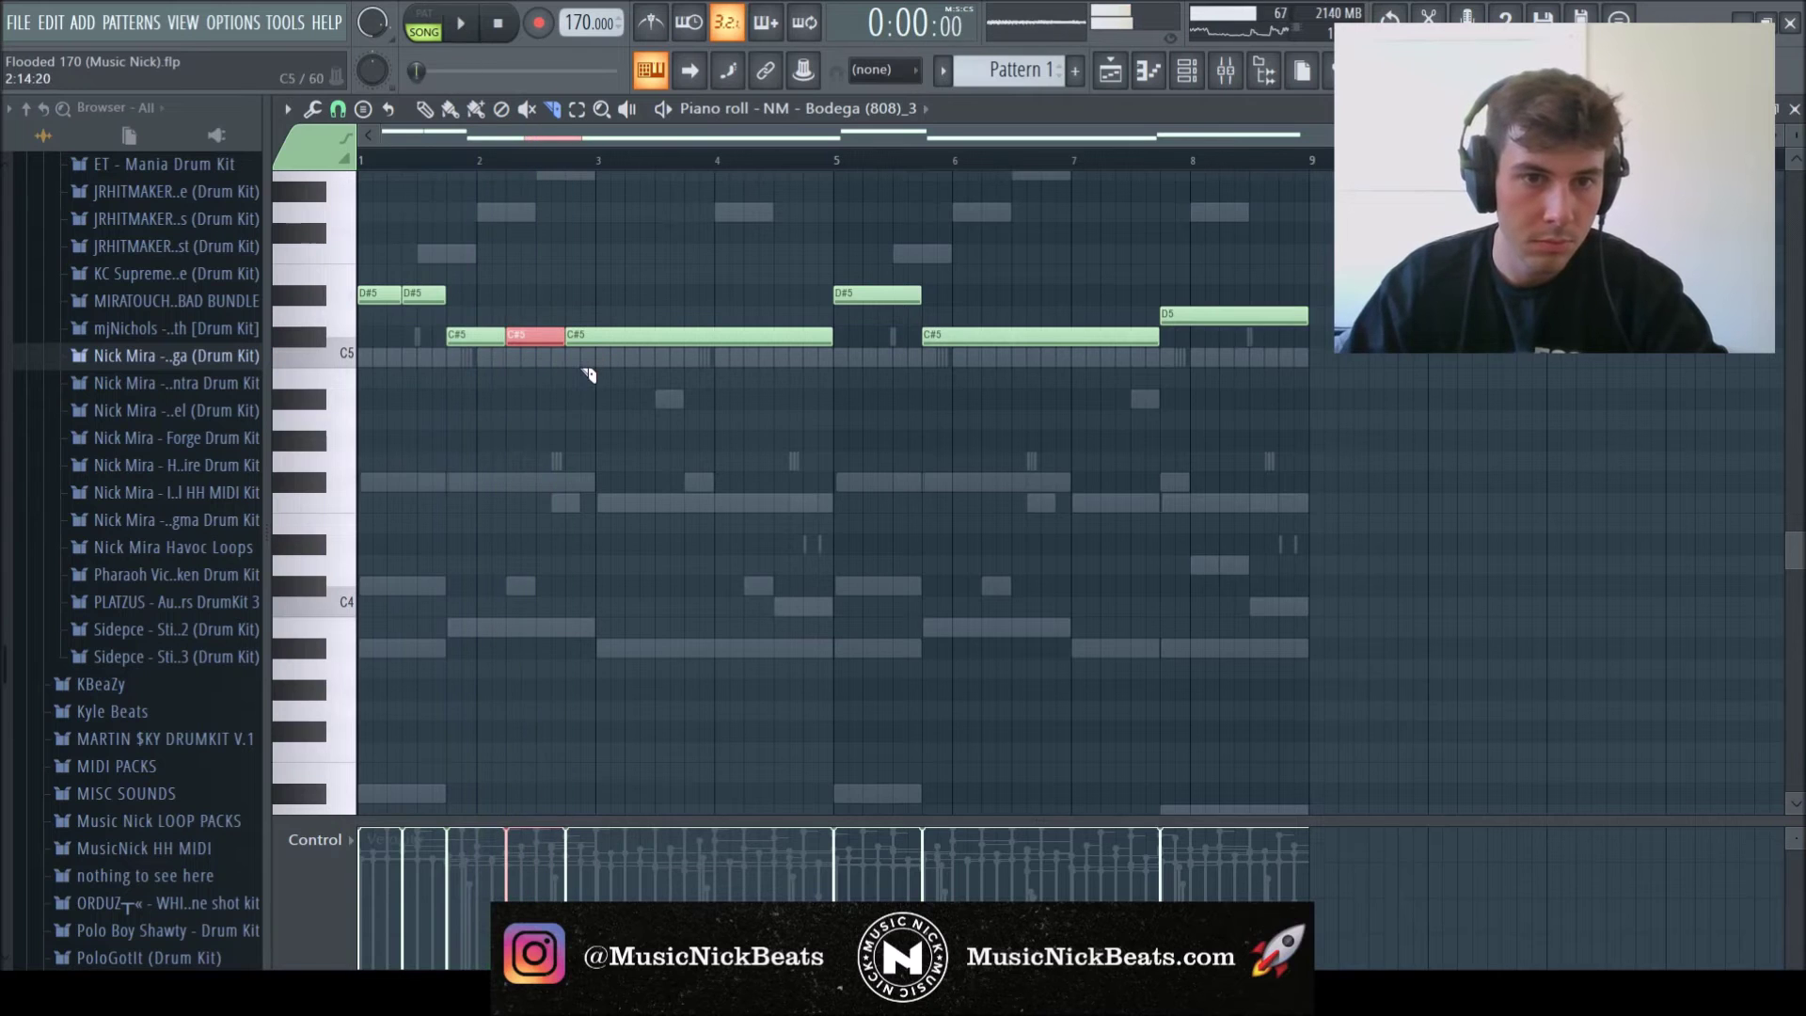
key(ctrl+z)
- Slice the long C#5 808 note just past the middle of bar 2 and again at the start of bar 3
key(space)
click(554, 340)
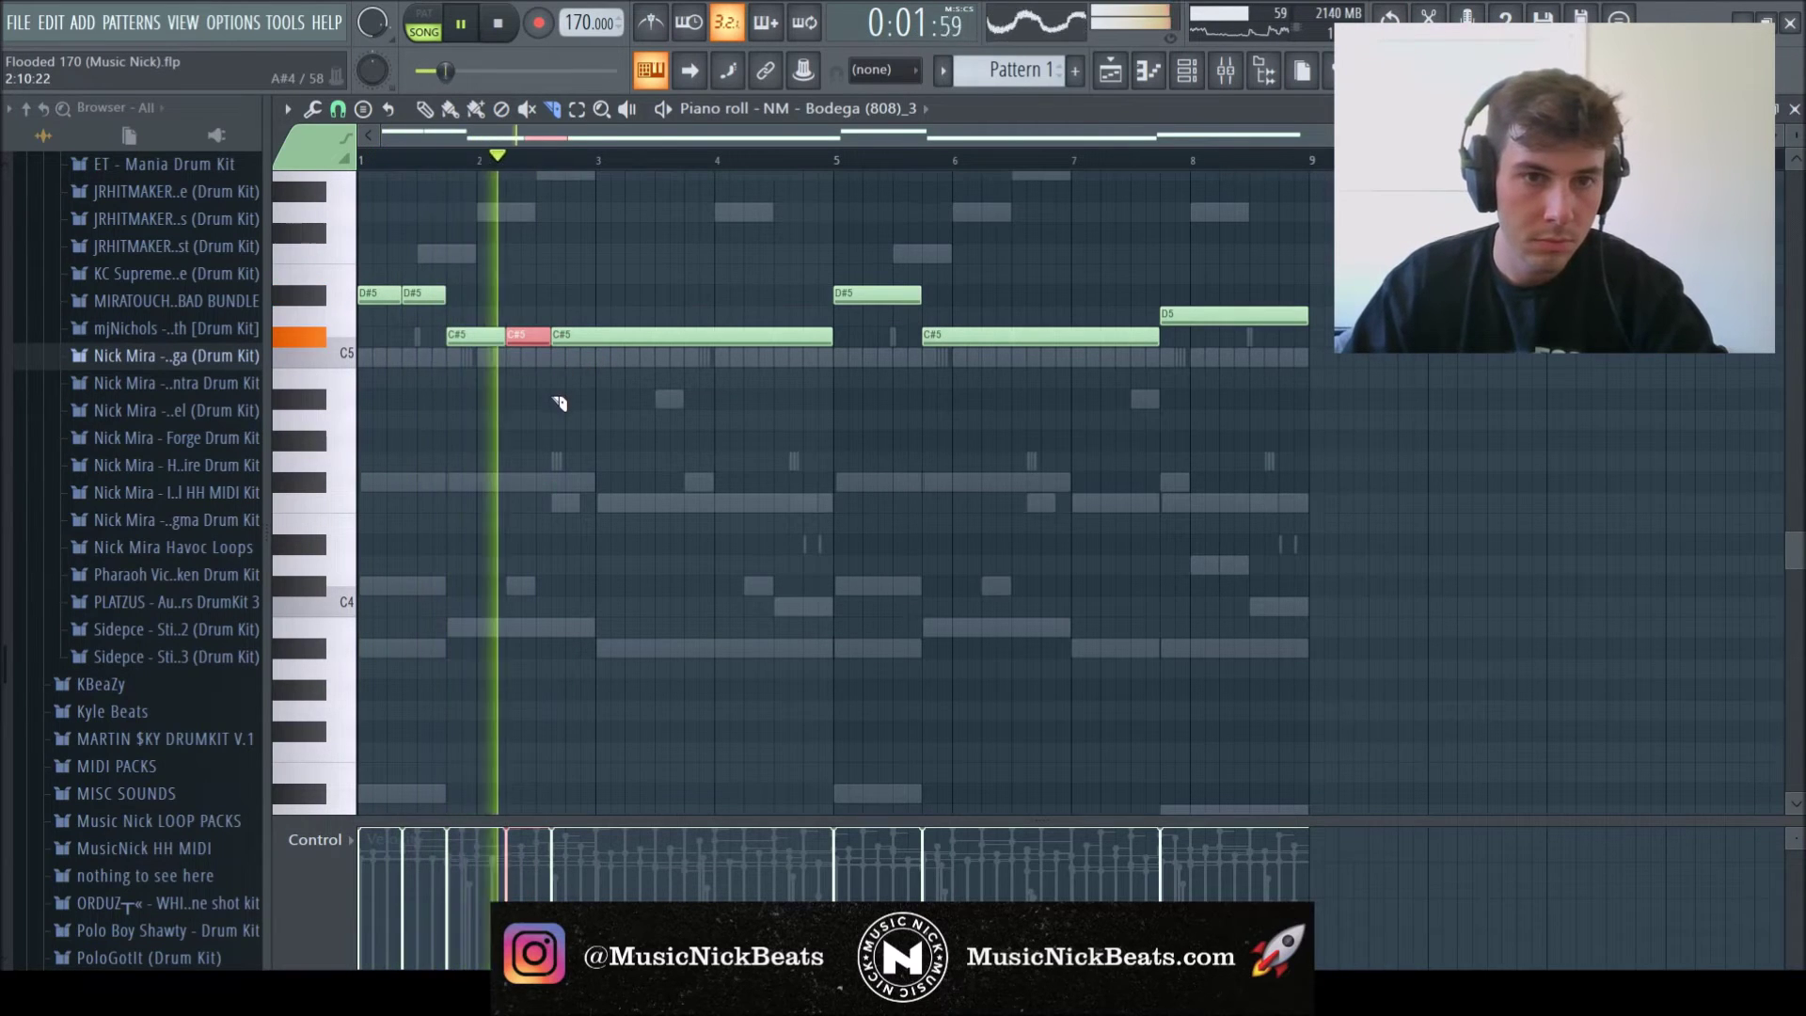
key(space)
click(605, 353)
key(space)
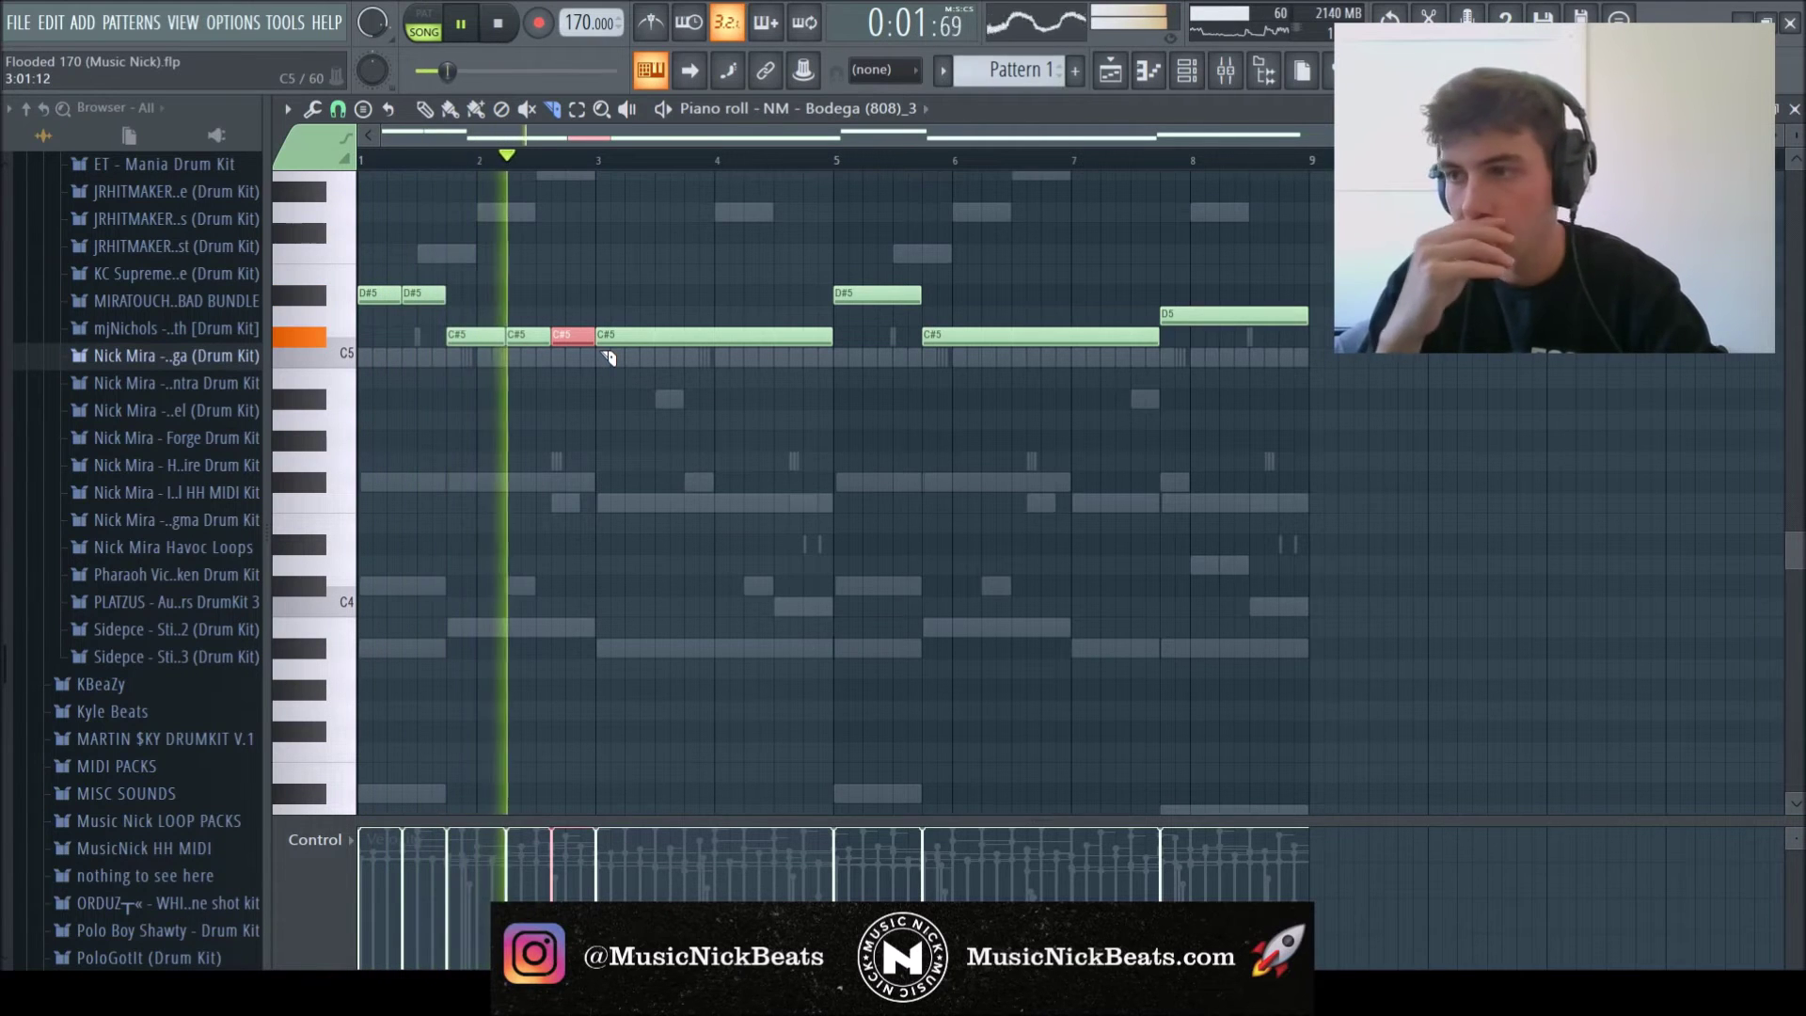
scroll(621, 353, up, 2)
key(space)
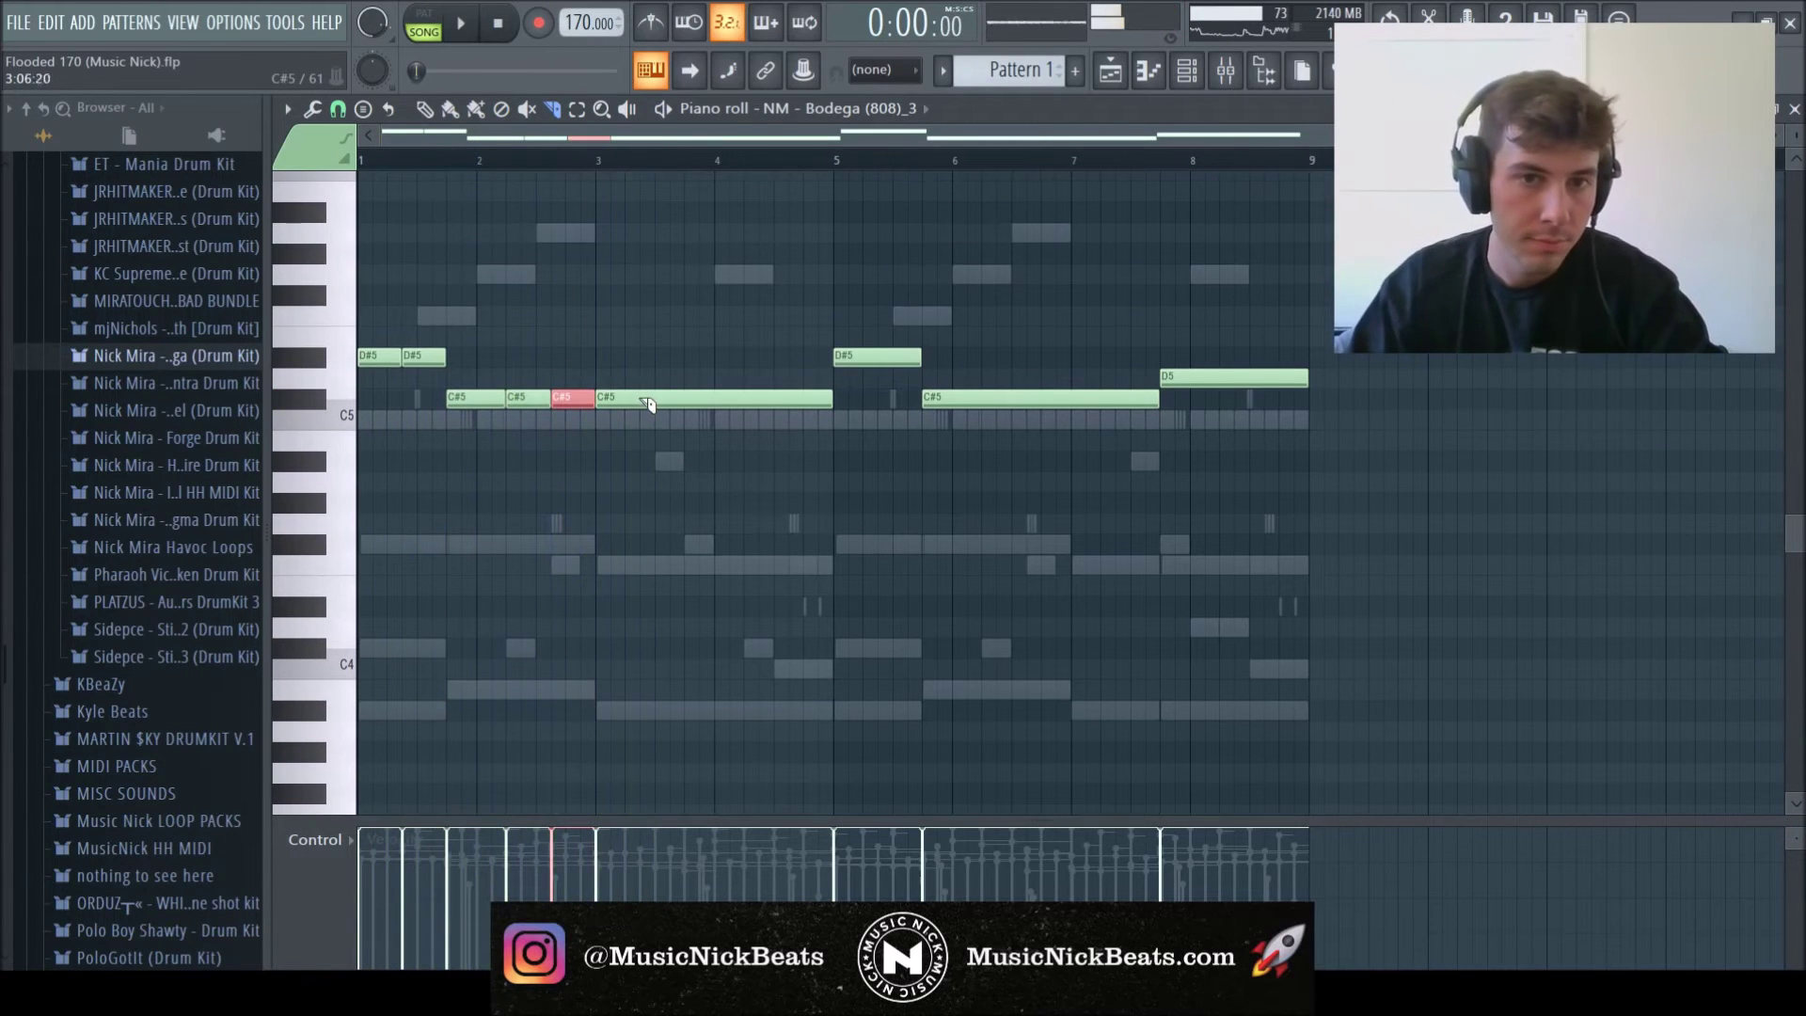
- Slice the rest of the C#5 808 note in bars 3 and 4 into five shorter notes
click(618, 405)
key(space)
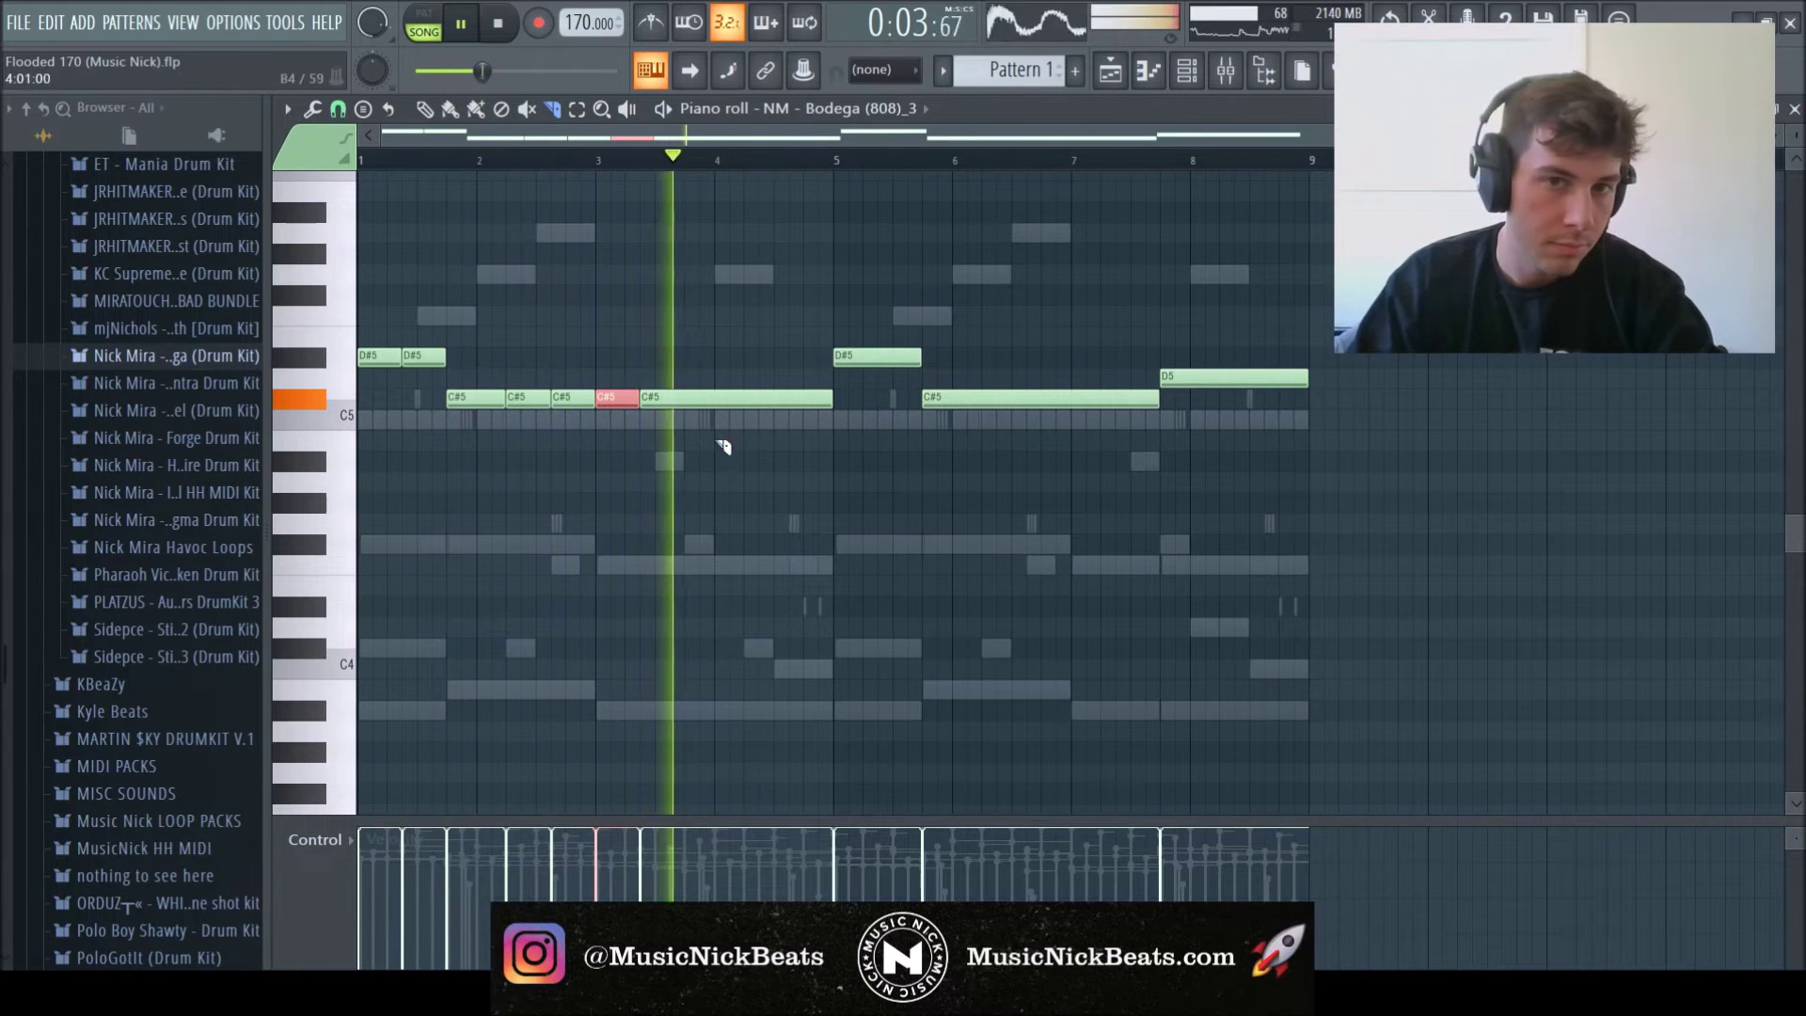
click(691, 397)
key(space)
click(746, 397)
click(789, 397)
key(space)
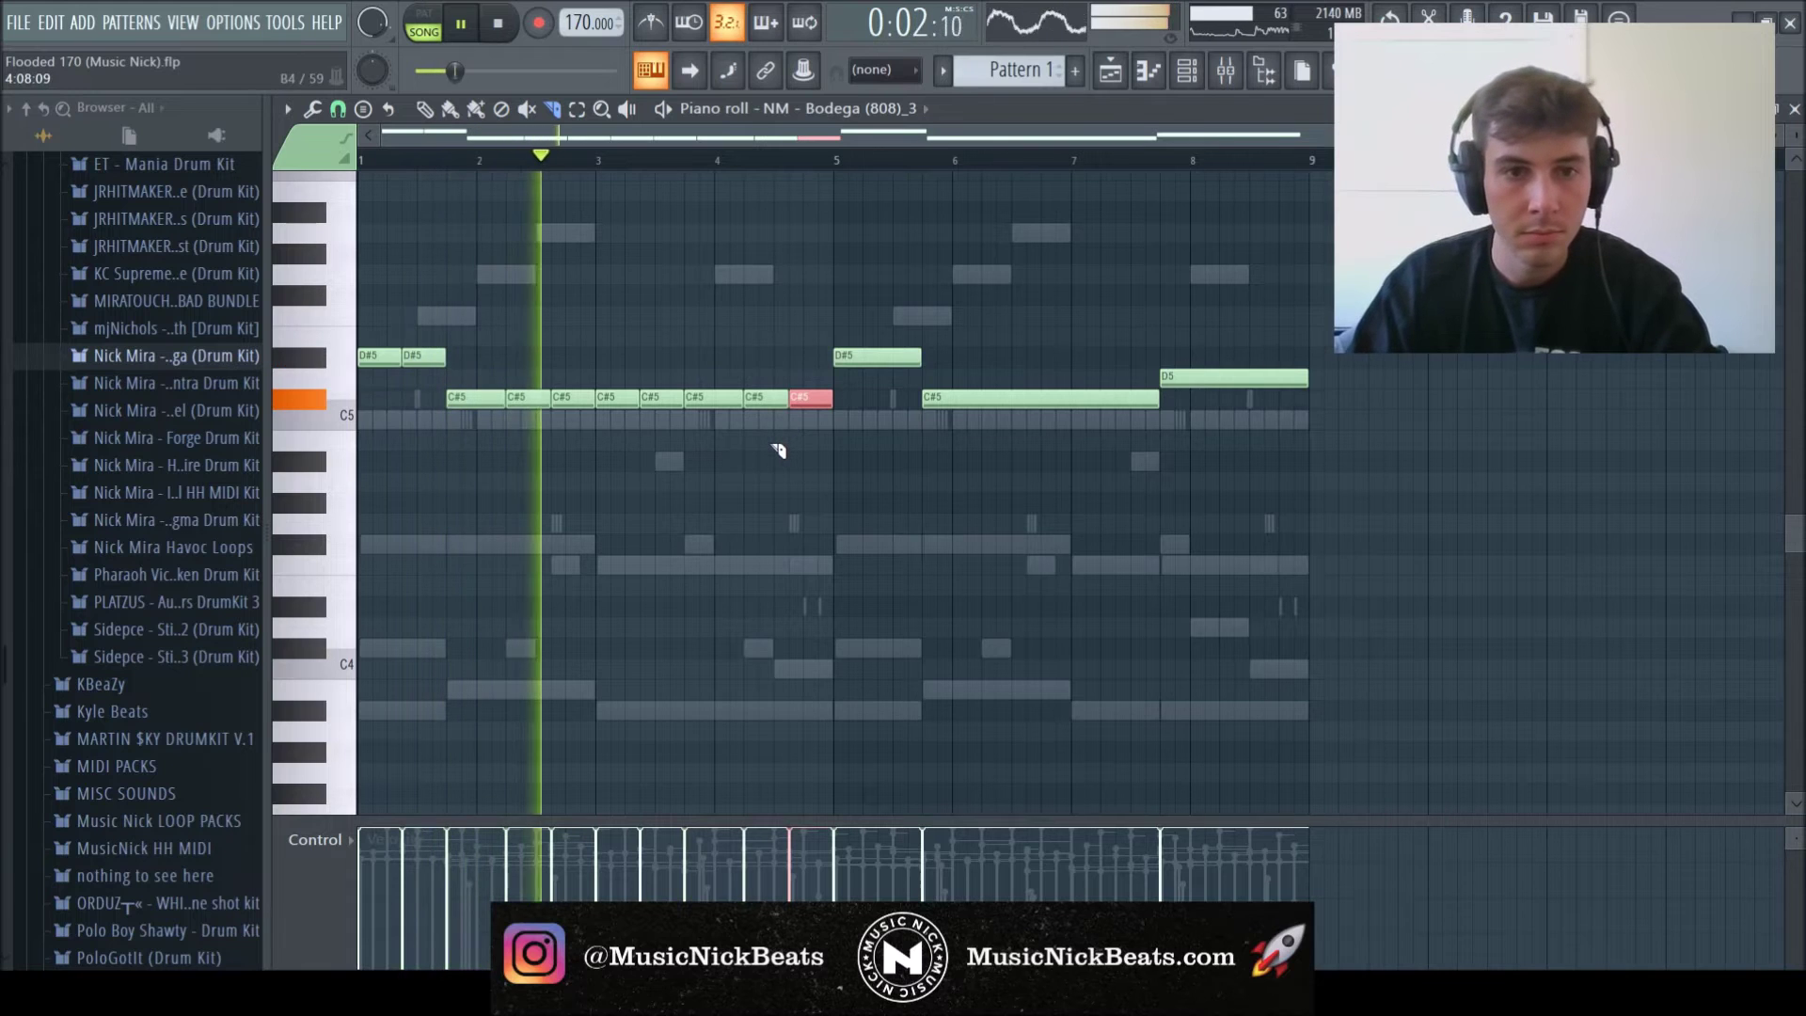
- Slice the 808 notes in bars 5 to 8 into shorter hits, and raise bar 4's last note to A#5 and bar 6's last note to F#5
click(878, 356)
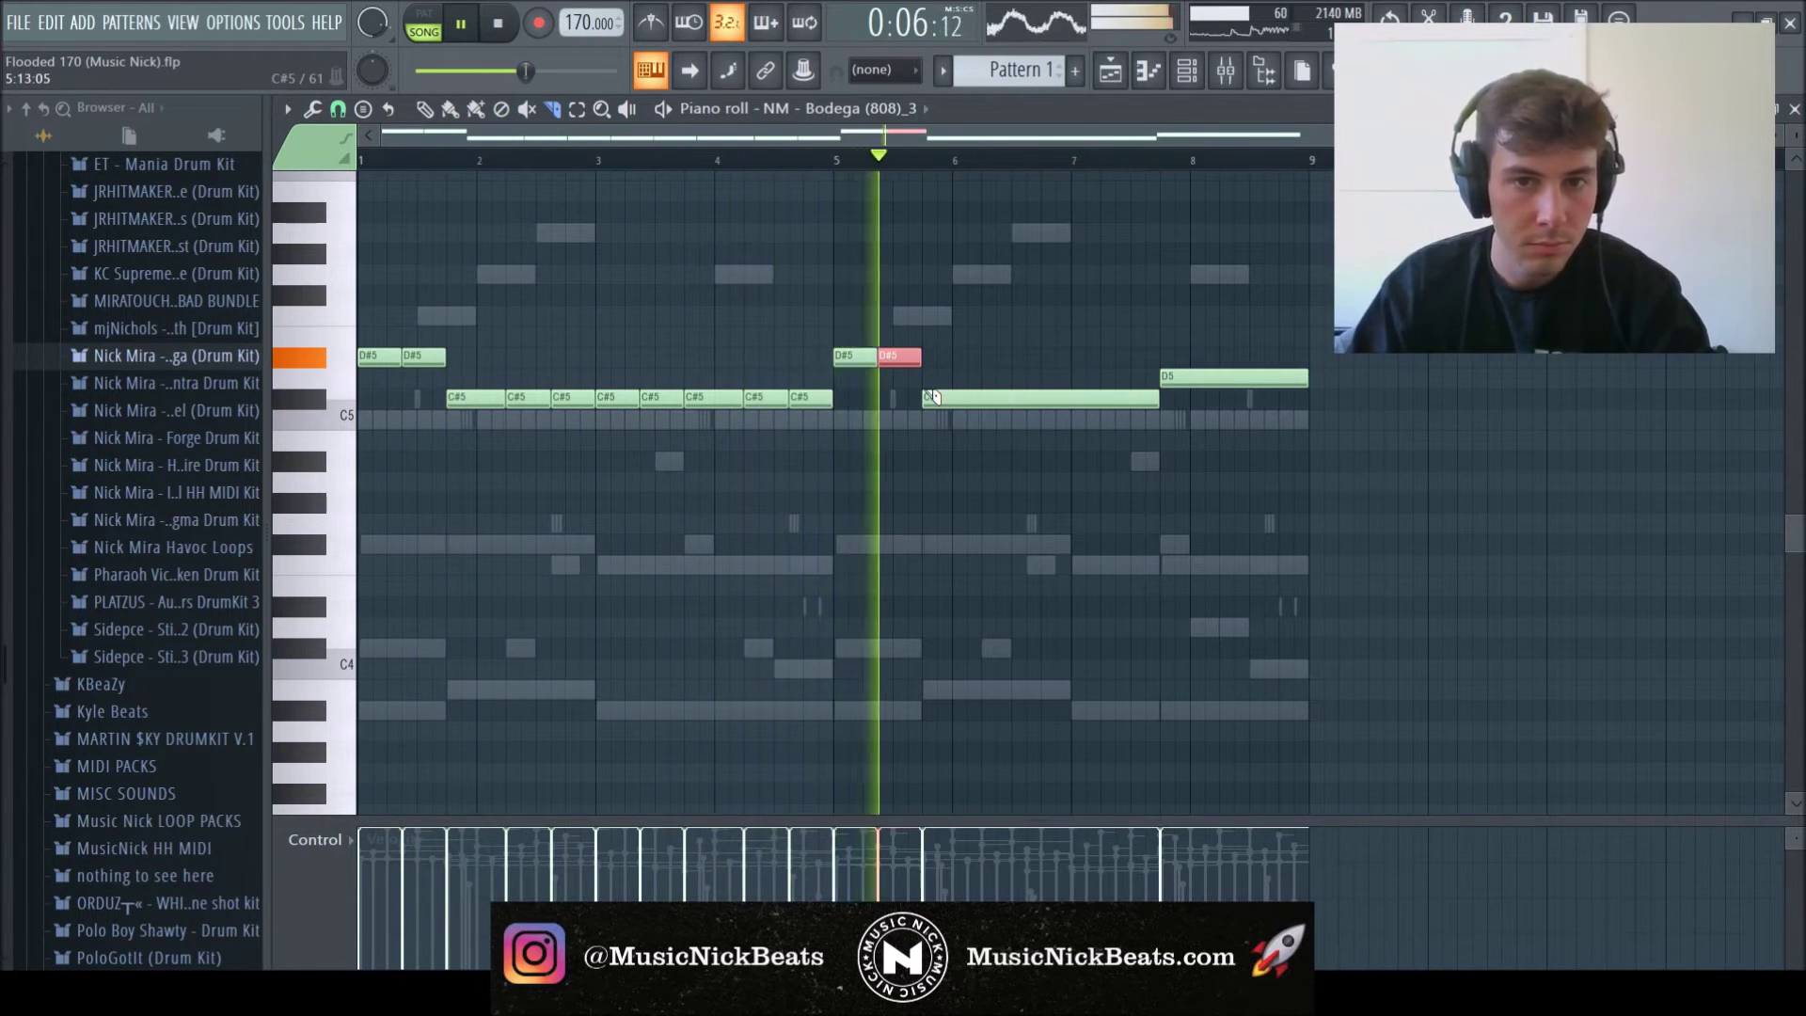
click(969, 397)
key(space)
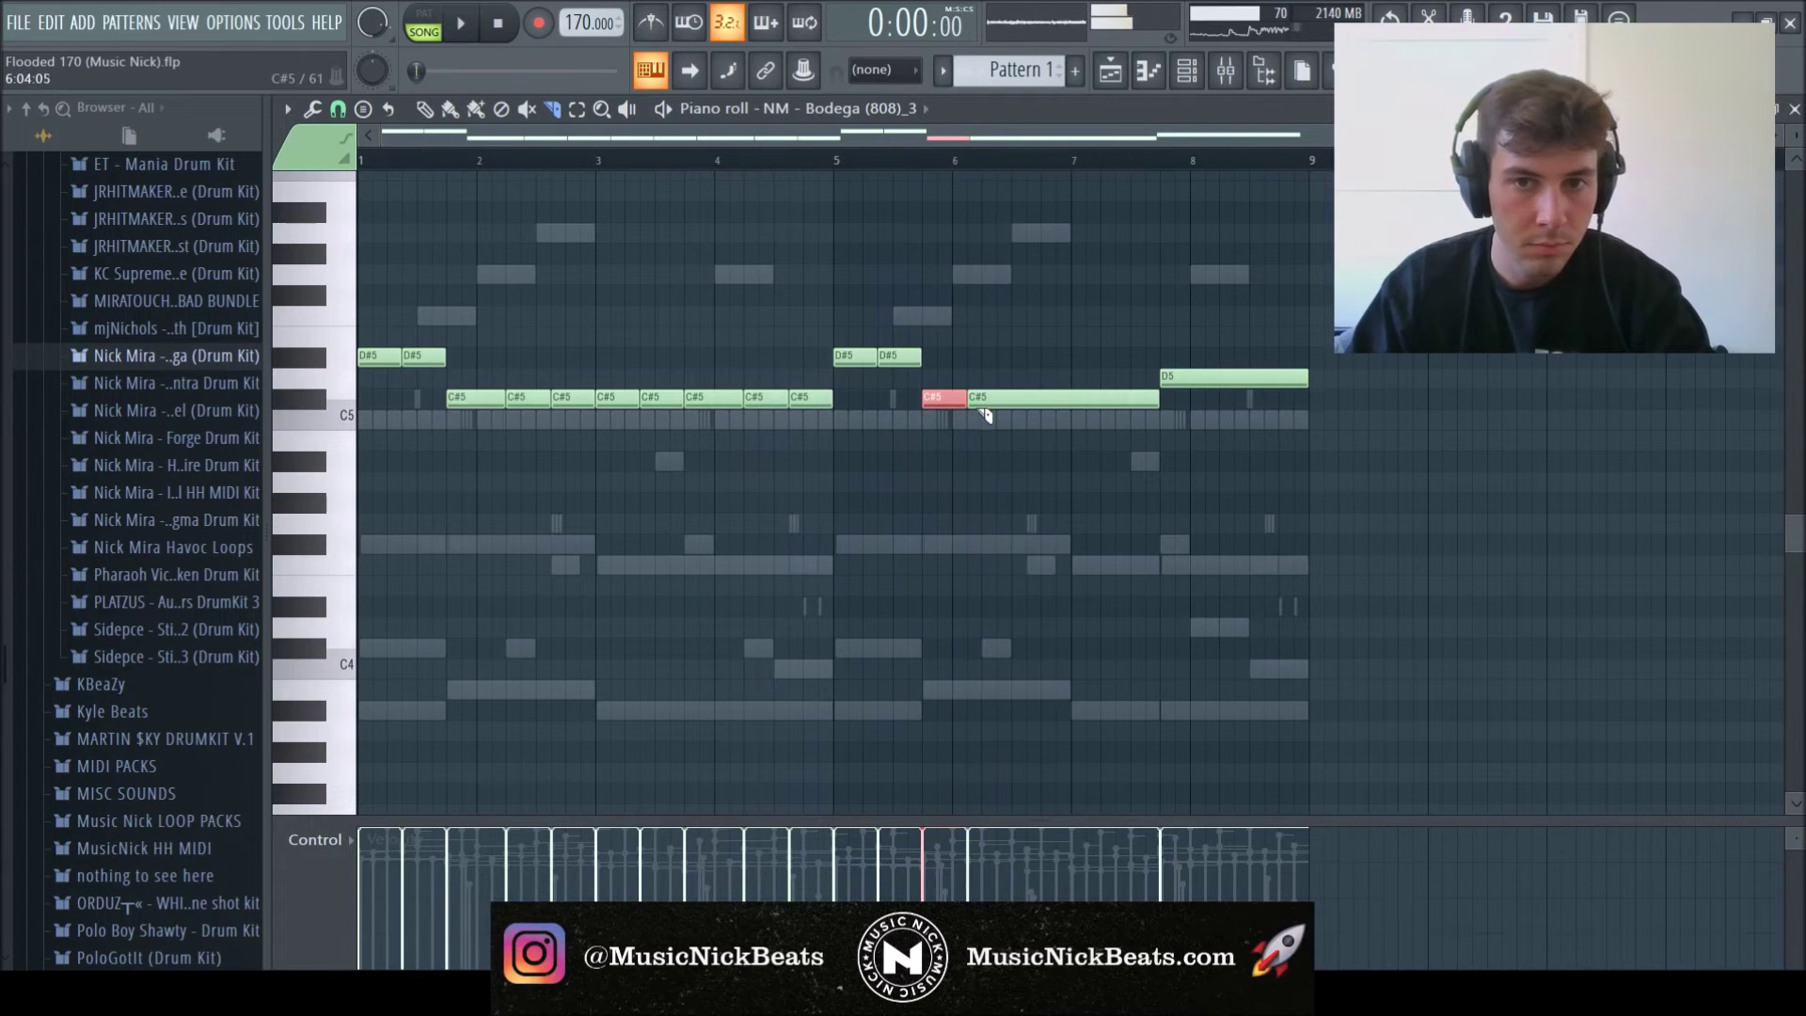
click(984, 399)
key(space)
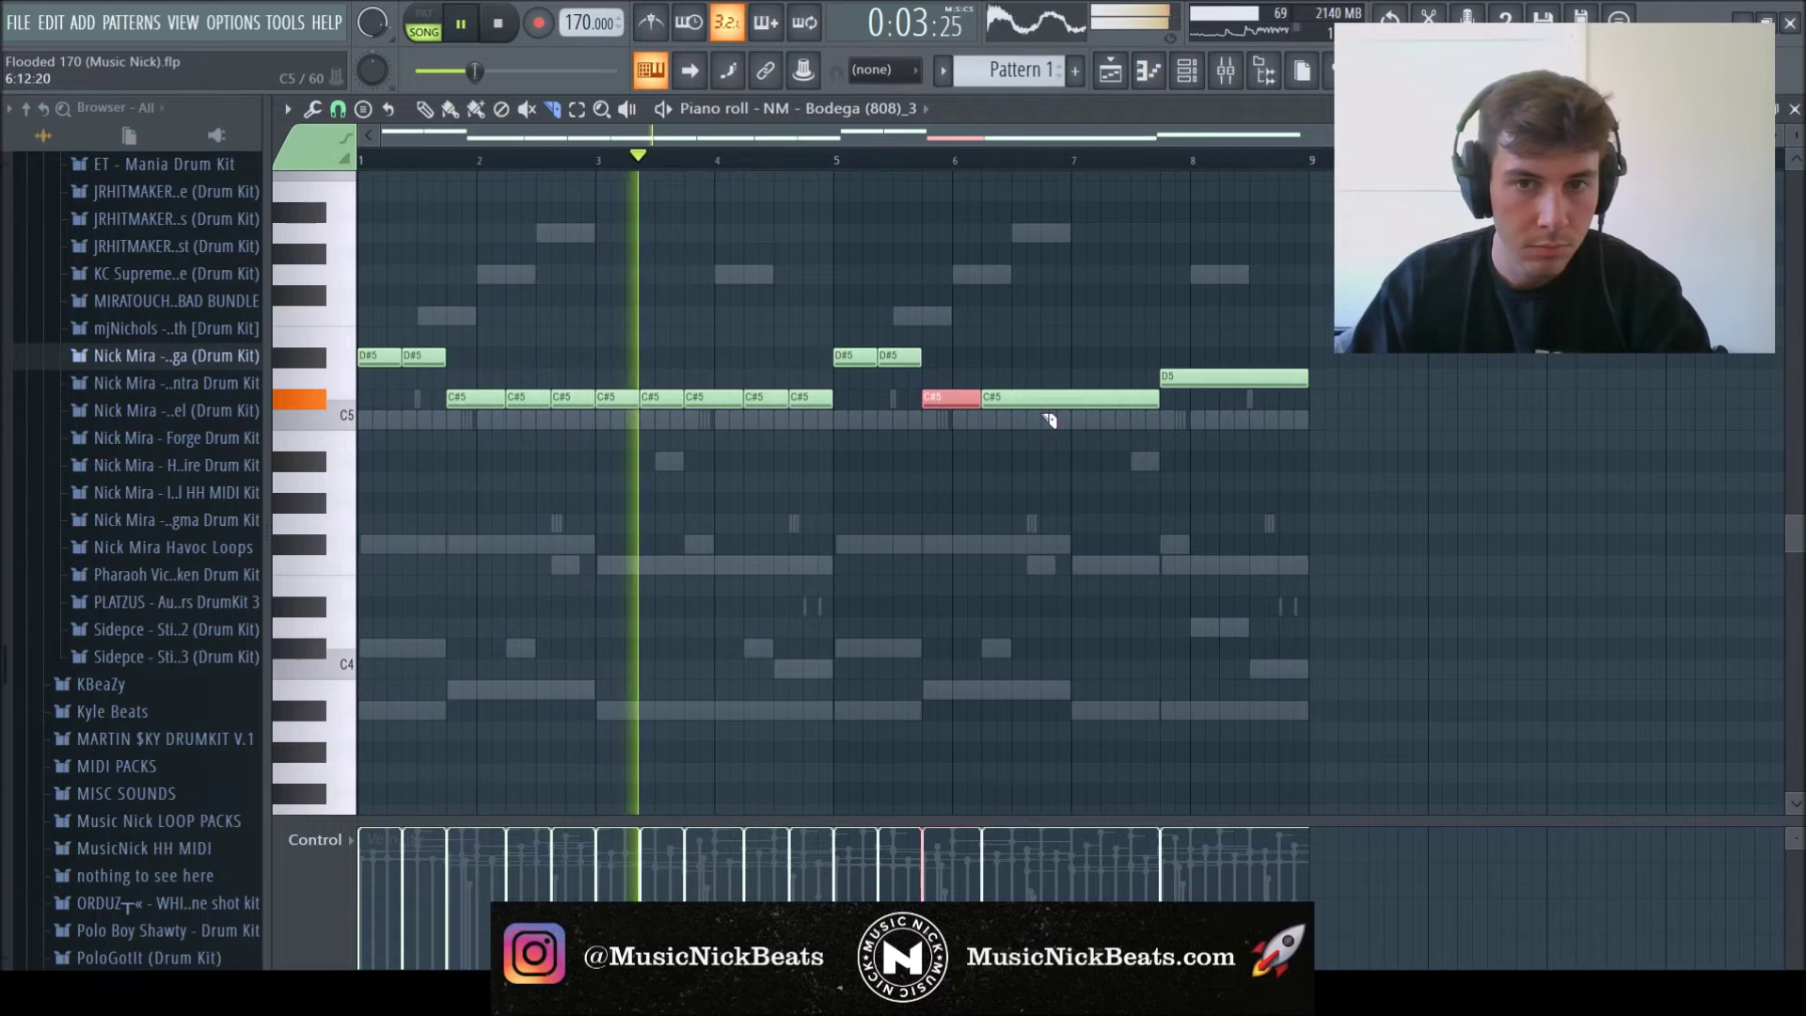
click(1028, 399)
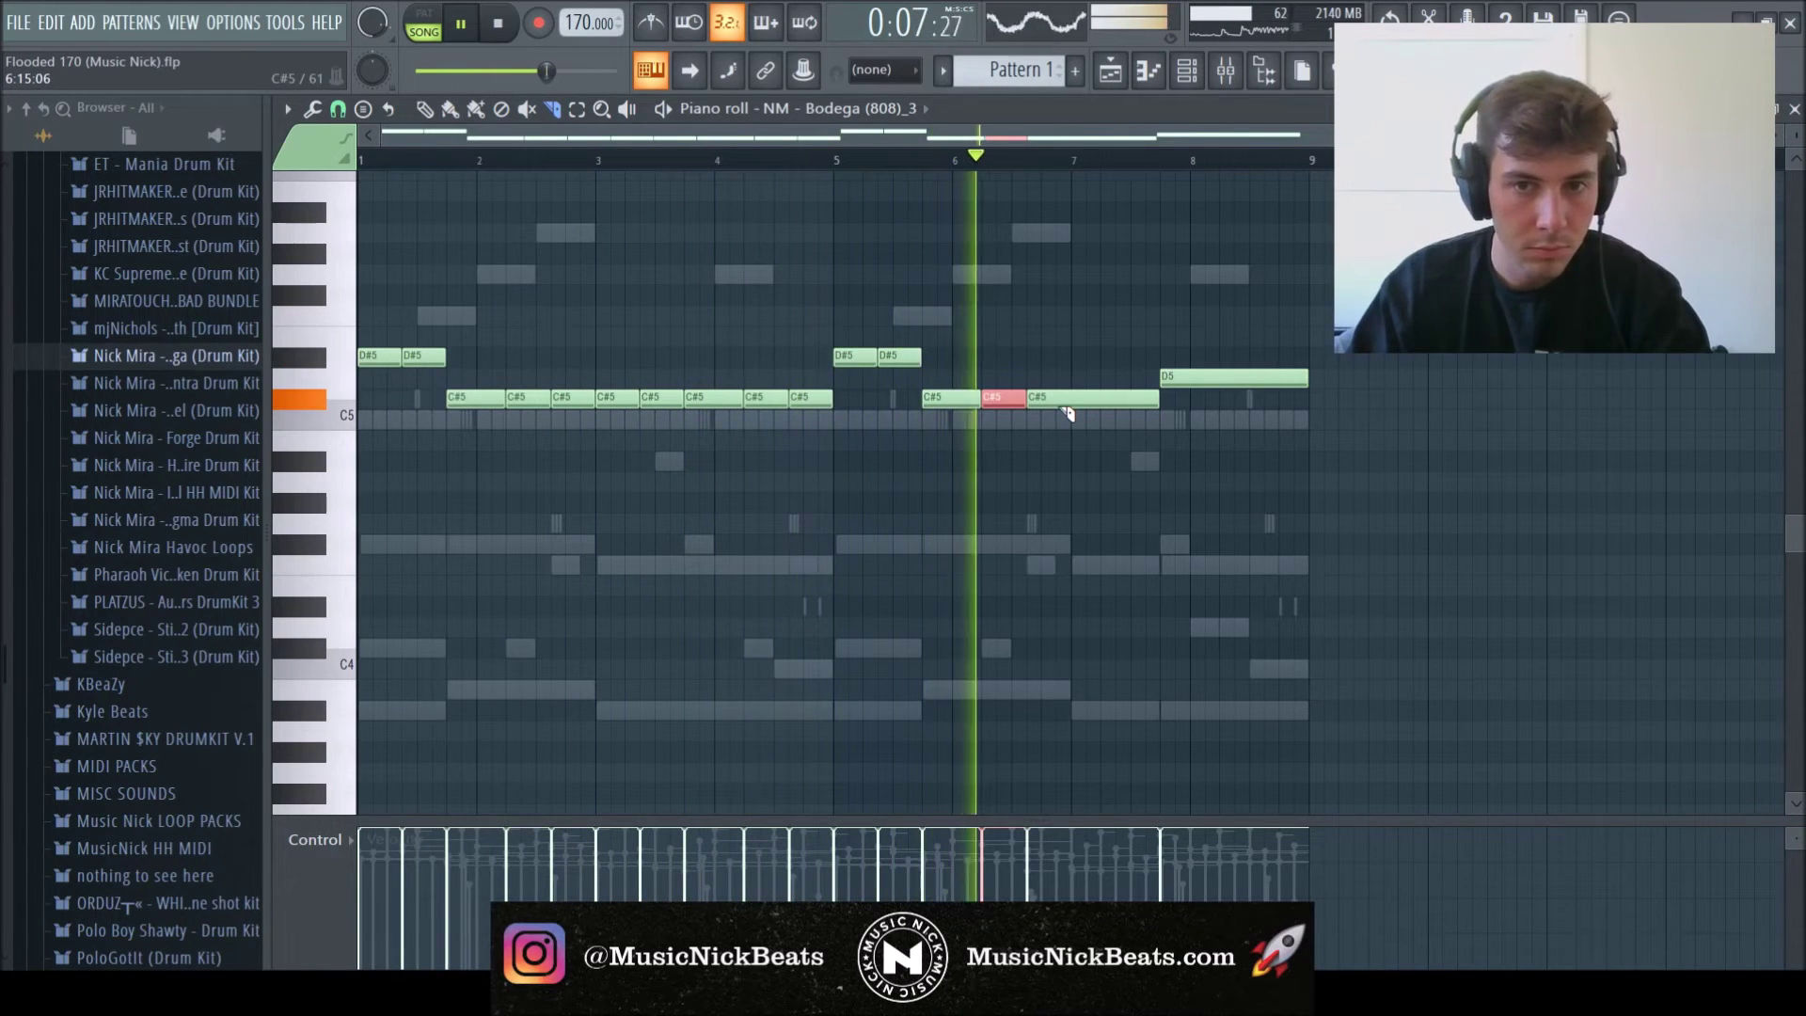
key(ctrl+b)
key(ctrl+b)
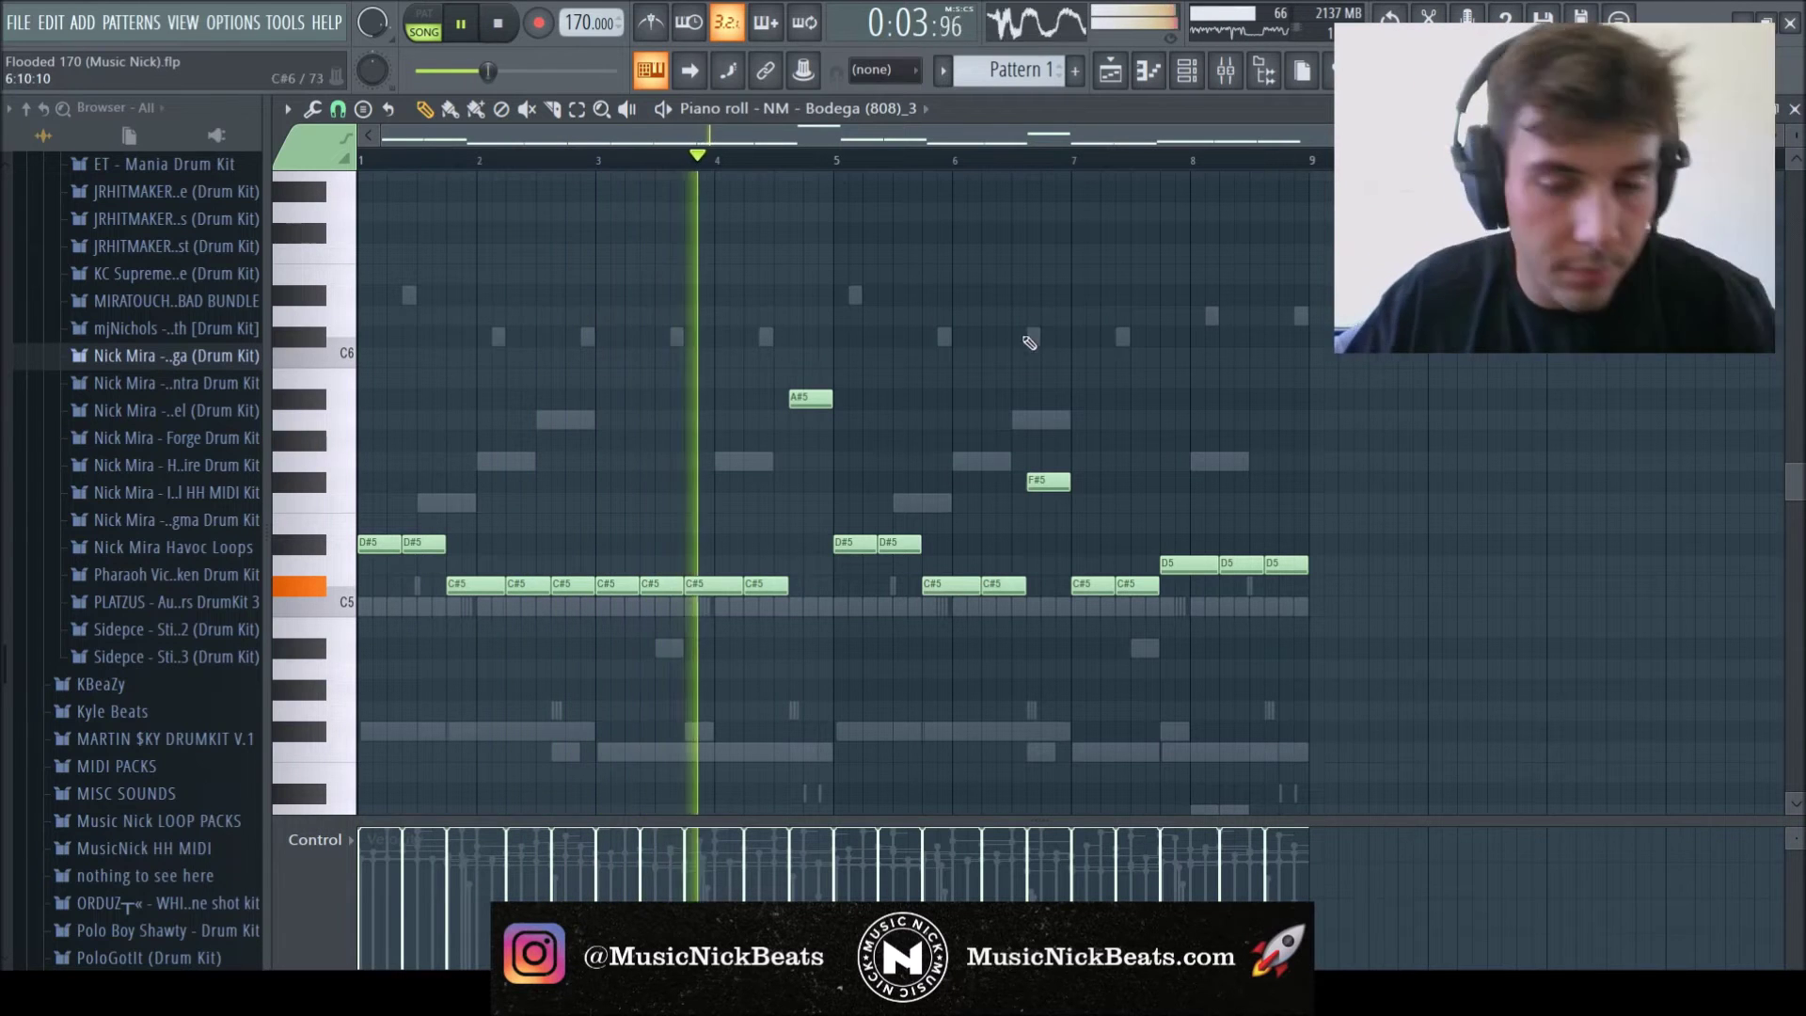
- Adjust the 808's volume on mixer track 12 and save the project
click(1795, 109)
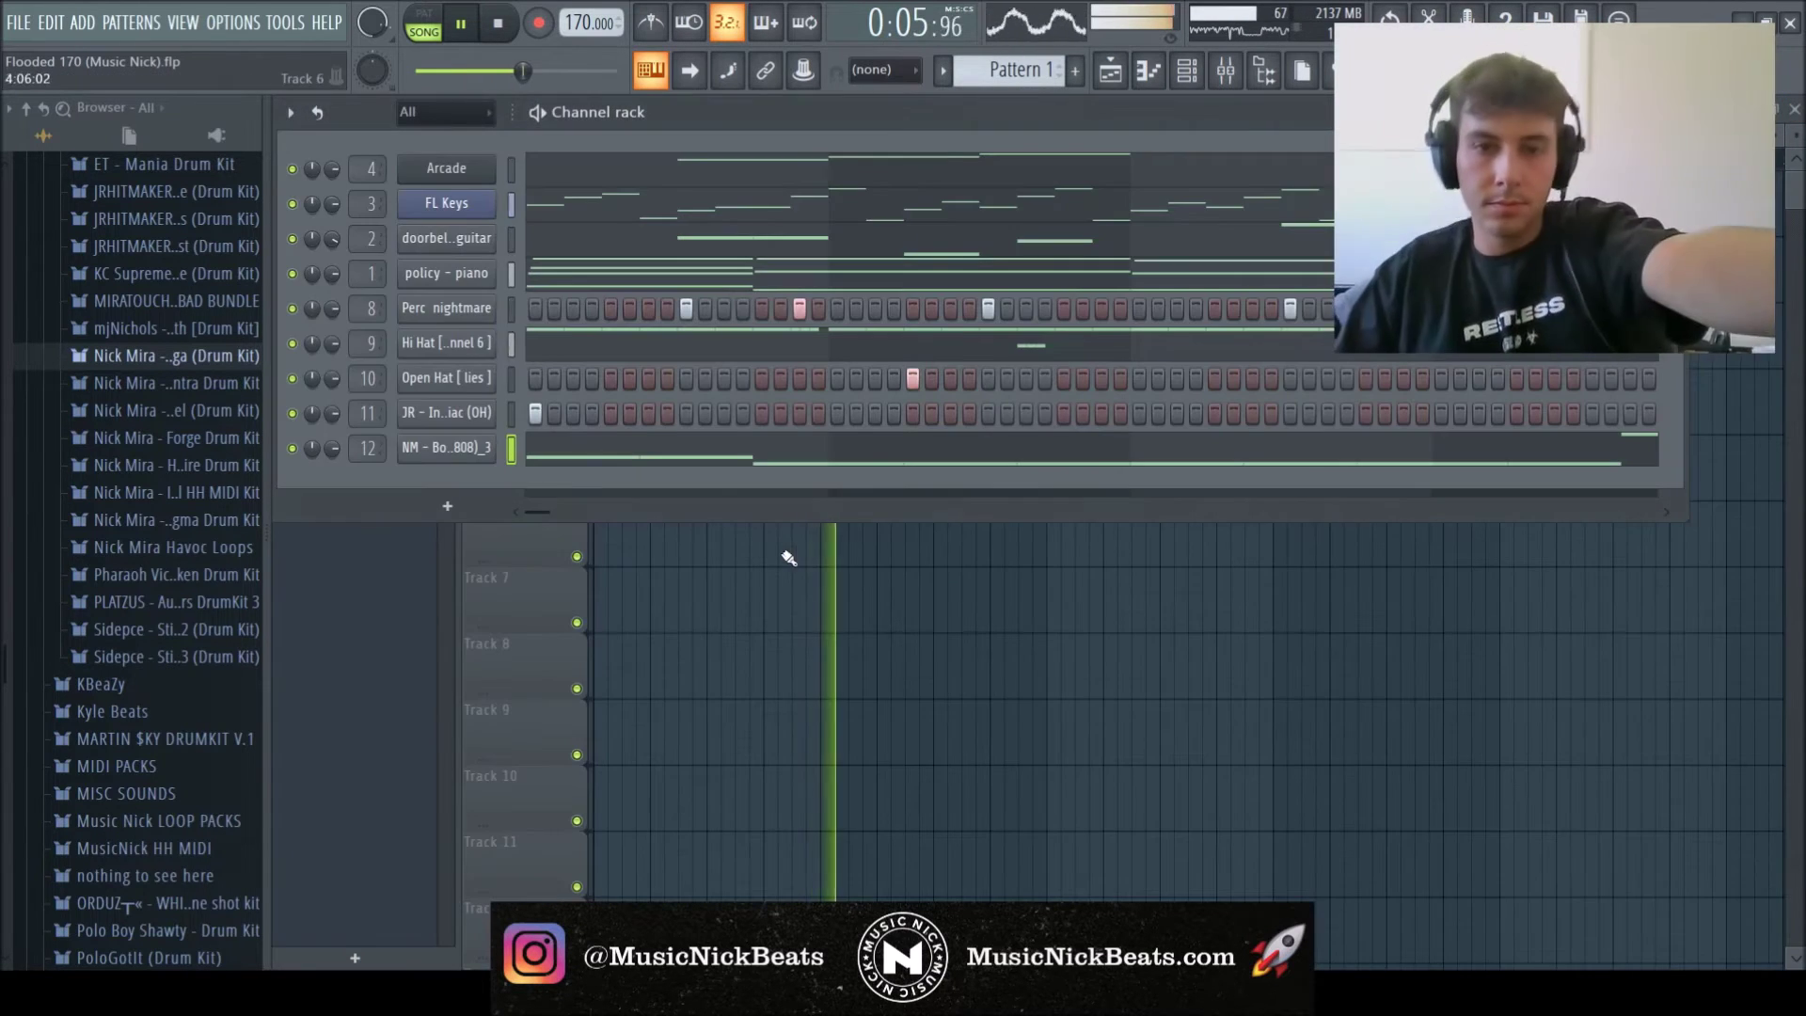
key(F5)
key(F5)
key(F9)
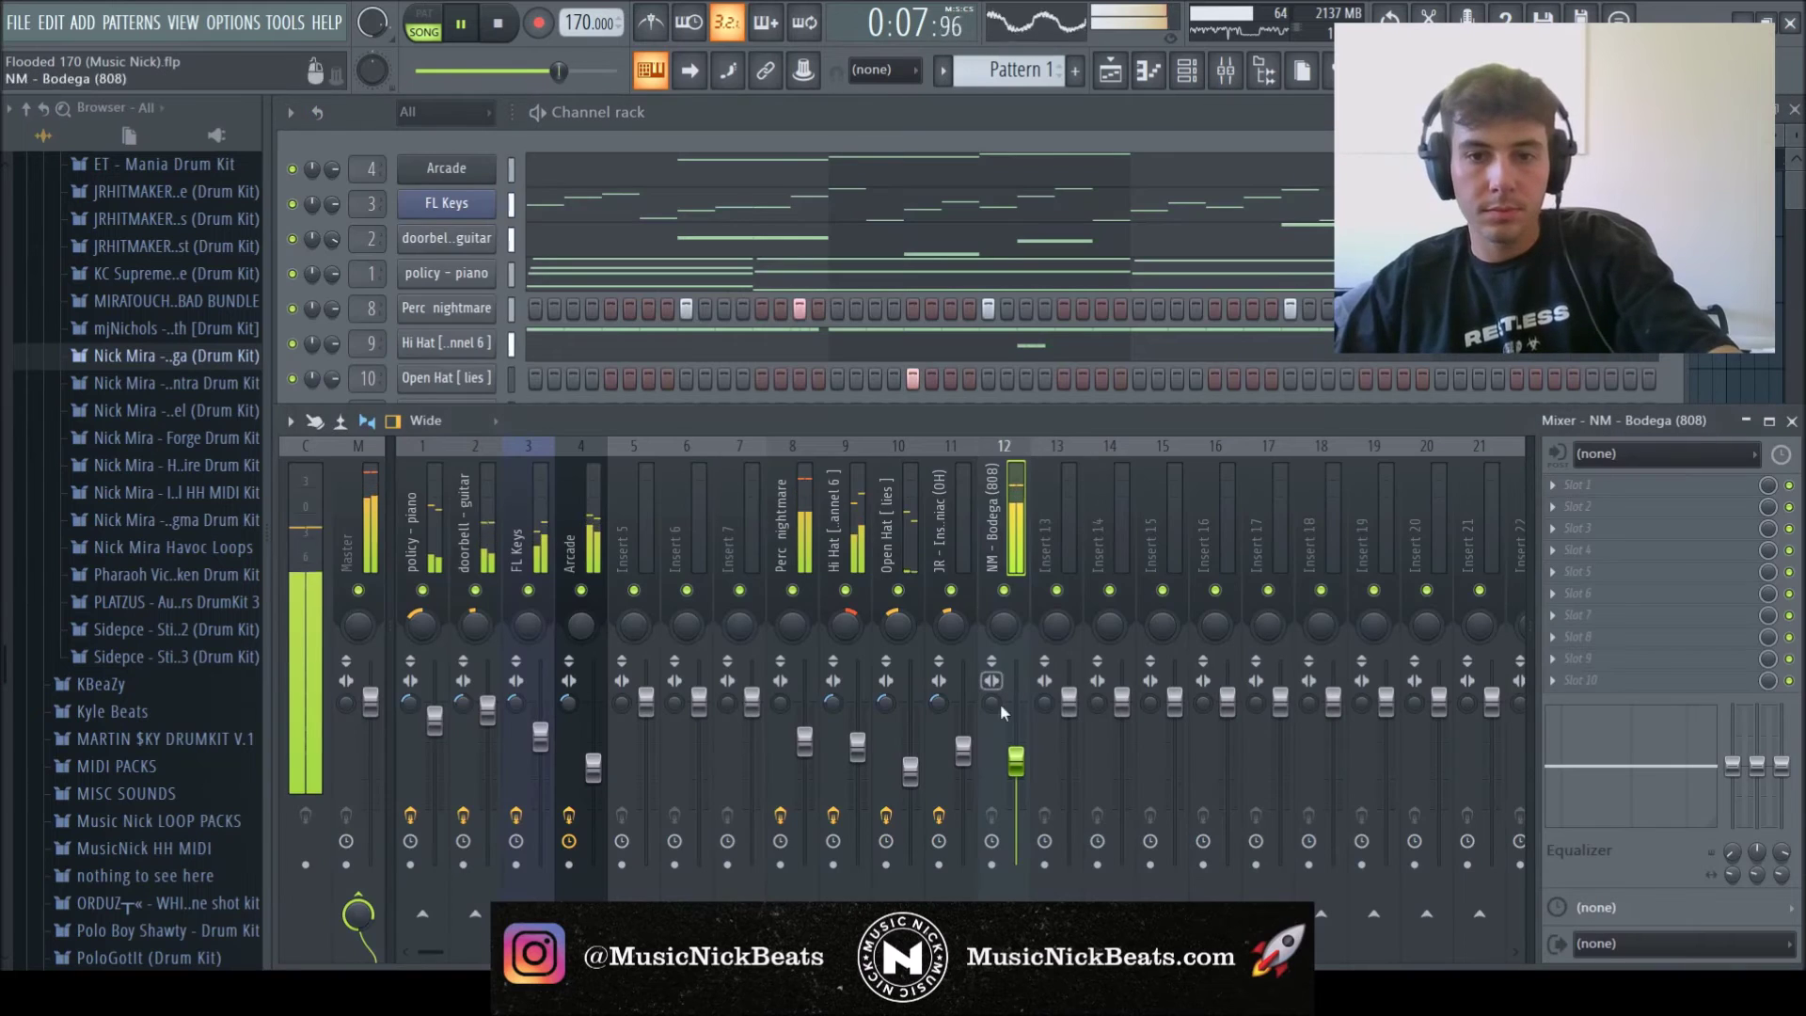
click(723, 138)
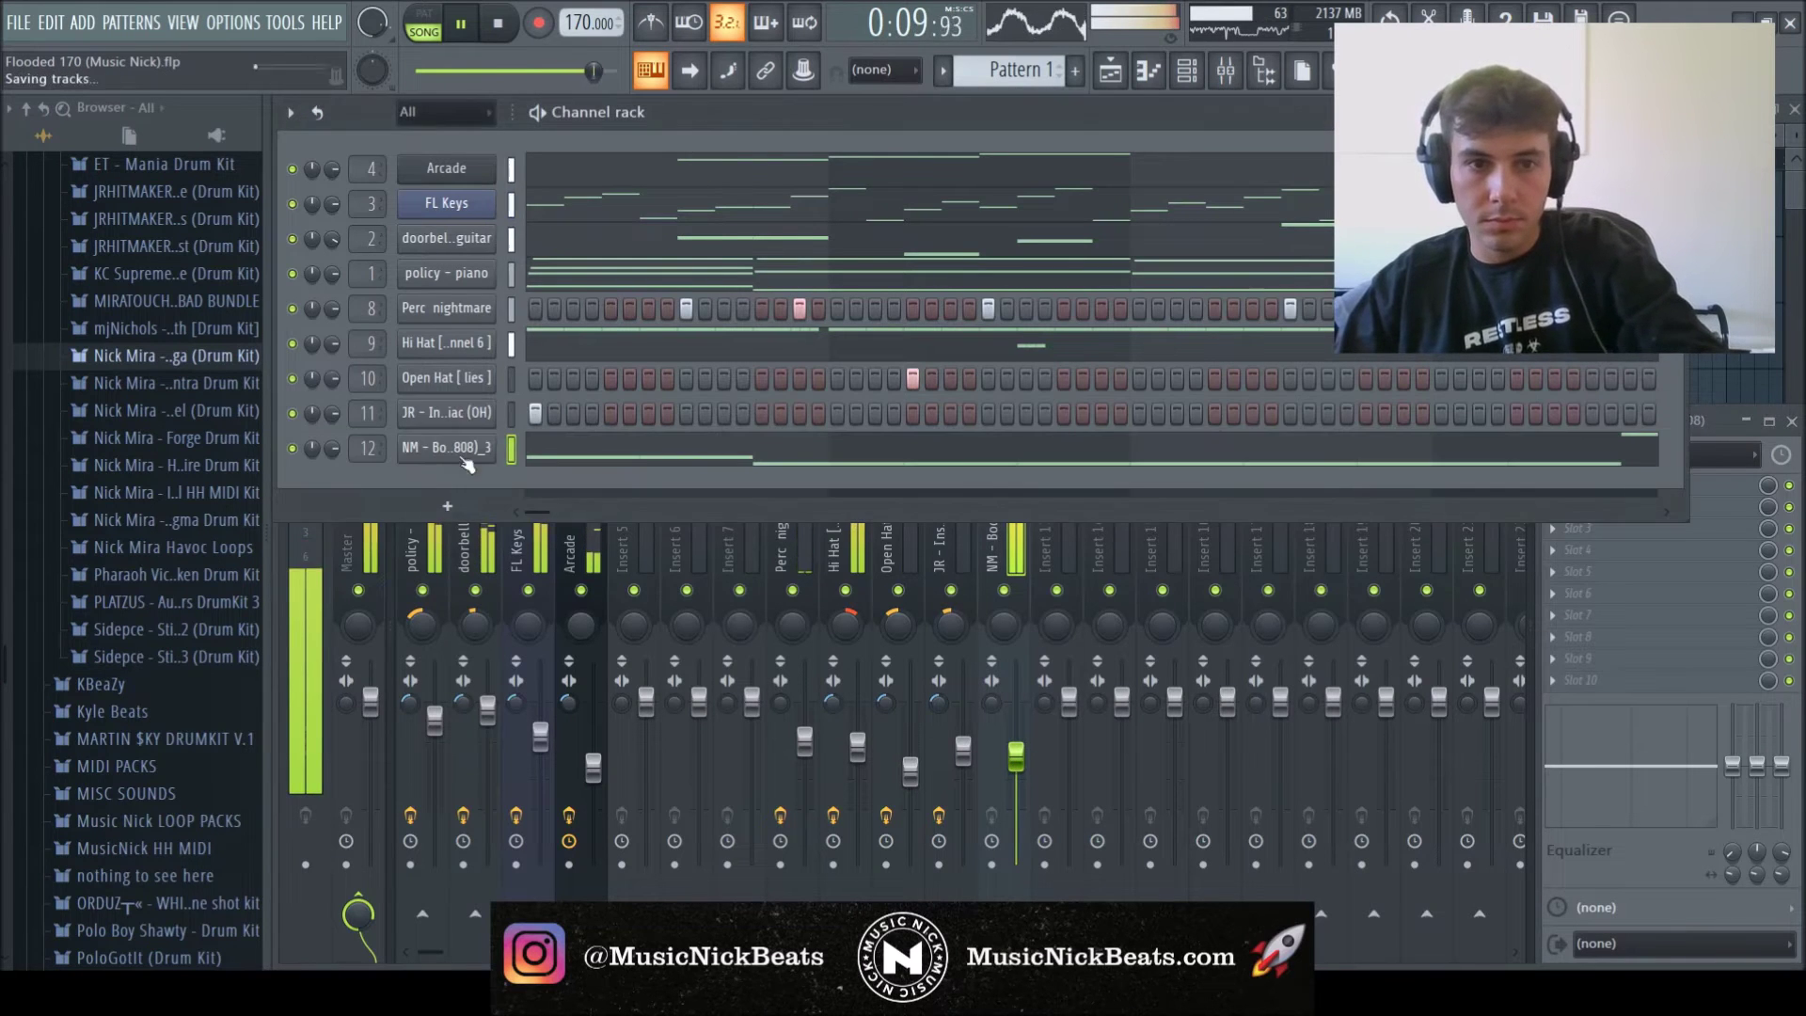
- Load the nm - haley kick sample and write its C5 pattern along the 808 rhythm, with extra hits late in bars 4 and 8
click(647, 445)
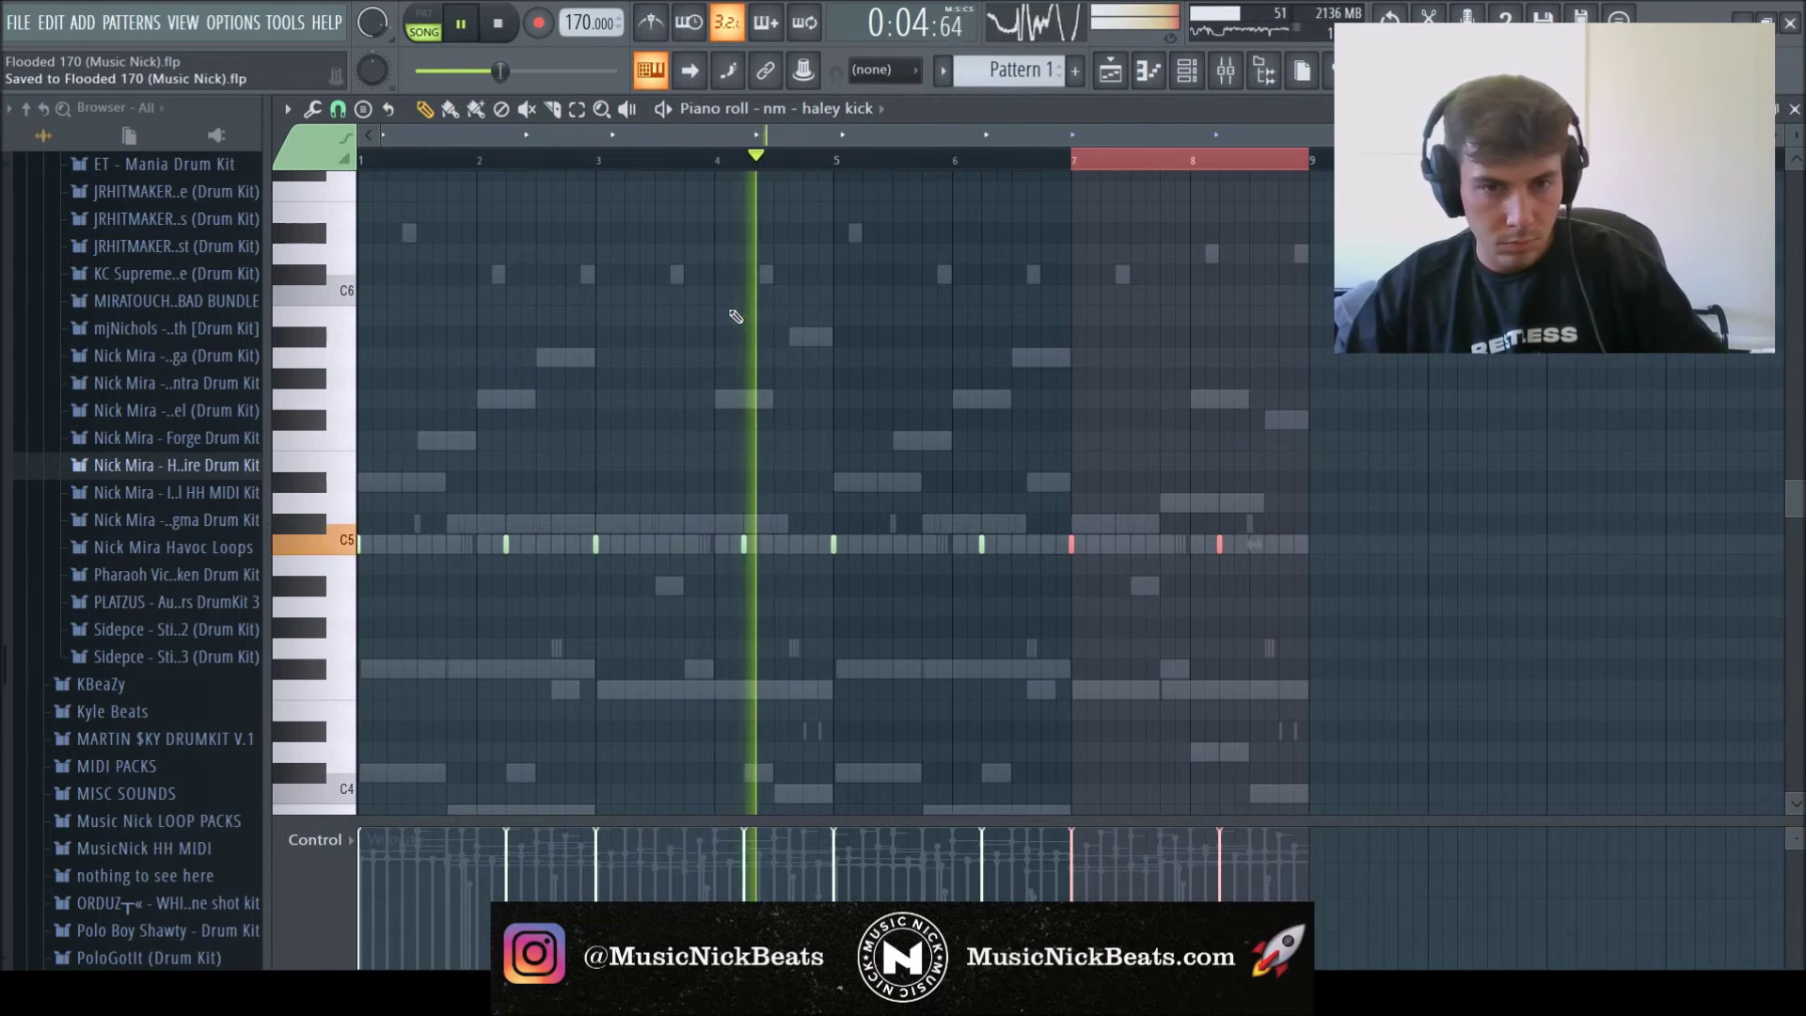
key(ctrl+d)
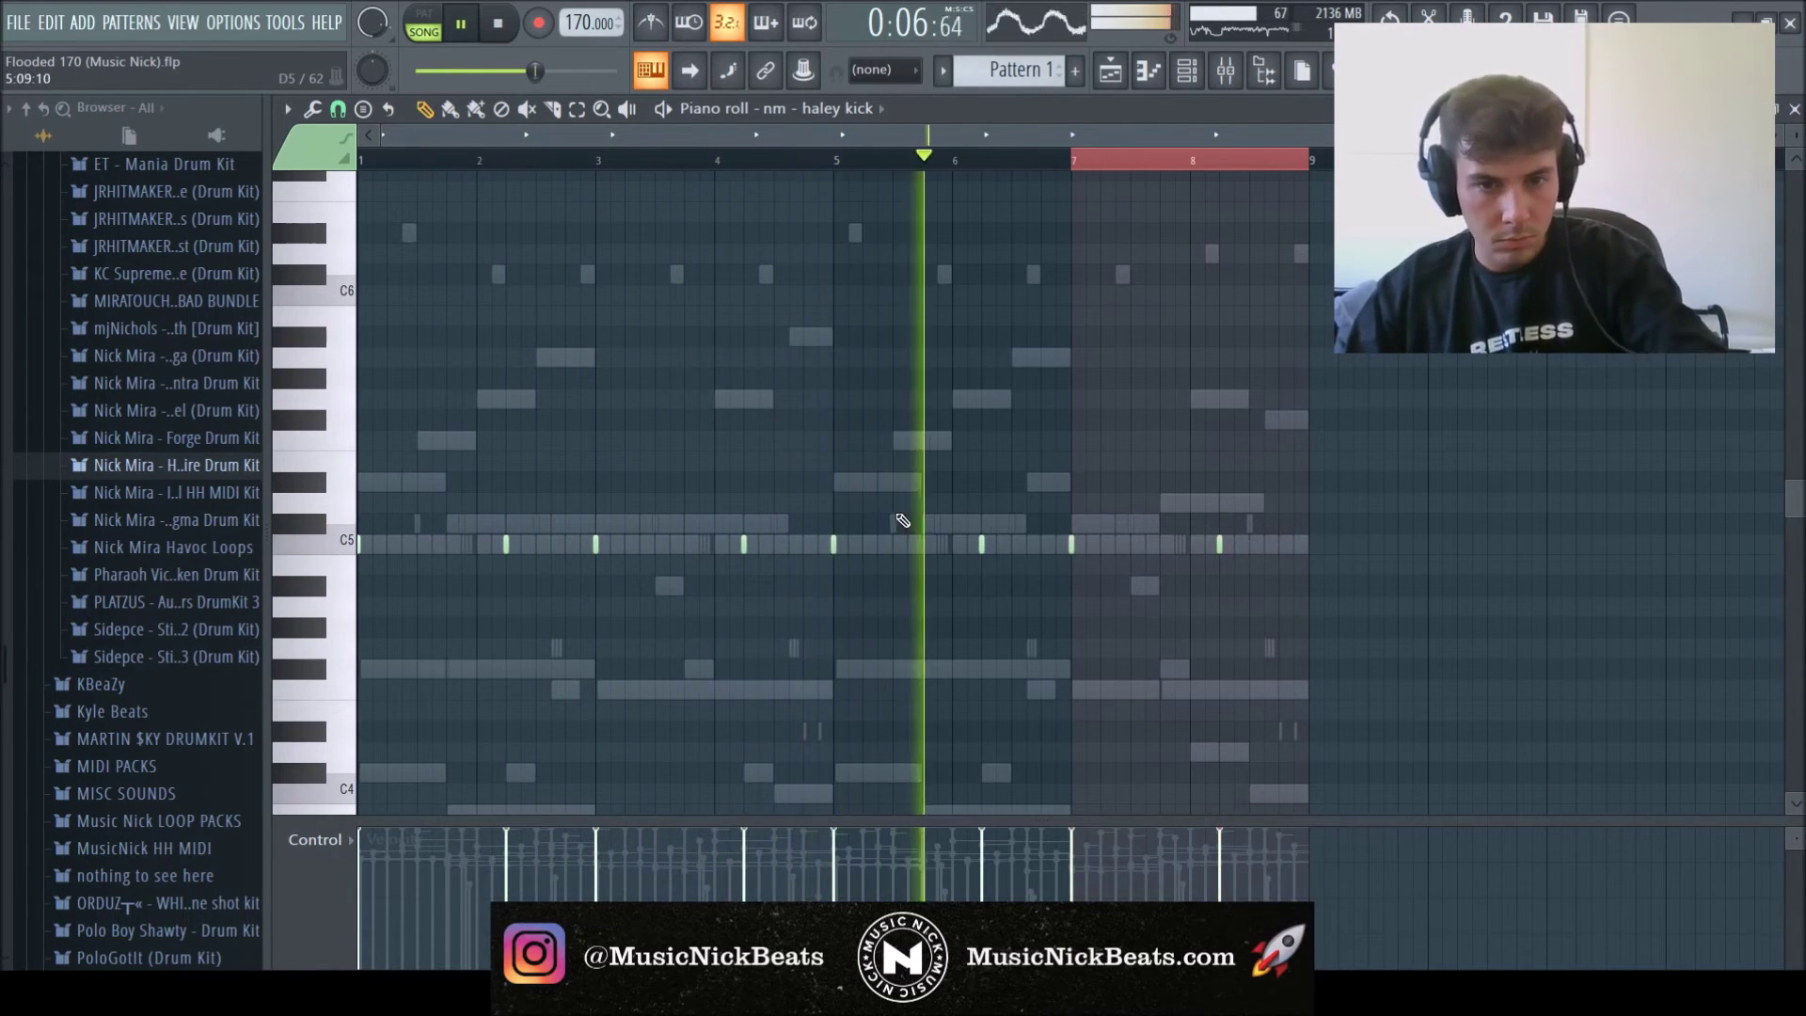
click(1266, 544)
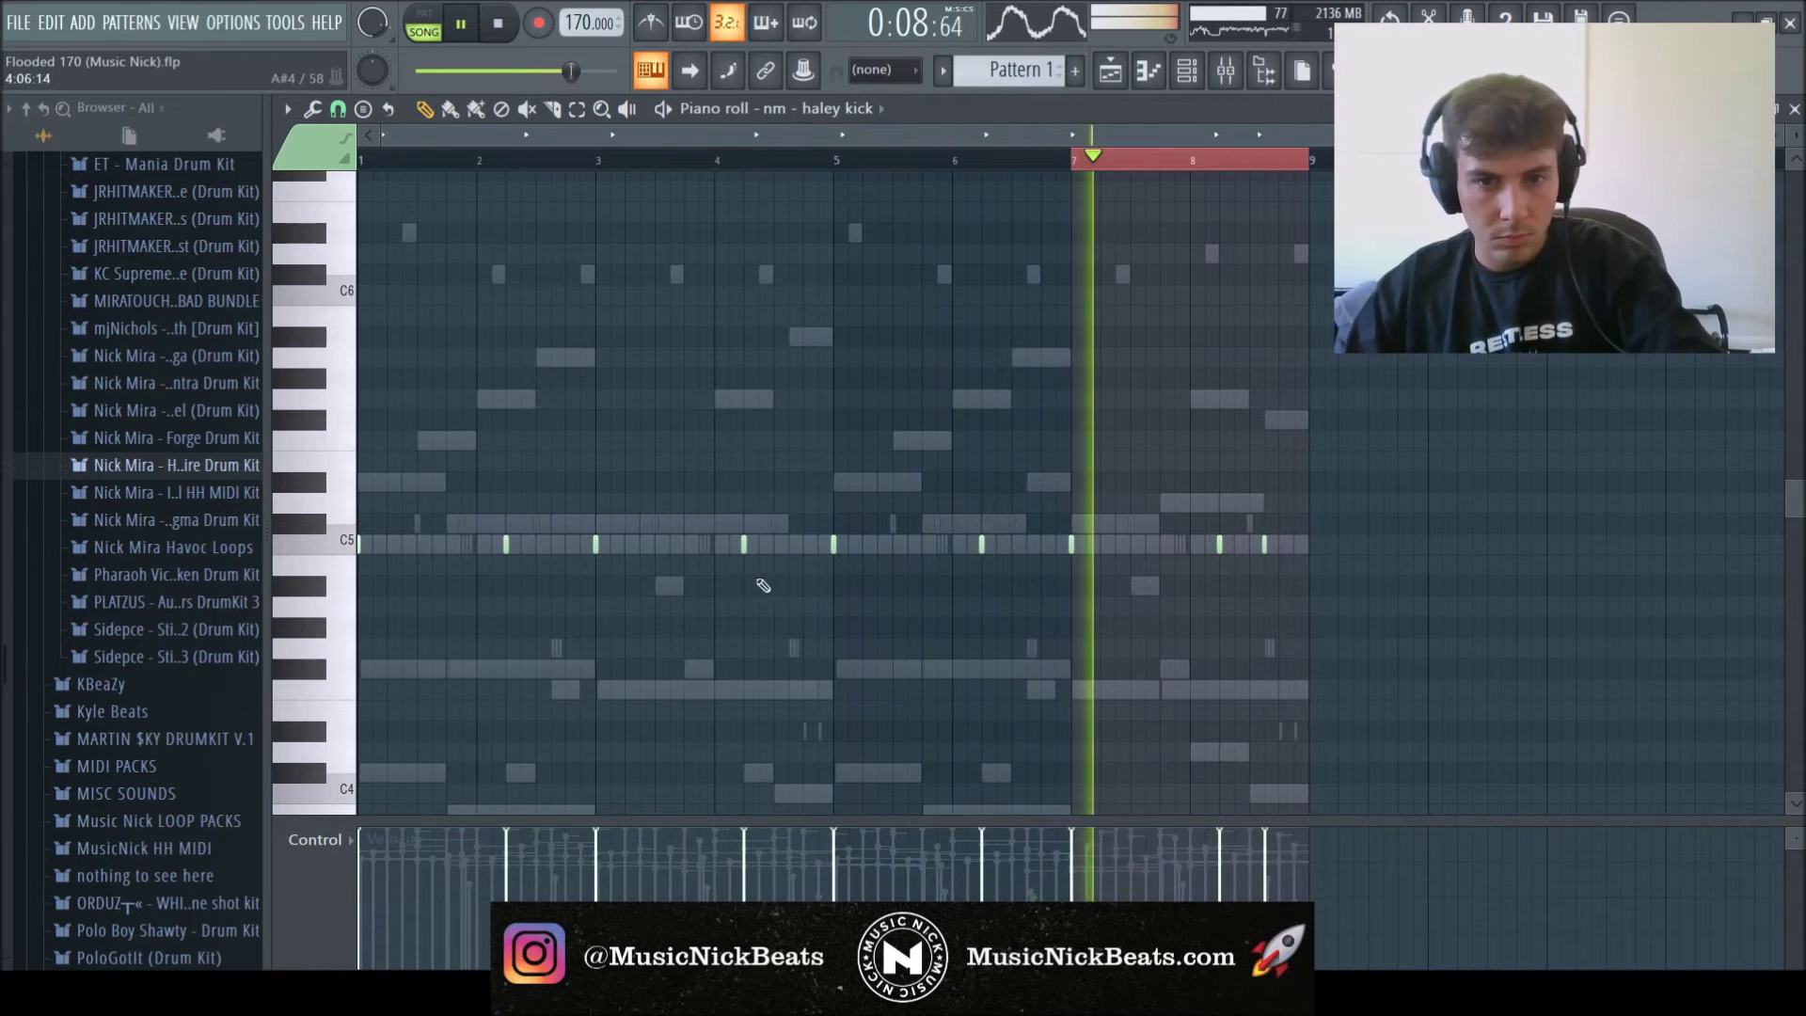
click(792, 545)
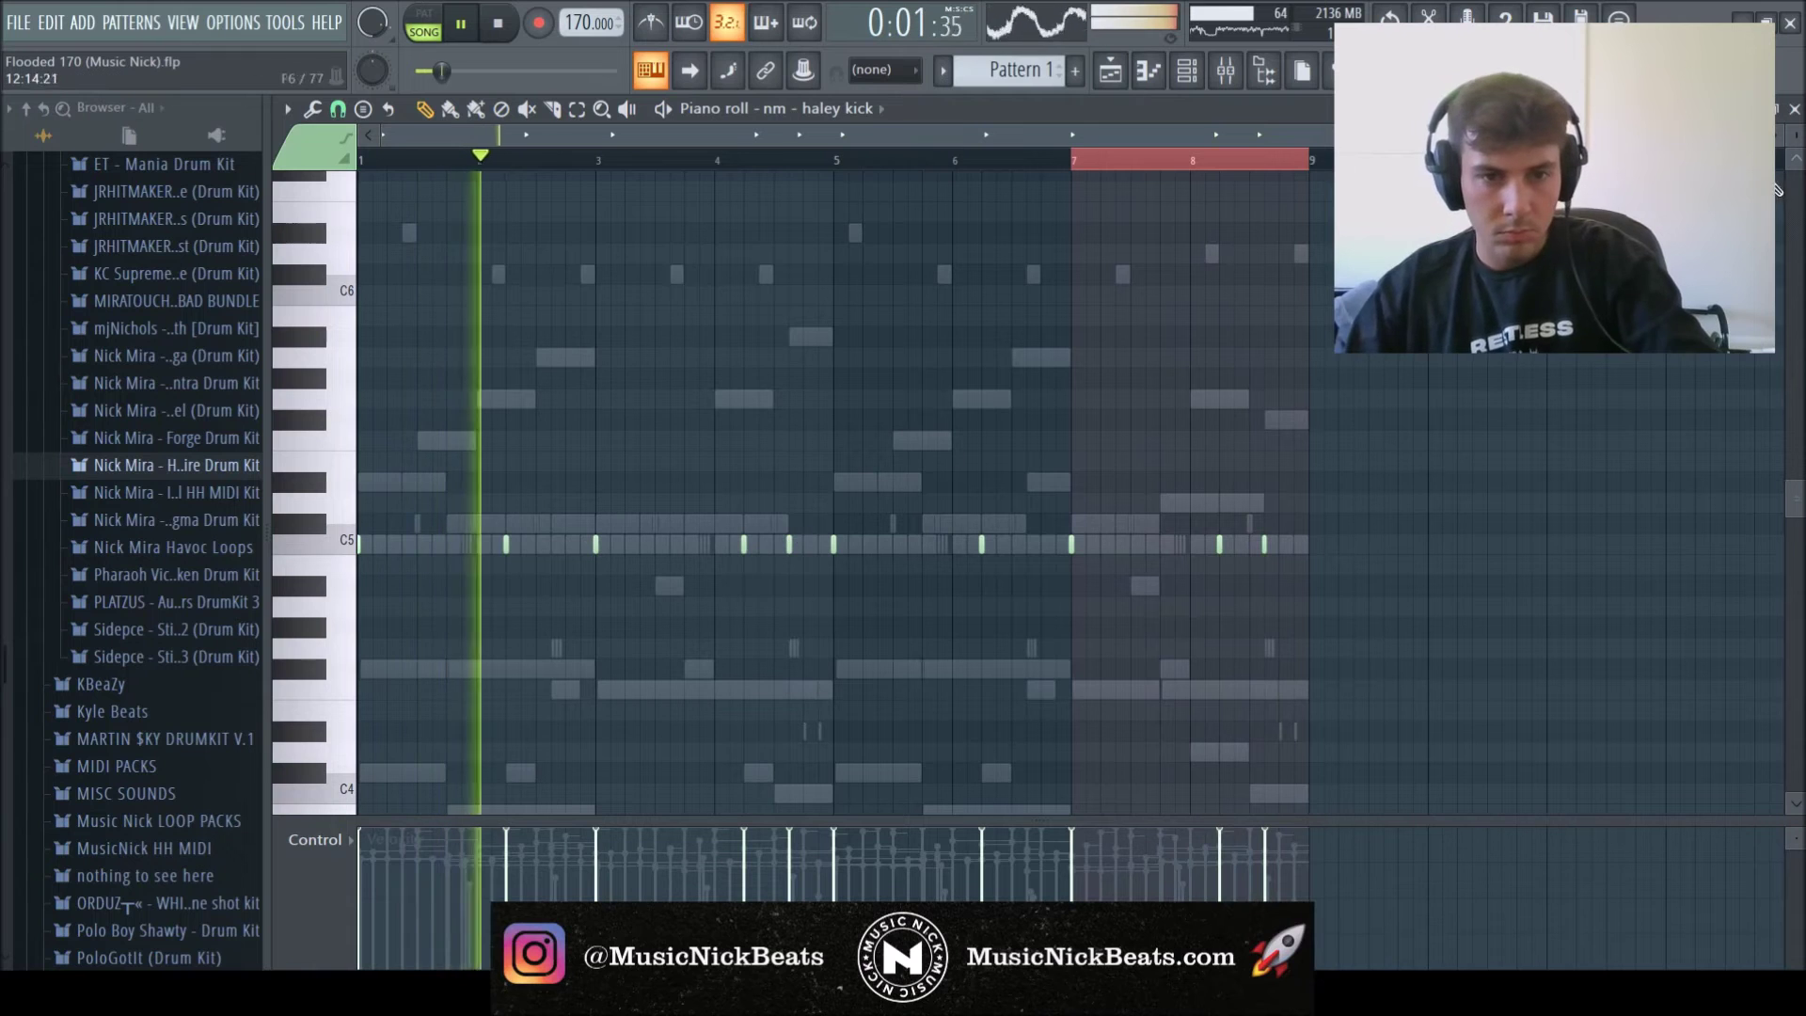
- Route the kick to mixer track 13 at a lowered fader level and boost the volume in its channel's levels adjustment to 125%
click(1795, 110)
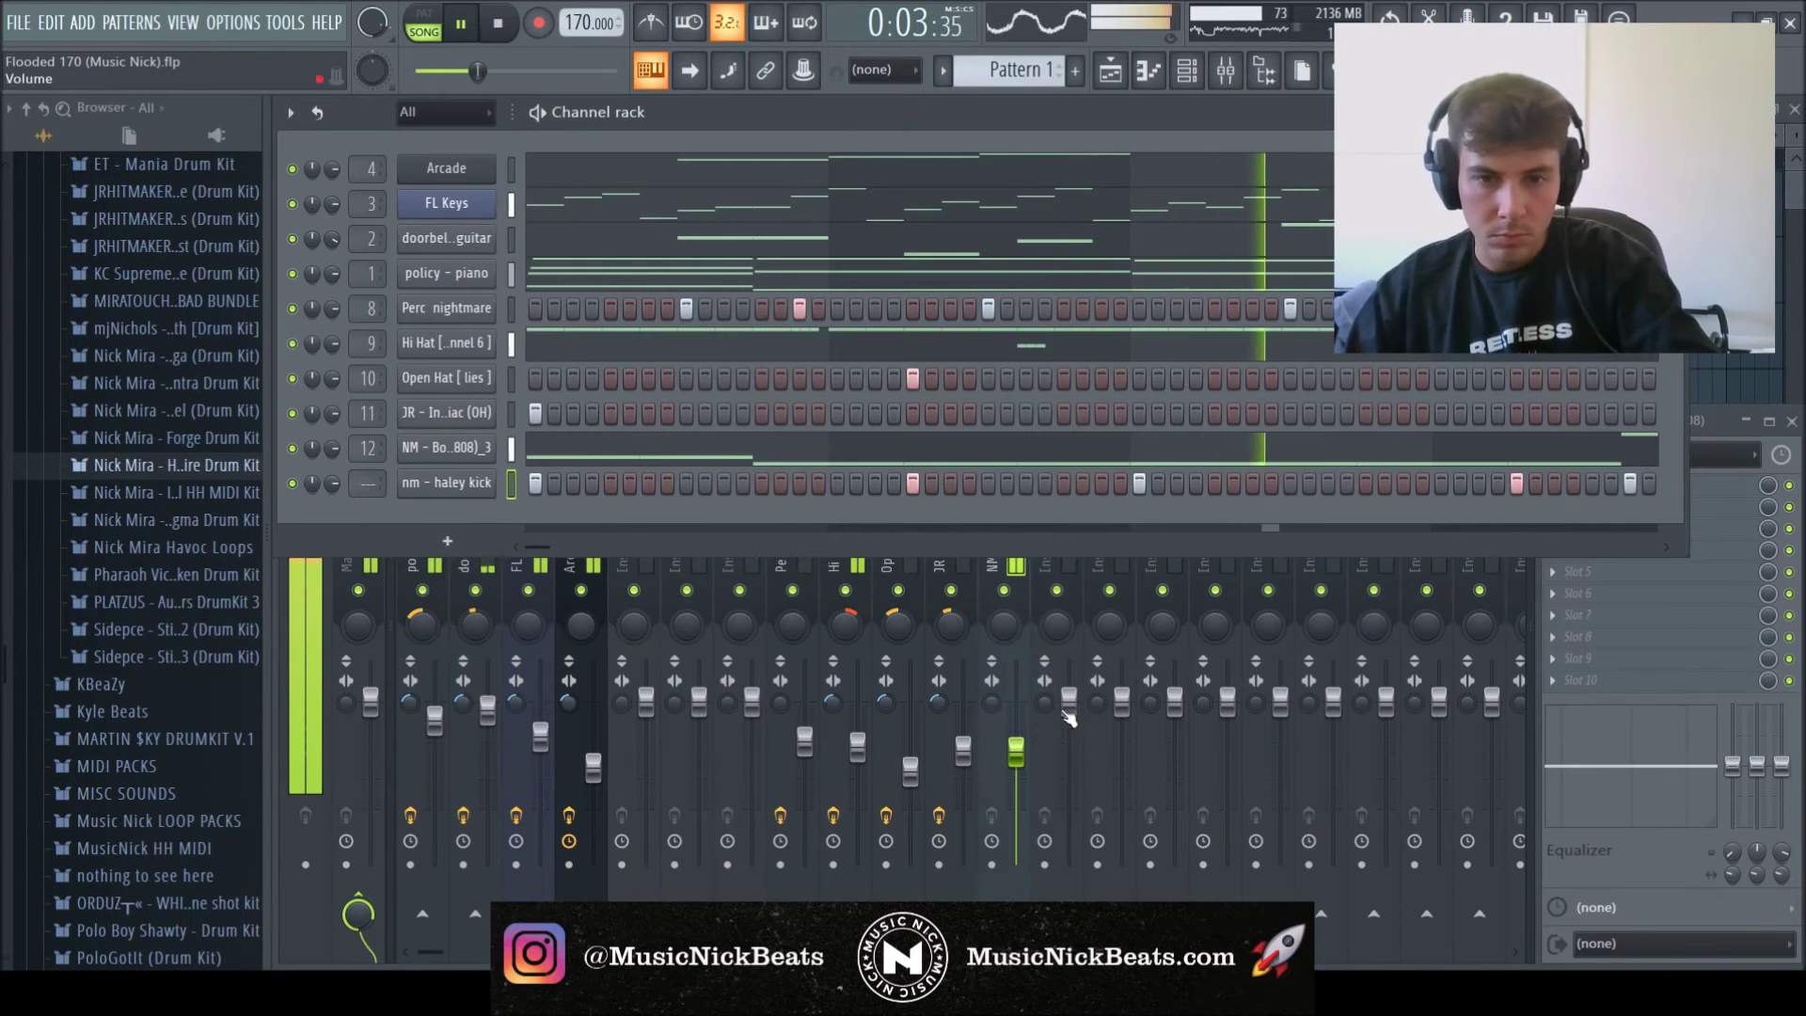
drag(1069, 717, 1069, 769)
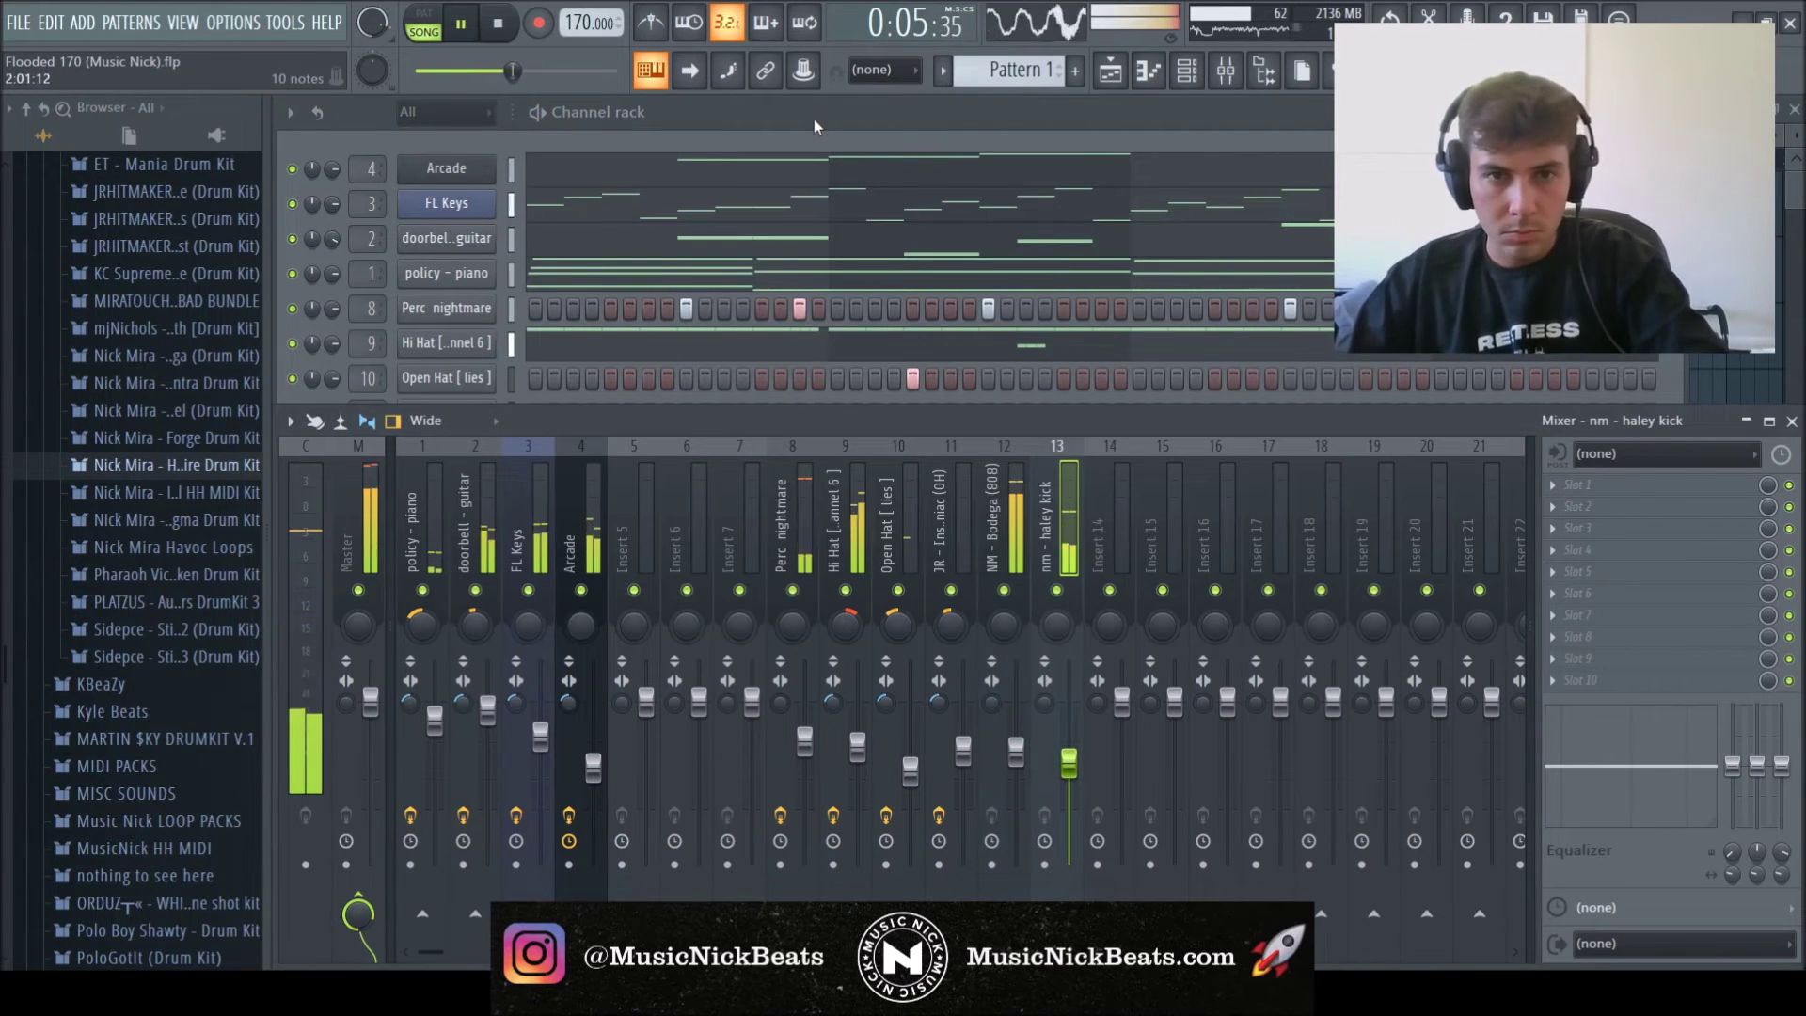
click(814, 126)
click(461, 483)
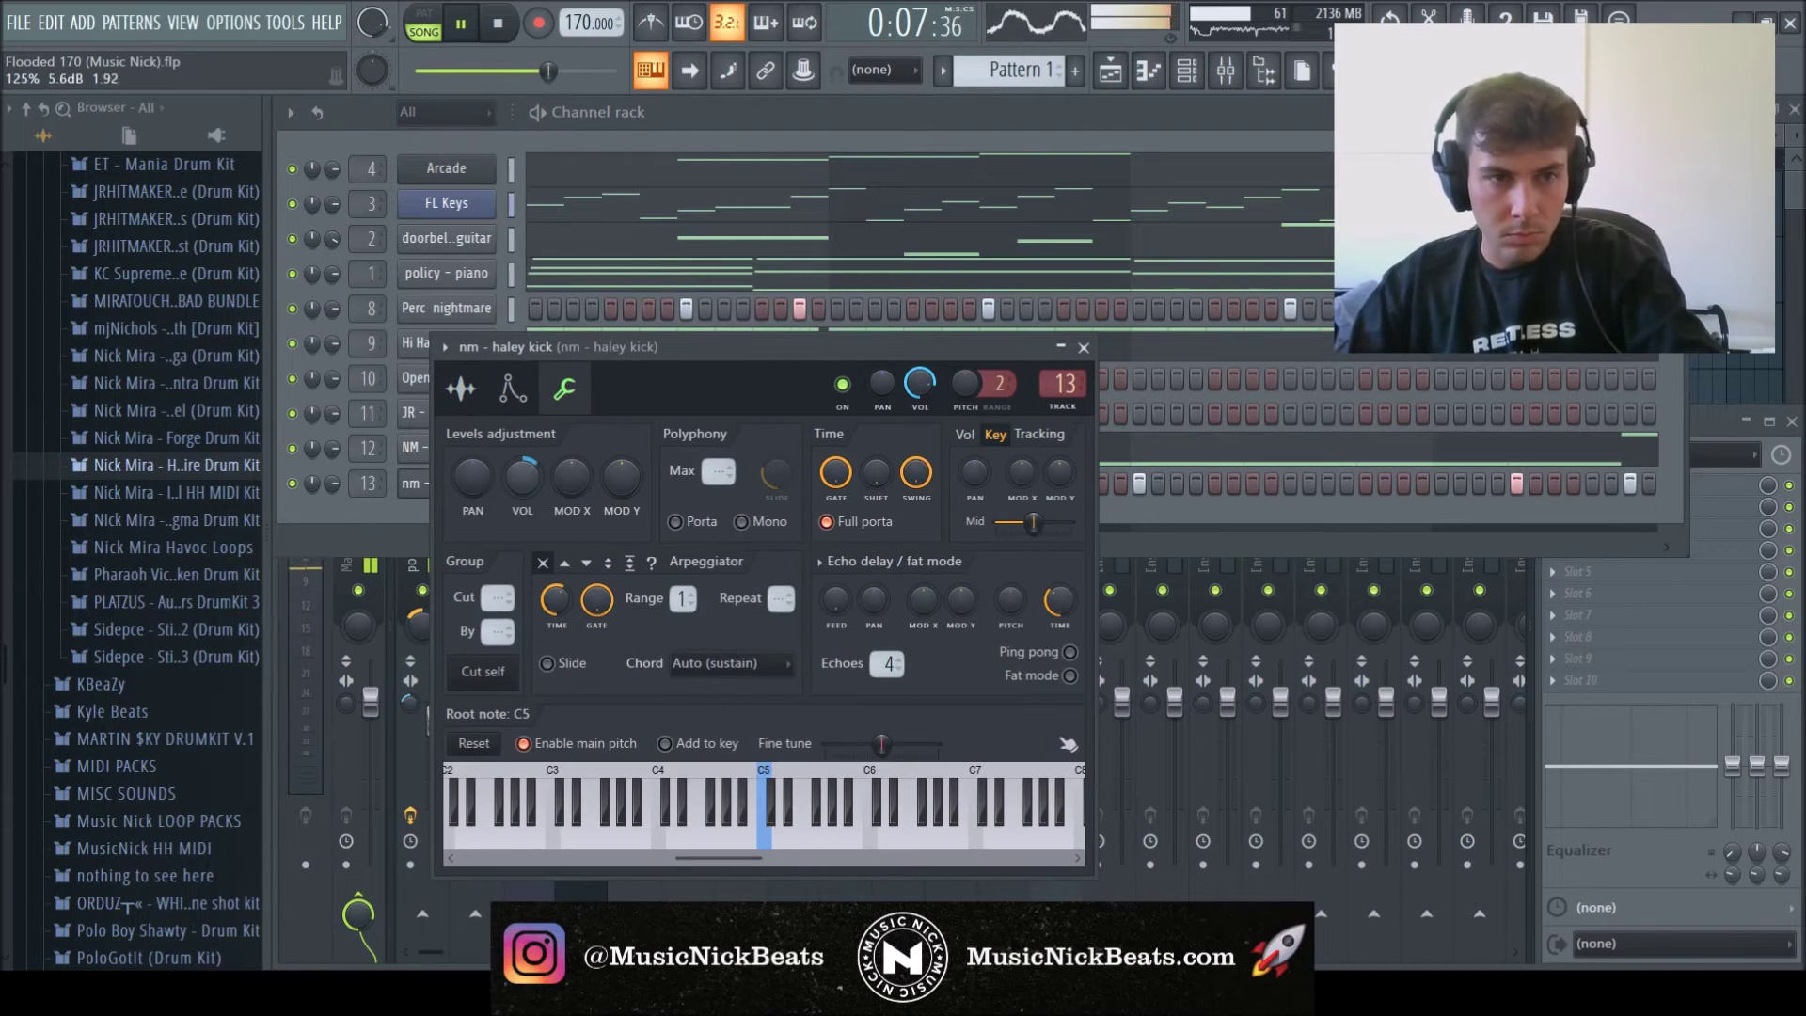
- Raise the trim amount of the nm - haley kick sample and fine-tune the kick's volume on mixer track 13
click(461, 388)
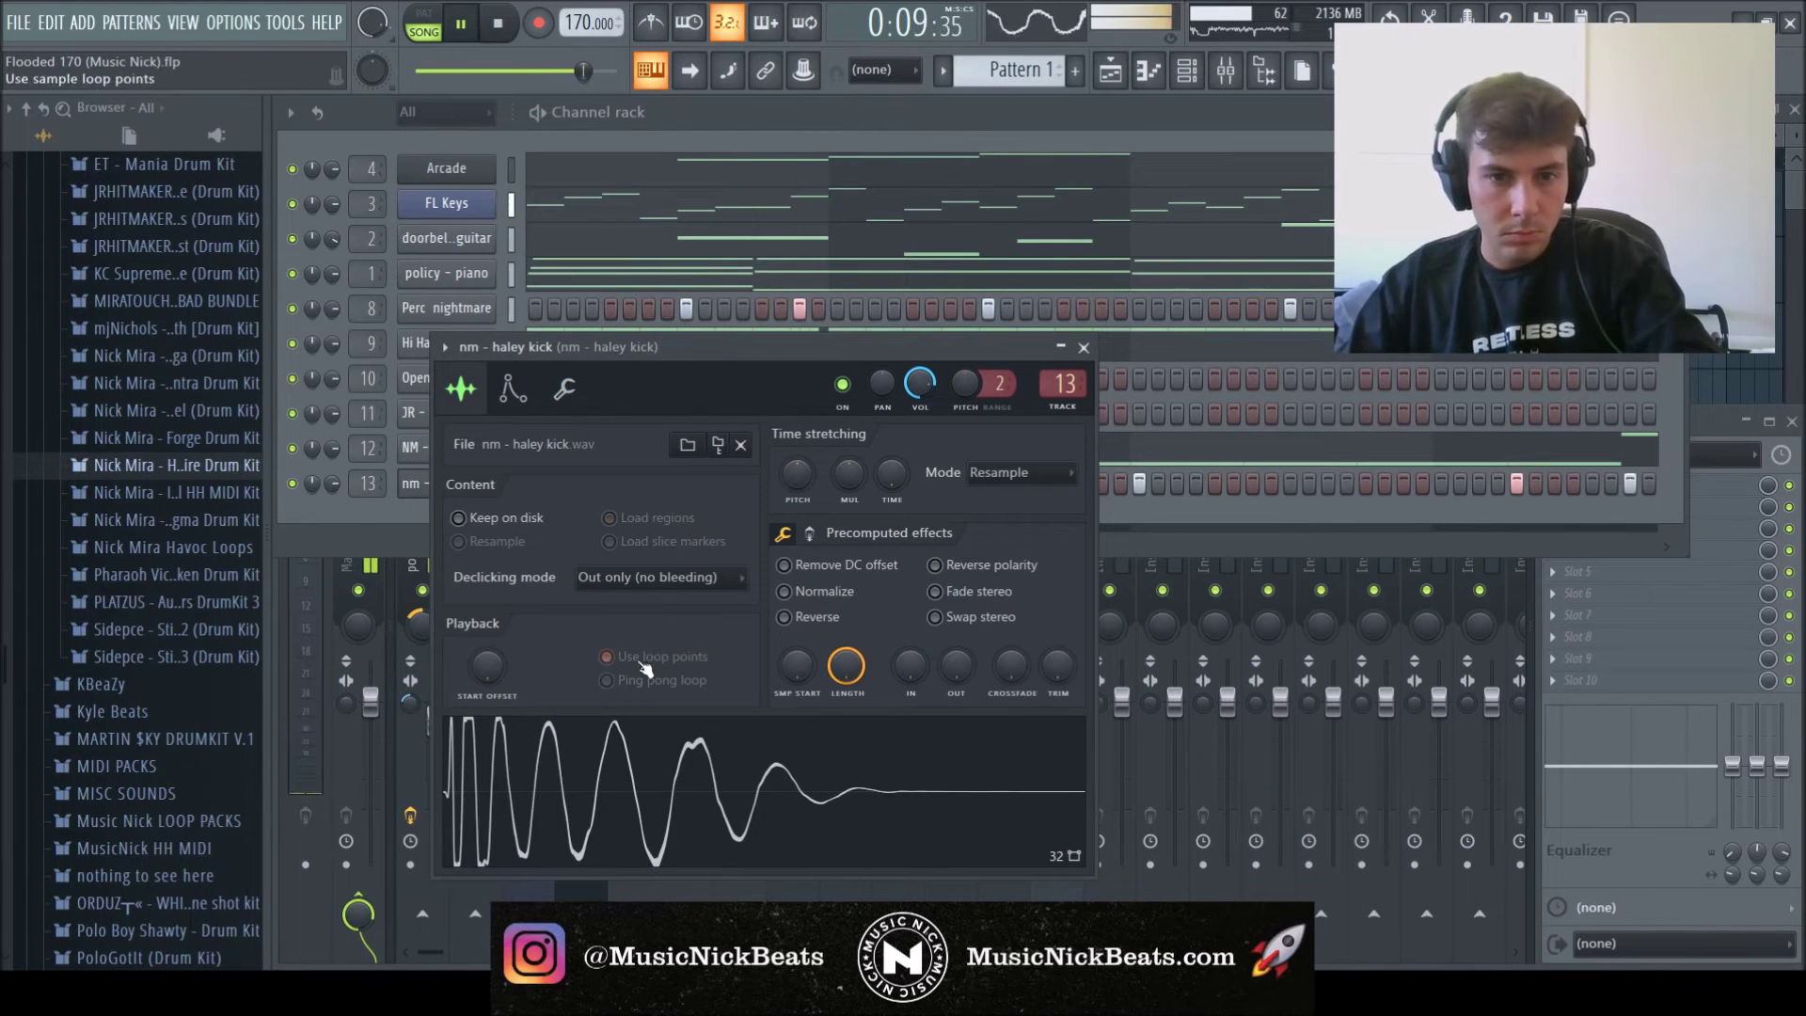
click(842, 593)
drag(1057, 666, 1055, 588)
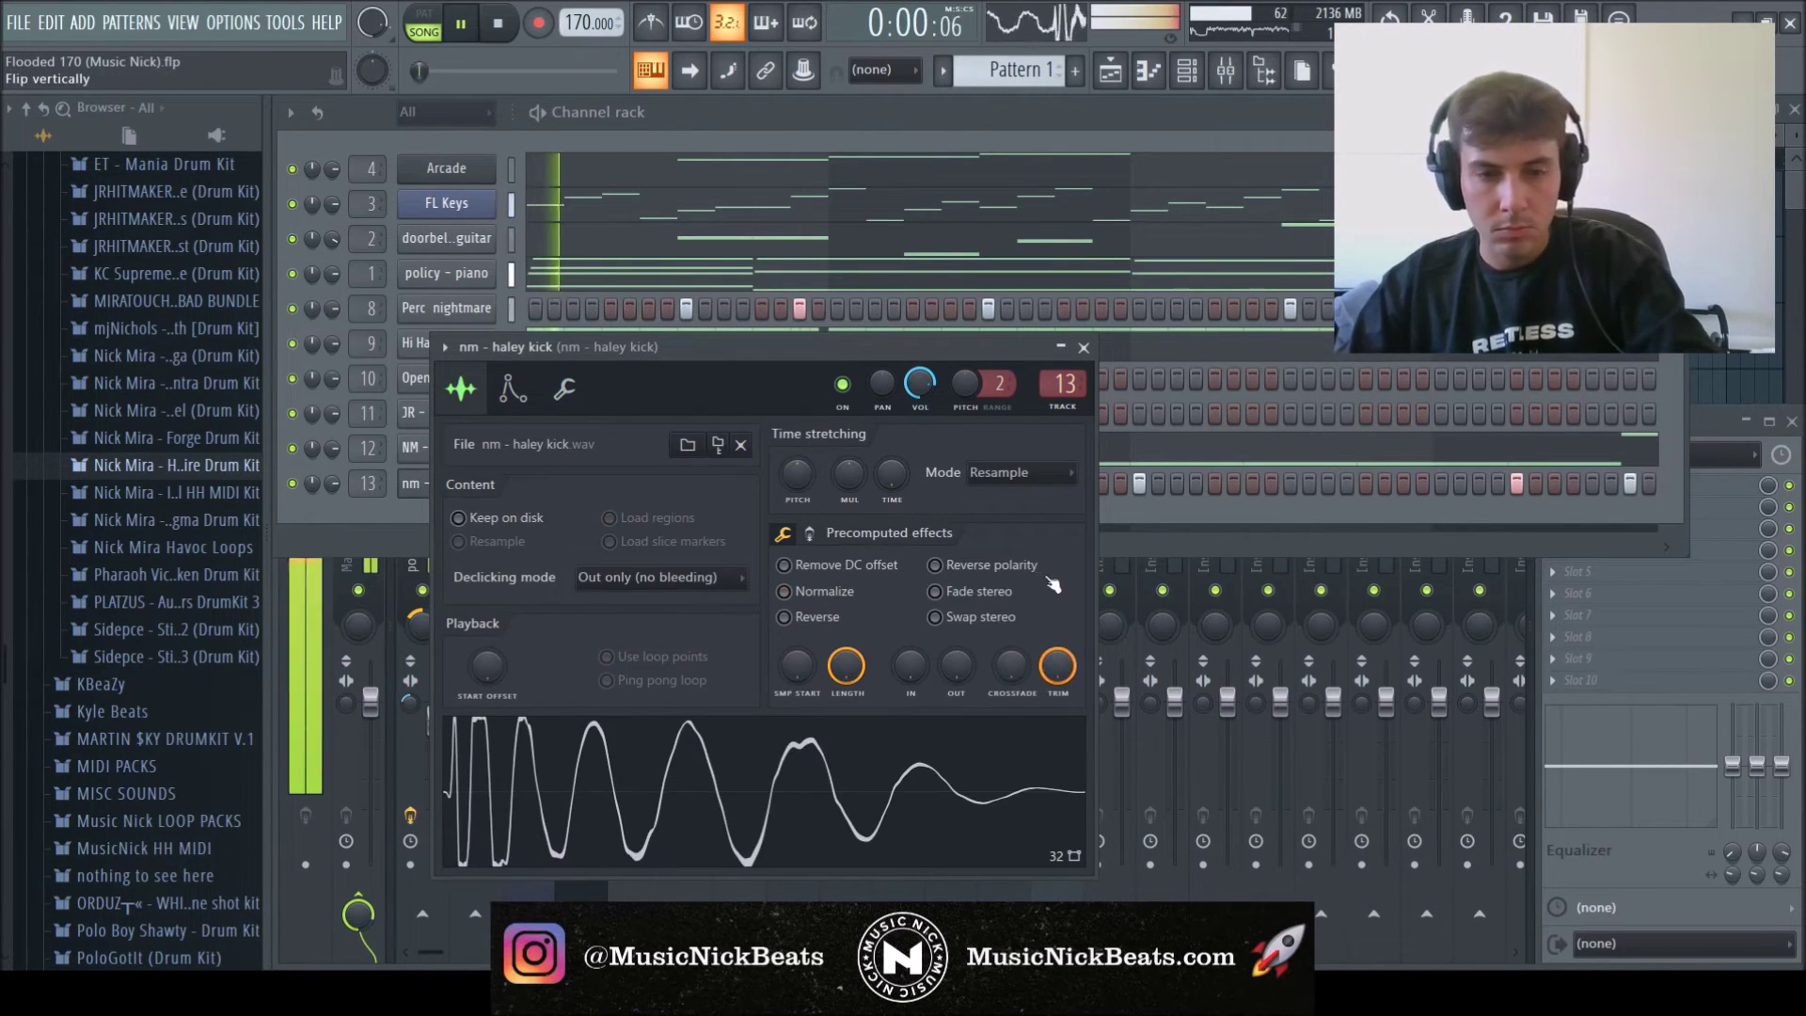
key(F6)
mouse_move(1070, 760)
mouse_down()
mouse_move(1071, 742)
mouse_move(1070, 759)
mouse_up()
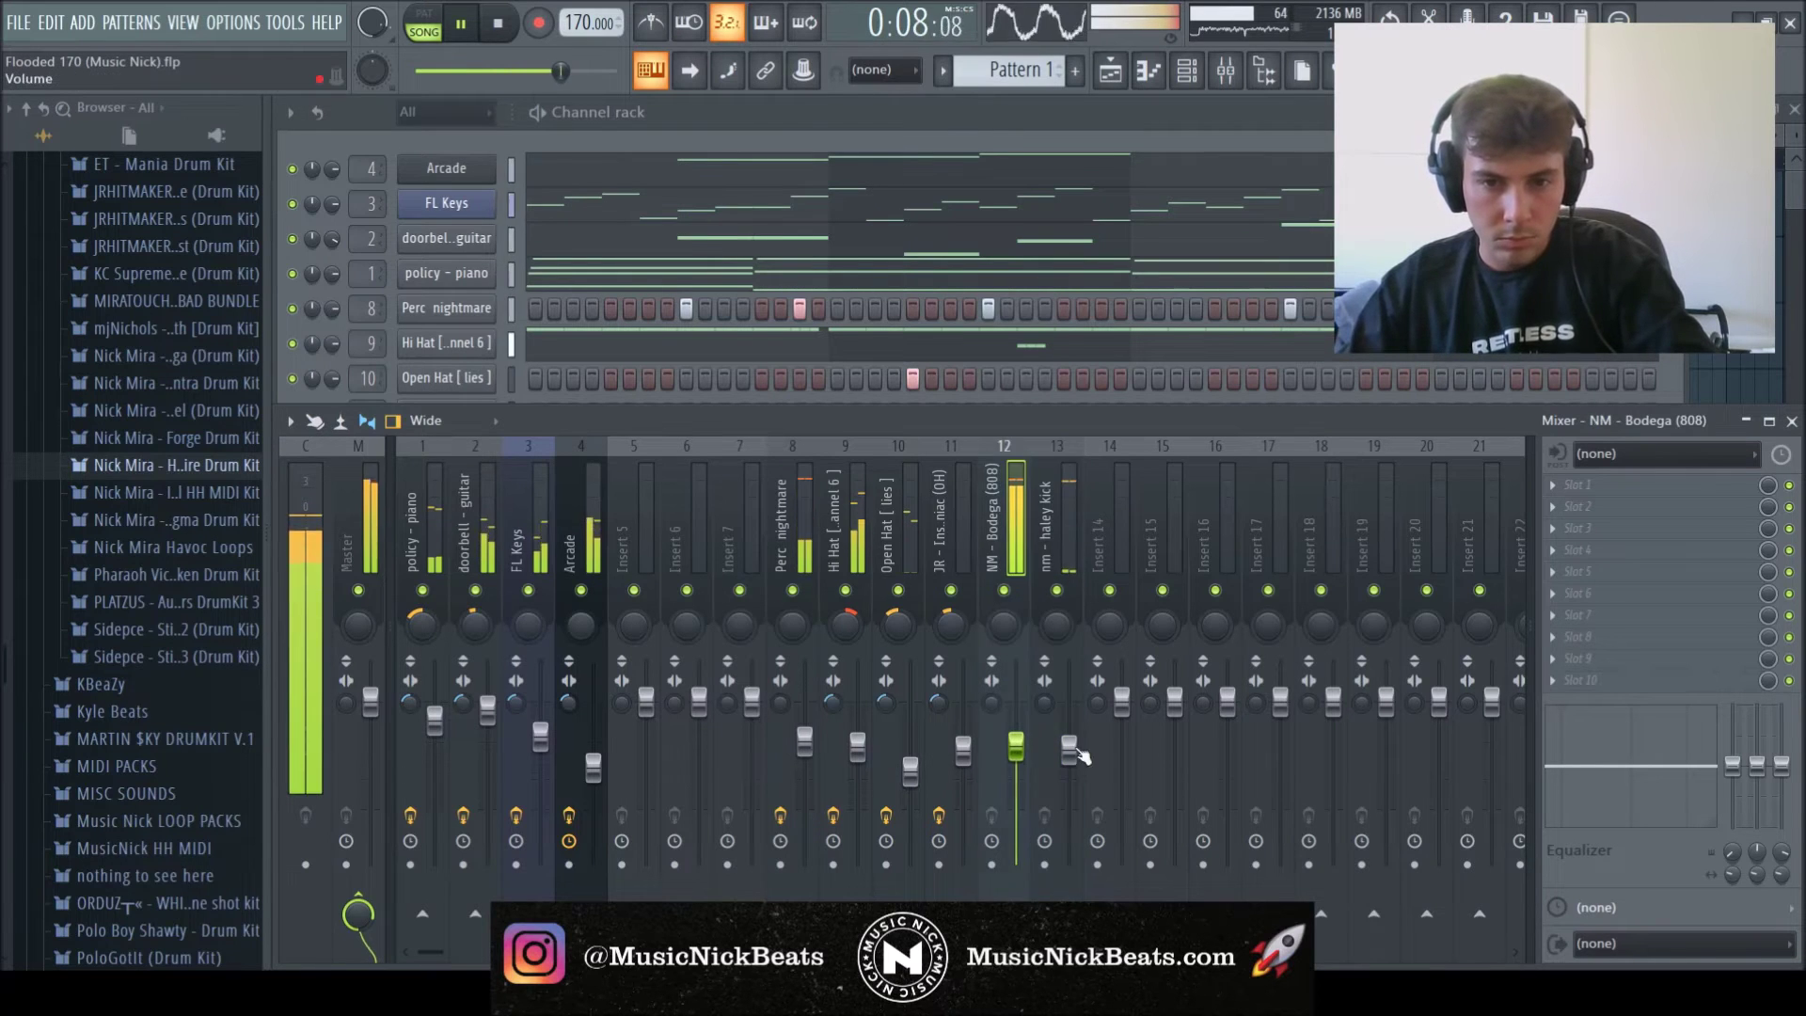
- Load TR5 Classic Clipper on the master track with 3.1 dB gain and a slope of -4.1, and play the beat
click(707, 138)
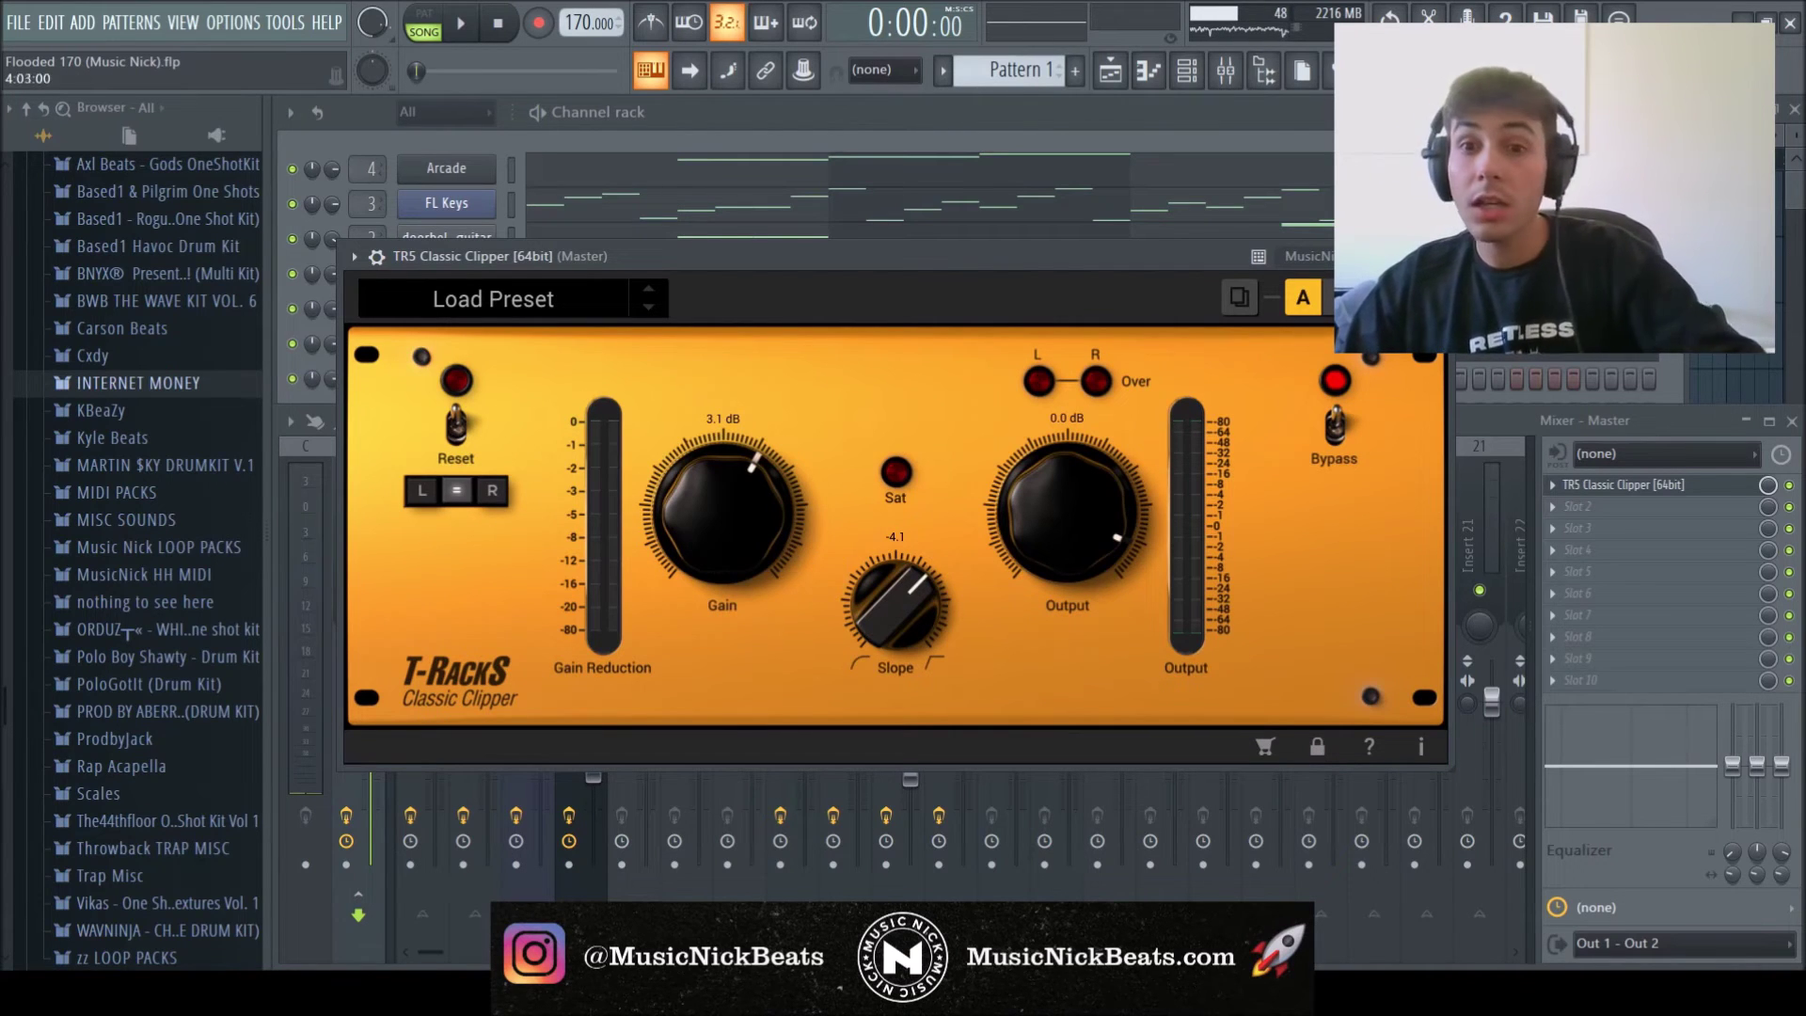
click(1437, 256)
key(space)
key(F5)
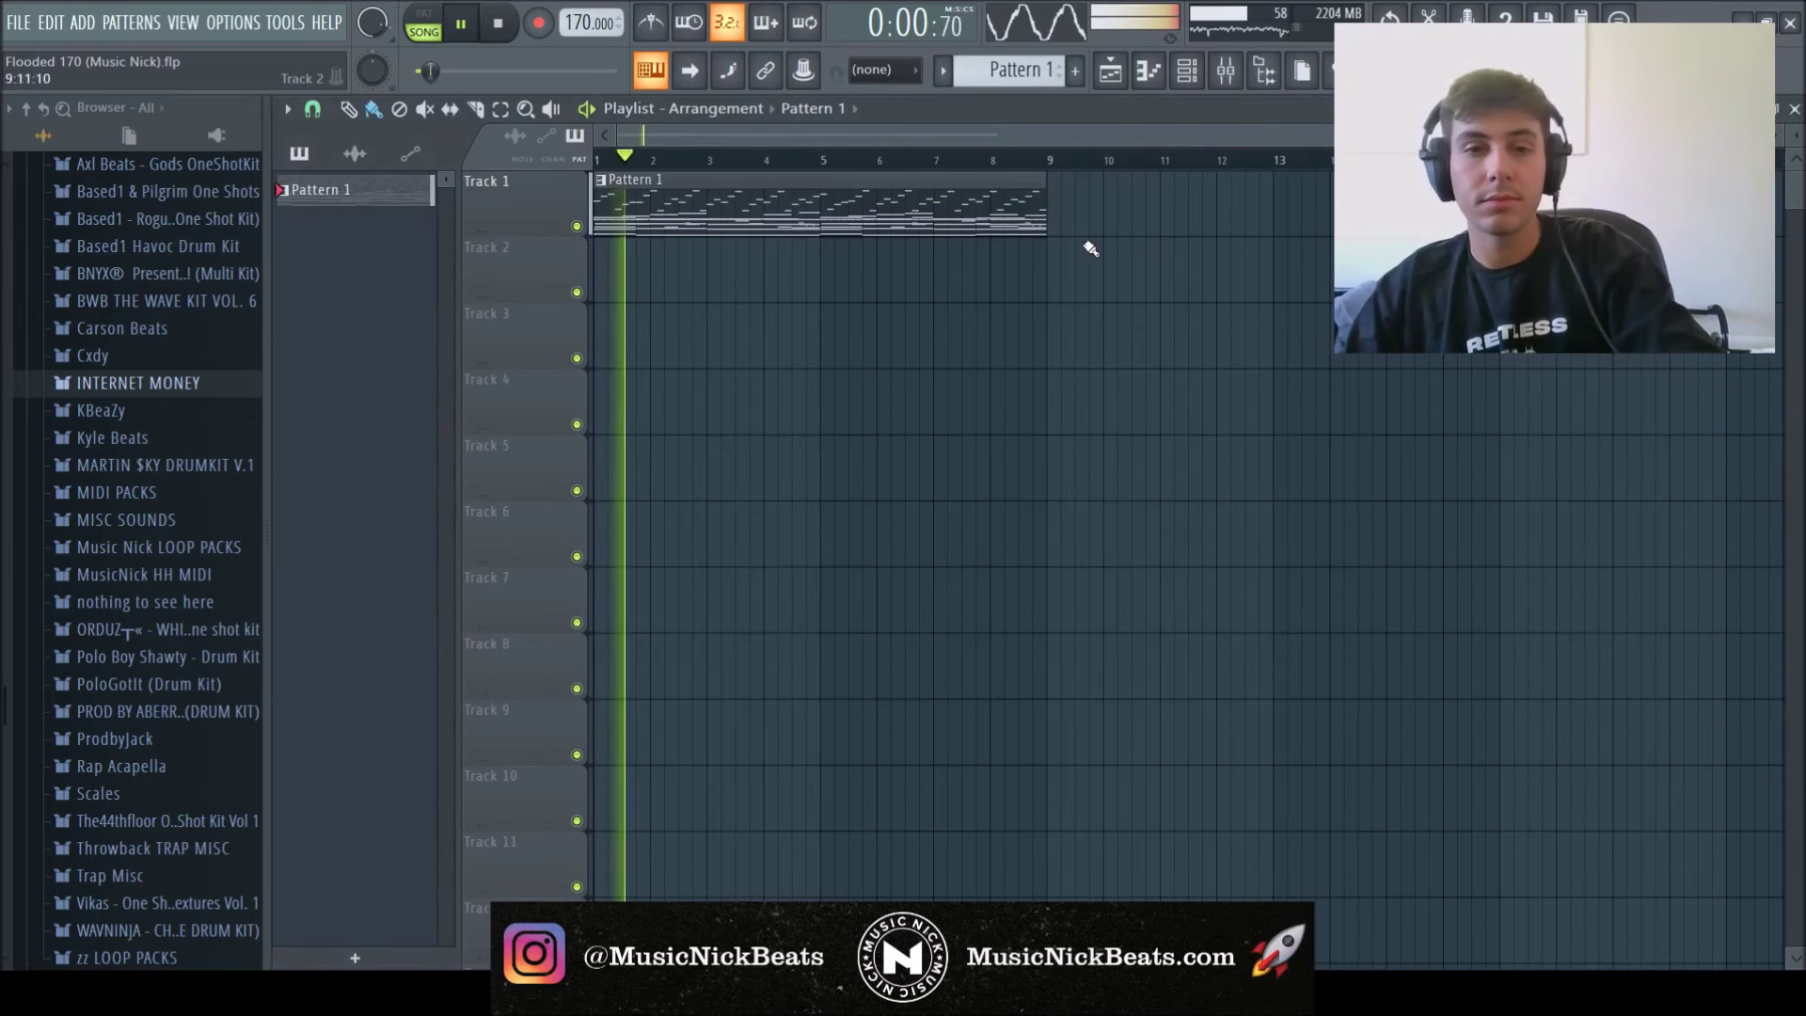
key(F5)
- Lower the mixer faders of the haley kick, Bodega 808, Perc nightmare and Hi Hat tracks slightly
click(1016, 743)
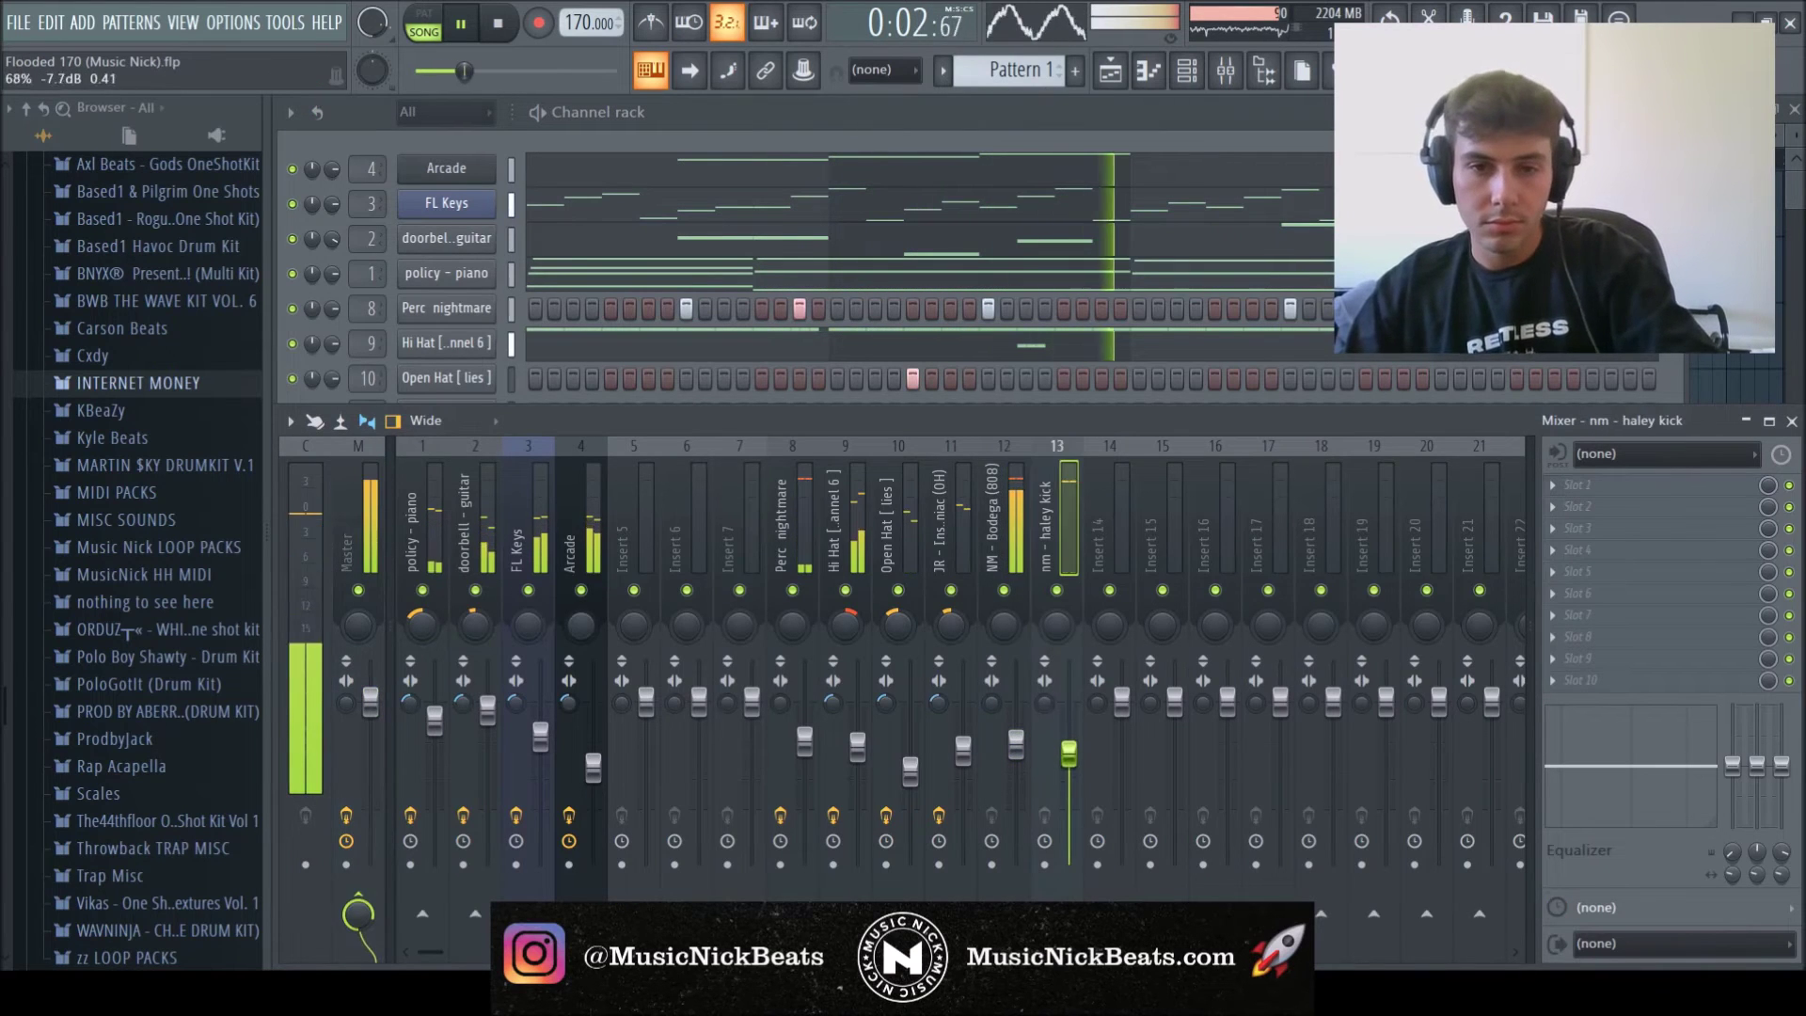
drag(1070, 756, 1018, 750)
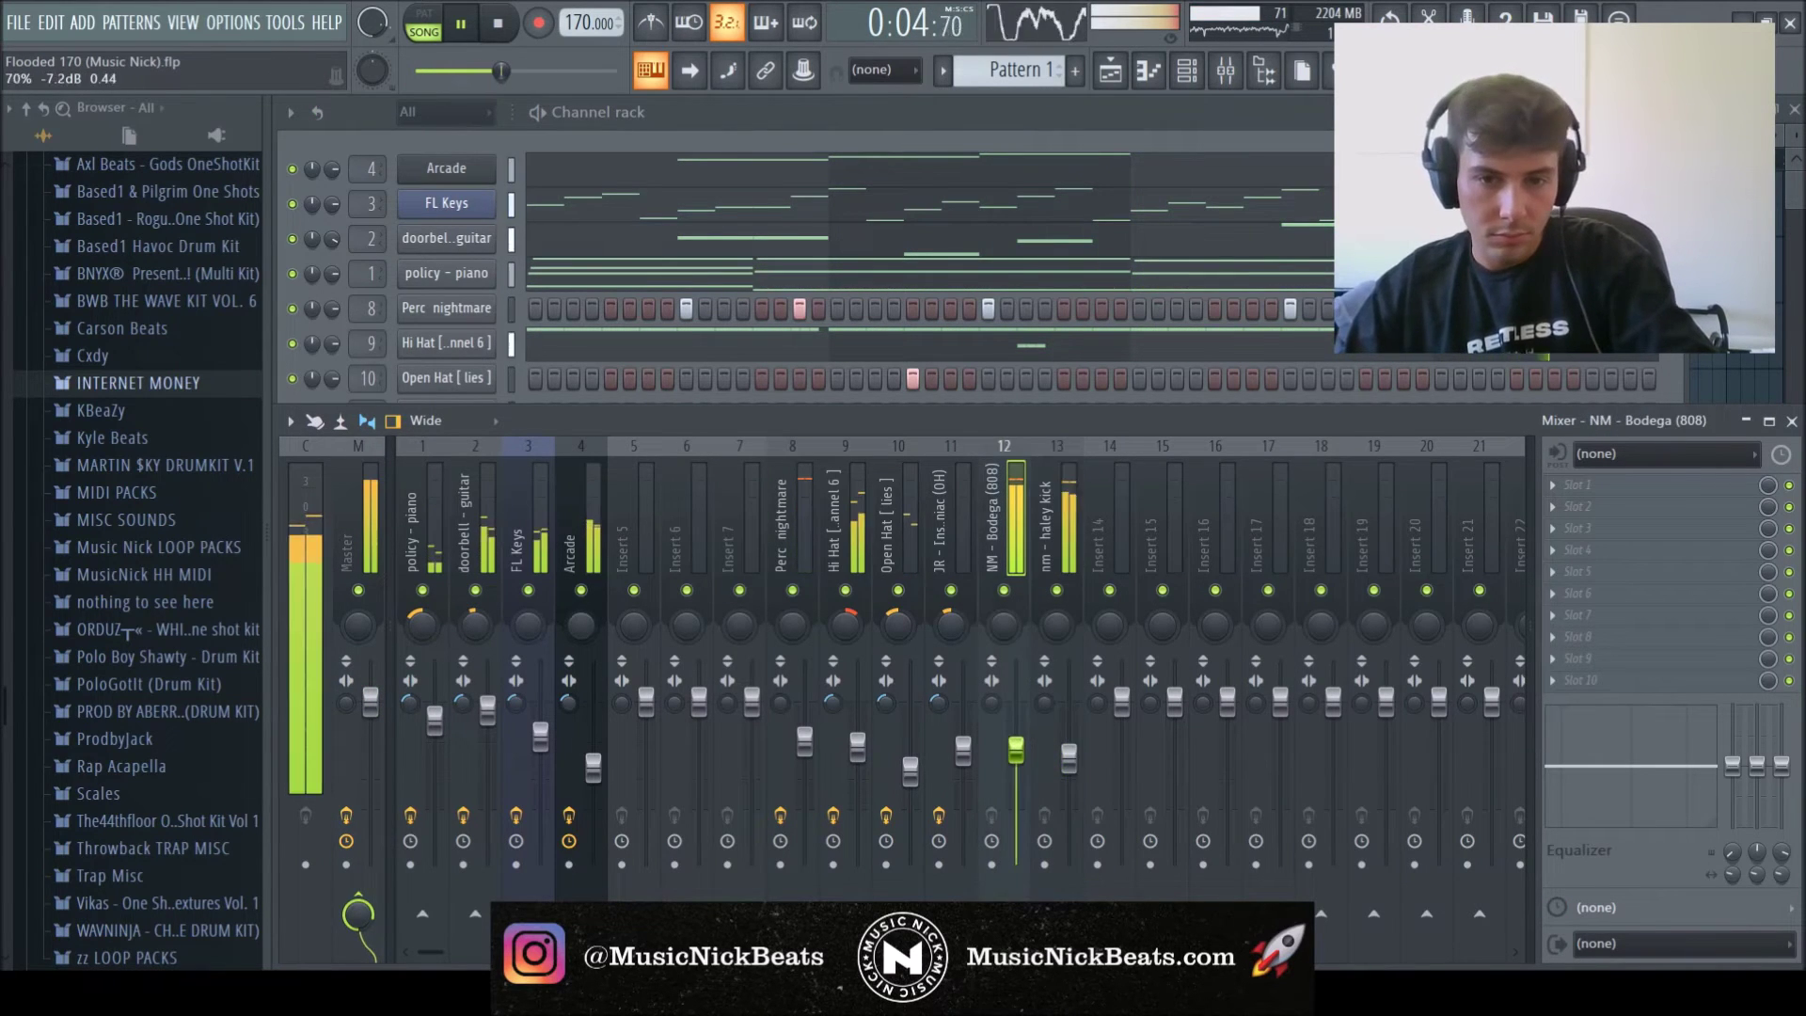
click(805, 743)
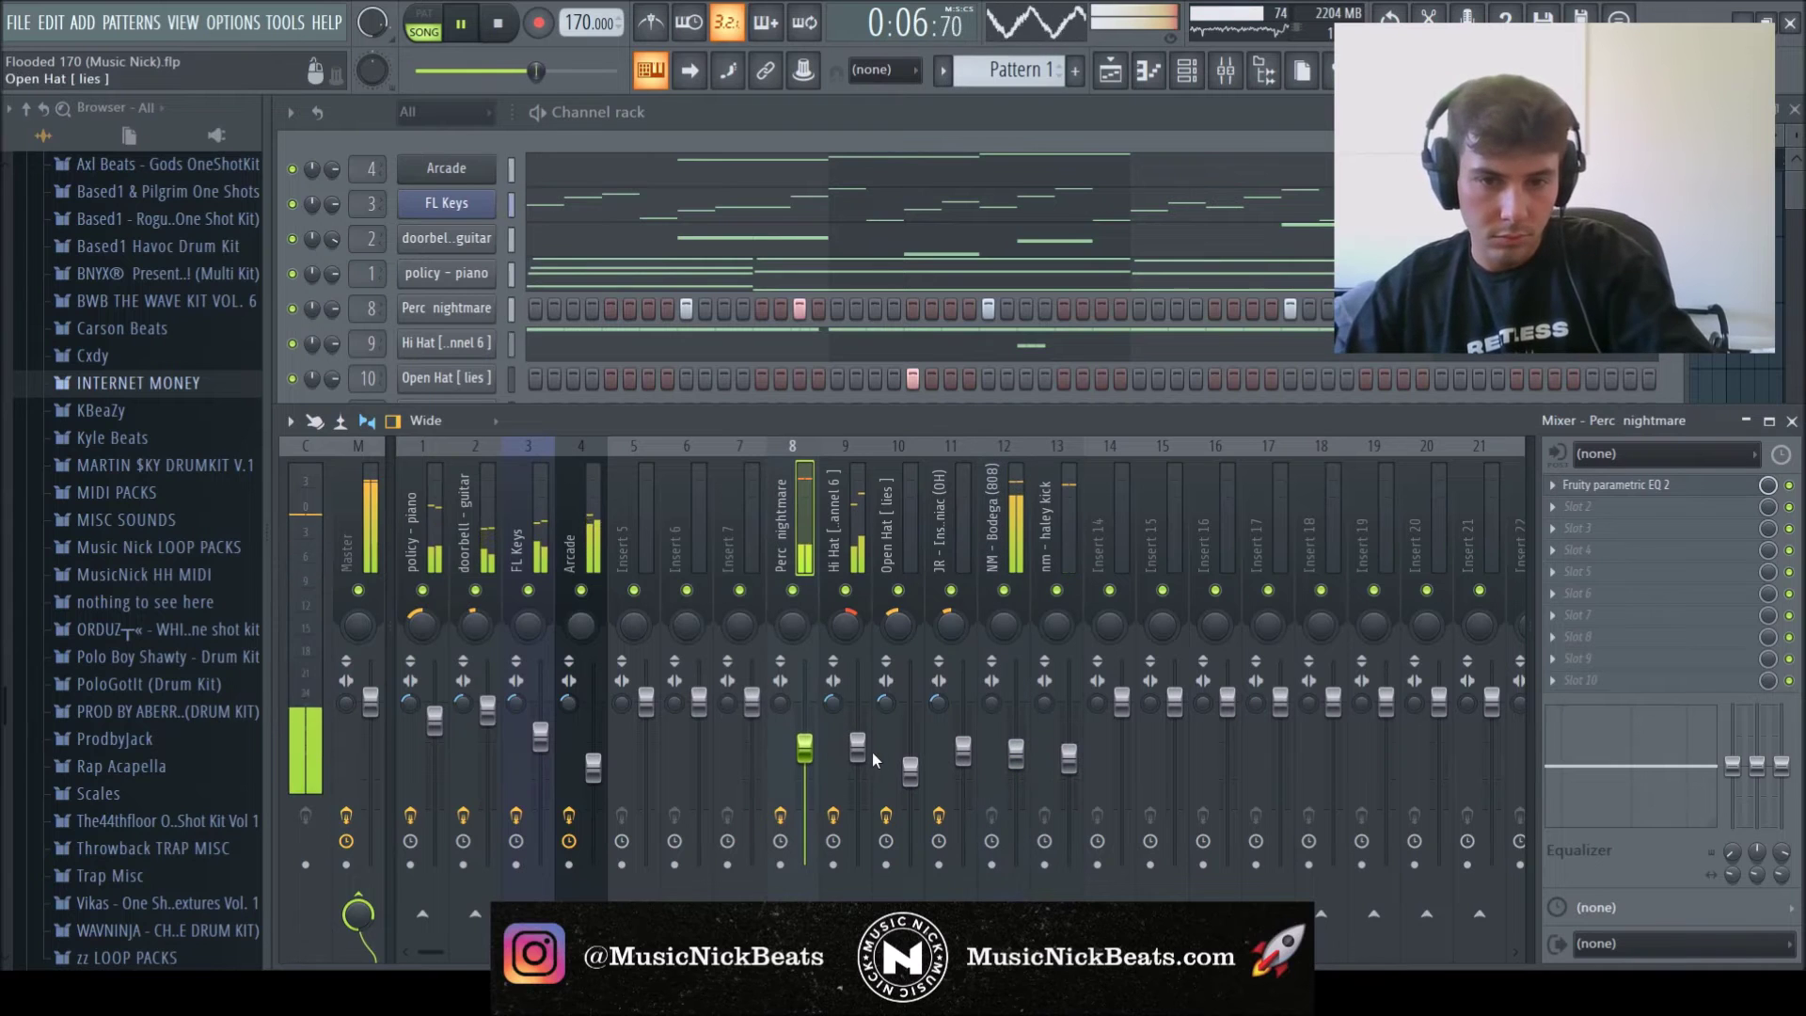
drag(857, 746, 856, 751)
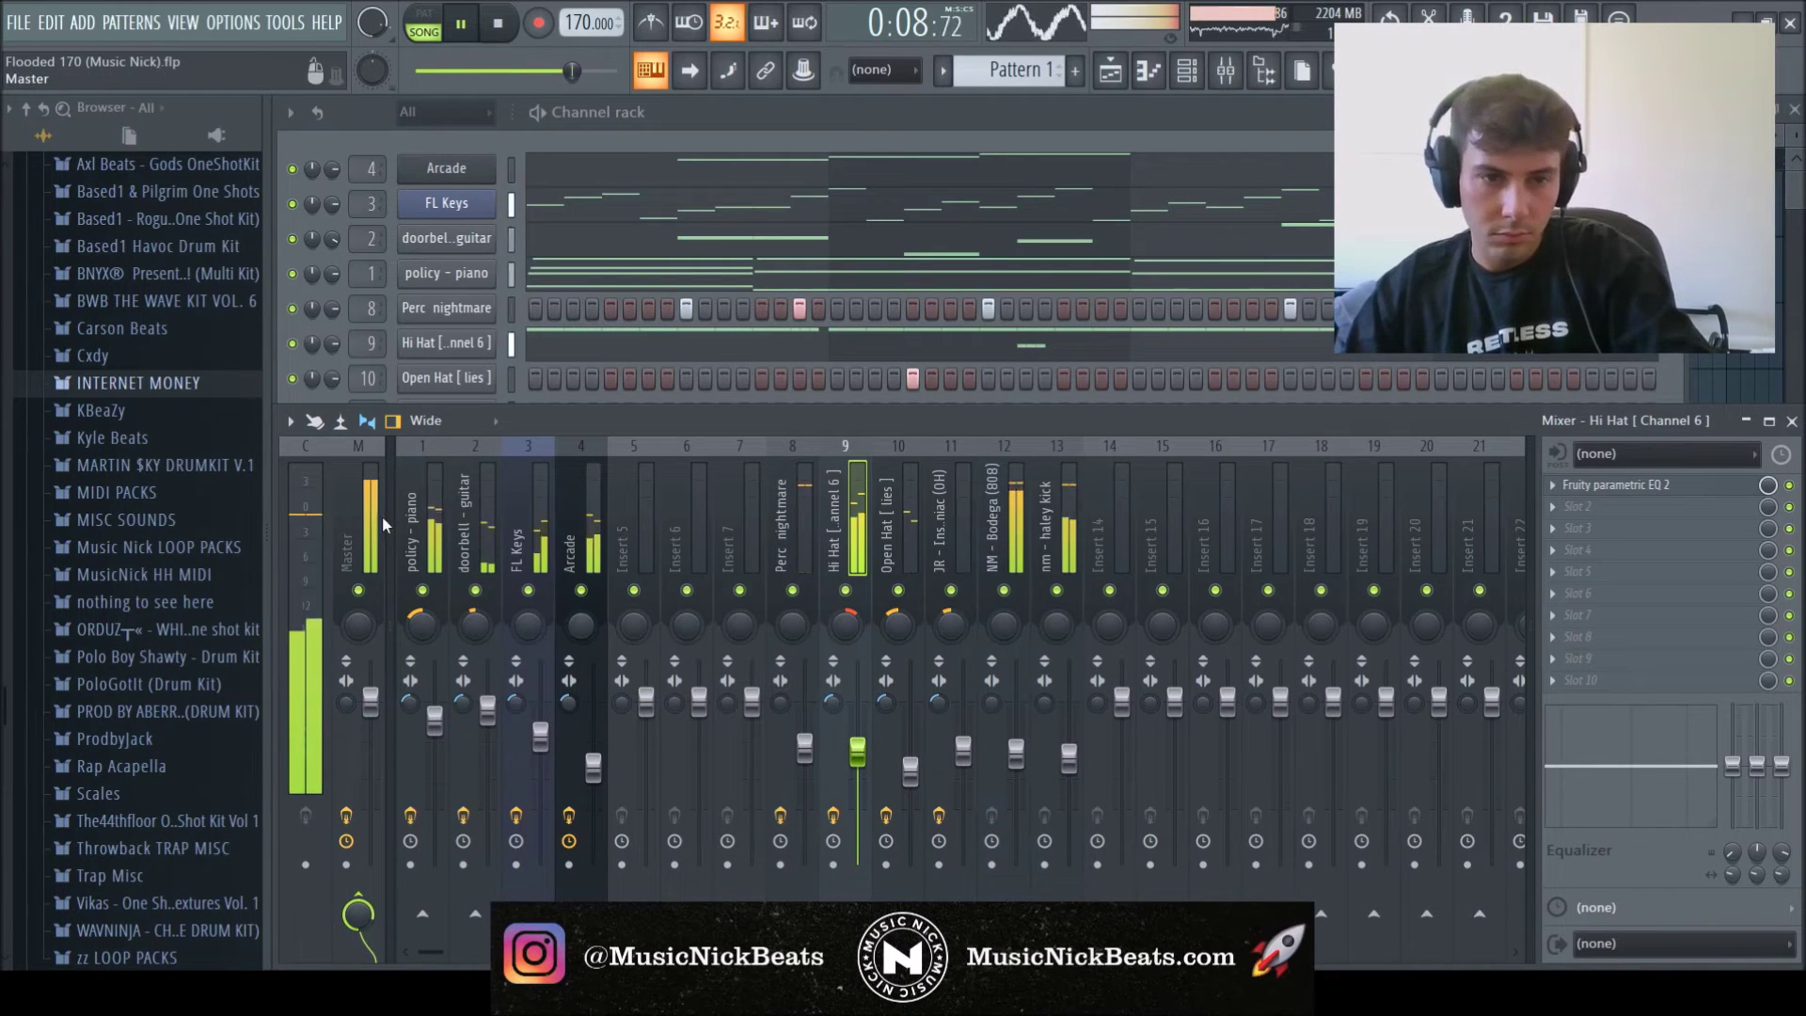
- Lower the mixer faders of the piano, guitar, FL Keys and Arcade melody tracks slightly
click(382, 518)
click(487, 711)
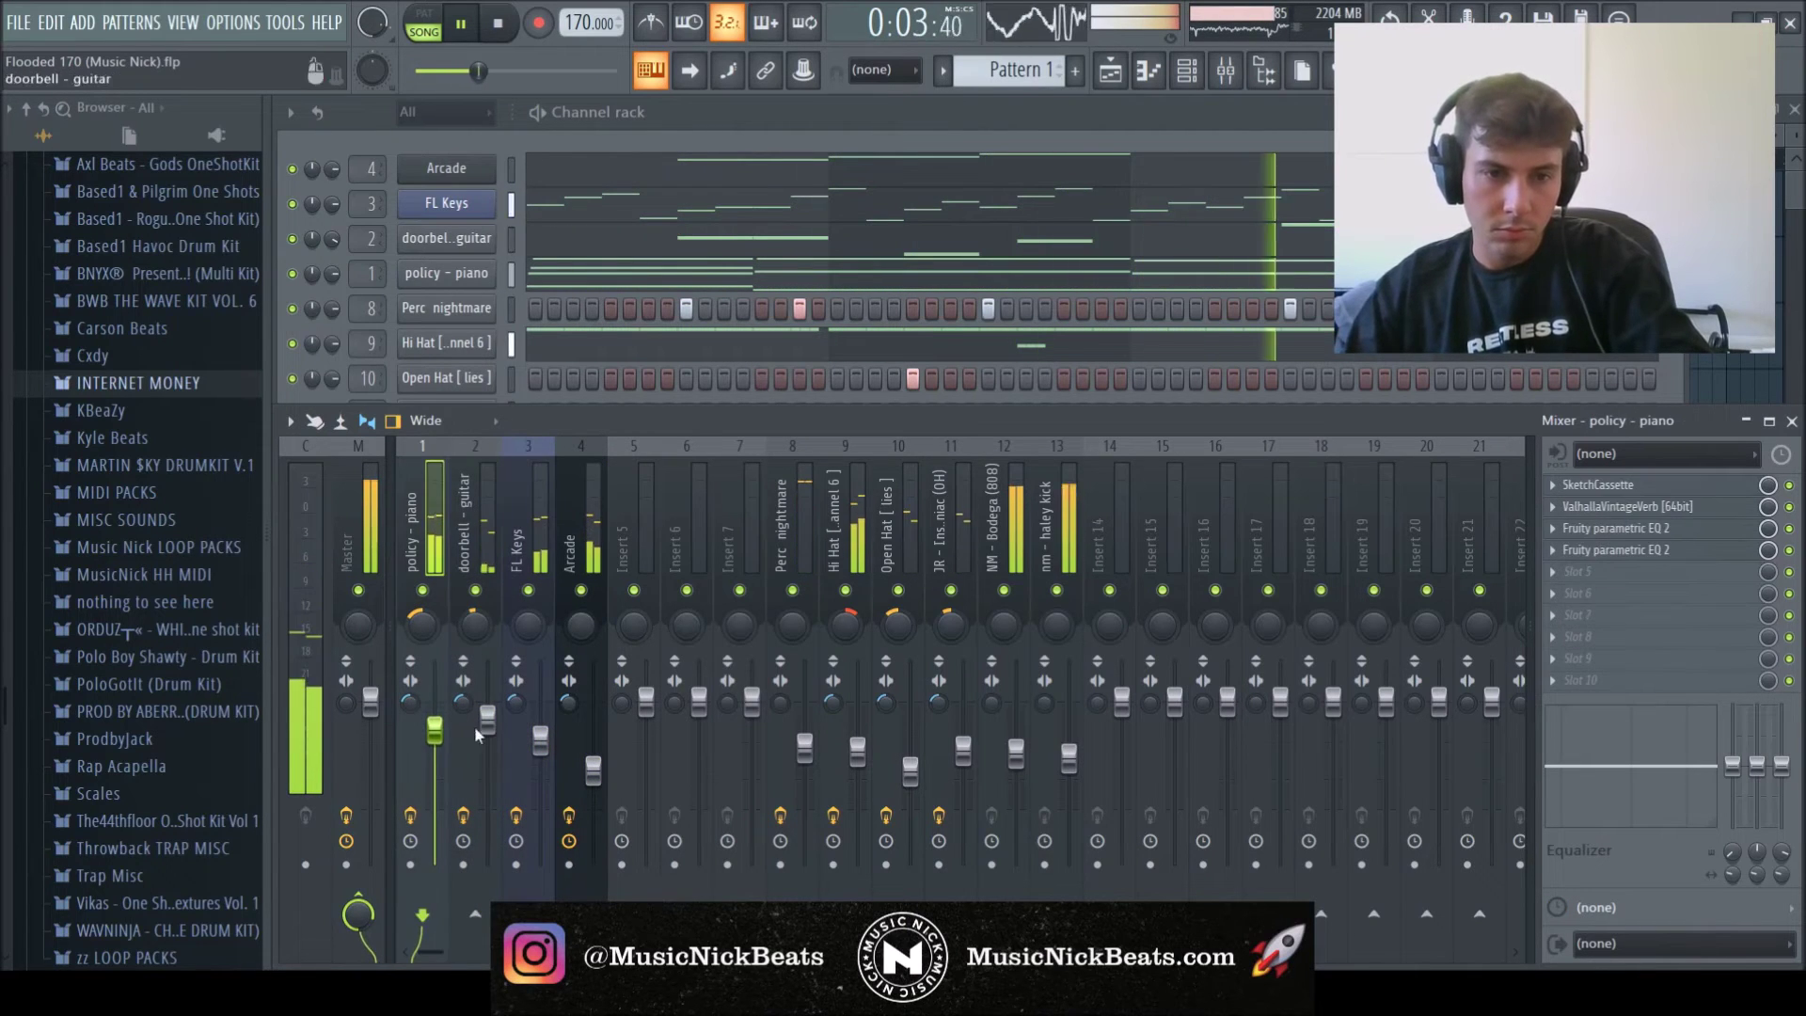
click(523, 739)
click(599, 764)
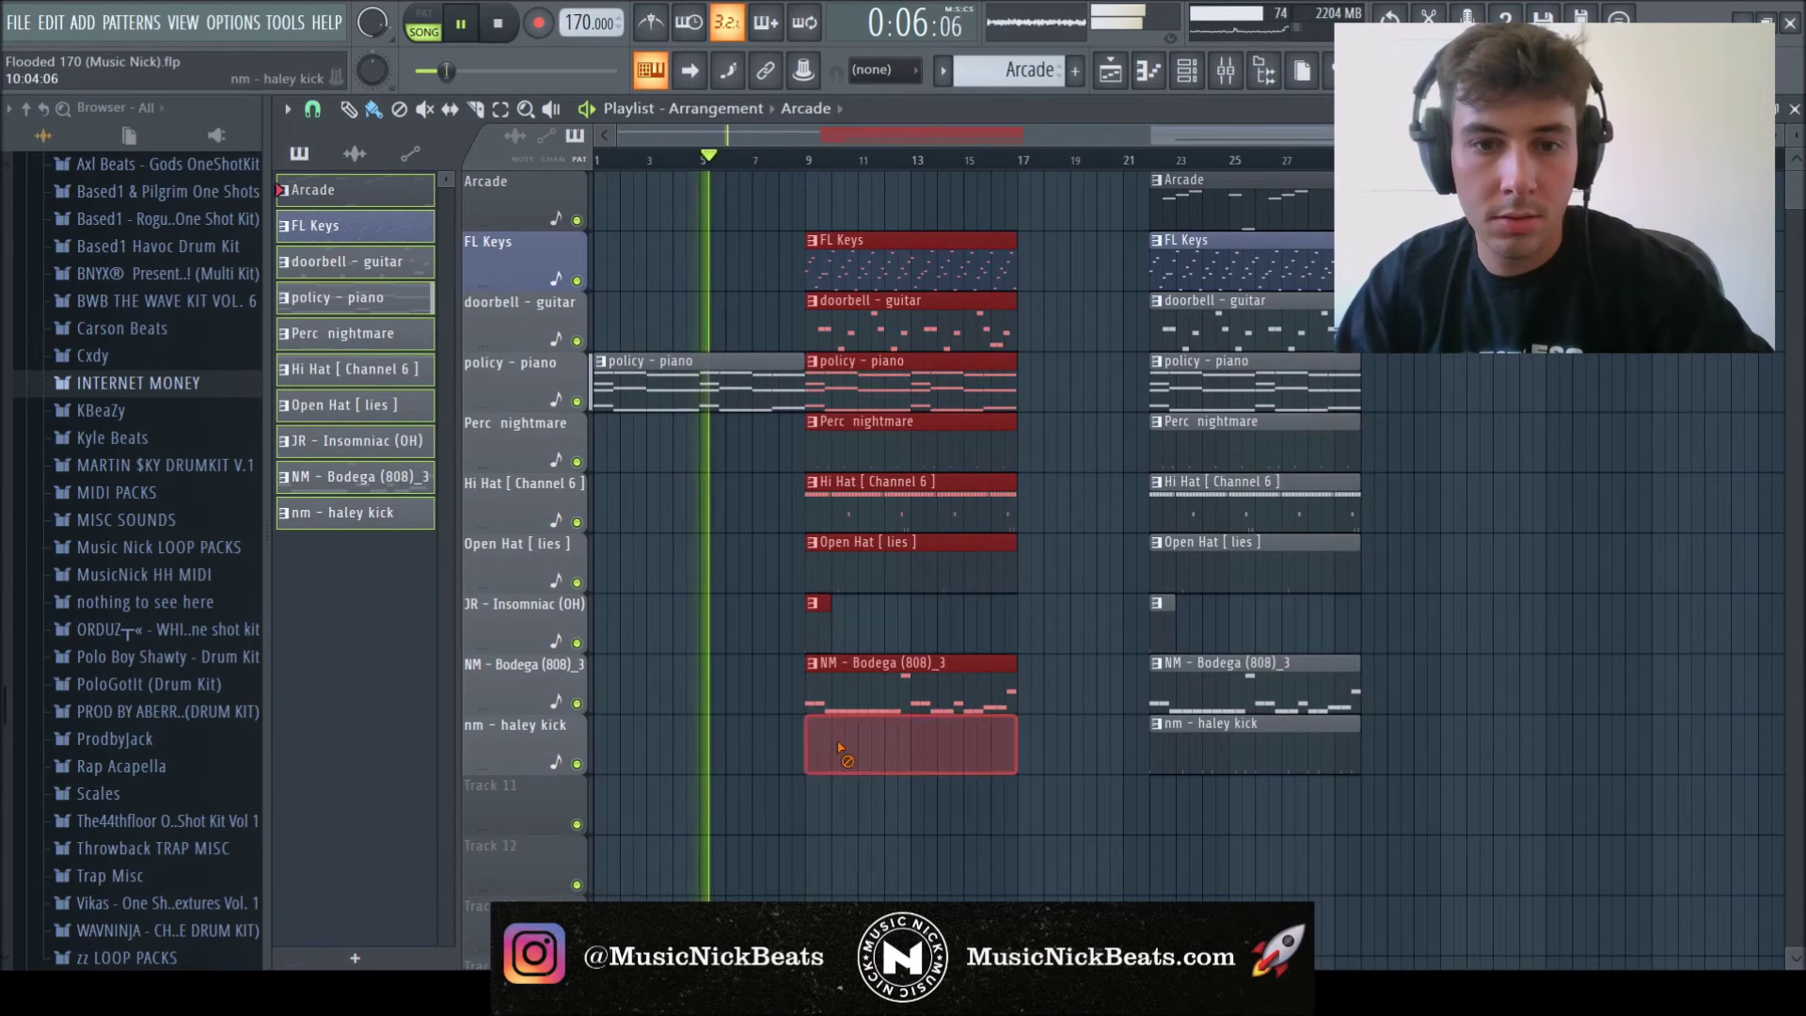
- Remove the Open Hat and kick clips from bars 9 to 16 and move the copied full set of clips to bar 17
scroll(706, 714, up, 5)
right_click(997, 567)
scroll(988, 564, down, 3)
drag(1519, 832, 1034, 311)
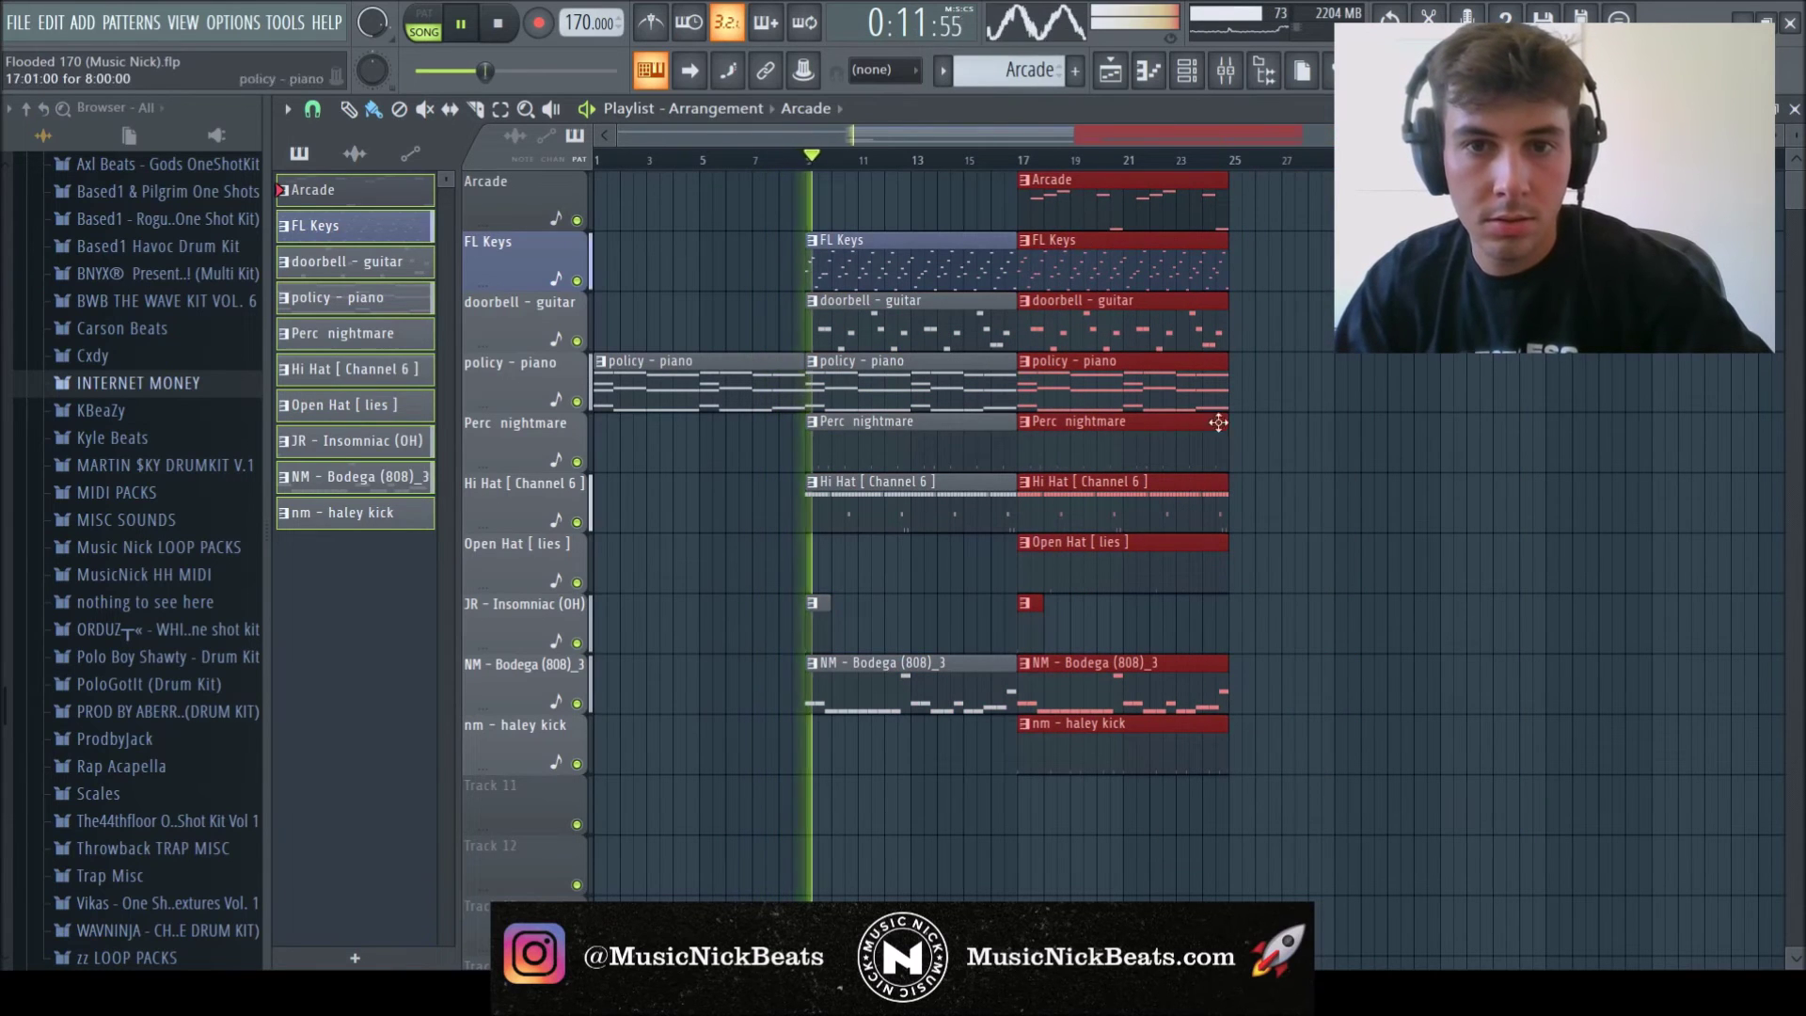
scroll(1270, 524, up, 1)
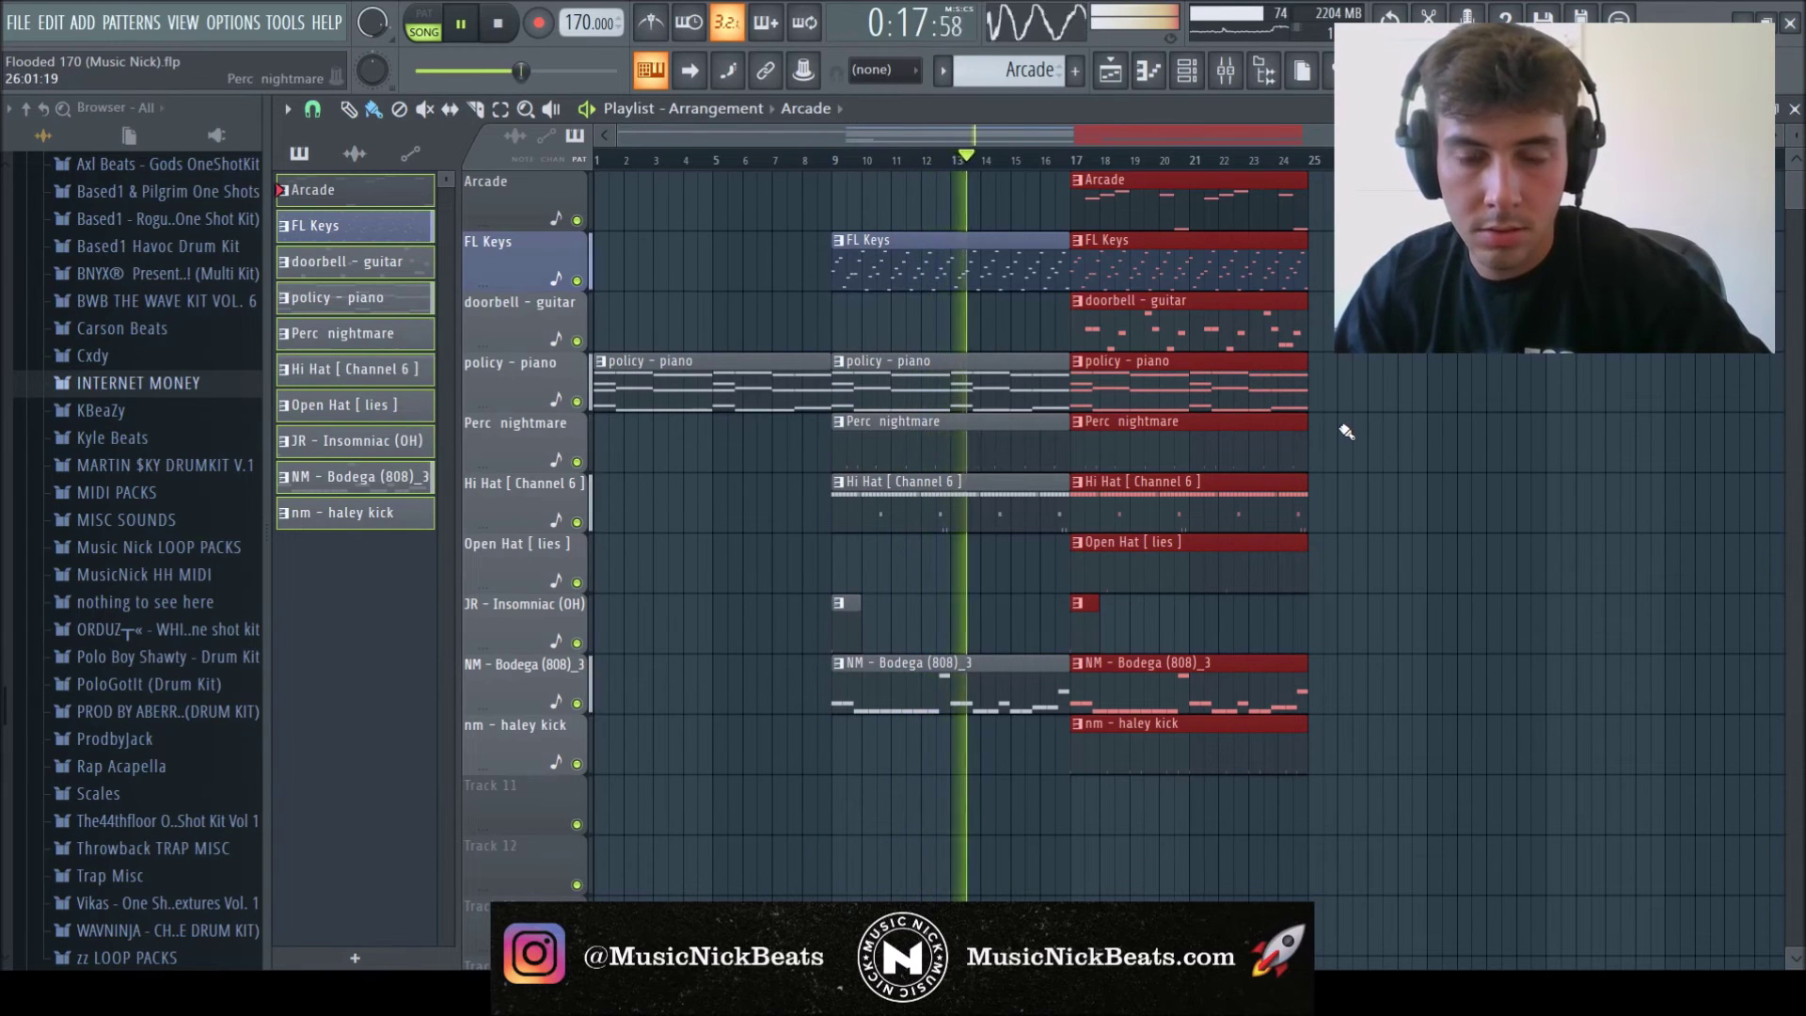
- Raise the doorbell - guitar mixer fader to 94% (-1.5 dB) and return to the playlist
key(F6)
key(F9)
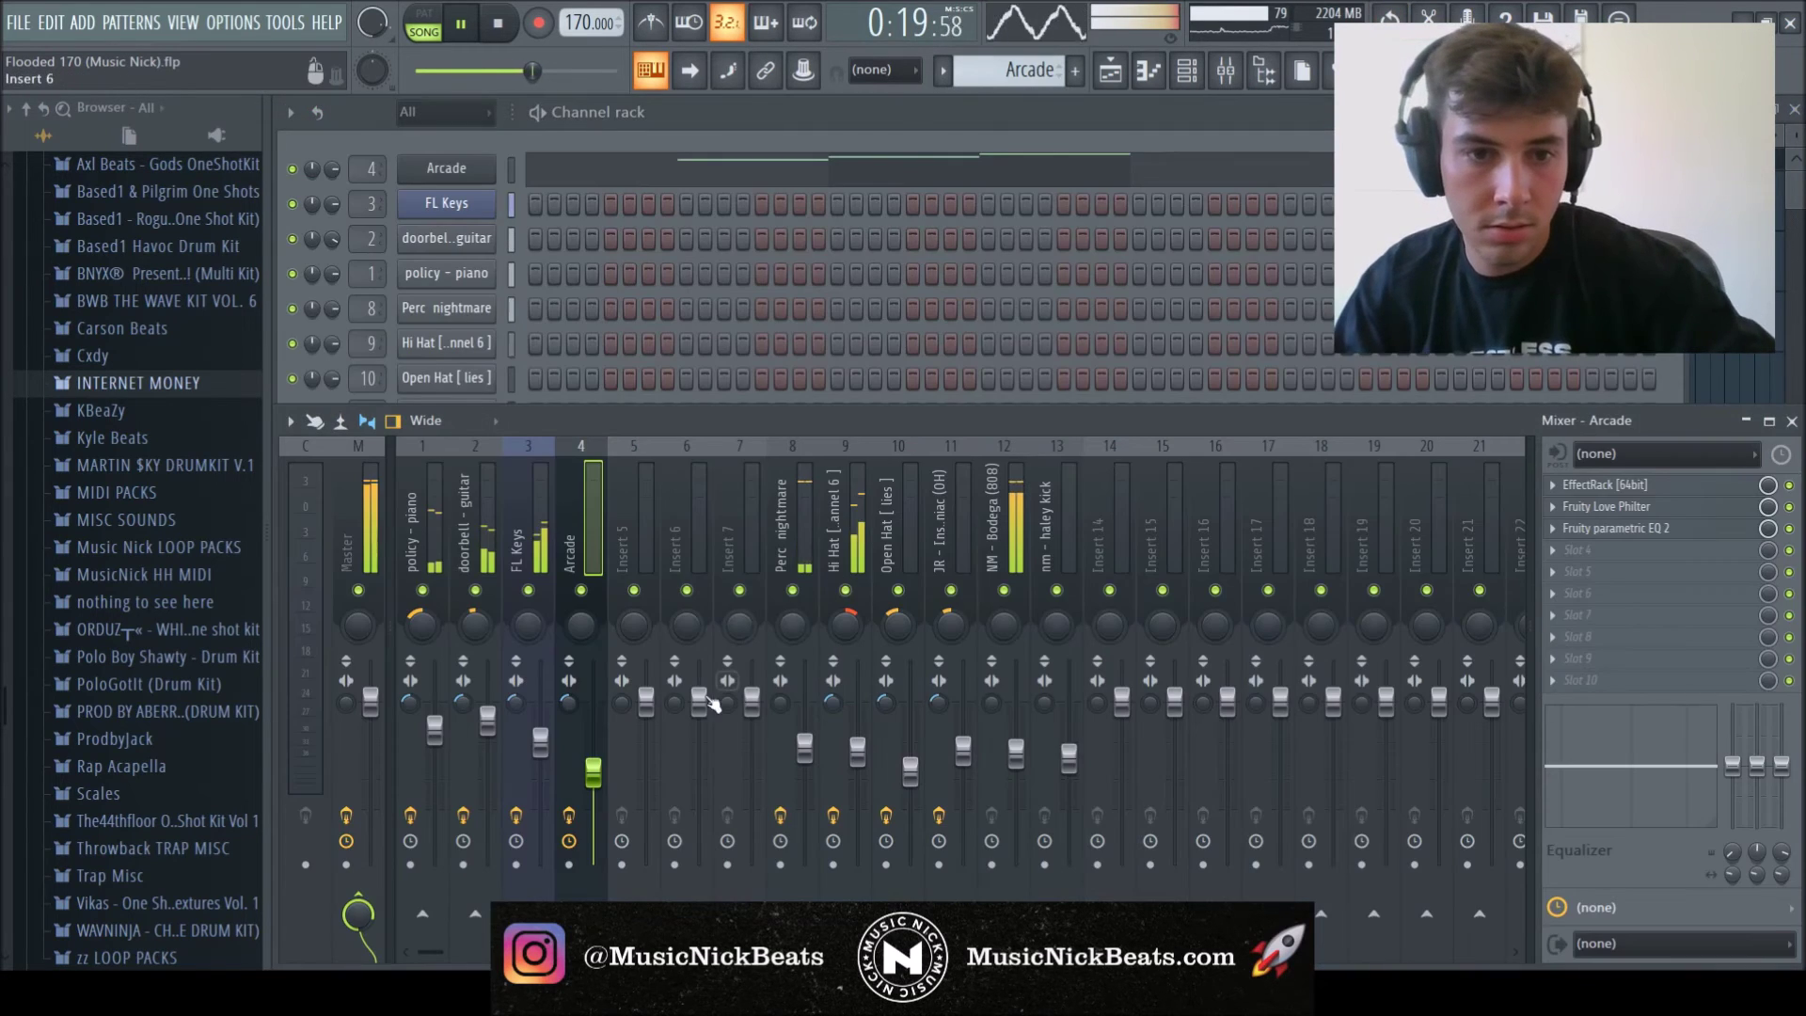
click(488, 720)
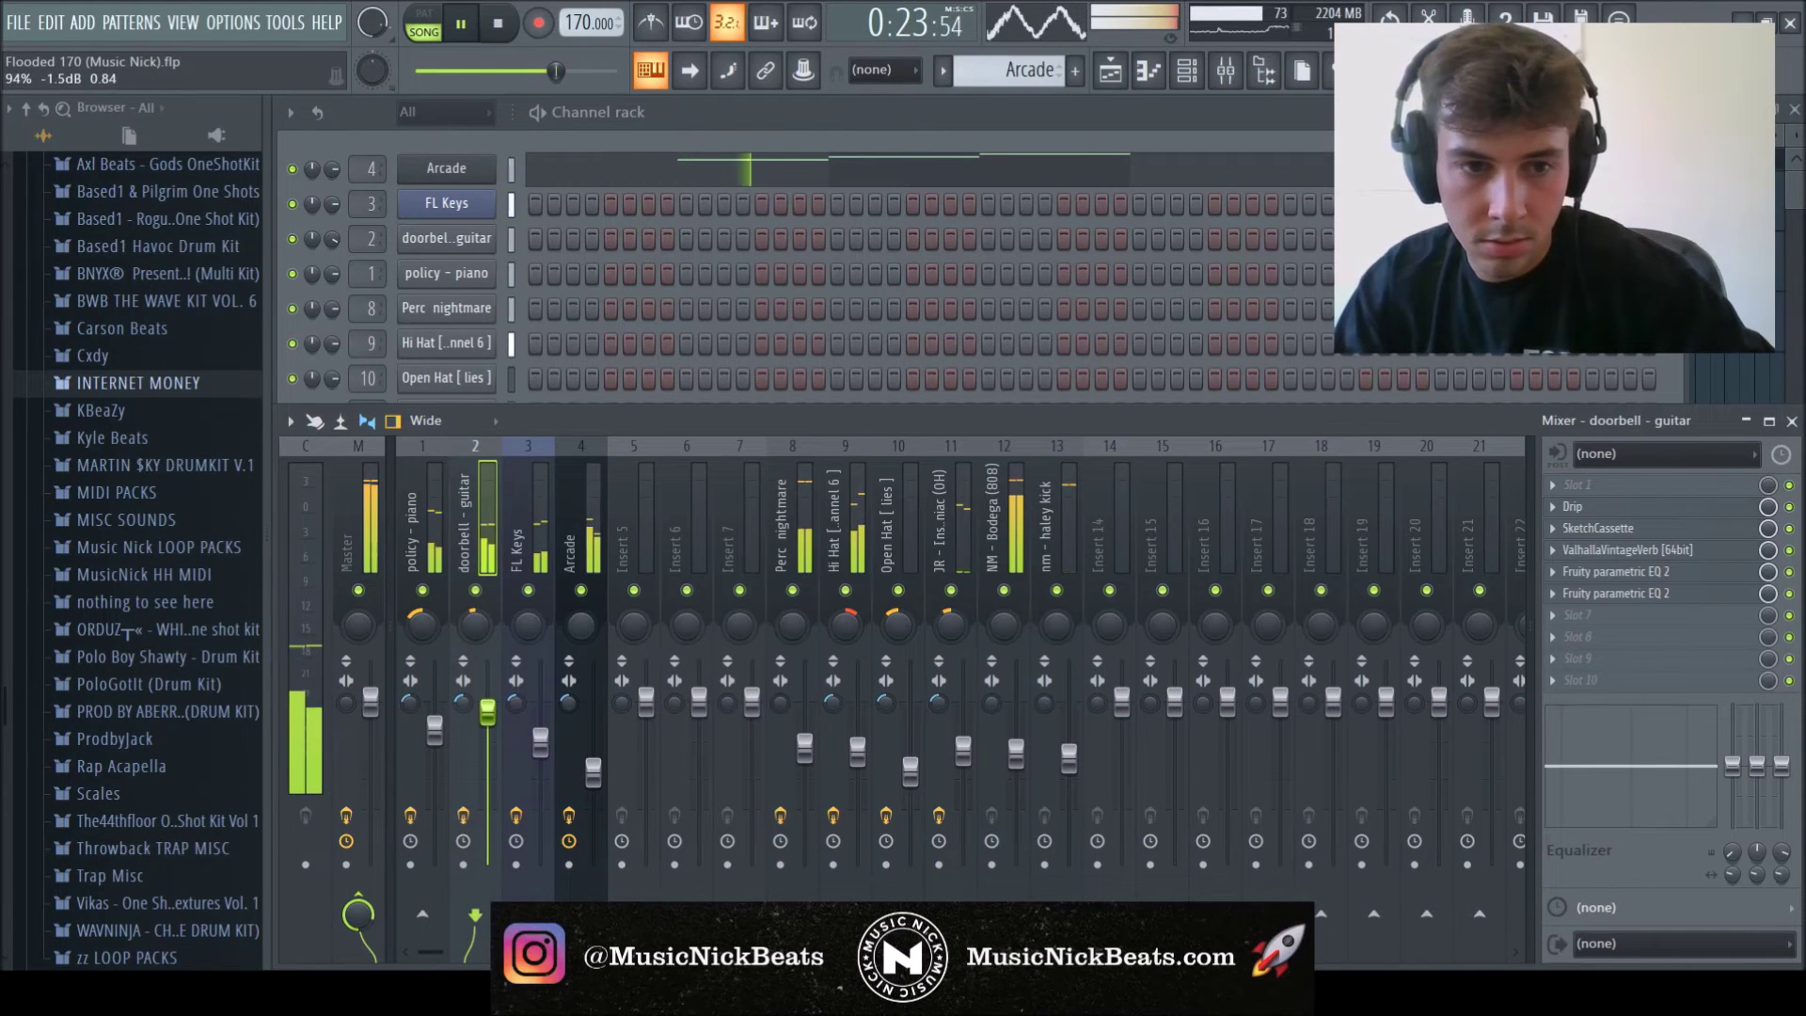
right_click(1725, 379)
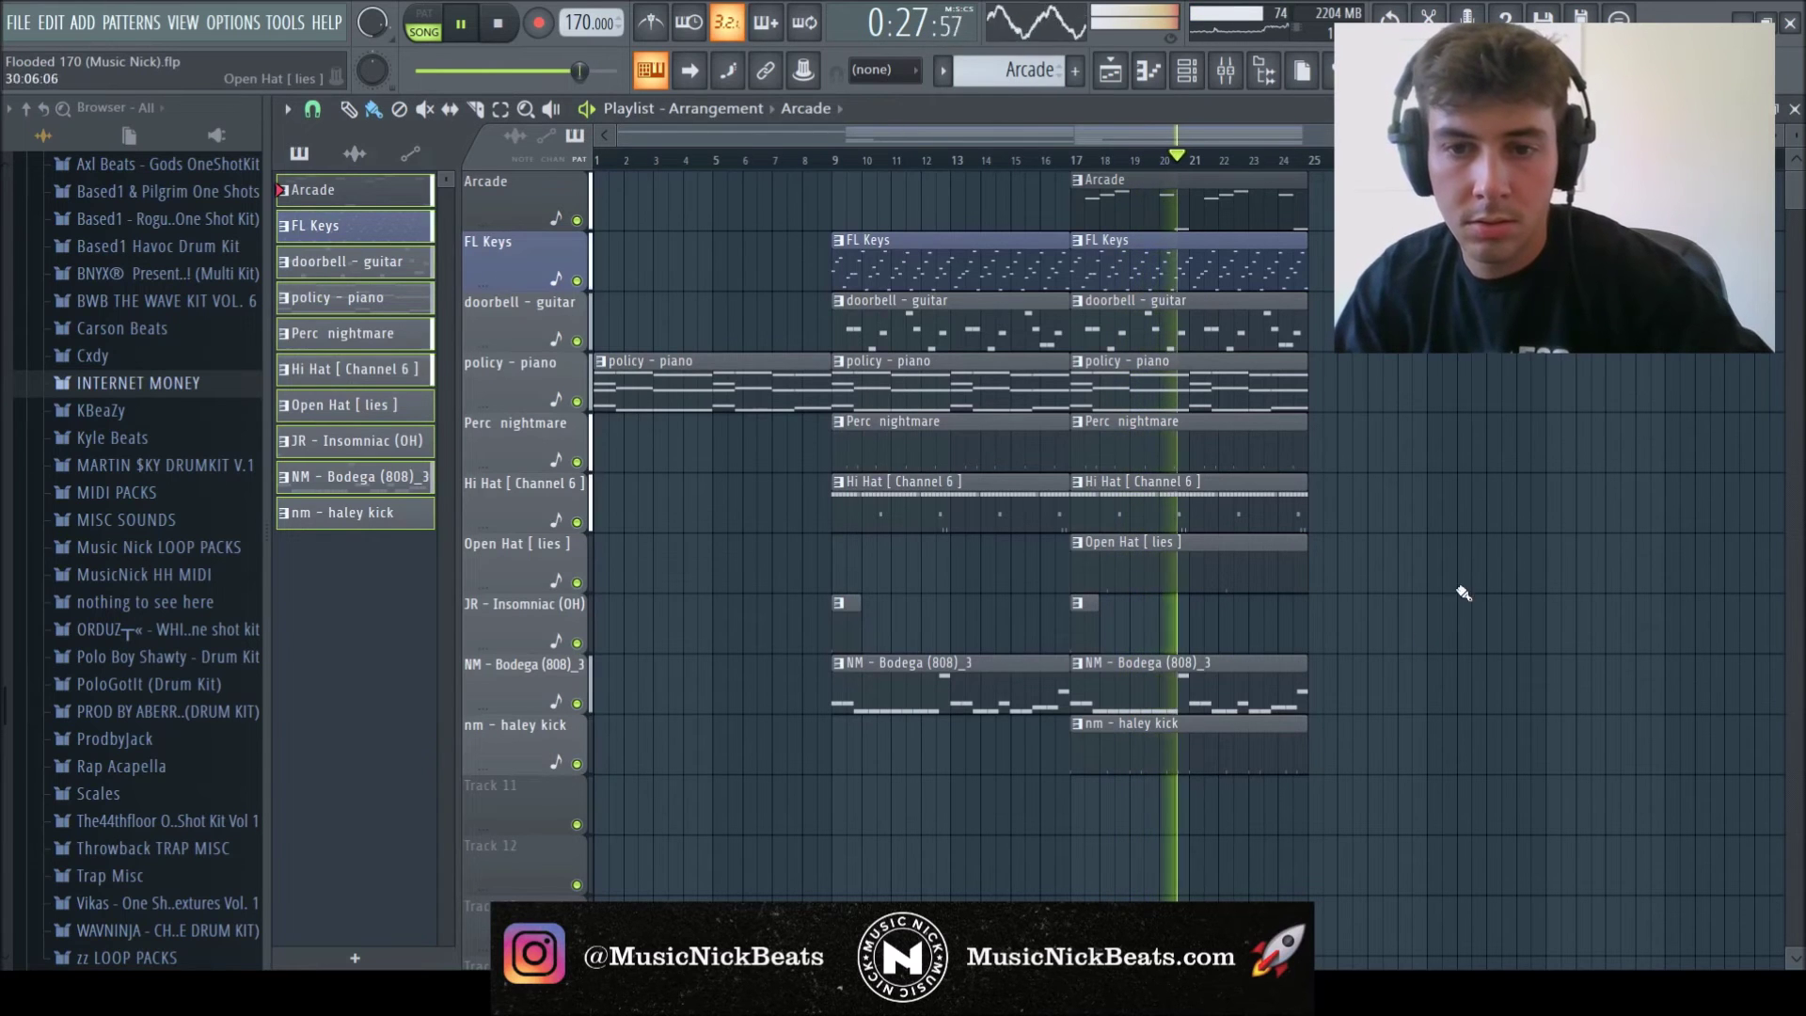
- Duplicate the clips of bars 9 to 24 to bar 25 and delete the copied JR - Insomniac (OH) clip at bar 25
drag(1421, 769, 848, 159)
key(ctrl+b)
scroll(1291, 656, down, 1)
ctrl+click(1114, 616)
key(Delete)
- Cut the first bar off the Perc nightmare, Hi Hat and 808 clips at bar 25 so they start at bar 26
drag(1159, 743, 1104, 458)
scroll(1148, 445, up, 1)
scroll(1149, 445, up, 2)
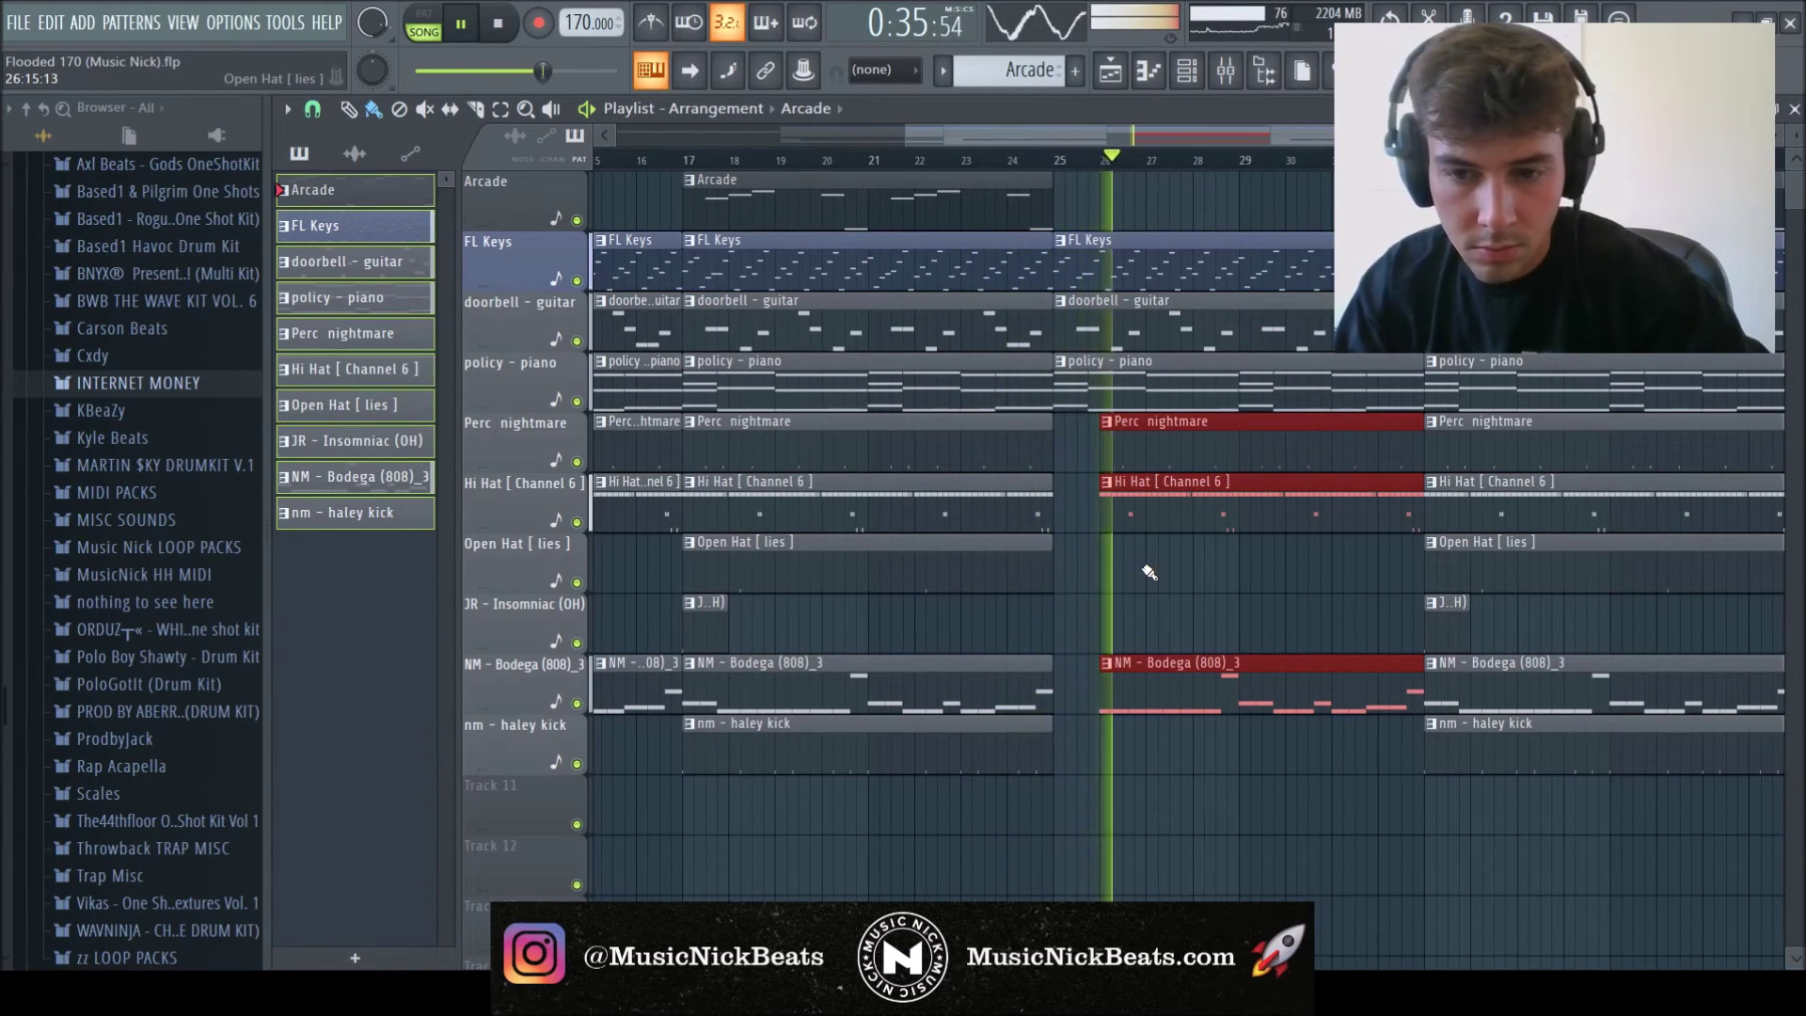
scroll(1241, 583, down, 1)
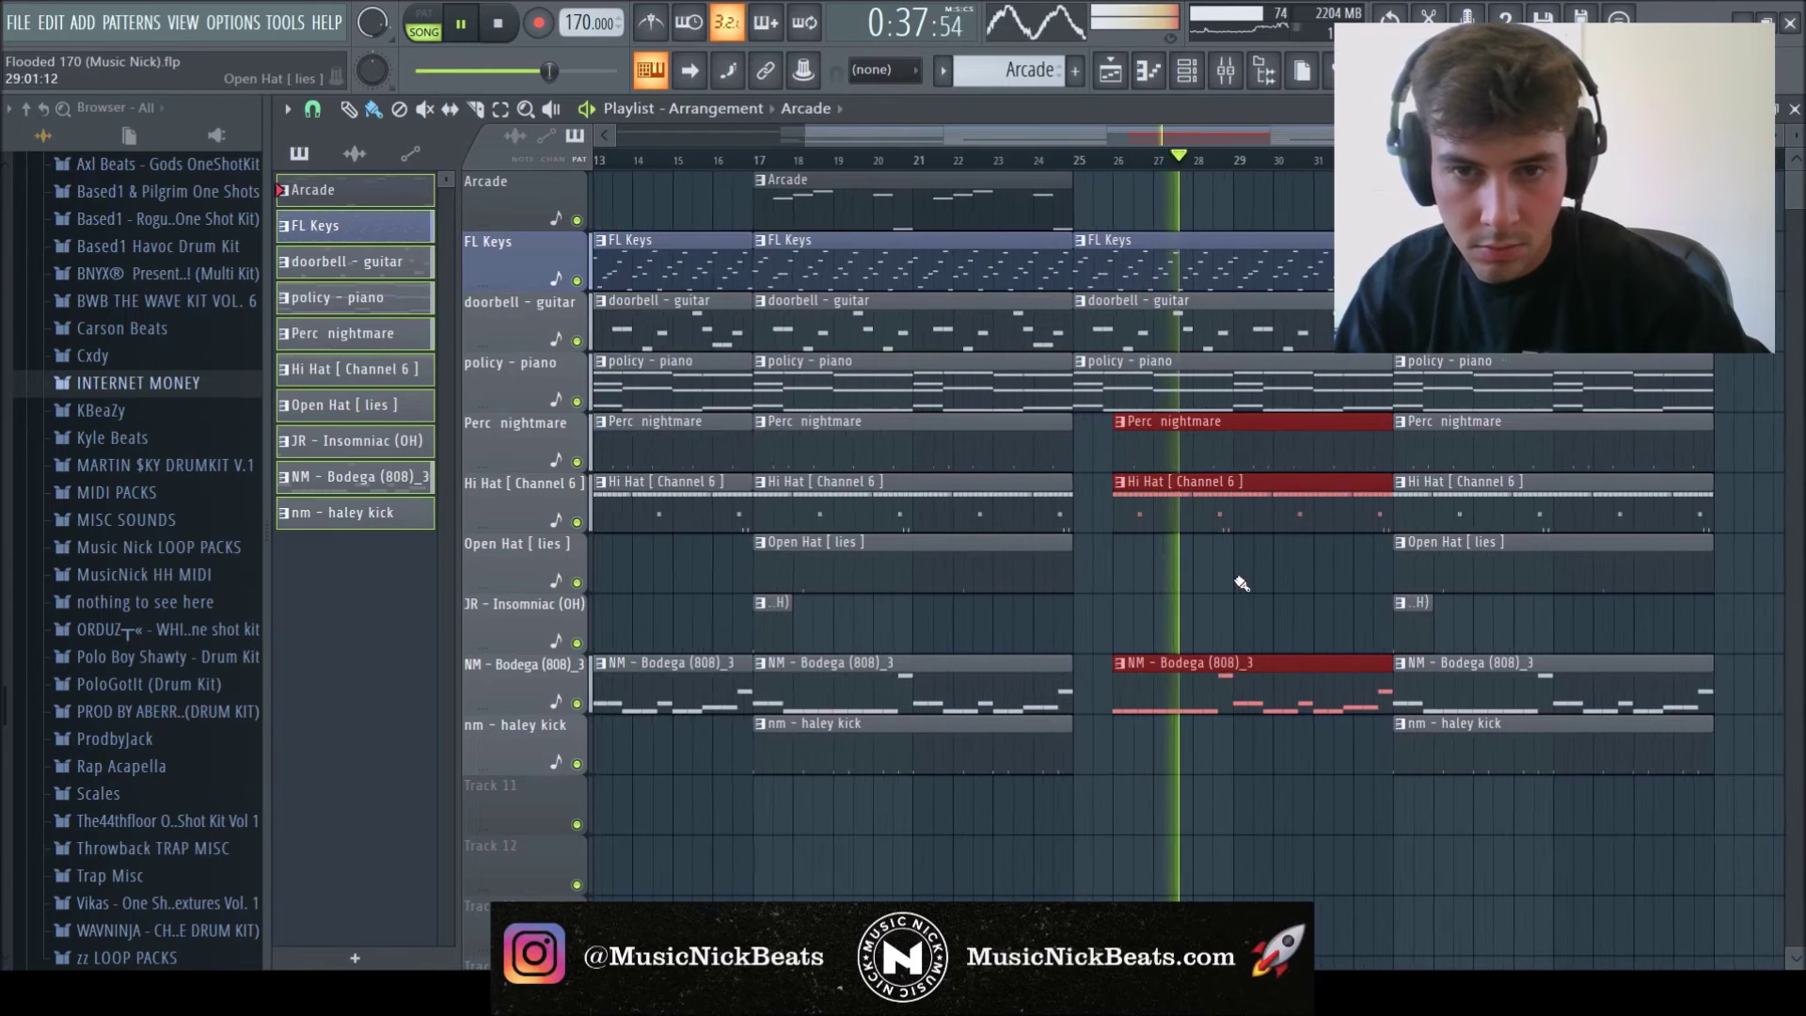
scroll(1241, 584, down, 2)
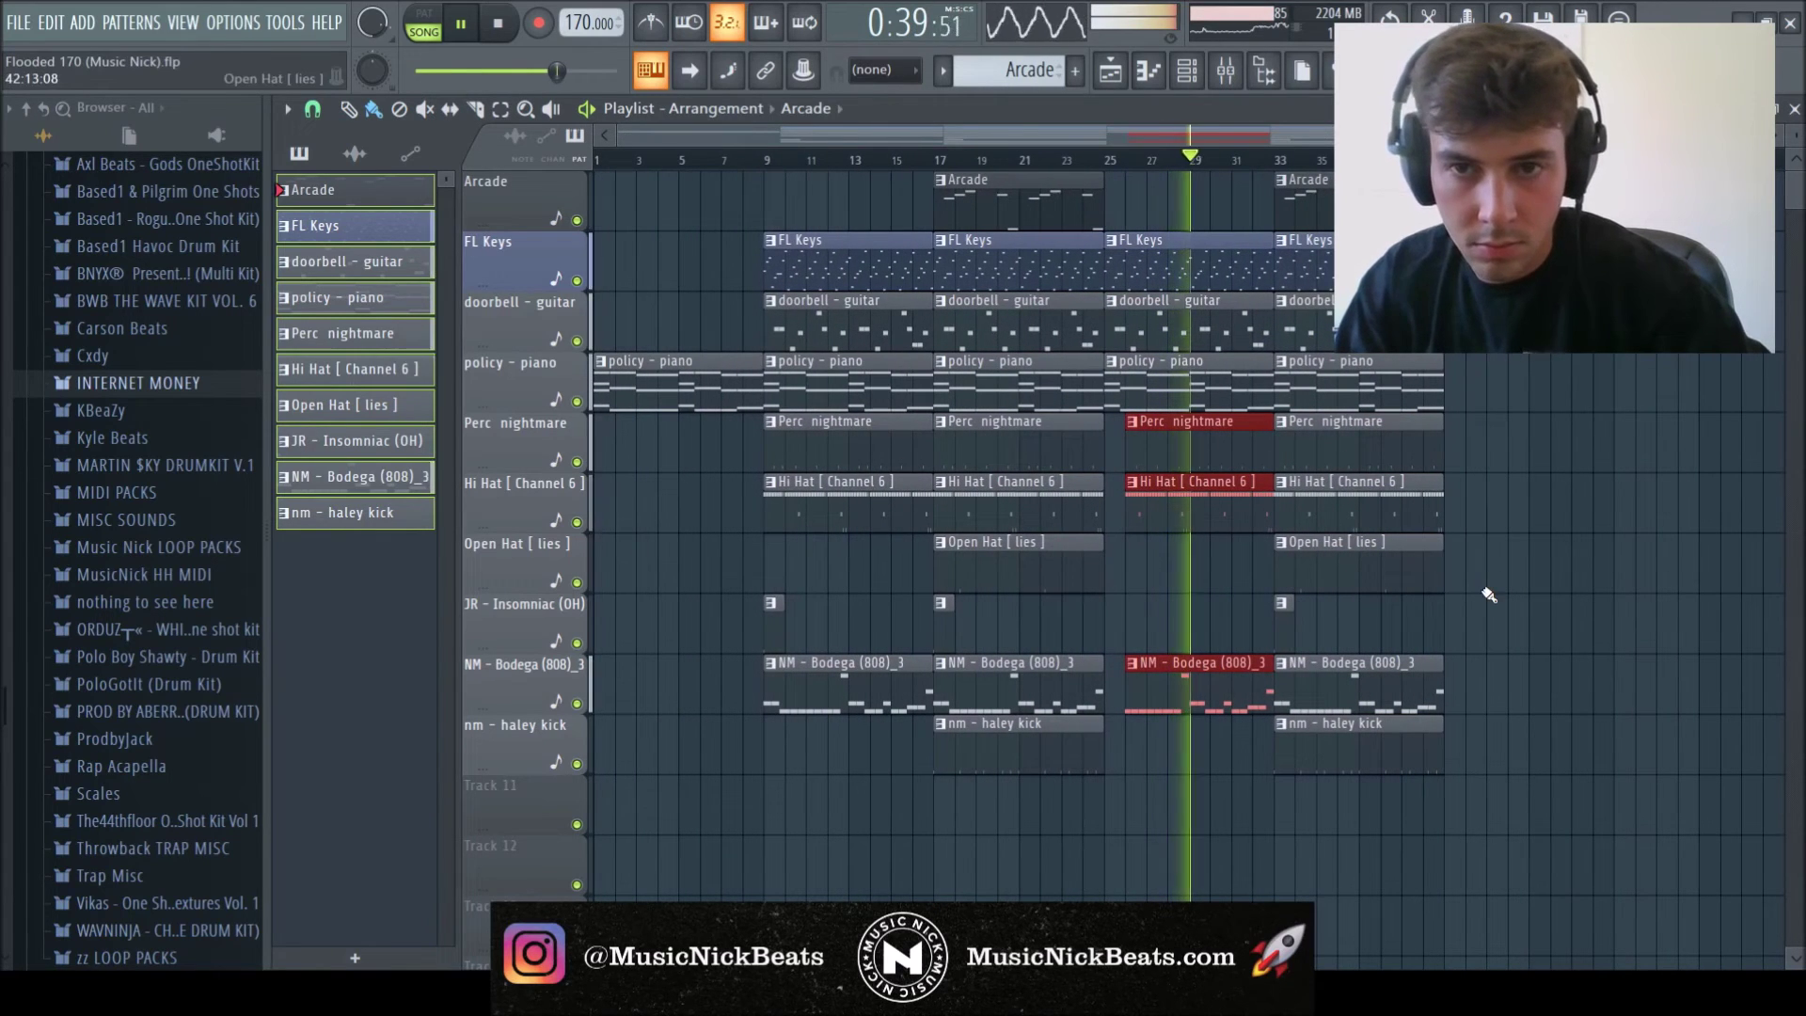
scroll(1489, 594, up, 2)
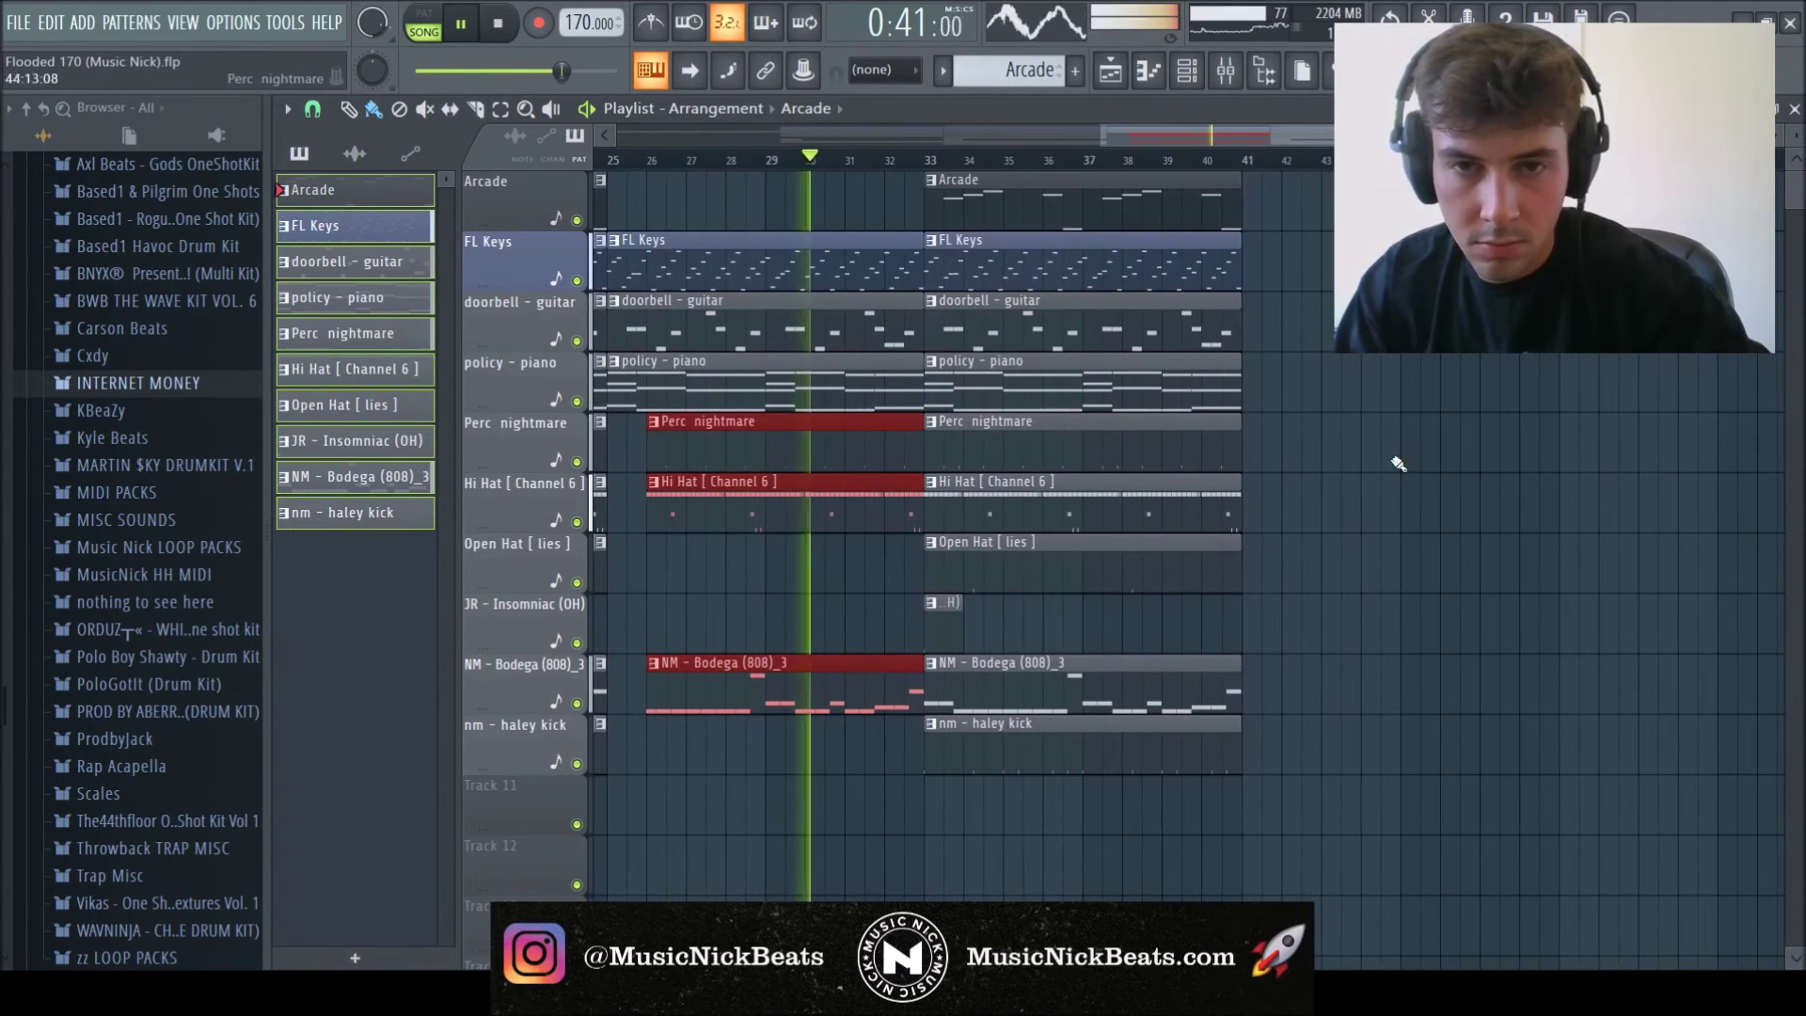
- Delete the FL Keys and Arcade clips from bars 33 to 40, keeping the guitar, and save the project
right_click(1032, 280)
scroll(1238, 633, down, 1)
mouse_move(978, 617)
mouse_down()
mouse_move(972, 546)
mouse_move(978, 617)
mouse_up()
ctrl+click(1375, 617)
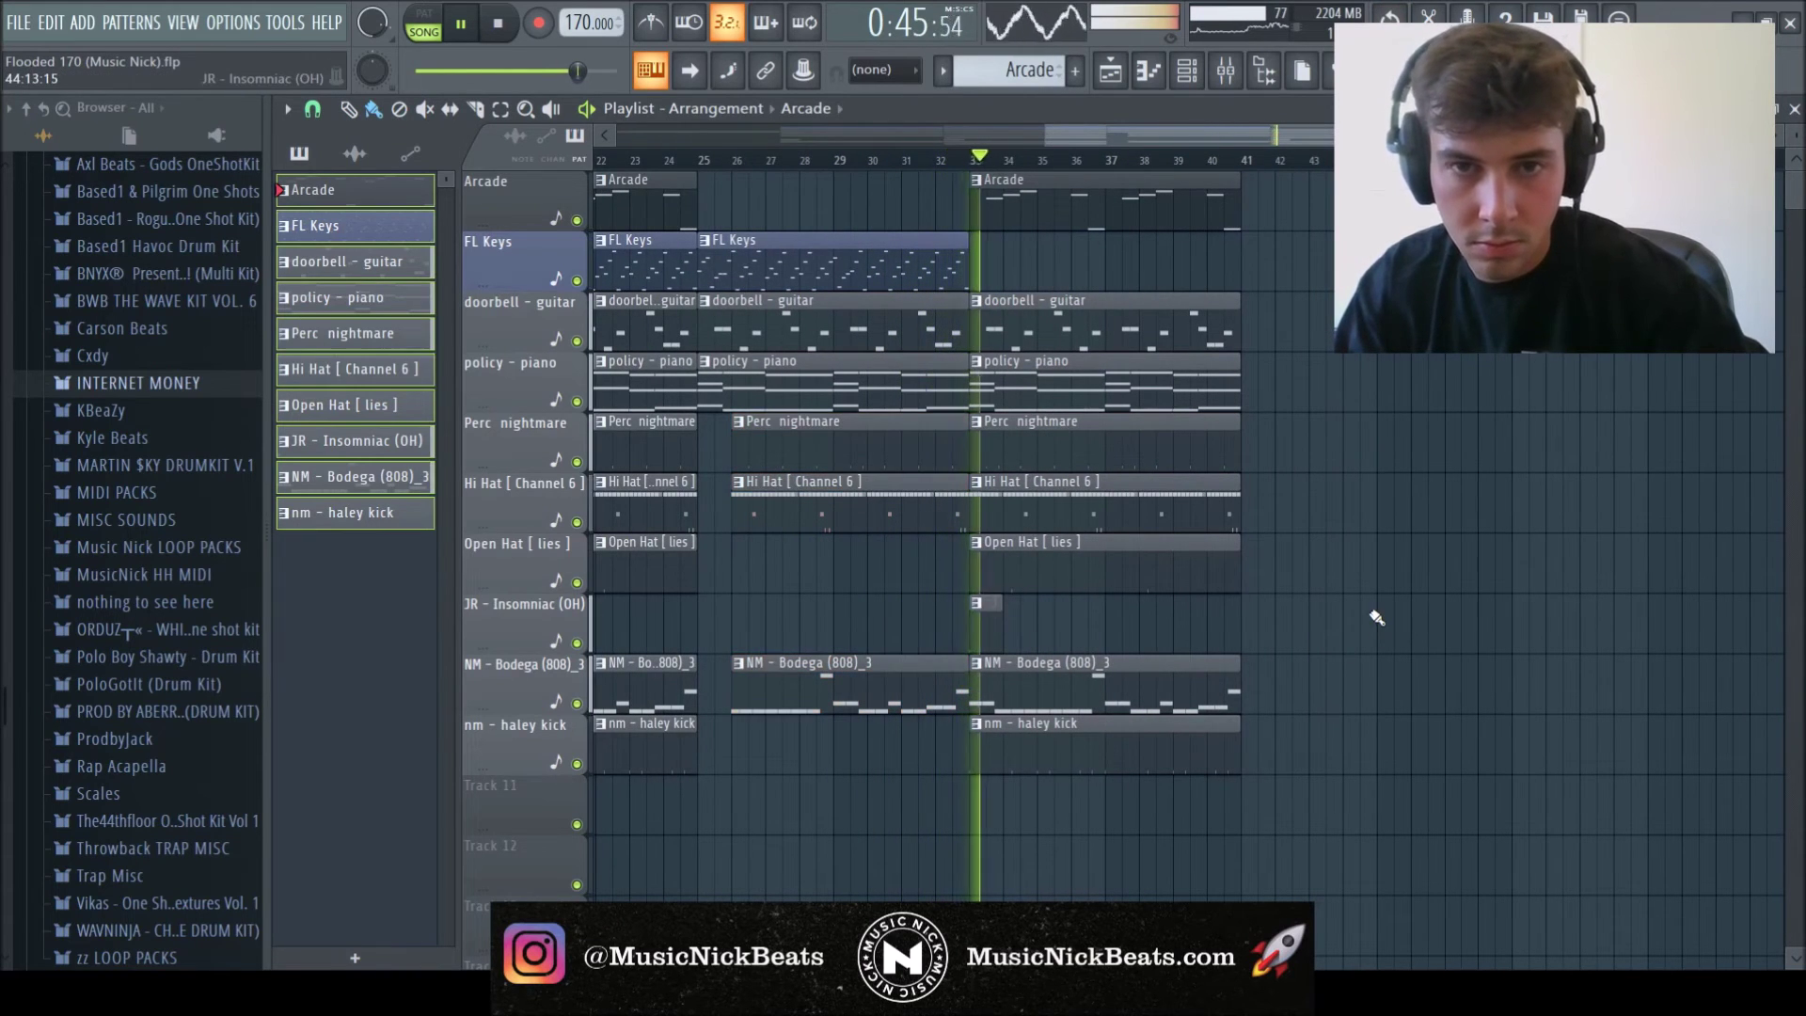
right_click(1214, 344)
key(ctrl+z)
right_click(1113, 223)
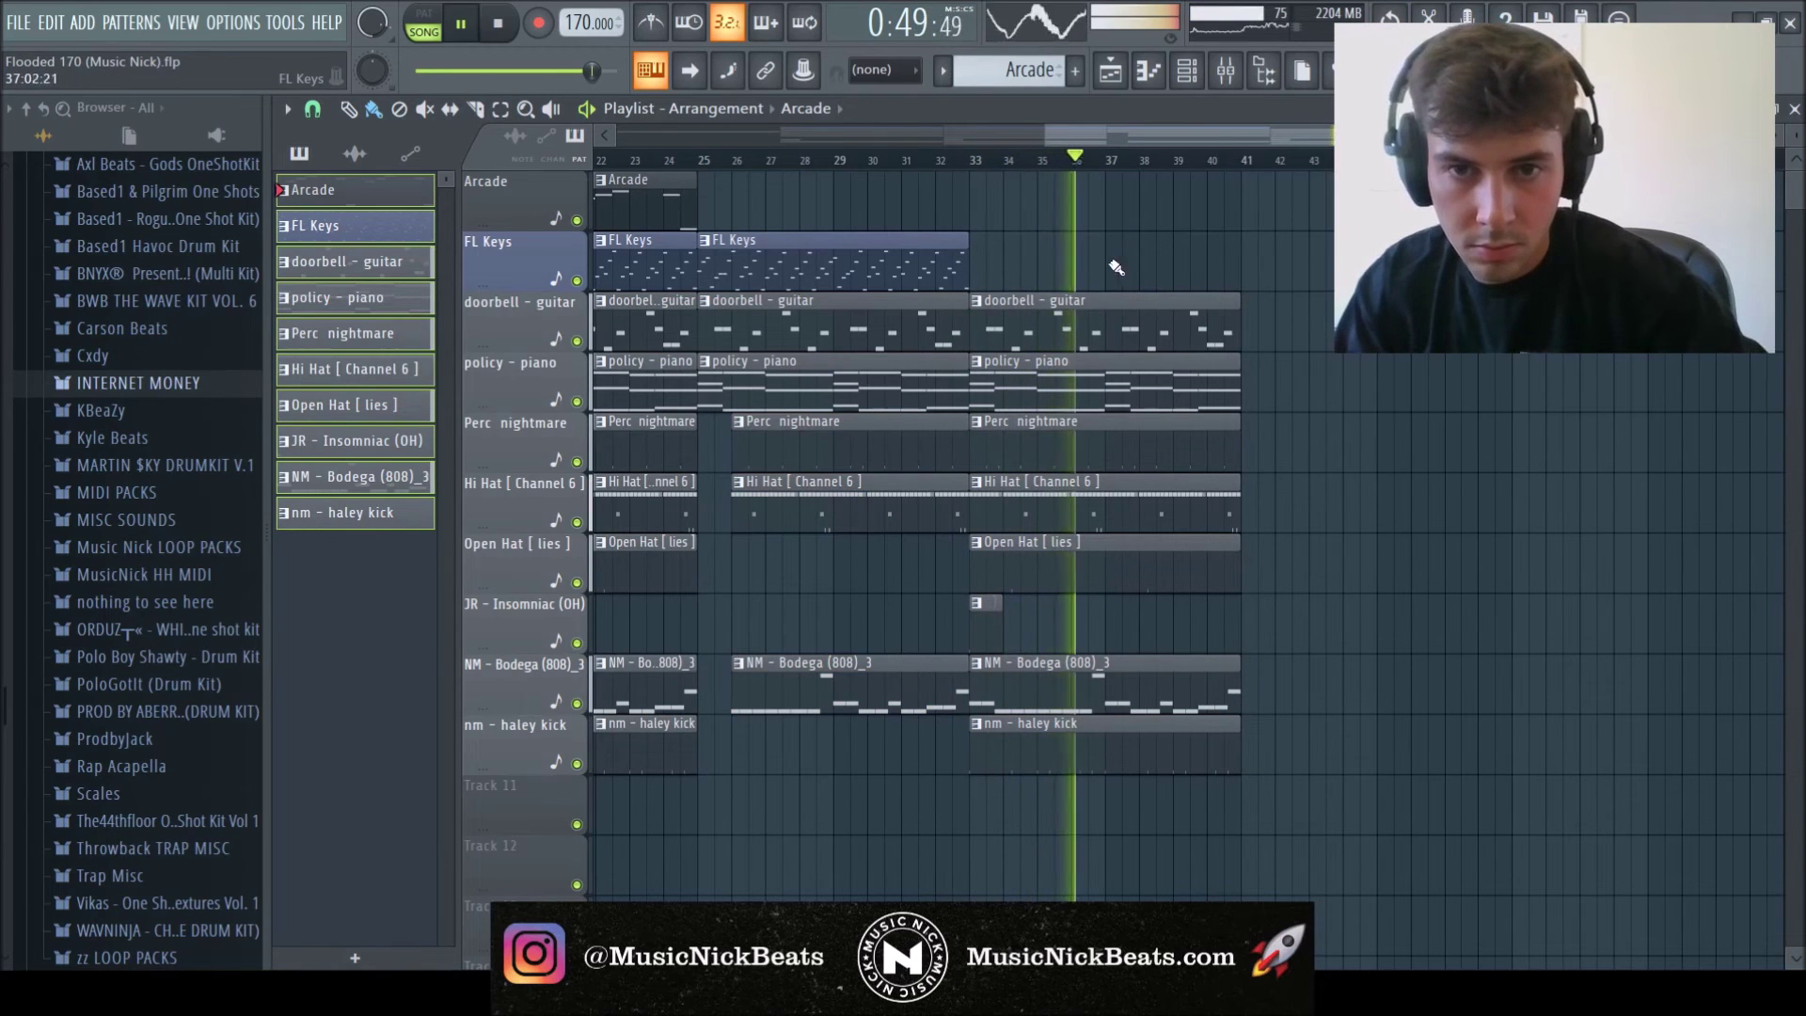
key(ctrl+s)
- Copy the piano, Perc nightmare, Hi Hat, Open Hat and JR - Insomniac clips from bar 33 to bar 41
scroll(940, 323, down, 3)
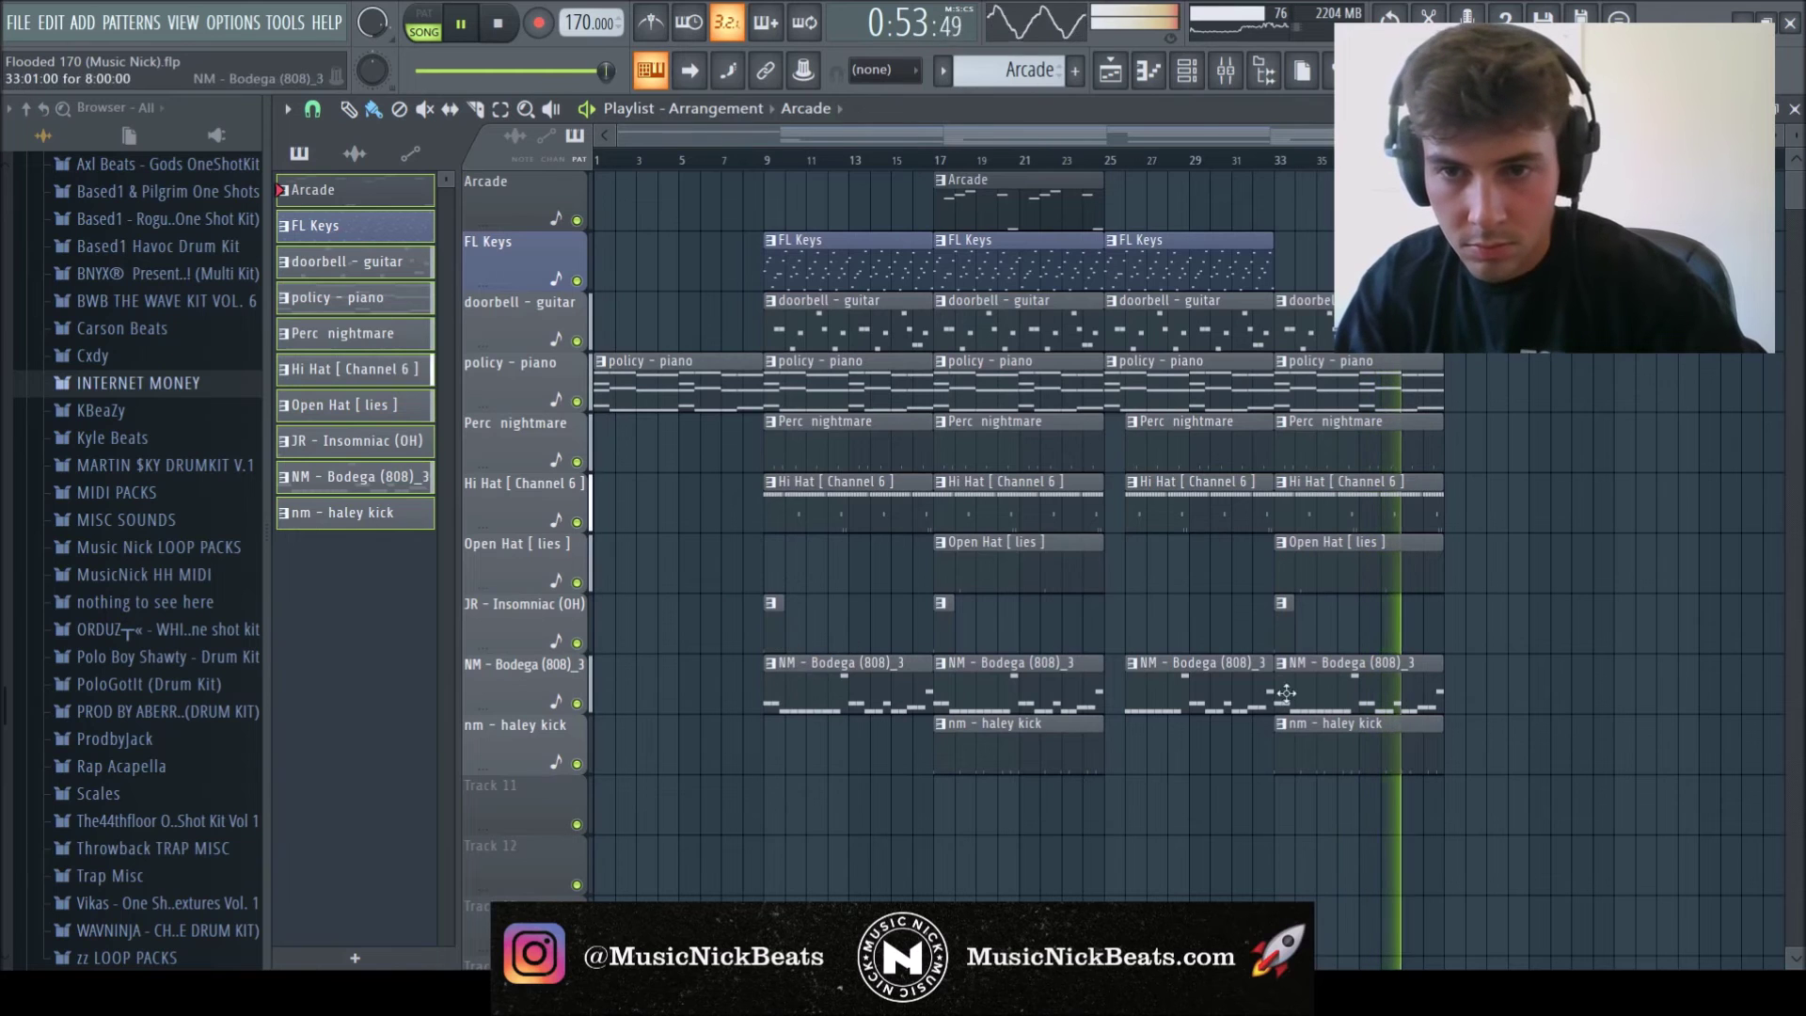
drag(1176, 134, 1421, 133)
key(space)
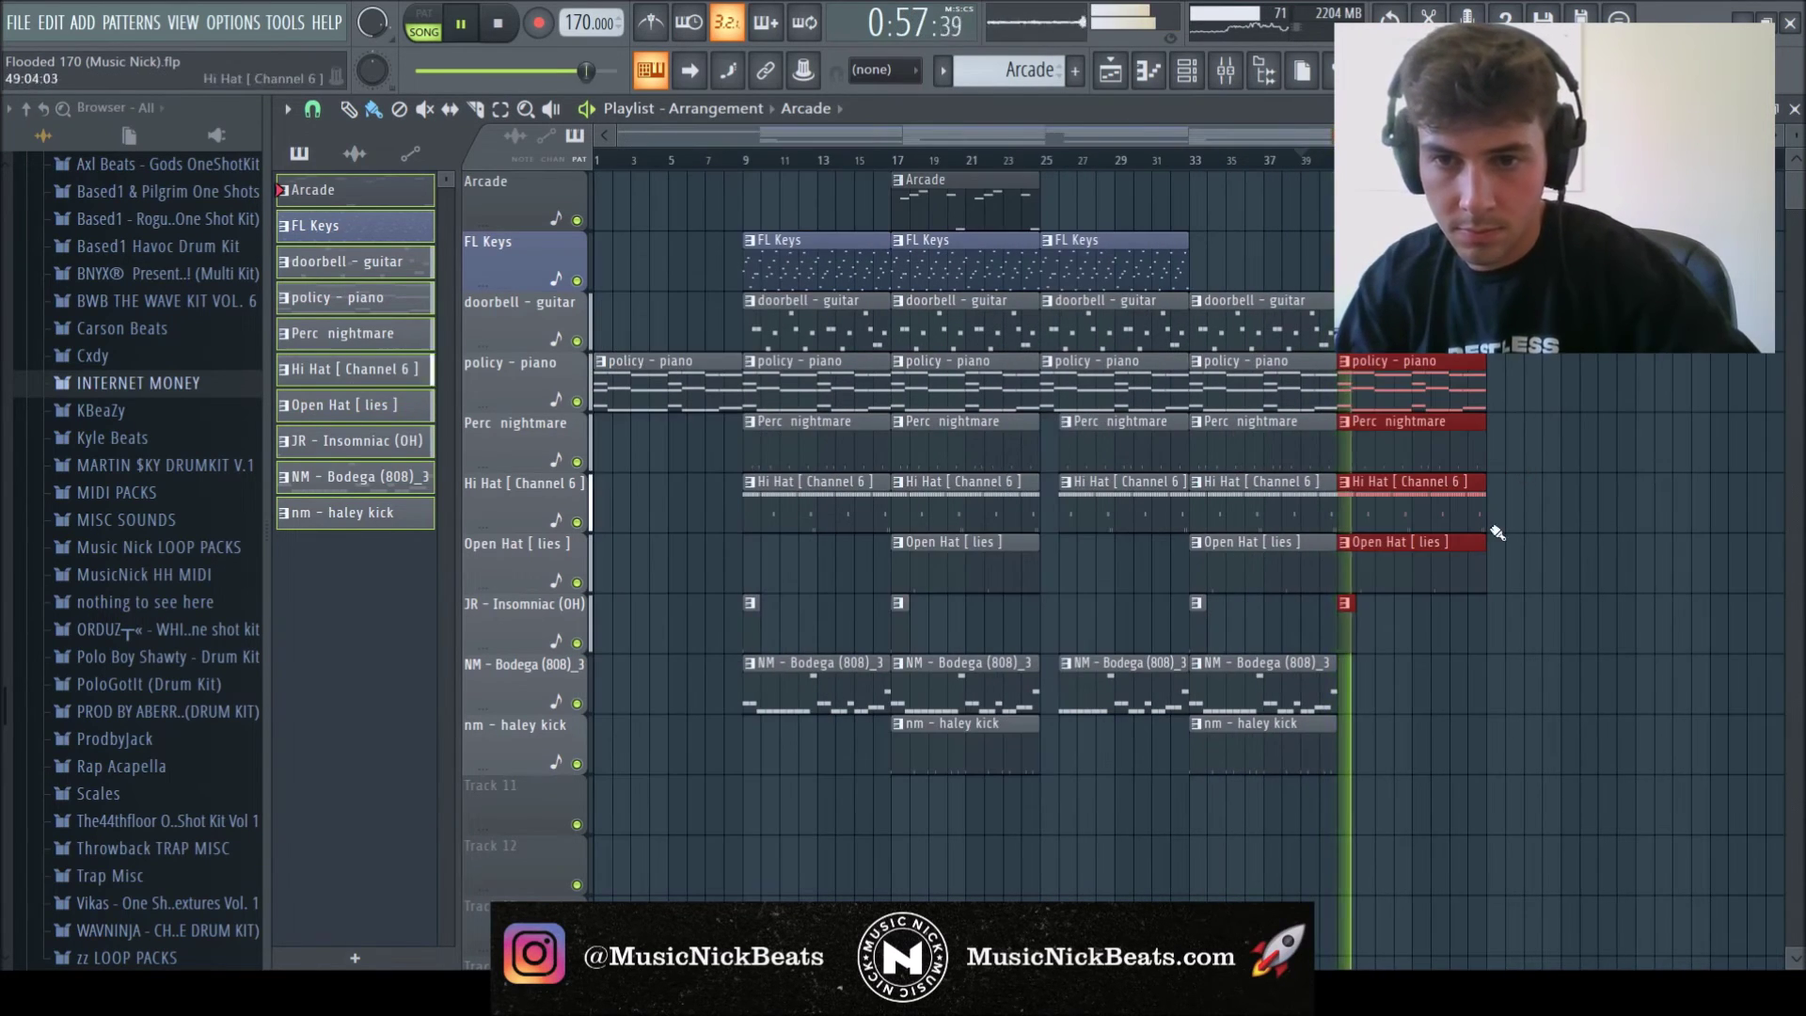
- Delete the Open Hat clip at bar 41, save, and shorten the Perc nightmare and Hi Hat clips there to end at bar 47
right_click(1472, 583)
key(ctrl+s)
drag(1474, 577, 1480, 457)
- Duplicate the whole arrangement of bars 9 to 48 to bar 49 and save the project
drag(1649, 835, 750, 104)
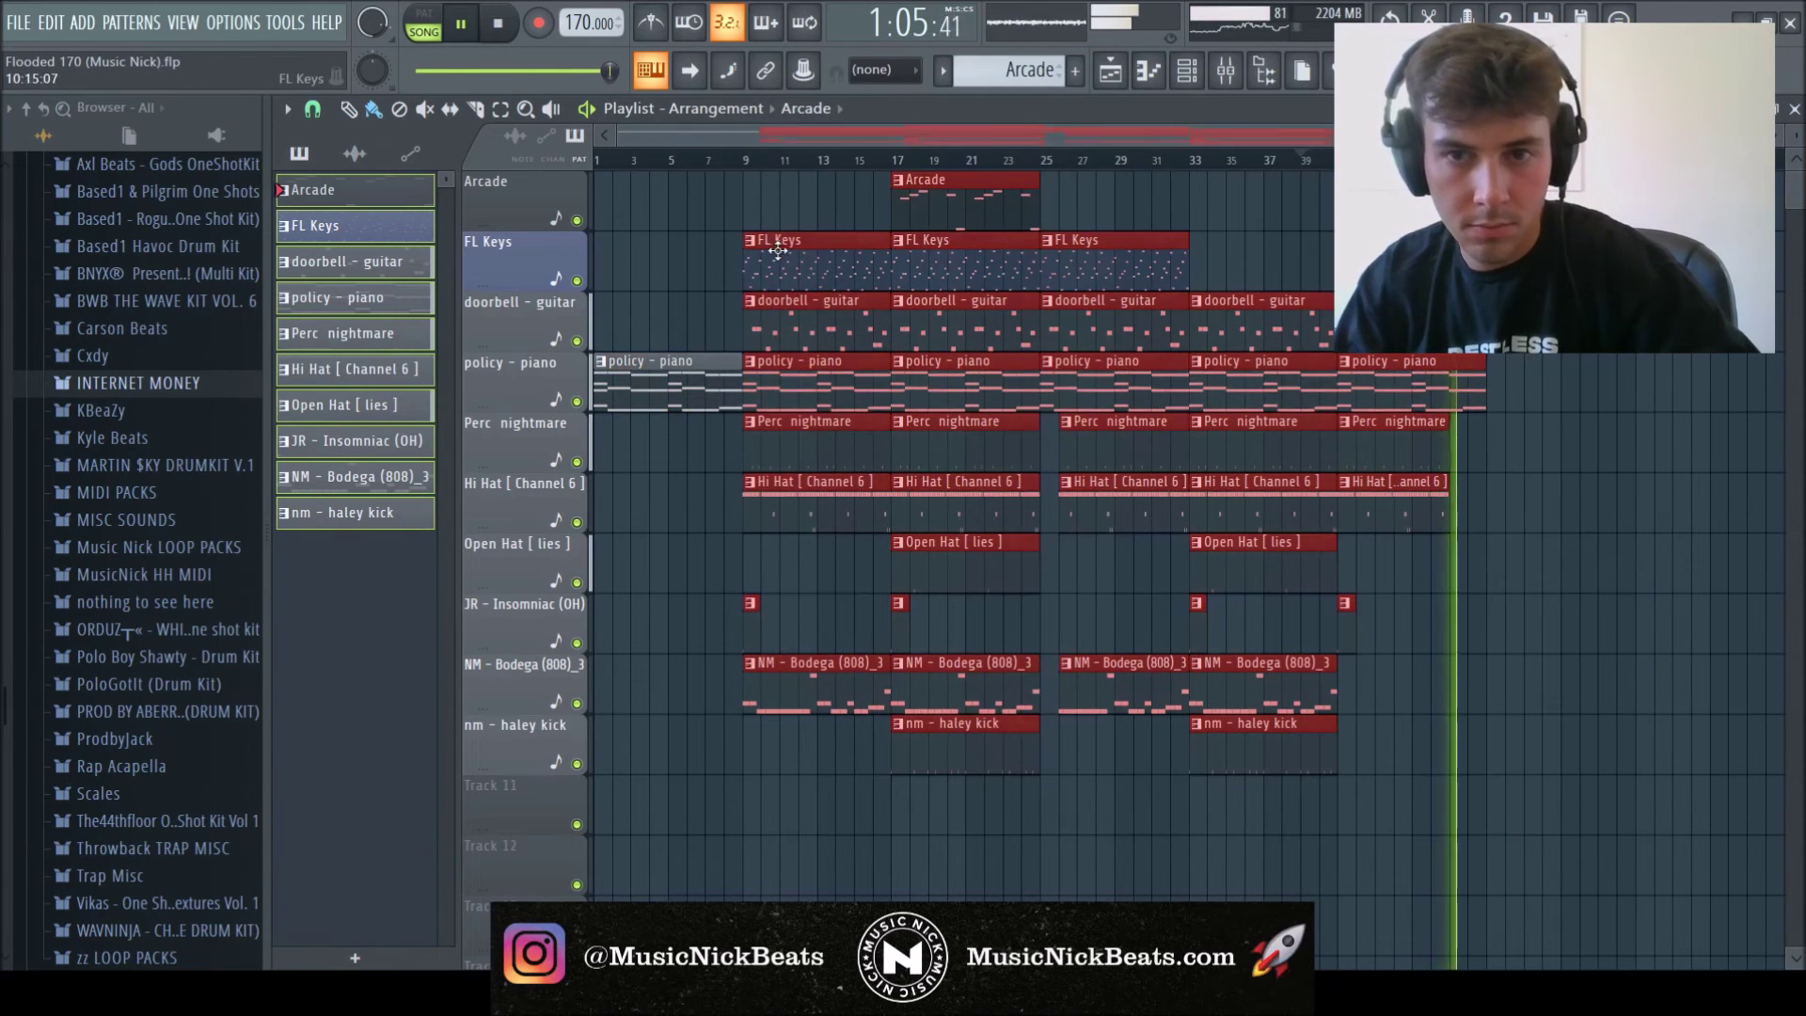
key(ctrl+b)
scroll(1248, 316, down, 3)
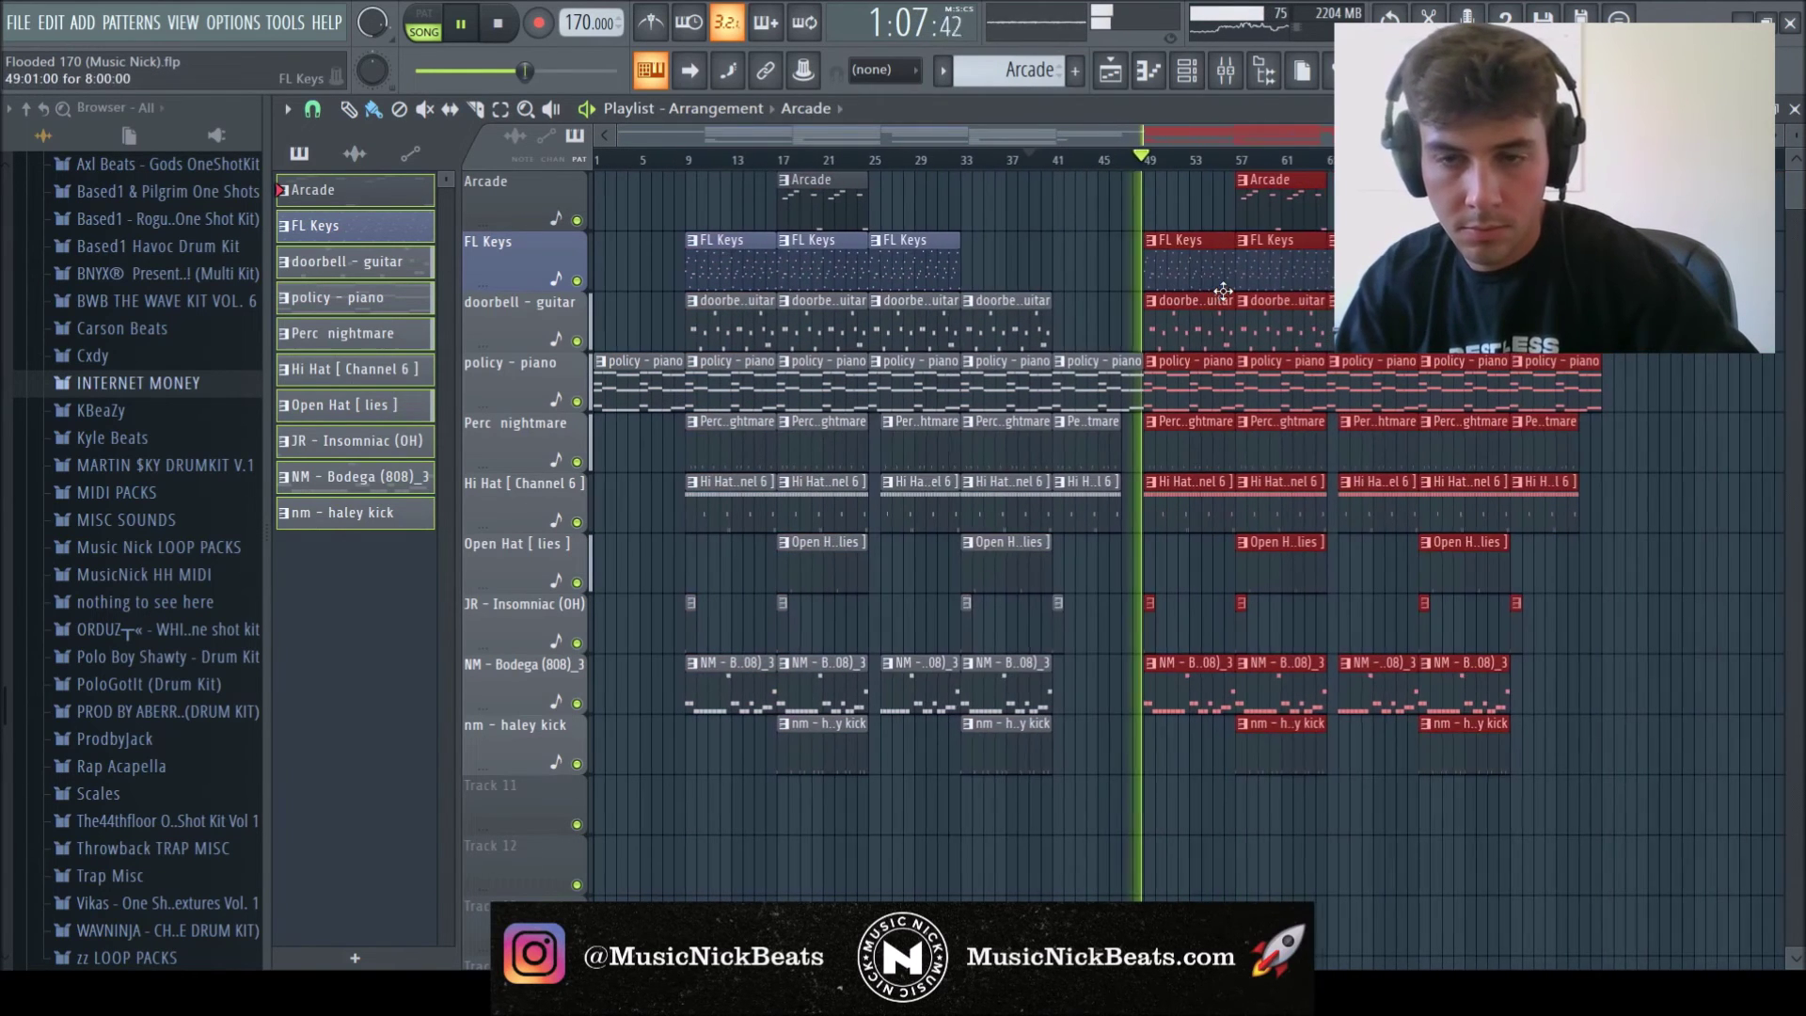
key(ctrl+s)
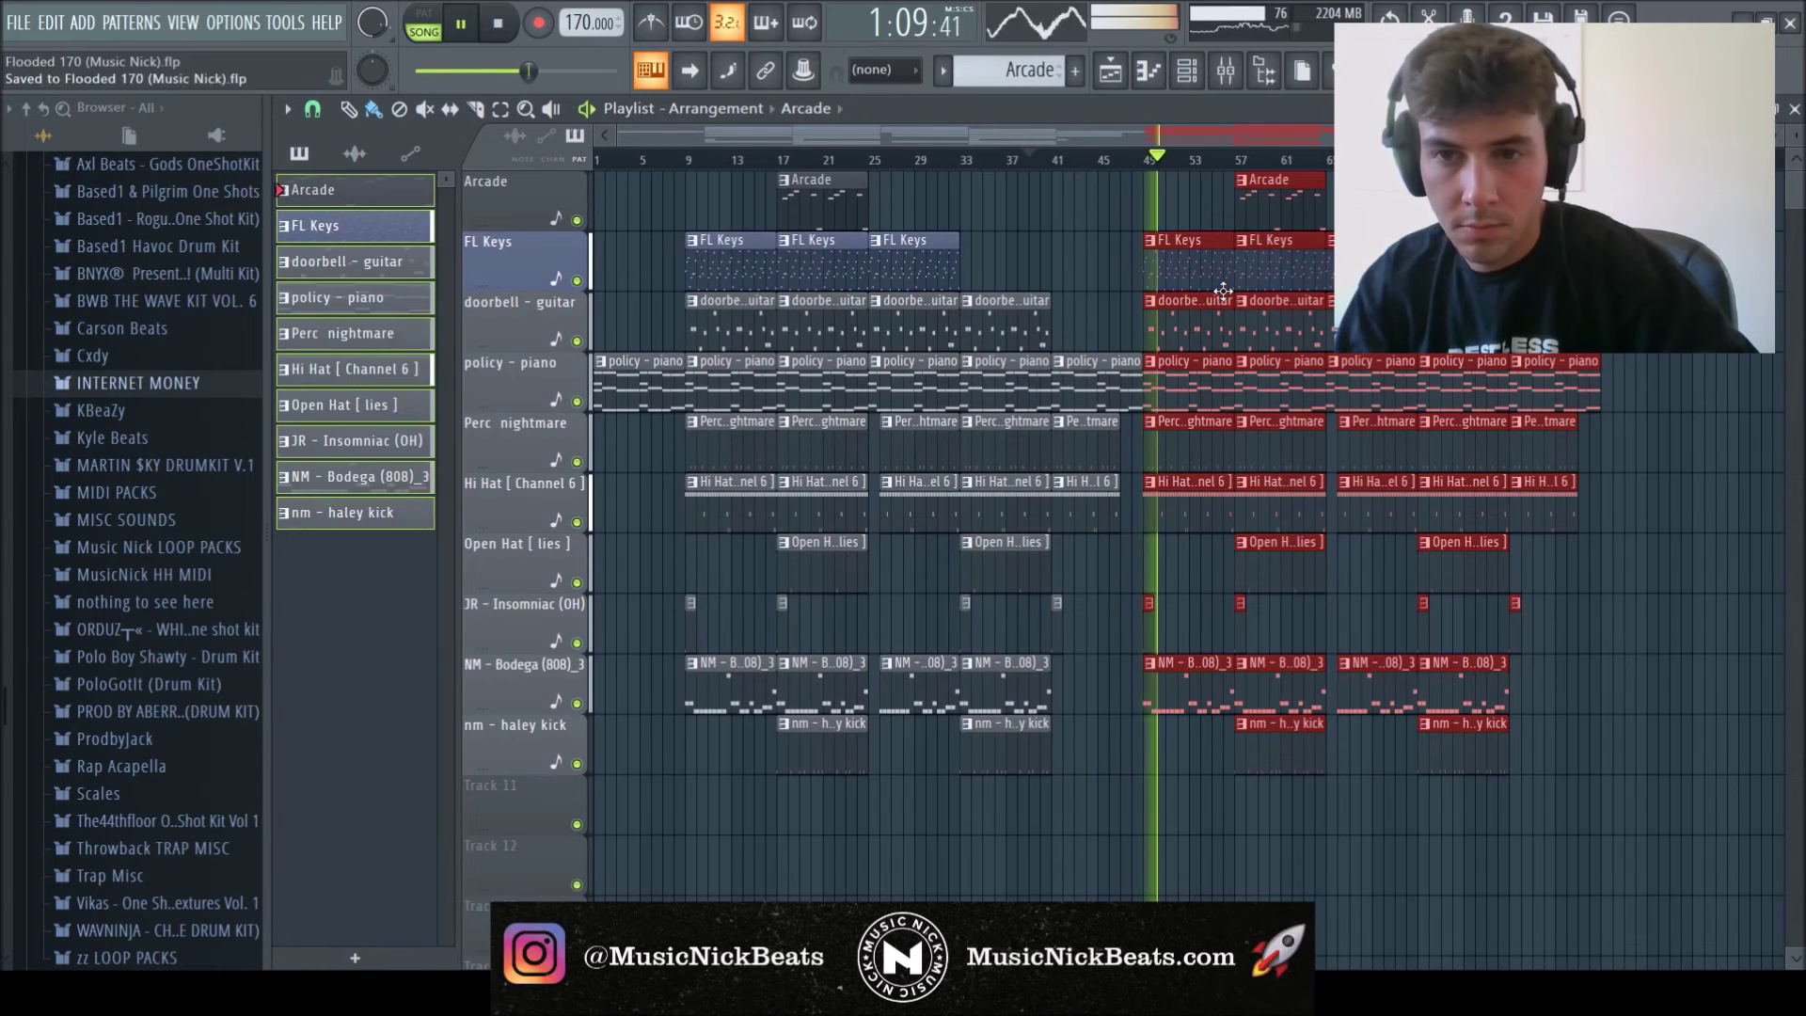
- Copy the clips of bars 49 to 64 on all tracks to bar 89
drag(1311, 830, 1150, 171)
drag(1205, 261, 1663, 261)
scroll(1641, 261, down, 1)
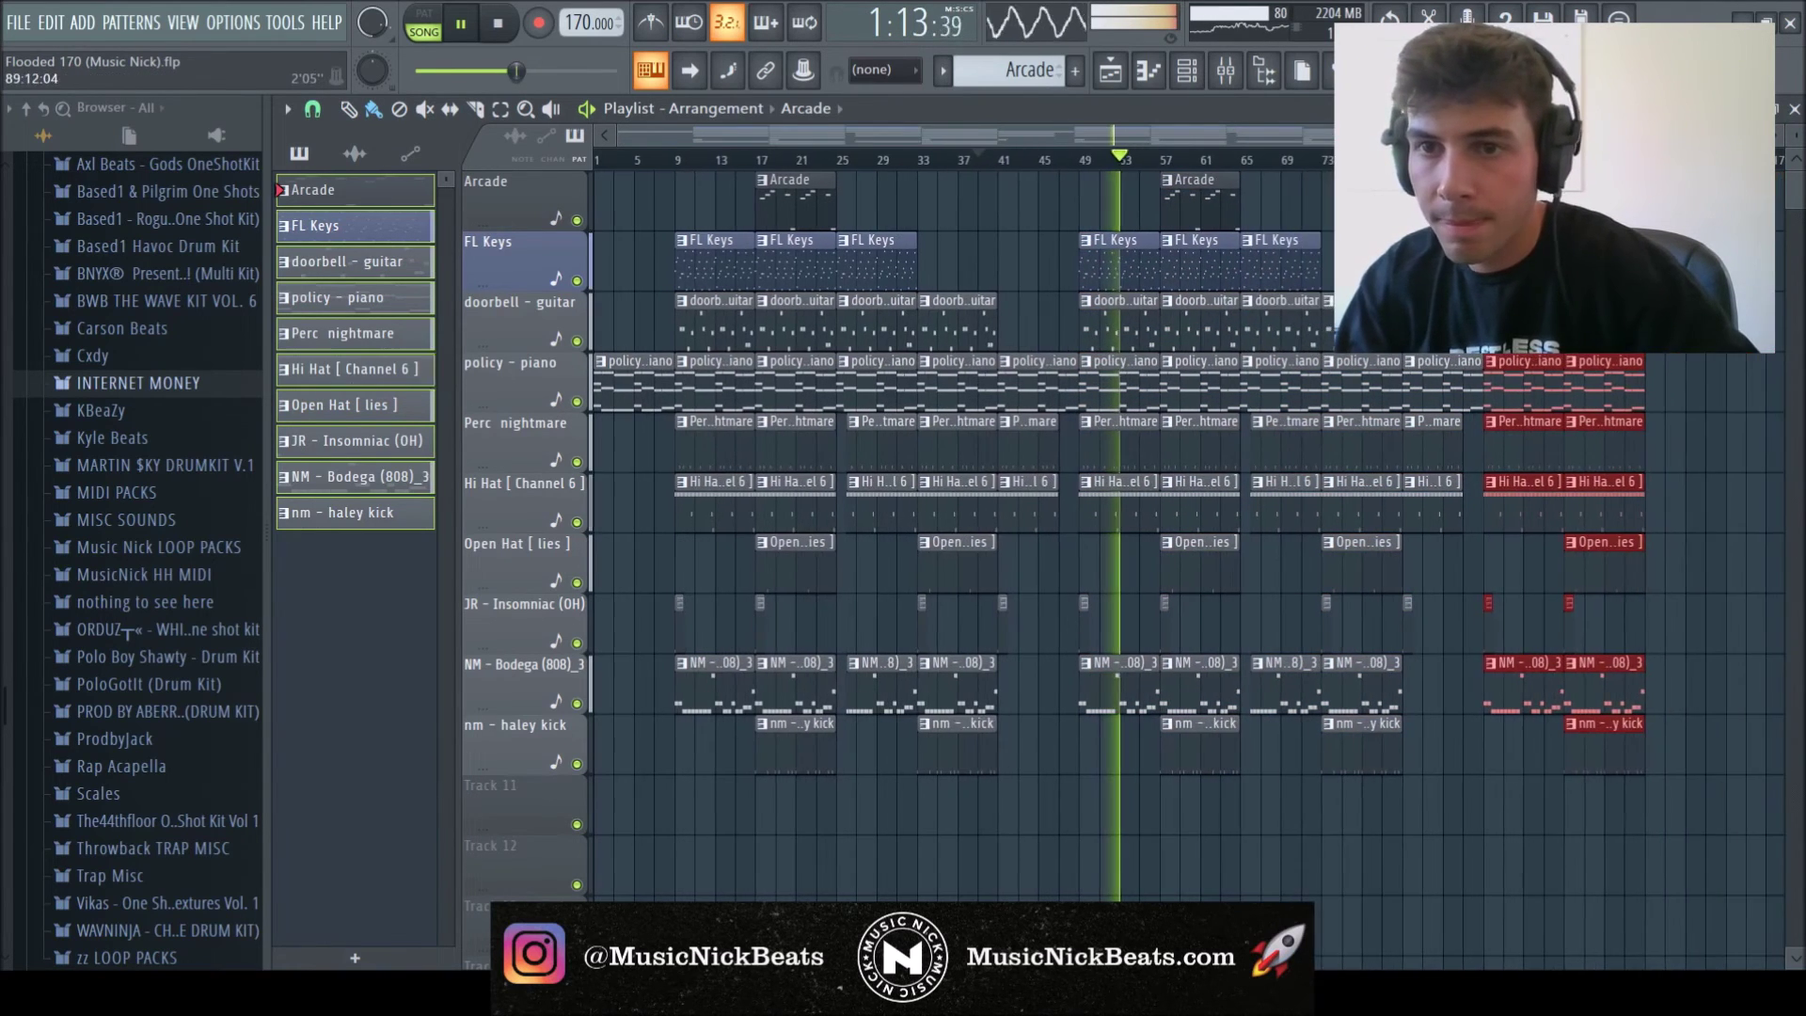
- Copy the stripped-down piano, Perc nightmare, Hi Hat and JR - Insomniac clips from bar 81 to bar 105 as the outro
scroll(1549, 261, right, 2)
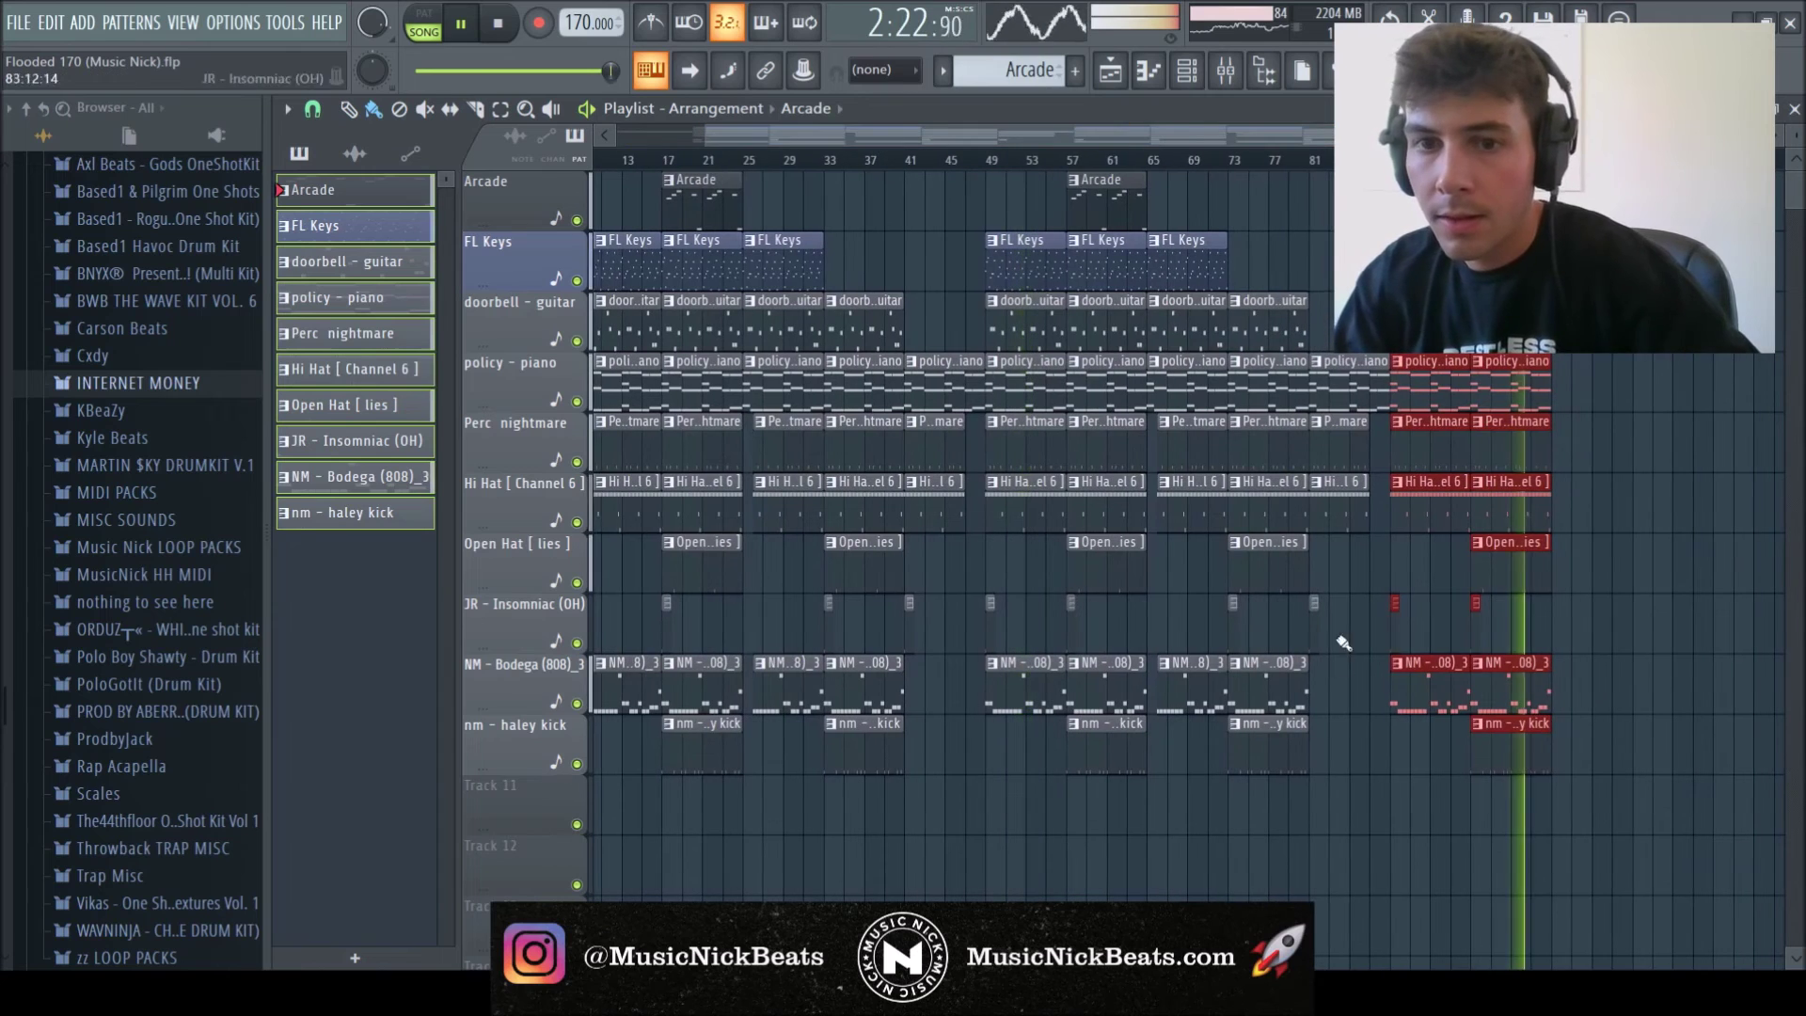
drag(1369, 685, 1320, 283)
drag(1331, 352, 1629, 372)
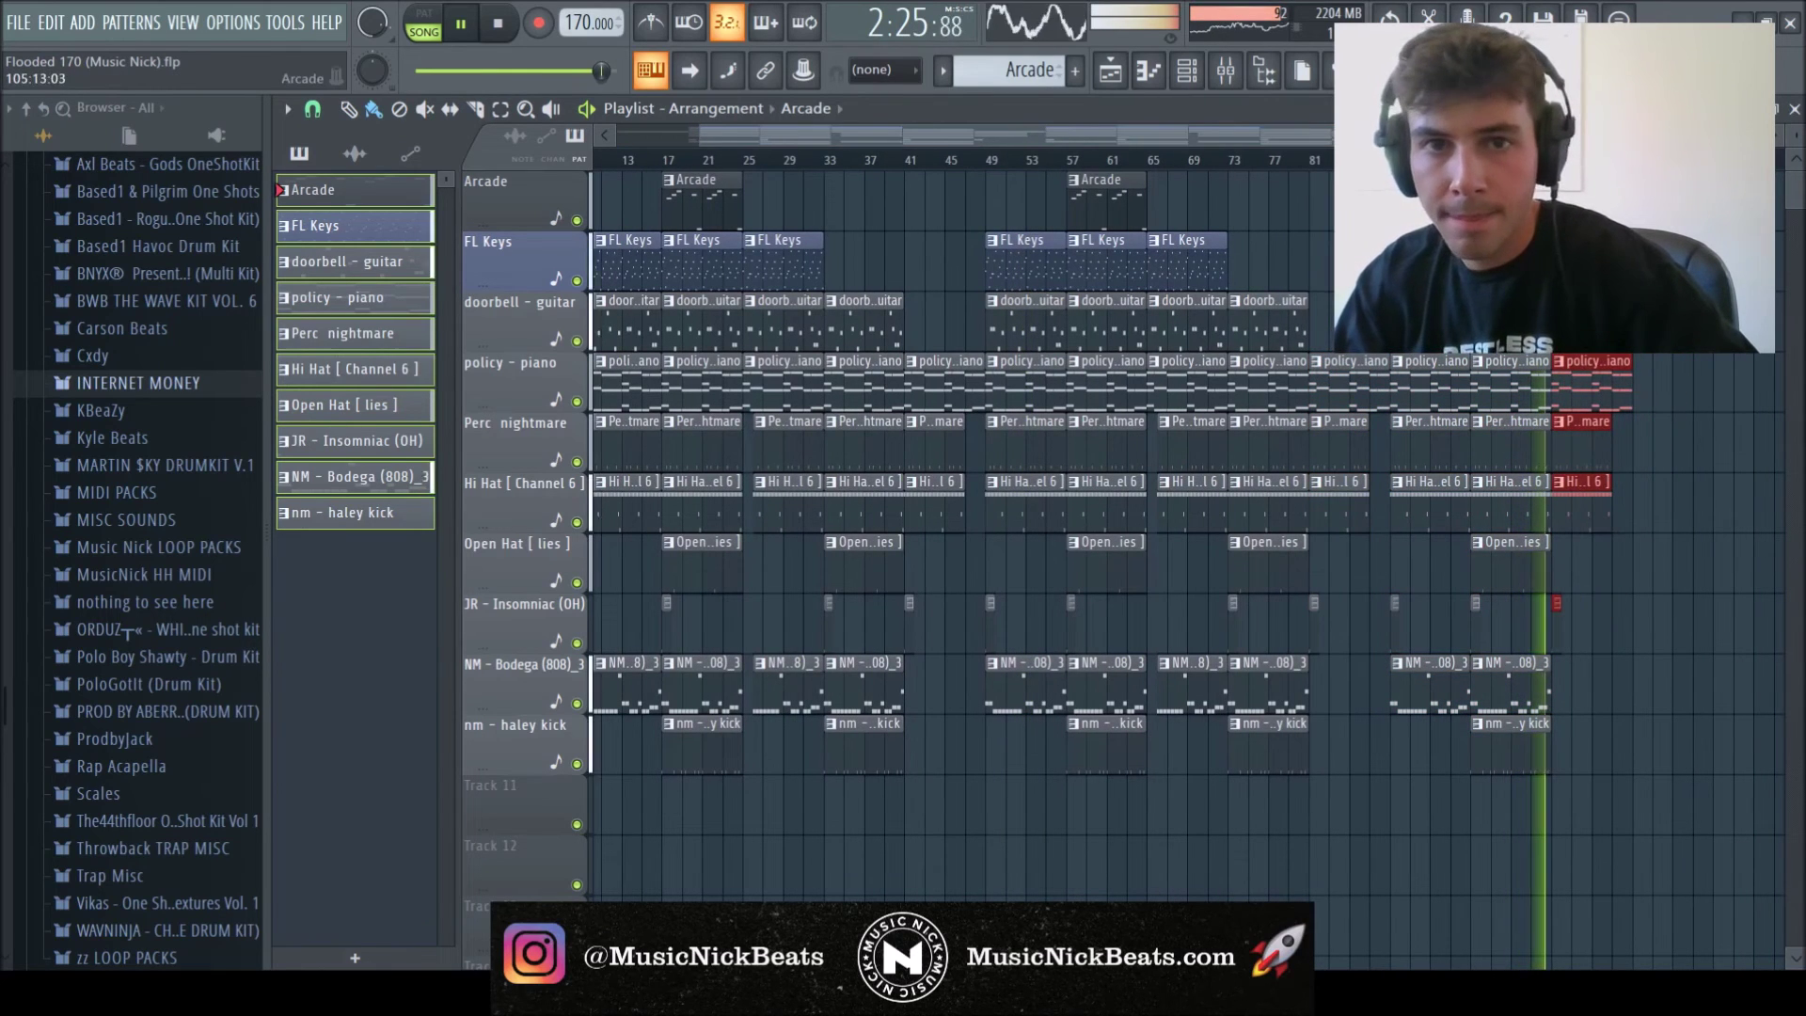
- Stop playback and create a Master - Volume automation clip on Track 11 that fades out over the last eight bars from bar 105
key(space)
key(F6)
key(F9)
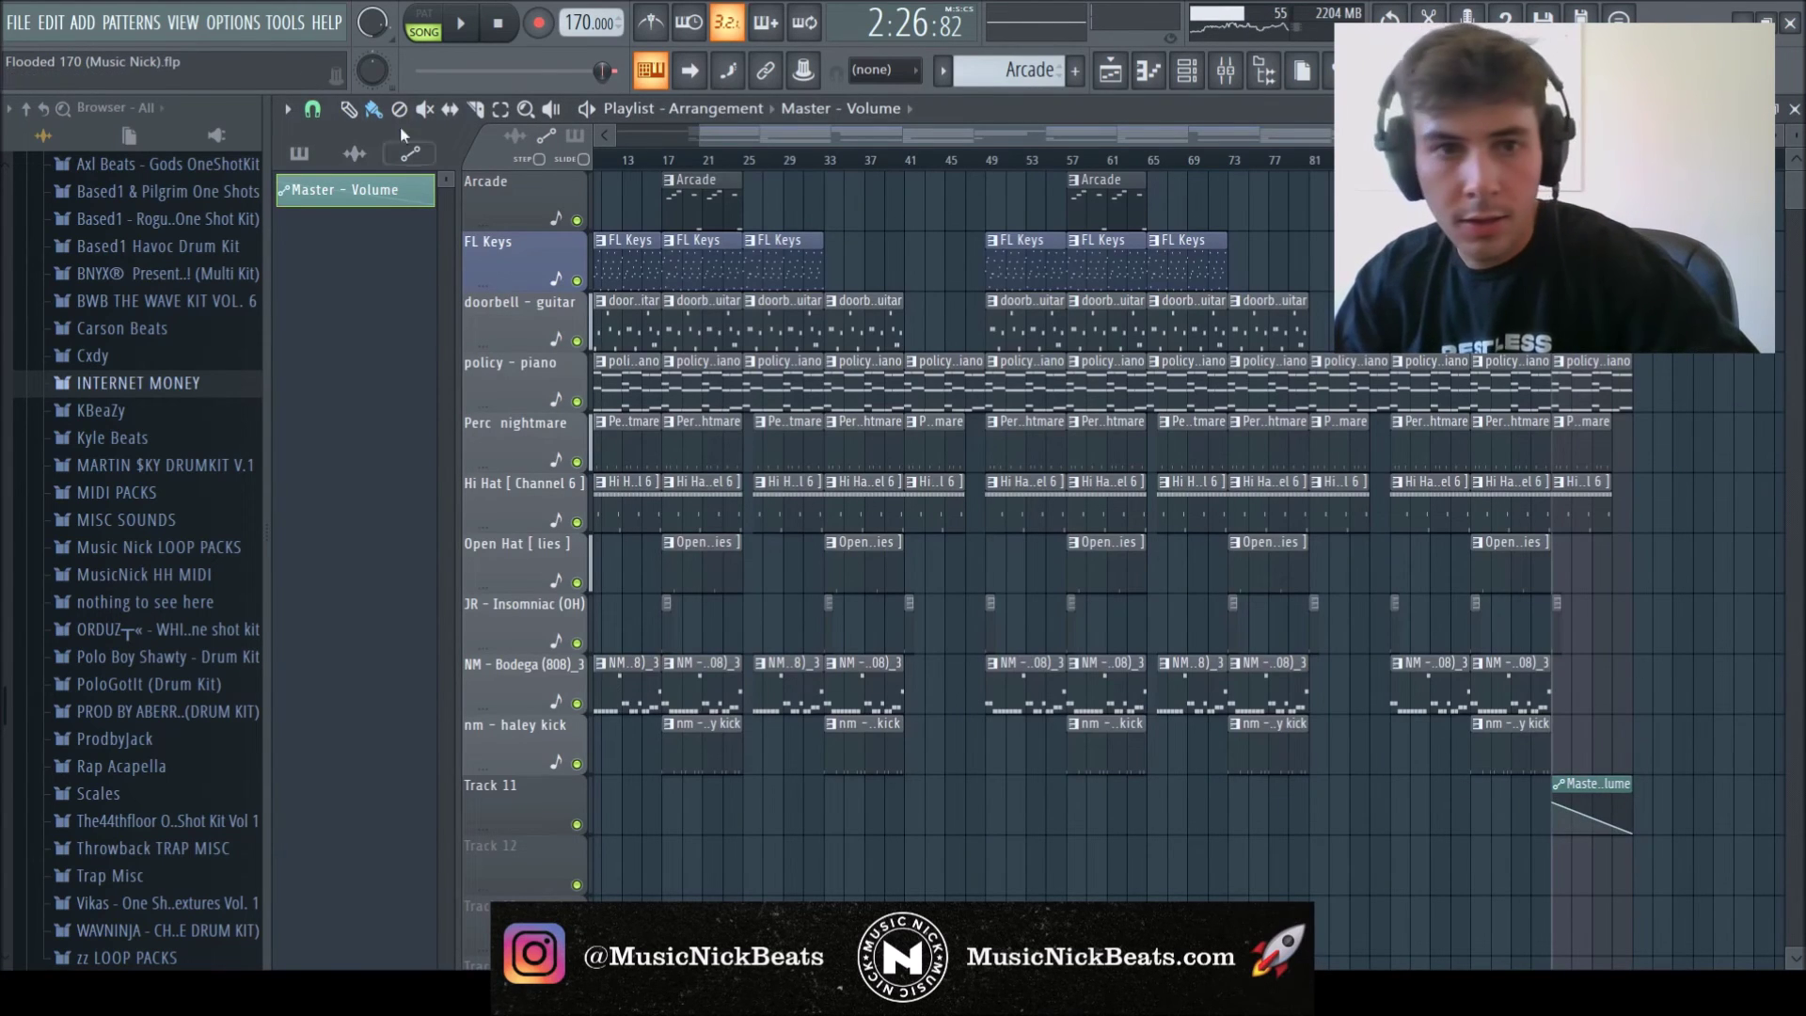
drag(750, 158, 640, 165)
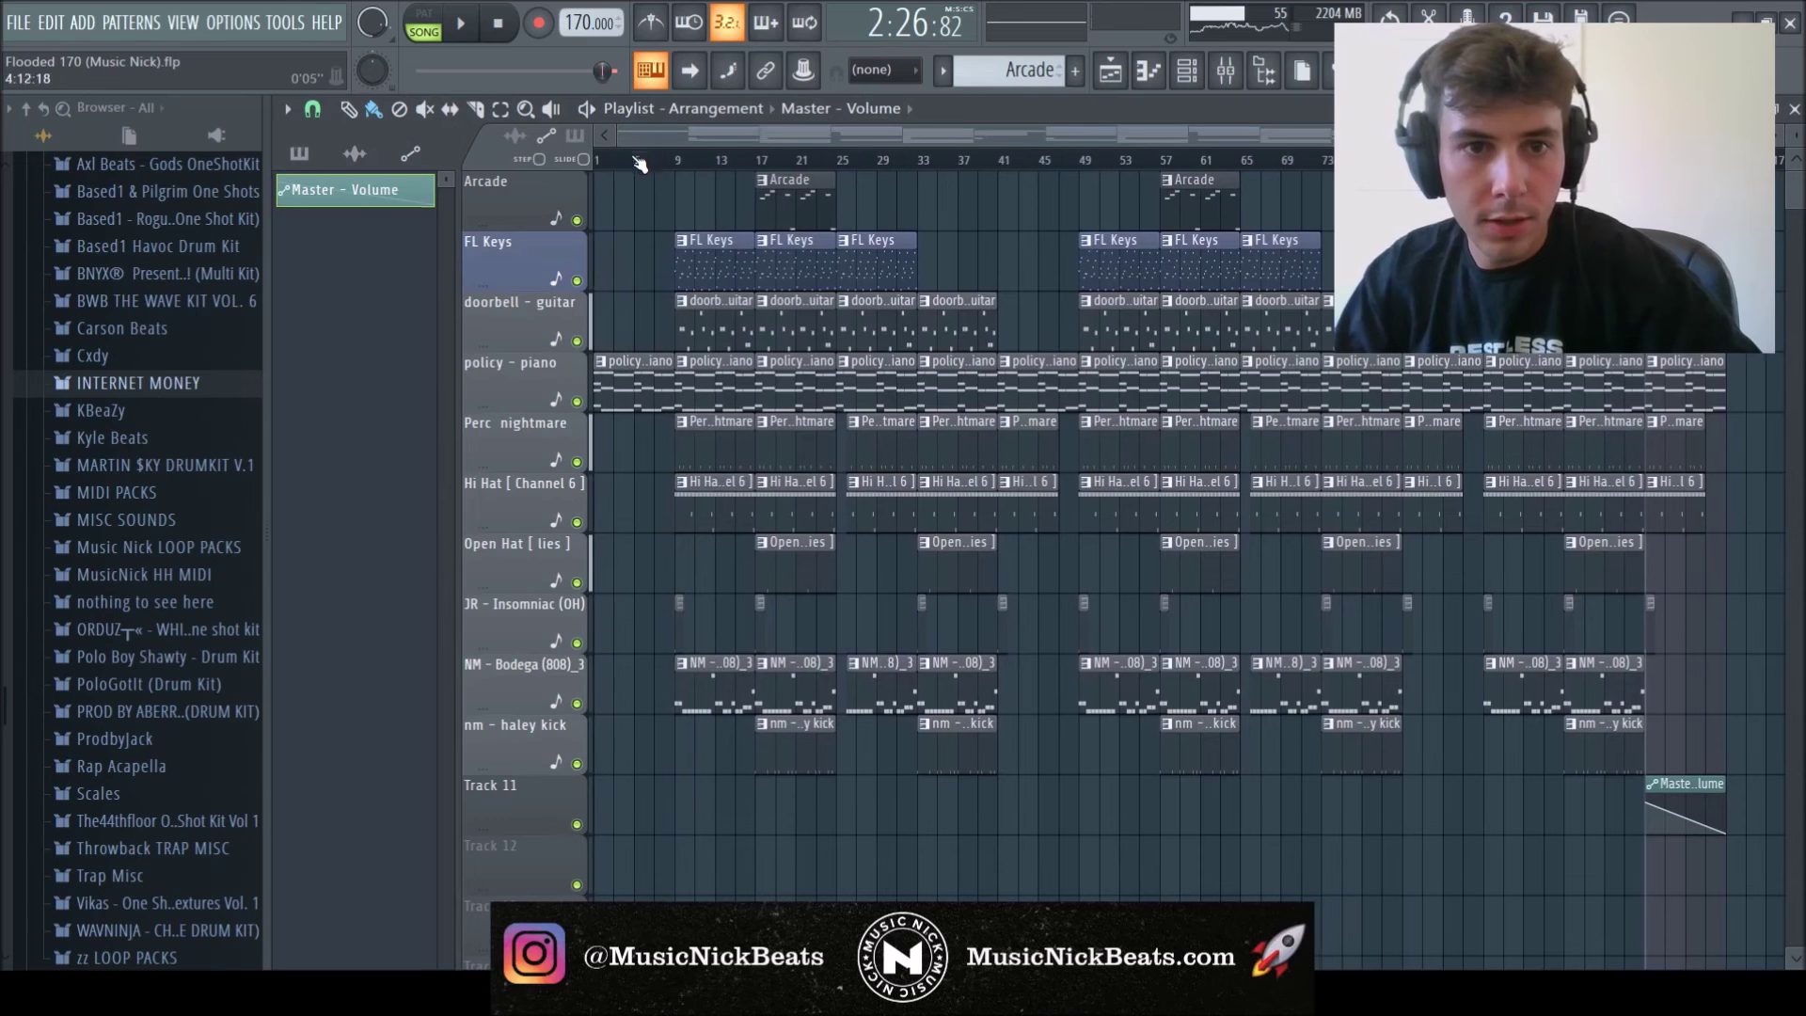
- Add the hey nick tag from the nothing to see here folder to Track 11, starting at bar 7
click(301, 153)
scroll(153, 442, down, 4)
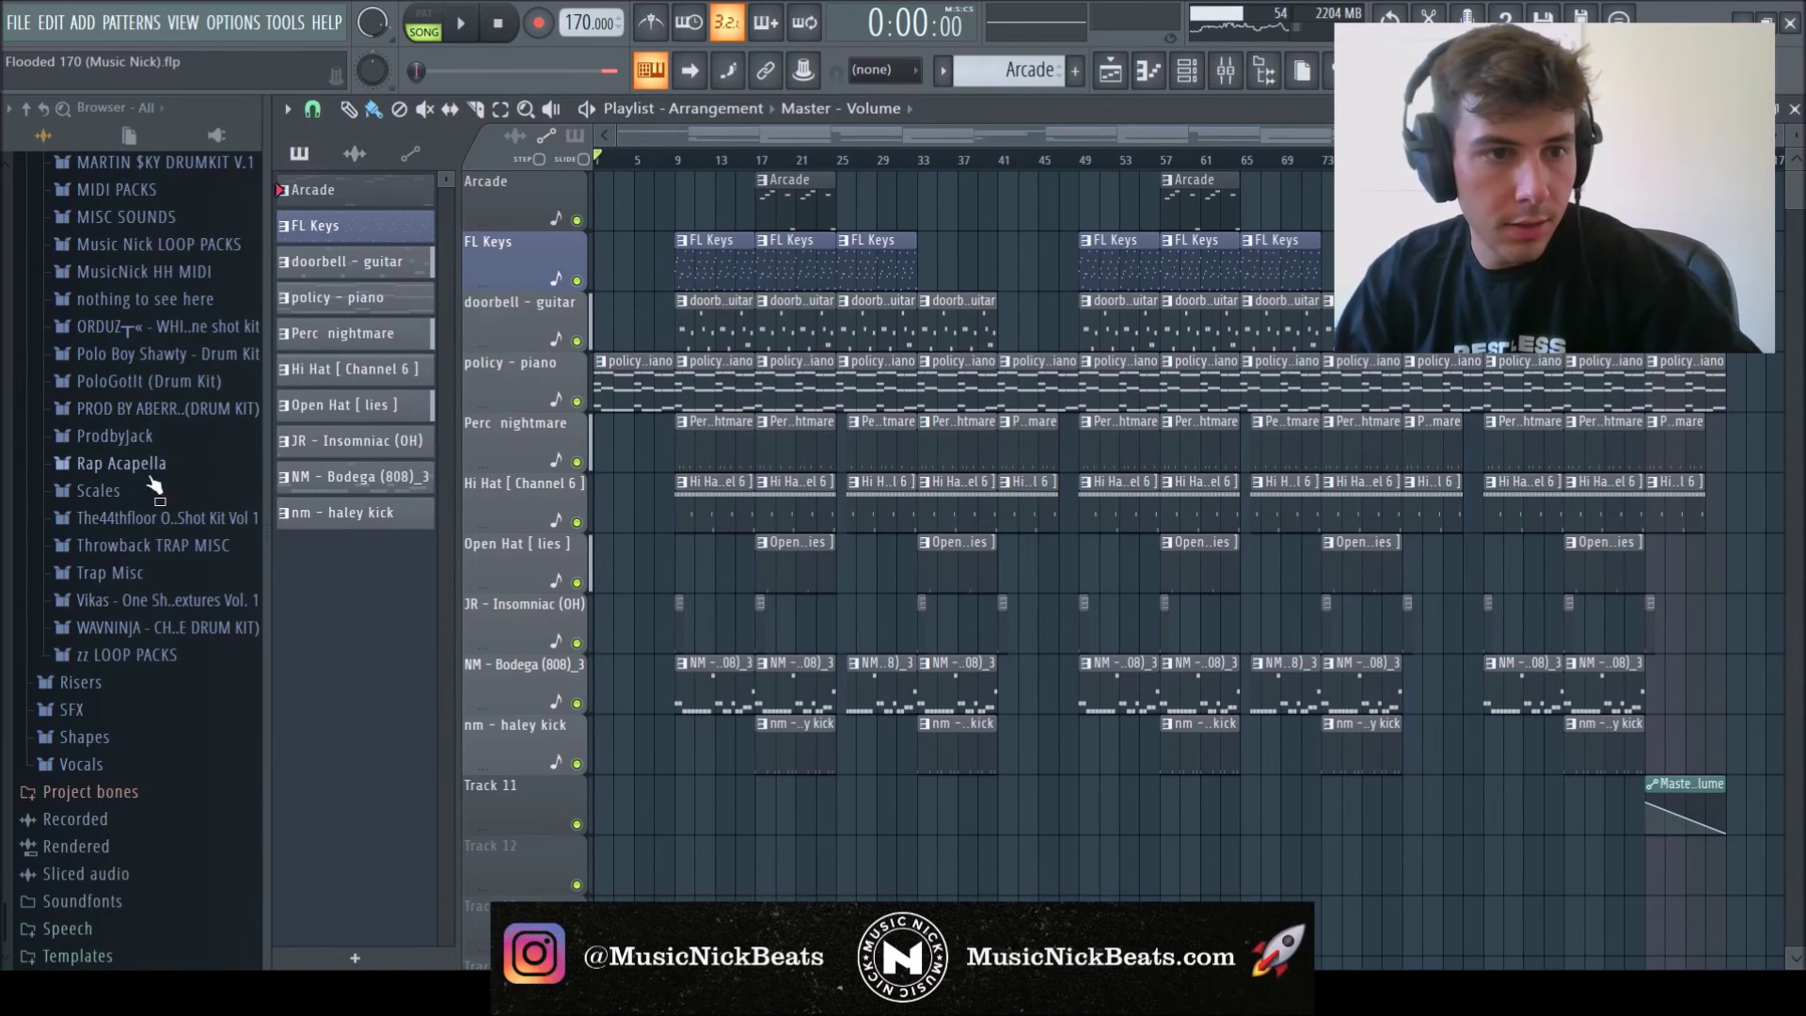
click(155, 300)
scroll(623, 807, up, 5)
drag(619, 800, 822, 811)
- Route the hey nick tag to mixer track 14, lower its fader, and reduce its EQ's lows to -18.0 at 206 Hz and highs to -5.4
key(F6)
key(F9)
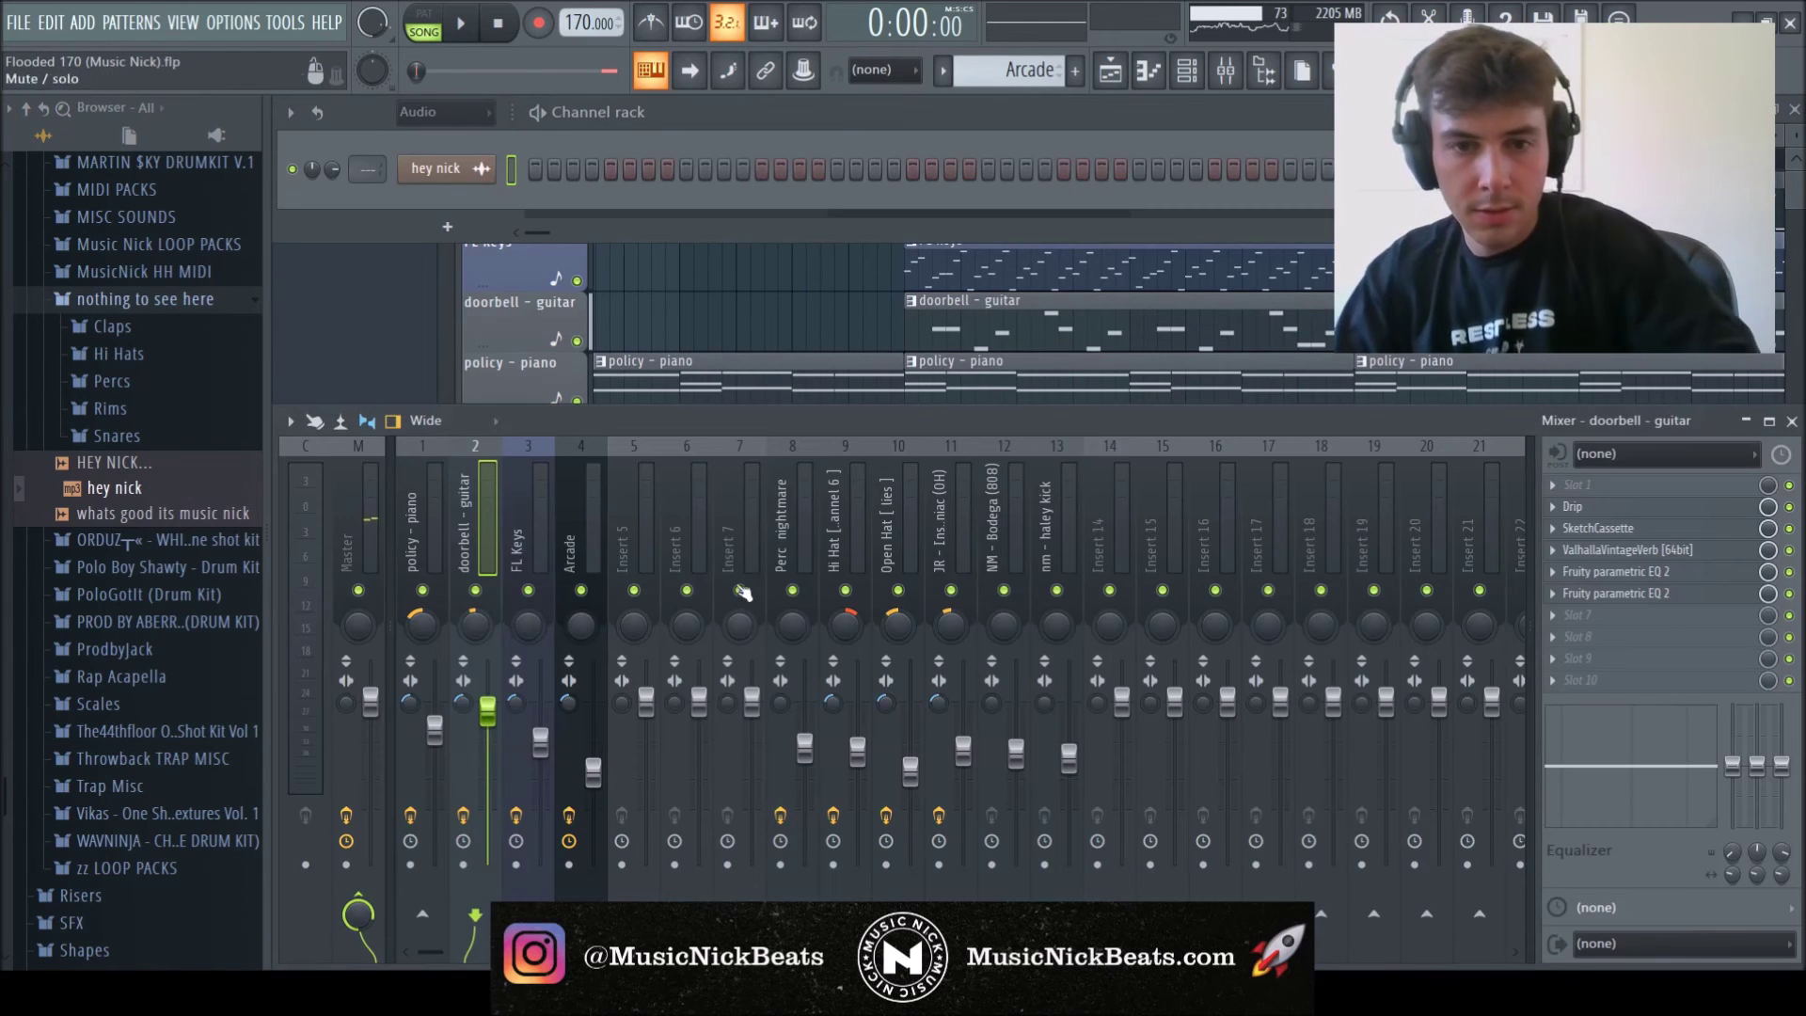
click(1125, 708)
key(ctrl+l)
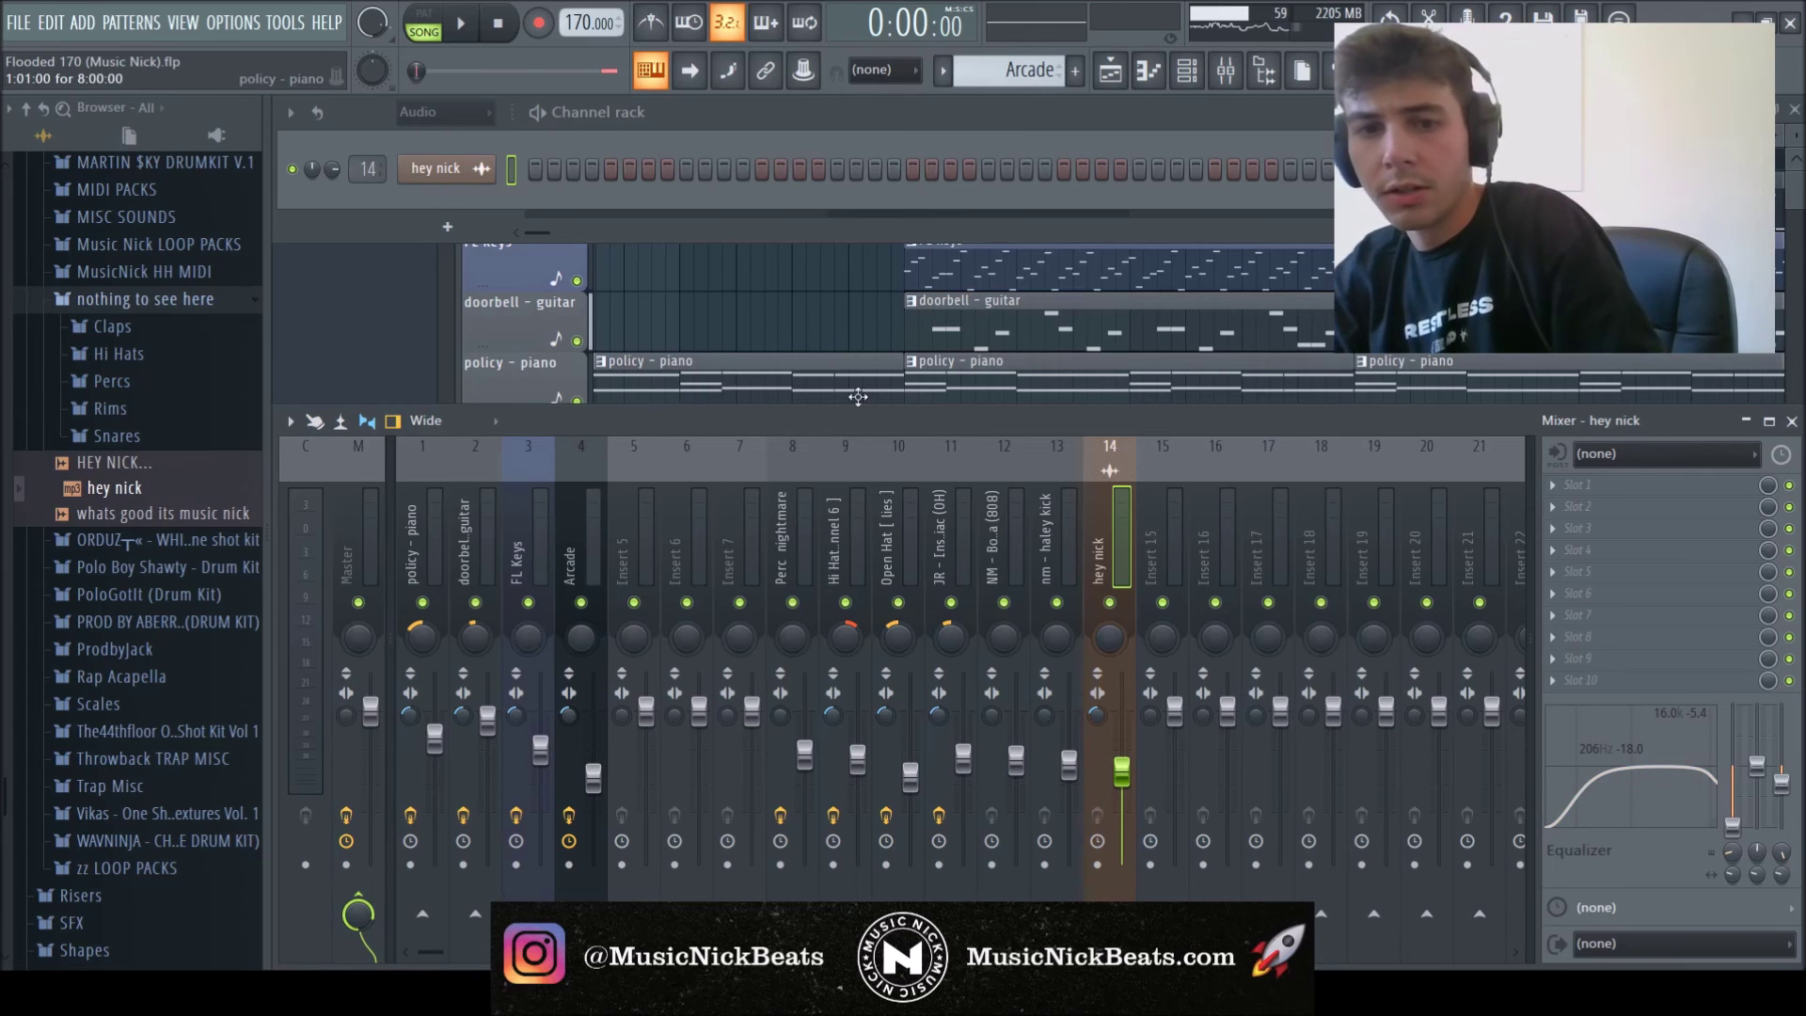
- Collapse the nothing to see here folder, play the full arrangement from the start and save the project
click(725, 282)
click(130, 301)
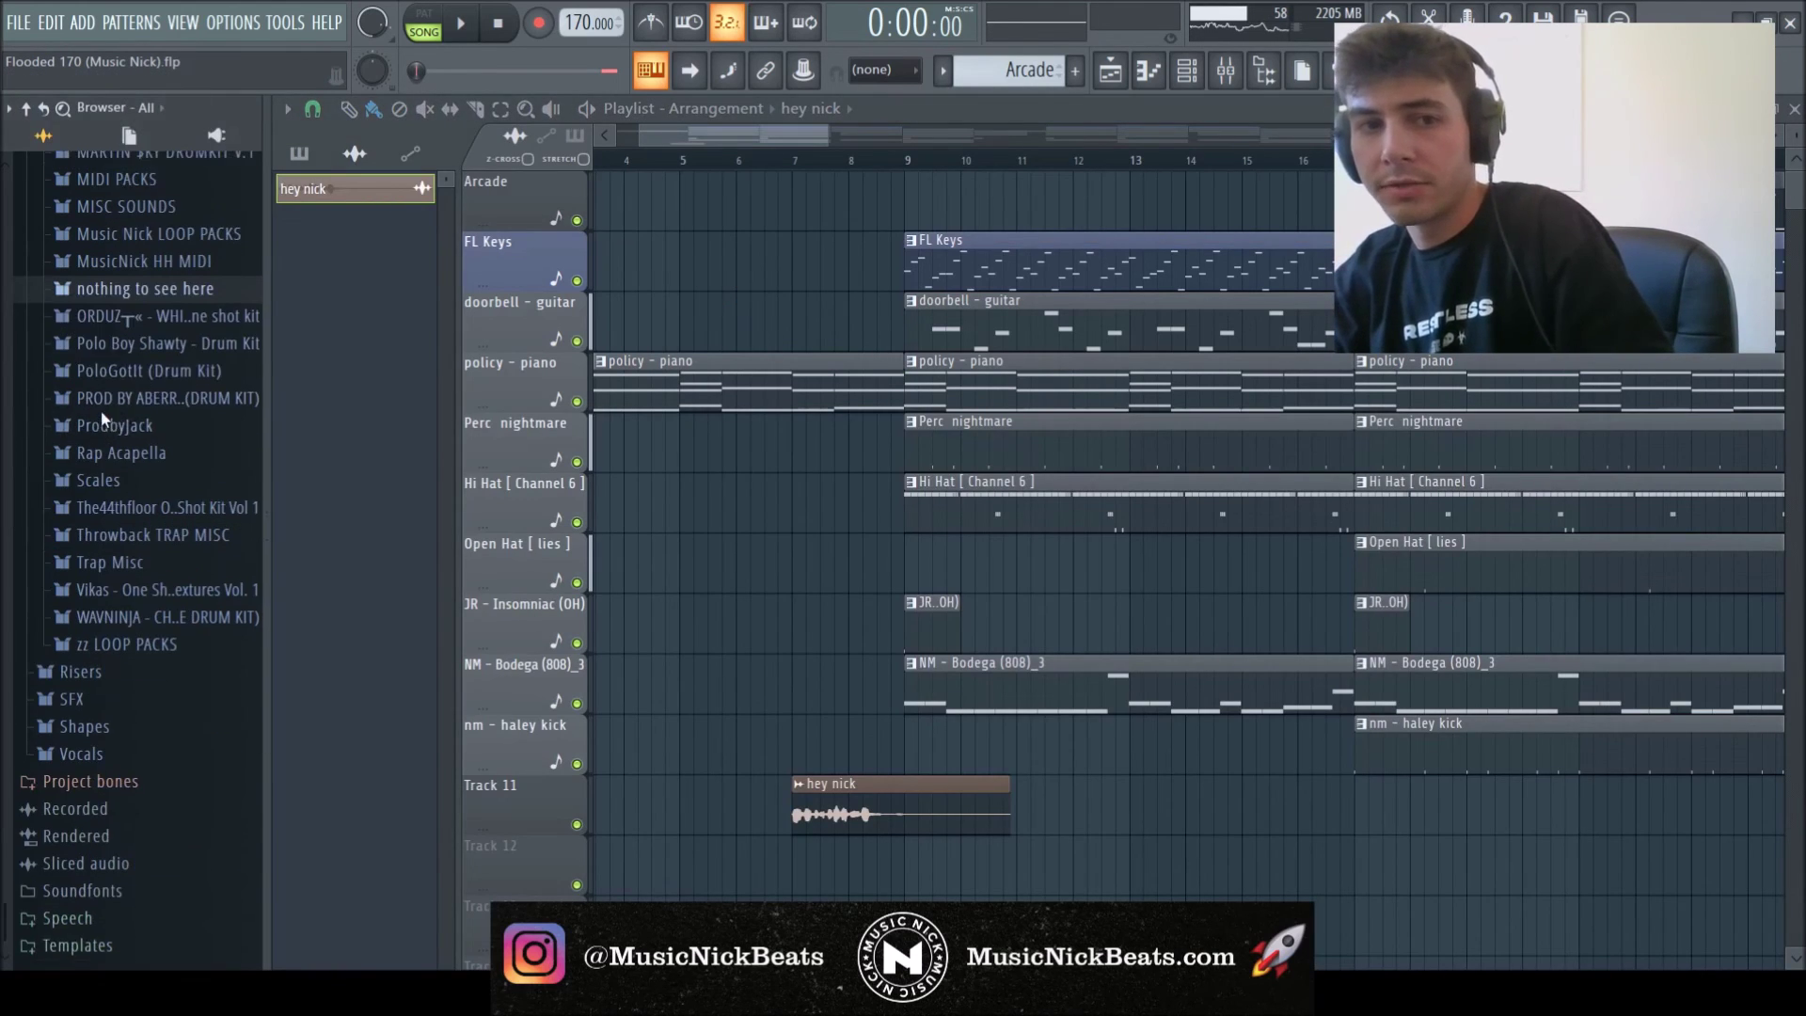
click(299, 153)
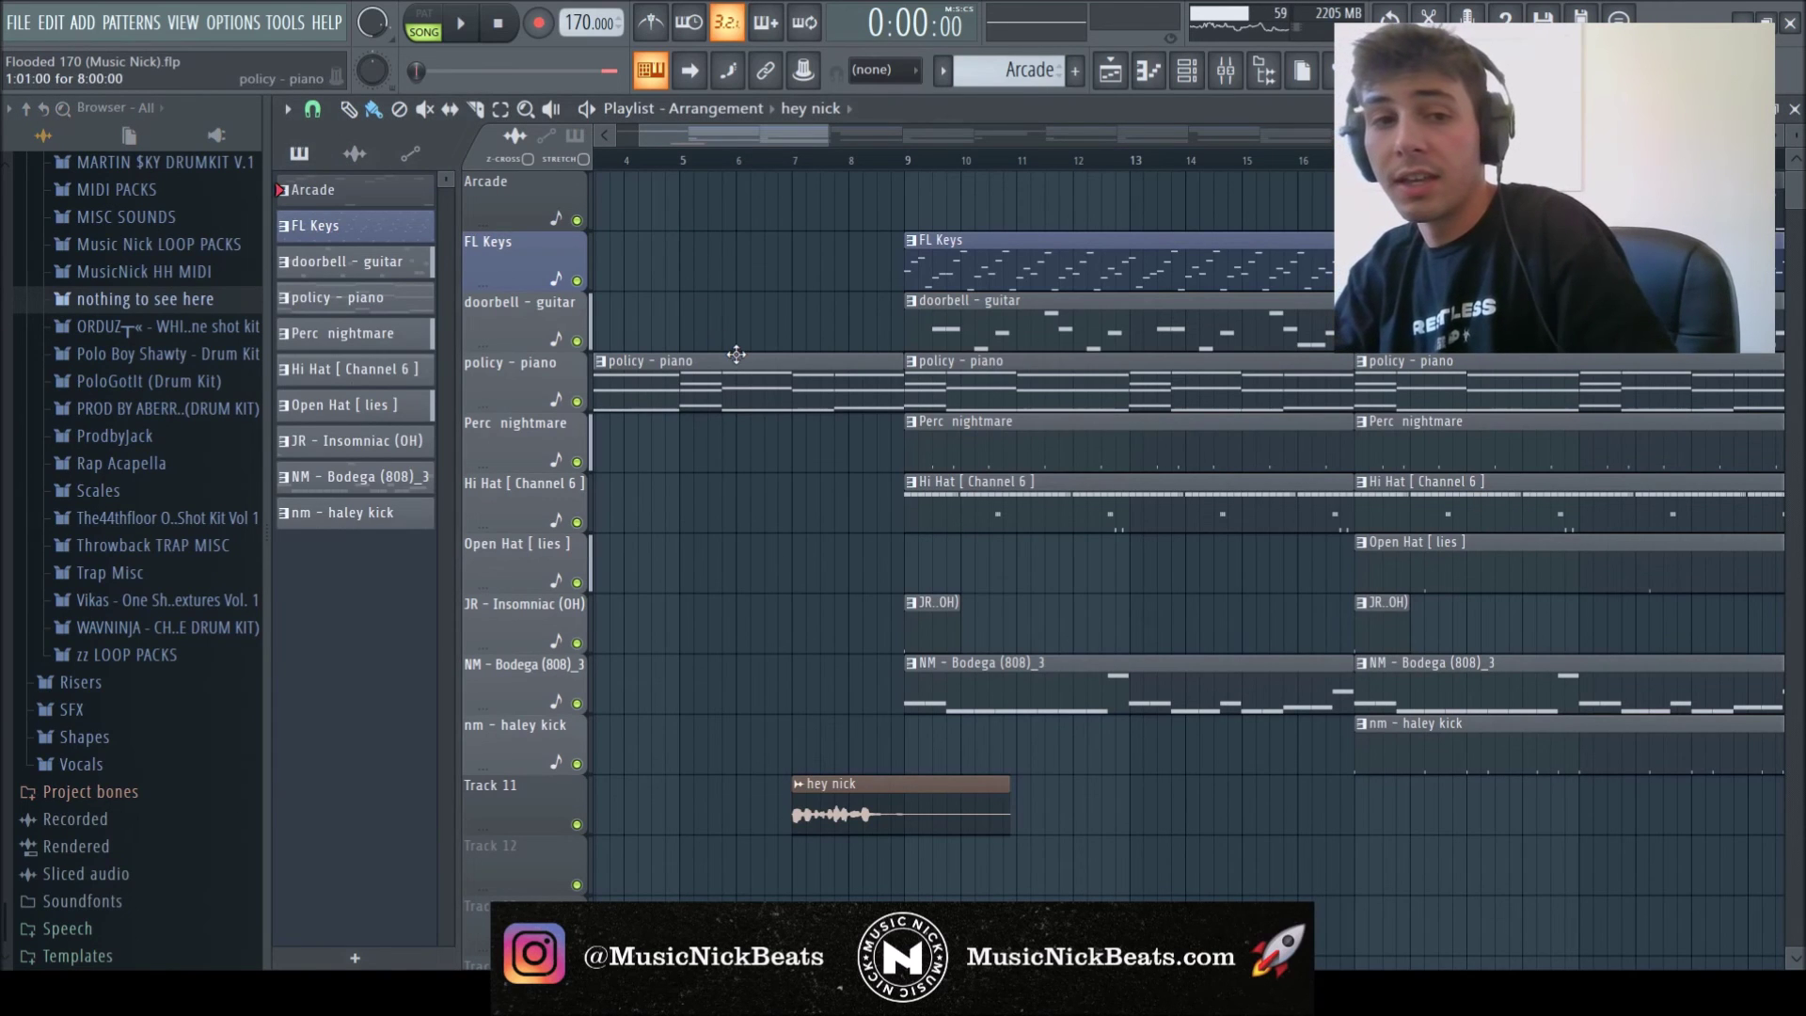
scroll(736, 354, down, 8)
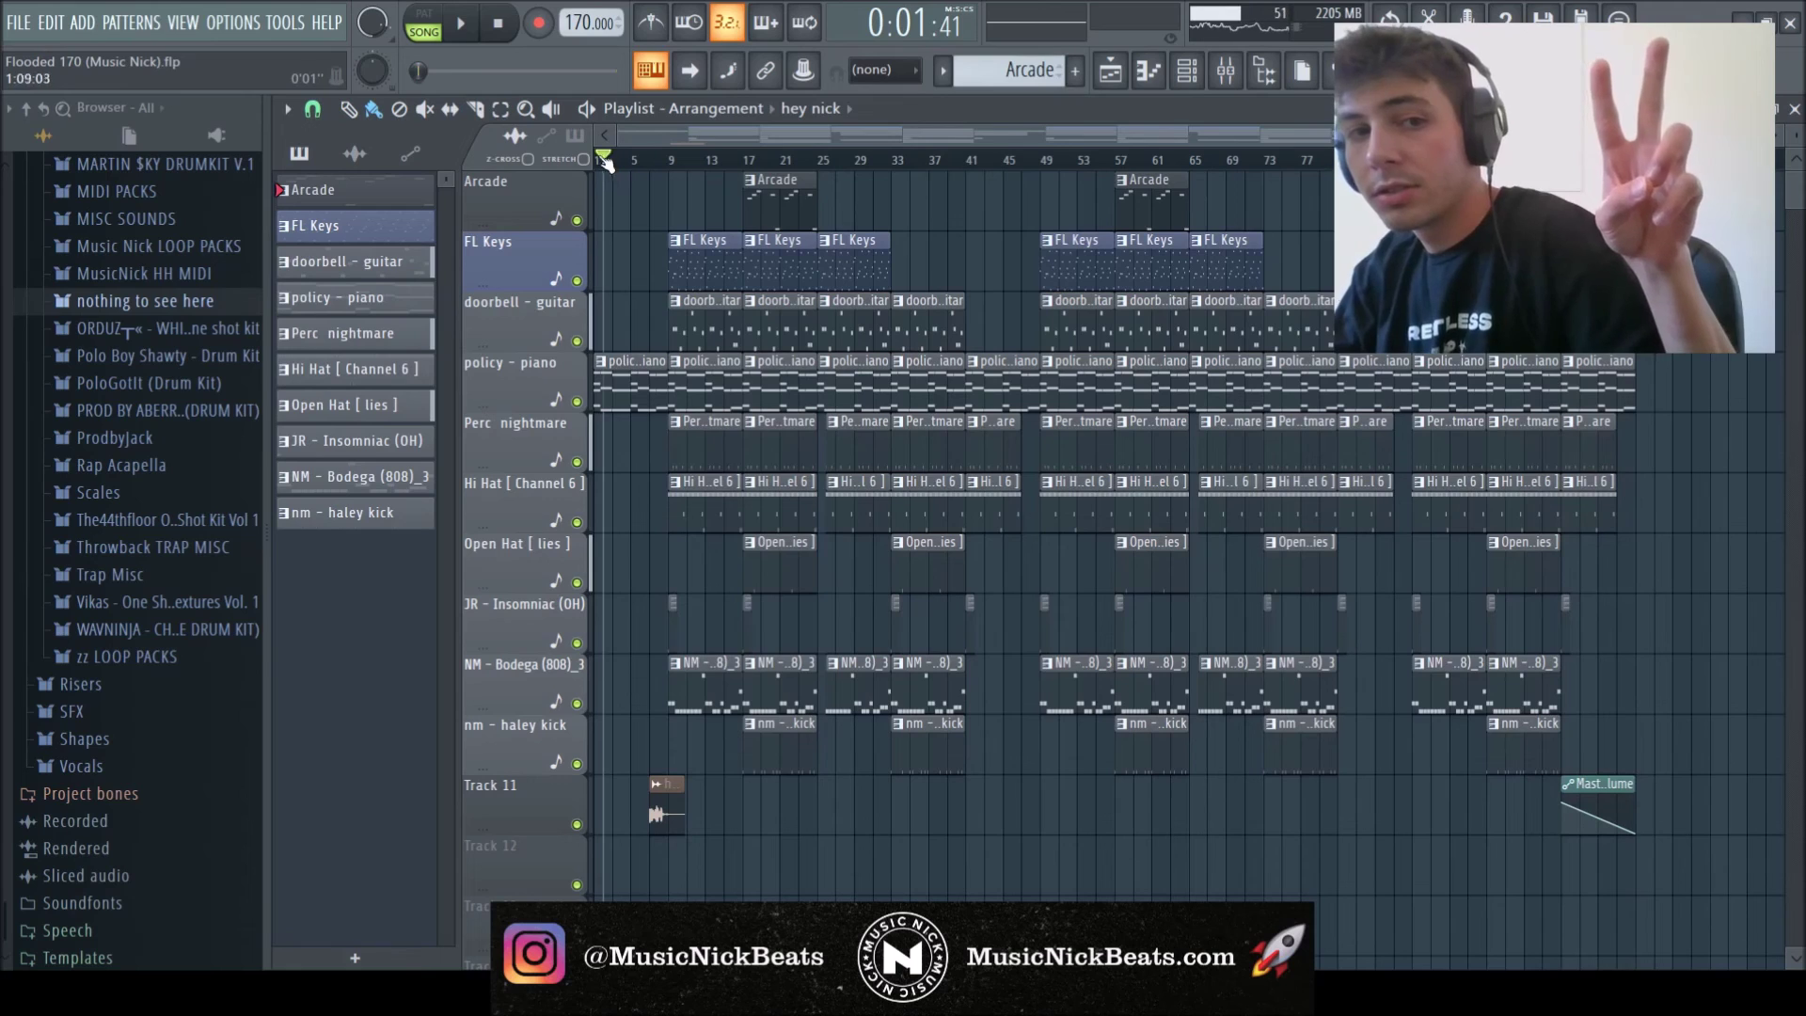
key(space)
key(ctrl+s)
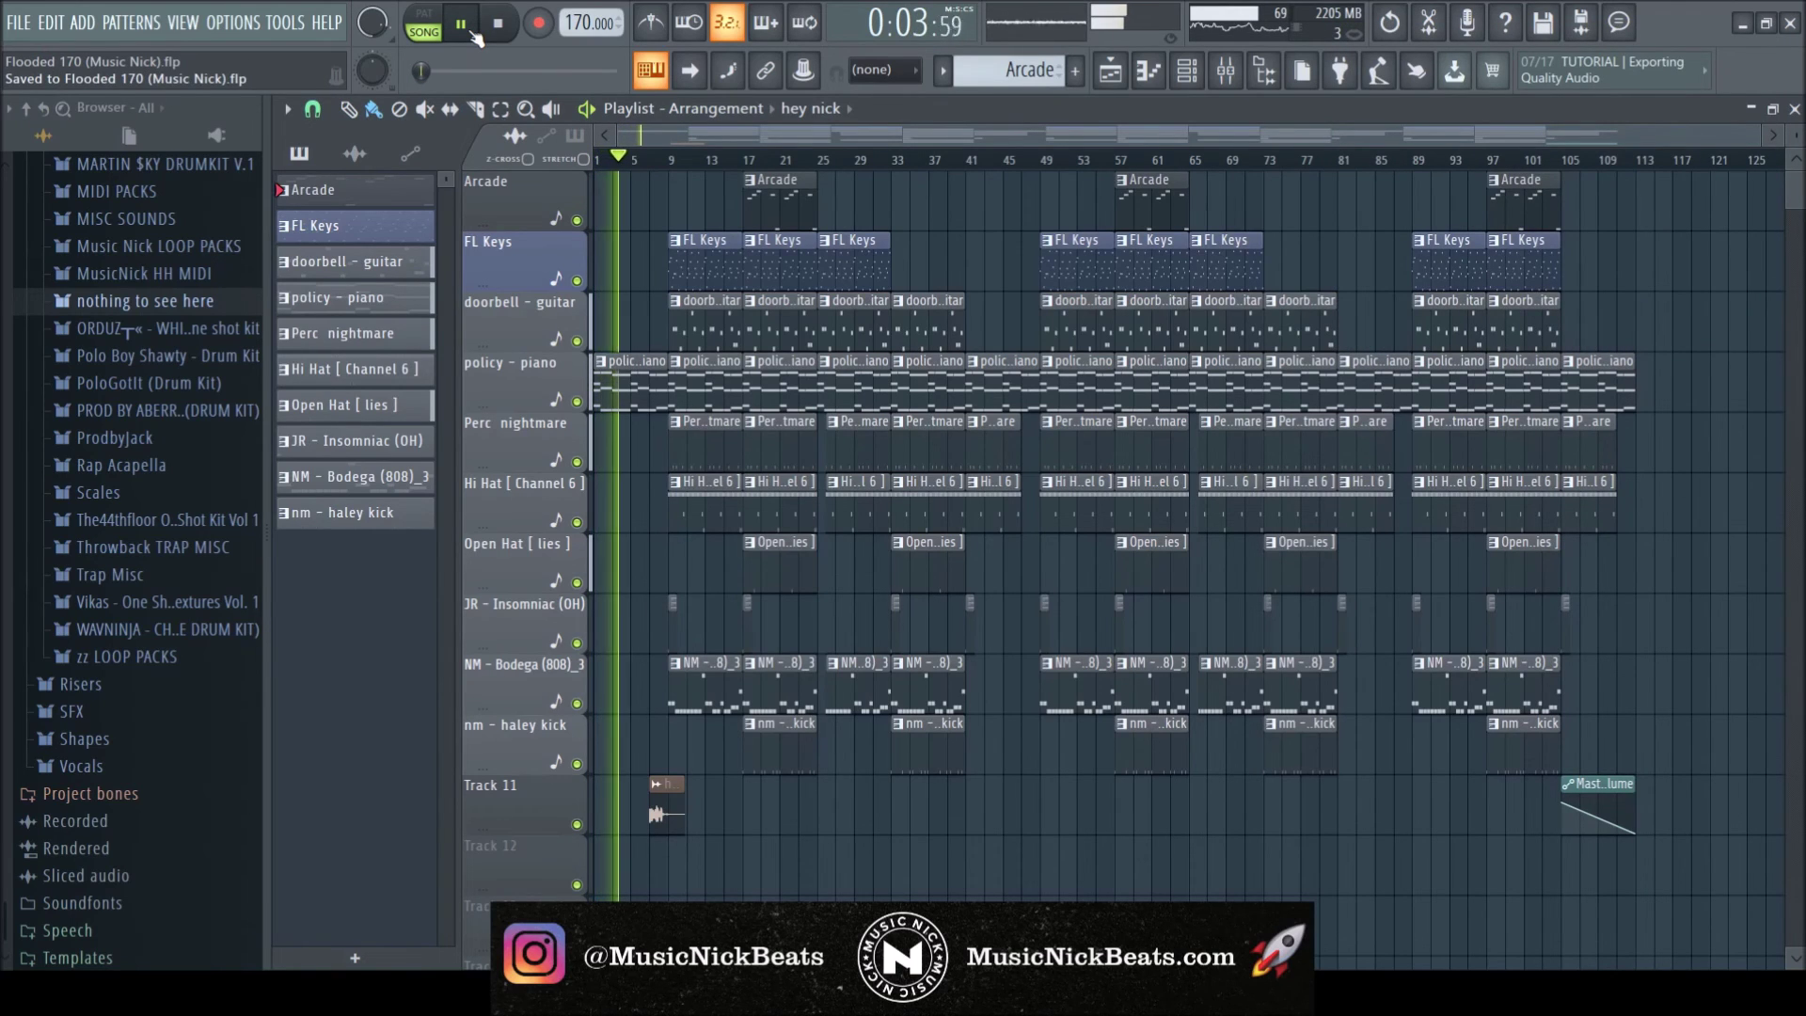